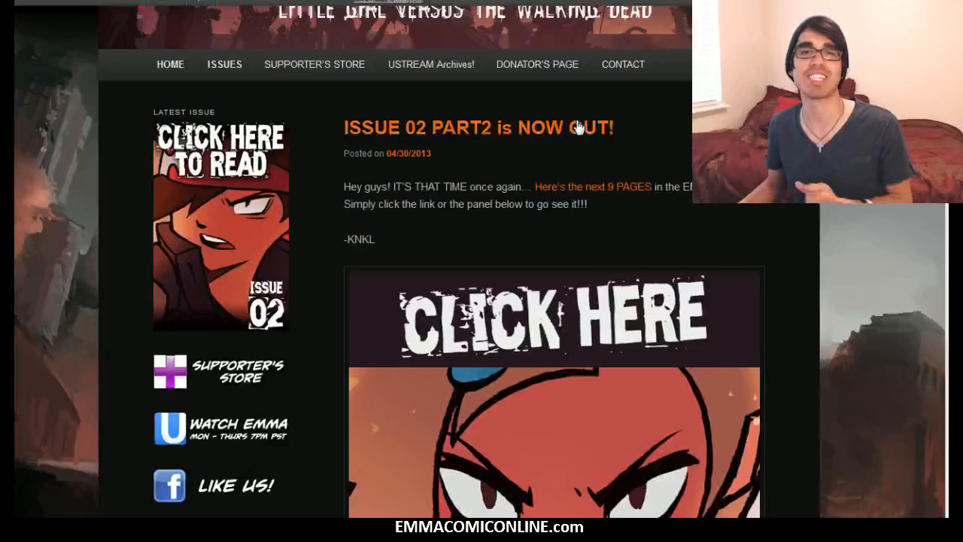
Step: Look over the Issue 02 Part 2 announcement on the comic's home page
scroll(481, 301, down, 3)
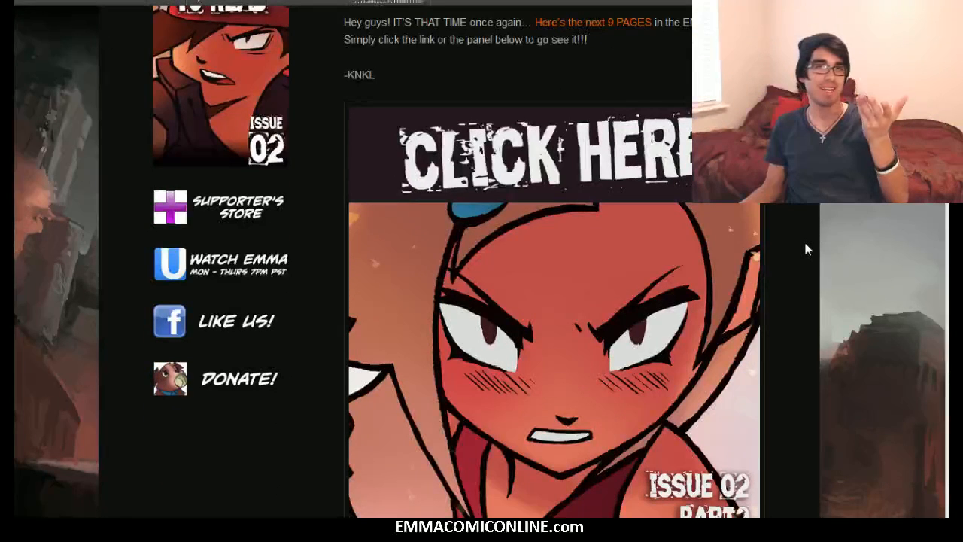
scroll(806, 253, down, 2)
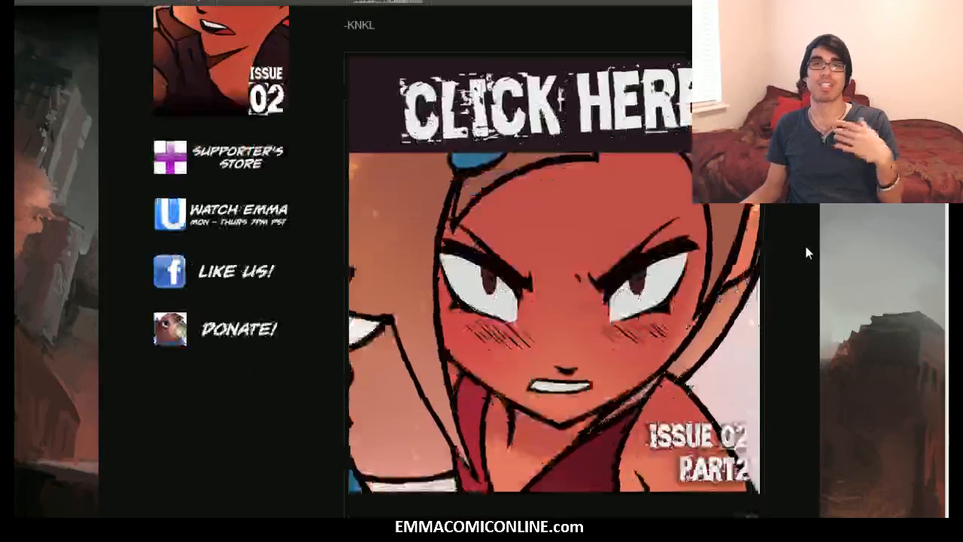
click(716, 231)
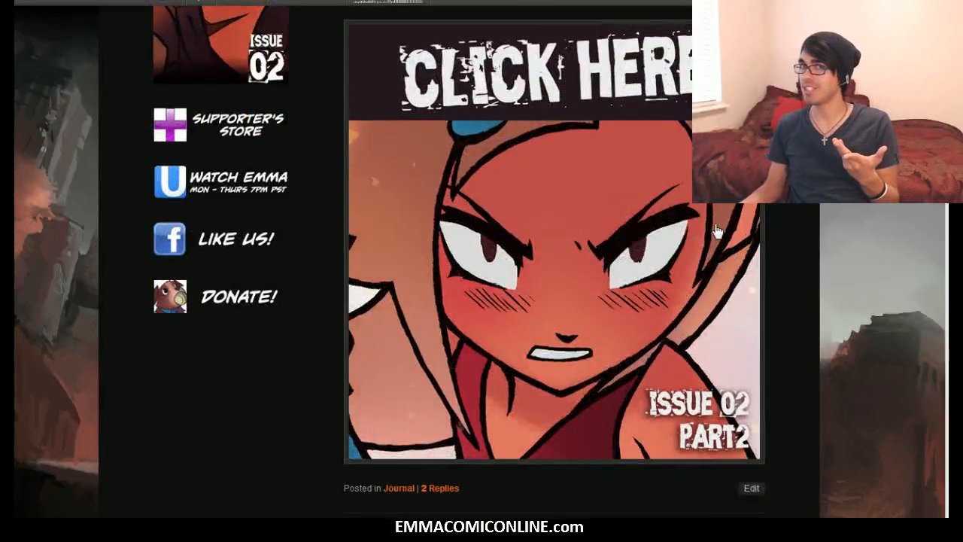
Step: Browse the fan posts on The KNKL Daily's Facebook page and view the posted background painting enlarged
scroll(716, 231, down, 5)
scroll(716, 234, down, 5)
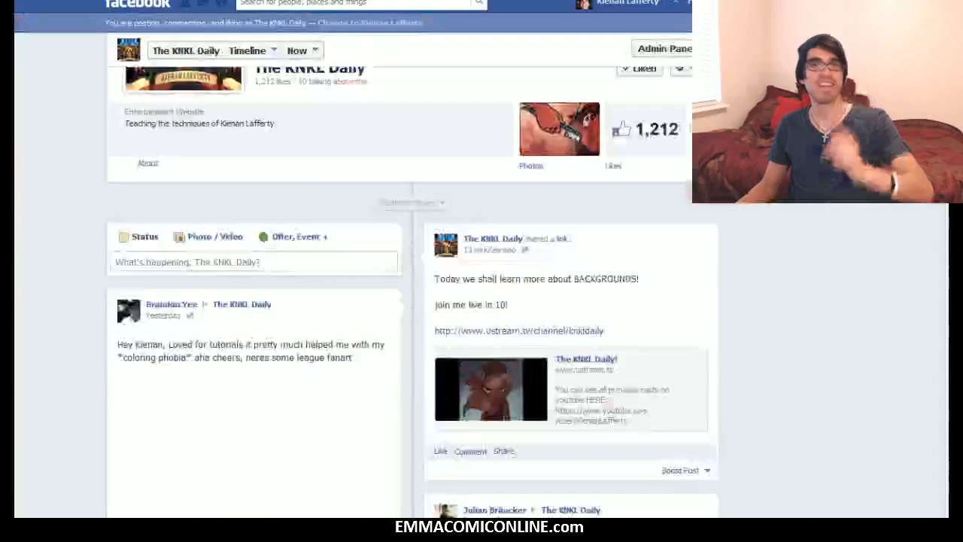
scroll(854, 229, down, 5)
scroll(858, 232, up, 3)
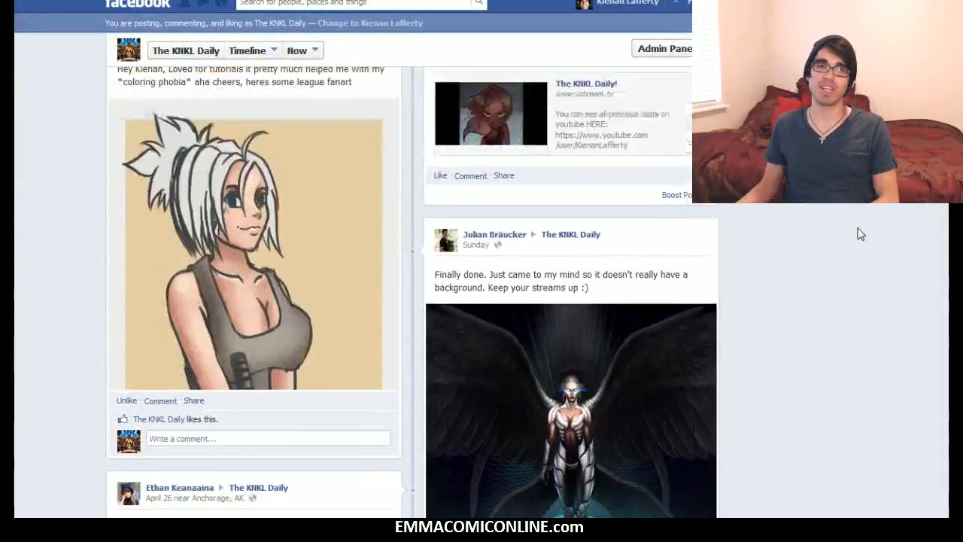
scroll(441, 251, down, 1)
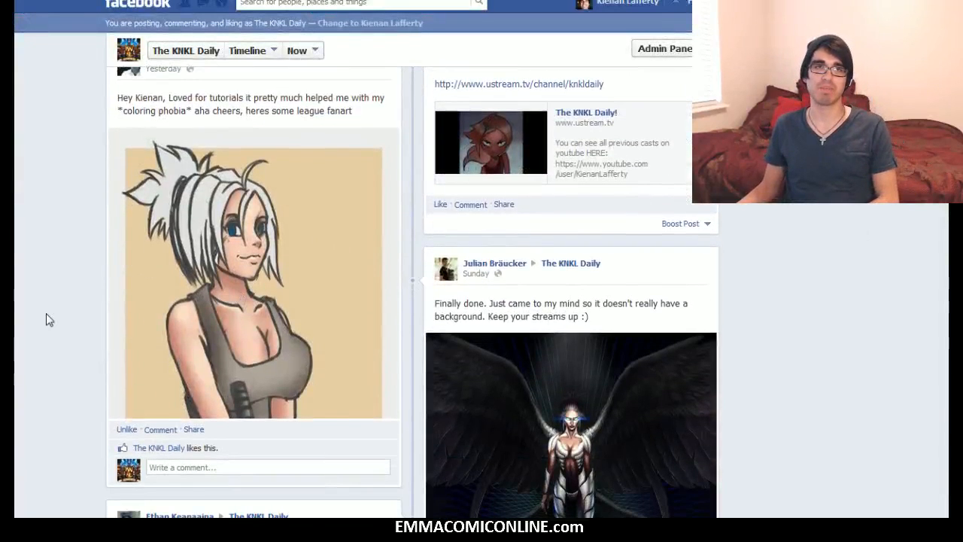
scroll(46, 313, down, 2)
scroll(198, 295, down, 2)
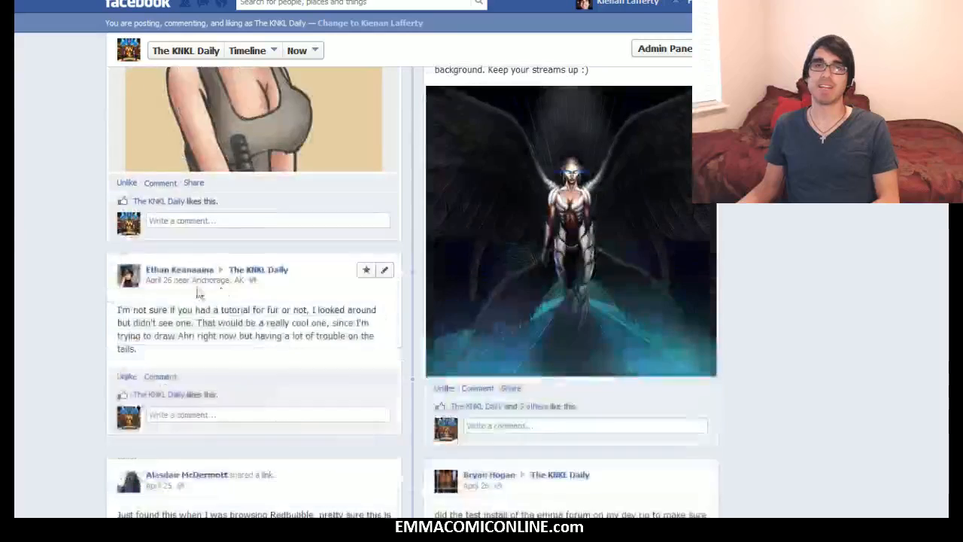
scroll(488, 294, down, 3)
scroll(483, 301, down, 4)
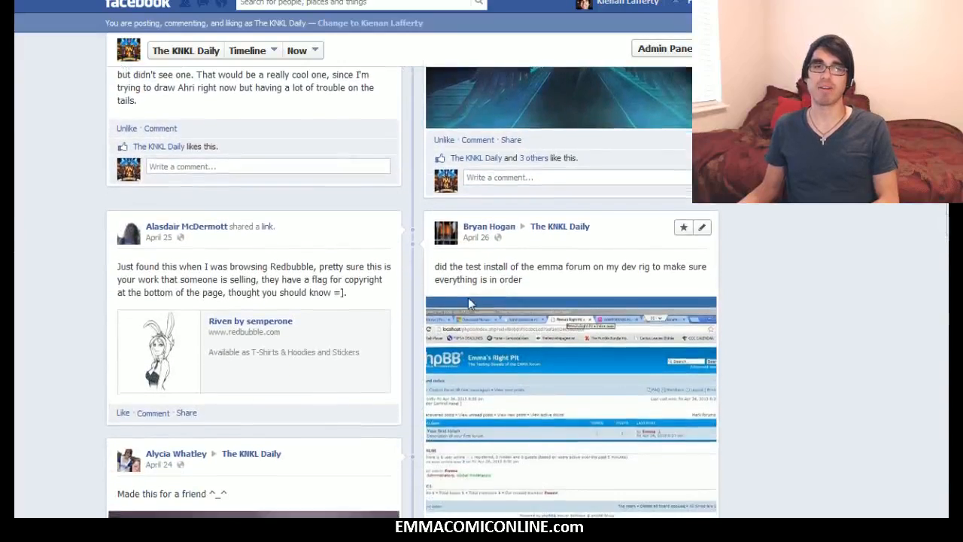
scroll(399, 295, down, 5)
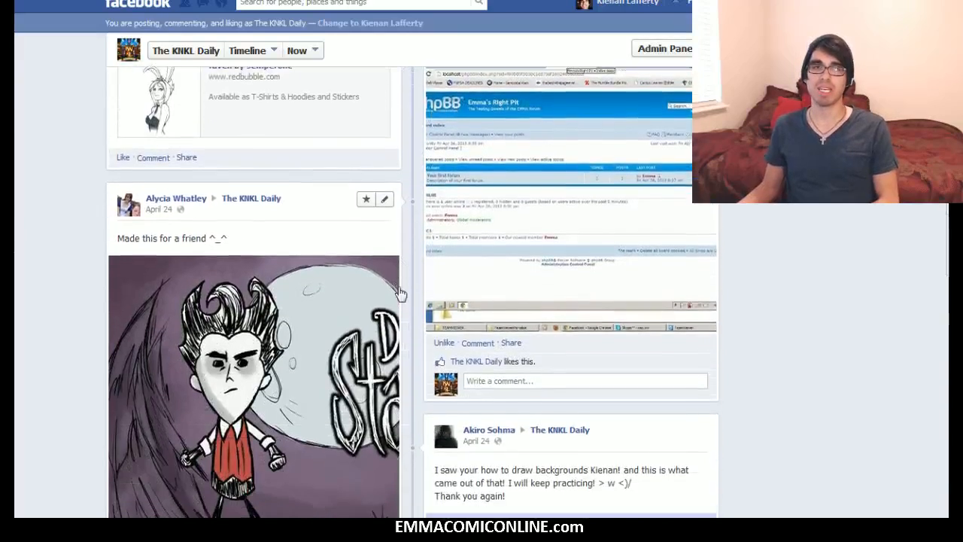
scroll(399, 295, down, 2)
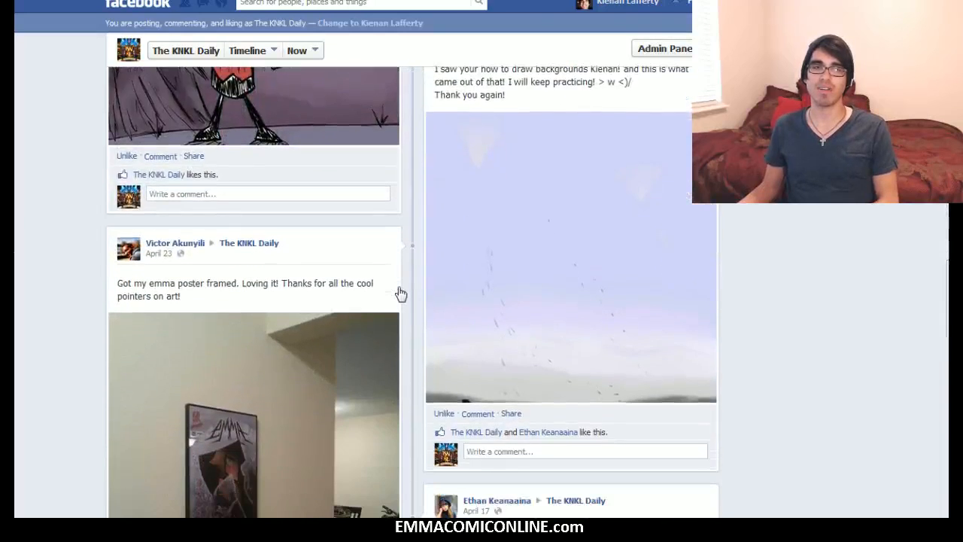
click(646, 191)
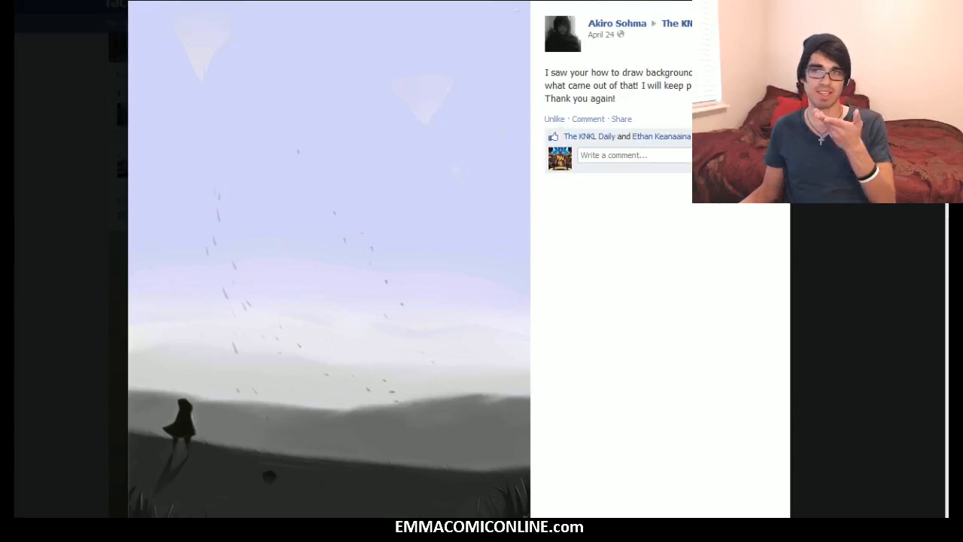
key(Escape)
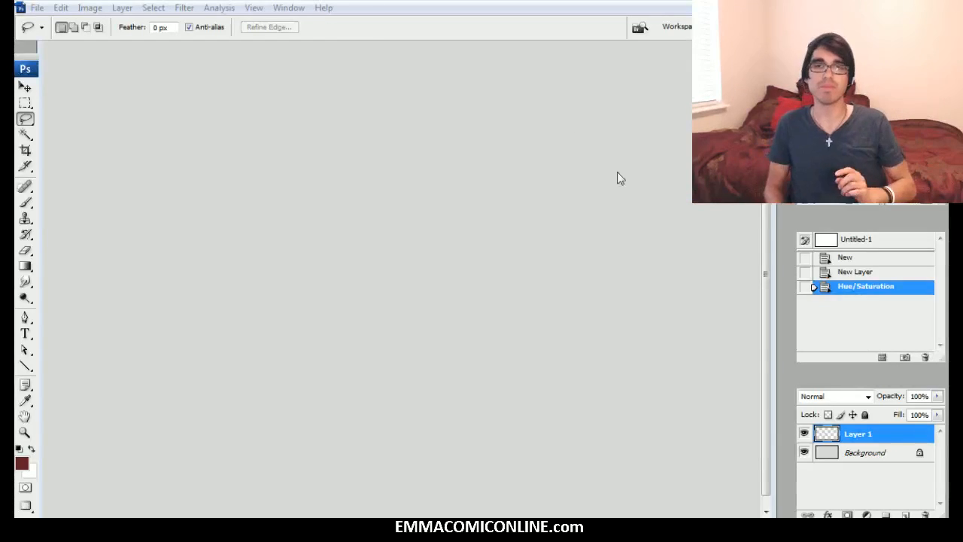
Step: Switch to Photoshop, paint a few wavy dark red test strokes with the Brush tool, and close the document without saving
click(25, 202)
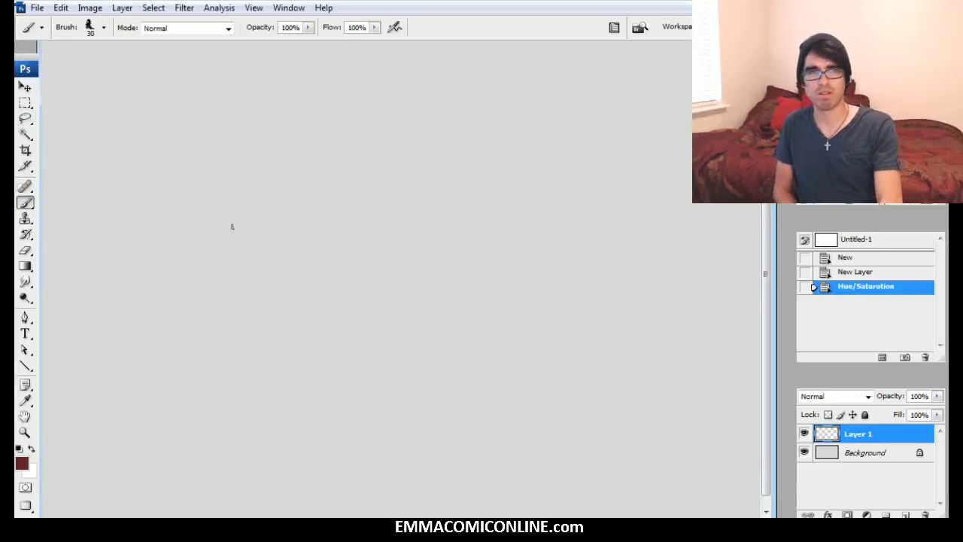
mouse_move(161, 281)
mouse_down()
mouse_move(260, 237)
mouse_move(294, 255)
mouse_move(419, 245)
mouse_up()
mouse_move(381, 194)
mouse_down()
mouse_move(428, 217)
mouse_move(527, 182)
mouse_up()
drag(607, 196, 610, 194)
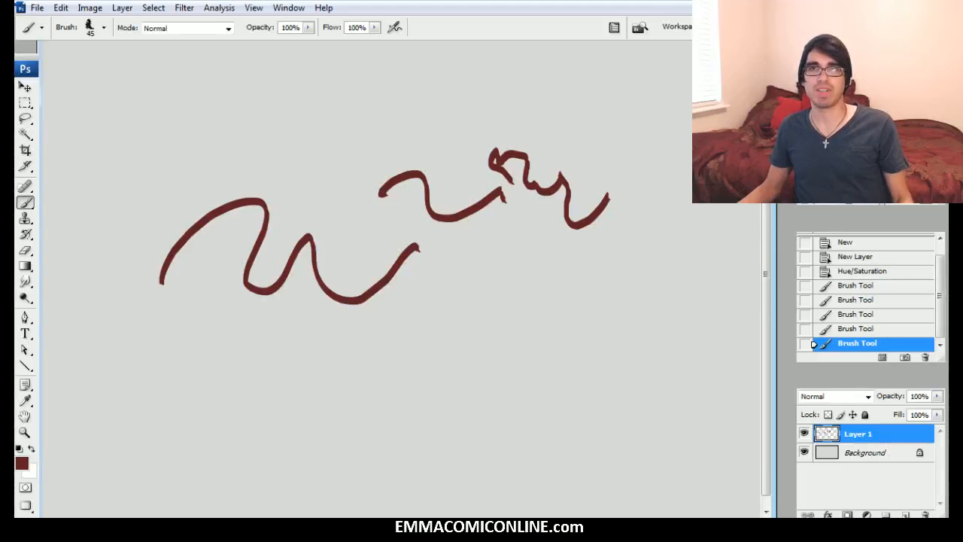
key(ctrl+w)
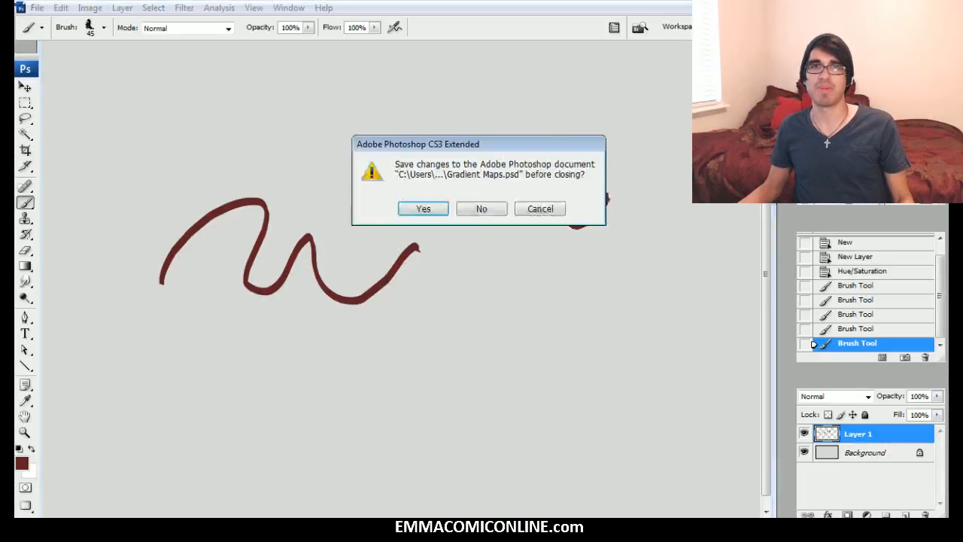
click(478, 210)
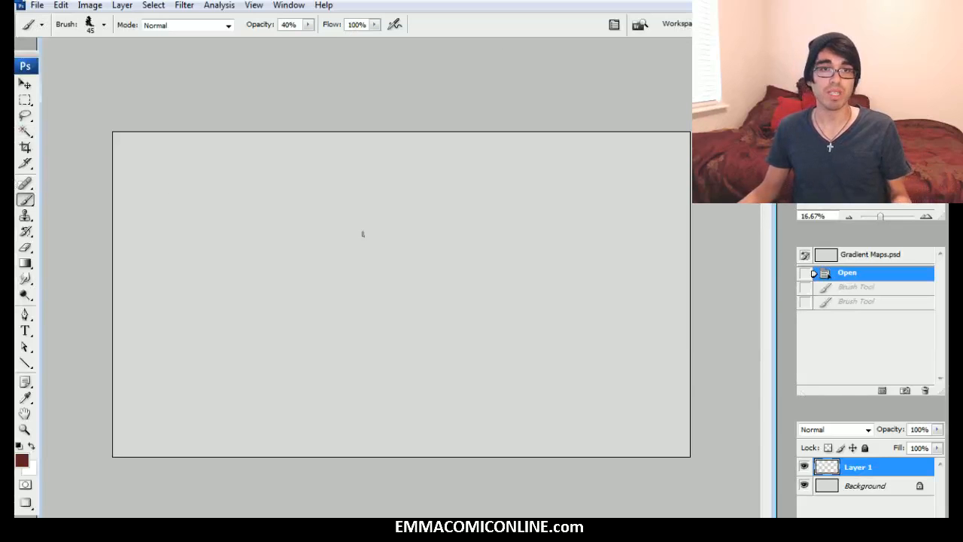
Step: Choose the CHALK brush preset for the Brush tool and enlarge it to 100 px
right_click(518, 264)
click(580, 438)
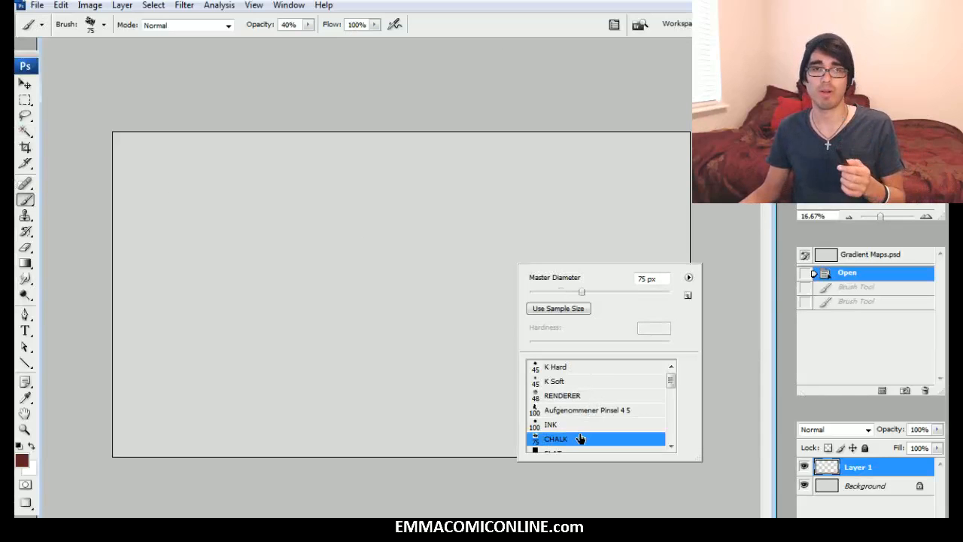
click(550, 223)
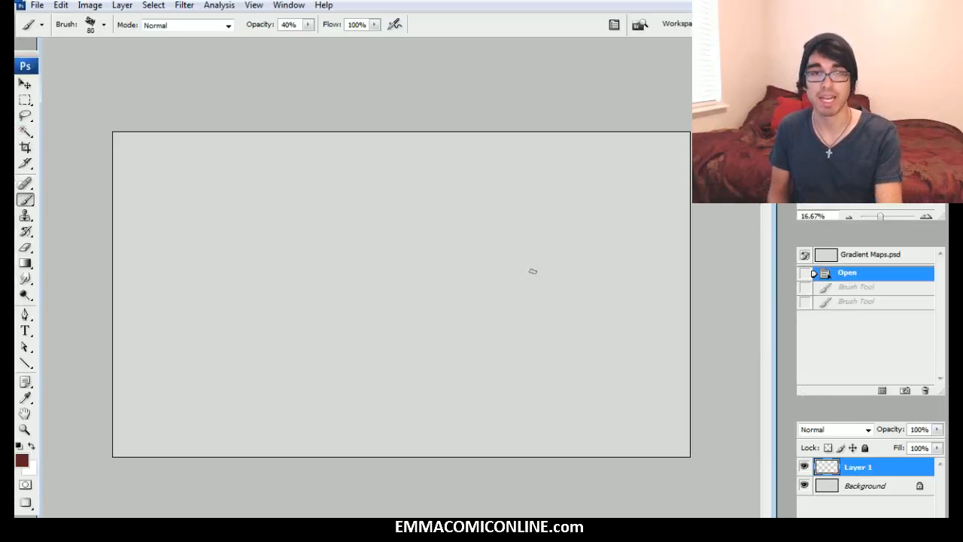
key(shift+Tab)
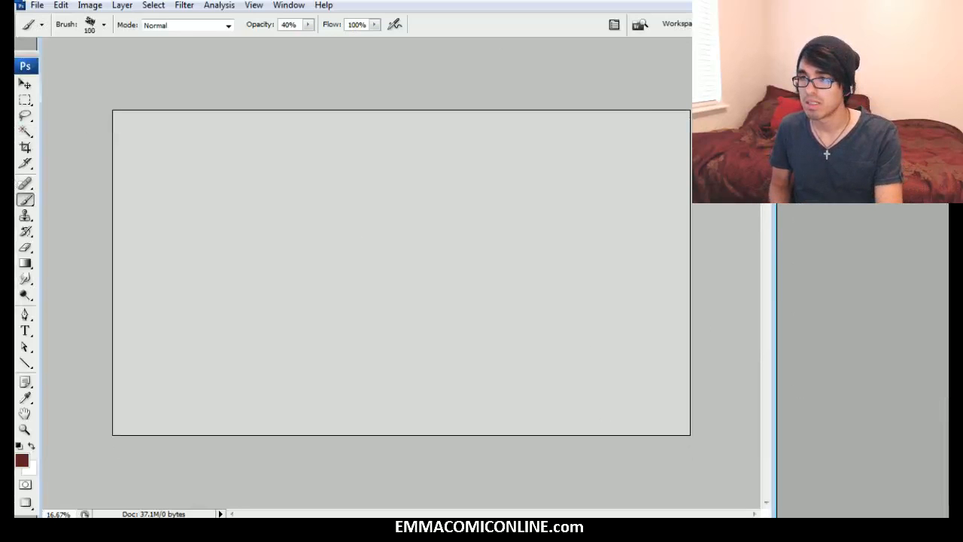
key(shift+Tab)
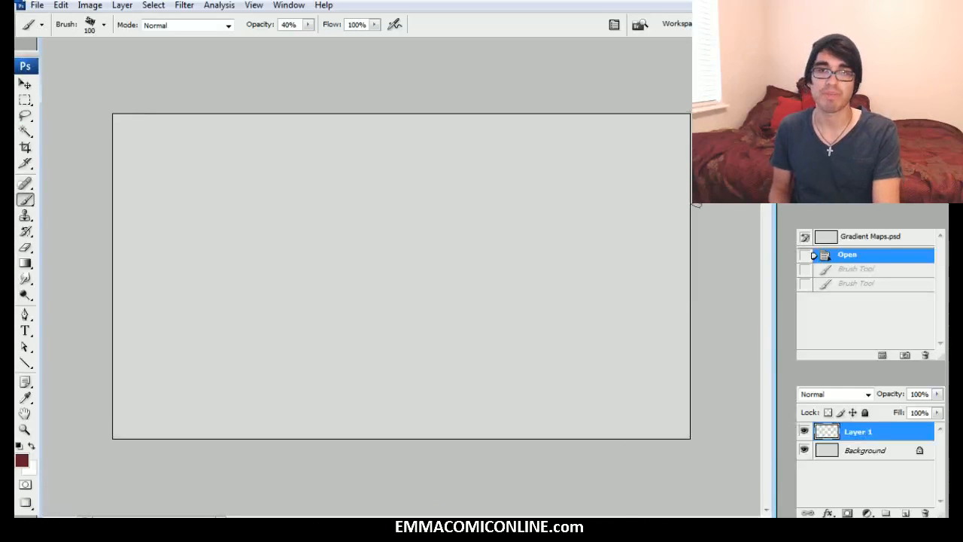
Step: Lighten the grey Background layer with a Hue/Saturation adjustment and make Layer 1 active again
key(ctrl+plus)
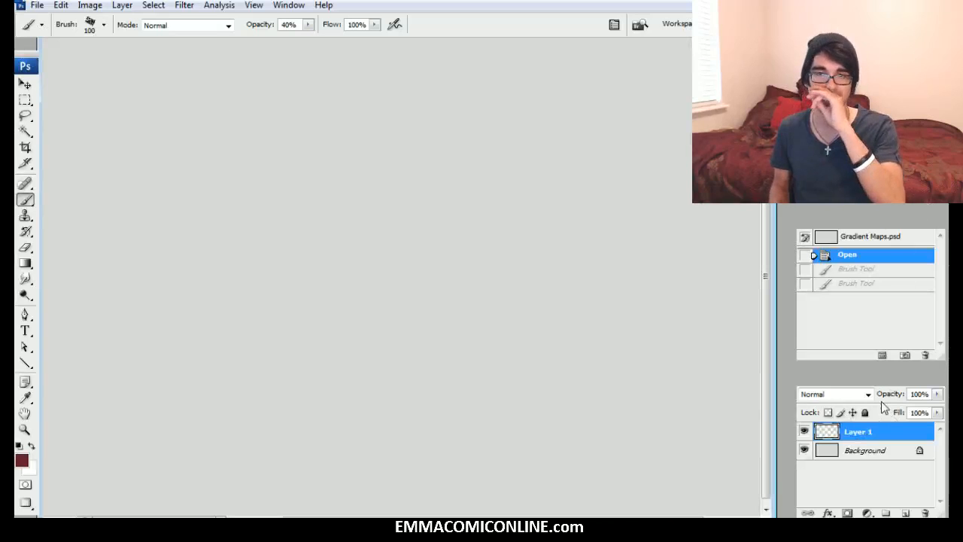
click(865, 450)
key(ctrl+u)
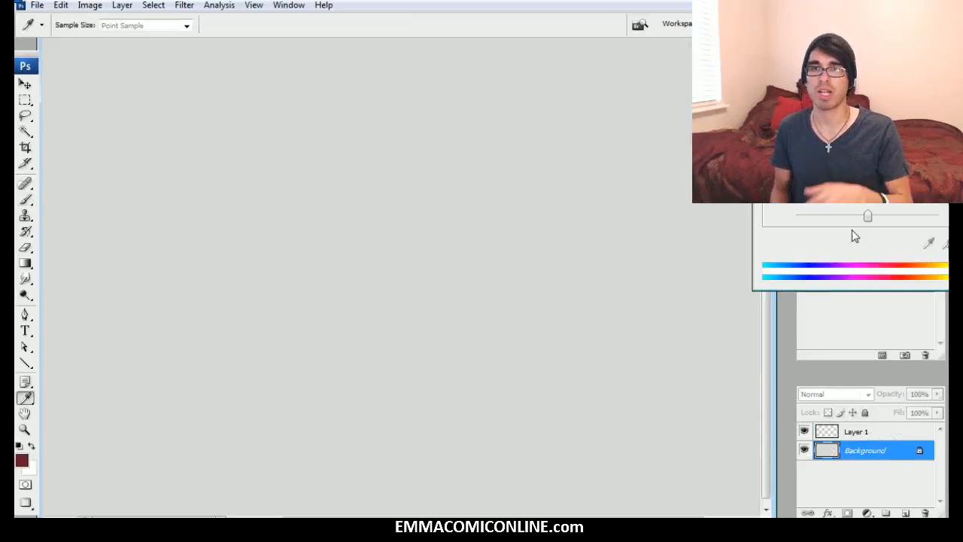
drag(867, 218, 891, 218)
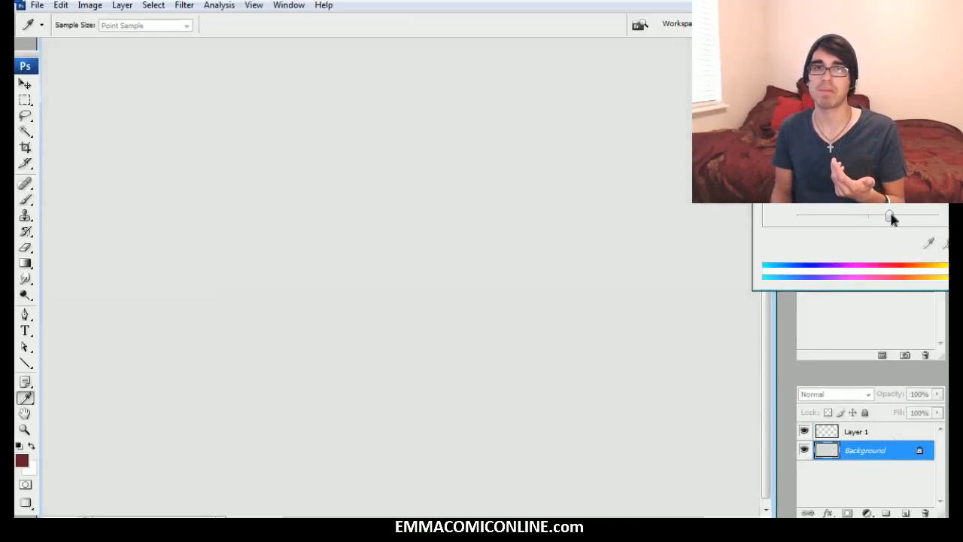
key(Return)
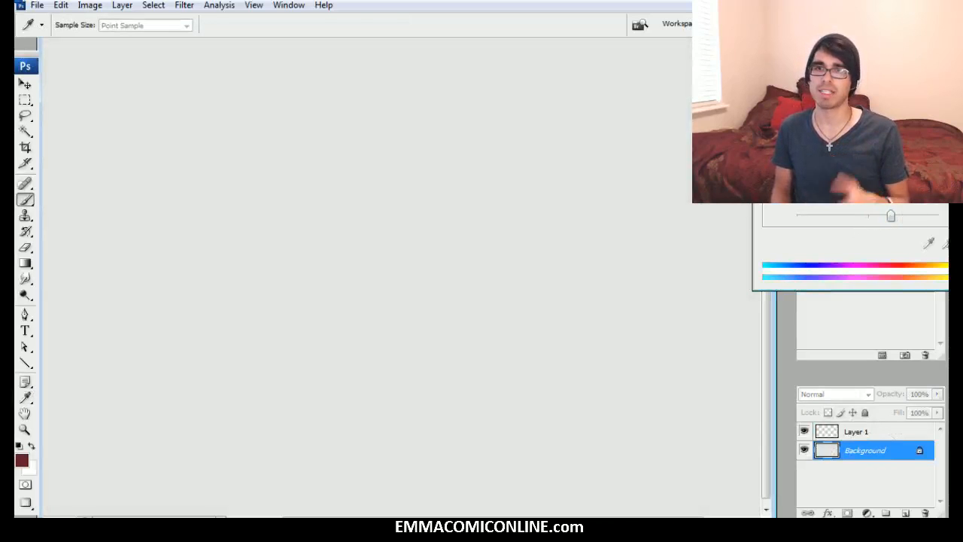
click(857, 433)
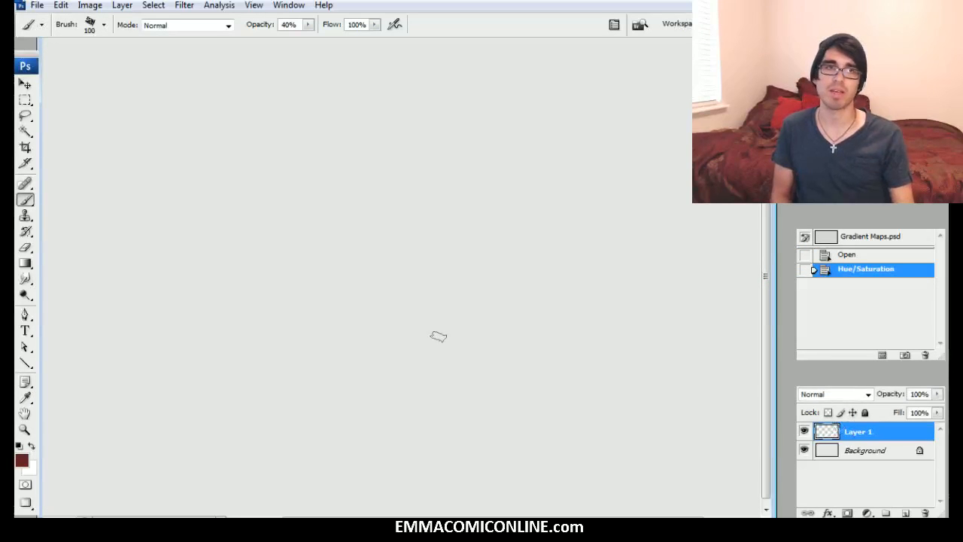
Step: Set the foreground color to the neutral dark grey 4e4e4e and return to the Brush tool
click(22, 461)
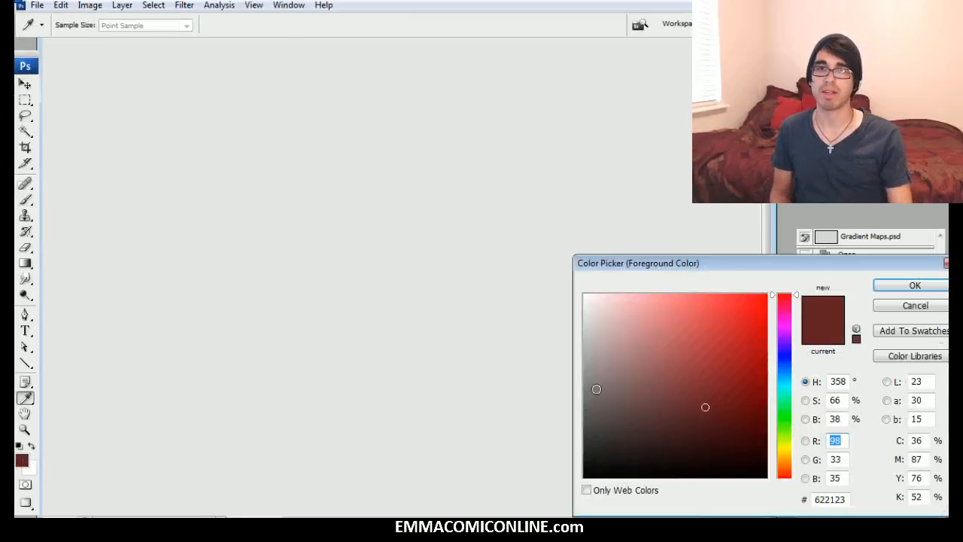
drag(595, 392, 580, 412)
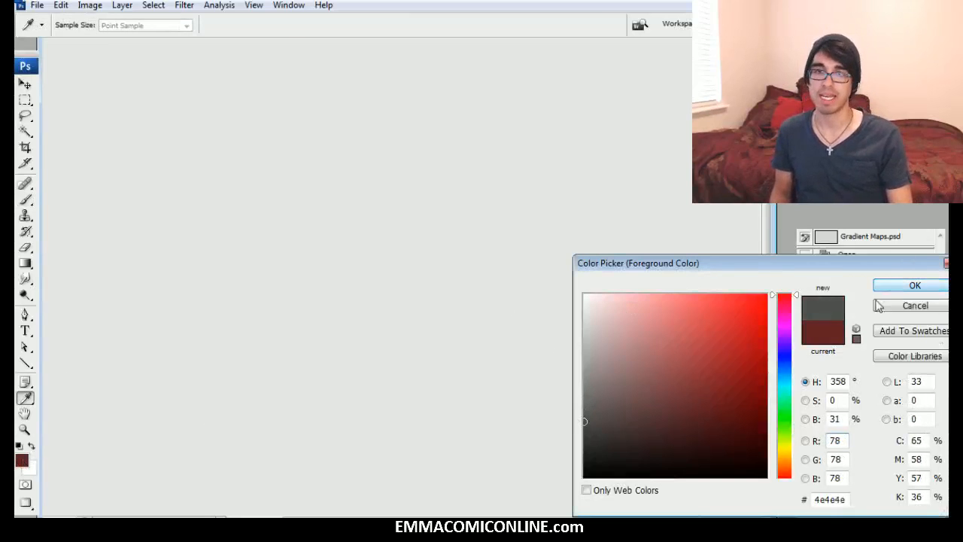
click(911, 285)
key(b)
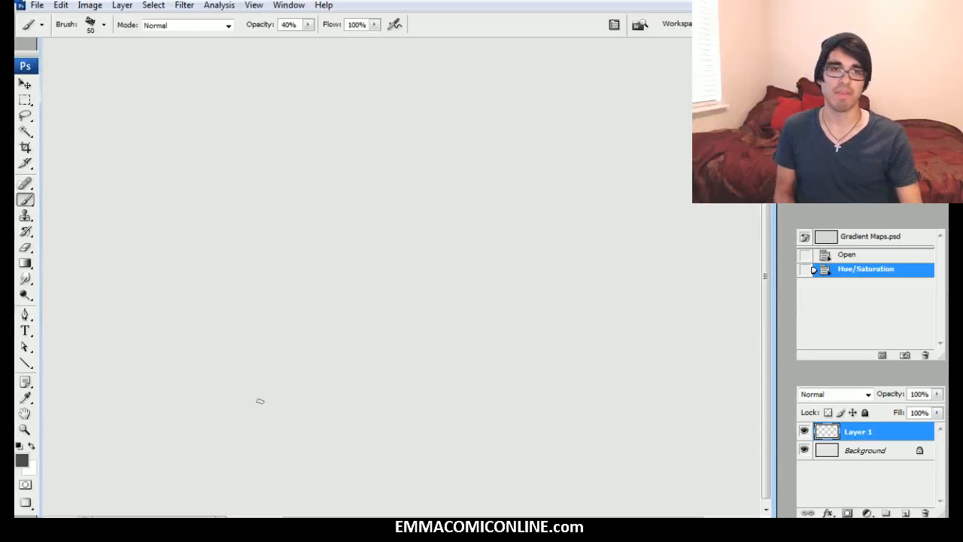
Step: Paint a wide rectangular frame on Layer 1 with straight 50 px brush strokes and move it slightly left on the canvas
drag(197, 398, 603, 397)
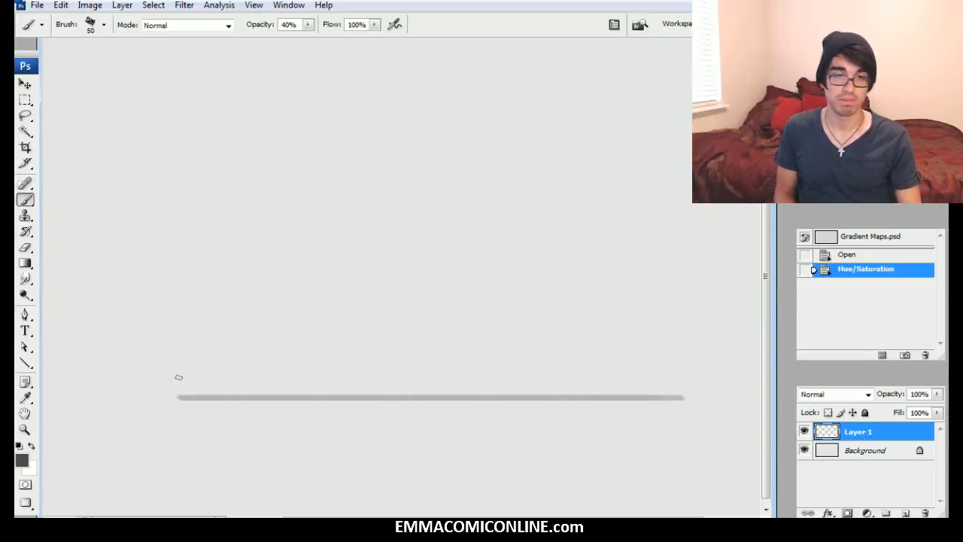
drag(123, 379, 125, 240)
mouse_move(120, 161)
mouse_down()
mouse_move(120, 129)
mouse_move(443, 108)
mouse_move(682, 106)
mouse_up()
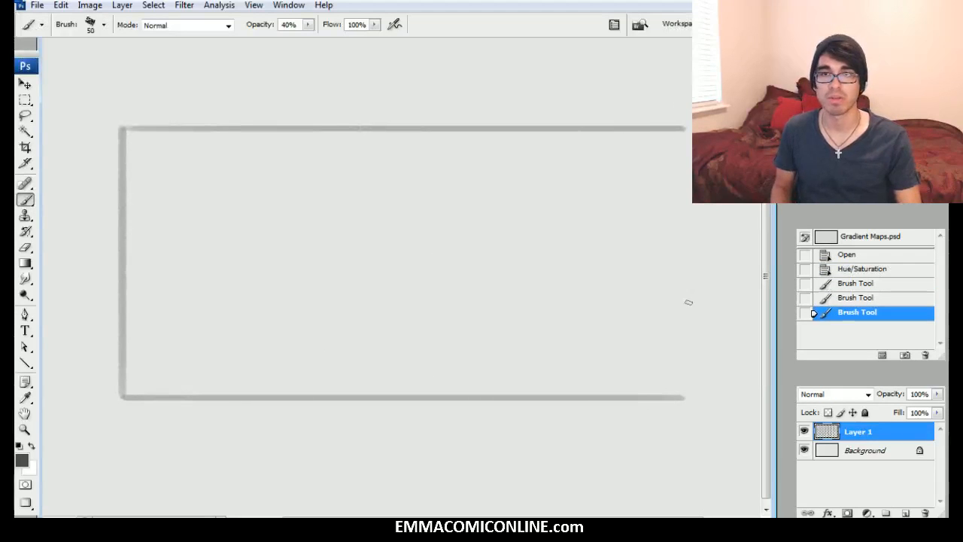
drag(681, 396, 683, 129)
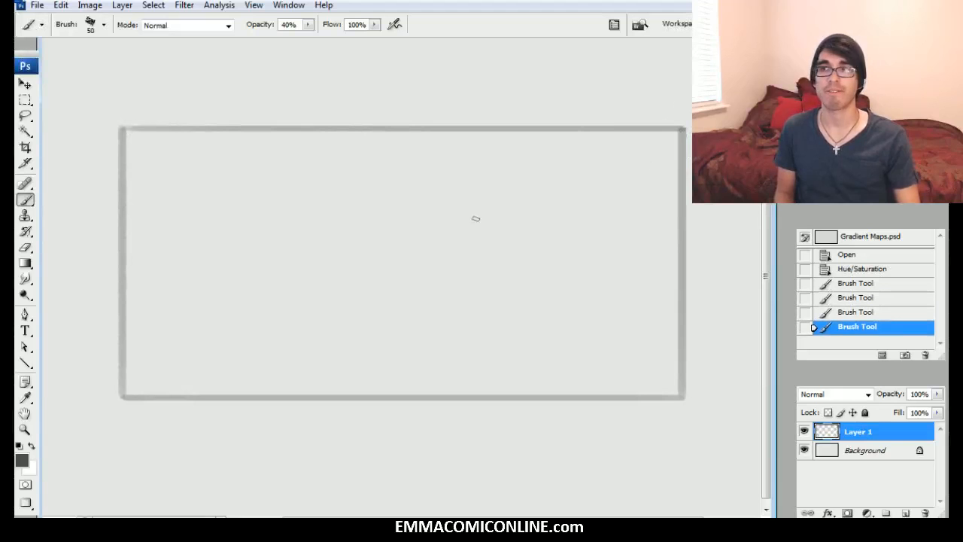
key(v)
drag(383, 273, 360, 274)
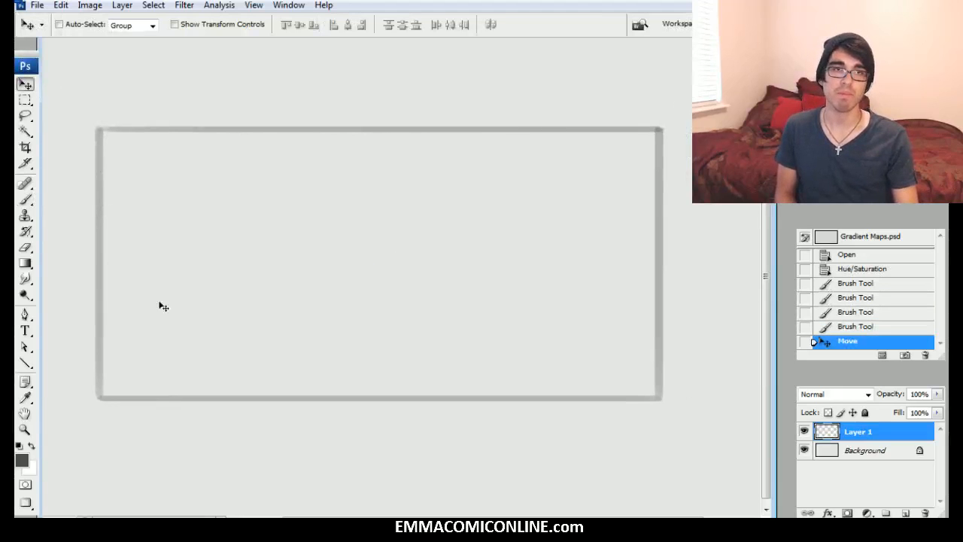
Step: Enlarge the chalk brush up to 500 px and block in a broad grey band across the middle and lower-left area of the frame
click(25, 200)
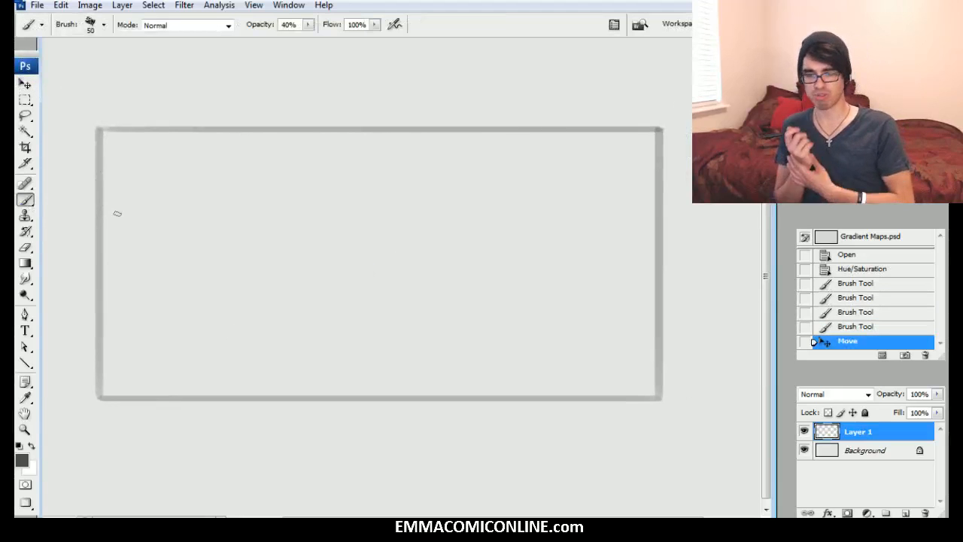
key(bracketright)
key(bracketright)
key(bracketright)
mouse_move(125, 295)
mouse_down()
mouse_move(140, 274)
mouse_move(144, 281)
mouse_move(125, 303)
mouse_move(142, 327)
mouse_move(130, 353)
mouse_move(226, 336)
mouse_move(156, 287)
mouse_move(184, 287)
mouse_move(131, 275)
mouse_move(445, 288)
mouse_move(638, 283)
mouse_up()
key(bracketright)
key(bracketright)
key(bracketright)
mouse_move(592, 279)
mouse_down()
mouse_move(167, 301)
mouse_move(182, 304)
mouse_up()
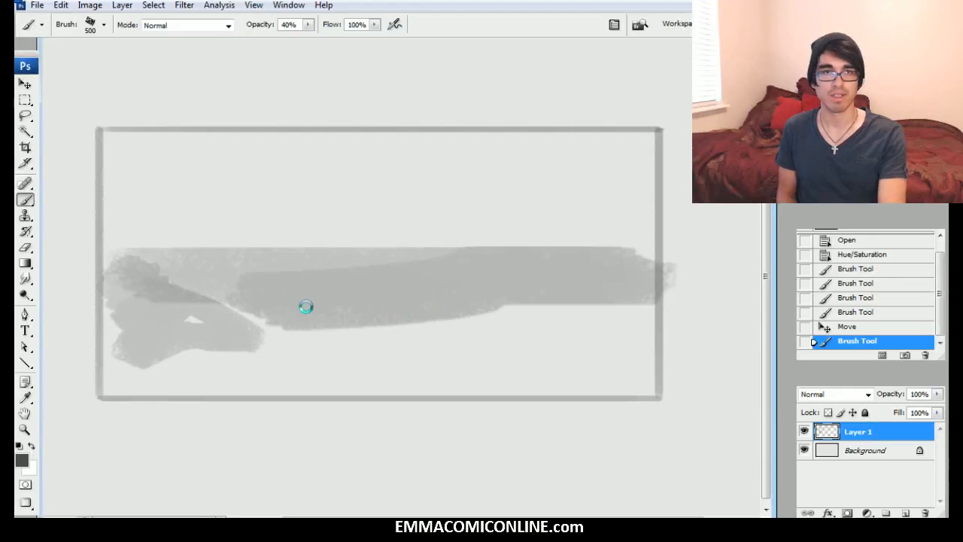
Step: Reduce the brush to 200 px and paint smaller, darker grey shapes over the left end and lower right edge of the band
key(bracketleft)
key(bracketleft)
key(bracketleft)
key(bracketleft)
drag(503, 309, 583, 317)
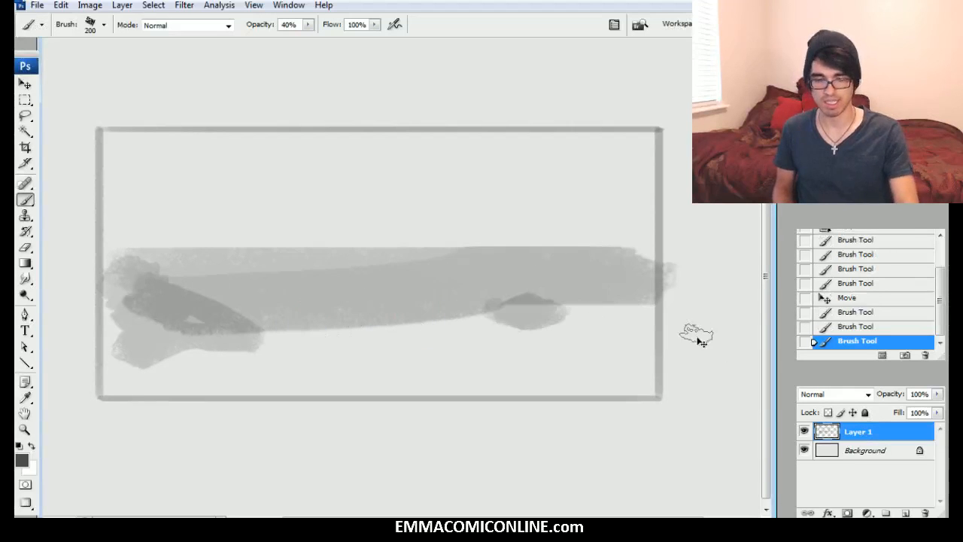
Step: Scale the Layer 1 drawing down proportionally with Free Transform and apply the transformation
key(ctrl+t)
mouse_move(677, 400)
mouse_down()
mouse_move(509, 290)
mouse_move(501, 312)
mouse_up()
key(Return)
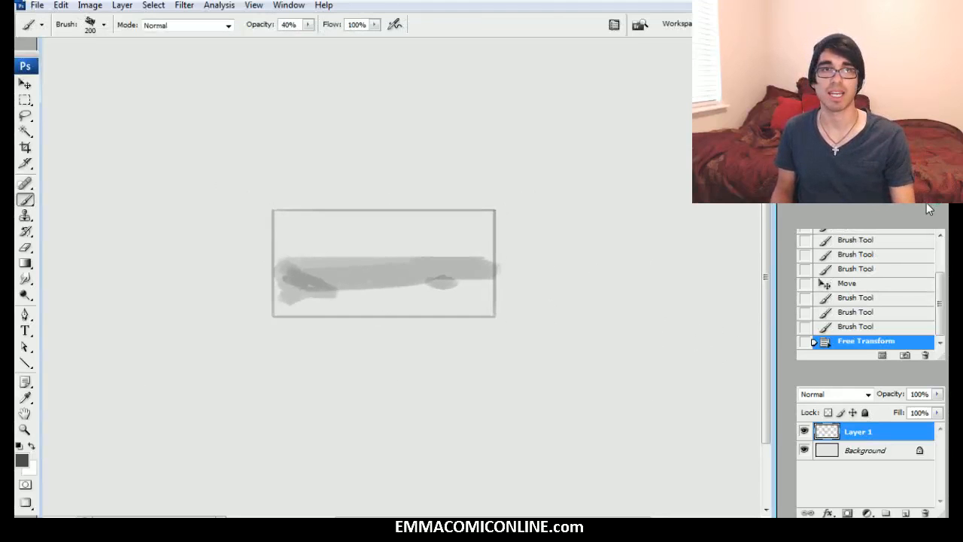
key(ctrl+plus)
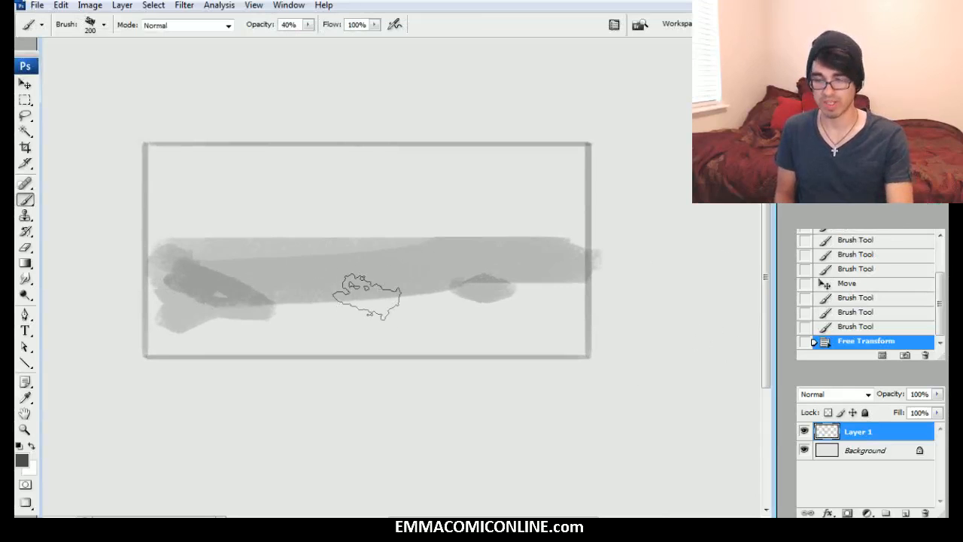
Step: Fill the lower part of the frame with overlapping grey brush strokes and darken parts of the existing band
mouse_move(192, 299)
mouse_down()
mouse_move(325, 302)
mouse_move(295, 302)
mouse_move(416, 294)
mouse_move(452, 275)
mouse_move(556, 277)
mouse_move(555, 315)
mouse_move(464, 311)
mouse_move(492, 337)
mouse_move(244, 334)
mouse_move(270, 326)
mouse_move(176, 336)
mouse_move(175, 285)
mouse_move(169, 329)
mouse_move(191, 316)
mouse_move(163, 317)
mouse_move(214, 259)
mouse_move(280, 265)
mouse_move(205, 299)
mouse_move(467, 306)
mouse_move(562, 260)
mouse_move(280, 263)
mouse_move(374, 276)
mouse_move(242, 290)
mouse_up()
key(bracketleft)
Step: Assign the 75 px CHALK tip to the Eraser and return to the Brush tool
click(25, 246)
right_click(442, 359)
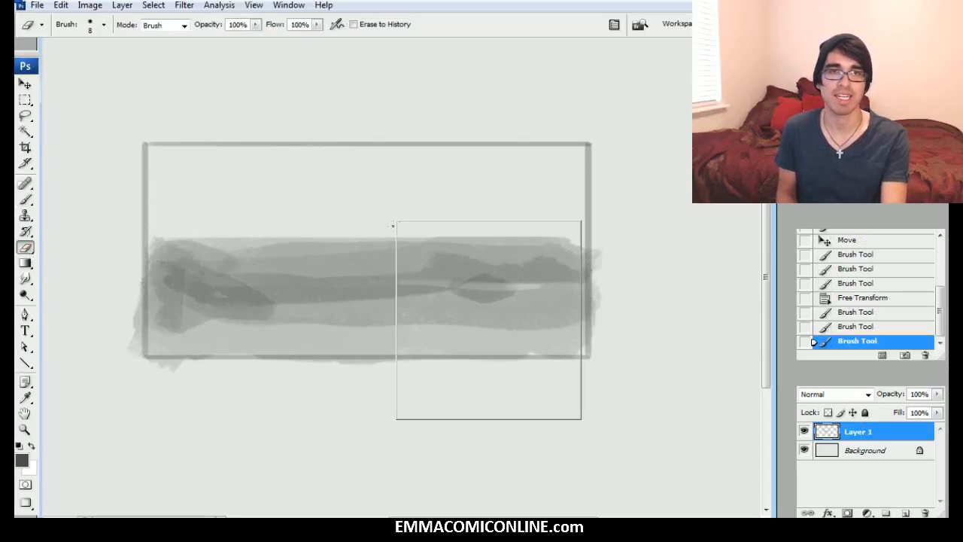
click(445, 394)
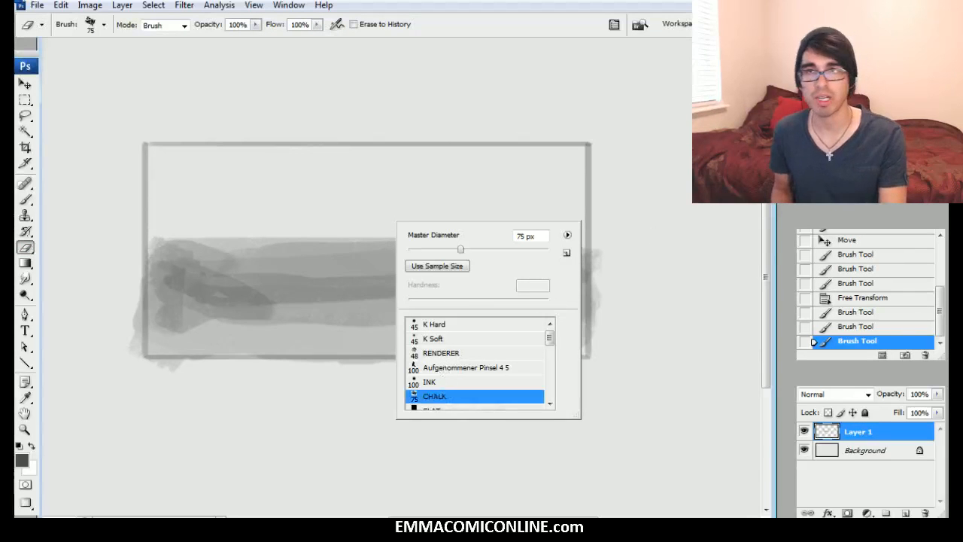
key(Return)
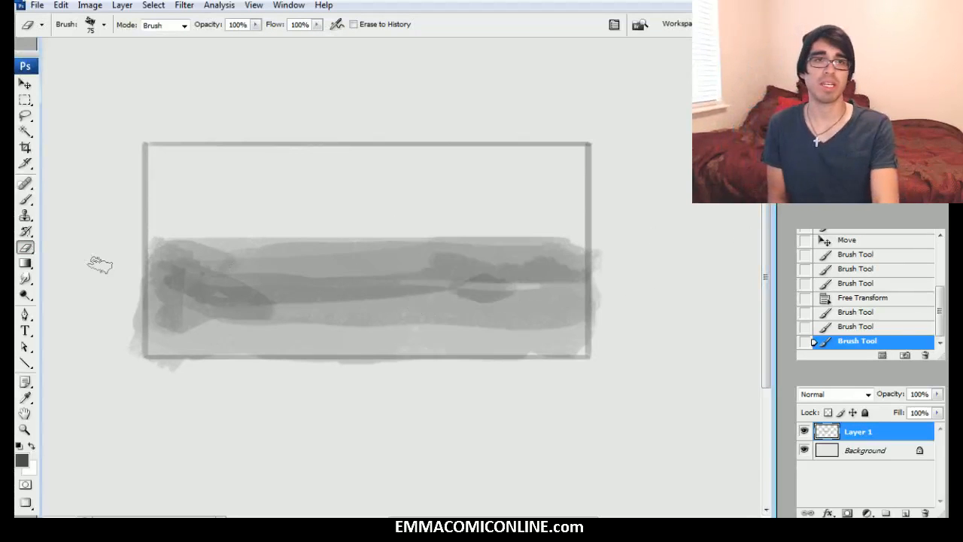
click(25, 202)
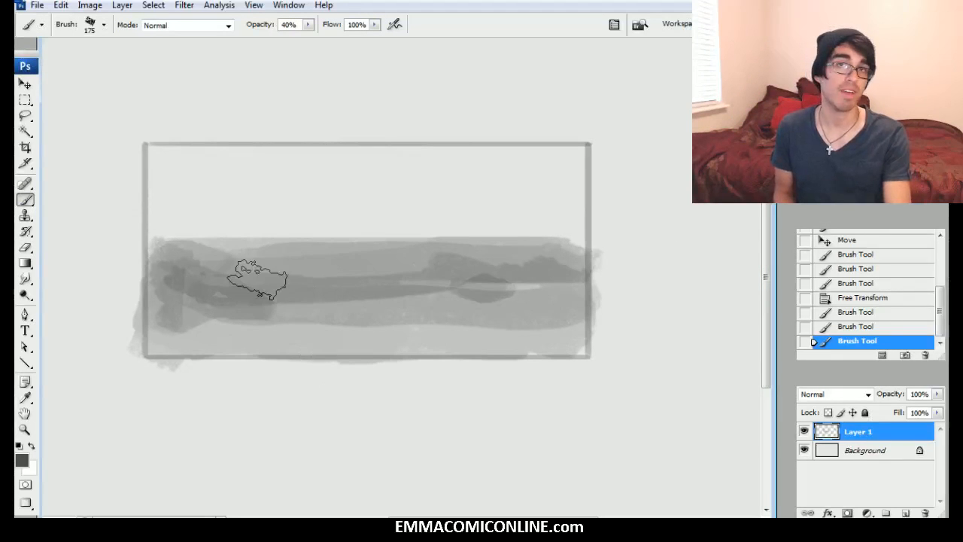
Step: Darken the lower band with a 300 px brush and add 150 px dark patches near the frame's right edge
key(bracketright)
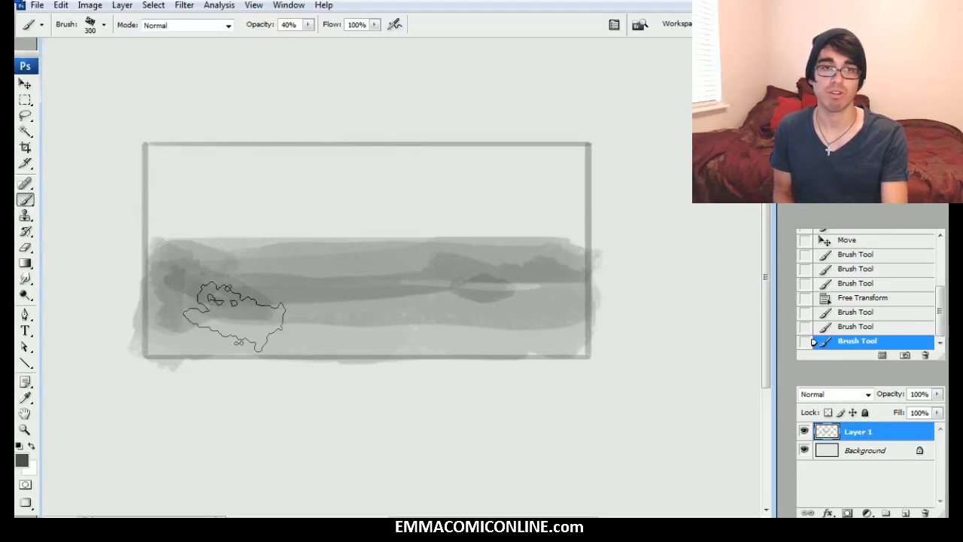
mouse_move(313, 320)
mouse_down()
mouse_move(386, 330)
mouse_move(554, 329)
mouse_up()
key(bracketleft)
key(bracketleft)
drag(531, 285, 512, 289)
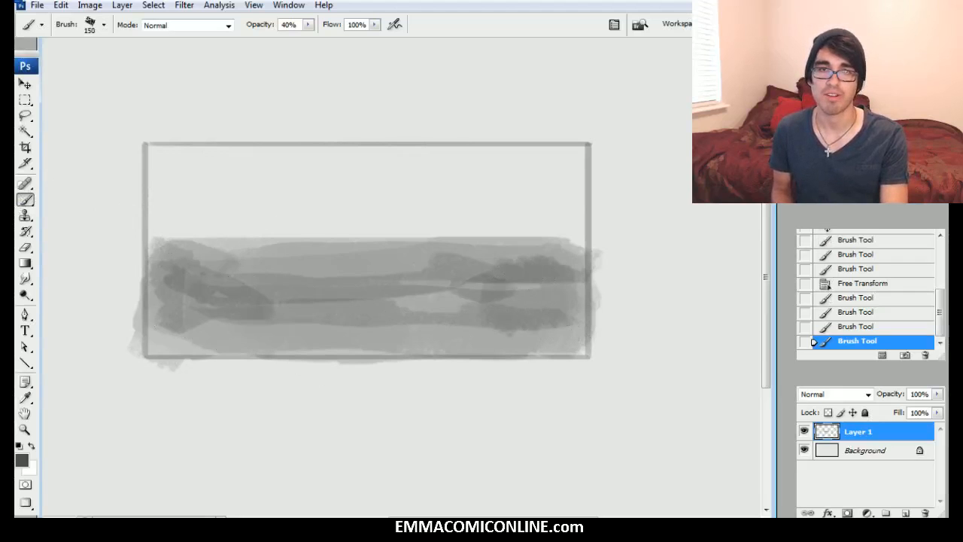
Step: Paint darker grey strokes along the upper part of the band, reducing the brush to 150 px
key(bracketright)
mouse_move(287, 258)
mouse_down()
mouse_move(263, 261)
mouse_move(331, 256)
mouse_up()
key(bracketleft)
key(bracketleft)
mouse_move(215, 253)
mouse_down()
mouse_move(398, 253)
mouse_move(440, 273)
mouse_up()
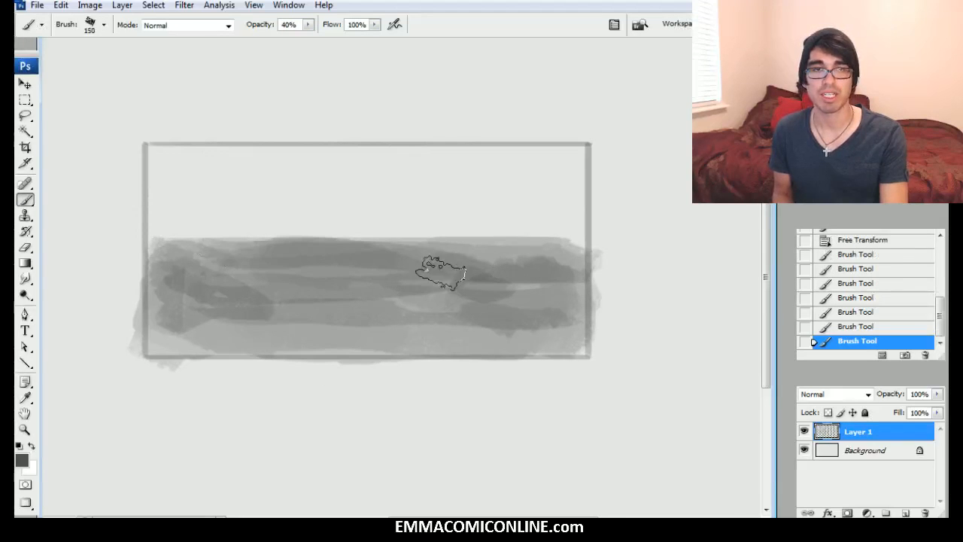
Step: Enlarge the brush to 250 px and deepen the grey across the middle and lower part of the band
key(bracketright)
key(bracketright)
key(bracketright)
key(bracketright)
mouse_move(390, 327)
mouse_down()
mouse_move(516, 298)
mouse_move(284, 282)
mouse_up()
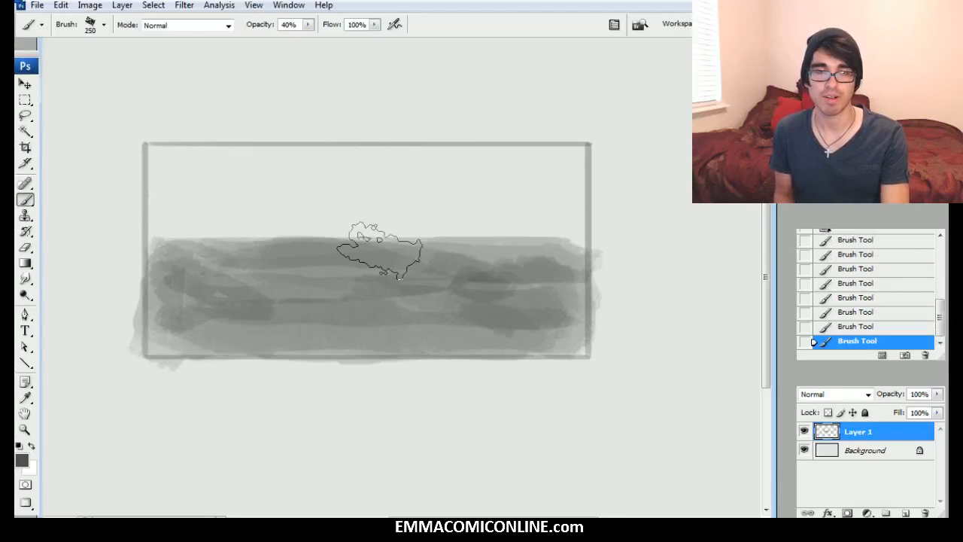
Step: Paint light grey cloud masses in both upper corners of the sky at 250 px and extend them inward with a 300 px brush
key(bracketleft)
key(bracketleft)
key(bracketleft)
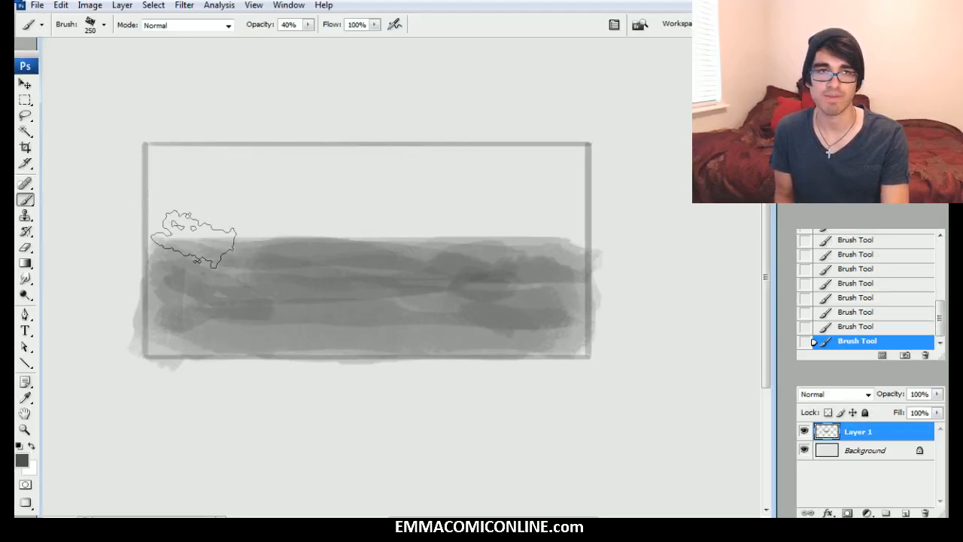
drag(187, 230, 221, 209)
key(bracketright)
key(bracketright)
key(bracketright)
drag(560, 173, 560, 214)
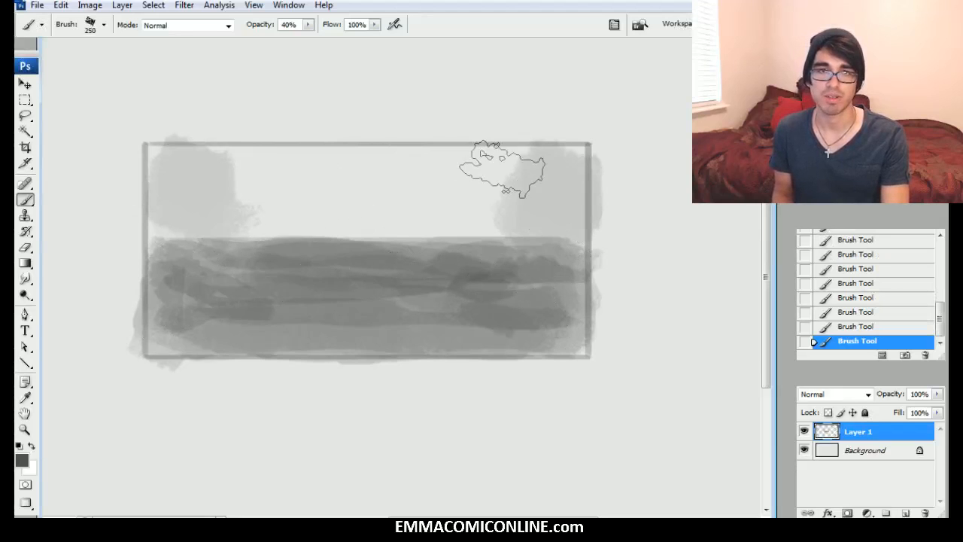
drag(503, 171, 523, 207)
drag(237, 209, 268, 174)
key(bracketright)
mouse_move(337, 149)
mouse_down()
mouse_move(289, 255)
mouse_move(327, 184)
mouse_up()
Step: Erase soft light patches out of the grey clouds on both sides of the sky
key(e)
key(b)
drag(483, 188, 512, 197)
drag(285, 197, 227, 196)
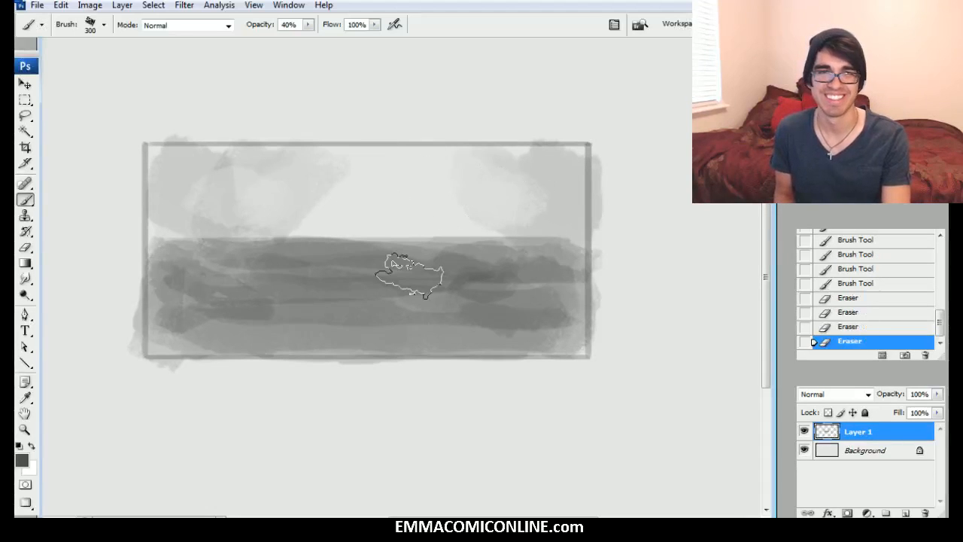
Step: Brush light grey across the centre of the sky with large strokes and undo the last stroke made above the horizon
key(bracketright)
drag(301, 197, 470, 192)
key(bracketleft)
key(bracketleft)
mouse_move(407, 220)
mouse_down()
mouse_move(348, 227)
mouse_move(597, 259)
mouse_up()
key(bracketleft)
key(bracketleft)
key(bracketleft)
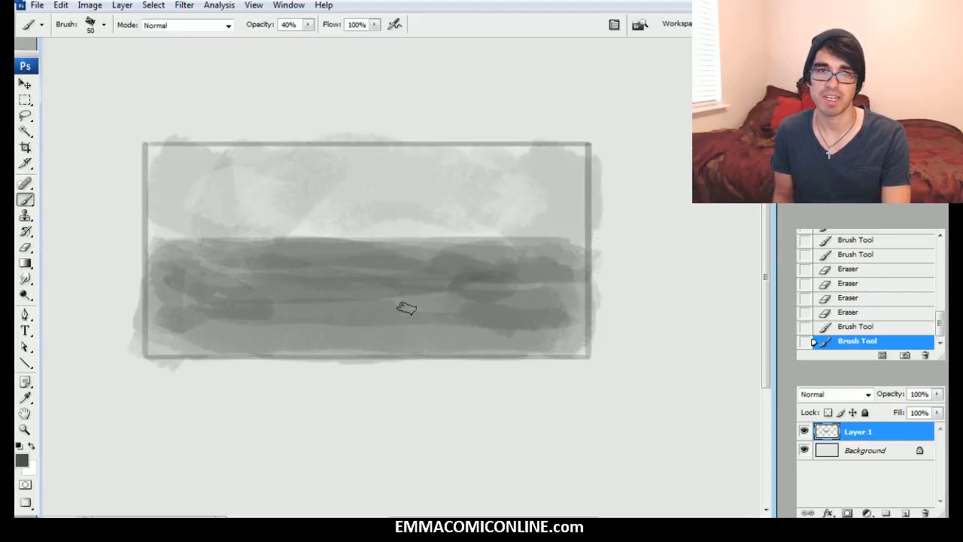
key(ctrl+z)
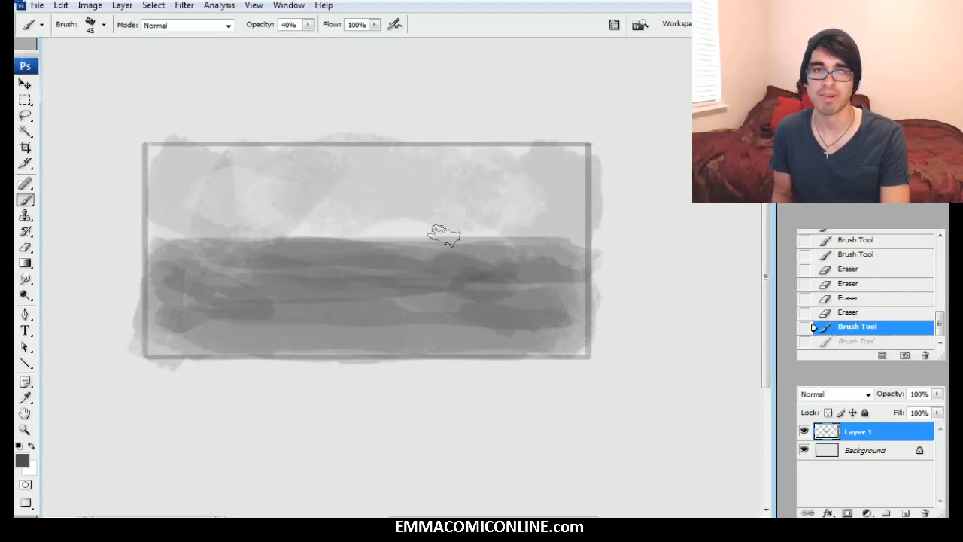
Step: Erase a thin light strip in the sky just above the horizon line
mouse_move(409, 228)
mouse_down()
mouse_move(422, 219)
mouse_move(387, 215)
mouse_move(447, 215)
mouse_move(476, 228)
mouse_up()
drag(338, 228, 411, 228)
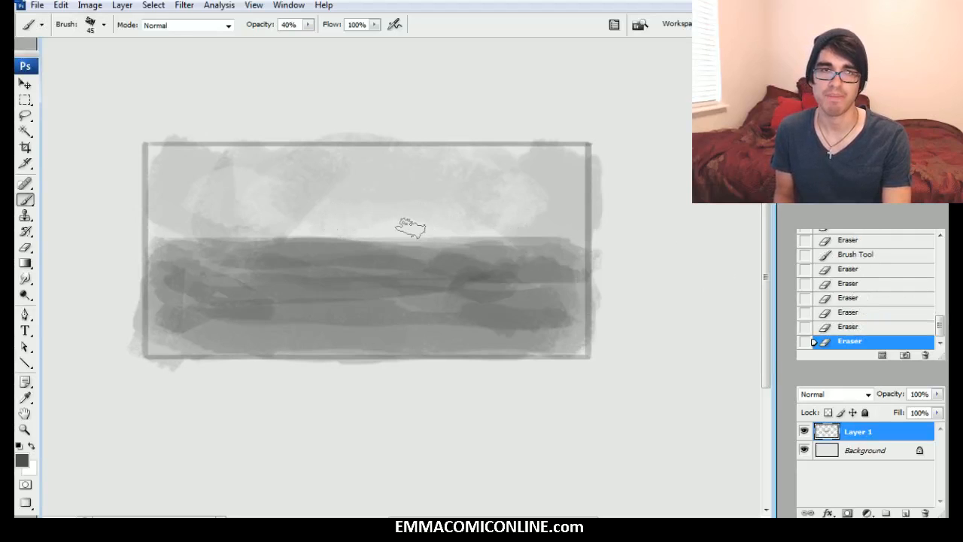
drag(530, 225, 578, 222)
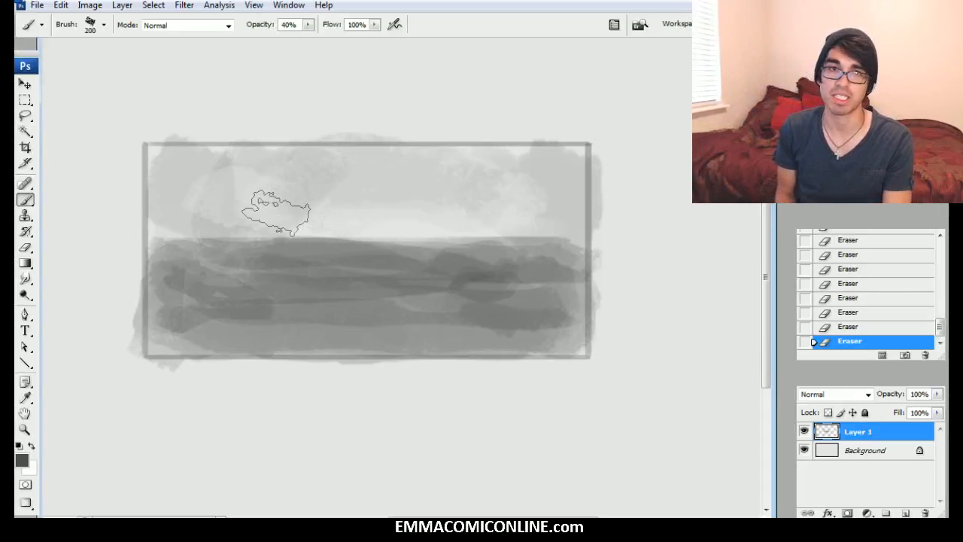
Step: Lighten the lower sky across the full width of the frame with broad eraser strokes
mouse_move(174, 190)
mouse_down()
mouse_move(222, 161)
mouse_move(206, 160)
mouse_move(241, 219)
mouse_up()
mouse_move(180, 216)
mouse_down()
mouse_move(270, 213)
mouse_move(240, 228)
mouse_move(461, 218)
mouse_up()
drag(540, 218, 580, 203)
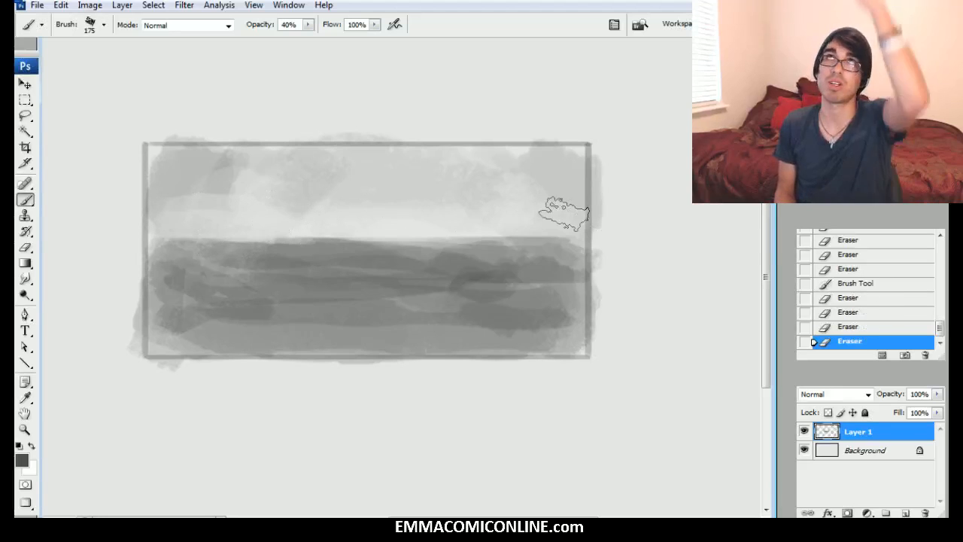
mouse_move(517, 181)
mouse_down()
mouse_move(558, 221)
mouse_move(373, 207)
mouse_move(384, 212)
mouse_up()
Step: Paint a low hill on the left side of the horizon with 80 to 150 px strokes and erase highlights into it
key(bracketleft)
key(bracketleft)
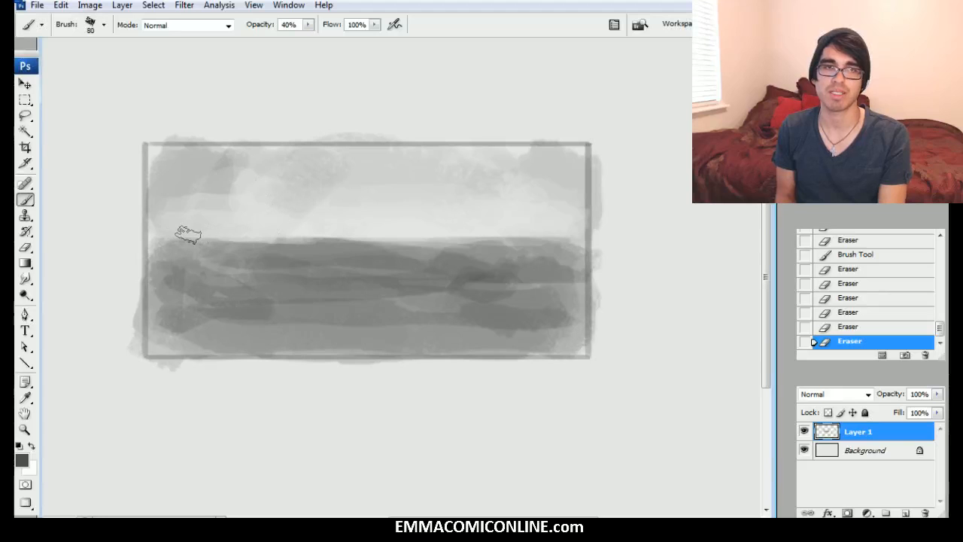
mouse_move(183, 239)
mouse_down()
mouse_move(224, 226)
mouse_move(205, 229)
mouse_move(288, 250)
mouse_move(290, 223)
mouse_up()
key(bracketright)
key(bracketright)
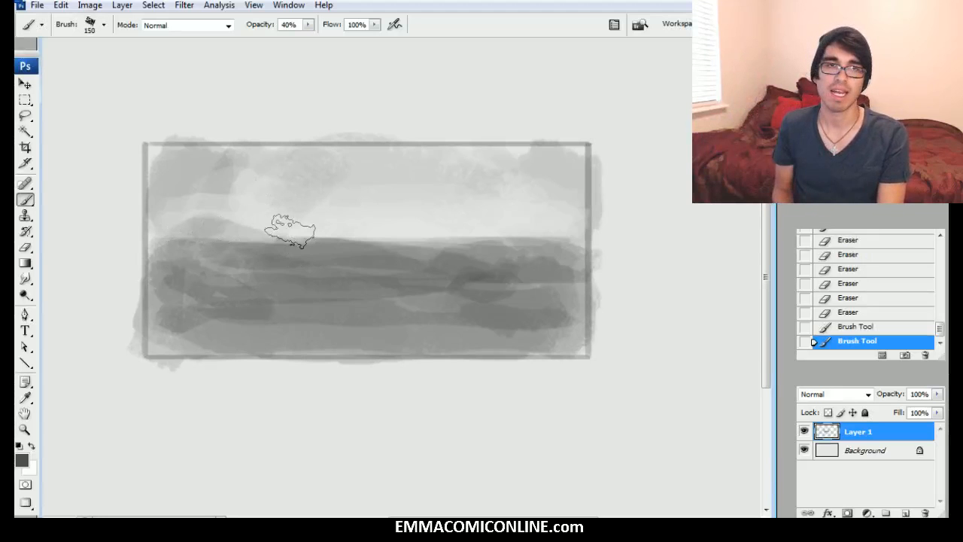
drag(273, 242, 279, 242)
mouse_move(280, 241)
mouse_down()
mouse_move(210, 236)
mouse_move(319, 244)
mouse_move(295, 229)
mouse_move(247, 227)
mouse_move(286, 239)
mouse_move(236, 225)
mouse_move(272, 234)
mouse_move(196, 235)
mouse_move(280, 237)
mouse_move(297, 254)
mouse_up()
drag(206, 226, 302, 233)
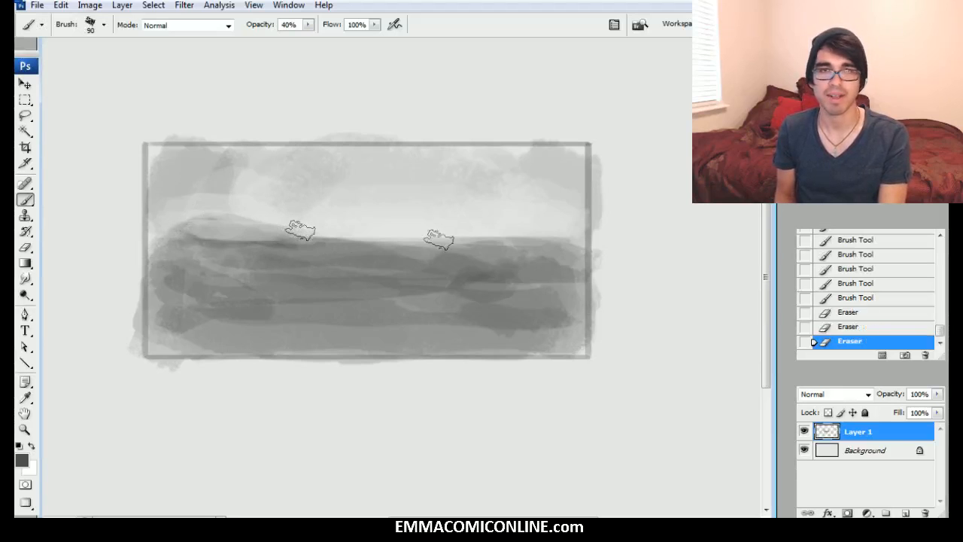
Step: Erase bright horizontal light reflections in the water below the horizon and a pale patch in the lower-left foreground
mouse_move(361, 248)
mouse_down()
mouse_move(444, 245)
mouse_move(426, 249)
mouse_move(480, 251)
mouse_move(395, 246)
mouse_move(468, 253)
mouse_up()
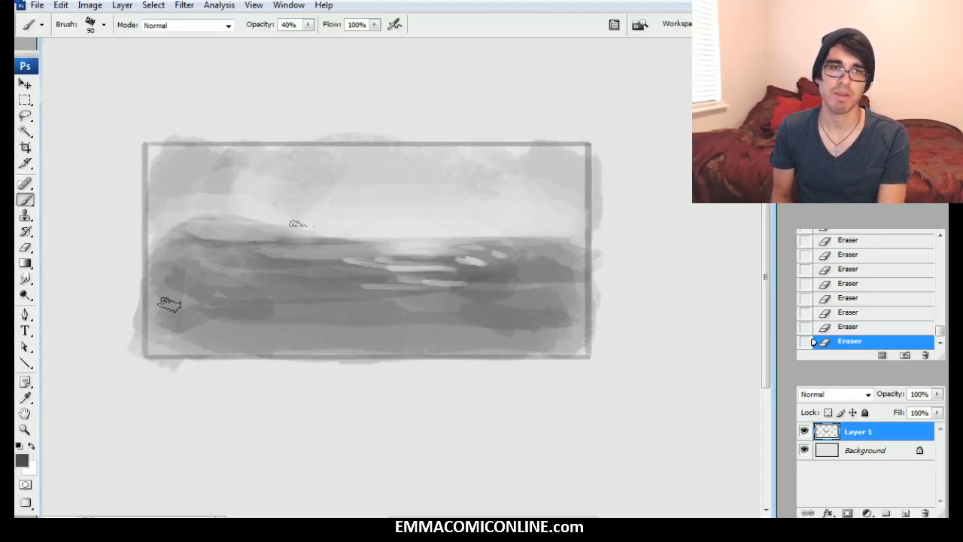
drag(159, 313, 226, 324)
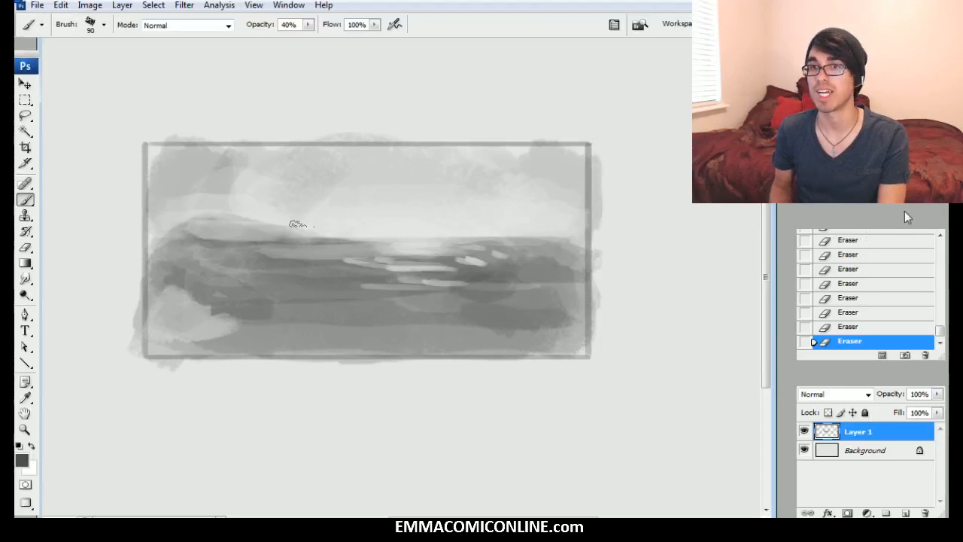
Step: Refine the water's tones and erase a broad pale shore sweeping across the foreground to the lower right
key(ctrl+plus)
drag(376, 248, 408, 307)
drag(636, 280, 649, 235)
mouse_move(183, 339)
mouse_down()
mouse_move(267, 357)
mouse_move(198, 334)
mouse_move(344, 360)
mouse_move(247, 350)
mouse_move(537, 372)
mouse_up()
mouse_move(158, 309)
mouse_down()
mouse_move(250, 346)
mouse_move(189, 369)
mouse_move(532, 370)
mouse_move(650, 358)
mouse_move(269, 361)
mouse_up()
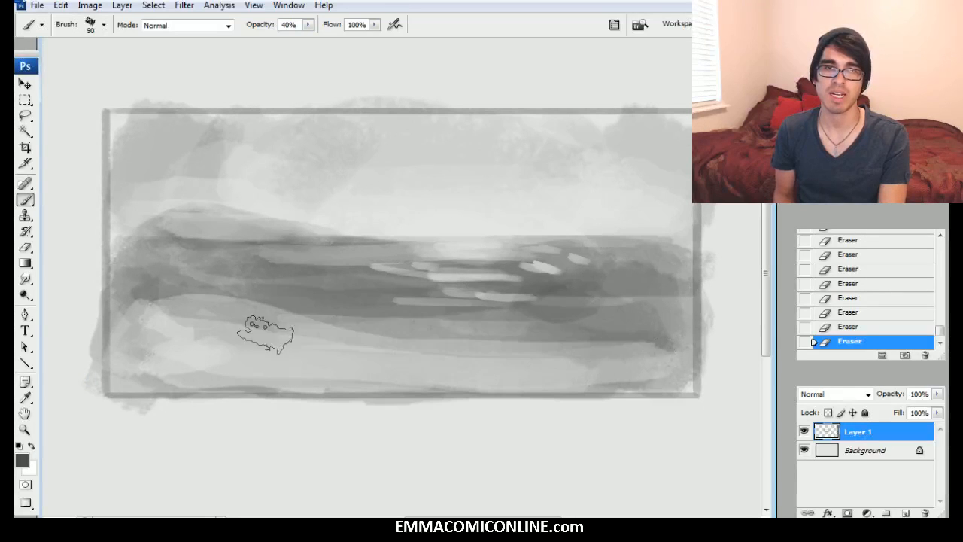
drag(233, 349, 486, 378)
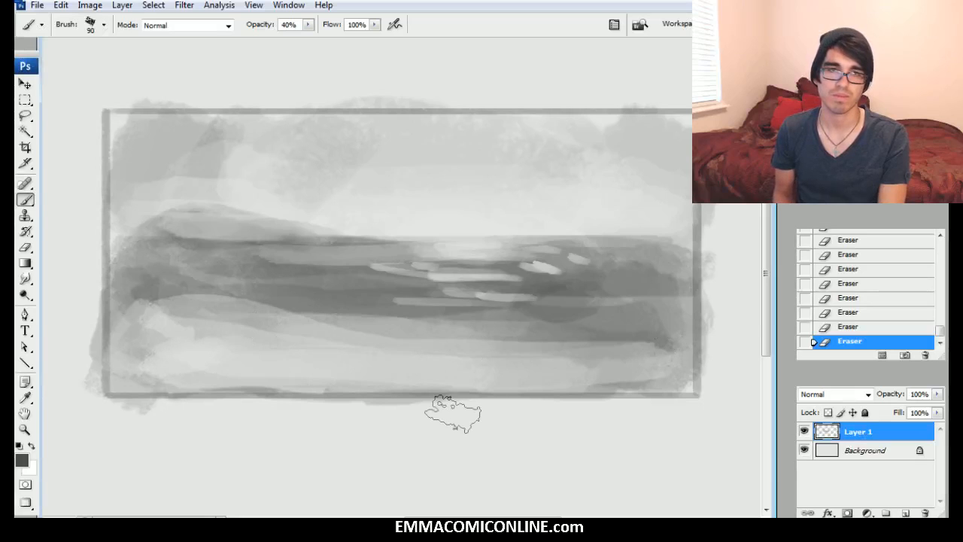
Step: Darken the water's edge above the shore and shade the lower-left foreground, enlarging the brush to 150 px
mouse_move(172, 299)
mouse_down()
mouse_move(360, 334)
mouse_move(524, 346)
mouse_move(467, 334)
mouse_move(634, 355)
mouse_move(652, 370)
mouse_move(287, 316)
mouse_up()
mouse_move(151, 298)
mouse_down()
mouse_move(568, 358)
mouse_move(295, 328)
mouse_move(215, 308)
mouse_move(311, 301)
mouse_up()
key(])
key(])
key(])
drag(156, 361, 235, 368)
Step: Reduce the brush to 100 px and add darker strokes to the lower-left foreground and along the frame's bottom edge
key([)
key([)
key([)
key([)
key([)
key([)
key([)
key([)
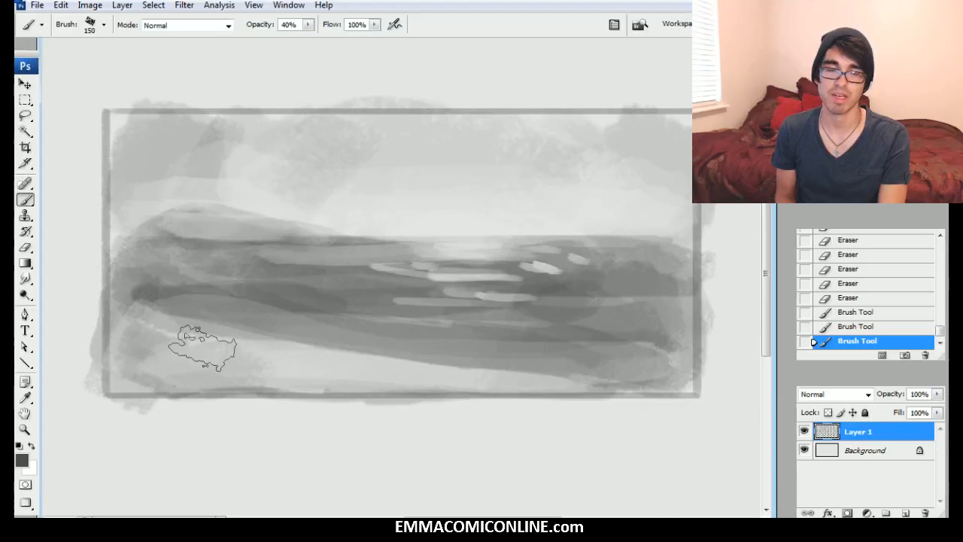
mouse_move(142, 374)
mouse_down()
mouse_move(239, 376)
mouse_move(153, 370)
mouse_move(186, 360)
mouse_move(284, 389)
mouse_move(275, 357)
mouse_move(225, 372)
mouse_move(247, 352)
mouse_up()
key(])
key(])
key(])
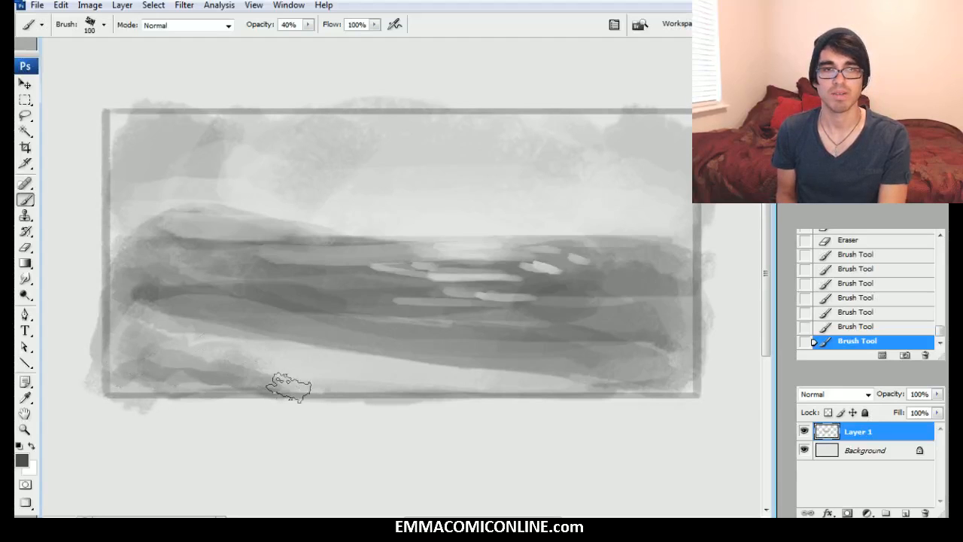
key(])
drag(289, 388, 382, 391)
Step: Erase a bright foam line along the whole shoreline and a light patch in the lower-left corner of the beach
key(])
key(])
key([)
mouse_move(533, 387)
mouse_down()
mouse_move(613, 388)
mouse_move(556, 376)
mouse_move(568, 374)
mouse_up()
key([)
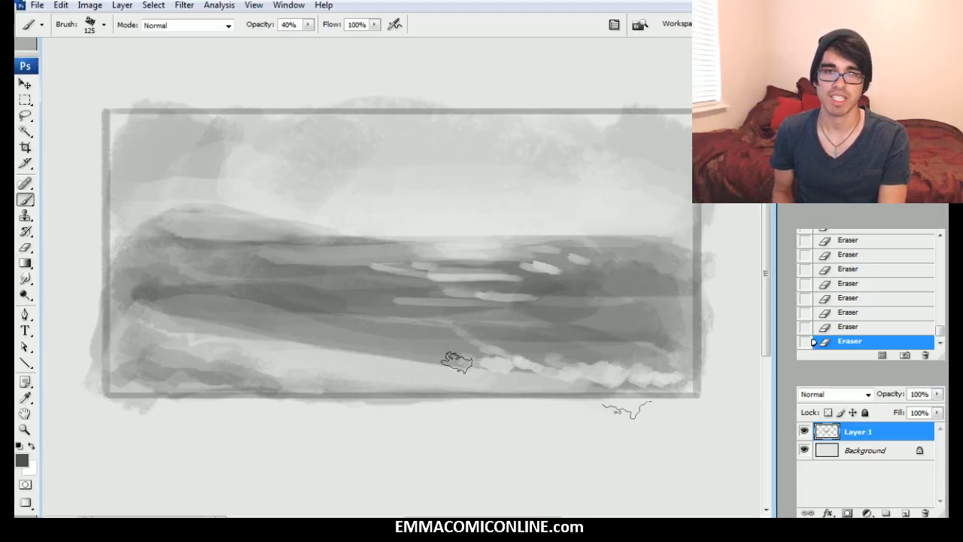
drag(411, 358, 418, 353)
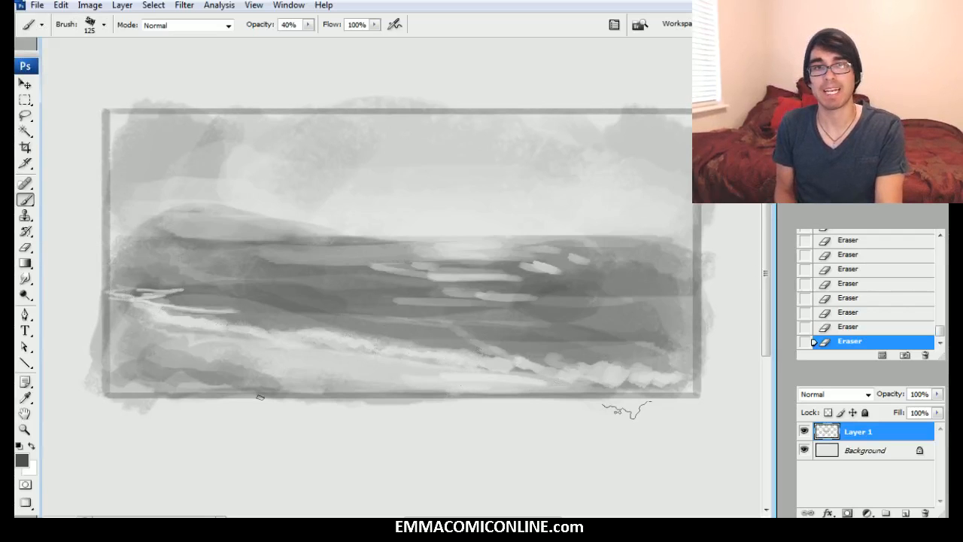
drag(183, 385, 124, 382)
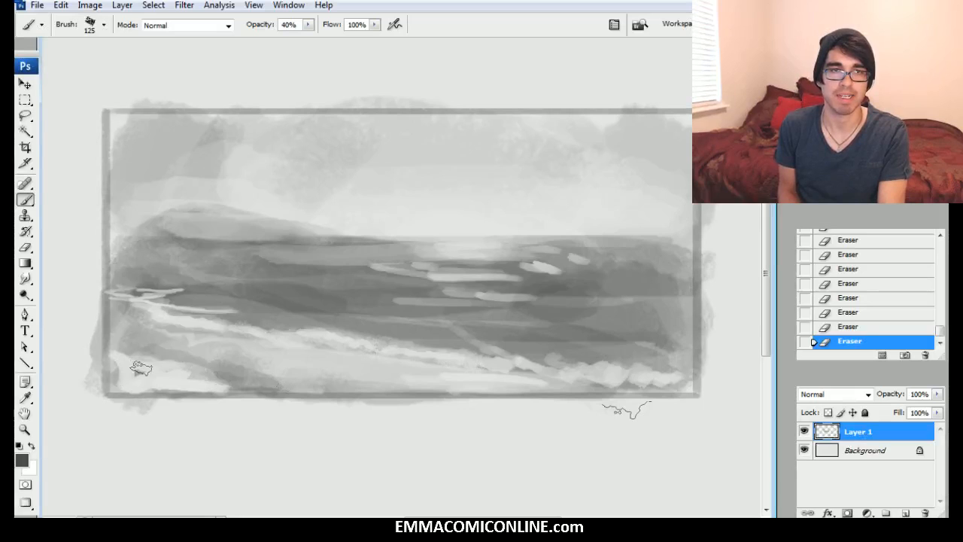
Step: Enlarge the brush to 200 px and shade the beach to the right of the bright lower-left patch
key(bracketright)
key(bracketright)
key(bracketright)
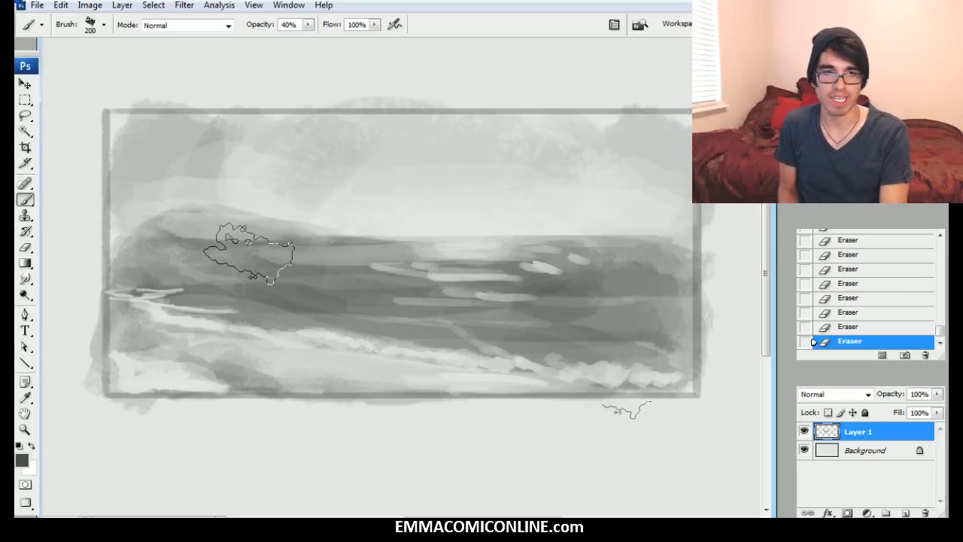
drag(231, 359, 301, 367)
mouse_move(316, 368)
mouse_down()
mouse_move(355, 369)
mouse_move(315, 359)
mouse_move(269, 371)
mouse_move(297, 367)
mouse_up()
Step: Reduce the brush to 90 px and build up darker shading on the beach below the foam line
key(bracketleft)
key(bracketleft)
key(bracketleft)
key(bracketleft)
key(bracketleft)
mouse_move(301, 365)
mouse_down()
mouse_move(323, 359)
mouse_move(329, 344)
mouse_up()
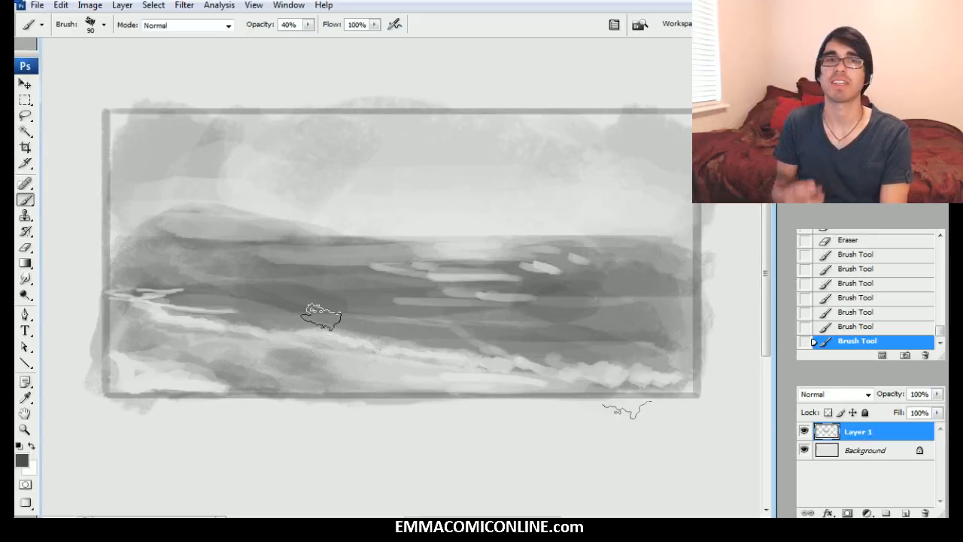
key(bracketright)
key(bracketright)
drag(232, 366, 267, 368)
Step: Paint thin dark accents in the water just above the foam line with a 25 px brush, enlarging it to 45 px
key(bracketleft)
key(bracketleft)
key(bracketleft)
key(bracketleft)
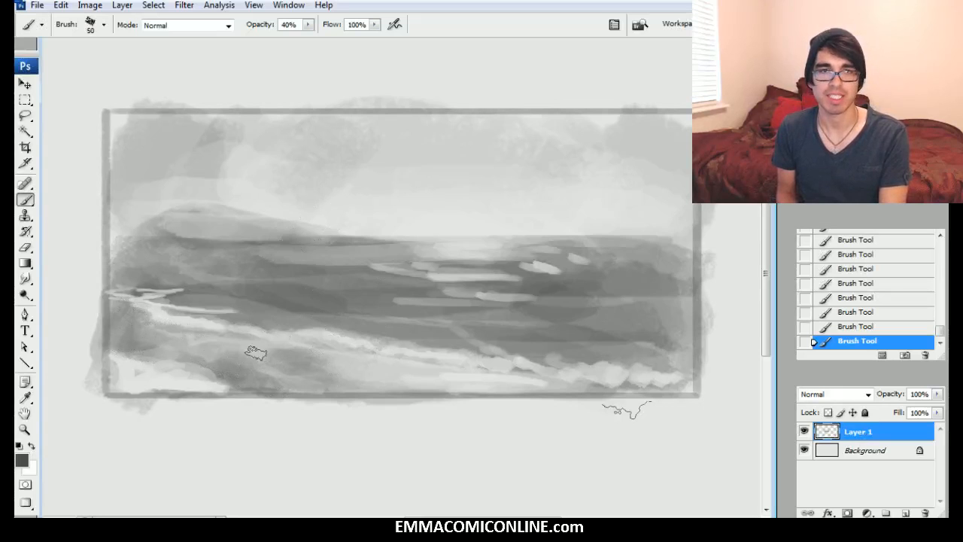
key(bracketleft)
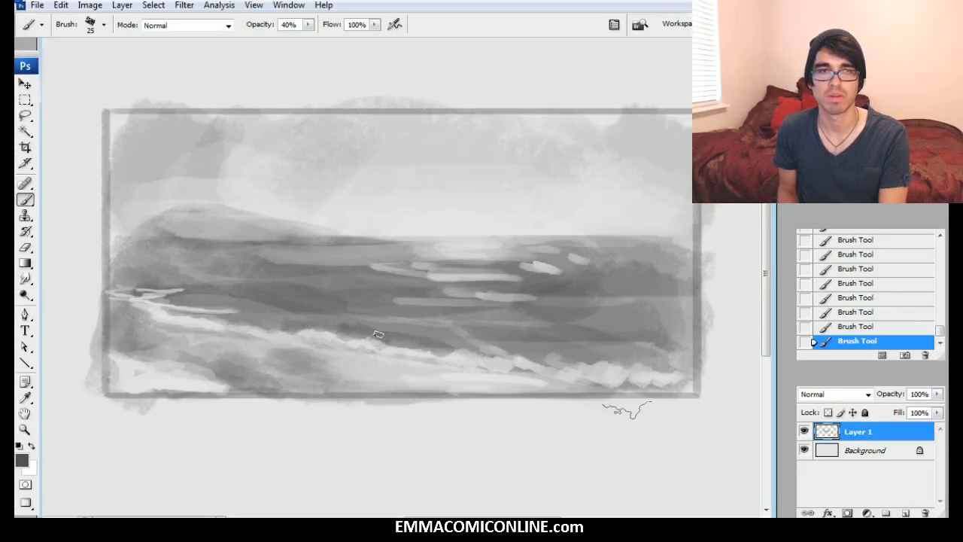
key(bracketright)
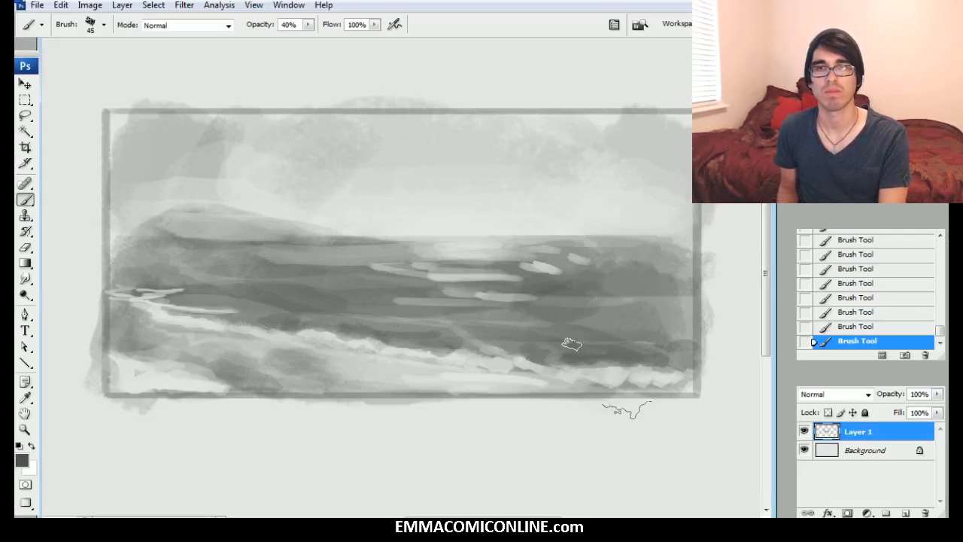
Step: Enlarge the brush to 150 px at 100% opacity and darken the water just above the foam line across the picture
key(bracketright)
key(bracketright)
key(bracketright)
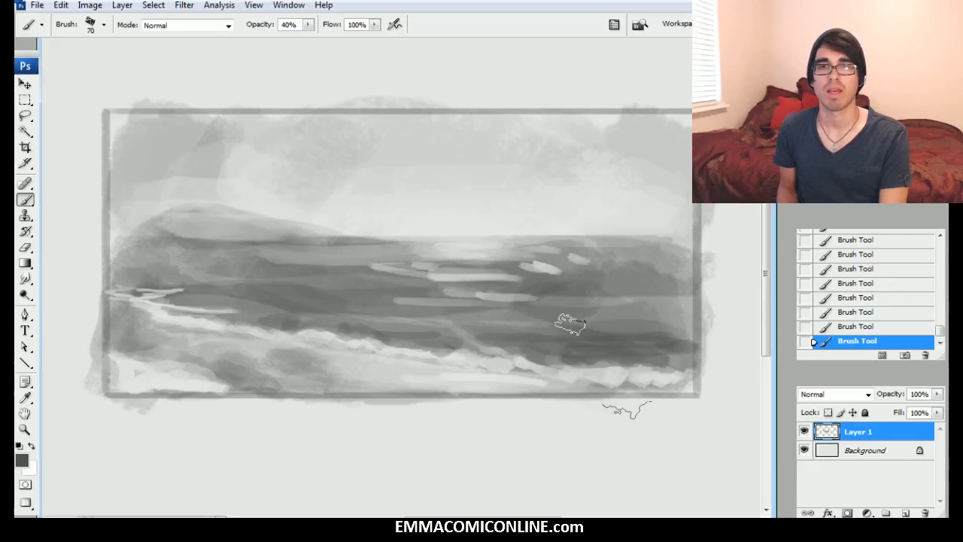
key(bracketright)
key(bracketright)
key(bracketright)
click(308, 25)
drag(326, 43, 425, 41)
key(bracketright)
key(bracketright)
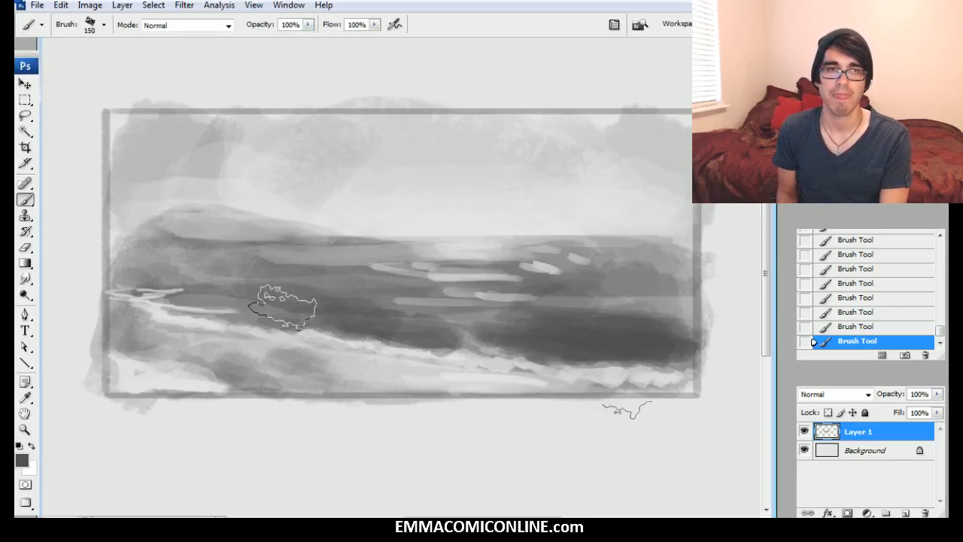
Step: Repaint the distant water below the horizon in a sampled lighter mid-grey with a 125 px brush
key(bracketleft)
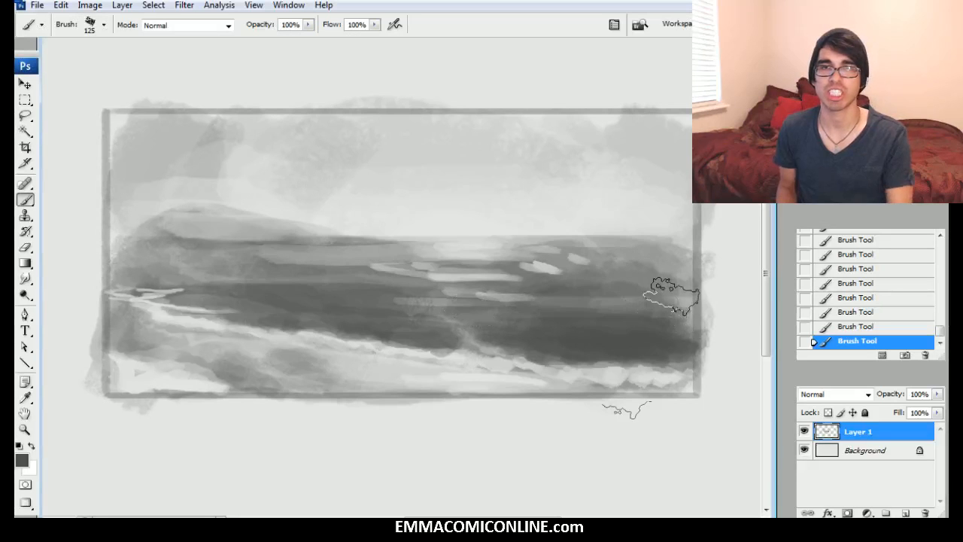
alt+click(666, 298)
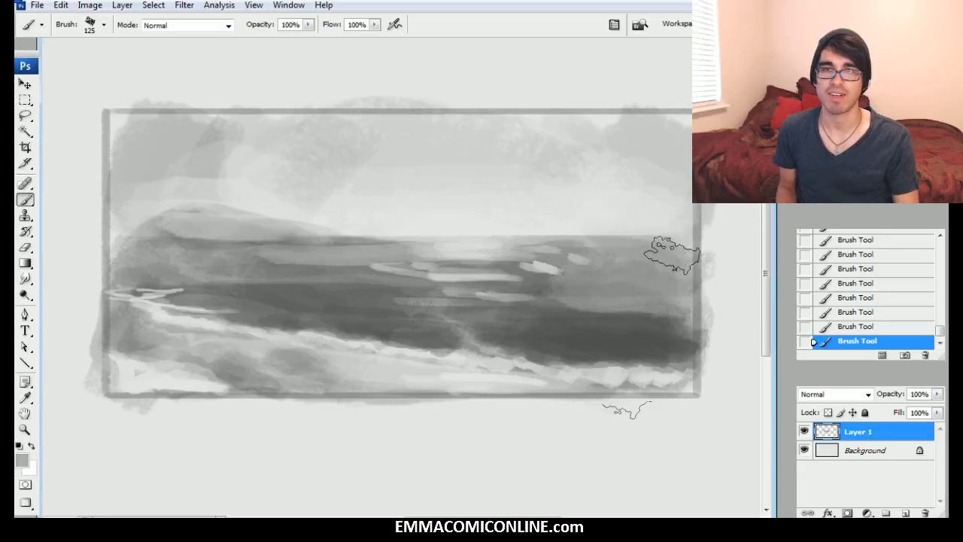
alt+click(322, 234)
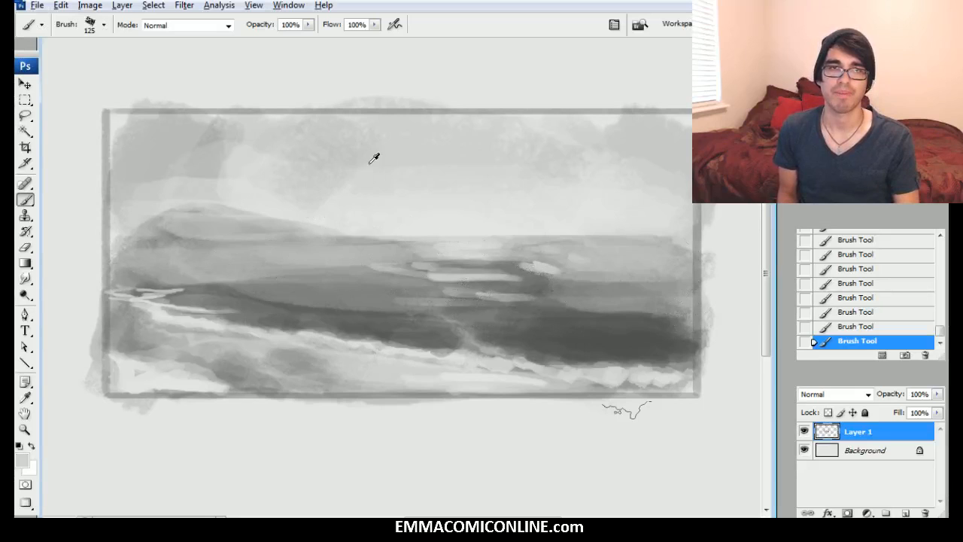
Step: Enlarge the brush to 200 px and lay an even light grey over the open middle of the sky
key(bracketright)
key(bracketright)
key(bracketright)
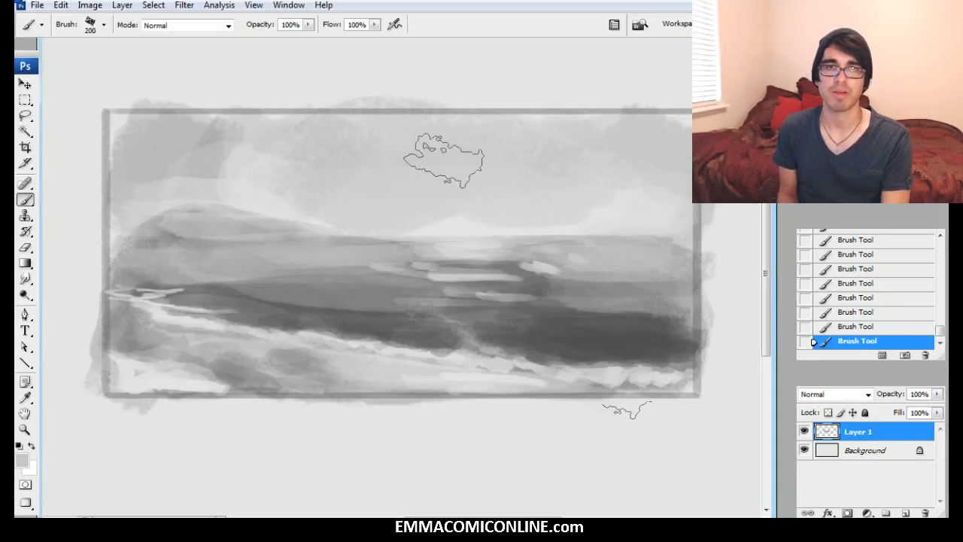
Step: Reduce the brush to 80 px and then 60 px and paint a bright cloud bank in the sky's upper right
key(bracketleft)
key(bracketleft)
key(bracketleft)
key(bracketleft)
key(bracketleft)
key(bracketleft)
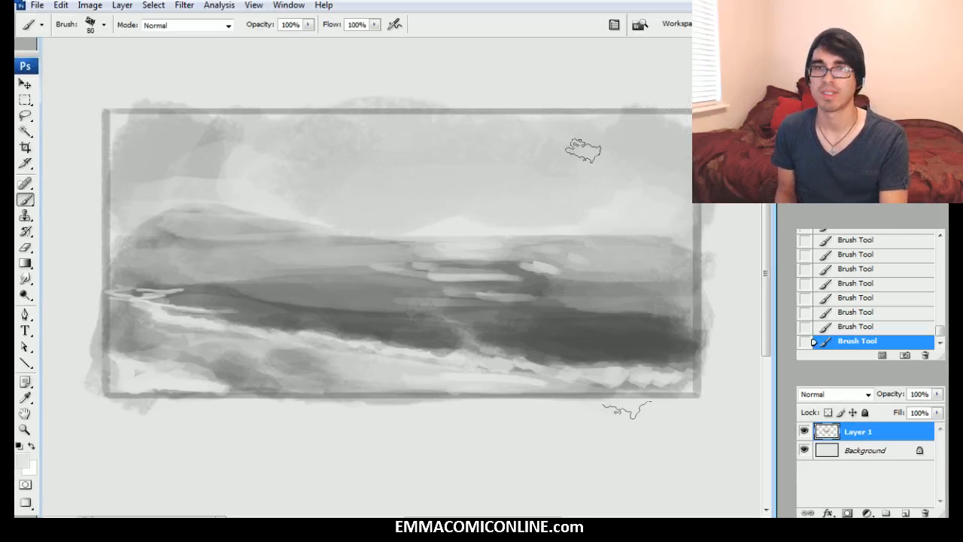
key(bracketleft)
key(bracketleft)
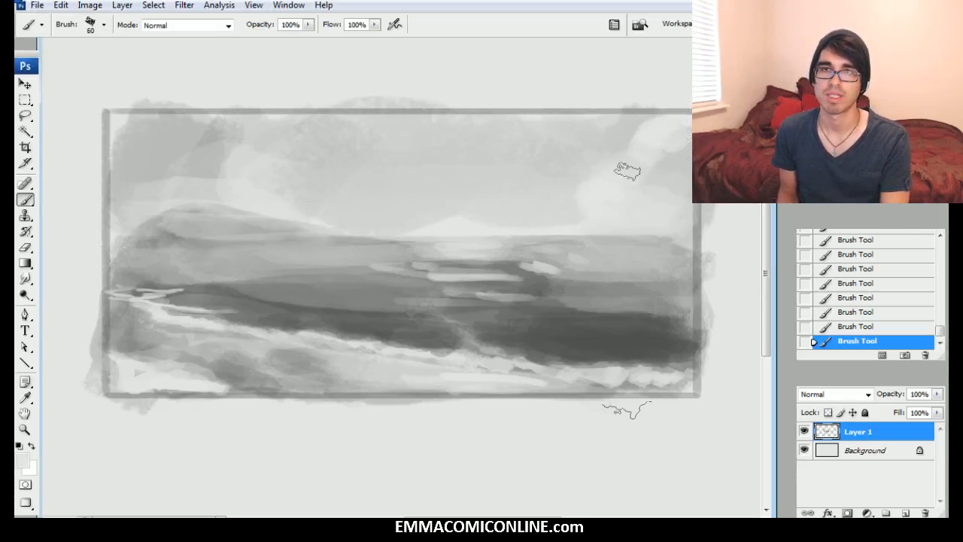
Step: Paint a second bright cloud to the left of the right-hand cloud bank with a 45 to 60 px brush
key(bracketleft)
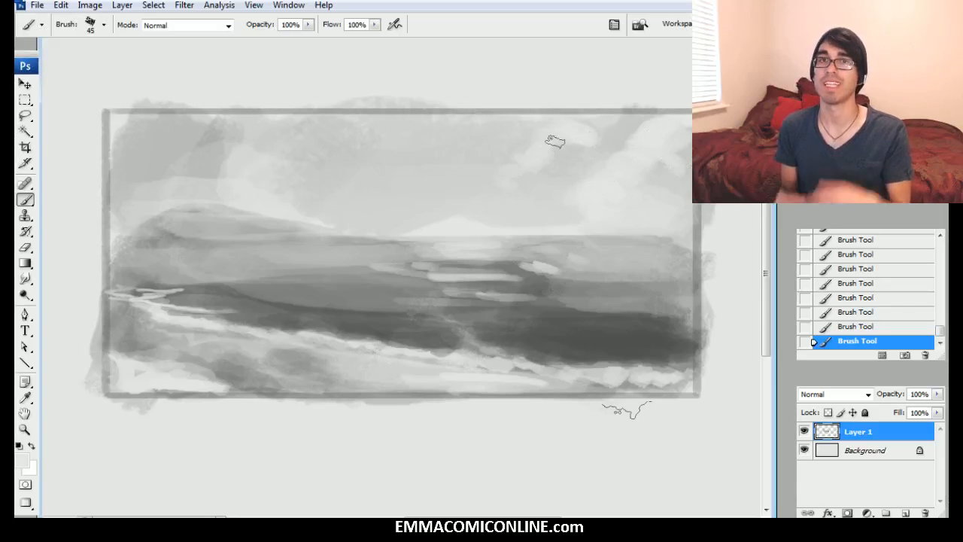
key(bracketright)
key(bracketleft)
key(bracketleft)
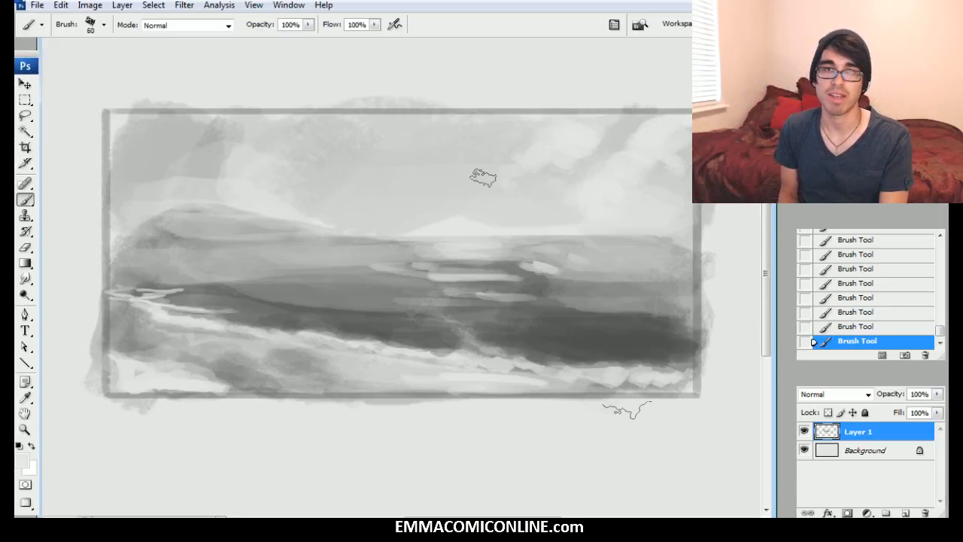
Step: Add small bright cloud flecks above the right part of the horizon with a 15 px brush, reducing it to 10 px
key(bracketleft)
key(bracketleft)
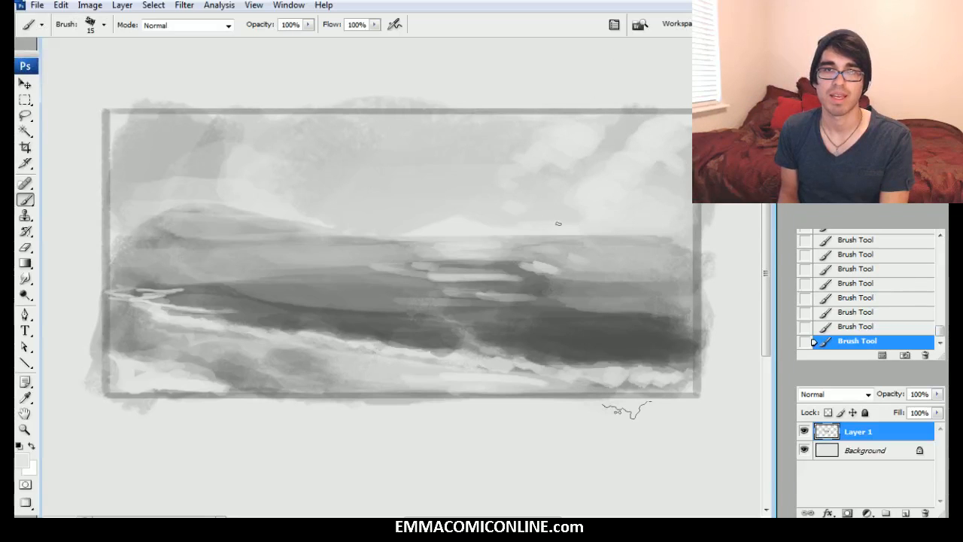
key(ctrl+plus)
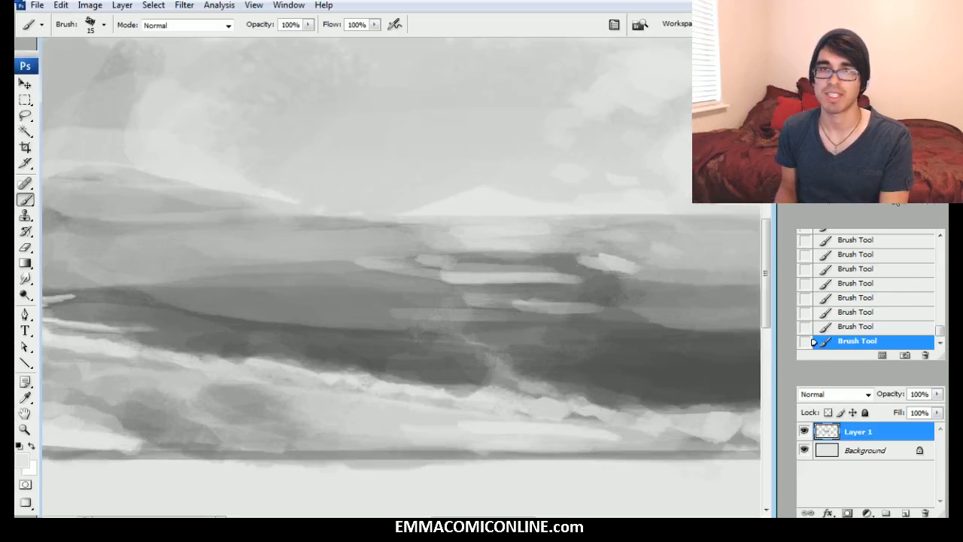
drag(482, 226, 341, 333)
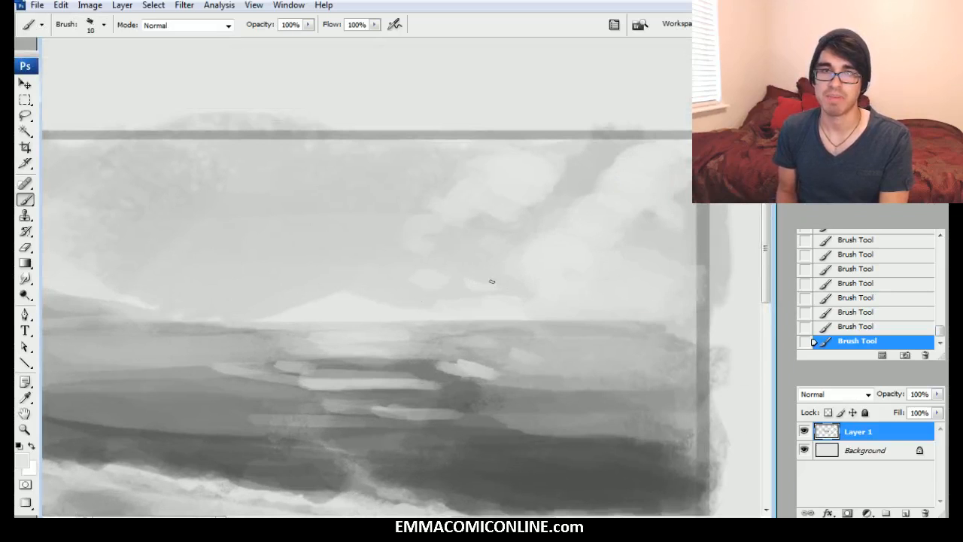
Step: Enlarge the brush and paint a bright, curving cloud edge in the upper-left part of the sky
key(bracketright)
drag(275, 108, 471, 232)
key(bracketright)
key(bracketright)
key(bracketright)
mouse_move(277, 279)
mouse_down()
mouse_move(300, 325)
mouse_move(301, 297)
mouse_move(268, 280)
mouse_move(286, 300)
mouse_move(268, 307)
mouse_move(391, 339)
mouse_up()
drag(218, 296, 289, 326)
mouse_move(270, 287)
mouse_down()
mouse_move(279, 320)
mouse_move(310, 341)
mouse_move(361, 354)
mouse_up()
Step: Paint thin light cloud streaks and flecks below the upper-left cloud with a sampled light tone, reducing the brush to 10 px
alt+click(325, 307)
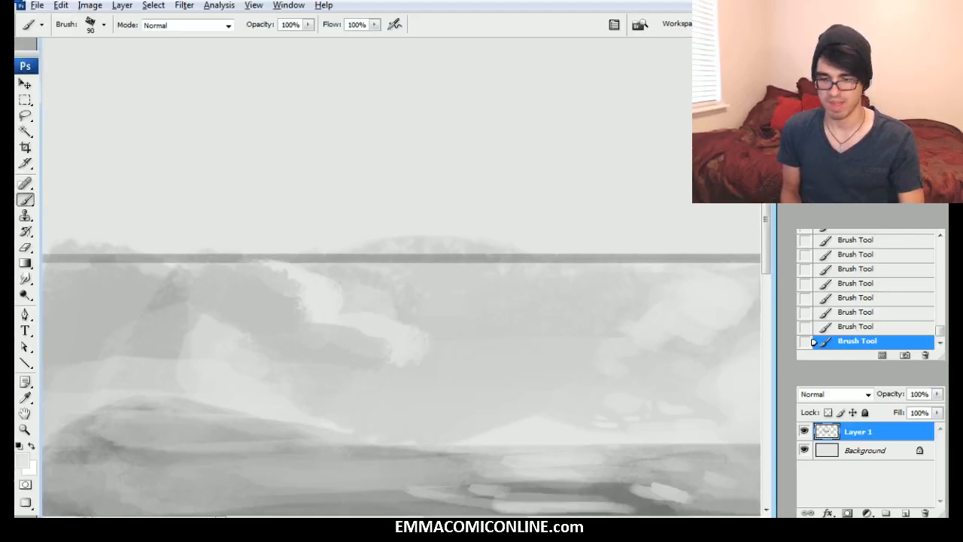
key(bracketleft)
drag(378, 311, 378, 275)
key(bracketleft)
key(bracketleft)
key(bracketleft)
key(bracketleft)
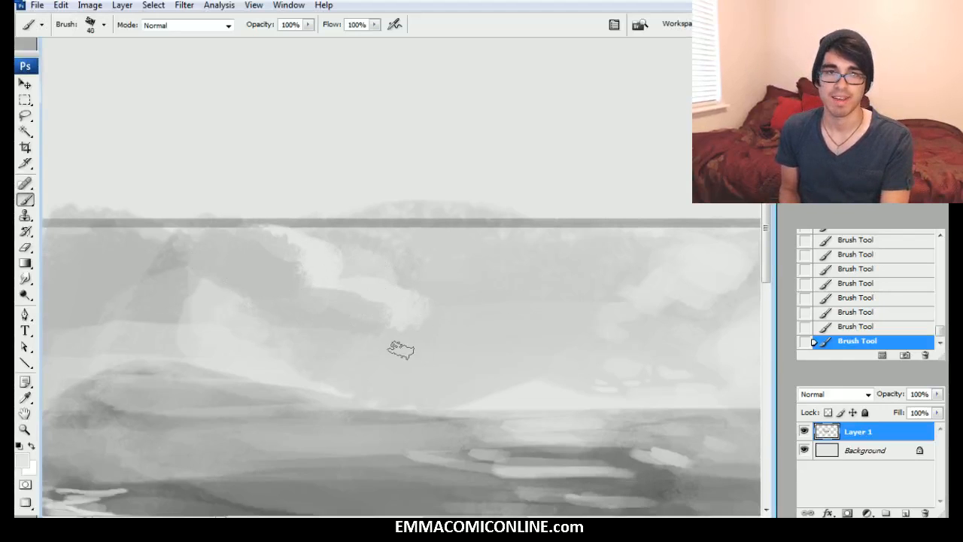
key(bracketleft)
drag(380, 348, 447, 349)
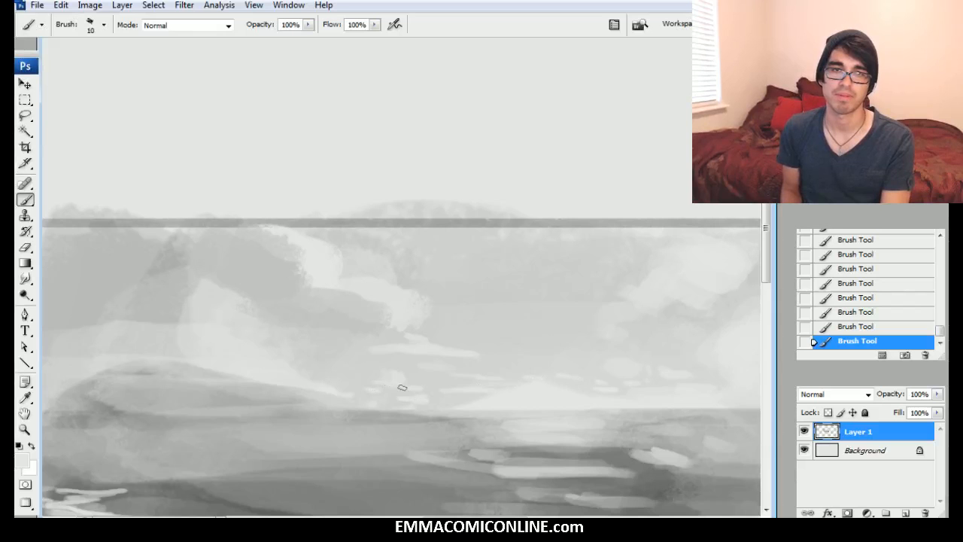
Step: Sample a dark grey from the water and shade the body of the upper-left cloud with an enlarged brush
drag(399, 482, 436, 393)
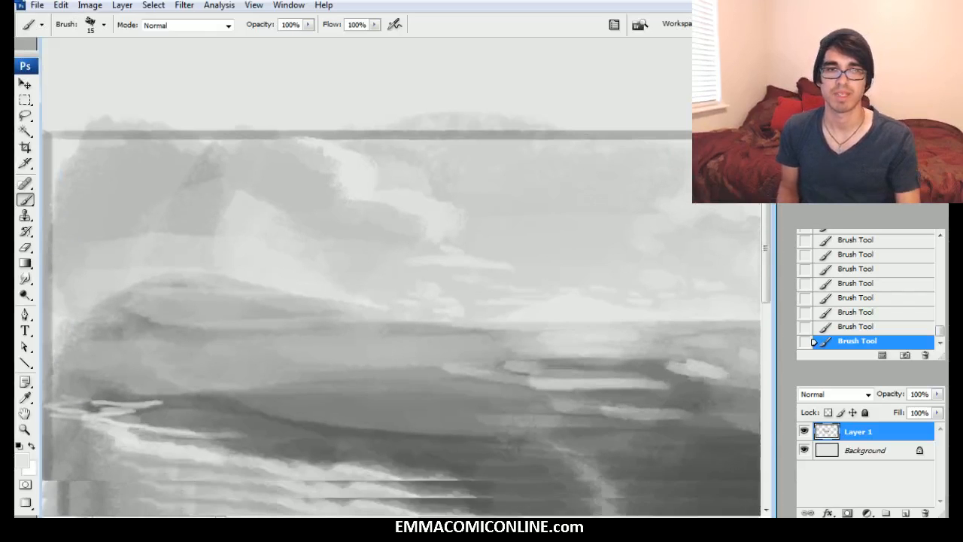
alt+click(432, 417)
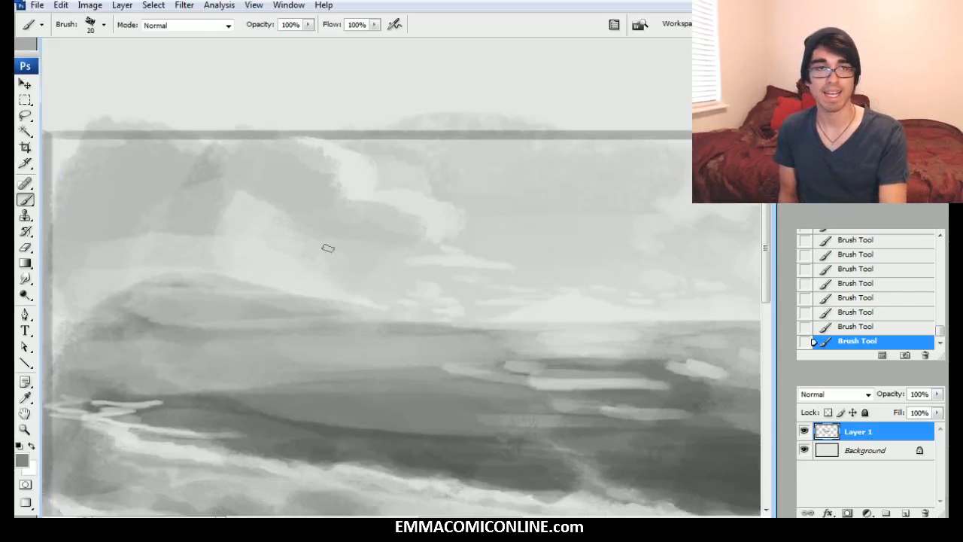
key(bracketright)
key(bracketright)
key(bracketright)
key(bracketright)
key(bracketright)
mouse_move(247, 175)
mouse_down()
mouse_move(288, 157)
mouse_move(270, 171)
mouse_move(277, 181)
mouse_move(343, 215)
mouse_move(281, 161)
mouse_move(223, 170)
mouse_up()
key(bracketright)
key(bracketright)
key(bracketright)
key(bracketleft)
key(bracketleft)
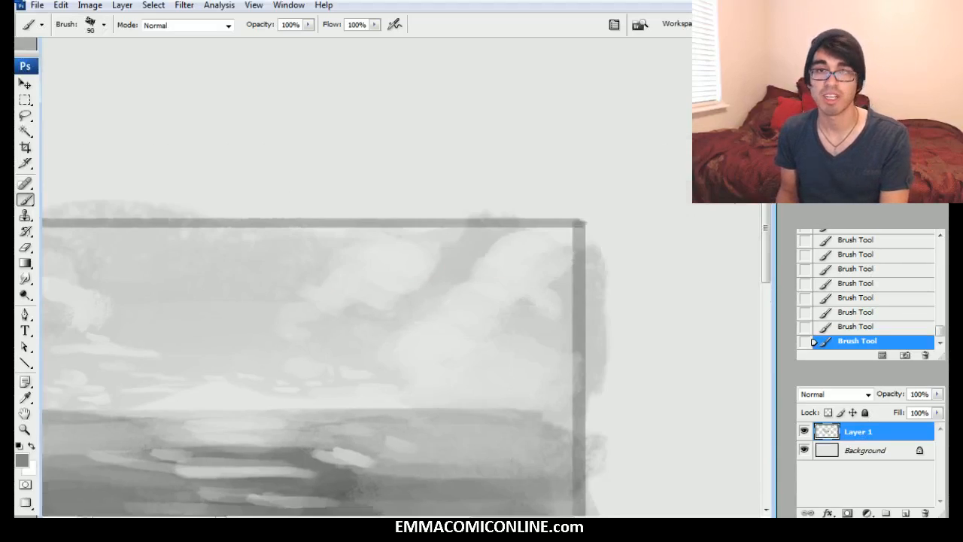
Step: Shade the inside of the right-hand cloud bank in darker grey and blend its lower part with a sampled lighter grey
mouse_move(524, 313)
mouse_down()
mouse_move(544, 327)
mouse_move(560, 305)
mouse_move(516, 343)
mouse_move(548, 313)
mouse_up()
key(bracketleft)
alt+click(532, 354)
key(bracketleft)
key(bracketleft)
key(bracketleft)
mouse_move(540, 355)
mouse_down()
mouse_move(504, 355)
mouse_move(498, 329)
mouse_up()
Step: Paint thin grey streaks beneath the right-hand cloud and light puffs inside it with a 20 to 30 px brush
key(bracketleft)
key(bracketleft)
key(bracketleft)
key(bracketleft)
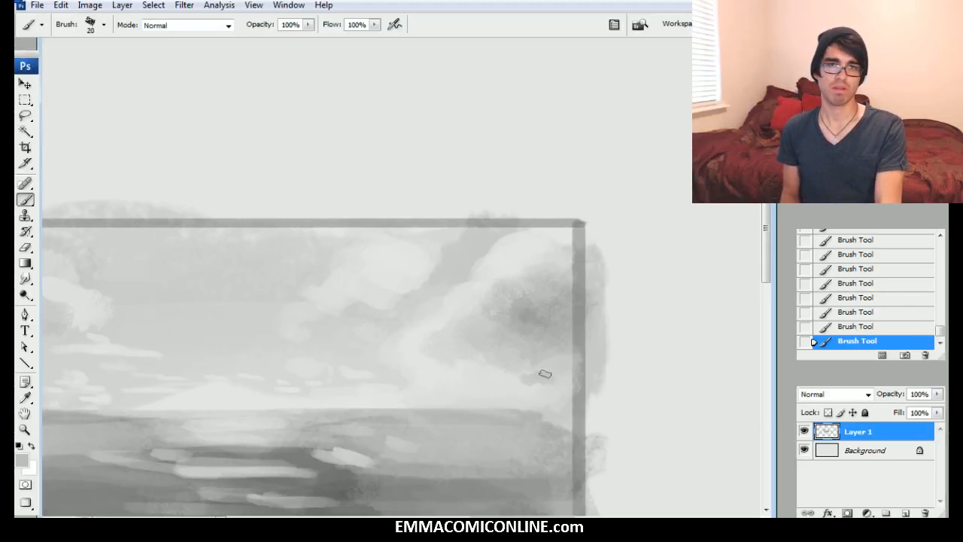
key(bracketright)
drag(519, 379, 456, 379)
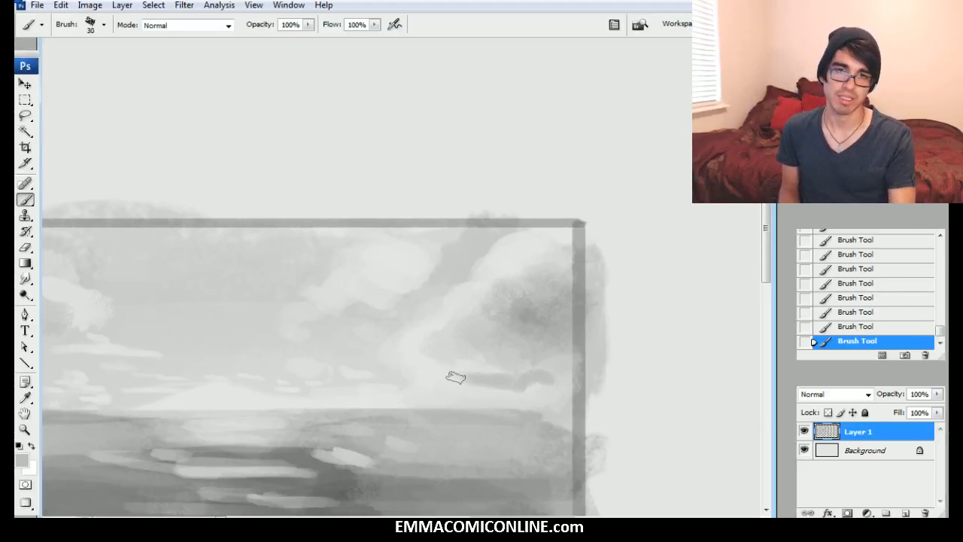
alt+click(538, 388)
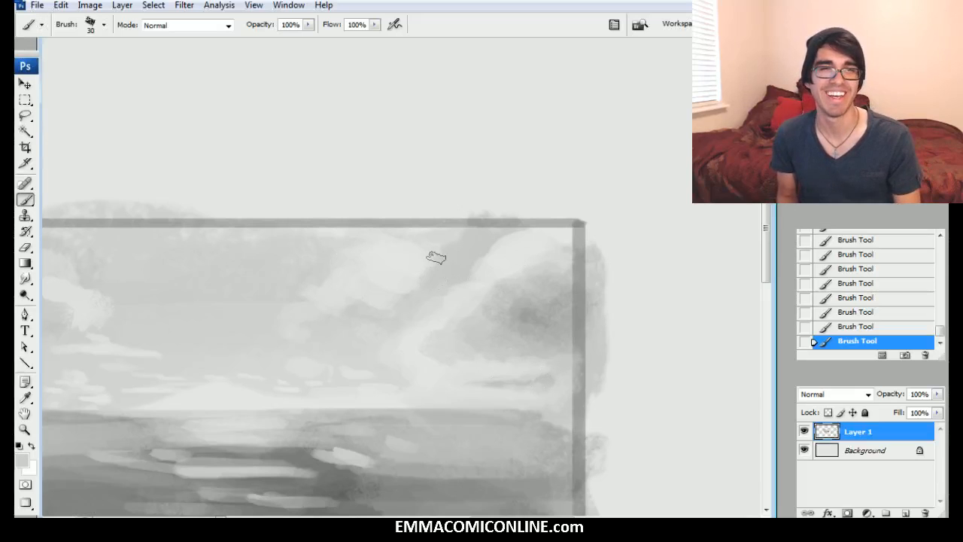
mouse_move(540, 307)
mouse_down()
mouse_move(591, 254)
mouse_move(719, 254)
mouse_move(630, 237)
mouse_up()
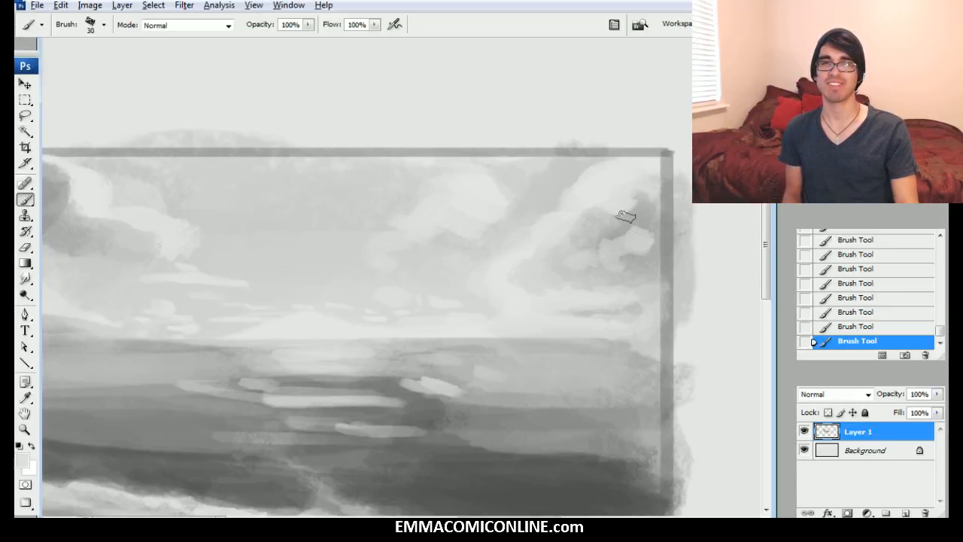
Step: Paint light glints on the water to the right of the sun's reflection with a 10 px brush, enlarging it to 20 px
drag(316, 331, 510, 260)
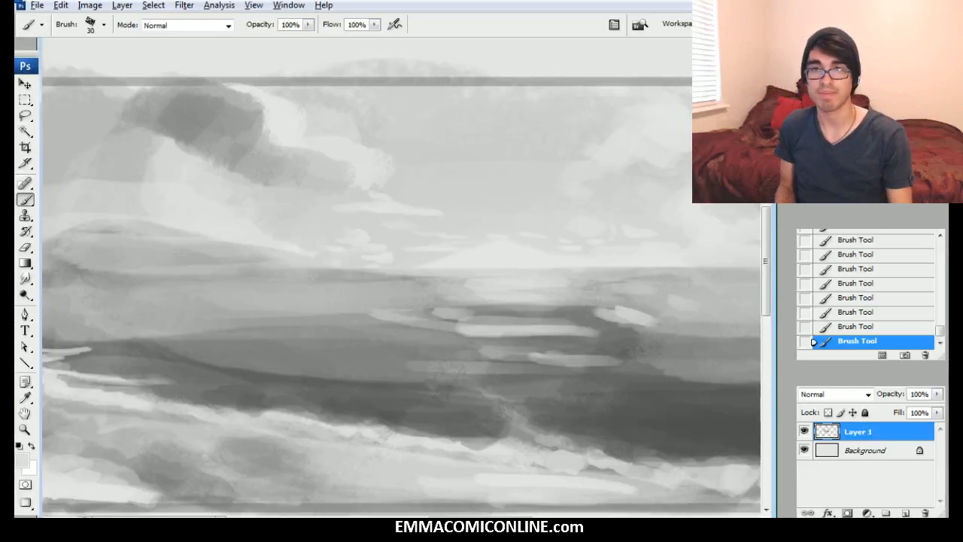
drag(451, 301, 363, 266)
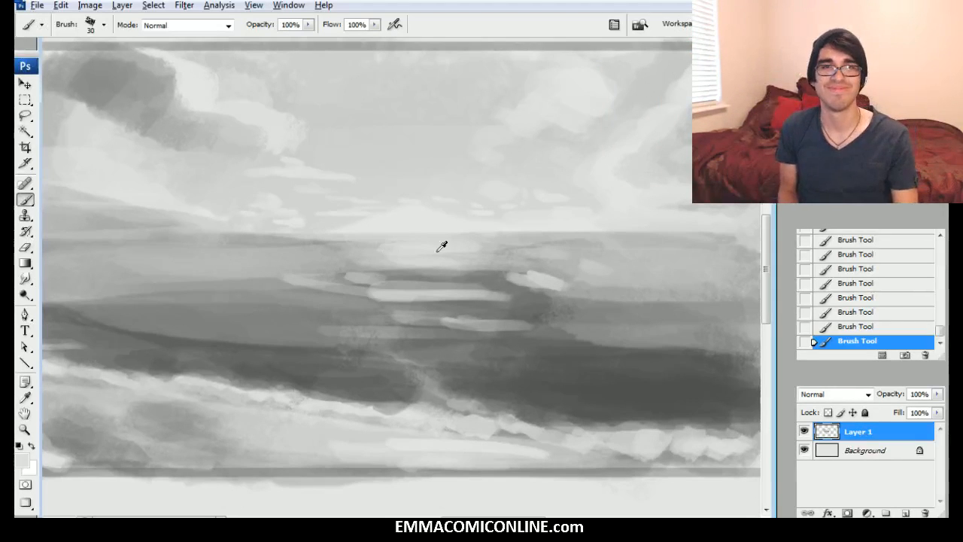
key(bracketleft)
key(bracketleft)
key(bracketleft)
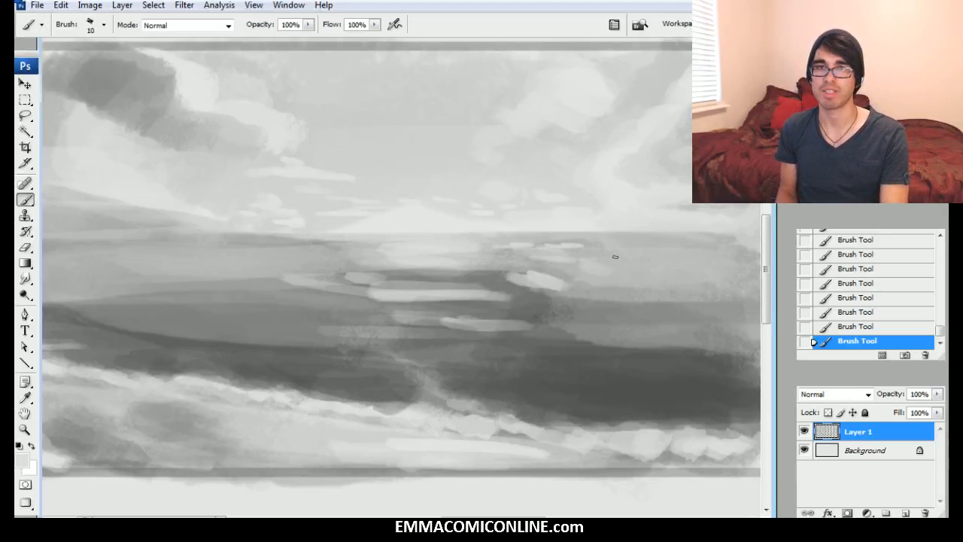
key(bracketright)
key(bracketright)
key(bracketright)
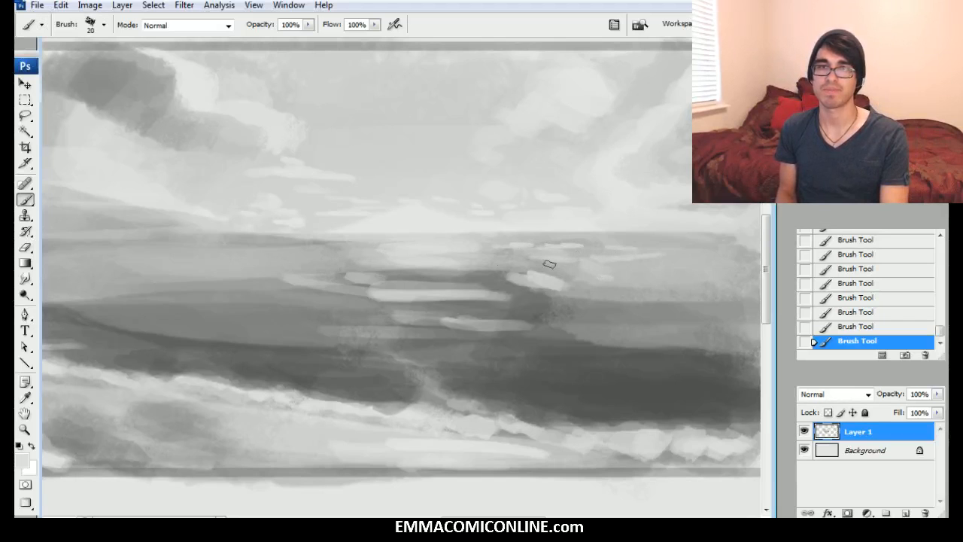
Step: Add small light glints on the water to the left of the sun's reflection with brushes of 15 and 7 px
drag(340, 289, 462, 254)
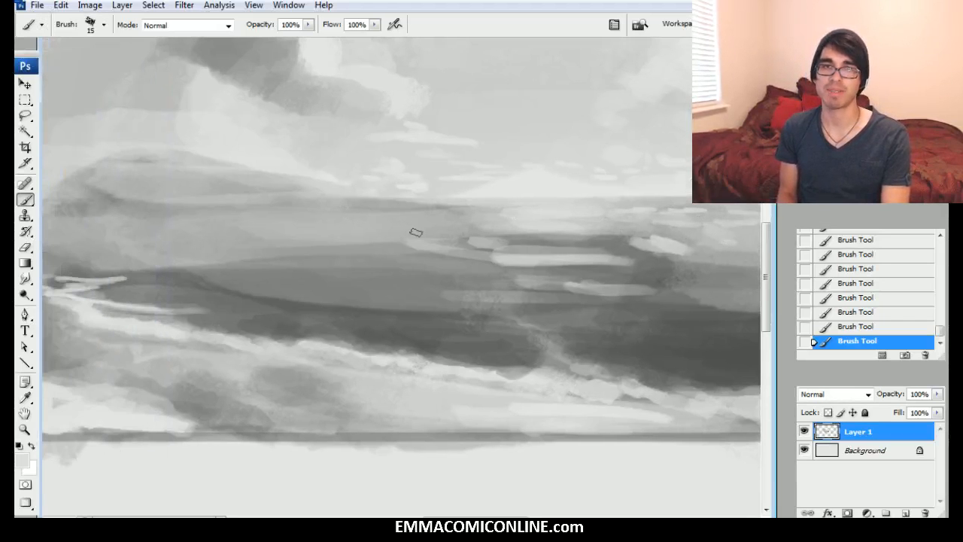
drag(442, 219, 406, 219)
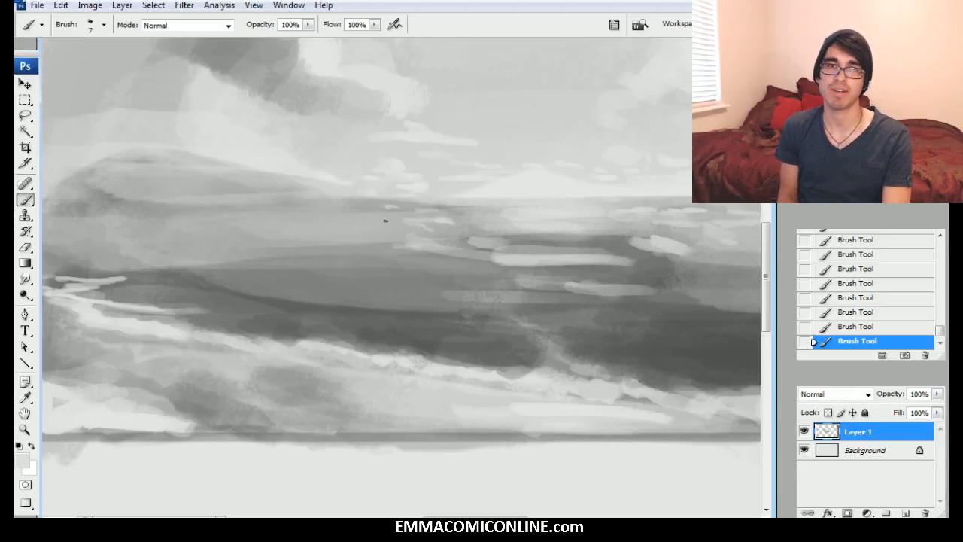
Step: Draw thin light ripple lines across the mid-water on the left with a fine brush
drag(460, 279, 340, 274)
mouse_move(481, 295)
mouse_down()
mouse_move(333, 294)
mouse_move(380, 286)
mouse_move(297, 283)
mouse_up()
mouse_move(360, 284)
mouse_down()
mouse_move(279, 287)
mouse_move(355, 262)
mouse_up()
Step: Paint a light patch along the top of the dark water on the right with a 40 px brush
key(bracketright)
key(bracketright)
key(bracketright)
key(bracketright)
key(bracketright)
key(bracketright)
key(bracketright)
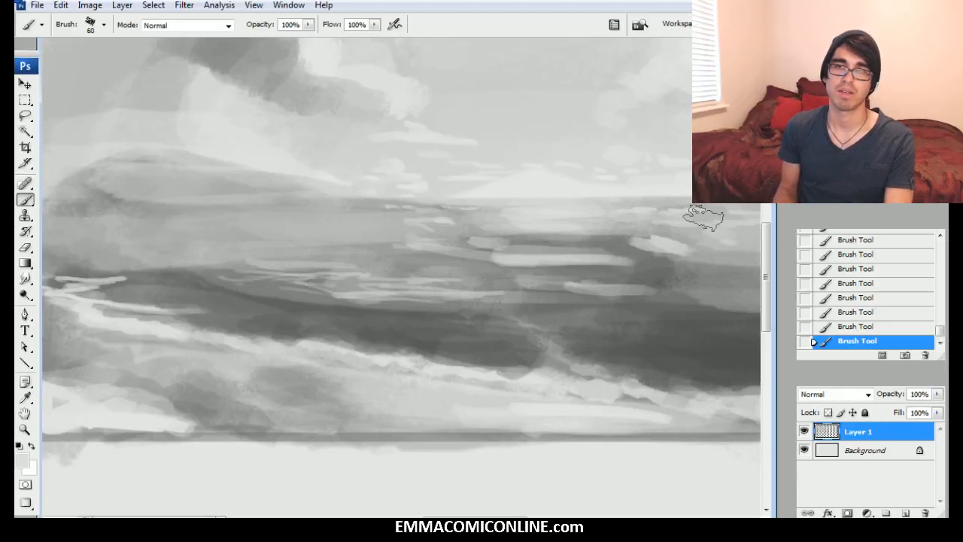
drag(715, 222, 415, 258)
key(bracketleft)
key(bracketleft)
mouse_move(418, 334)
mouse_down()
mouse_move(368, 337)
mouse_move(384, 340)
mouse_up()
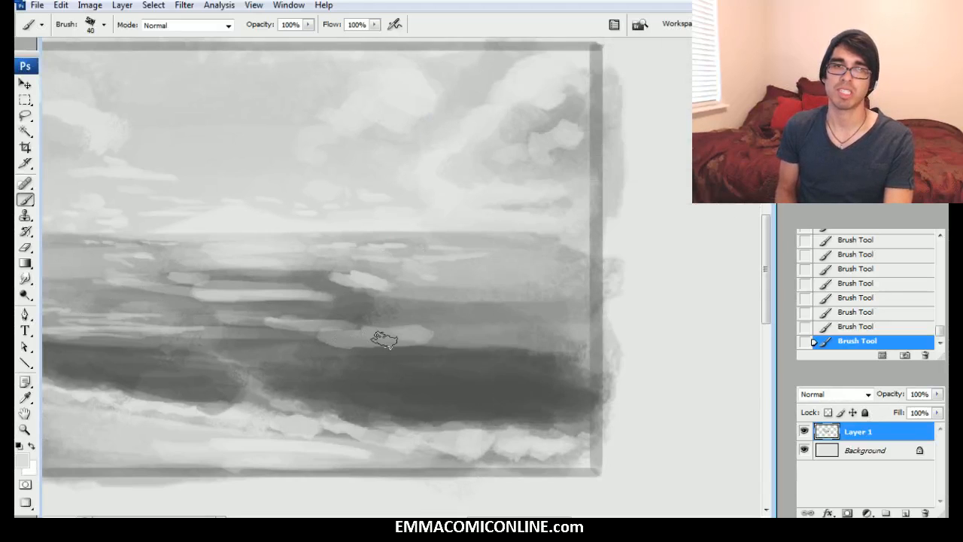
Step: Reduce the brush to 8 px and add small glints and a thin light line near the right end of the horizon
key(bracketleft)
key(bracketleft)
key(bracketleft)
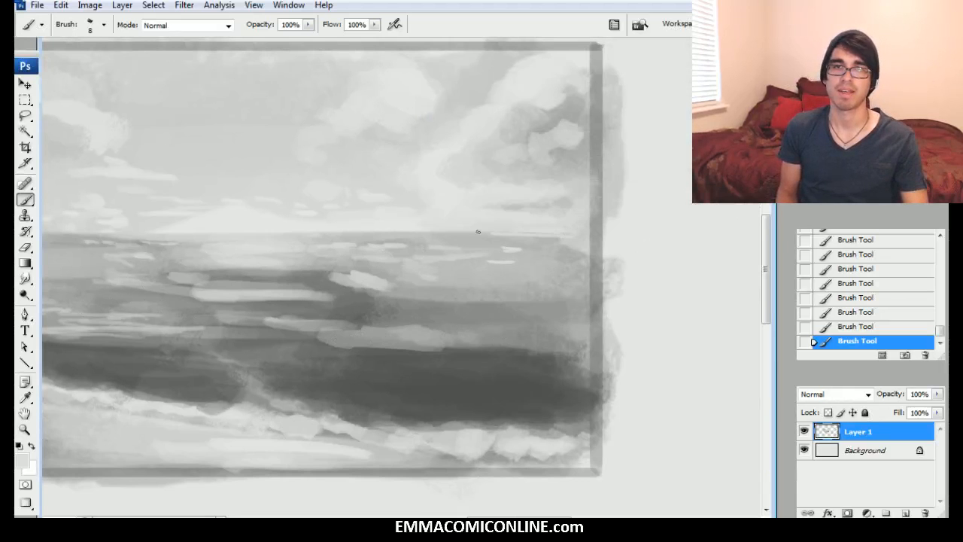
Step: Straighten and brighten the sky's edge along the horizon, enlarging the brush to 25 px
drag(320, 235, 446, 233)
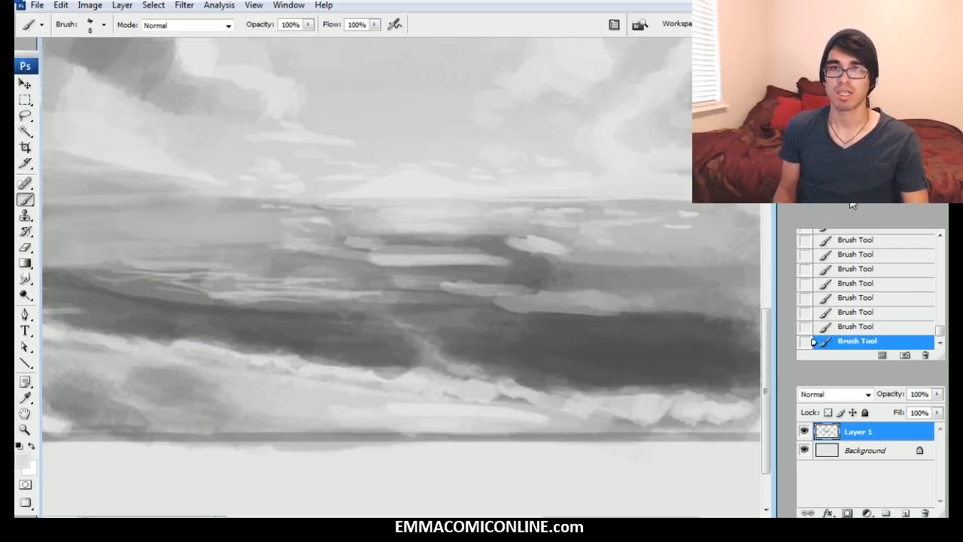
key(ctrl+minus)
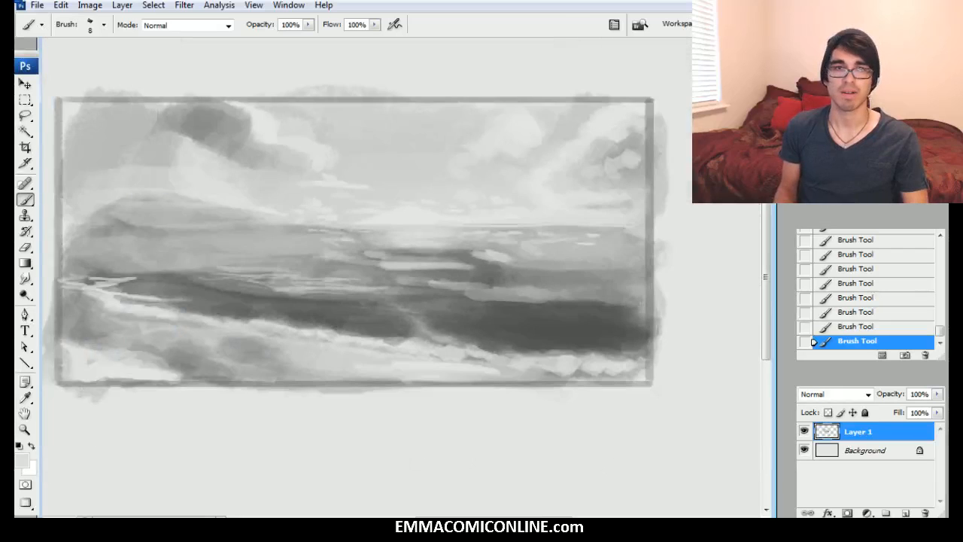
key(bracketright)
key(bracketright)
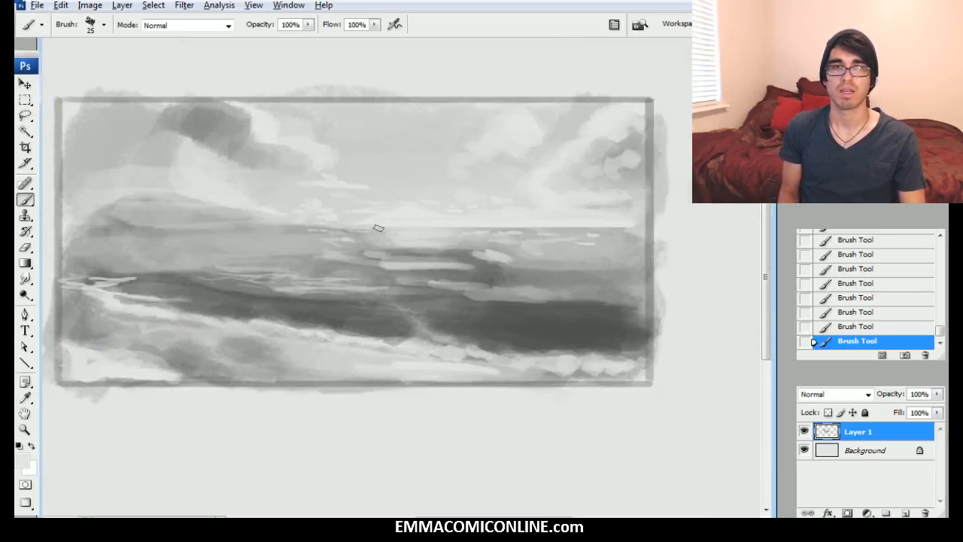
Step: Extend the light horizon line beneath the hill and dab grey tree shapes along the hill's foot with a 10 px brush
key(bracketleft)
key(bracketleft)
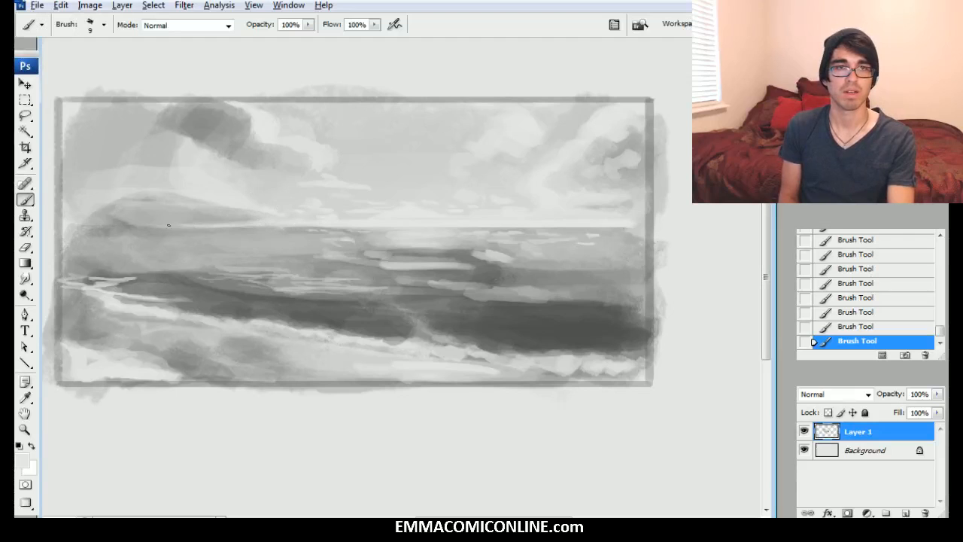
key(bracketright)
key(bracketright)
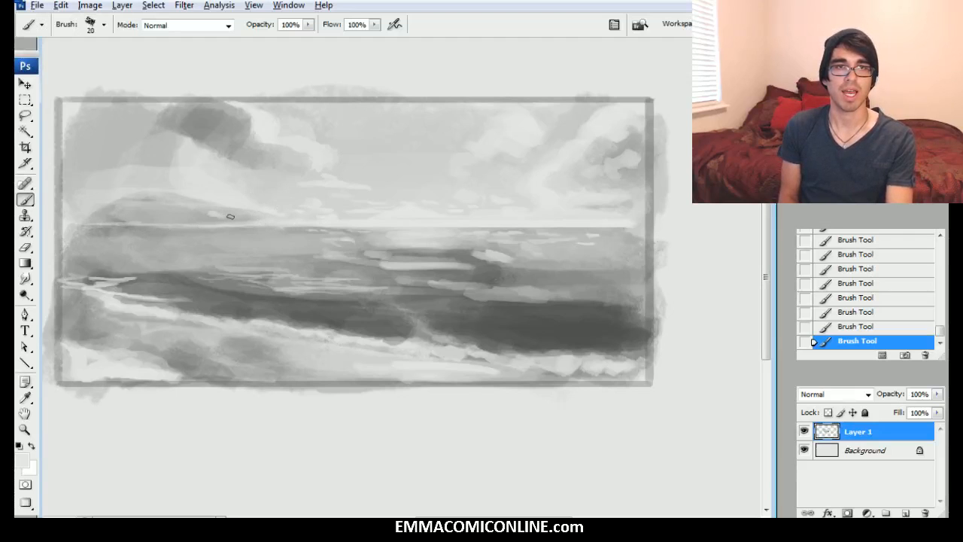
alt+click(212, 228)
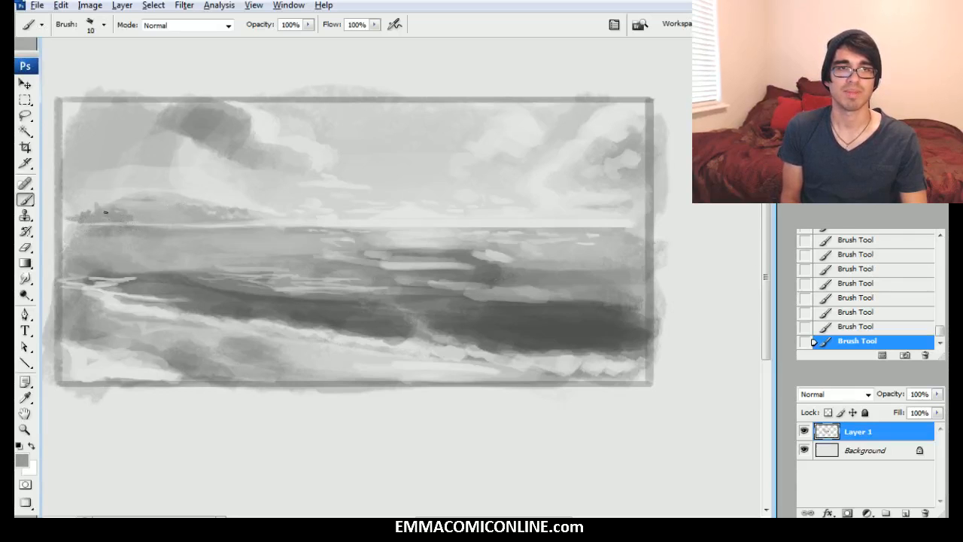
Step: Brighten the hill's ridge with sampled light grey and dab small light building shapes on its slopes with a fine brush
alt+click(198, 204)
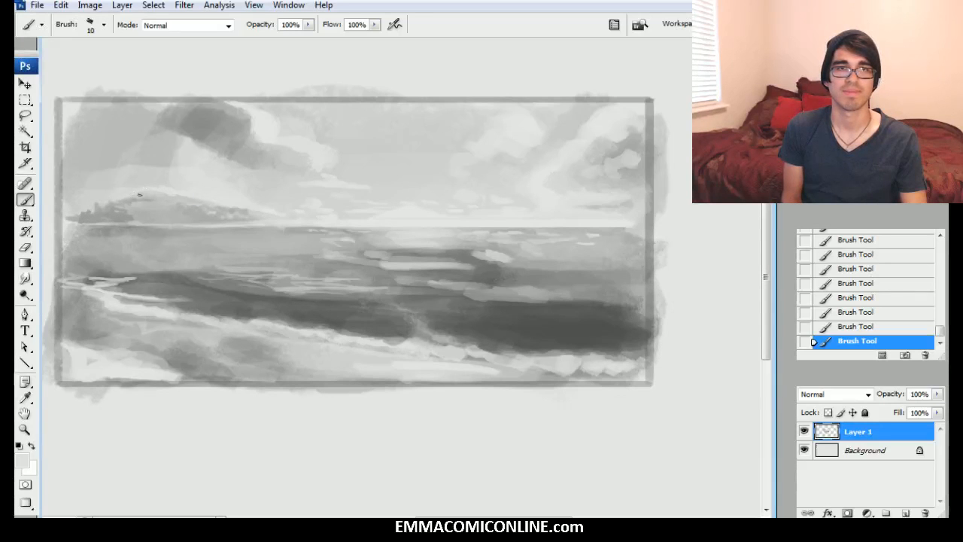
key(bracketright)
key(bracketright)
key(bracketright)
key(bracketright)
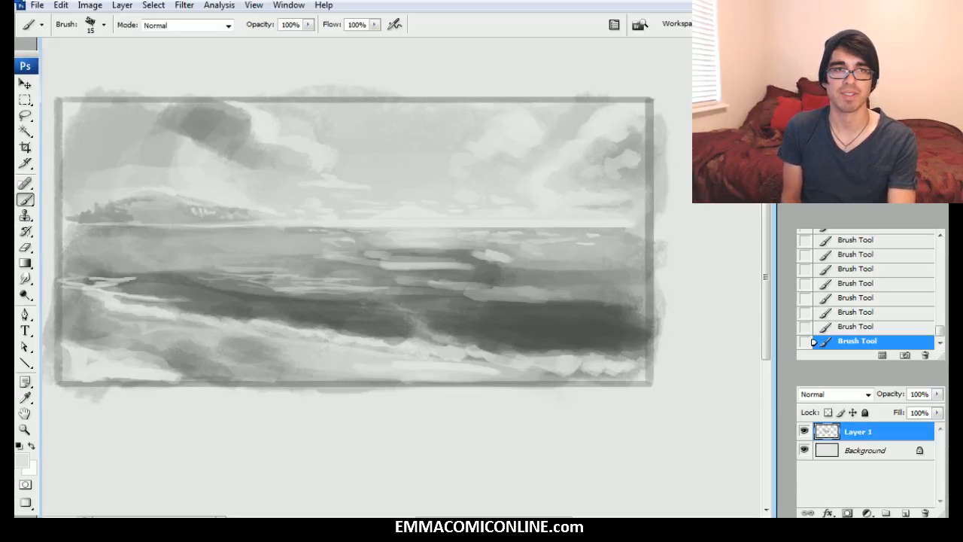
key(bracketleft)
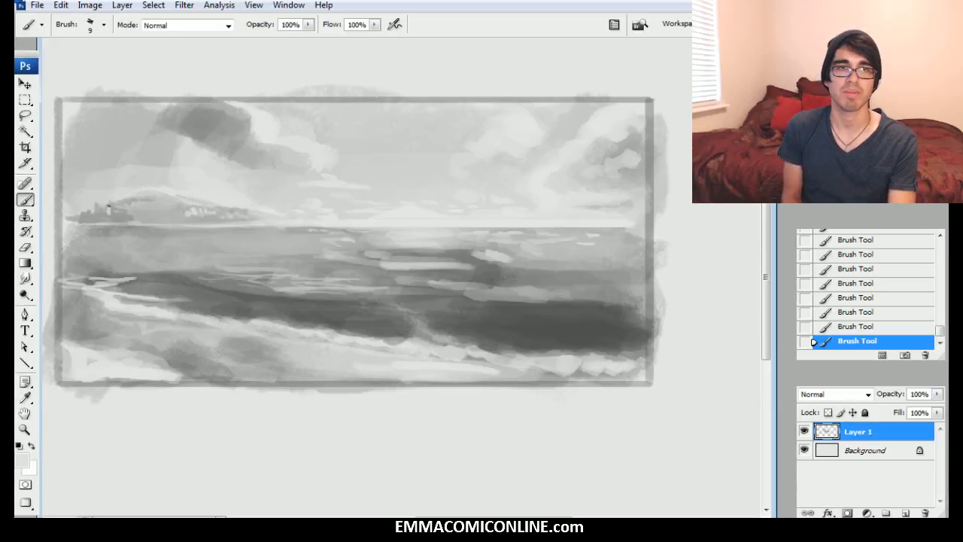
drag(115, 211, 116, 216)
key(bracketright)
key(bracketleft)
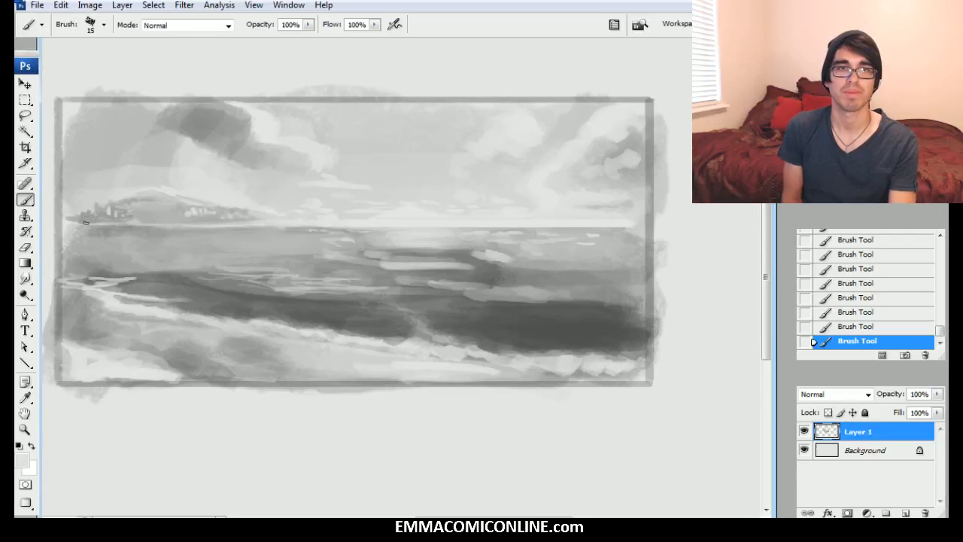
Step: Paint soft light grey strokes across the water below the hill with a 60 px brush
alt+click(105, 240)
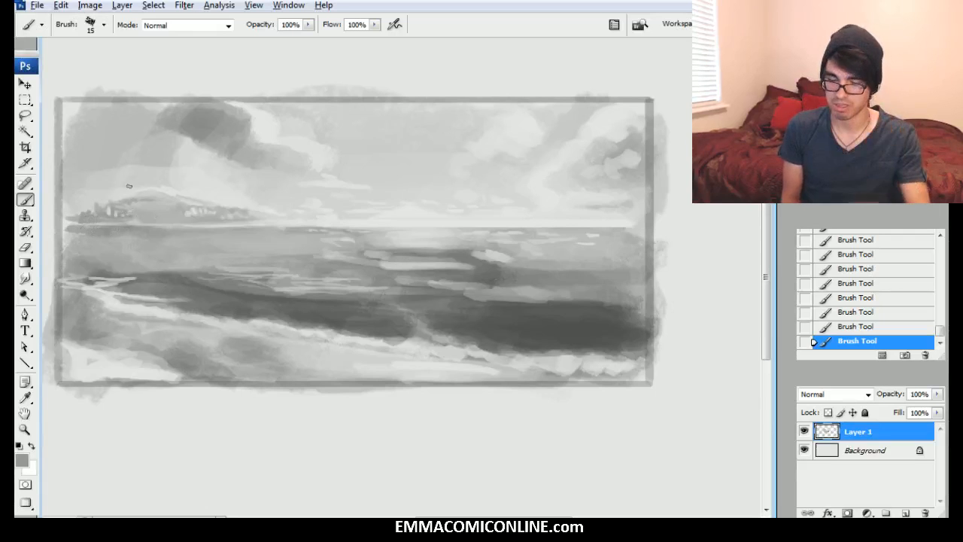
key(bracketright)
key(bracketright)
key(bracketright)
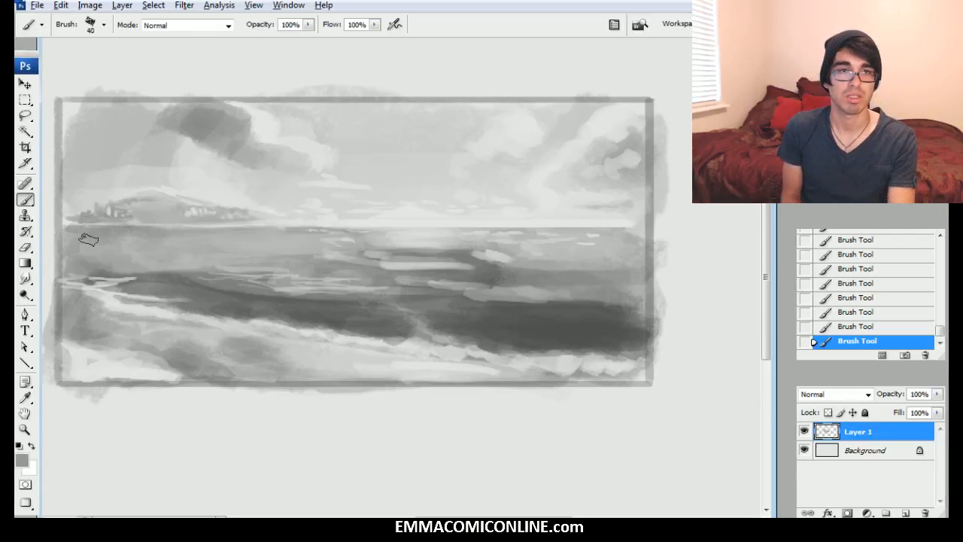
alt+click(211, 208)
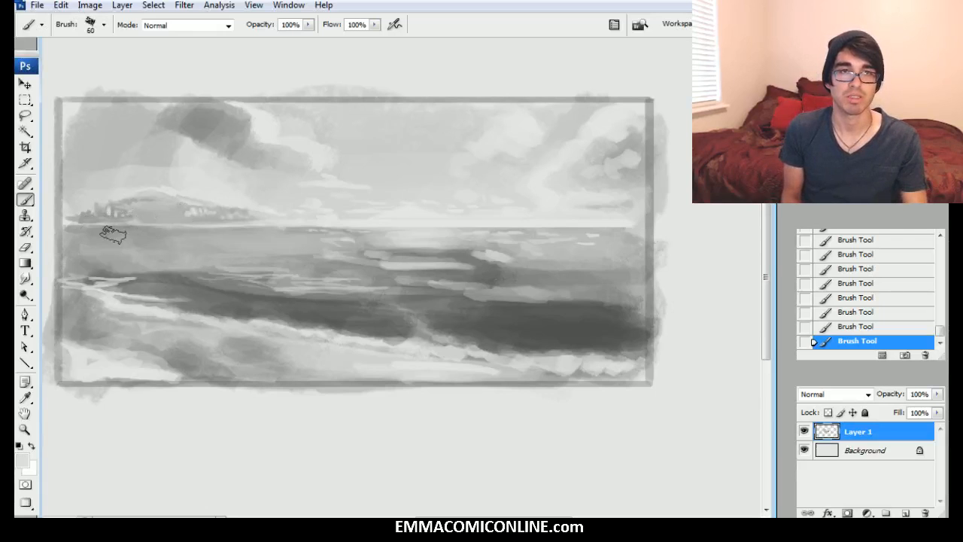
drag(113, 236, 255, 237)
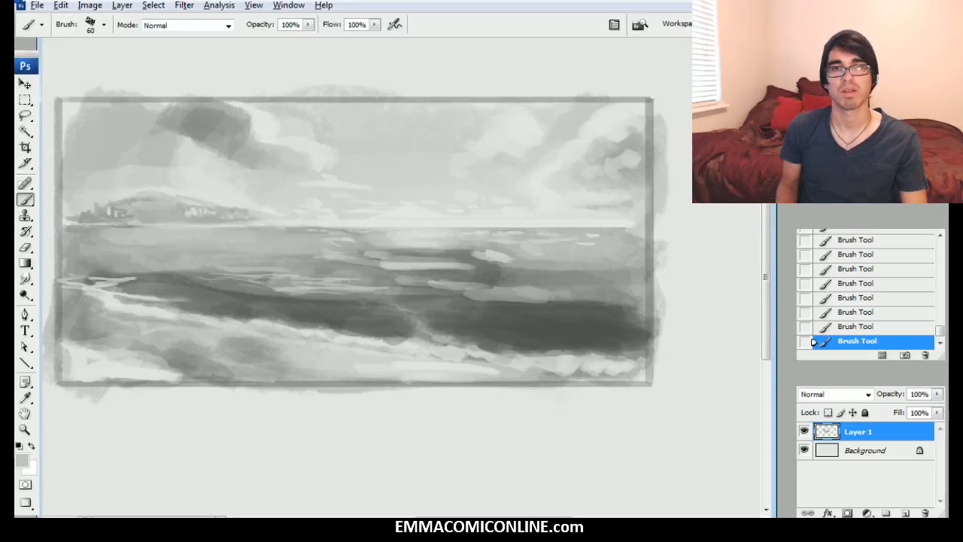
Step: Draw thin light ripple lines across the water between the hill and the dark wave with a 10 px brush
key(bracketleft)
key(bracketleft)
key(bracketleft)
key(bracketleft)
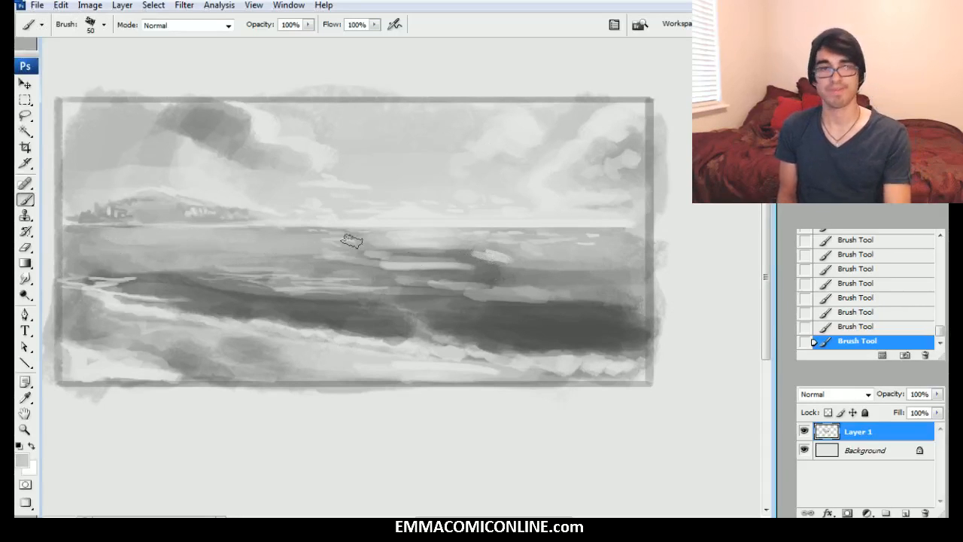
right_click(286, 230)
click(261, 249)
drag(252, 254, 291, 262)
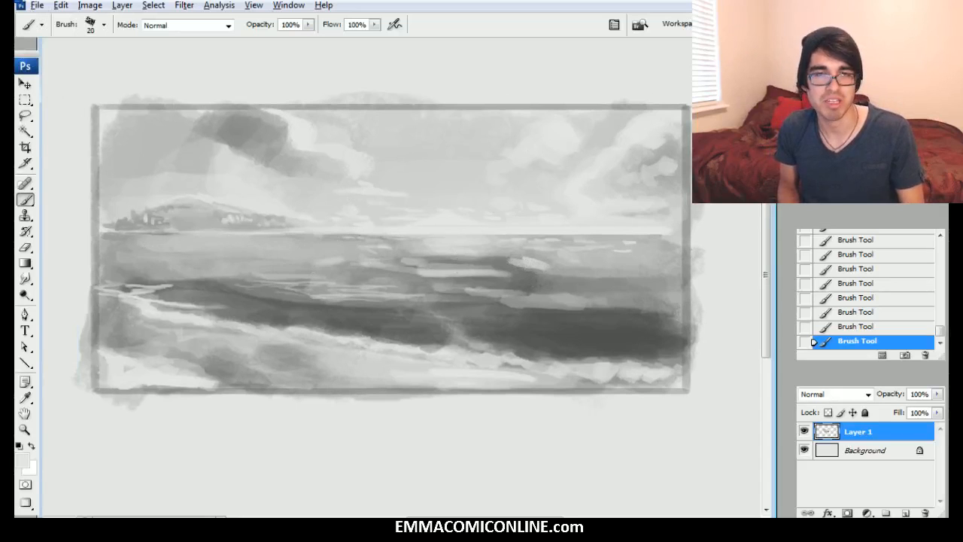
key(bracketleft)
key(bracketleft)
key(bracketright)
drag(343, 259, 328, 260)
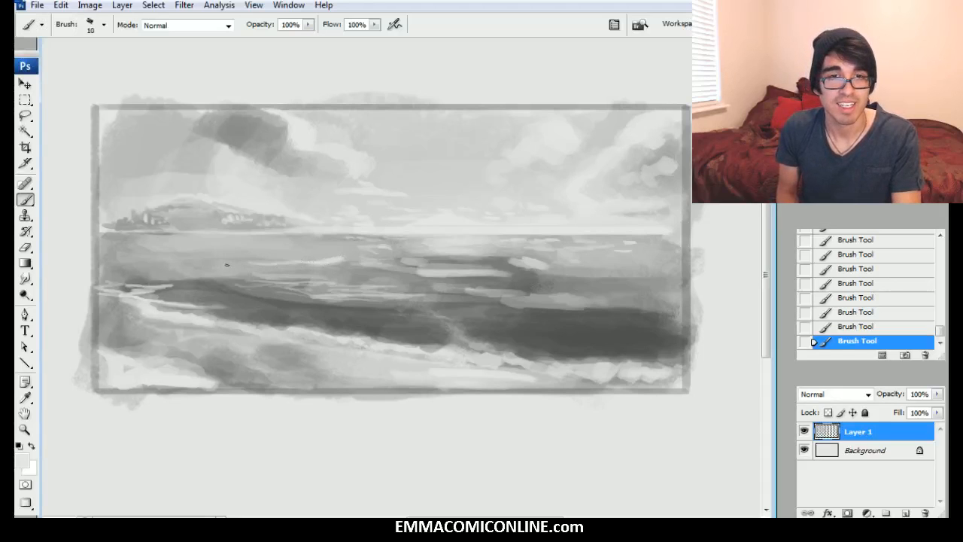
drag(229, 263, 257, 262)
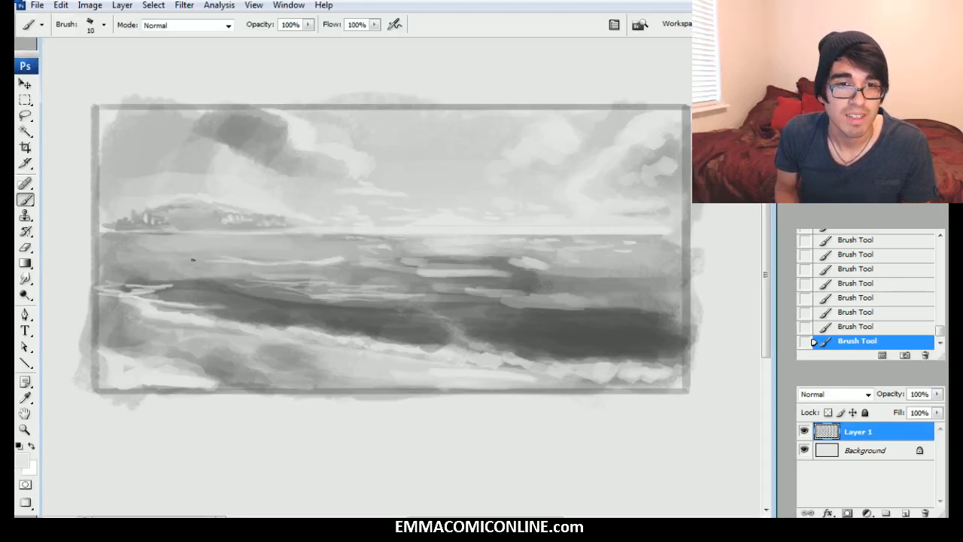
Step: Tone down the light patch along the top of the dark water on the right with sampled greys and a 30 px brush
alt+click(242, 262)
alt+click(578, 293)
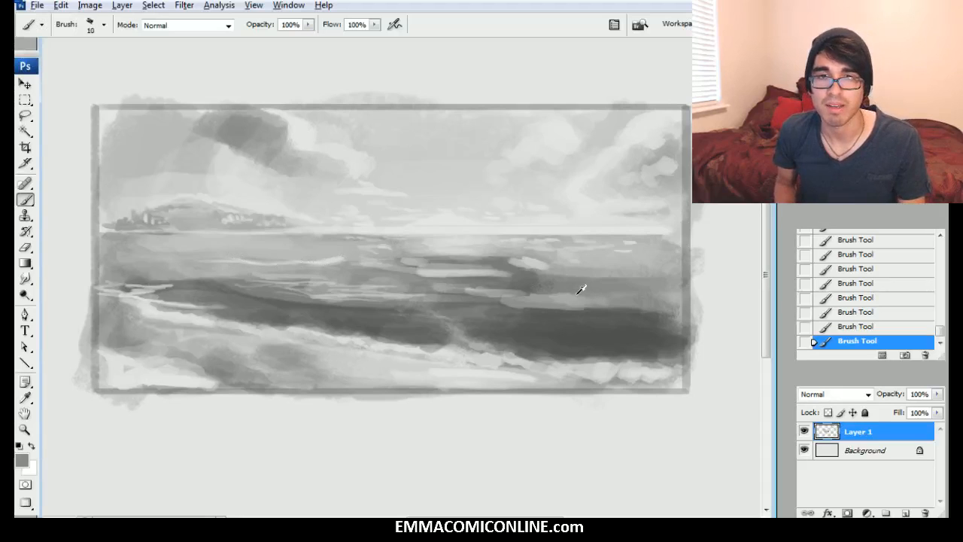
key(bracketright)
key(bracketright)
alt+click(552, 315)
alt+click(522, 299)
alt+click(550, 289)
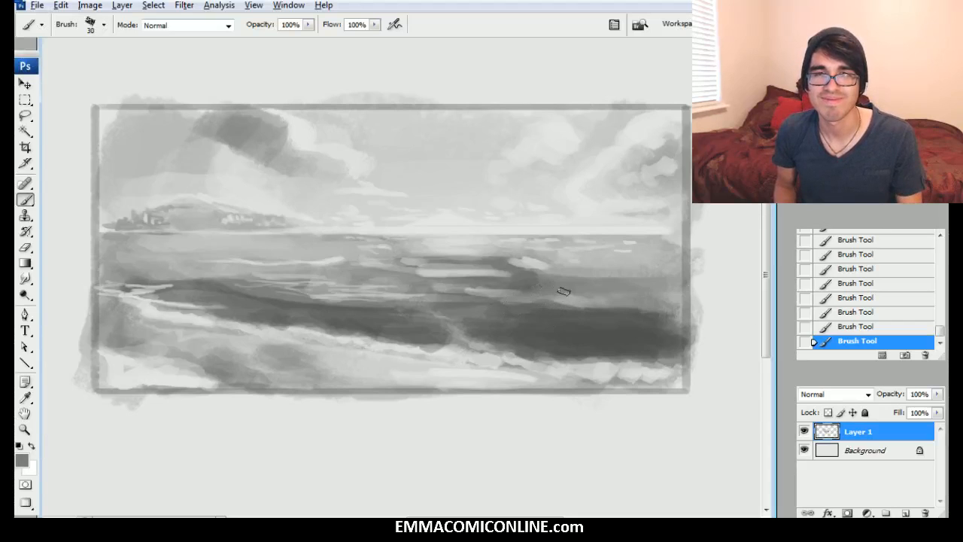
alt+click(531, 300)
drag(529, 289, 481, 293)
Step: Thin and break up the bright glints in the central water with sampled grey strokes, enlarging the brush from 10 to 60 px
alt+click(324, 264)
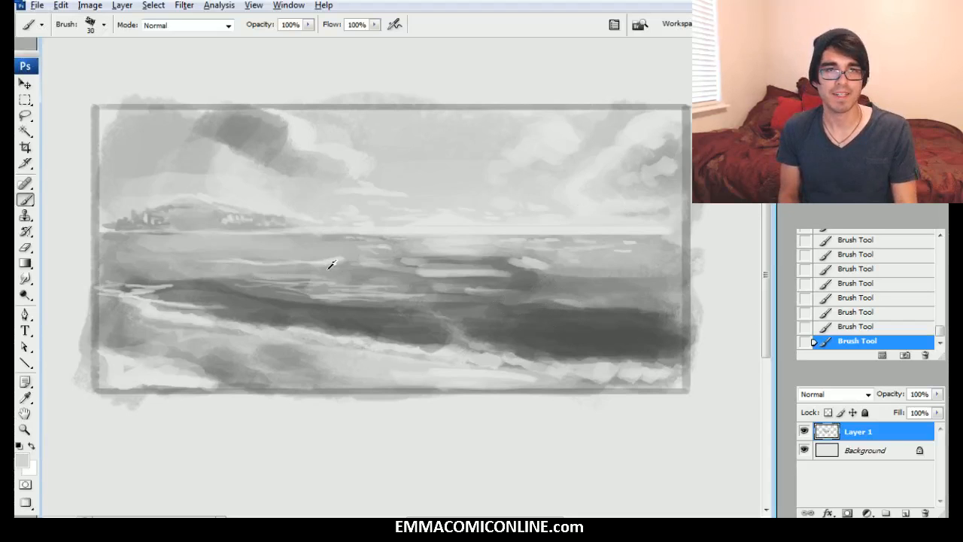
key(bracketleft)
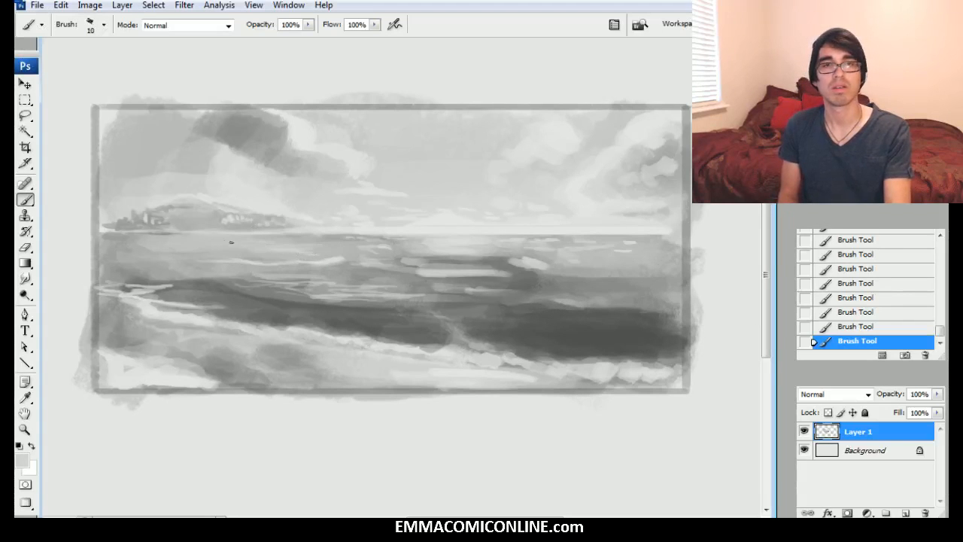
alt+click(518, 282)
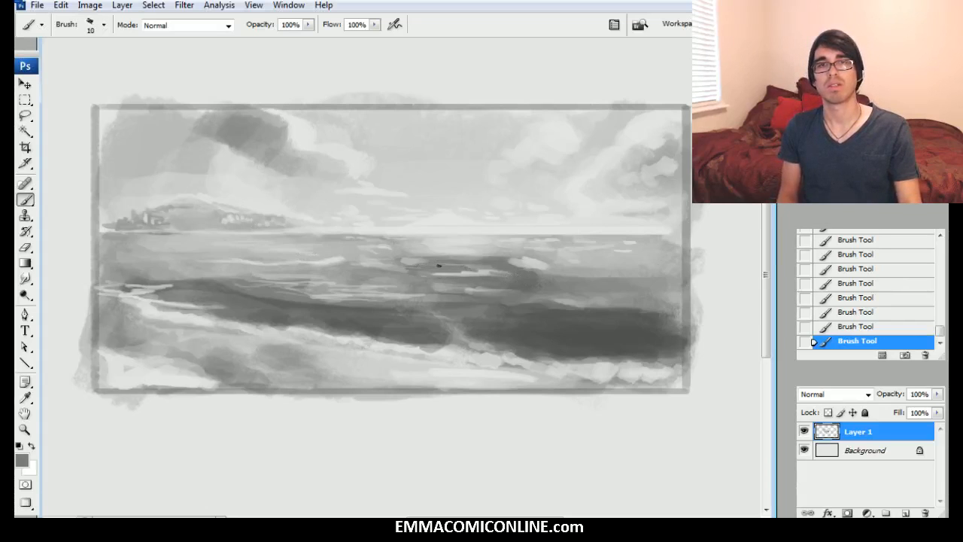
key(bracketright)
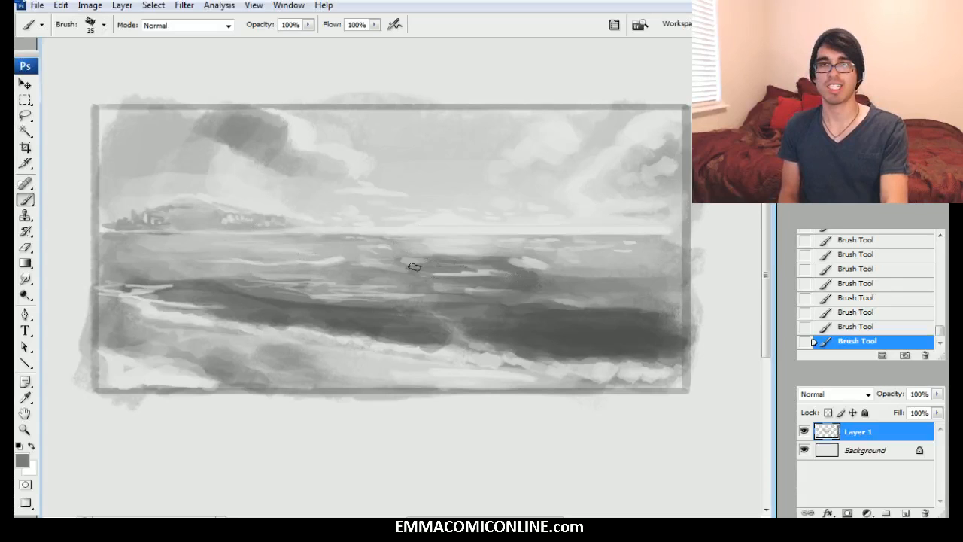
drag(387, 257, 424, 258)
key(bracketright)
key(bracketright)
alt+click(542, 268)
alt+click(454, 249)
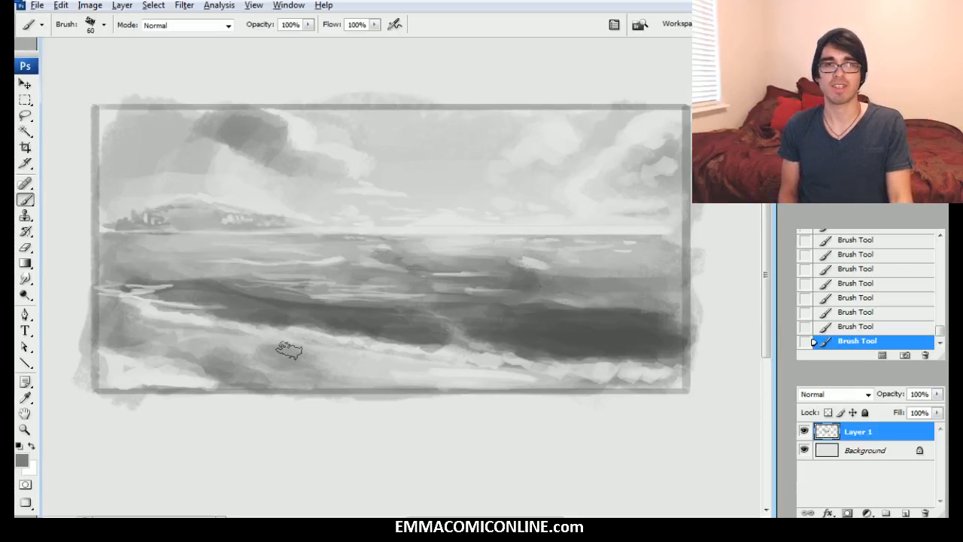
Step: Shade the foamy shore with sampled grey strokes along its length, using 35 px and 30 px brushes
alt+click(459, 381)
alt+click(294, 367)
key(bracketleft)
key(bracketleft)
key(bracketleft)
key(bracketleft)
drag(389, 352, 450, 361)
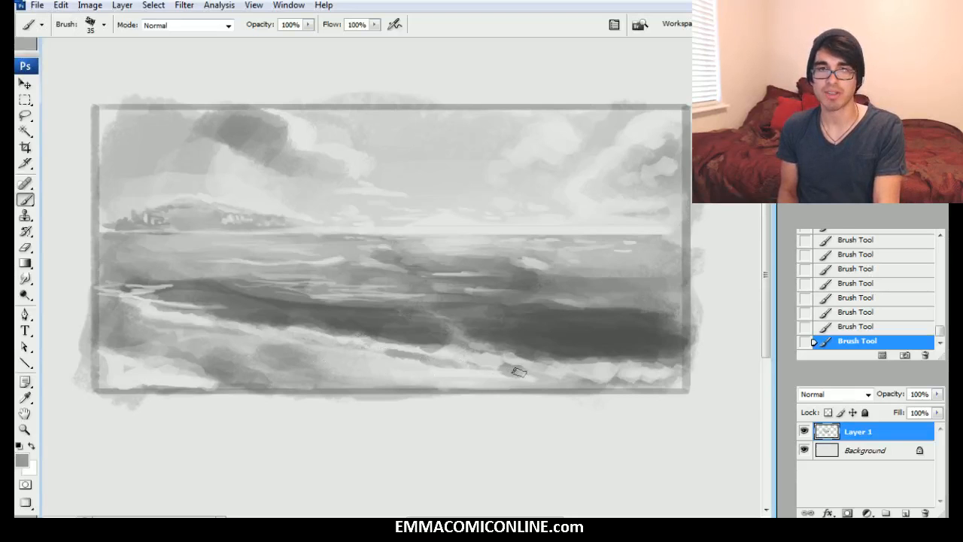
key(bracketleft)
drag(277, 332, 174, 326)
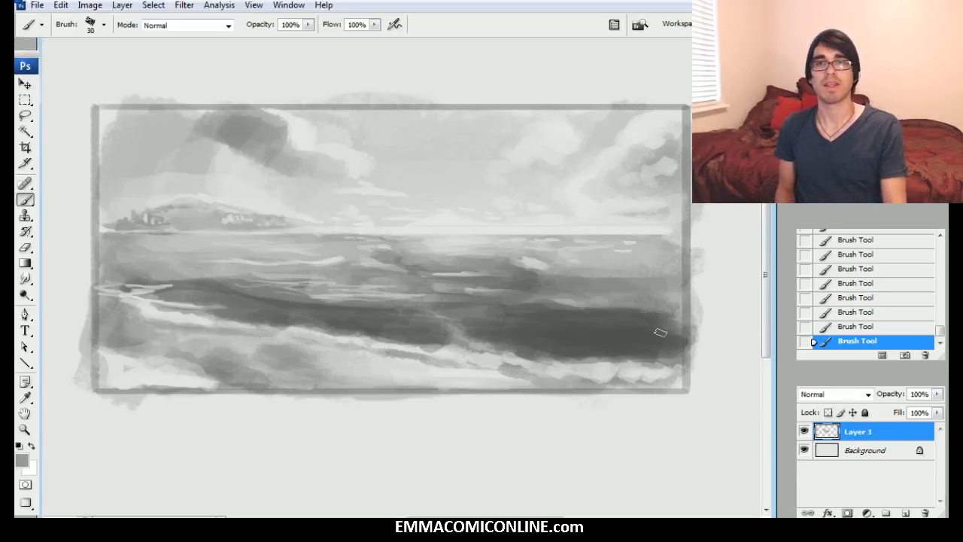
Step: Paint lighter grey streaks into the right end of the dark water with a 30 px brush
alt+click(684, 321)
mouse_move(632, 322)
mouse_down()
mouse_move(656, 321)
mouse_move(601, 308)
mouse_up()
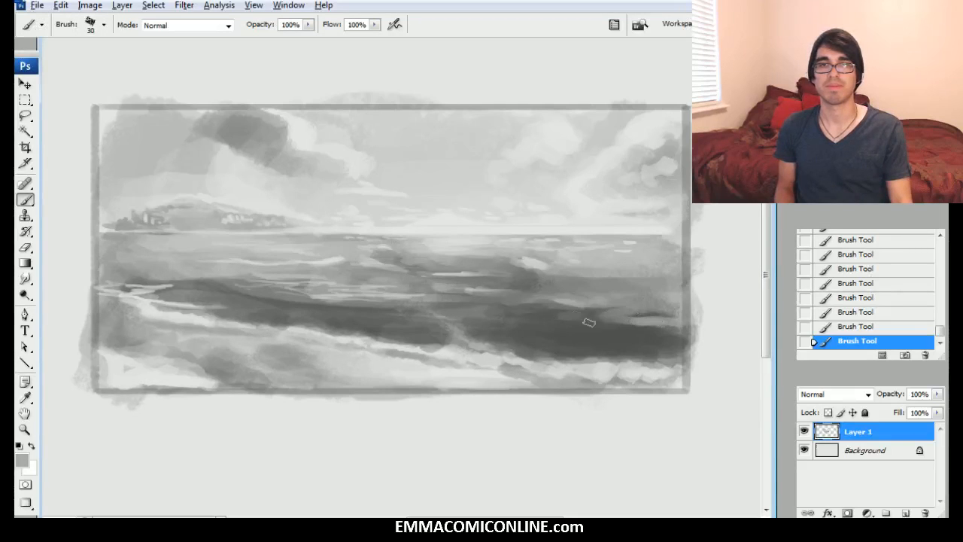
alt+click(582, 370)
alt+click(571, 289)
alt+click(575, 263)
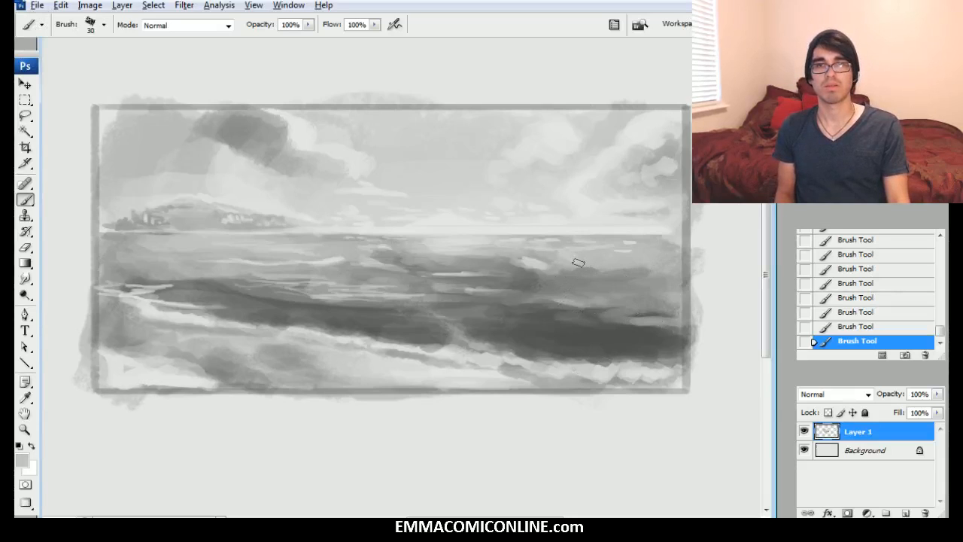
Step: Blend grey strokes across the central water and darken the band on its right, enlarging the brush to 50 px
alt+click(464, 284)
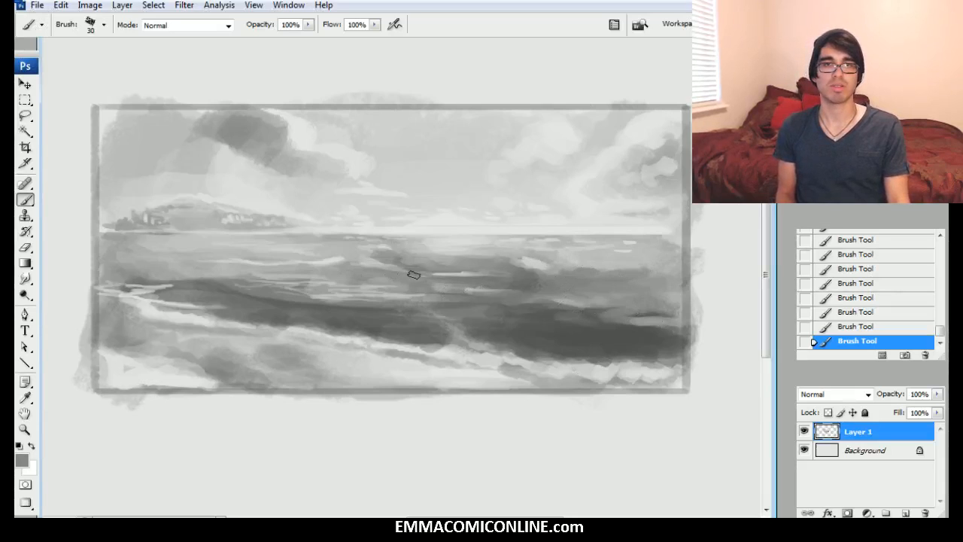
alt+click(340, 275)
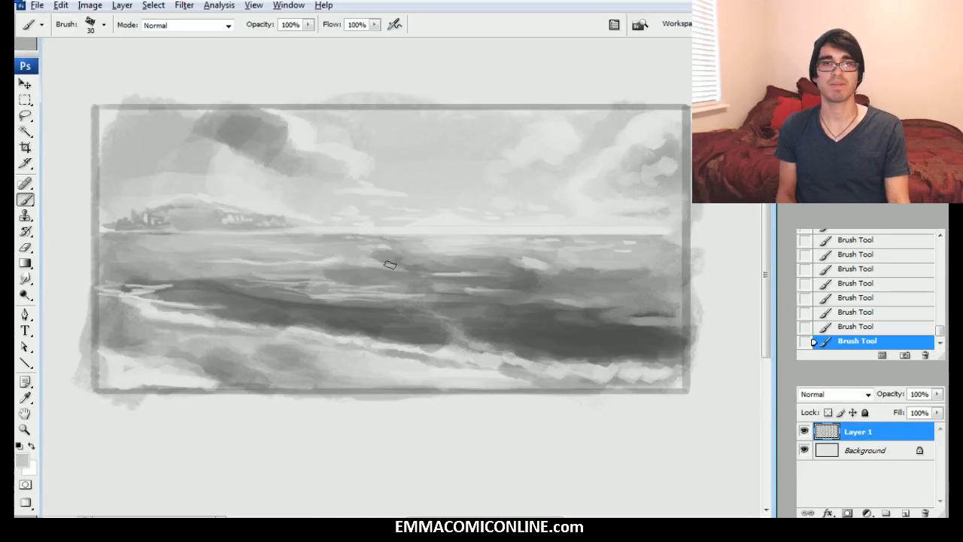
alt+click(531, 278)
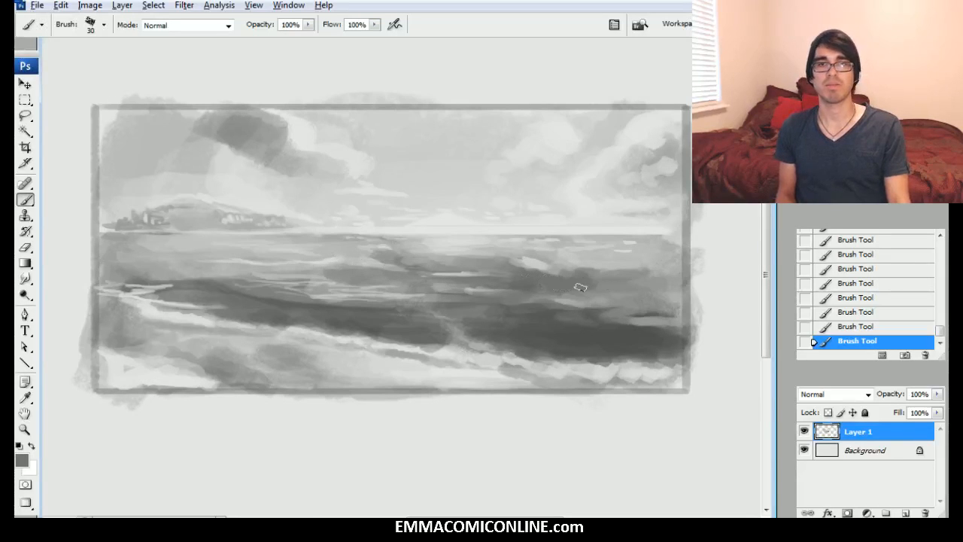
key(bracketright)
key(bracketright)
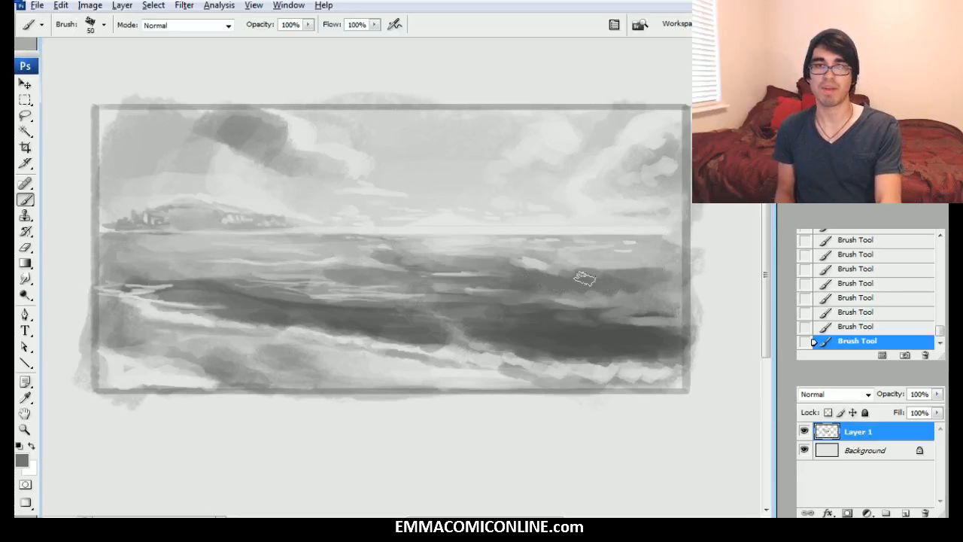
Step: Break up the dark band in the right-hand water with lighter grey wave strokes
alt+click(541, 270)
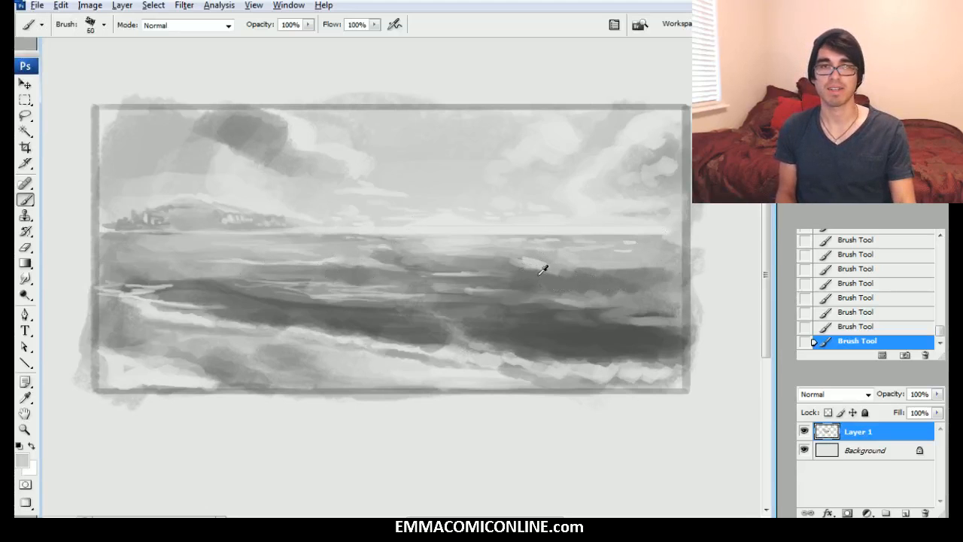
alt+click(557, 276)
key(bracketleft)
mouse_move(594, 273)
mouse_down()
mouse_move(580, 286)
mouse_move(632, 279)
mouse_move(529, 278)
mouse_up()
Step: Sample a dark grey and paint thin dark wave strokes across the mid-water on the right with a brush of about 40 px
alt+click(612, 279)
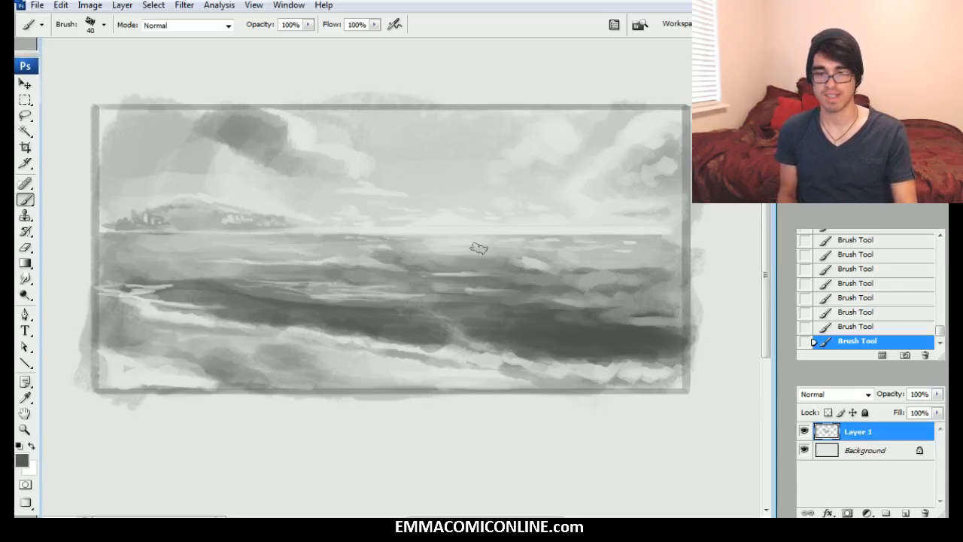
key(bracketleft)
key(bracketright)
key(bracketright)
Step: Spread mid-grey tone over the cloud bank above the hill with an 80 px brush
alt+click(577, 255)
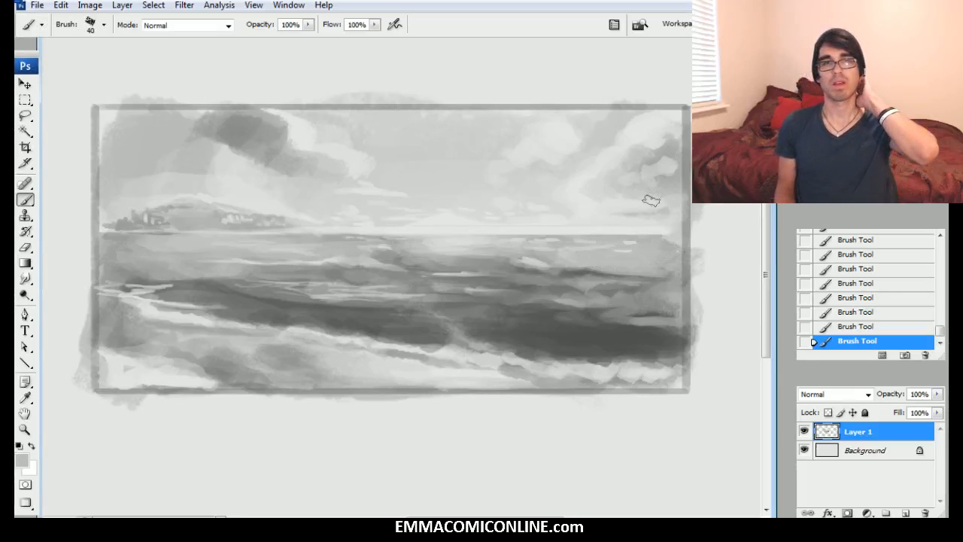
key(bracketright)
key(bracketright)
key(bracketright)
key(bracketright)
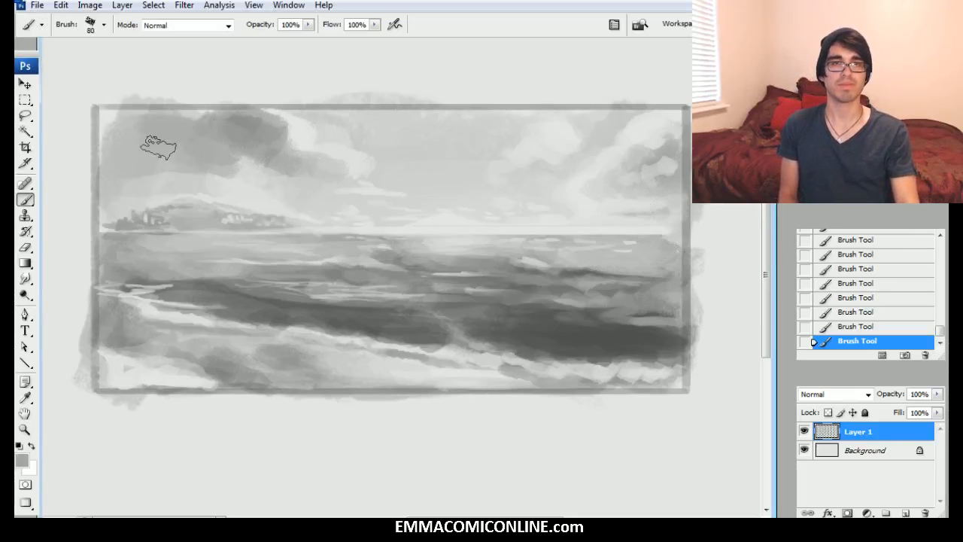
Step: Rework the dark cloud above the hill and the clouds at the sky's right edge with broad, large-brush strokes
mouse_move(271, 127)
mouse_down()
mouse_move(225, 123)
mouse_move(252, 133)
mouse_up()
drag(634, 160, 671, 136)
key(bracketright)
mouse_move(291, 145)
mouse_down()
mouse_move(190, 119)
mouse_move(174, 125)
mouse_move(203, 131)
mouse_move(198, 150)
mouse_move(221, 159)
mouse_move(193, 155)
mouse_move(172, 129)
mouse_move(142, 131)
mouse_move(138, 150)
mouse_move(185, 116)
mouse_move(208, 117)
mouse_move(200, 125)
mouse_move(224, 155)
mouse_move(267, 179)
mouse_move(268, 187)
mouse_move(213, 197)
mouse_move(286, 200)
mouse_up()
Step: Reduce the brush to 40 px and shape puffy light clouds and grey shadows above the hill with sampled greys
key(bracketleft)
key(bracketleft)
key(bracketleft)
key(bracketleft)
key(bracketleft)
alt+click(258, 166)
alt+click(256, 191)
mouse_move(232, 183)
mouse_down()
mouse_move(203, 186)
mouse_move(215, 174)
mouse_up()
alt+click(221, 184)
alt+click(179, 189)
alt+click(134, 182)
mouse_move(108, 157)
mouse_down()
mouse_move(120, 115)
mouse_move(108, 141)
mouse_move(141, 134)
mouse_move(127, 118)
mouse_move(137, 119)
mouse_move(105, 159)
mouse_up()
alt+click(142, 133)
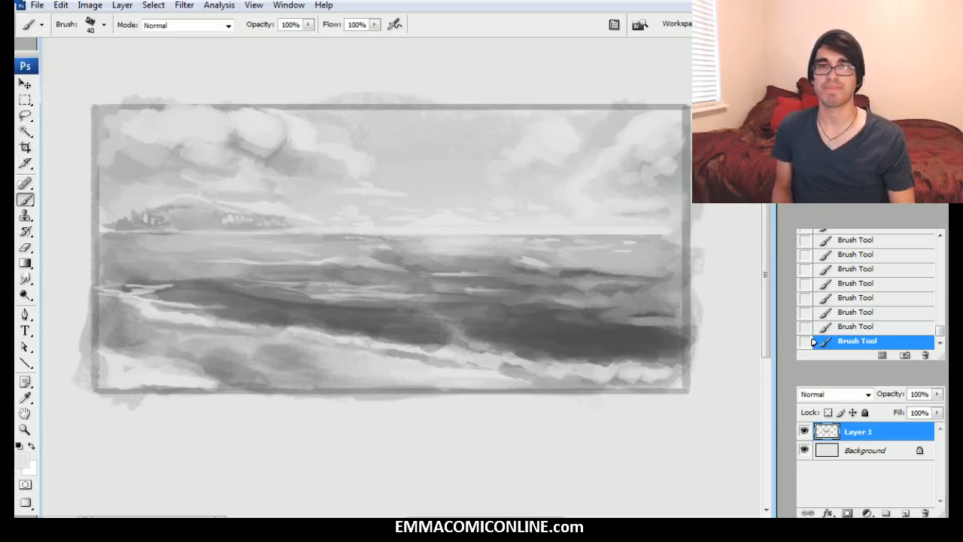
Step: Sample a dark grey and paint a tiny sailboat on the horizon's right side with a brush of about 10 px
alt+click(538, 311)
key(bracketleft)
key(bracketleft)
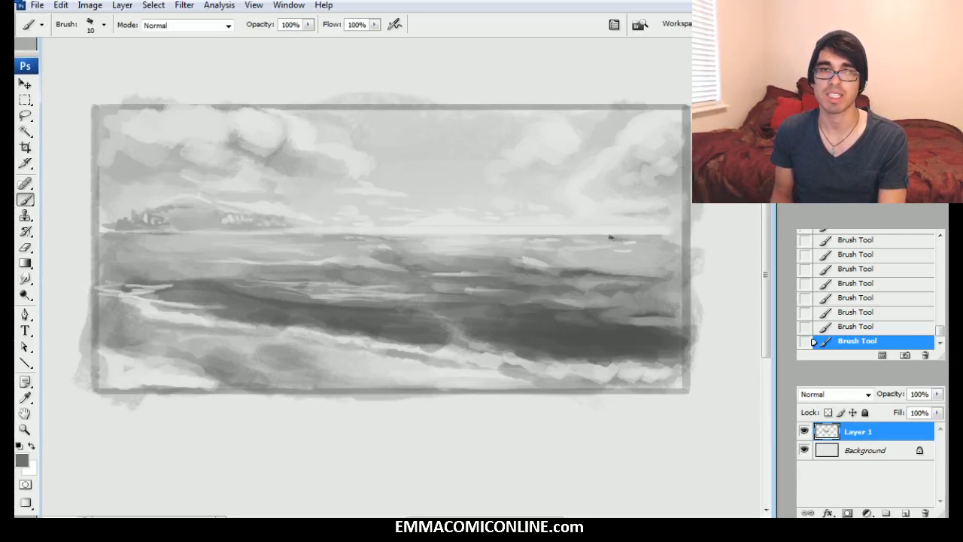
drag(617, 223, 618, 231)
key(bracketleft)
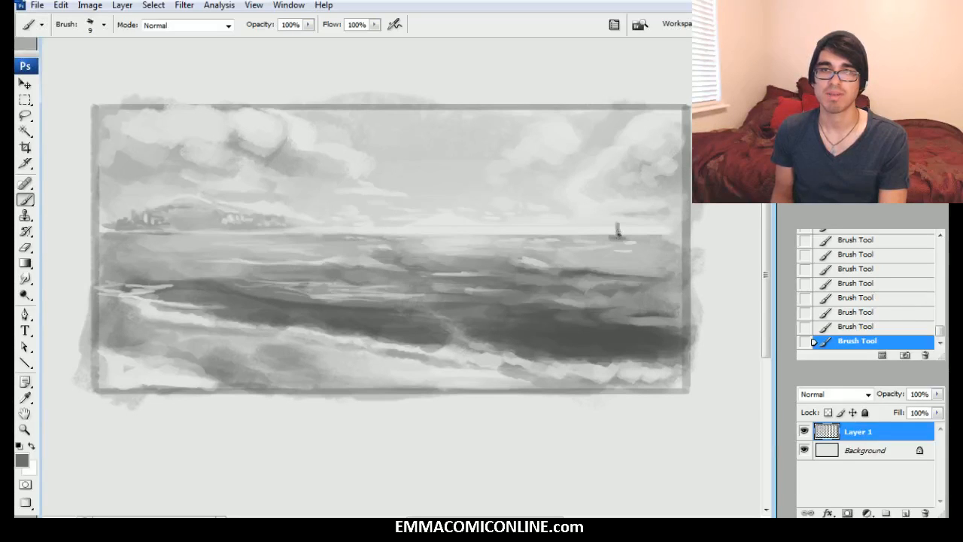
key(bracketleft)
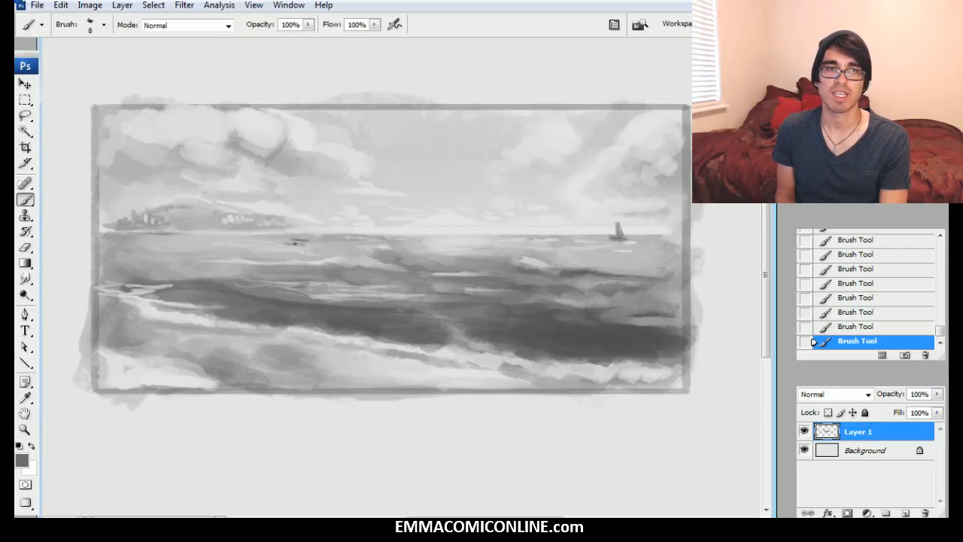
Step: Paint a small grey ship on the horizon beside the hill's right end, blending it with sampled greys and a 10 px brush
key(bracketright)
key(bracketright)
key(bracketright)
key(bracketleft)
key(bracketleft)
key(bracketleft)
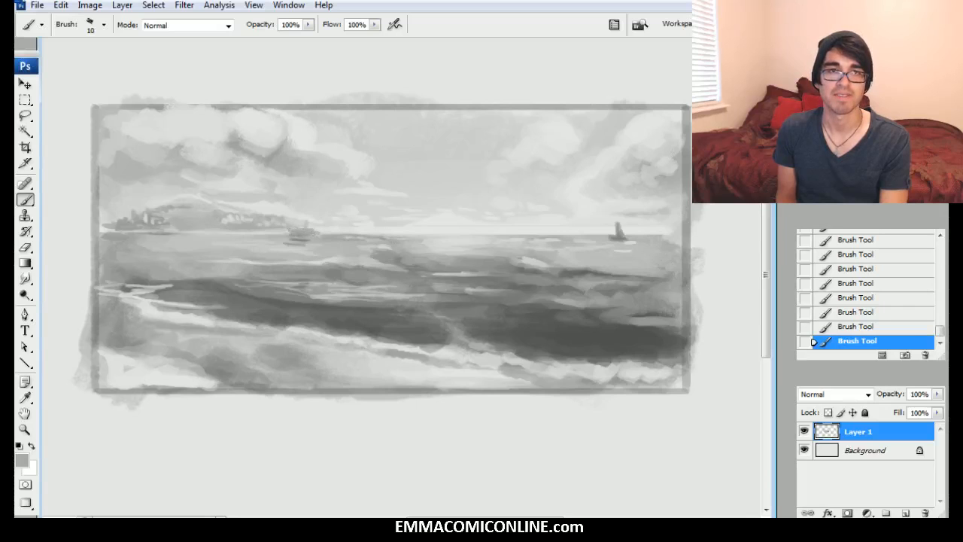
alt+click(307, 233)
alt+click(303, 240)
drag(291, 238, 307, 239)
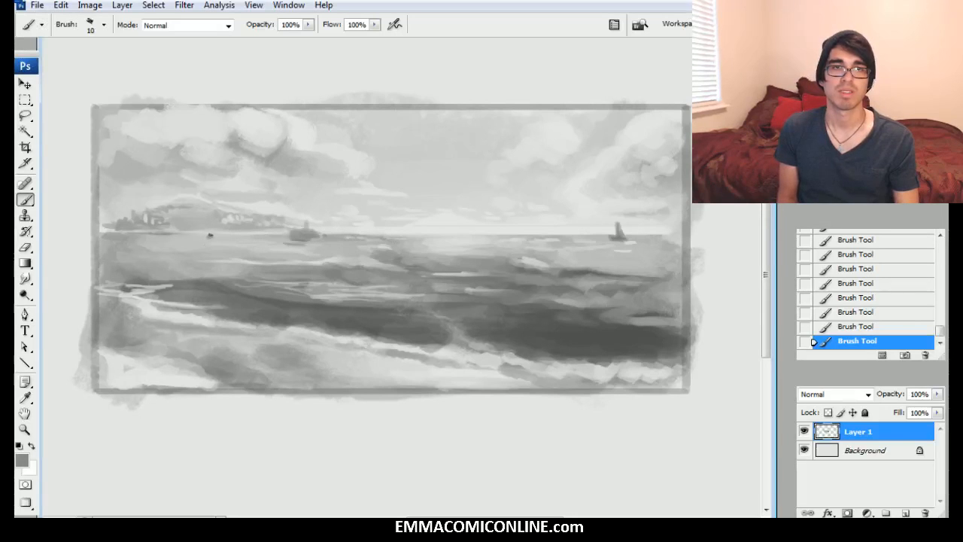
Step: Paint a larger sailboat with its reflection on the water just below the horizon, right of centre, using sampled greys
drag(550, 253, 549, 248)
alt+click(548, 262)
alt+click(568, 278)
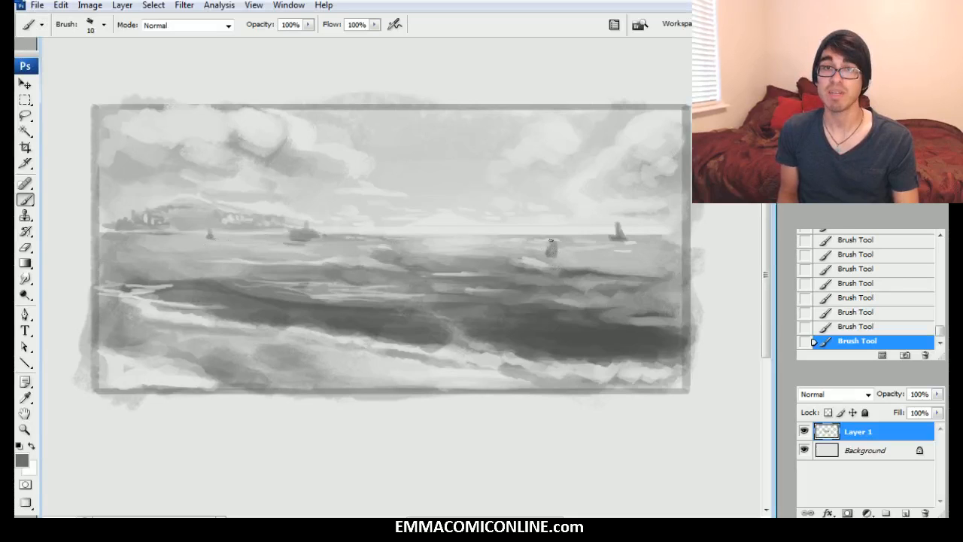
alt+click(552, 248)
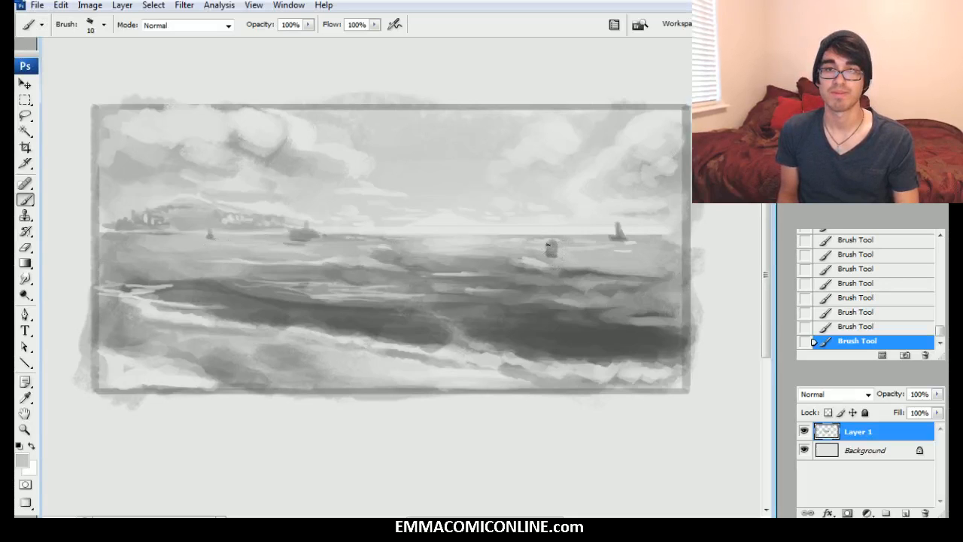
alt+click(551, 249)
mouse_move(550, 249)
mouse_down()
mouse_move(552, 238)
mouse_move(556, 252)
mouse_up()
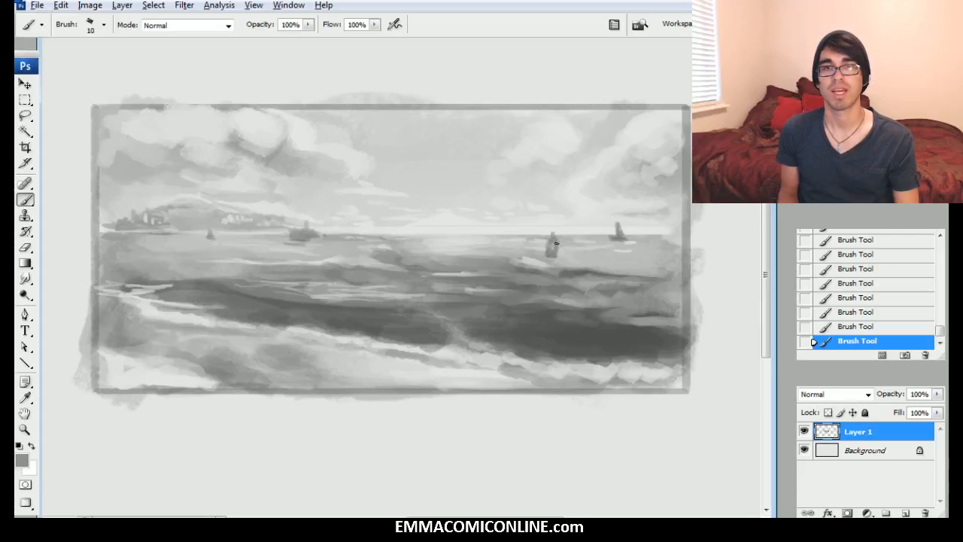
alt+click(535, 270)
alt+click(554, 258)
alt+click(542, 256)
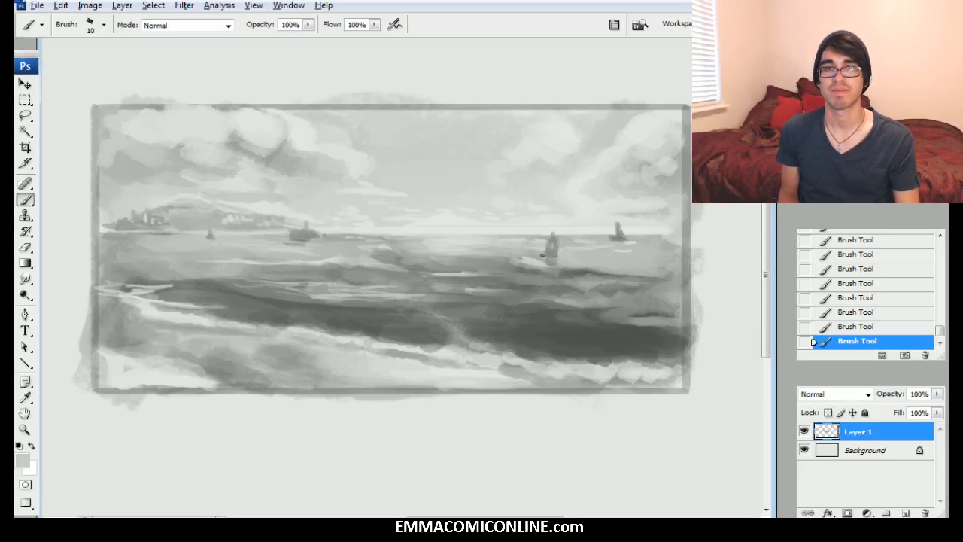
Step: Refine the water around the ship near the hill and paint a faint, pale ship on the horizon left of the larger sailboat
right_click(617, 167)
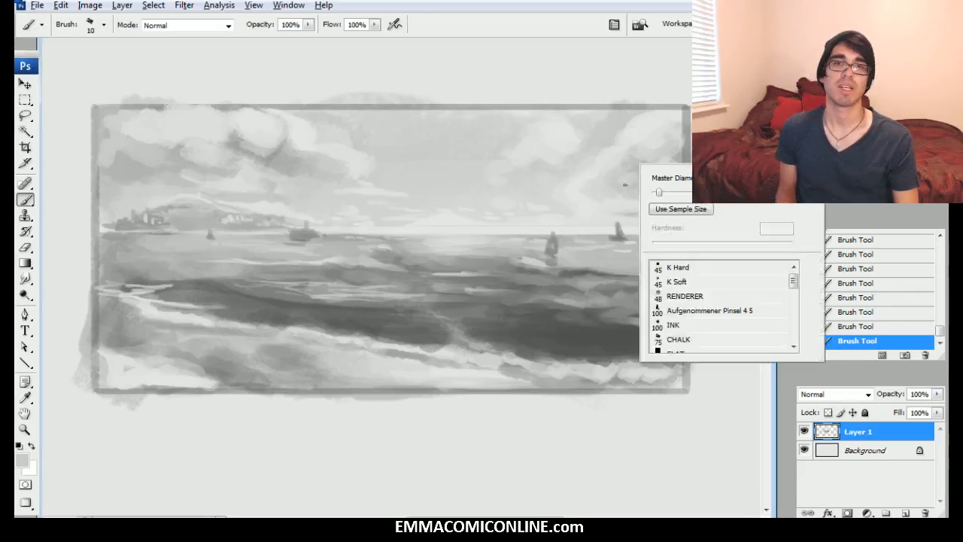
alt+click(601, 234)
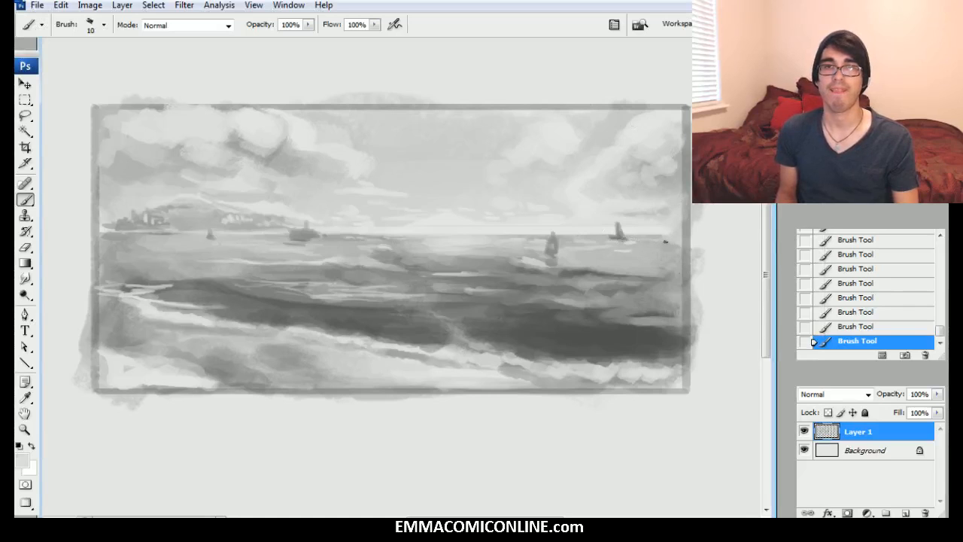
drag(282, 238, 270, 238)
alt+click(311, 245)
alt+click(528, 248)
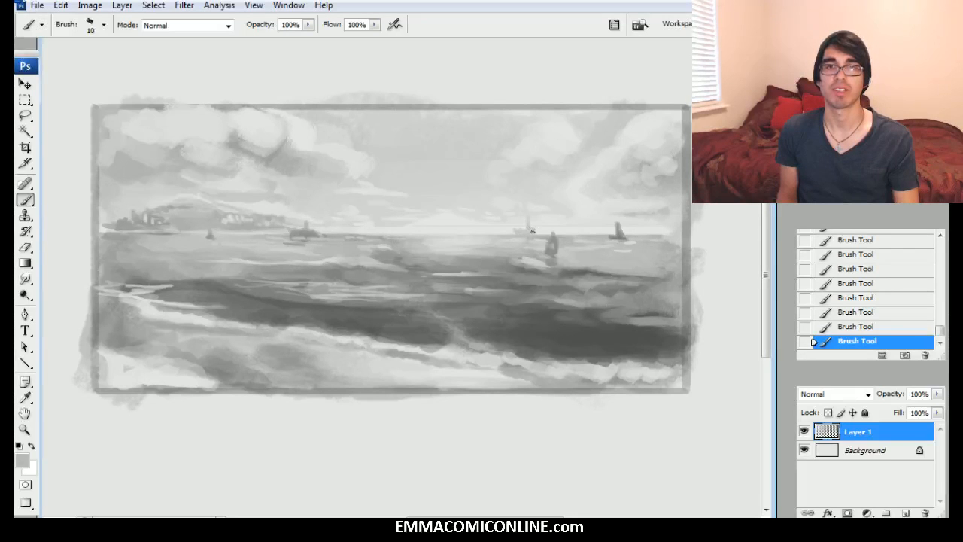
alt+click(521, 226)
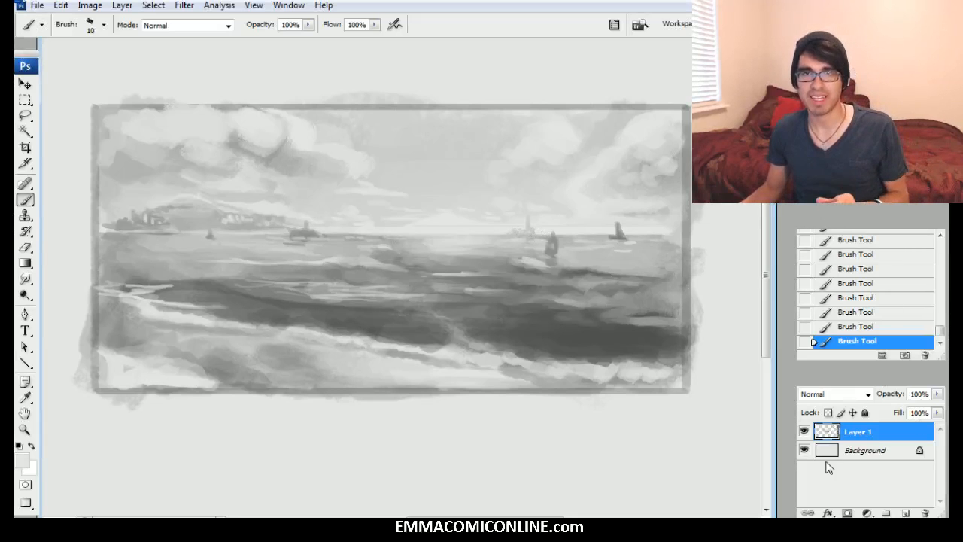
Step: Copy a rectangle of the Background around the painting to a new layer and merge Layer 1 down into it
click(853, 450)
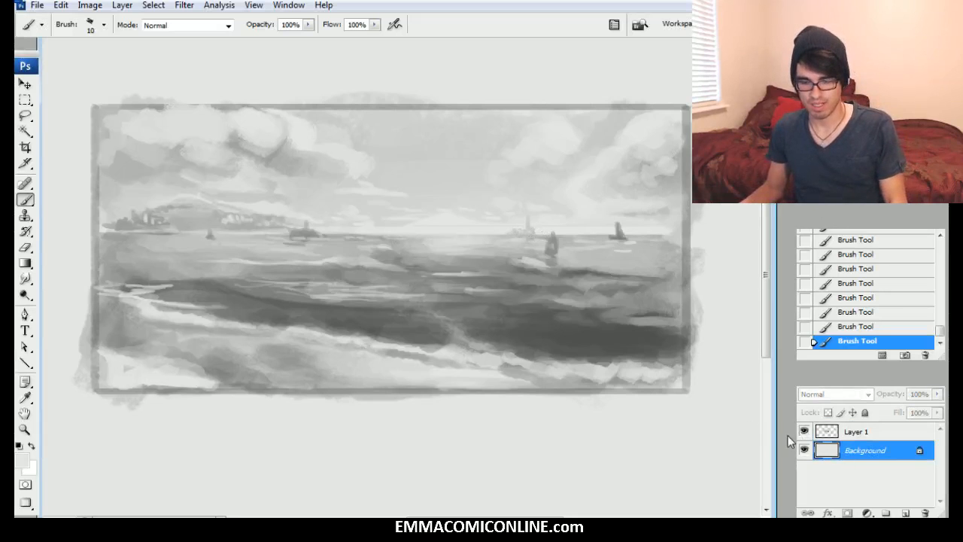
key(m)
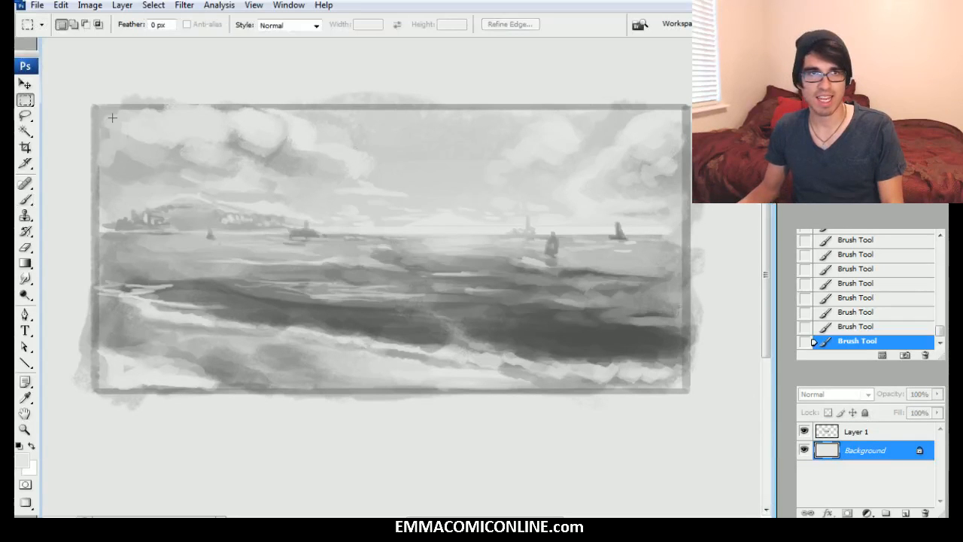
drag(77, 93, 702, 411)
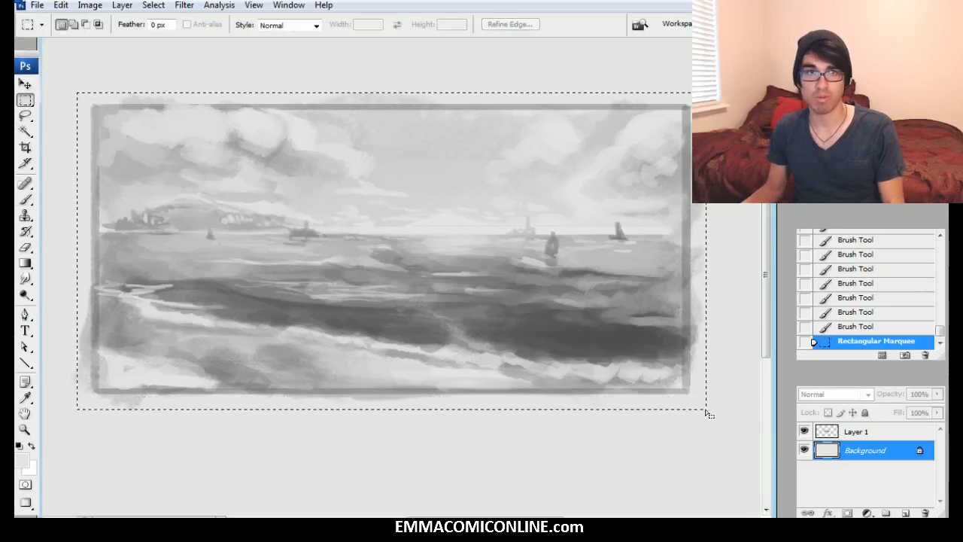
key(ctrl+j)
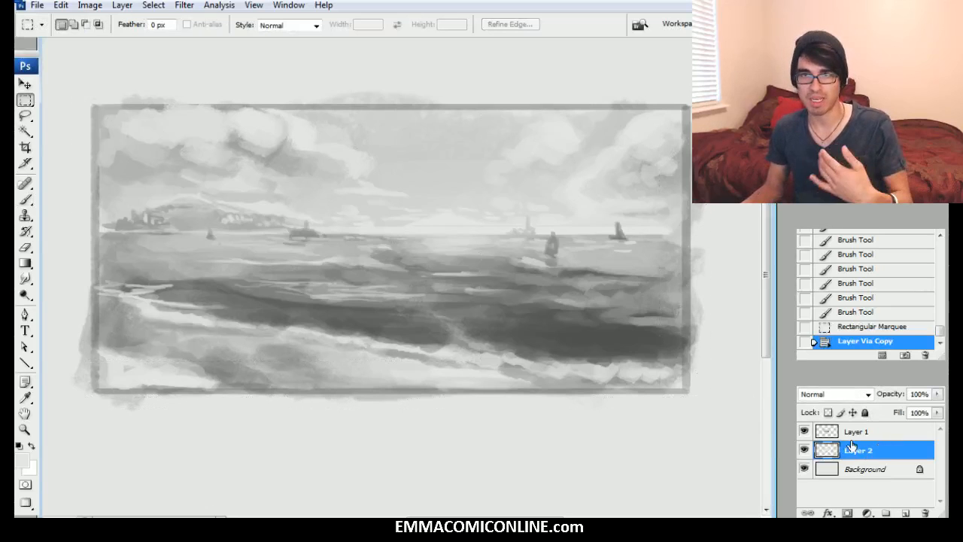
click(855, 432)
key(ctrl+e)
click(804, 431)
click(804, 431)
Step: Darken the Background layer to a very dark grey with a Hue/Saturation adjustment
click(869, 450)
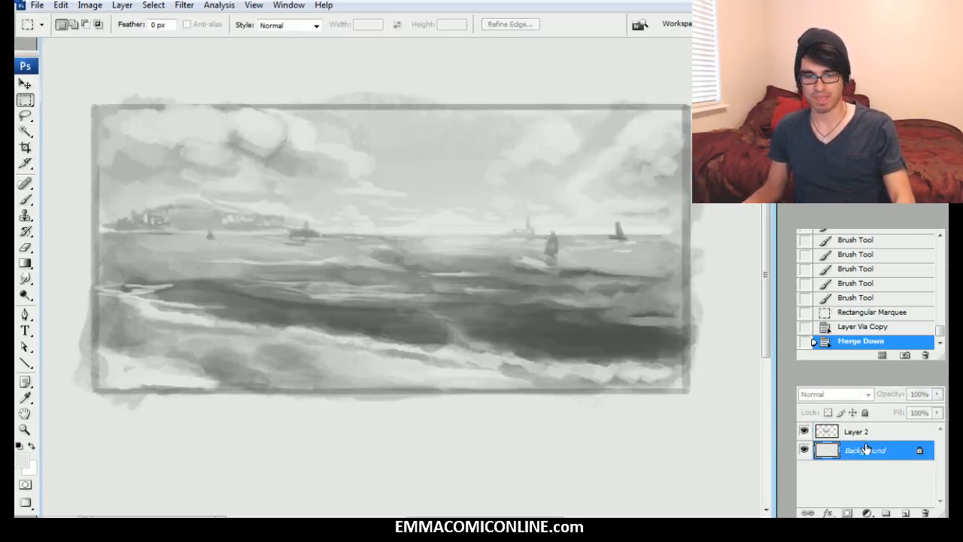
key(ctrl+u)
drag(870, 218, 811, 240)
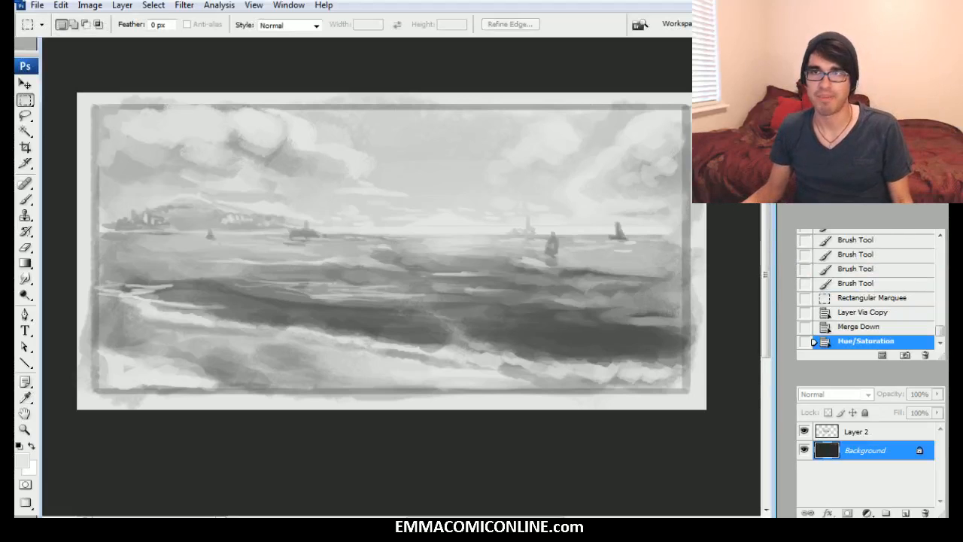
mouse_move(391, 251)
mouse_down()
mouse_move(403, 275)
mouse_move(391, 287)
mouse_move(392, 264)
mouse_up()
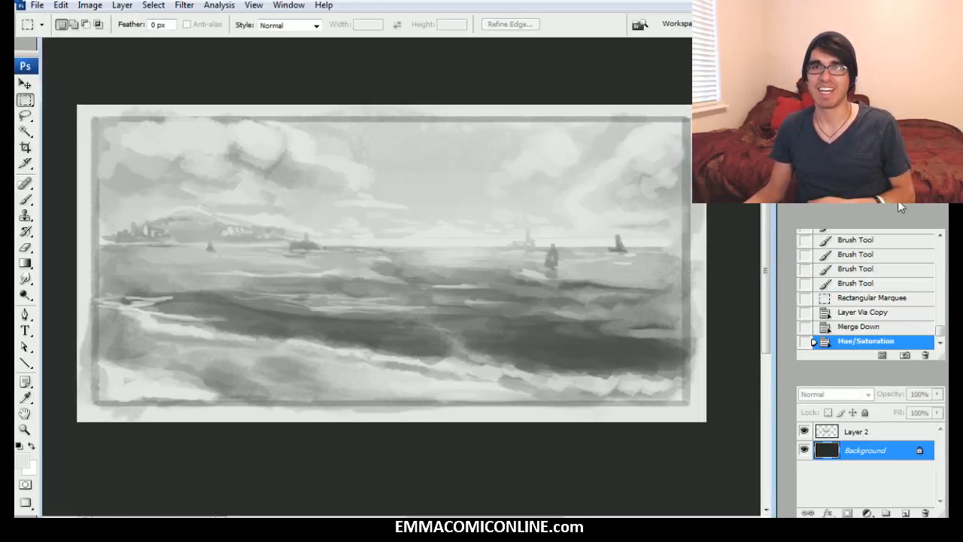
Step: Strengthen the contrast of Layer 2 with a Brightness/Contrast adjustment
click(873, 431)
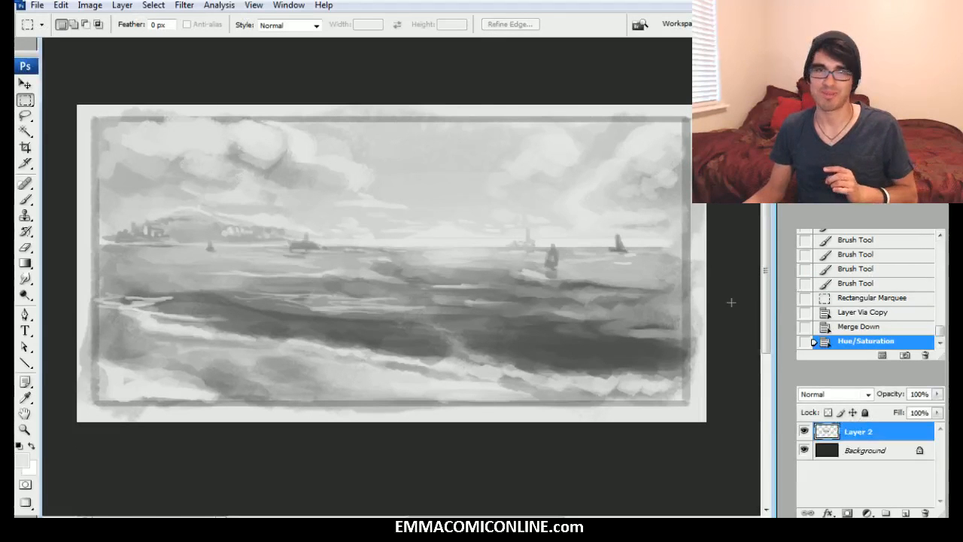
click(90, 6)
mouse_move(105, 41)
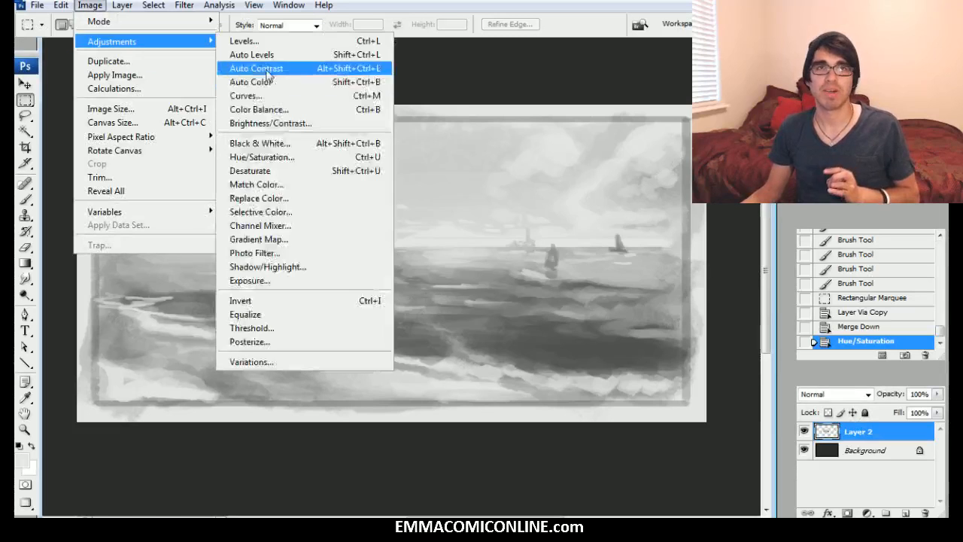
click(298, 126)
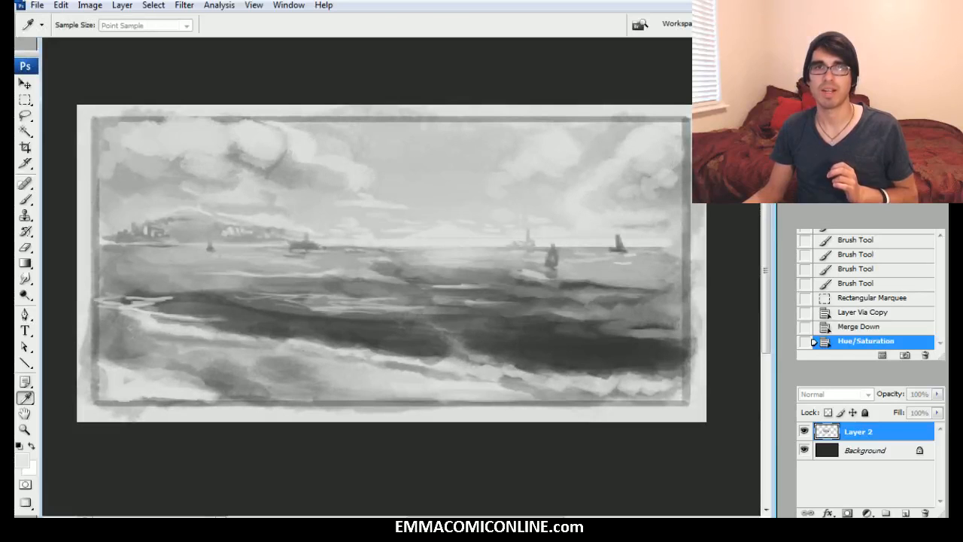
key(Return)
mouse_move(391, 263)
mouse_down()
mouse_move(368, 275)
mouse_move(404, 276)
mouse_up()
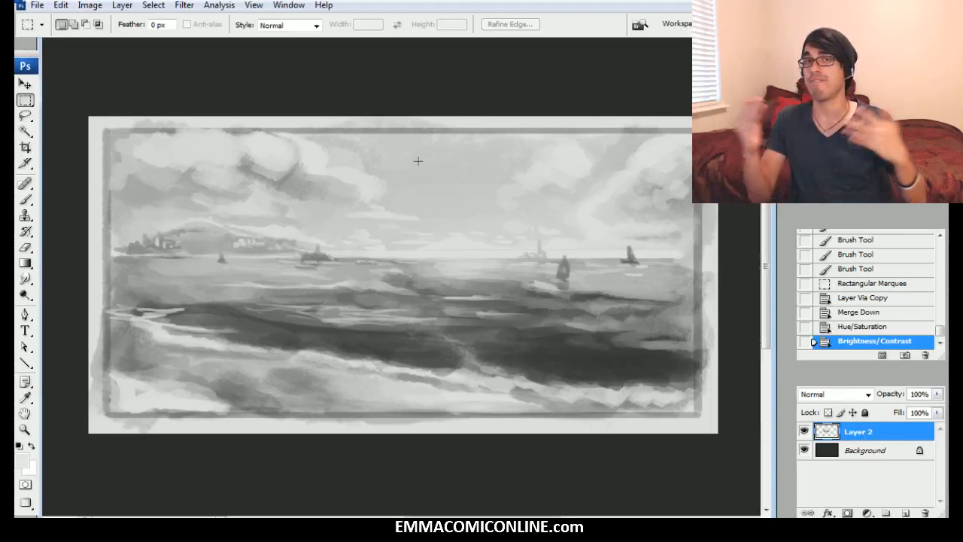
click(94, 6)
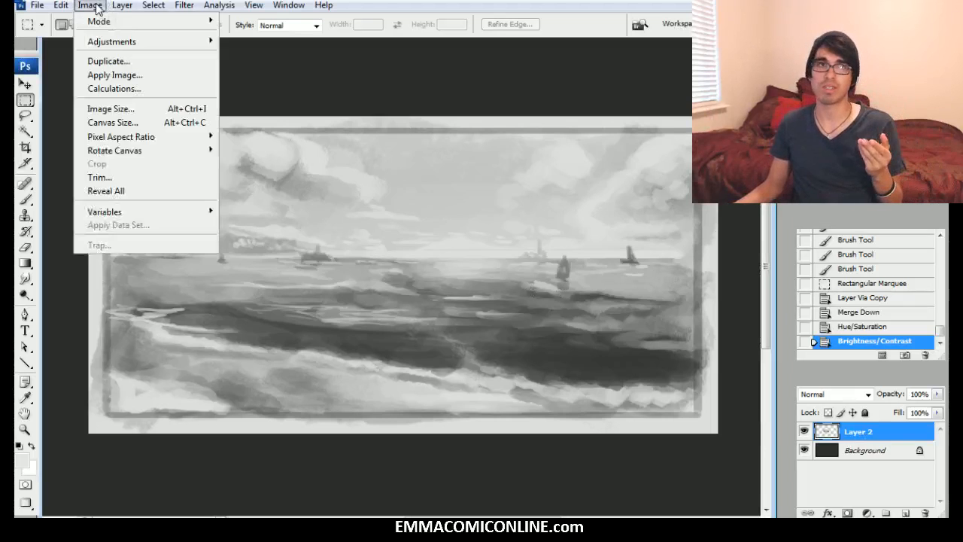
mouse_move(188, 41)
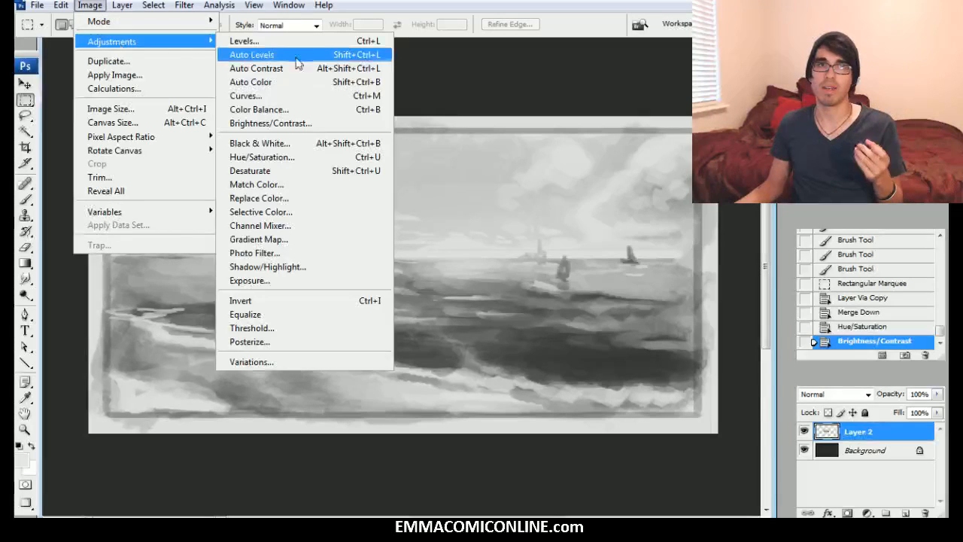
click(283, 113)
click(308, 218)
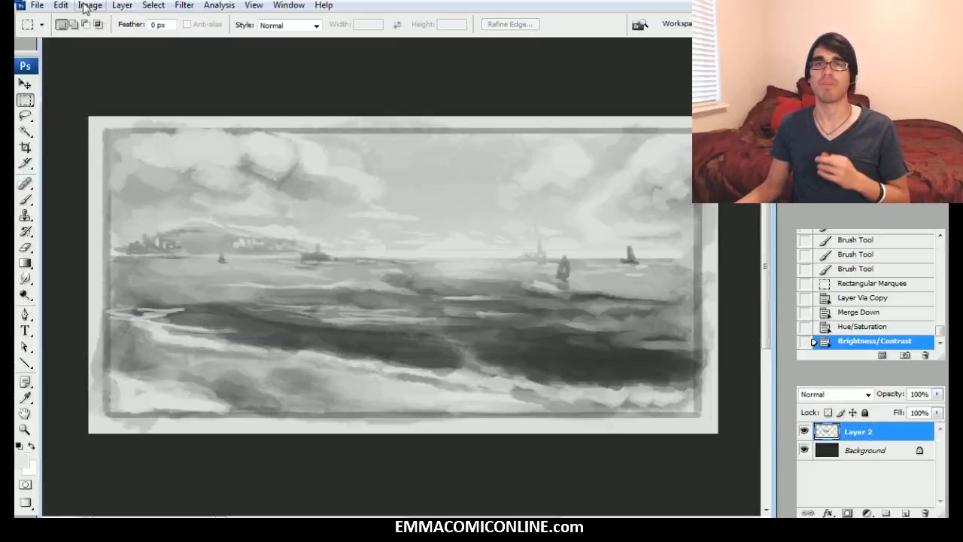
Step: Add a Gradient Map adjustment layer named "colormap" above Layer 2
click(121, 5)
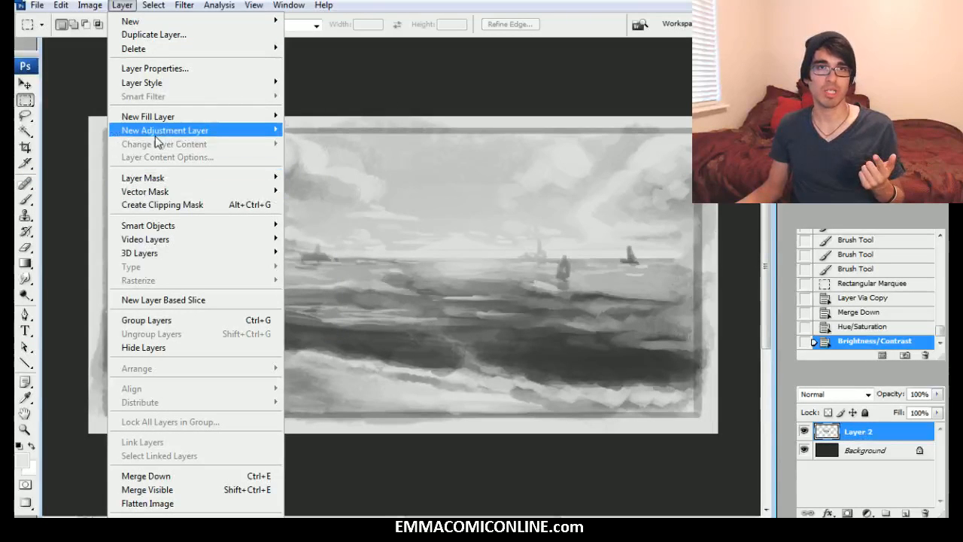
mouse_move(156, 133)
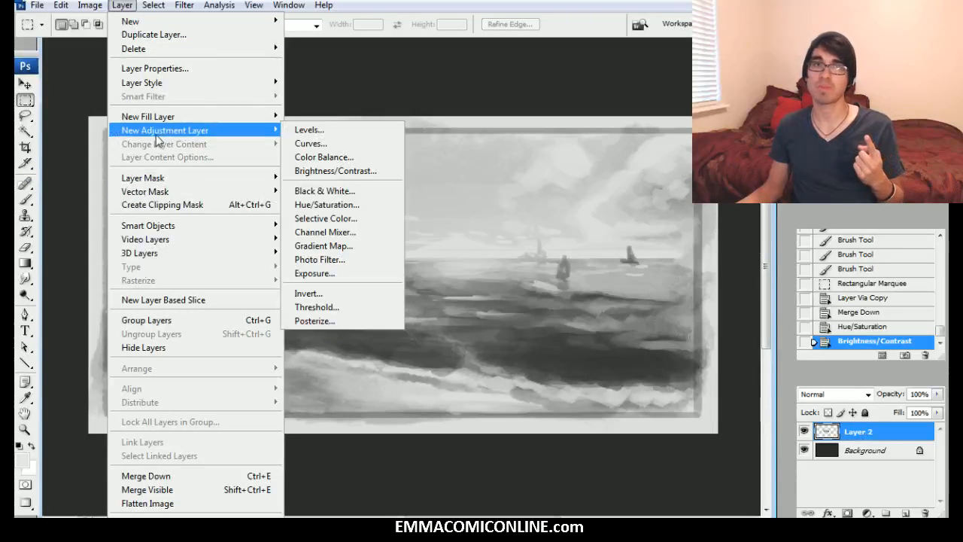
click(352, 252)
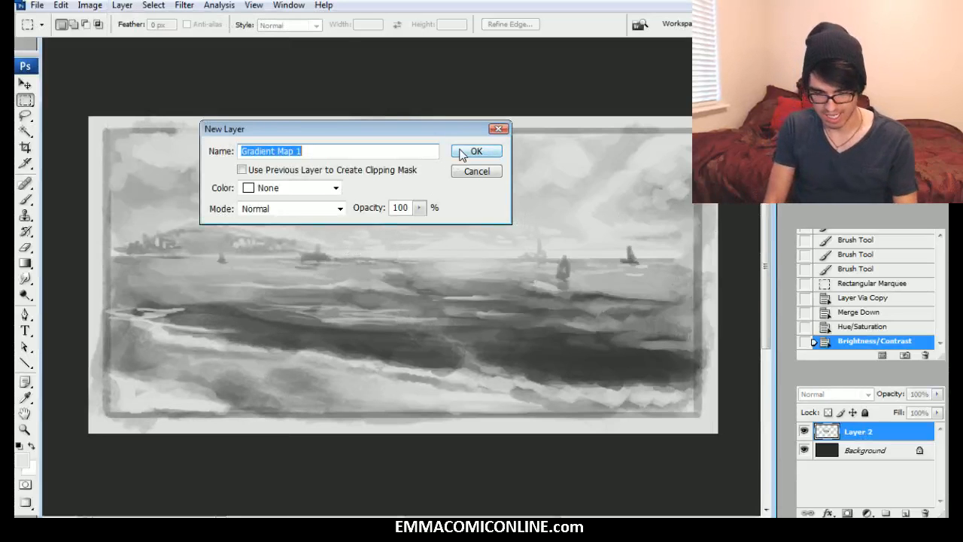
text(colormap)
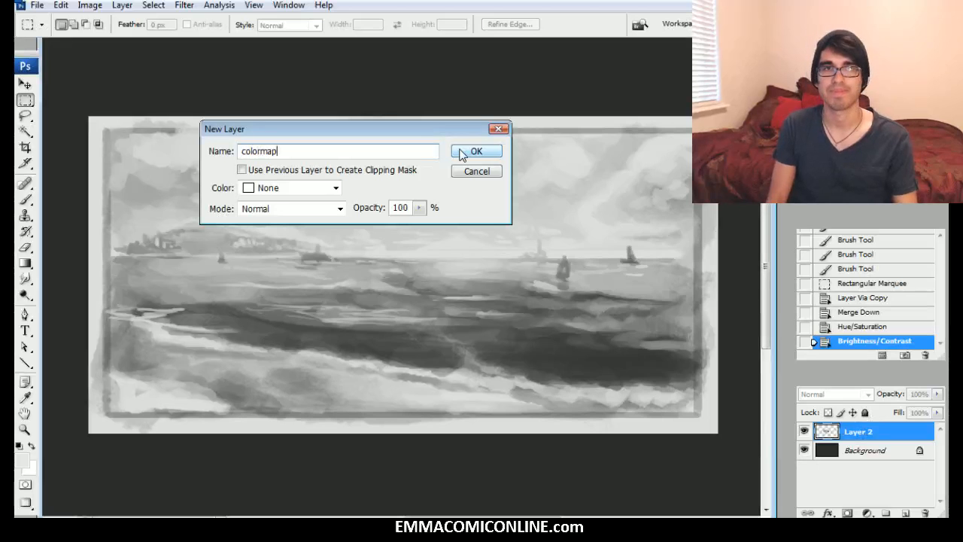
click(475, 152)
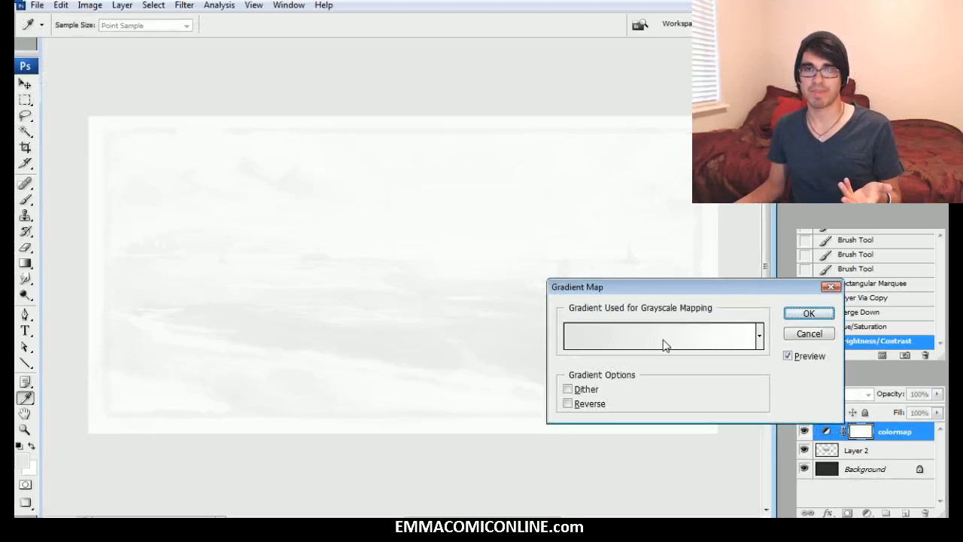
drag(681, 291, 397, 182)
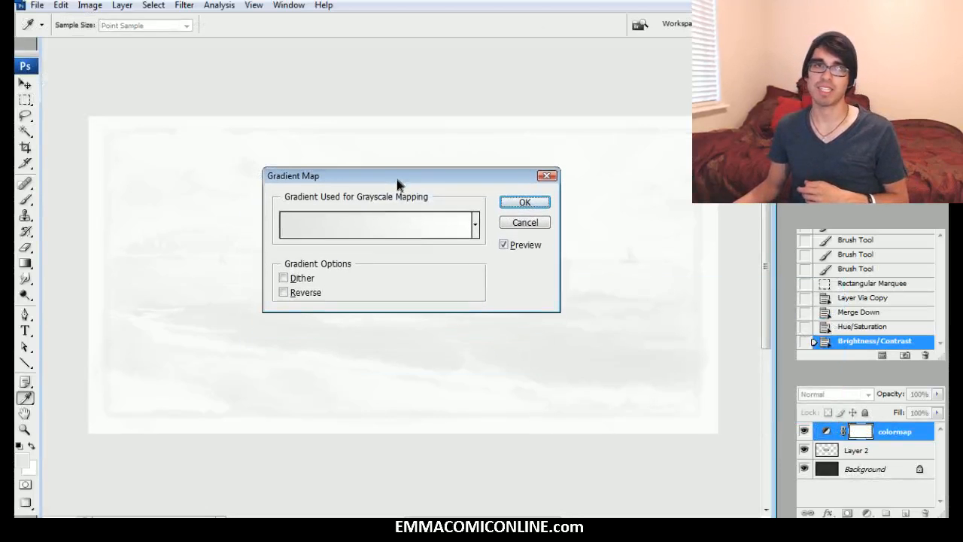
Step: Set the gradient map's dark stop to a deep blue, about #284ea5, and accept the blue-to-white gradient
click(376, 230)
drag(903, 91, 562, 105)
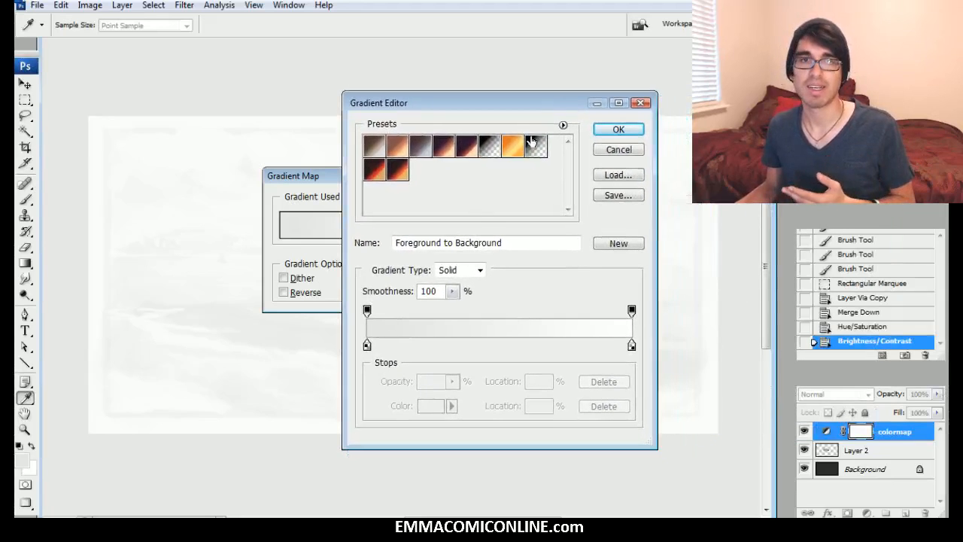
click(366, 345)
click(427, 406)
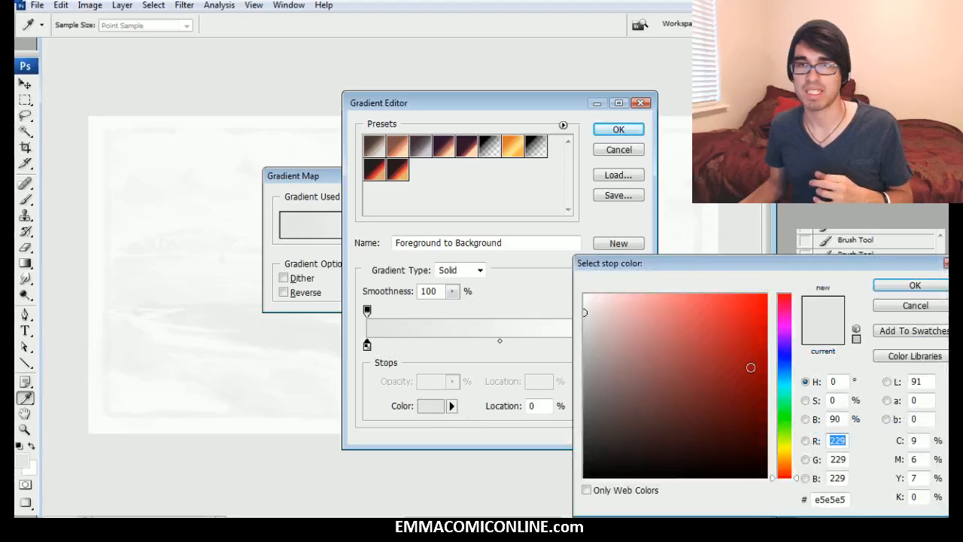
drag(786, 379, 786, 364)
click(679, 318)
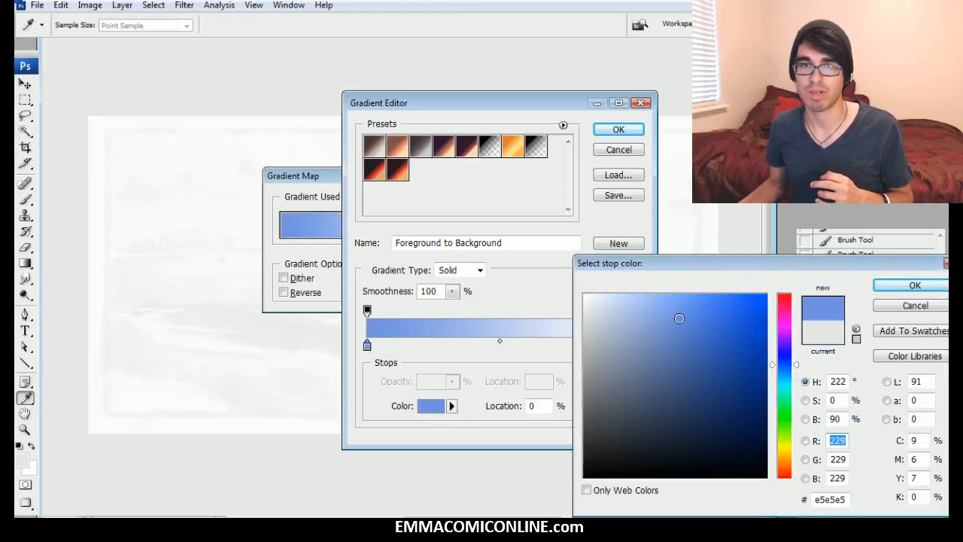
click(722, 358)
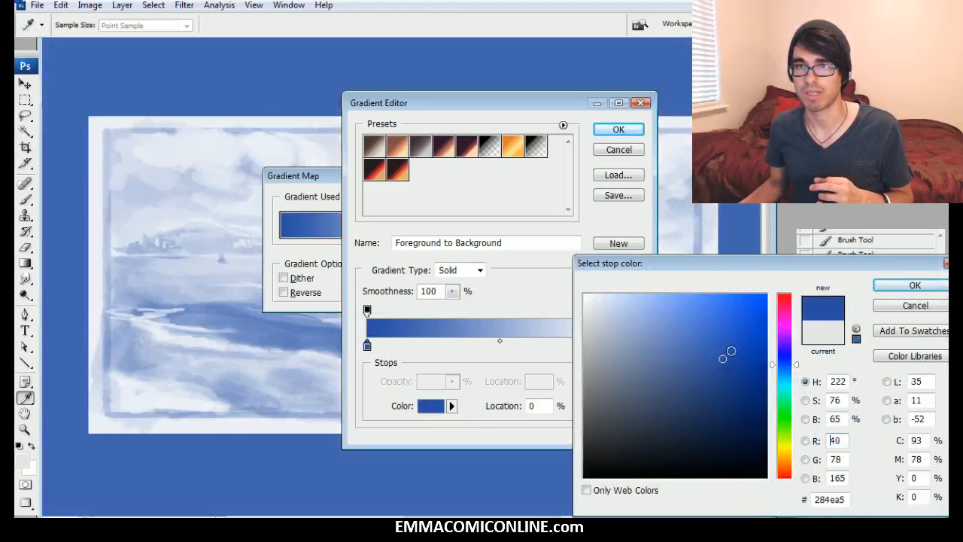
click(920, 287)
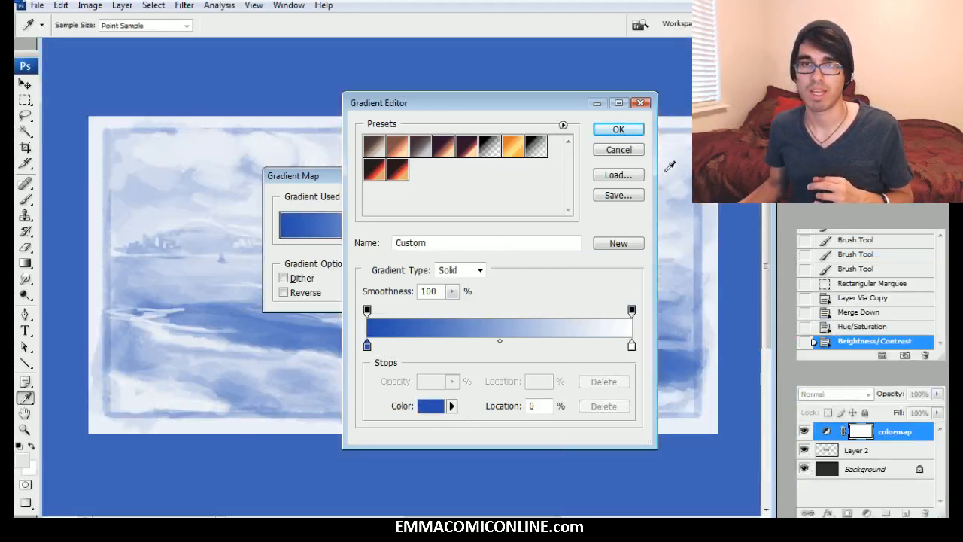
click(620, 131)
click(522, 204)
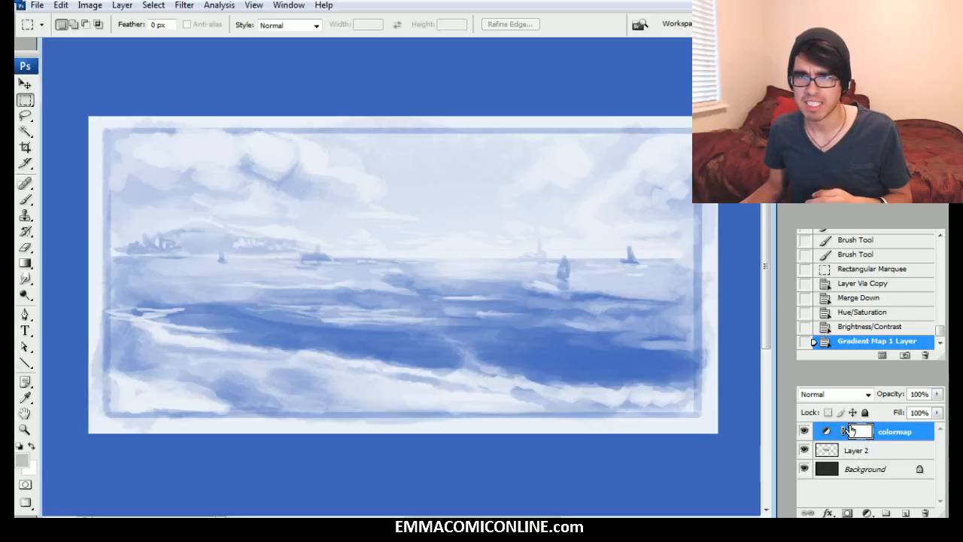
Step: Add a vector mask to the colormap layer and select everything outside a rectangle slightly larger than the painting
click(846, 512)
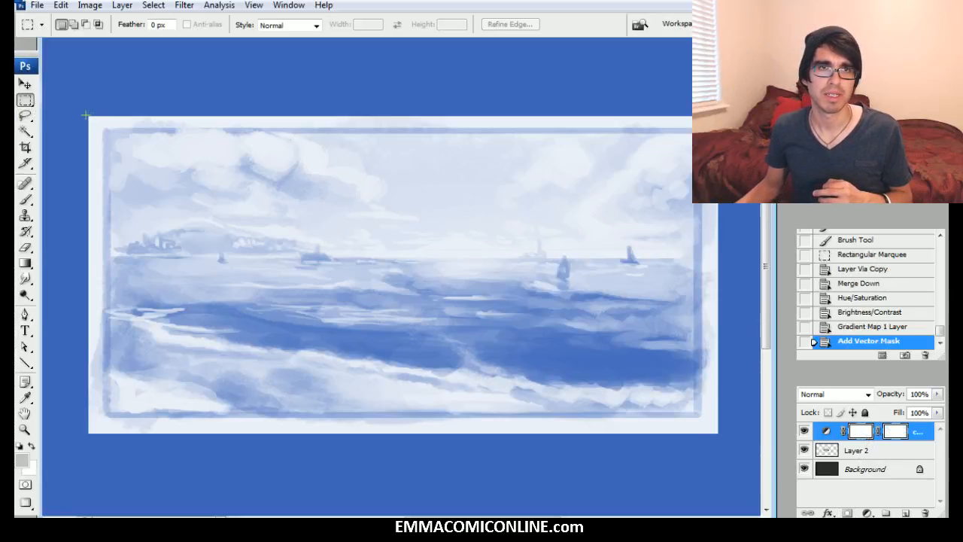
drag(720, 430, 720, 434)
drag(148, 100, 143, 102)
mouse_move(444, 291)
mouse_down()
mouse_move(730, 438)
mouse_move(720, 447)
mouse_up()
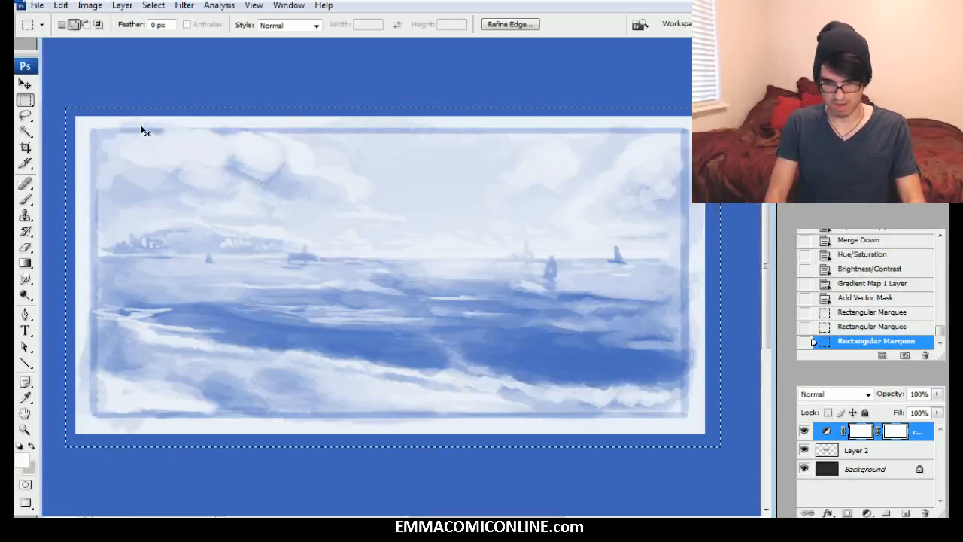
key(ctrl+shift+i)
Step: Fill the selected surroundings with black on the colormap layer's pixel mask and deselect
click(20, 459)
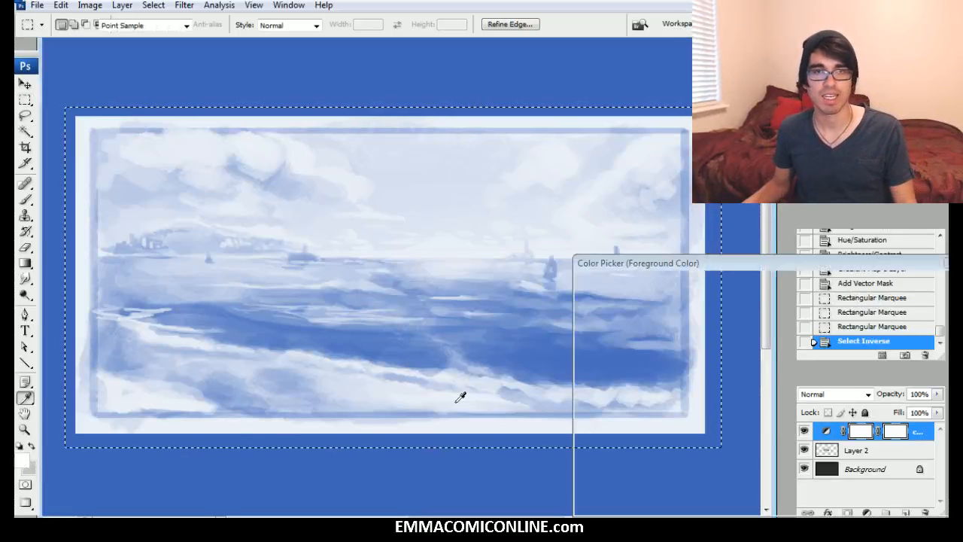
click(652, 407)
drag(663, 437, 574, 499)
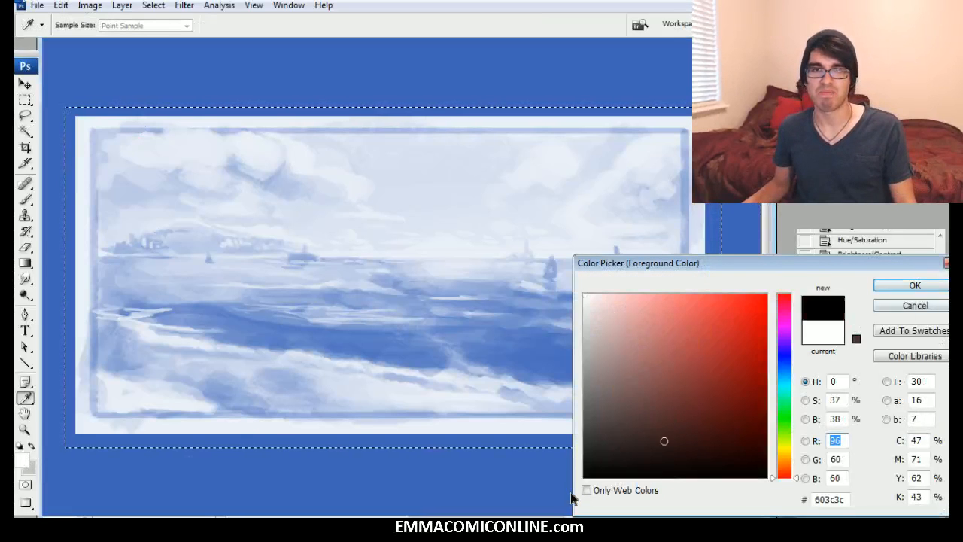
click(913, 286)
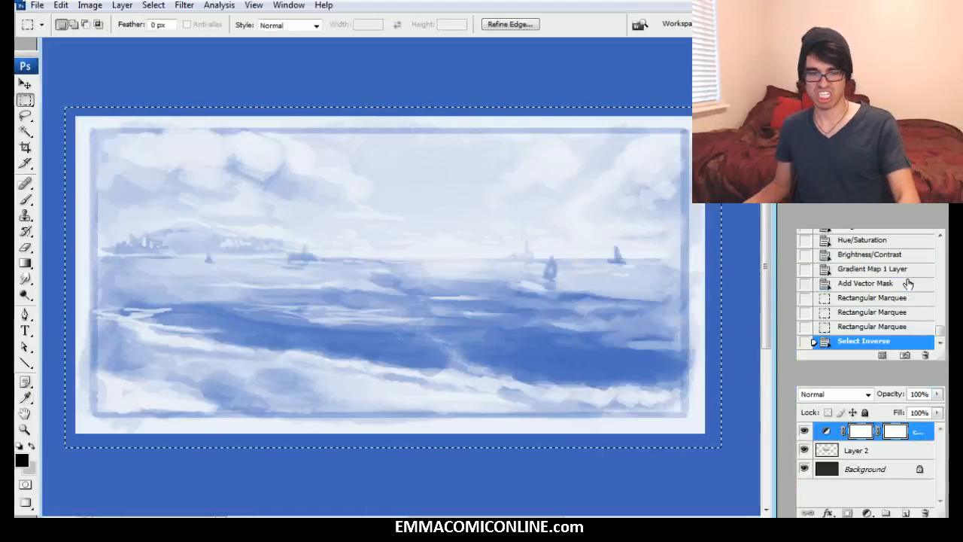
key(alt+BackSpace)
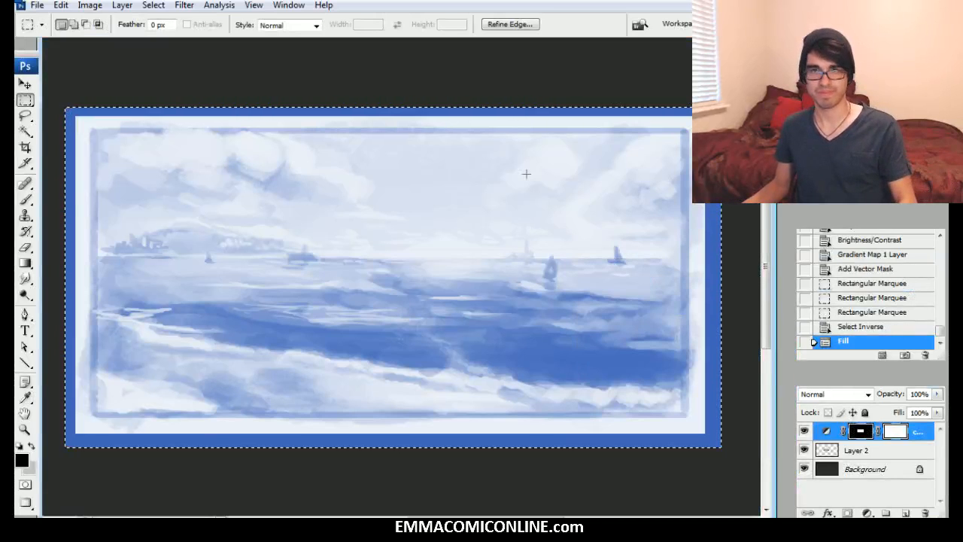
key(l)
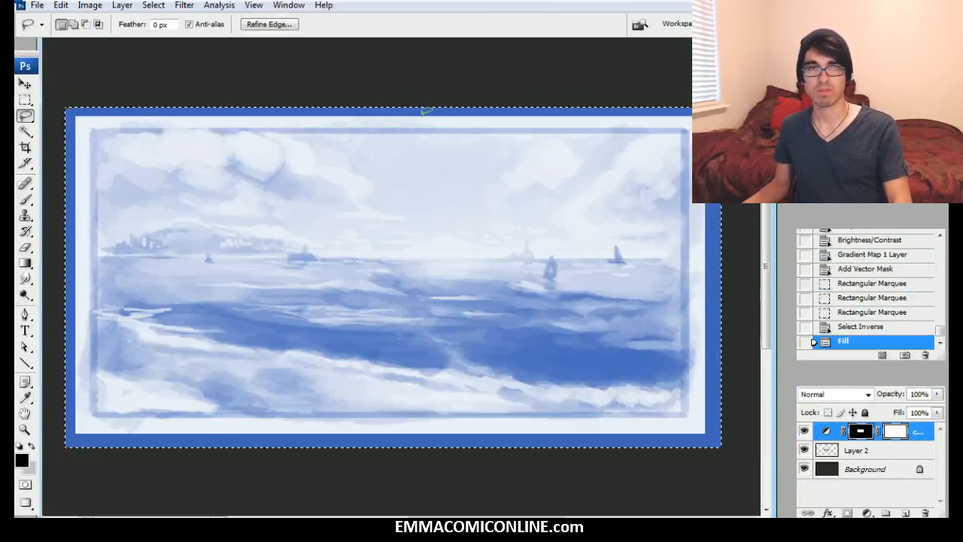
key(ctrl+d)
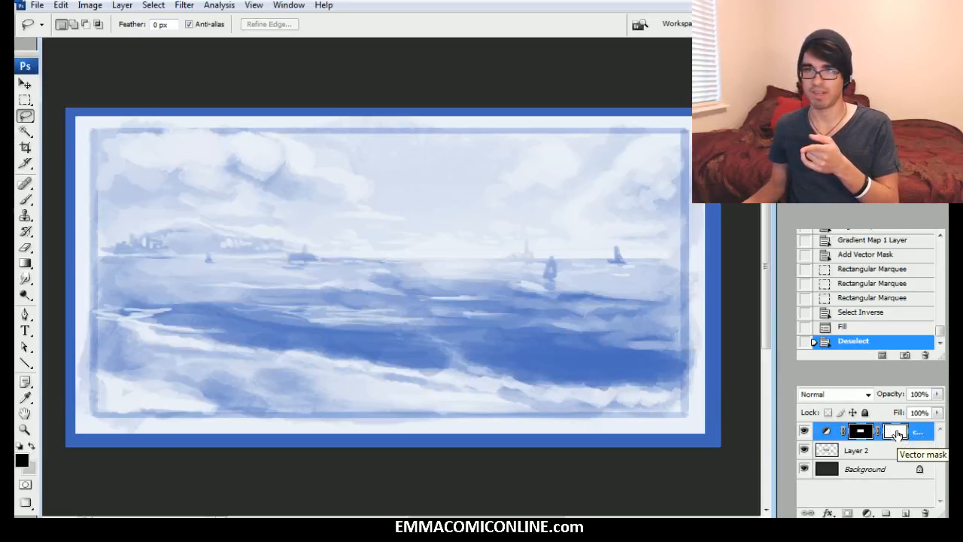
Step: Reopen the colormap layer's gradient for editing and move the dialogs aside to uncover the painting
double_click(826, 430)
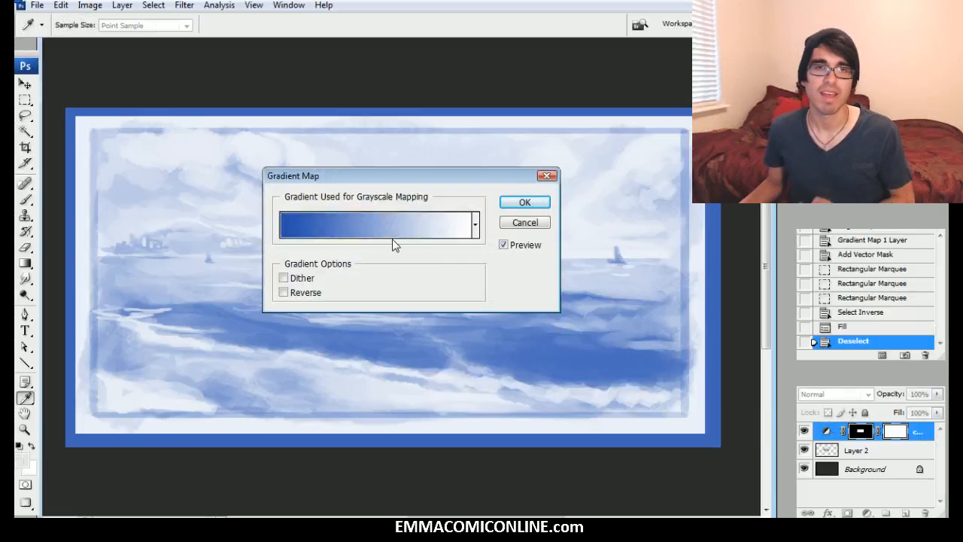
drag(421, 179, 597, 67)
click(576, 129)
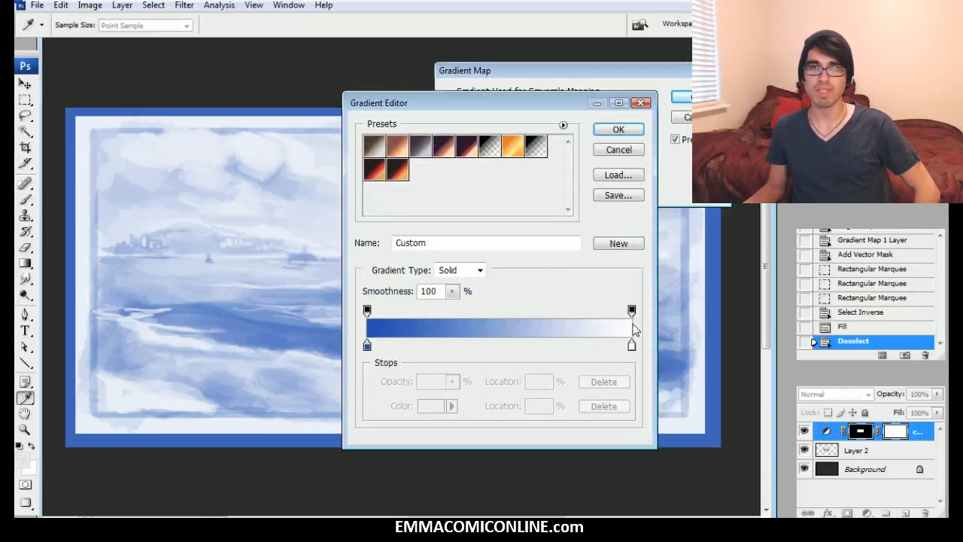
drag(579, 109, 781, 194)
click(812, 216)
drag(657, 70, 862, 48)
click(752, 97)
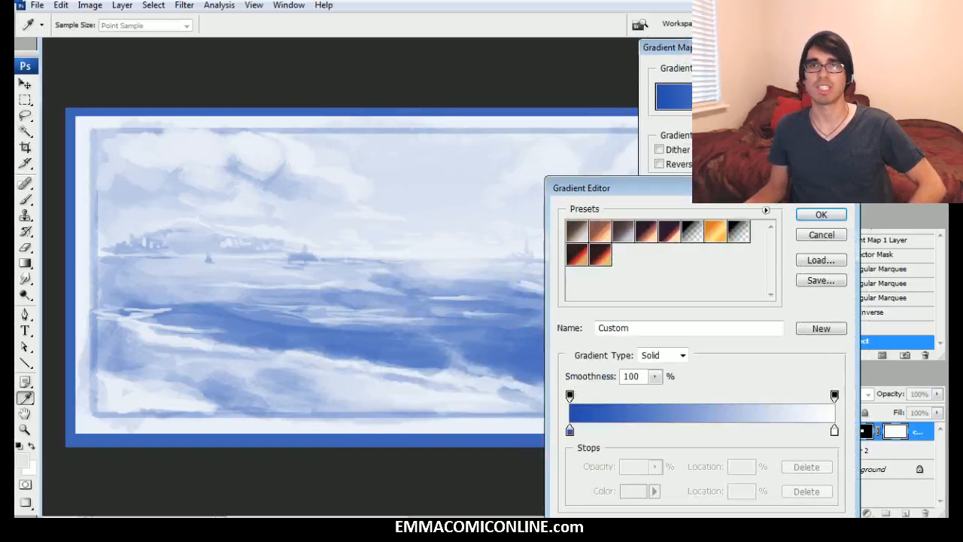
drag(752, 187, 819, 171)
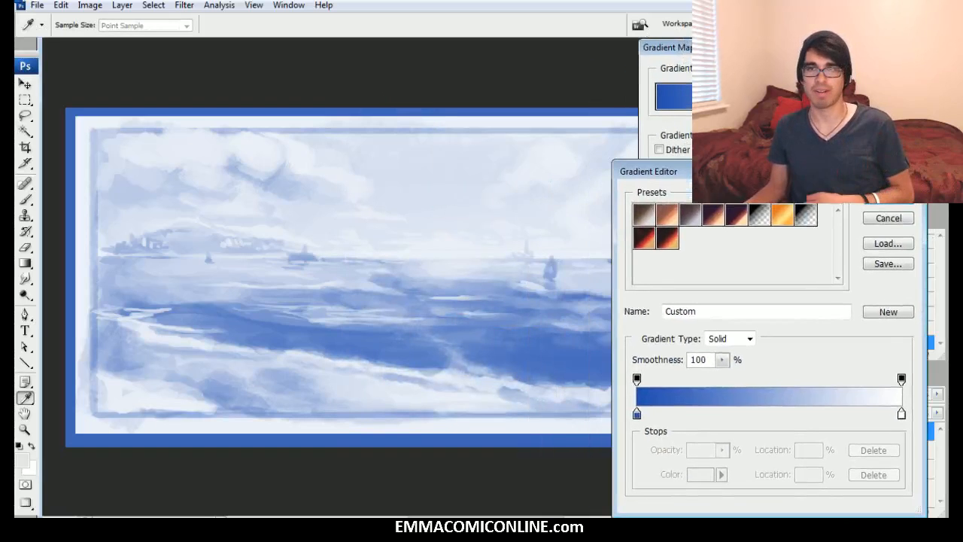
Step: Set the gradient's white end stop to a pale aqua, #b8fff4
click(901, 414)
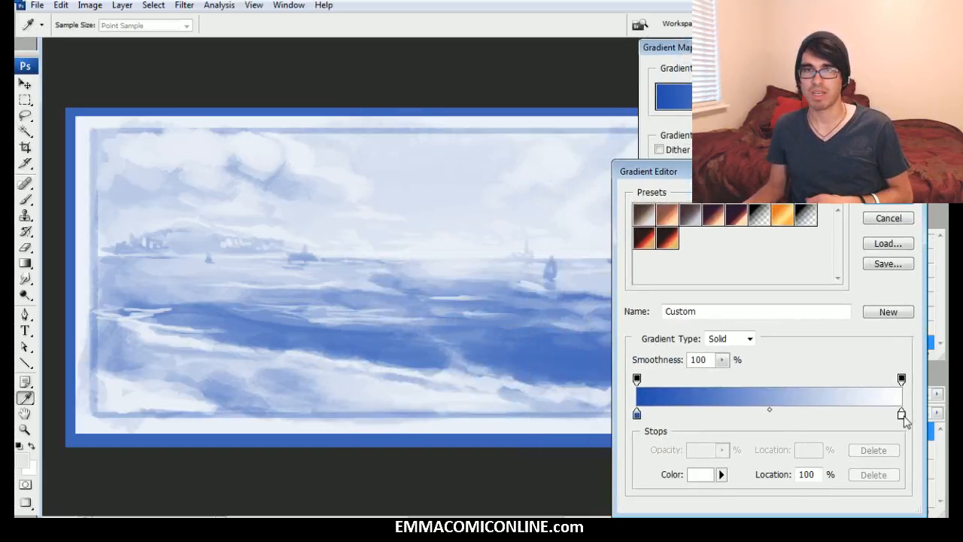
click(704, 474)
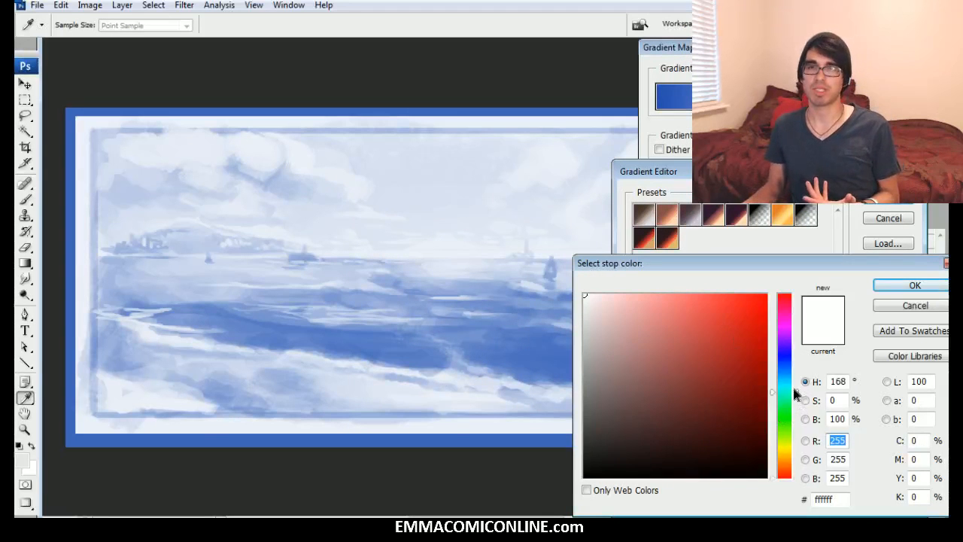
drag(794, 389, 793, 386)
click(705, 298)
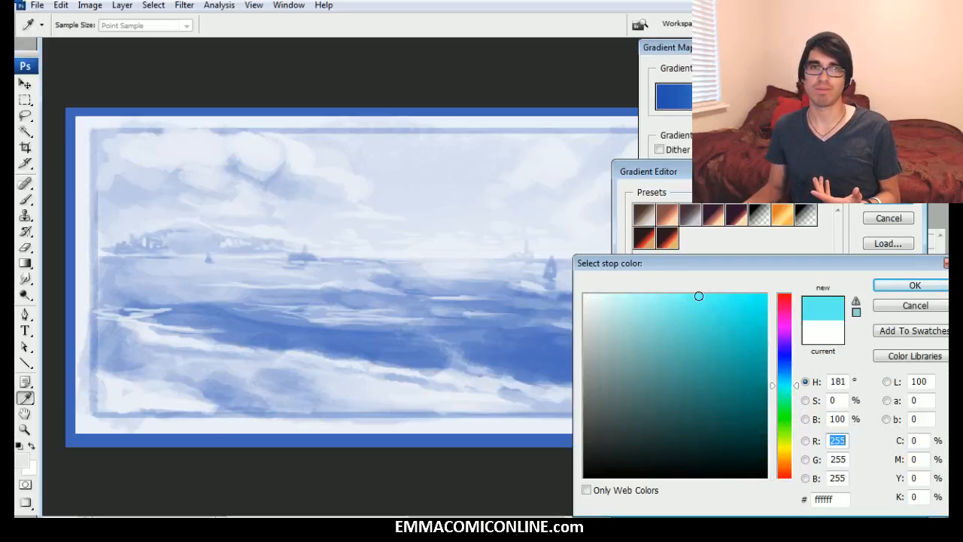
click(672, 294)
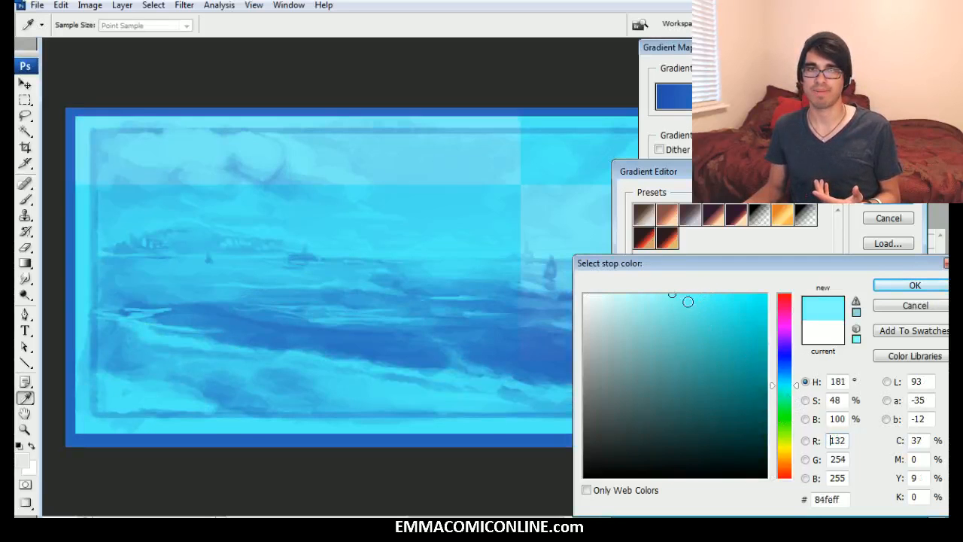
click(796, 395)
drag(660, 317, 634, 294)
click(797, 390)
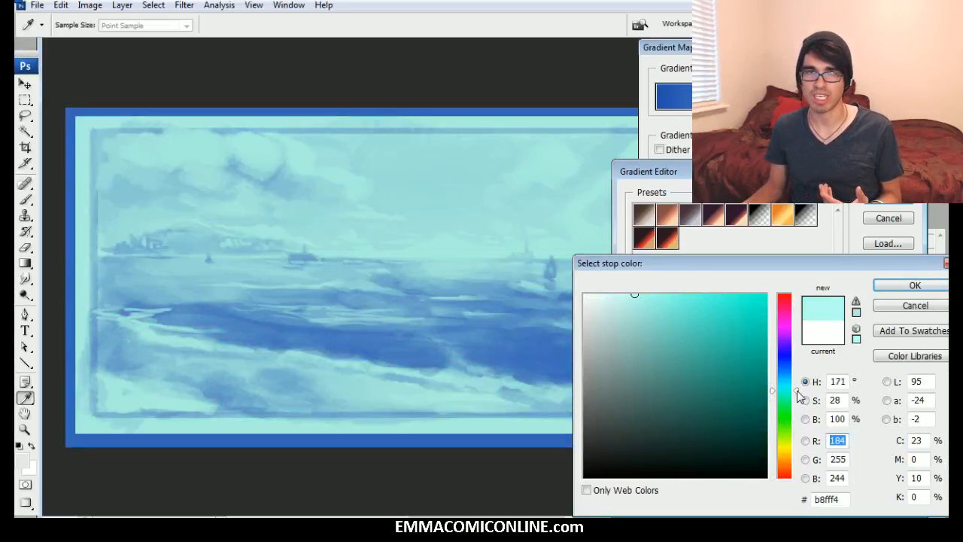
click(913, 286)
Step: Try the aqua stop at 67% and the blue stop at 46%, returning each to its end of the gradient
drag(901, 413, 815, 414)
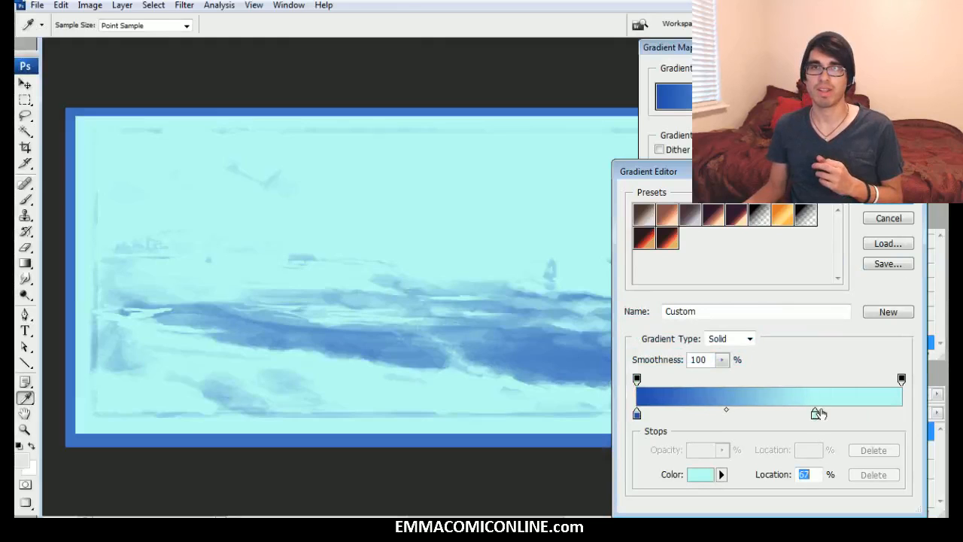
click(901, 413)
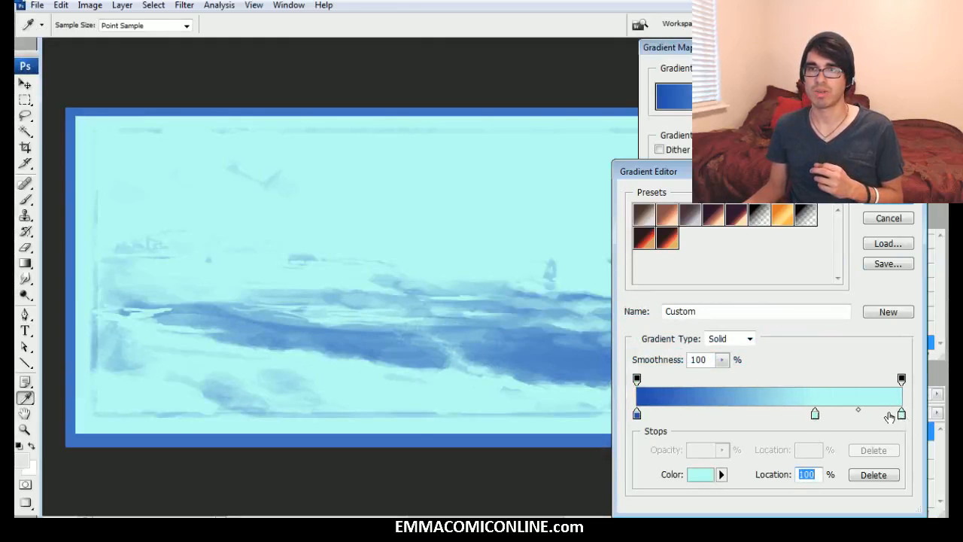
drag(902, 415, 896, 432)
drag(816, 417, 910, 411)
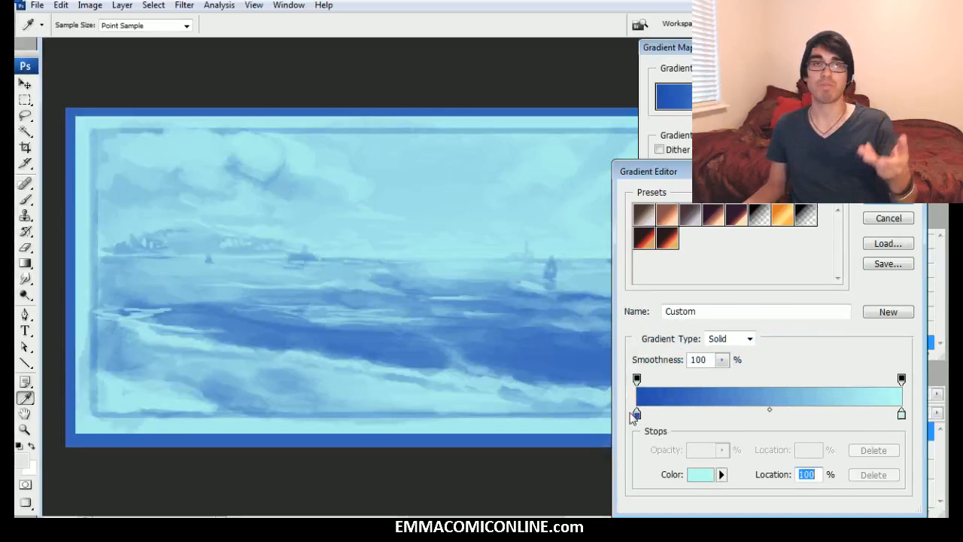
drag(637, 415, 760, 426)
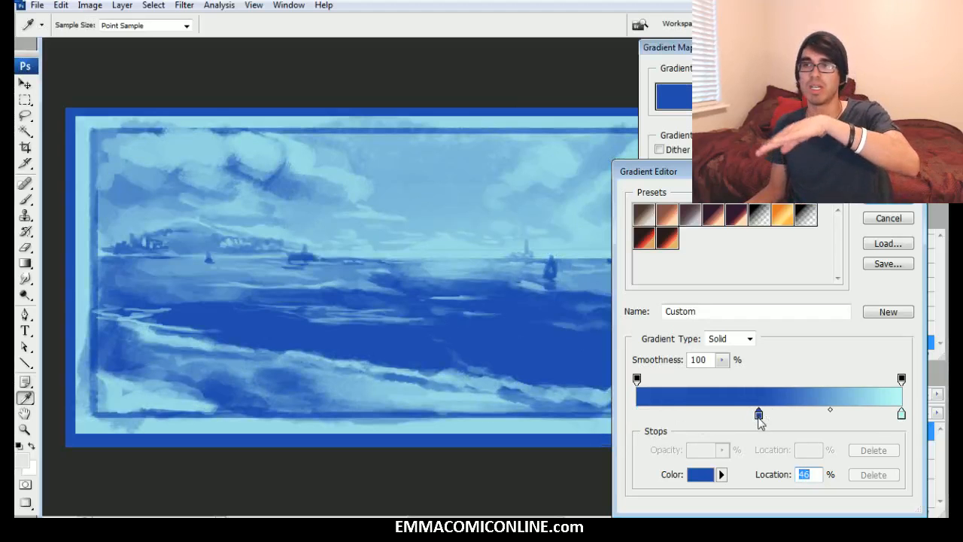
drag(758, 415, 637, 414)
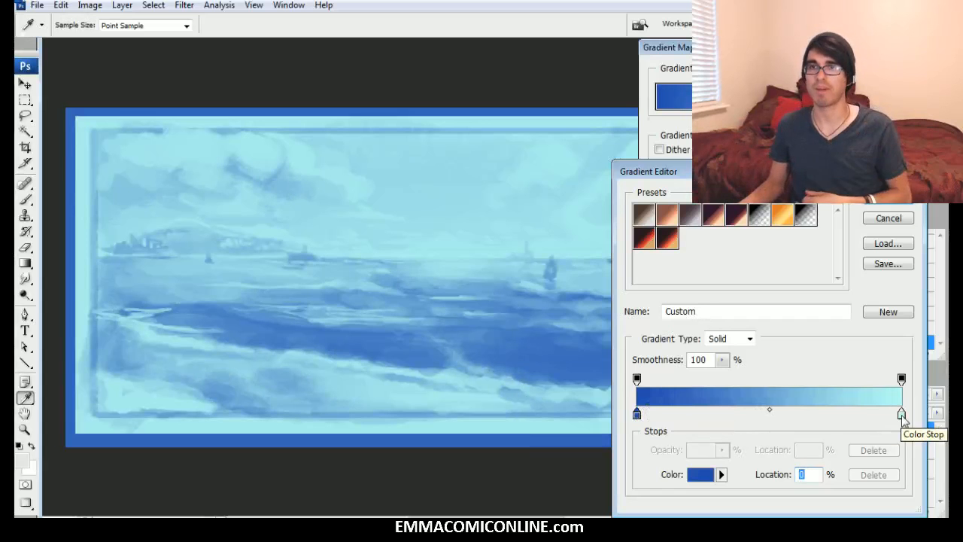
Step: Move the aqua stop inward to about 70% and add a pale yellow stop at the gradient's light end, 100%
drag(901, 414, 823, 414)
drag(895, 415, 901, 414)
click(696, 474)
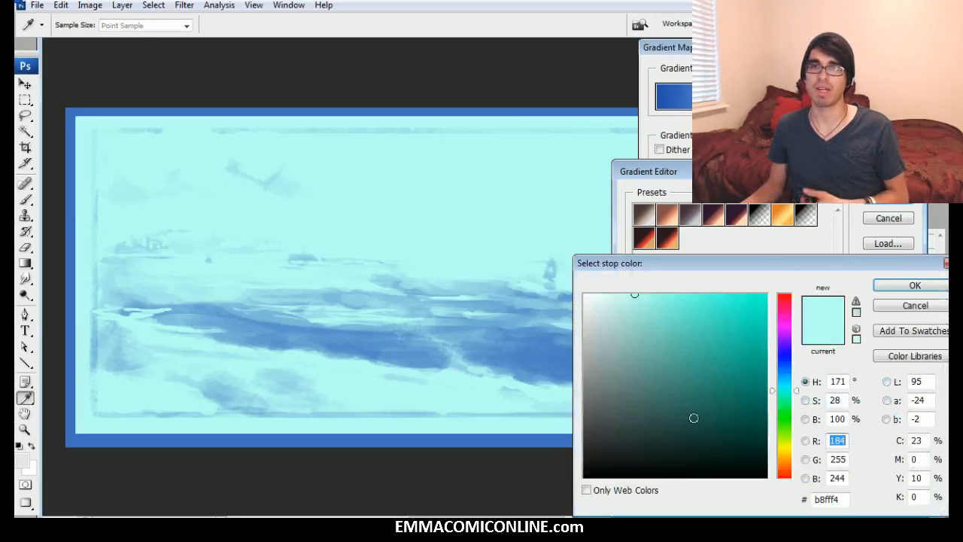
click(794, 446)
click(646, 301)
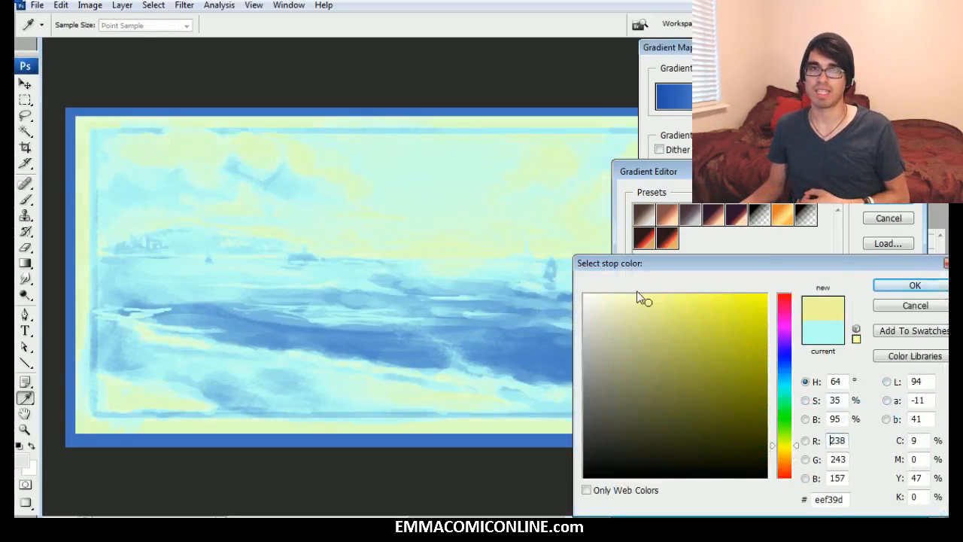
click(657, 295)
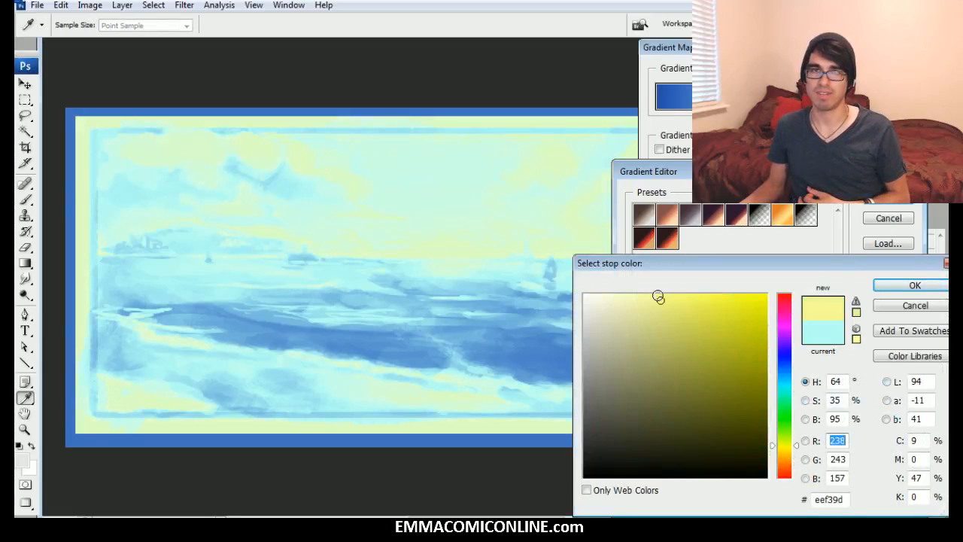
click(903, 285)
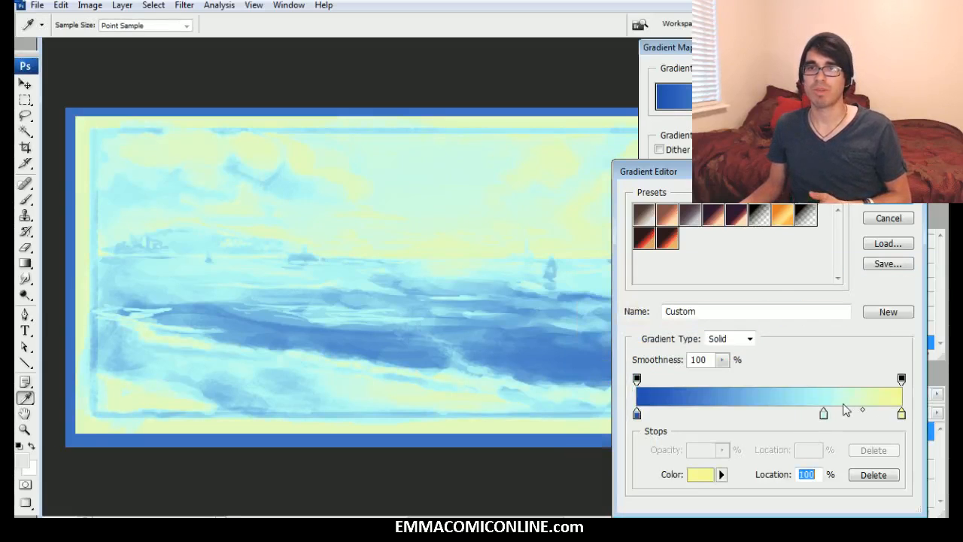
Step: Set the middle stop to a brighter aqua, #83fdea, at 72% and move the blue stop to 15%
click(693, 474)
click(680, 298)
click(671, 295)
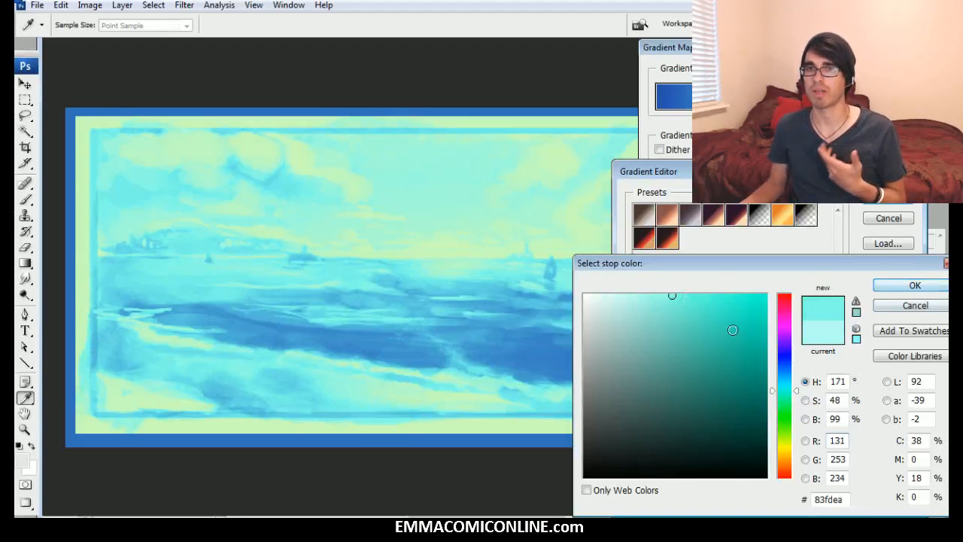
click(914, 286)
drag(824, 416, 828, 415)
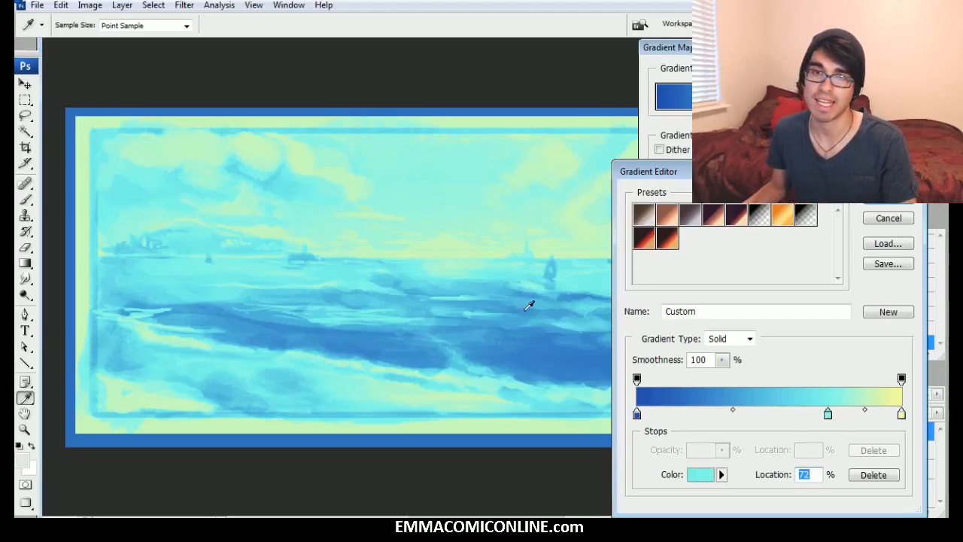
drag(637, 415, 677, 415)
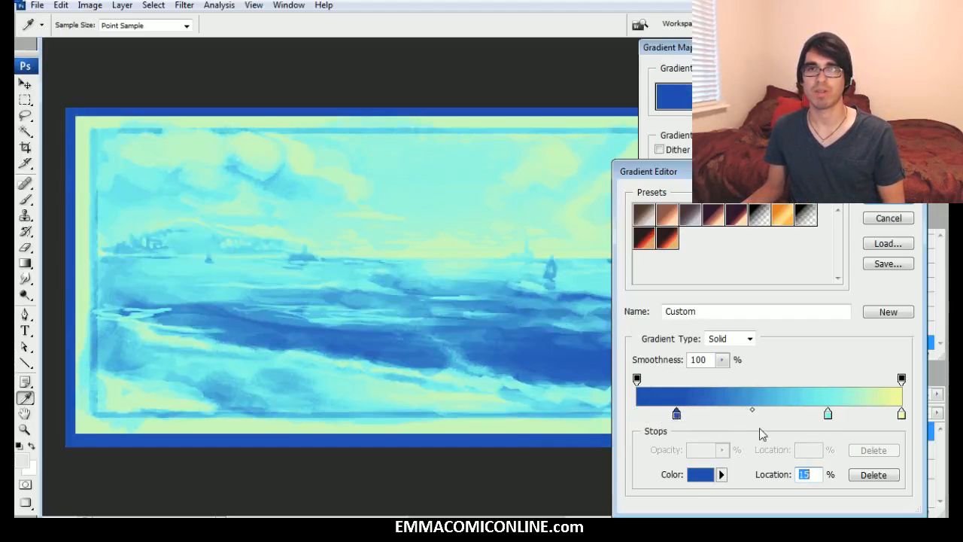
Step: Add a stop at 44% between the blue and aqua stops and set its color to teal, #2dacbf
click(753, 413)
click(700, 474)
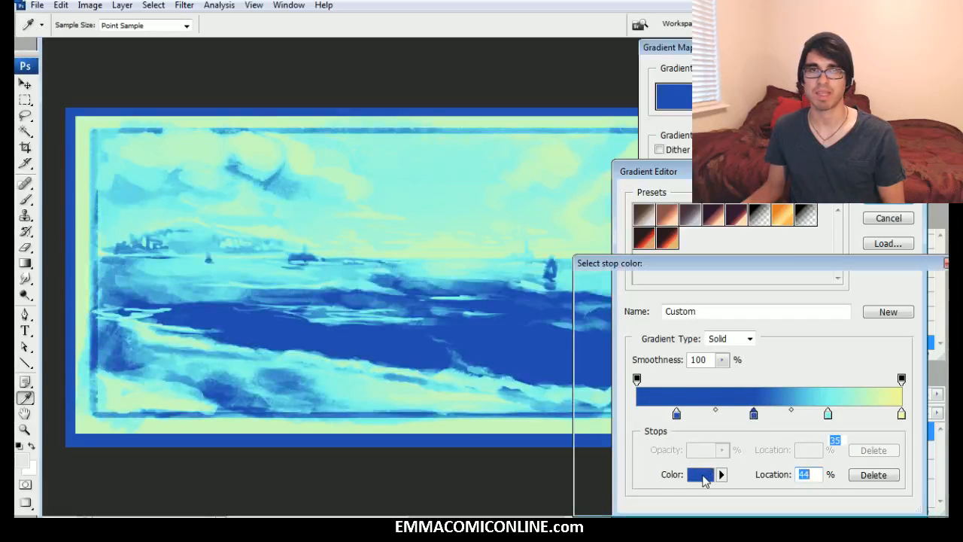
mouse_move(801, 381)
mouse_down()
mouse_move(800, 399)
mouse_move(798, 377)
mouse_up()
click(731, 391)
click(732, 357)
click(724, 340)
click(797, 384)
click(797, 376)
click(799, 384)
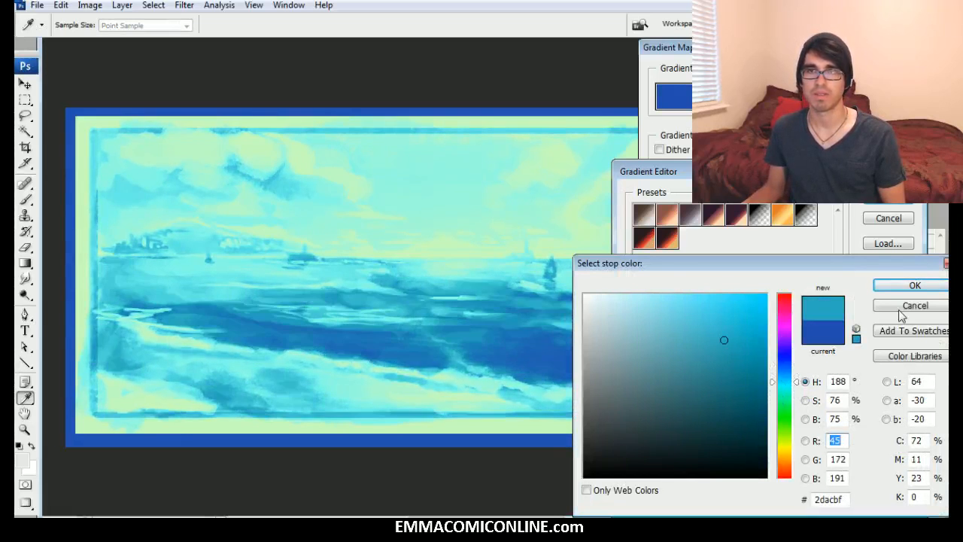
click(908, 285)
Step: Reposition the gradient's stops, moving aqua to 81%, teal to 59% and blue to 21%
drag(828, 415, 853, 415)
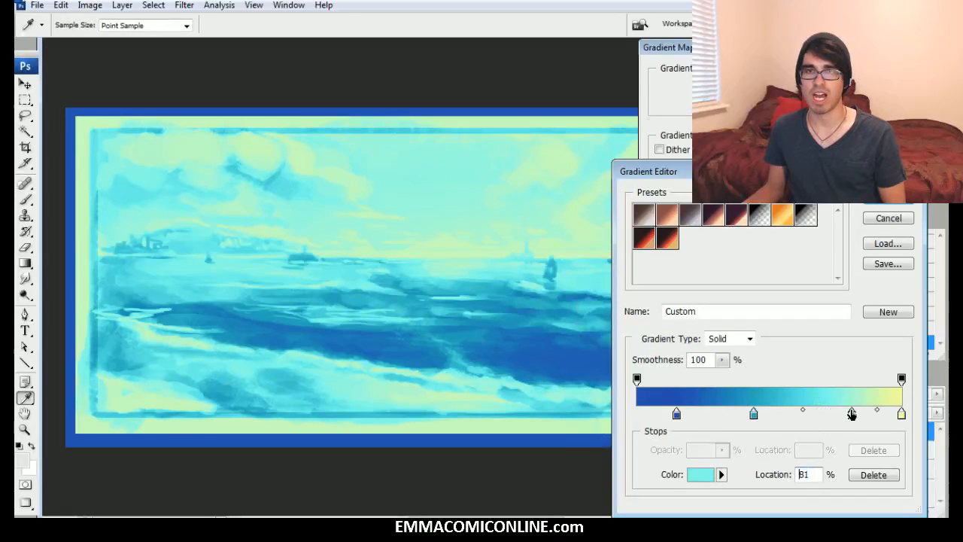
drag(753, 415, 796, 425)
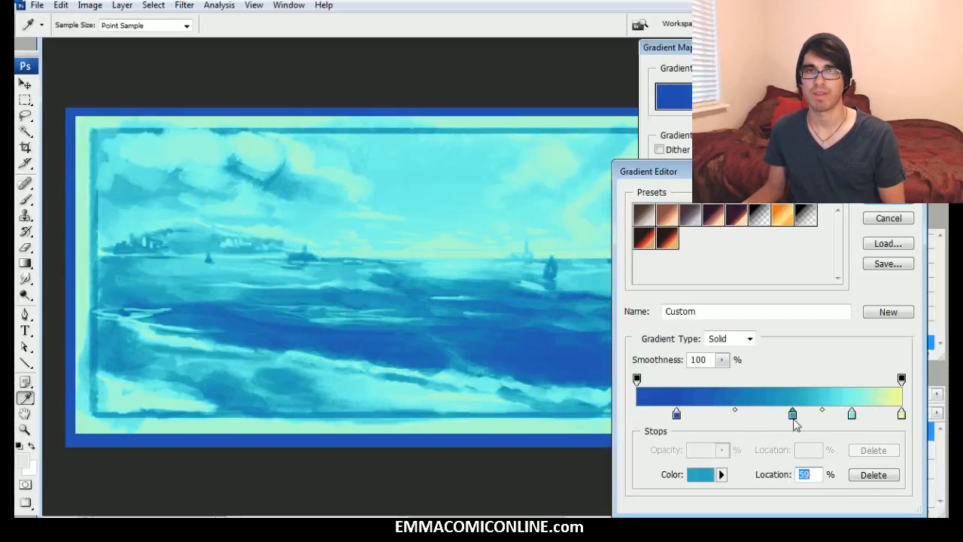
click(676, 413)
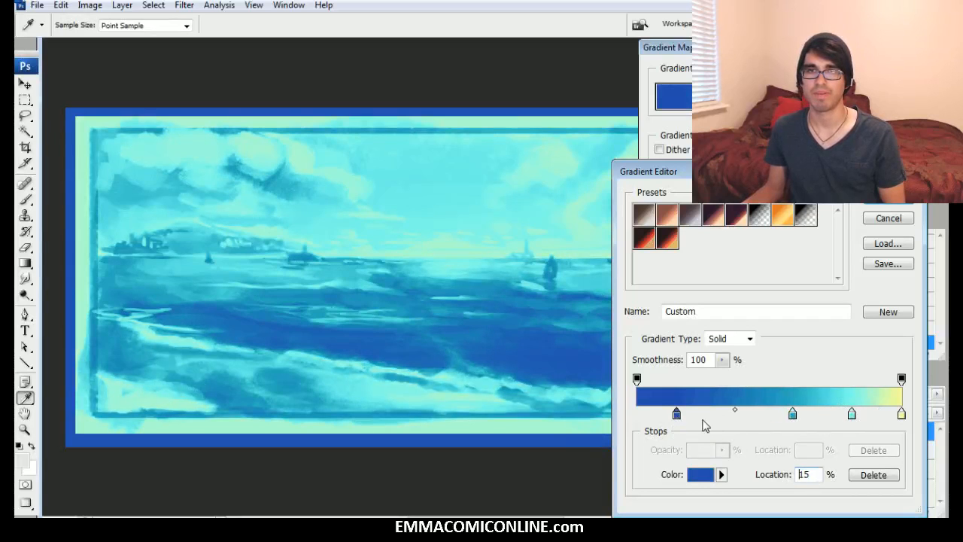
mouse_move(676, 416)
mouse_down()
mouse_move(707, 423)
mouse_move(692, 421)
mouse_up()
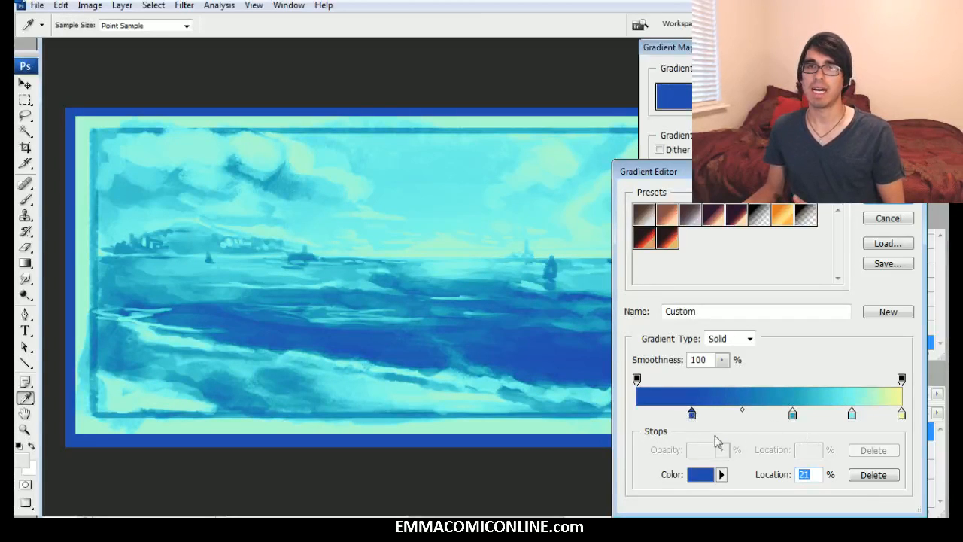
Step: Try violet and indigo tones for the dark stop at 21%, then set it to a muted blue, #546597
click(699, 474)
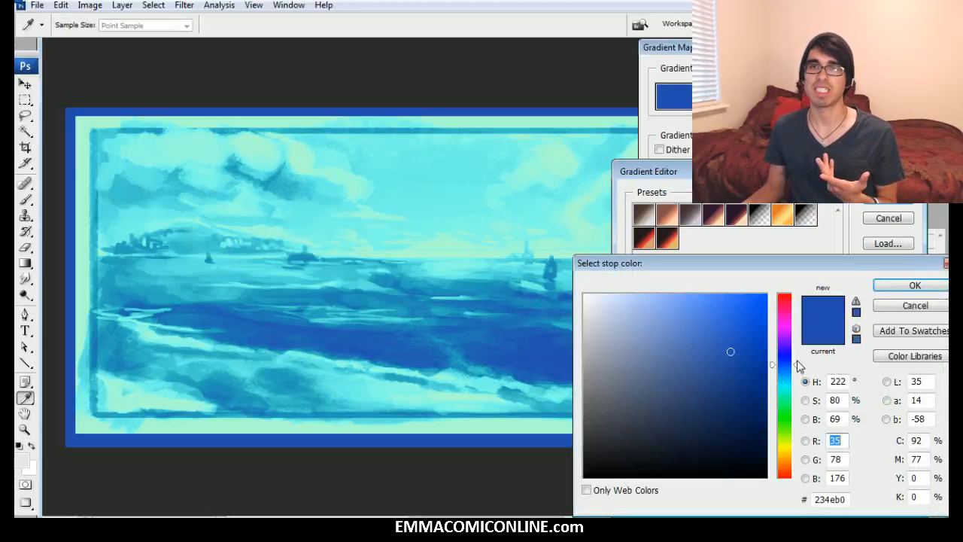
drag(796, 364, 796, 355)
click(647, 379)
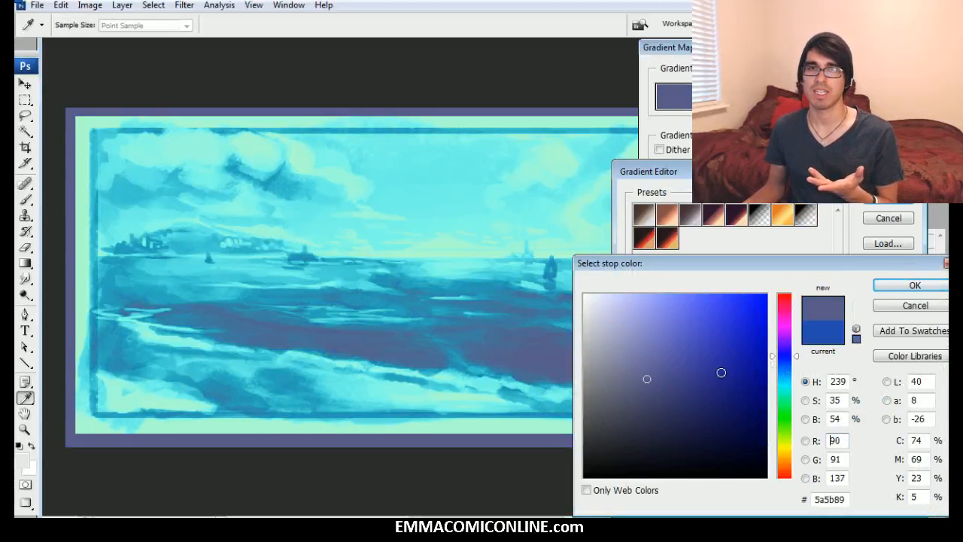
drag(780, 265, 866, 268)
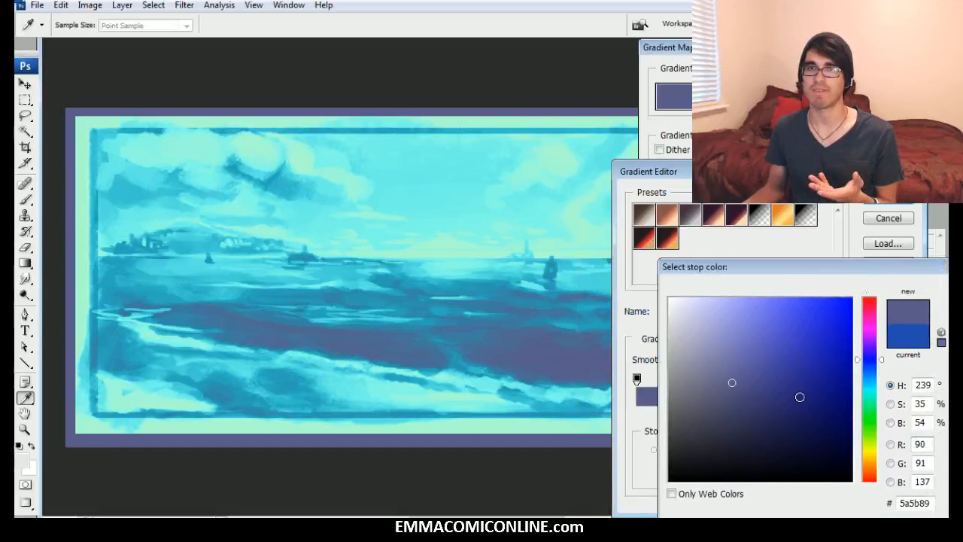
click(808, 371)
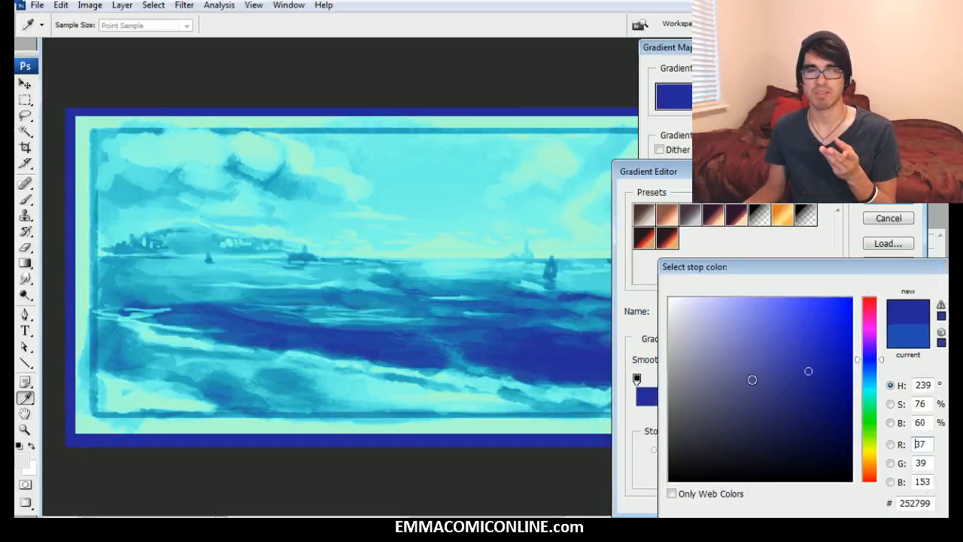
click(740, 370)
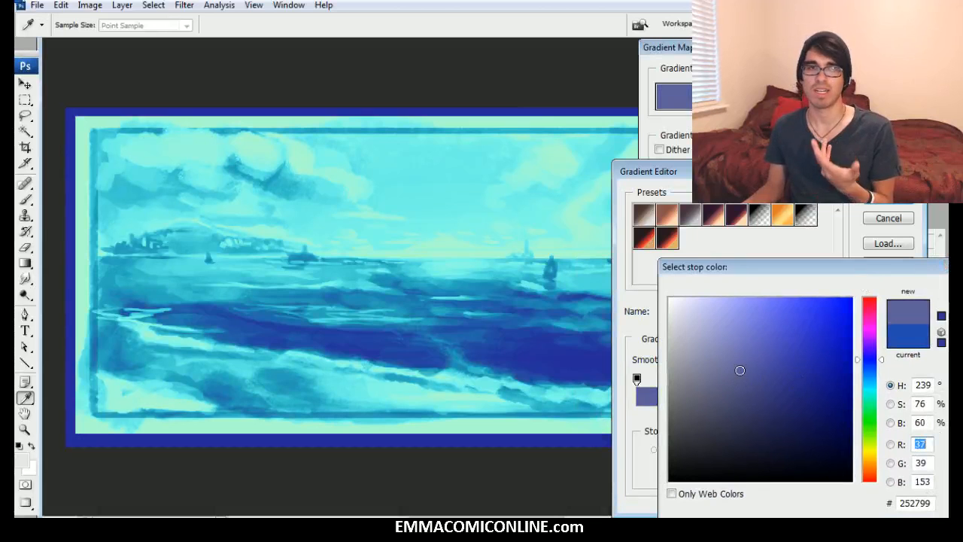
click(739, 371)
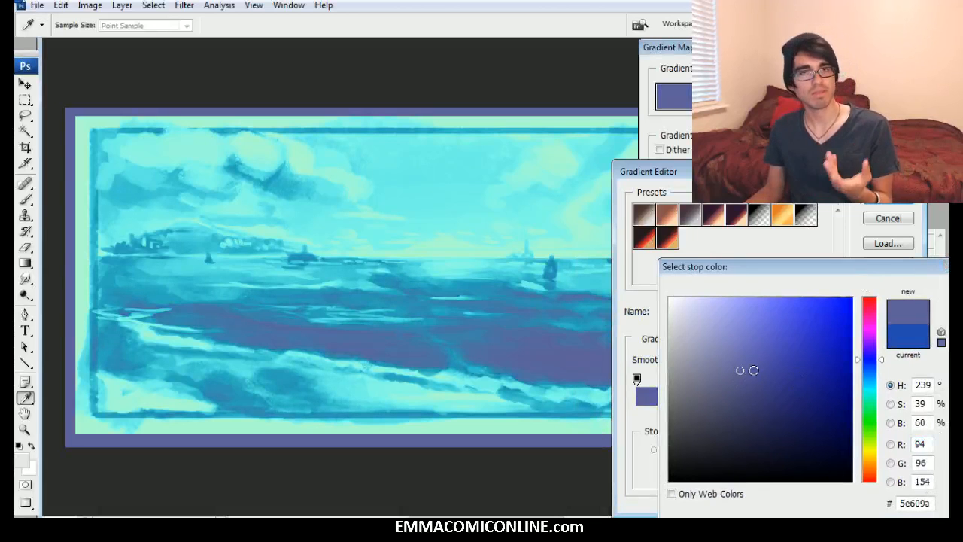
click(750, 372)
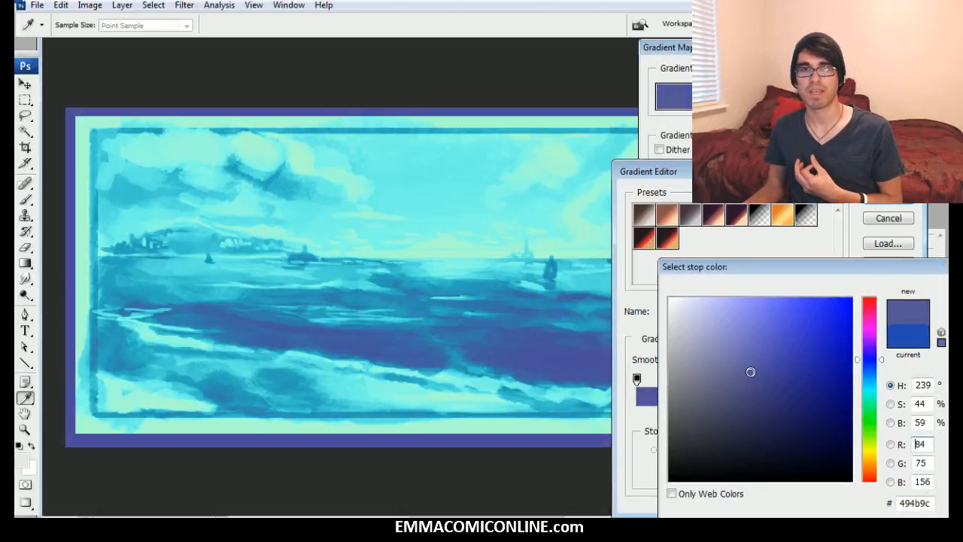
click(881, 368)
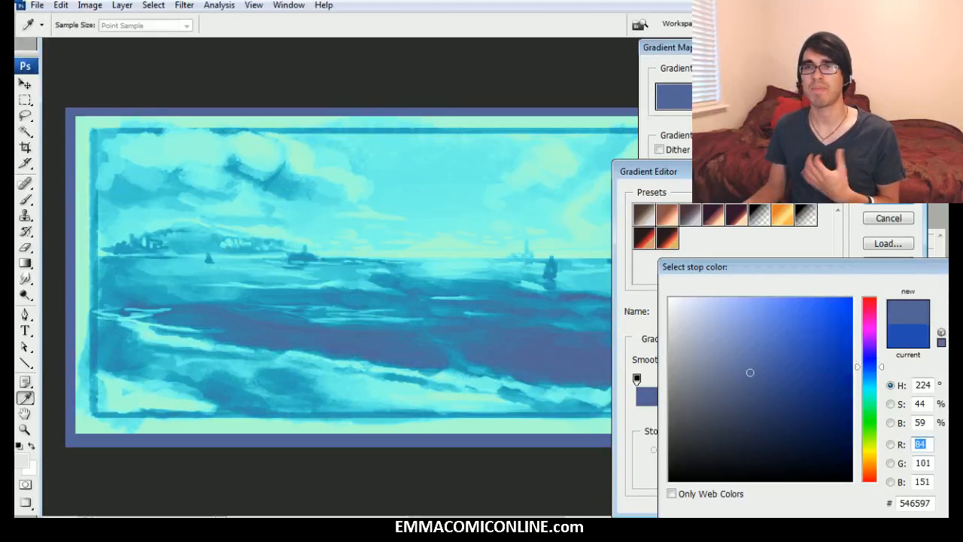
key(Return)
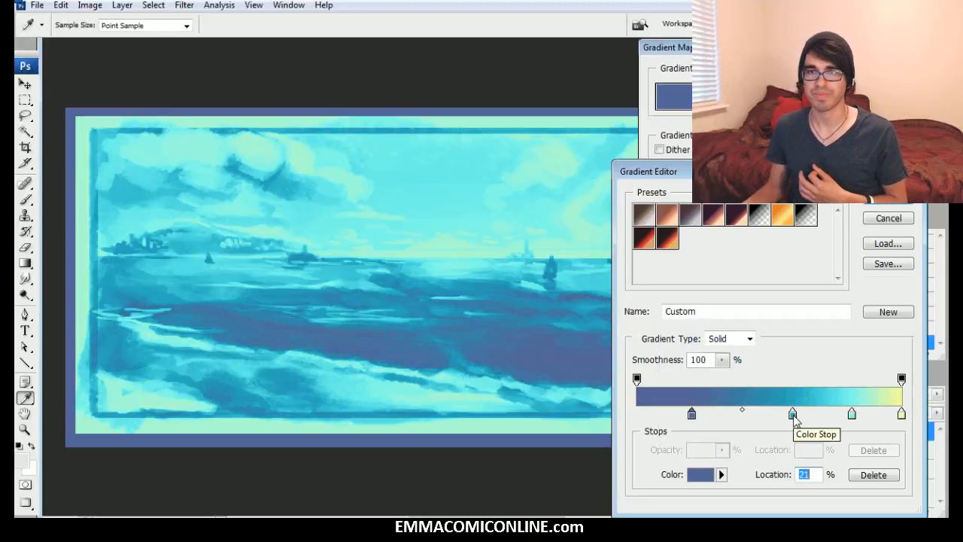
Step: Move the teal stop to 66% and set its color to a brighter blue-teal, #2bb0cc
drag(794, 421, 813, 424)
click(700, 476)
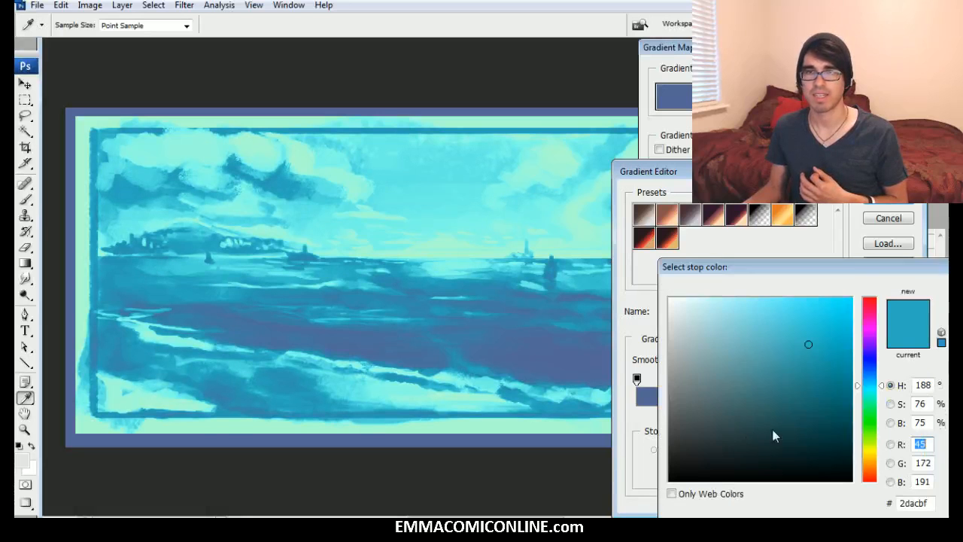
click(881, 398)
drag(882, 398, 882, 385)
click(802, 325)
drag(818, 340, 813, 334)
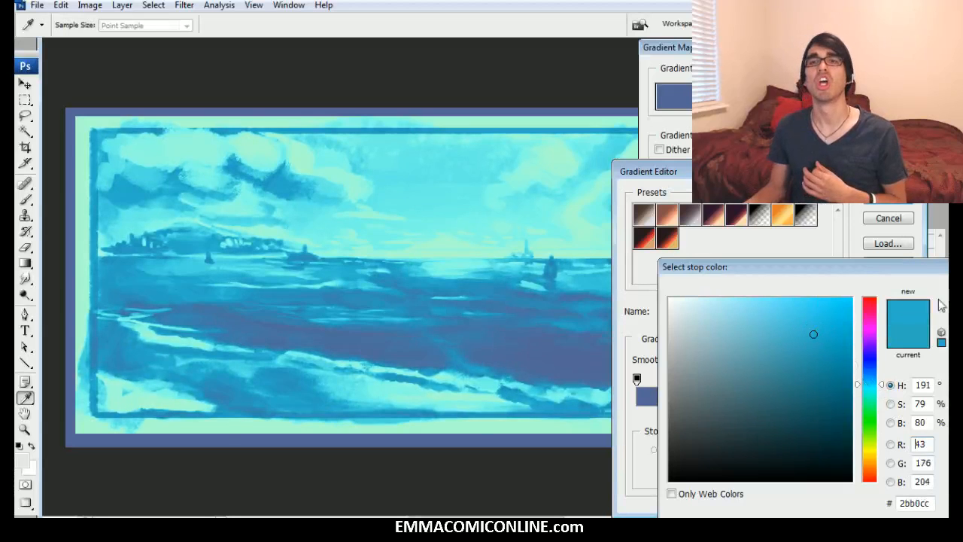
key(Return)
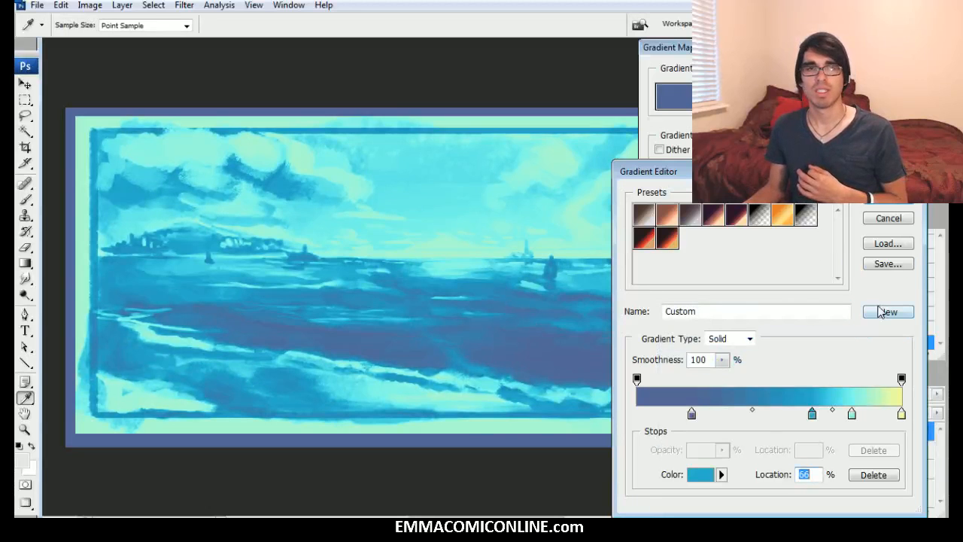
Step: Set the dark stop at 21% to a dark grey-teal, #486469, and apply the edited gradient map
click(691, 414)
click(700, 474)
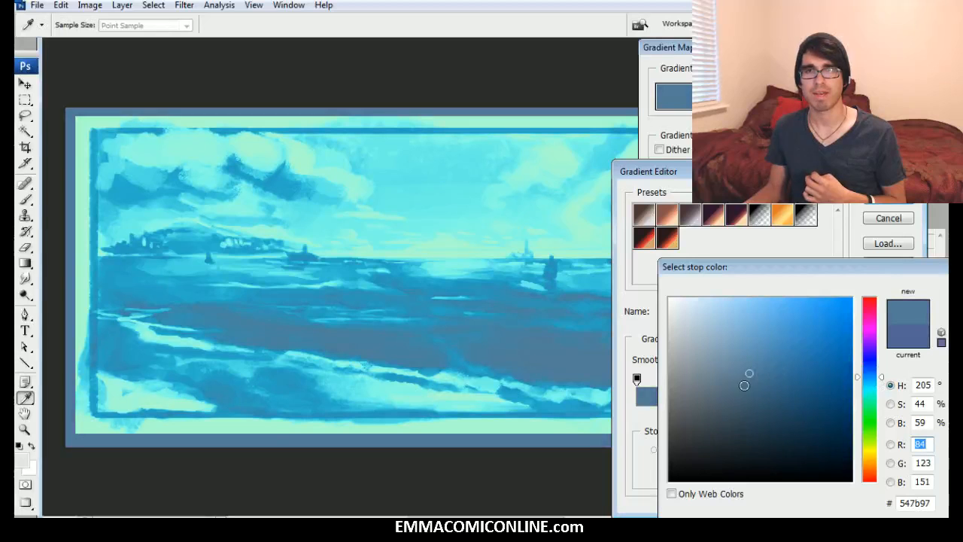
click(775, 373)
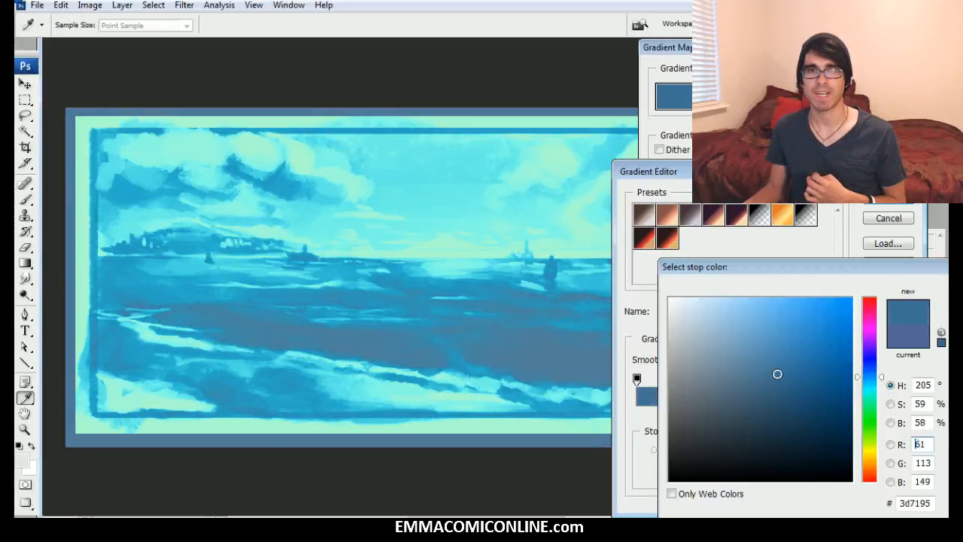
click(880, 391)
drag(885, 389, 884, 355)
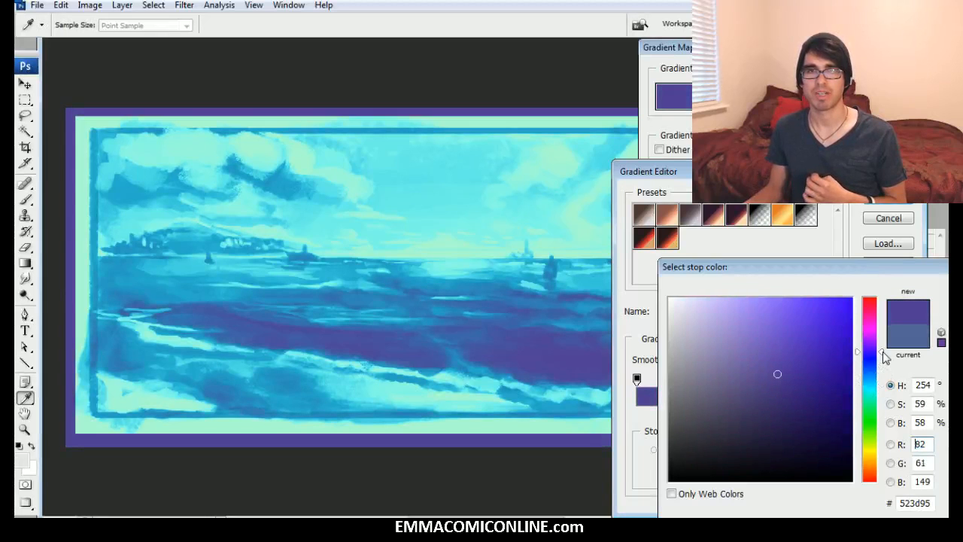
mouse_move(777, 374)
mouse_down()
mouse_move(750, 392)
mouse_move(733, 388)
mouse_up()
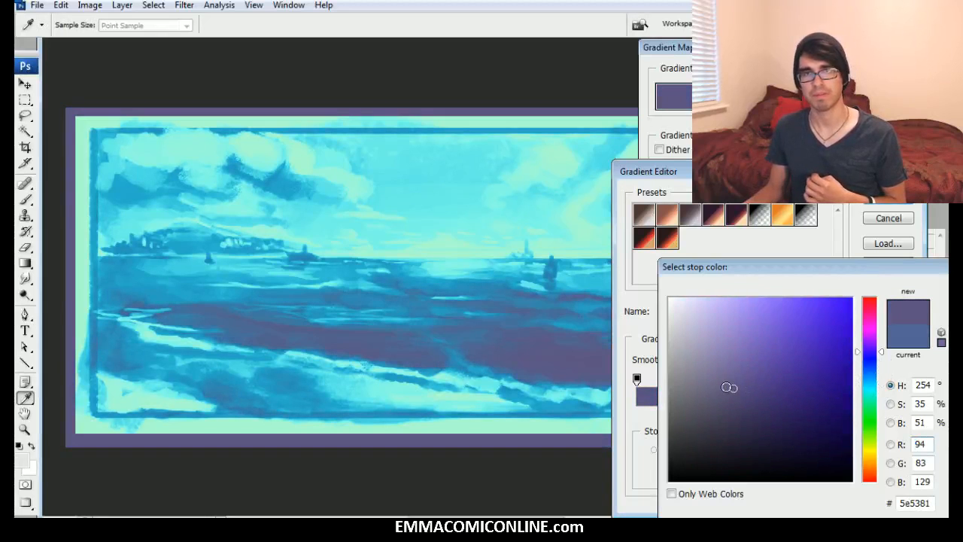
click(879, 385)
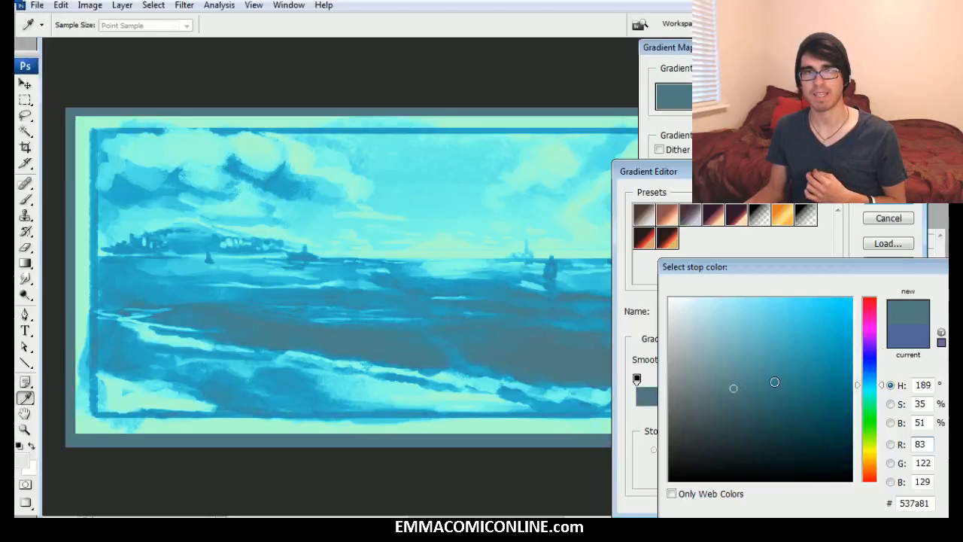
mouse_move(768, 388)
mouse_down()
mouse_move(735, 392)
mouse_move(726, 375)
mouse_move(730, 405)
mouse_up()
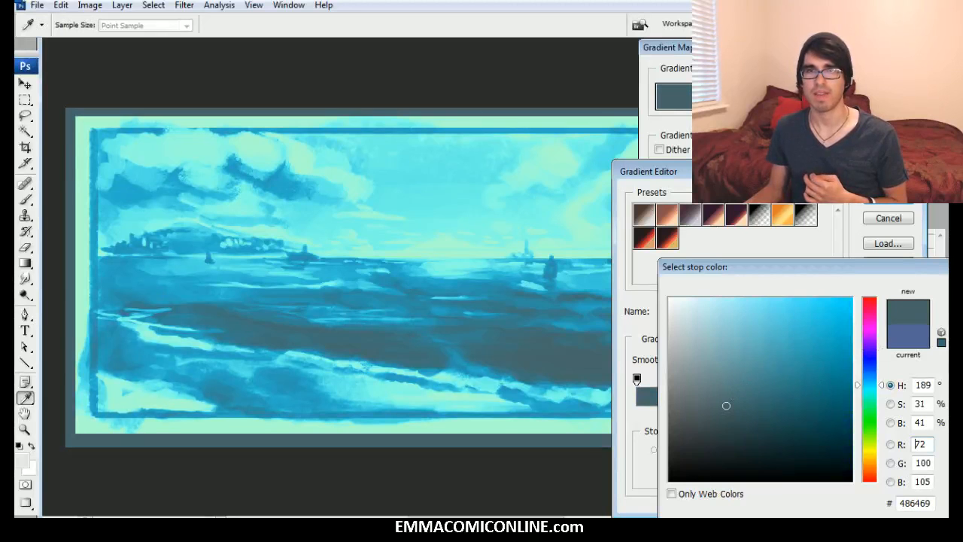
key(Return)
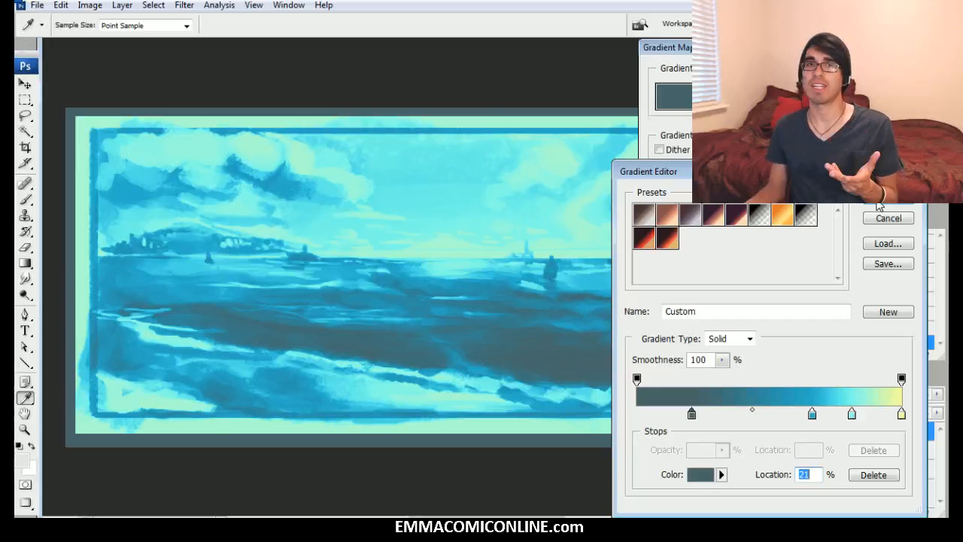
click(878, 205)
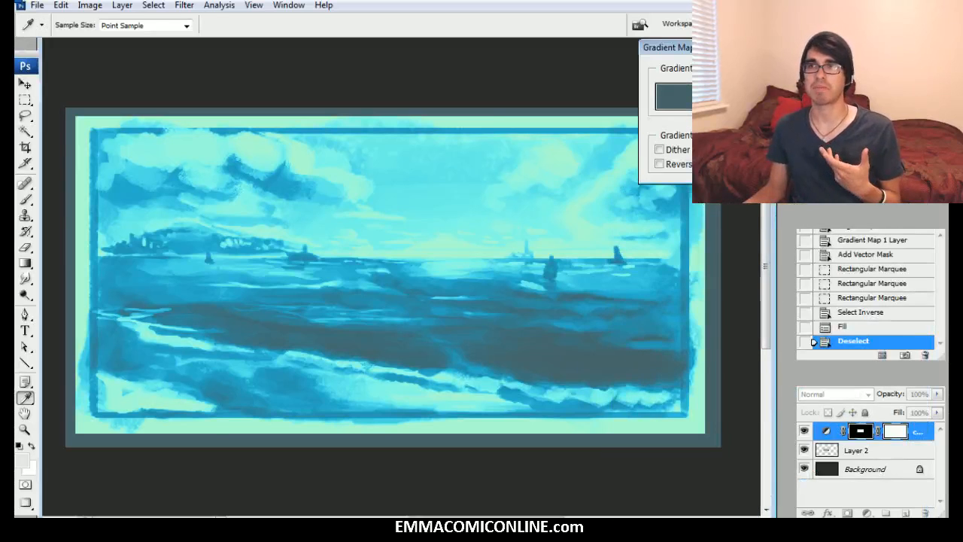
key(Return)
Step: Create a new layer named PAINT above the gradient map layer
key(l)
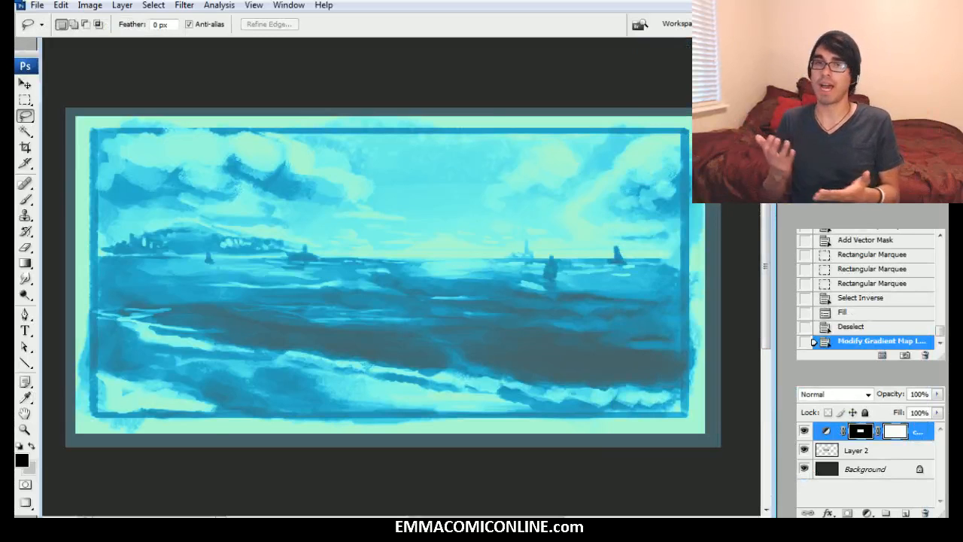
key(ctrl+shift+n)
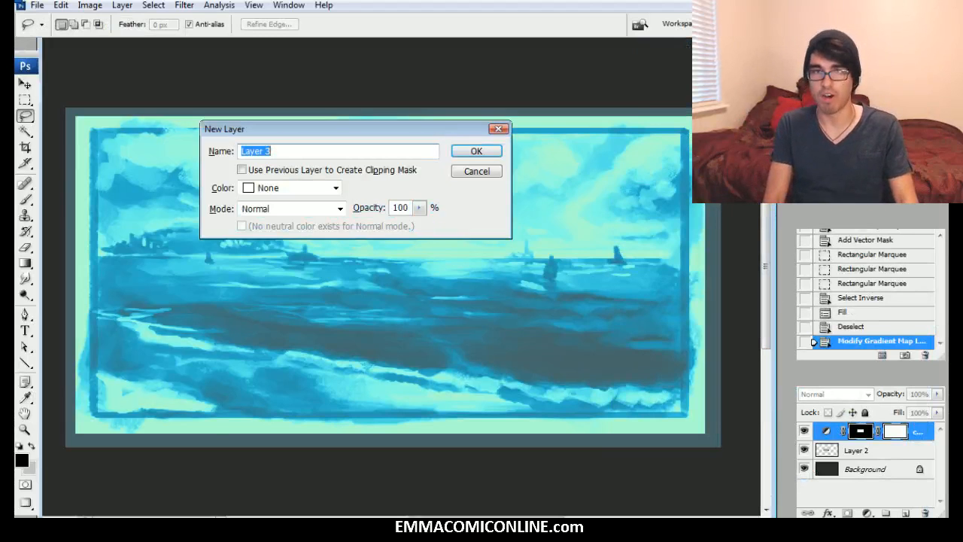
text(OAINT)
key(BackSpace)
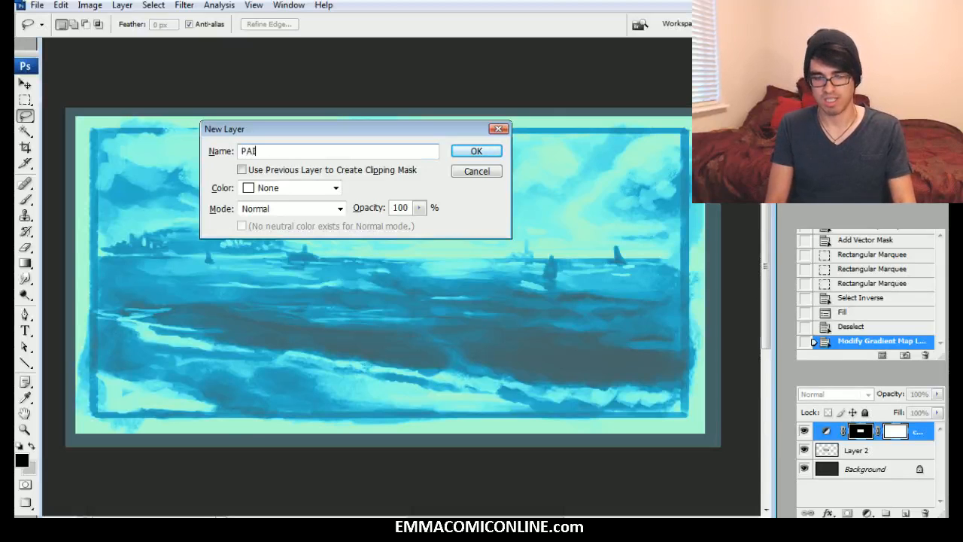
key(Return)
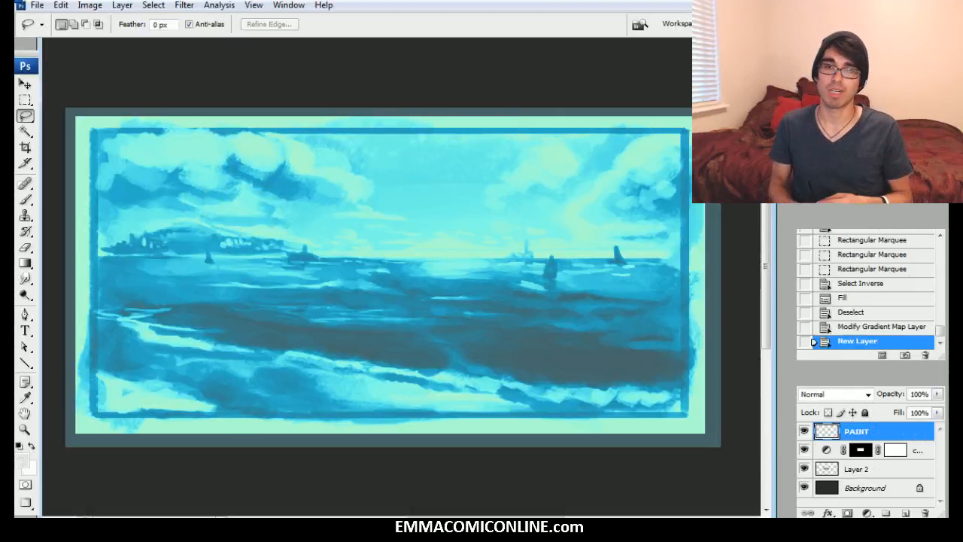
Step: Choose the CHALK brush at 75 px for painting on the PAINT layer
click(25, 200)
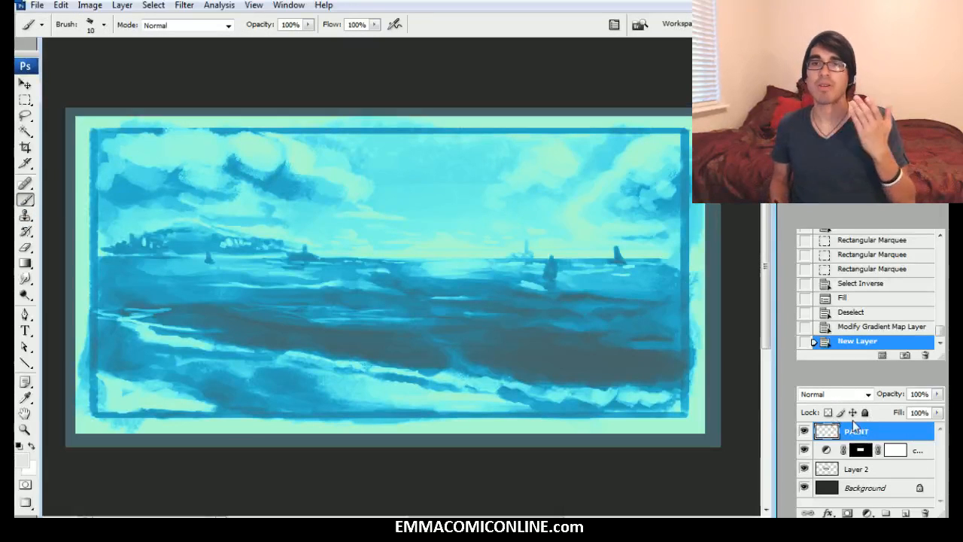
right_click(517, 238)
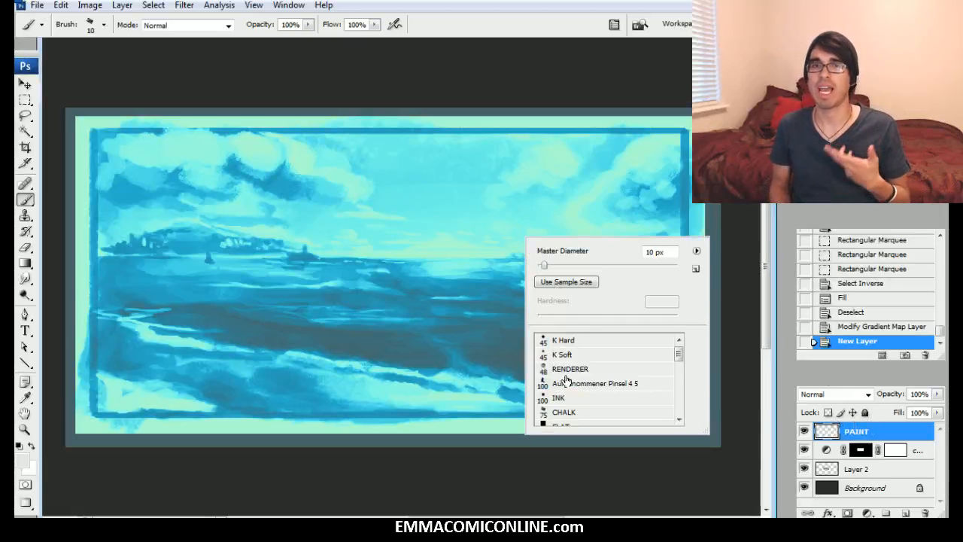
click(564, 411)
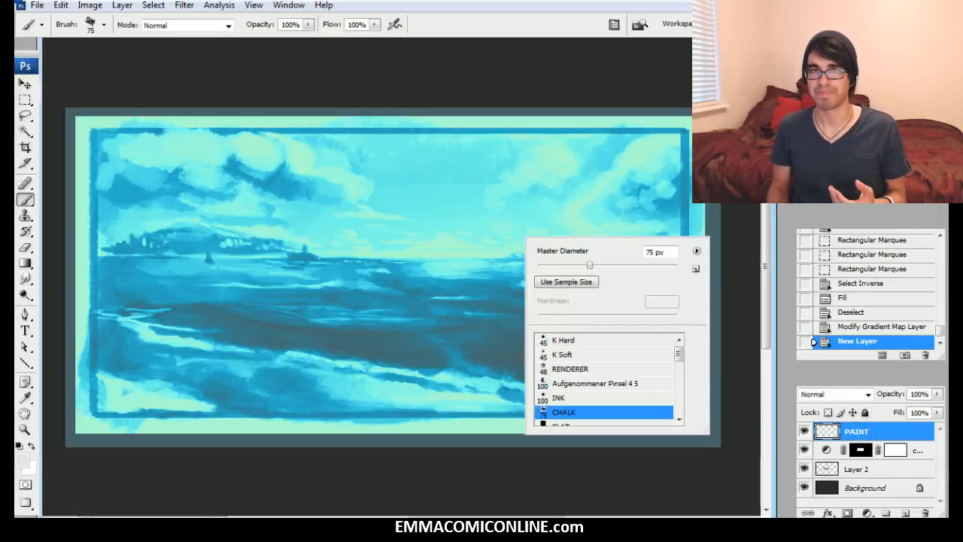
Step: Set the foreground color to a light sandy orange with a hue of 32°
drag(492, 195, 504, 183)
click(22, 462)
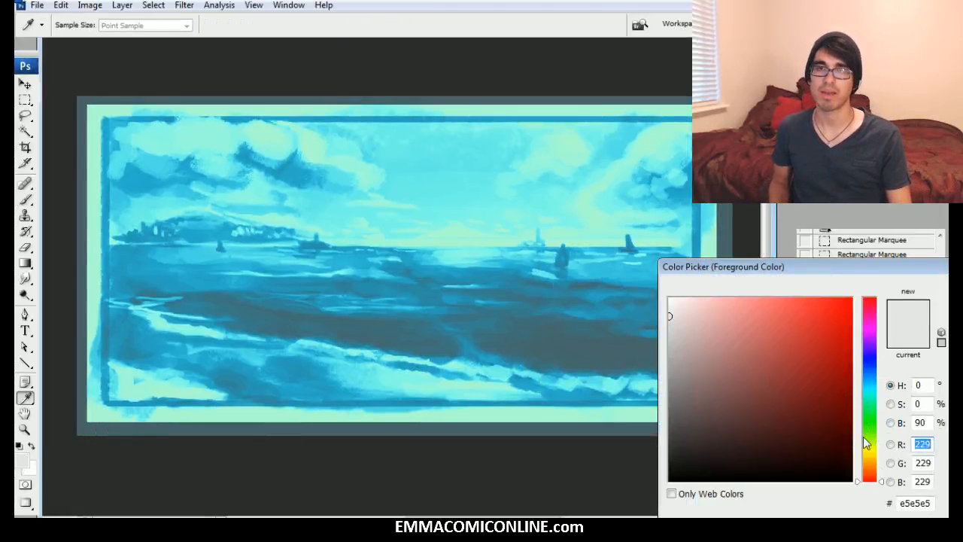
click(881, 473)
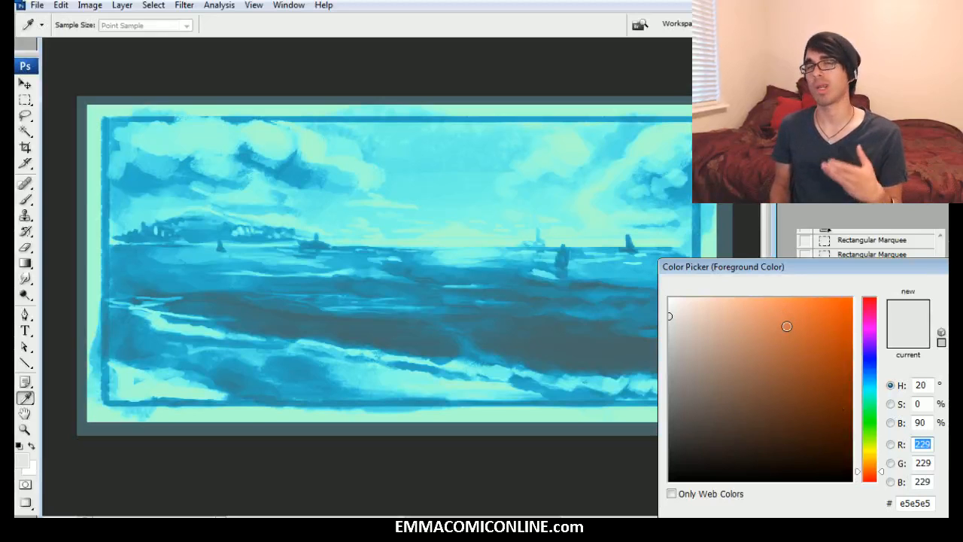
click(747, 304)
click(880, 465)
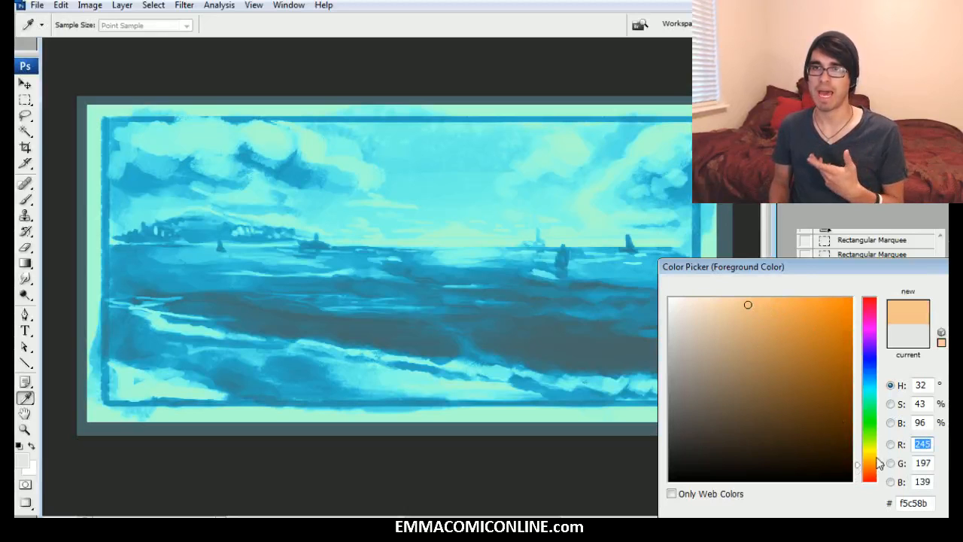
click(750, 306)
key(Return)
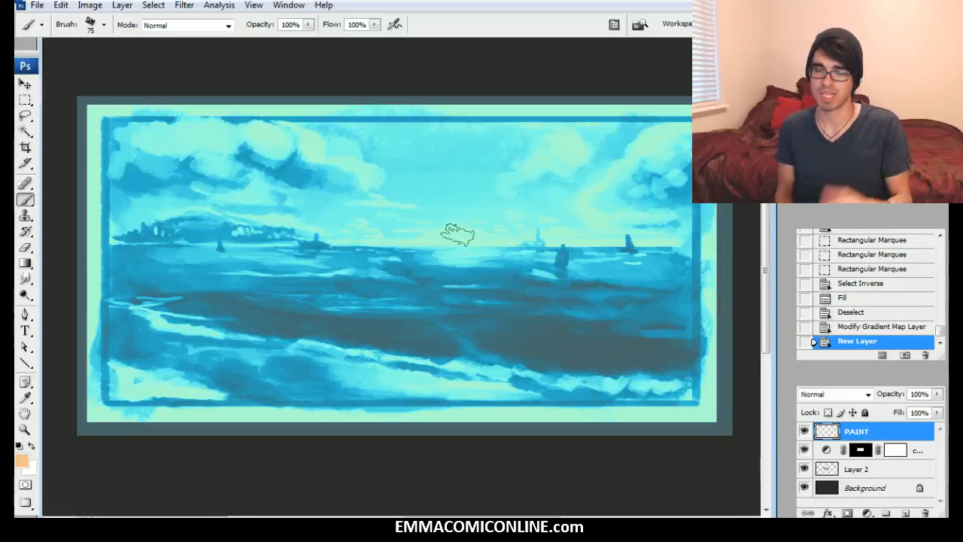
Step: Paint the sunlit sand in orange across the lower-left corner of the beach, enlarging the brush for the broader strokes
key(bracketright)
drag(121, 378, 189, 393)
drag(197, 394, 214, 398)
drag(115, 386, 148, 387)
drag(165, 390, 185, 393)
drag(197, 394, 208, 396)
key(bracketright)
key(bracketright)
key(bracketright)
drag(143, 371, 204, 389)
mouse_move(146, 373)
mouse_down()
mouse_move(205, 390)
mouse_move(216, 382)
mouse_up()
Step: Change the foreground color to a darker, muted grey-brown for the shaded sand
click(22, 464)
click(240, 382)
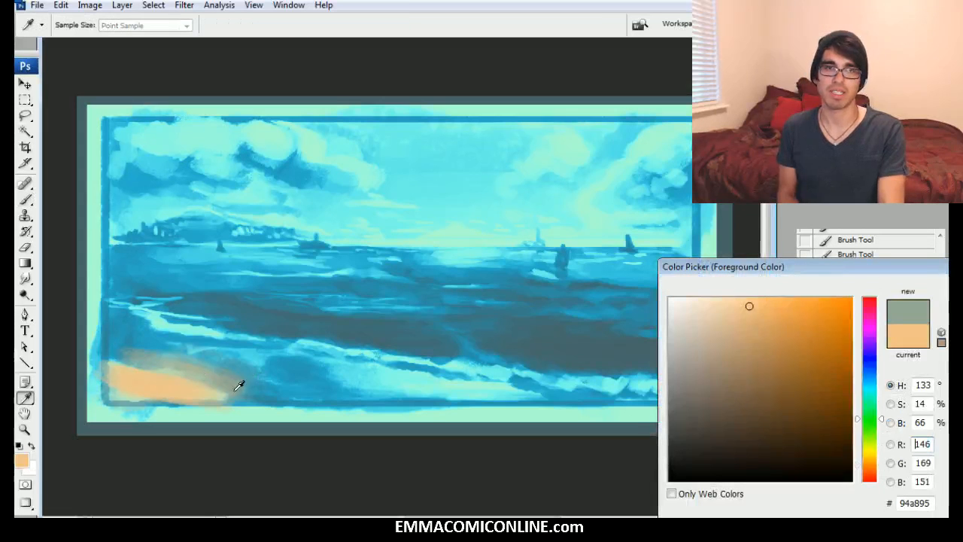
click(881, 464)
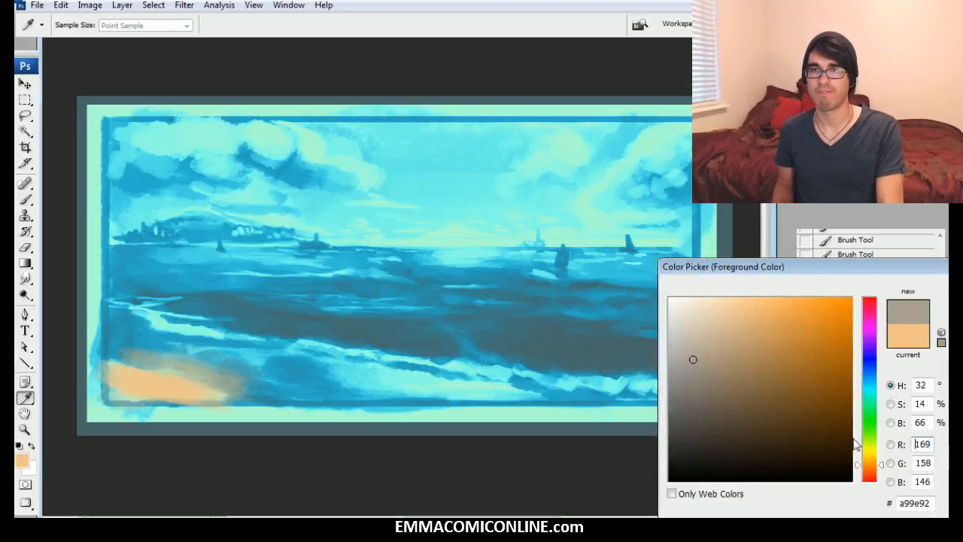
click(712, 383)
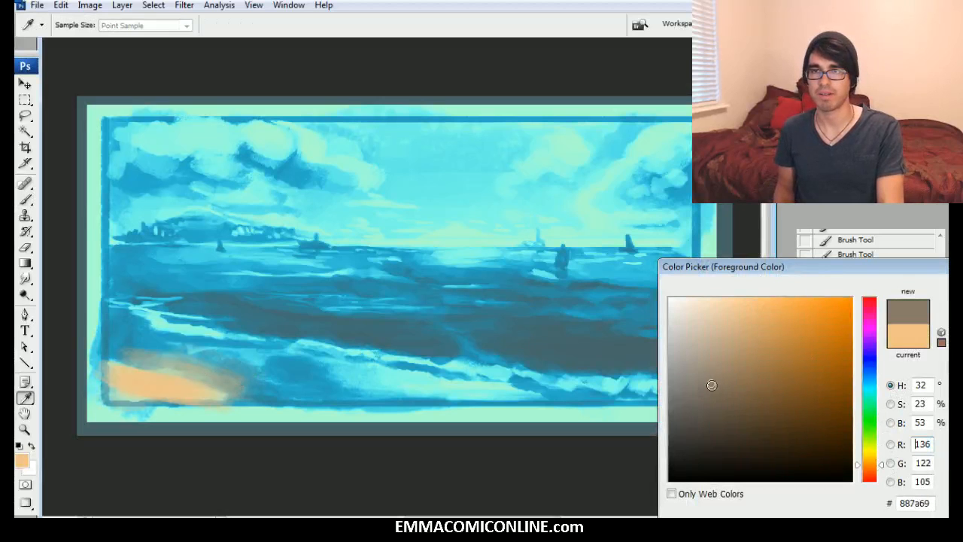
click(882, 471)
click(962, 294)
Step: Paint the shaded sand around and beside the orange patch up to the foam line, blending with a grey sampled from the beach
key(bracketleft)
key(bracketleft)
mouse_move(152, 357)
mouse_down()
mouse_move(263, 383)
mouse_move(252, 386)
mouse_move(241, 379)
mouse_move(280, 373)
mouse_move(274, 364)
mouse_move(264, 377)
mouse_move(141, 345)
mouse_move(195, 316)
mouse_move(281, 367)
mouse_move(276, 386)
mouse_move(327, 389)
mouse_move(257, 389)
mouse_up()
alt+click(301, 373)
mouse_move(202, 372)
mouse_down()
mouse_move(135, 369)
mouse_move(150, 344)
mouse_move(129, 340)
mouse_move(199, 340)
mouse_up()
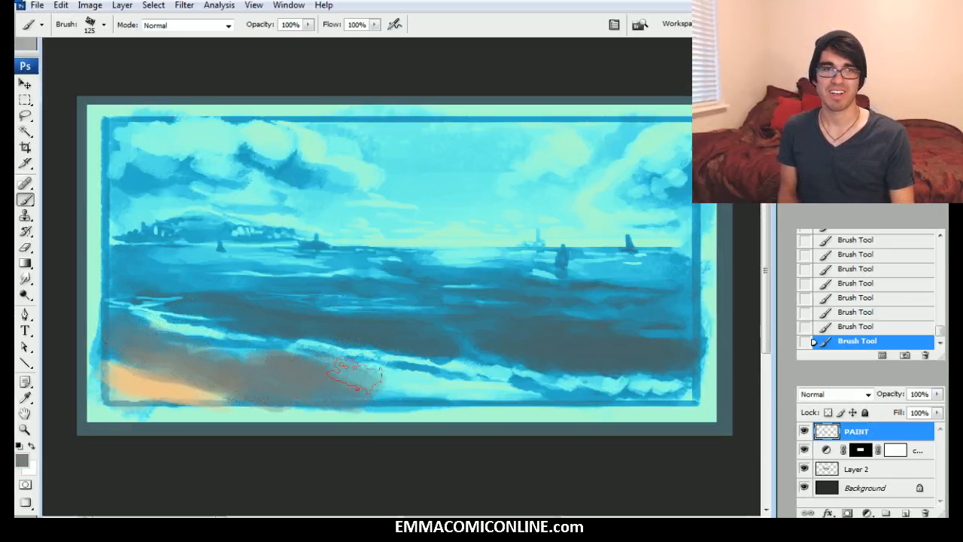
drag(366, 391, 338, 382)
Step: Sample the sand color, lighten it to #ebd2ab, and paint highlights into the beach's lower-left corner
alt+click(191, 402)
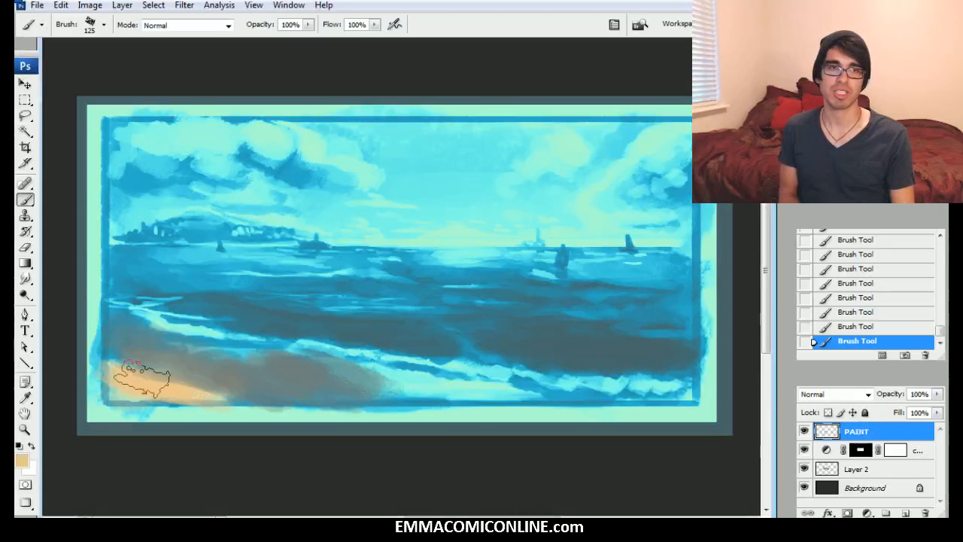
click(26, 461)
click(719, 312)
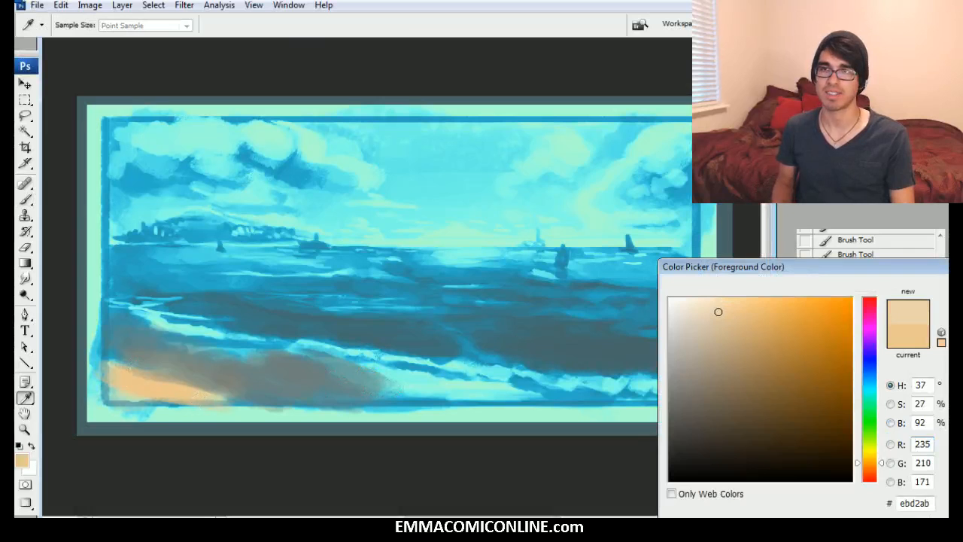
key(Return)
drag(115, 398, 134, 393)
key(bracketright)
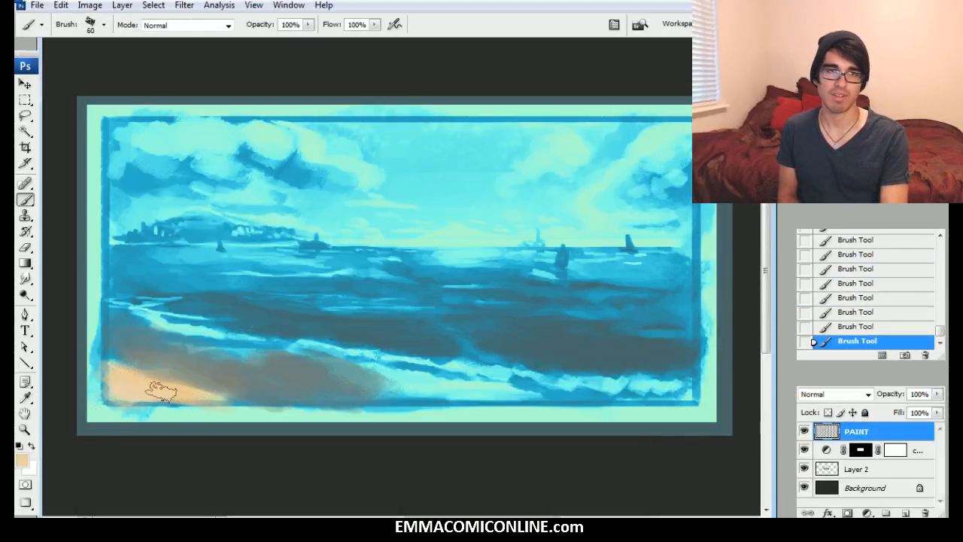
Step: Set the foreground color to pale yellow #f4dfad and brighten the lit sand in the lower-left corner, ending with a 125 px brush
click(24, 461)
click(721, 304)
drag(883, 464, 884, 458)
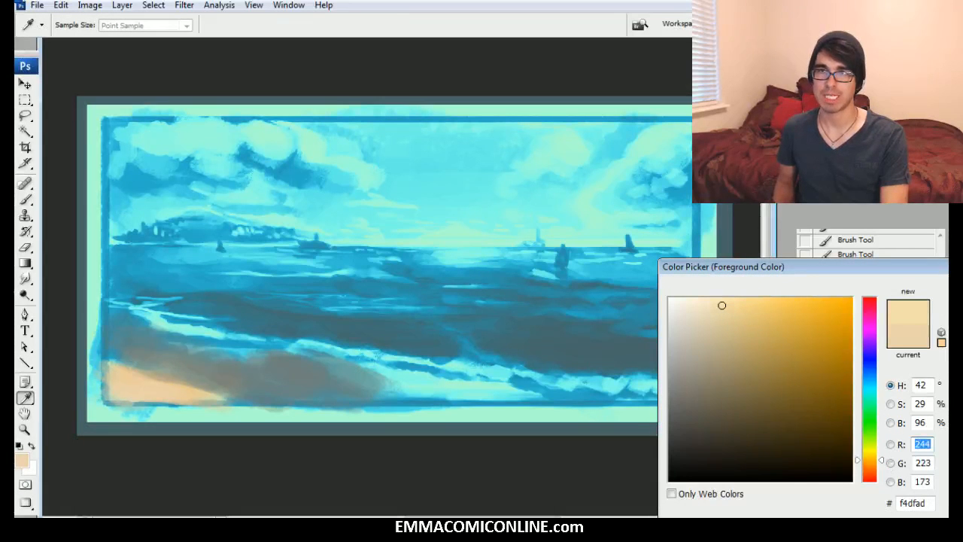
key(b)
key(Return)
key(bracketright)
key(bracketright)
key(bracketright)
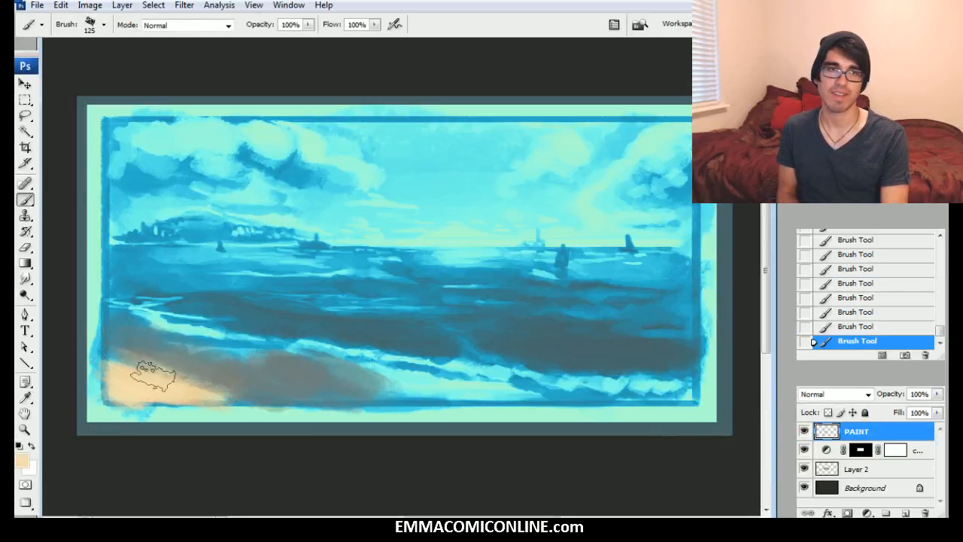
Step: Soften the upper edge of the bright sand with a sampled tan and a 100 px brush
key(bracketleft)
alt+click(196, 378)
drag(196, 377, 146, 362)
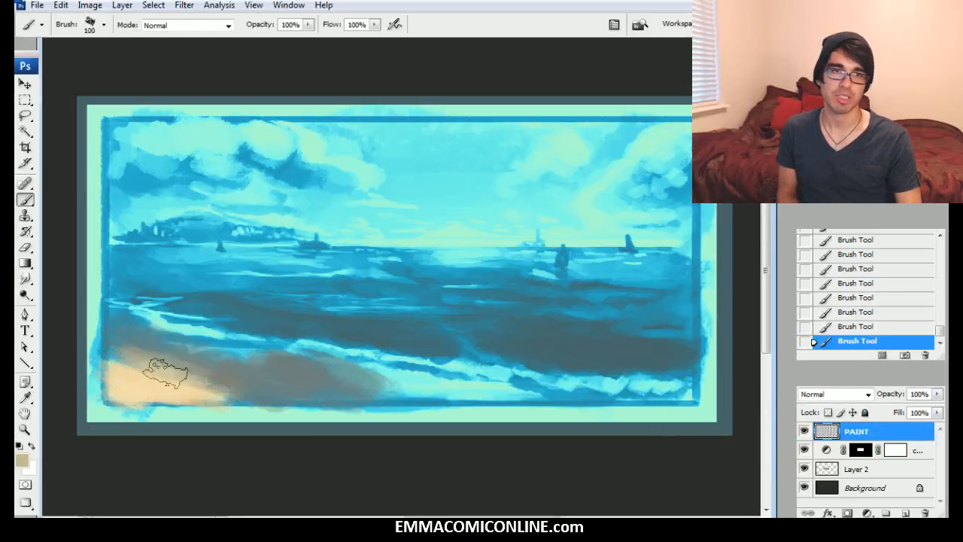
Step: Carry sampled sand tones rightward along the beach over the light turquoise area beneath the foam
alt+click(254, 377)
mouse_move(264, 382)
mouse_down()
mouse_move(268, 355)
mouse_move(327, 353)
mouse_move(306, 376)
mouse_move(294, 367)
mouse_move(301, 389)
mouse_move(408, 381)
mouse_move(365, 379)
mouse_move(440, 386)
mouse_move(447, 358)
mouse_move(397, 380)
mouse_move(526, 388)
mouse_up()
alt+click(325, 380)
alt+click(410, 384)
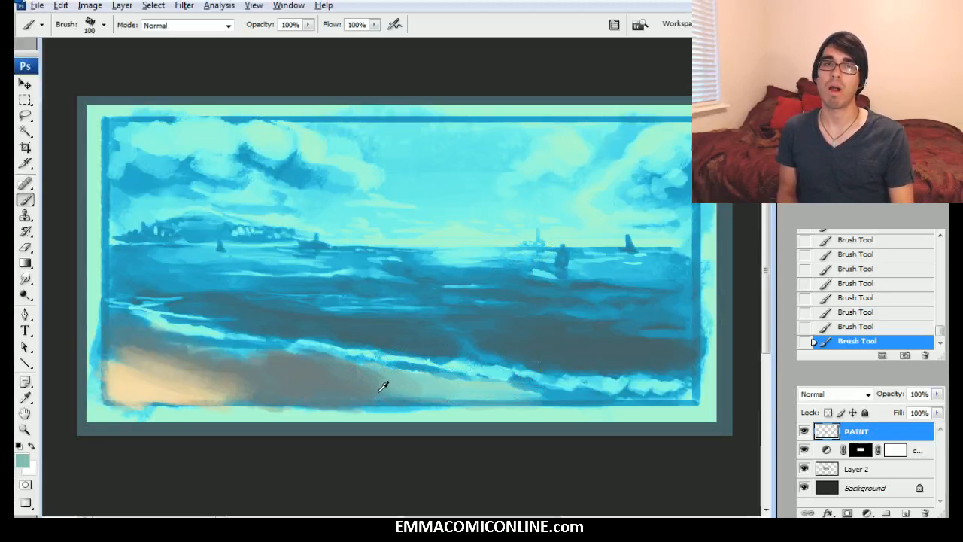
mouse_move(382, 380)
mouse_down()
mouse_move(455, 380)
mouse_move(416, 384)
mouse_move(515, 397)
mouse_up()
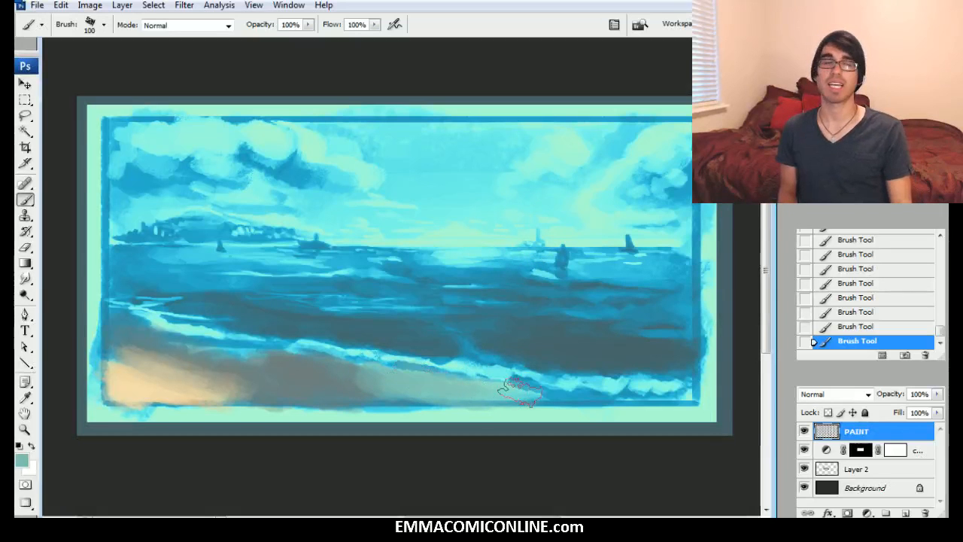
Step: Sample the mid-beach grey, shift its hue to a warm brown, and blend it into the middle of the beach at 80 px
alt+click(363, 397)
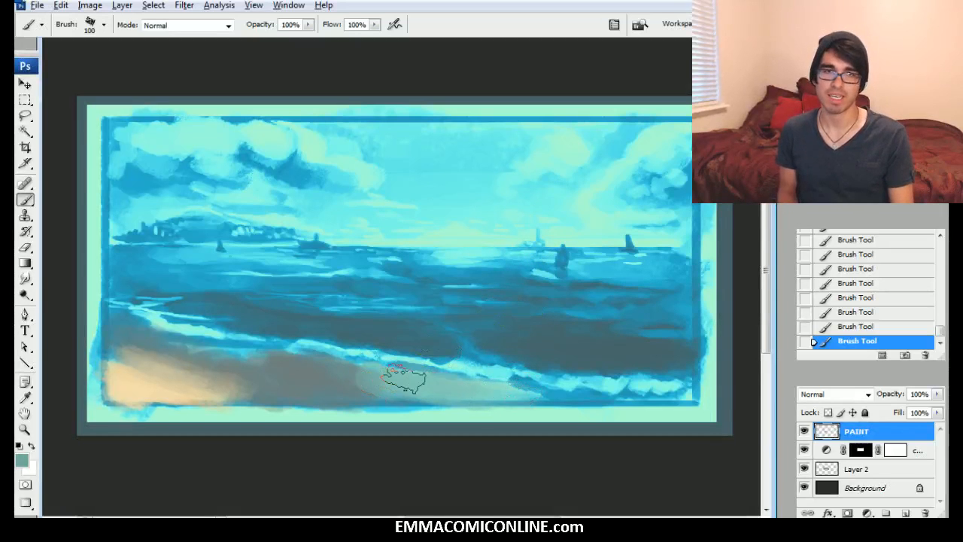
click(26, 463)
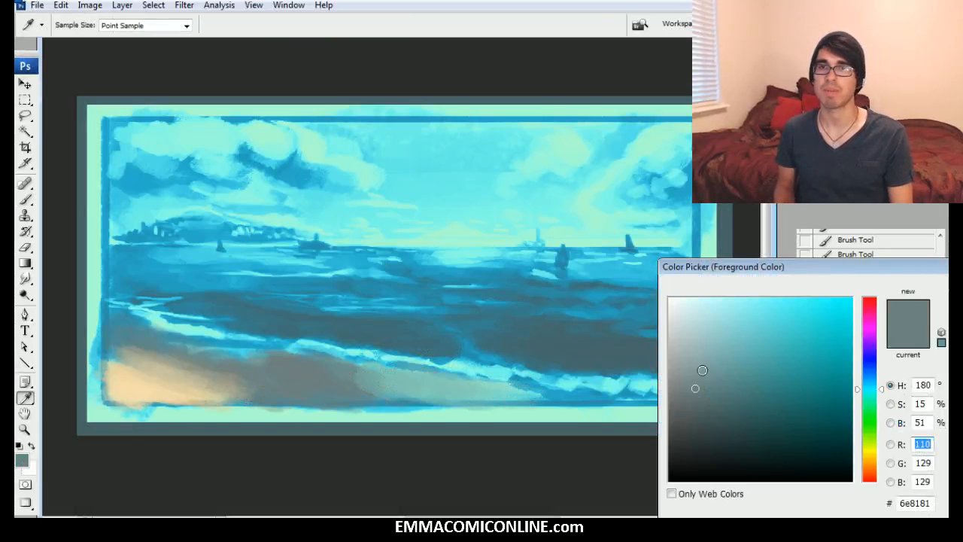
click(881, 467)
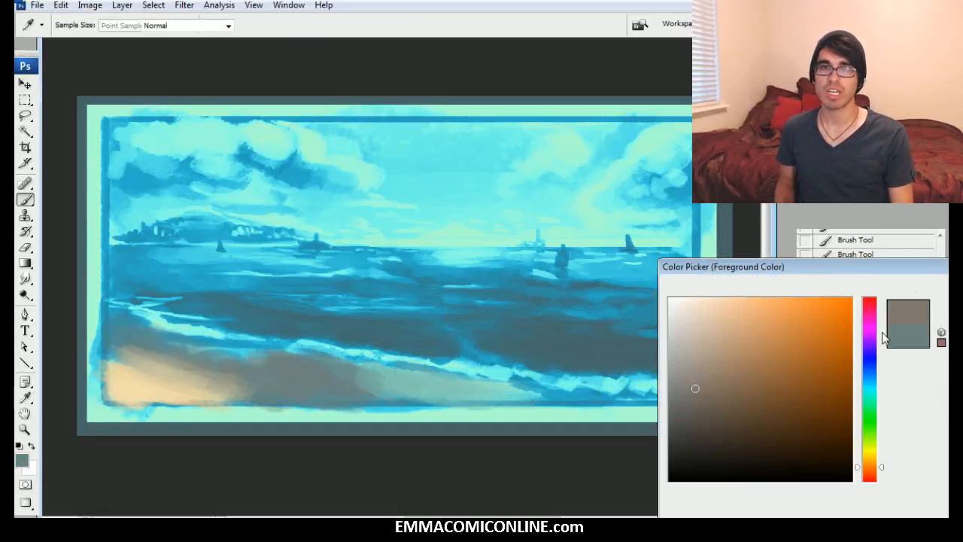
key(Return)
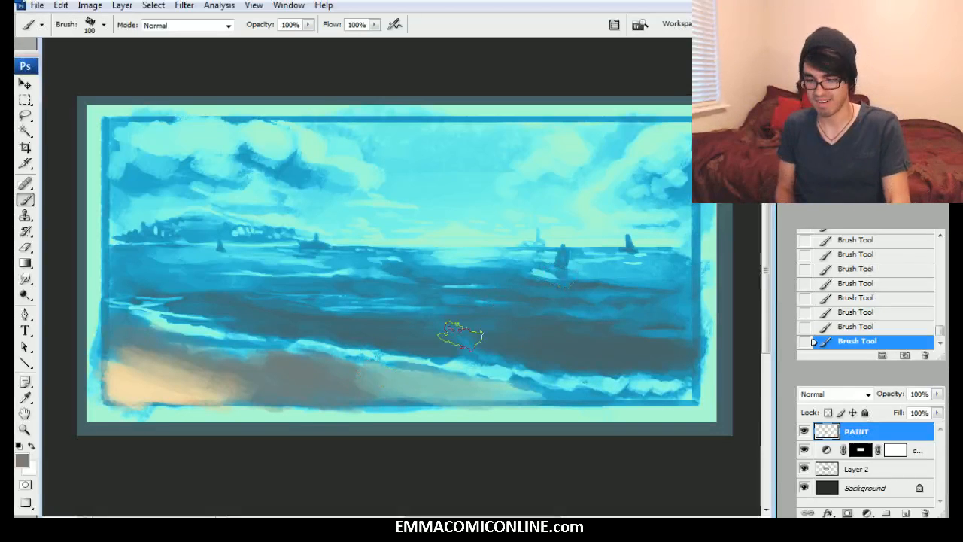
key(bracketleft)
key(bracketleft)
mouse_move(377, 380)
mouse_down()
mouse_move(352, 380)
mouse_move(384, 385)
mouse_up()
Step: Extend the beach with a sampled sand tone toward its right end beneath the breaking wave, and reduce the brush to 70 px
alt+click(432, 387)
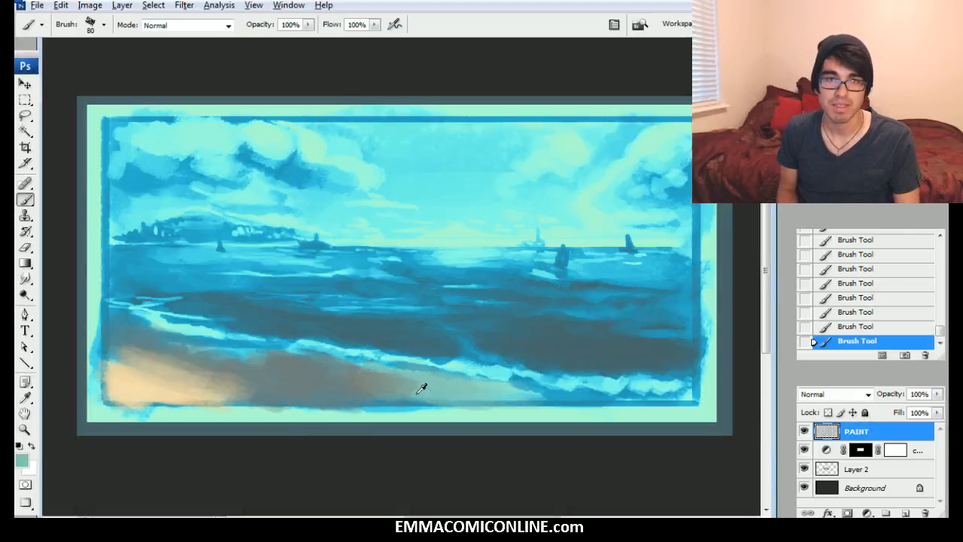
mouse_move(536, 390)
mouse_down()
mouse_move(585, 397)
mouse_move(509, 390)
mouse_up()
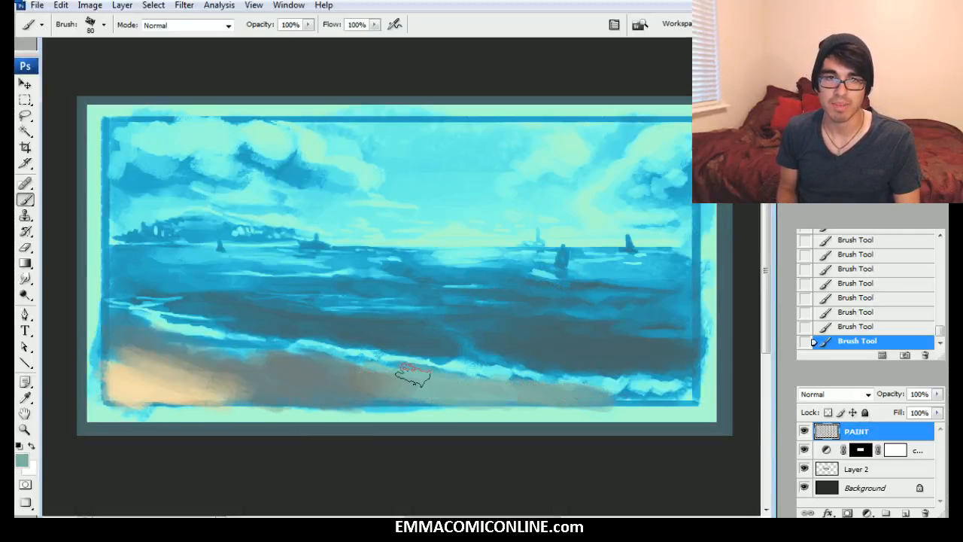
key(bracketleft)
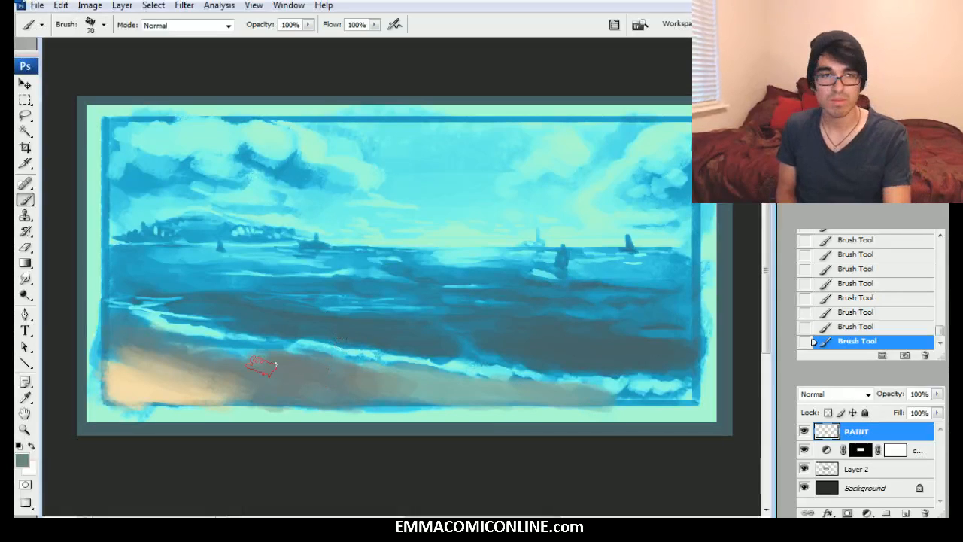
Step: Set the foreground color to a dark blue-grey, about #4c5d62, and paint the thin shadow along the foam's lower edge at 35 px
click(26, 461)
click(709, 410)
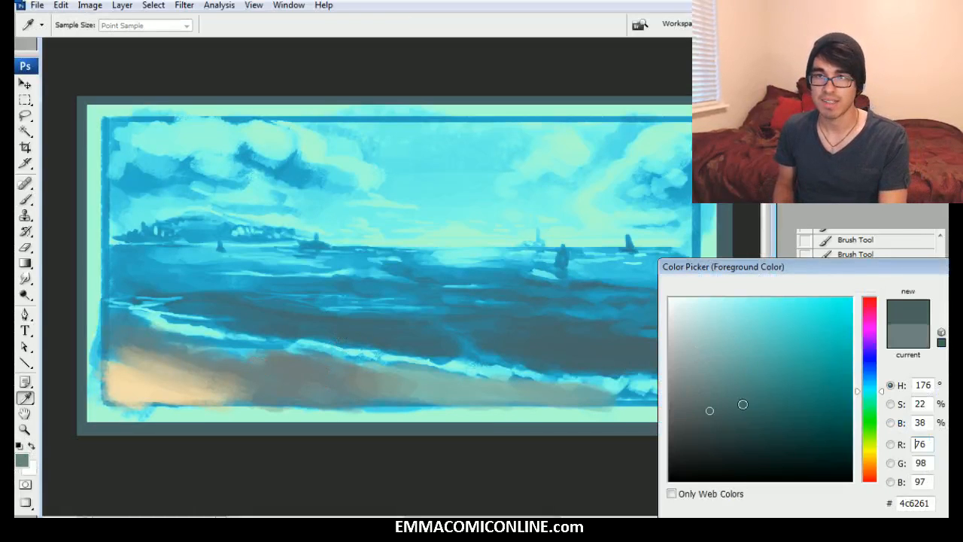
drag(883, 392, 857, 376)
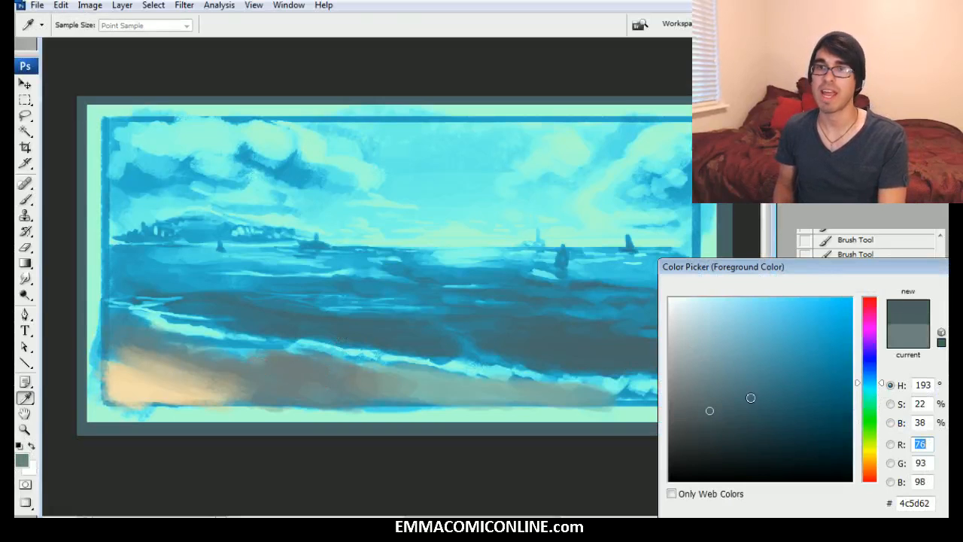
key(Return)
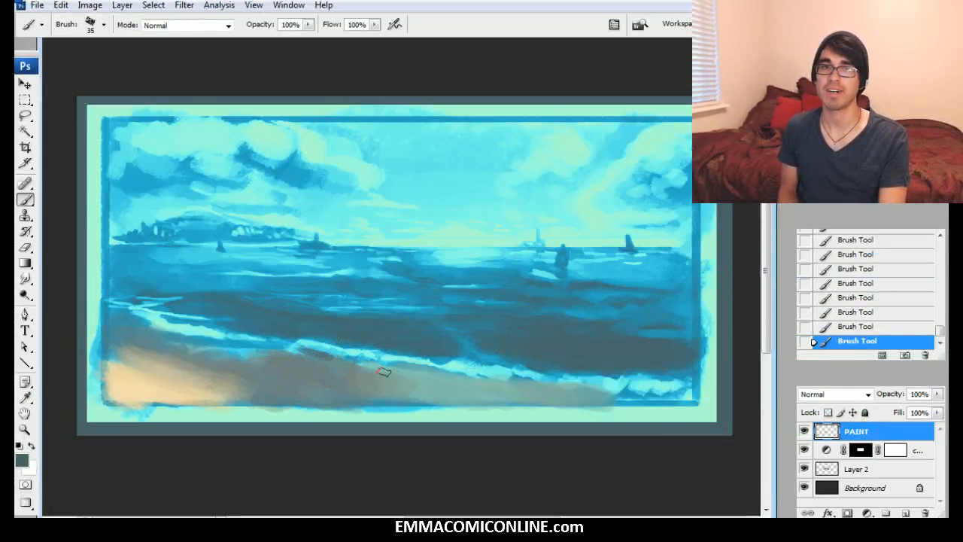
drag(346, 362, 402, 366)
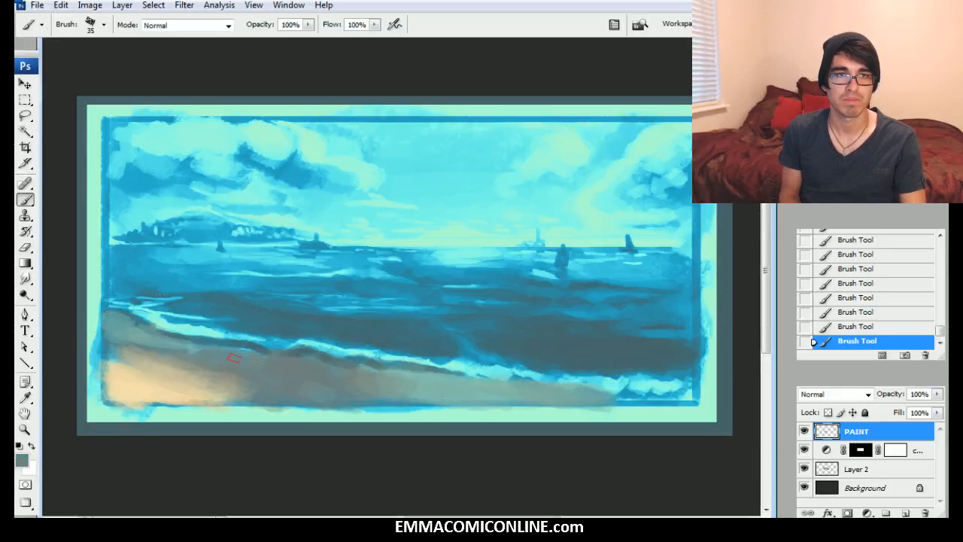
Step: Sample sand tones from the beach, enlarge the brush to 80 px, and blend warmer sand across the lower middle of the beach
alt+click(162, 344)
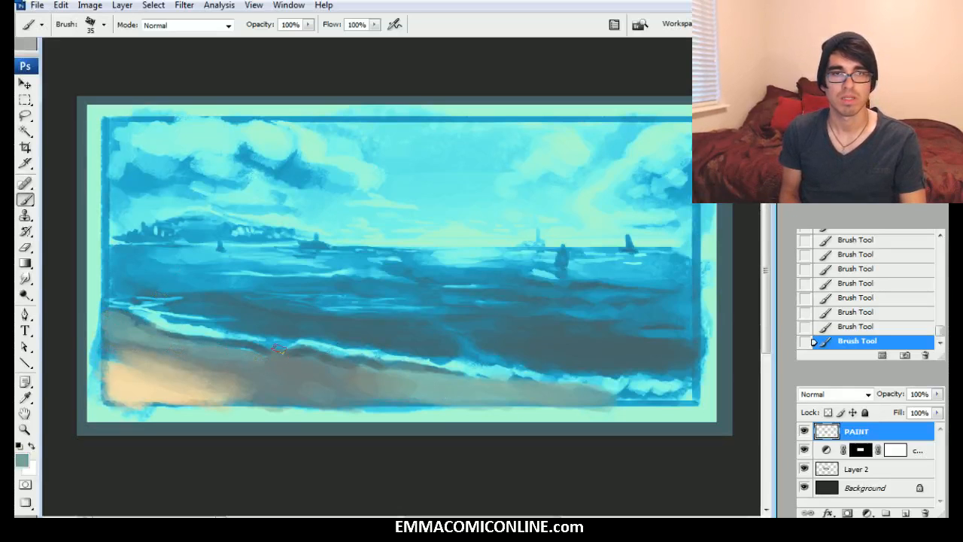
alt+click(233, 396)
key(bracketright)
key(bracketright)
key(bracketright)
key(bracketright)
key(bracketright)
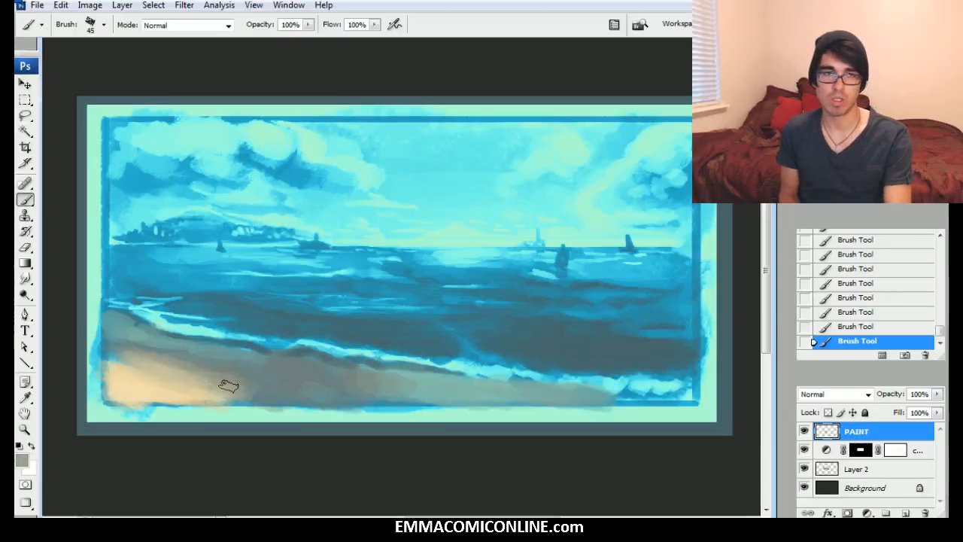
mouse_move(238, 391)
mouse_down()
mouse_move(368, 394)
mouse_move(318, 394)
mouse_move(312, 382)
mouse_up()
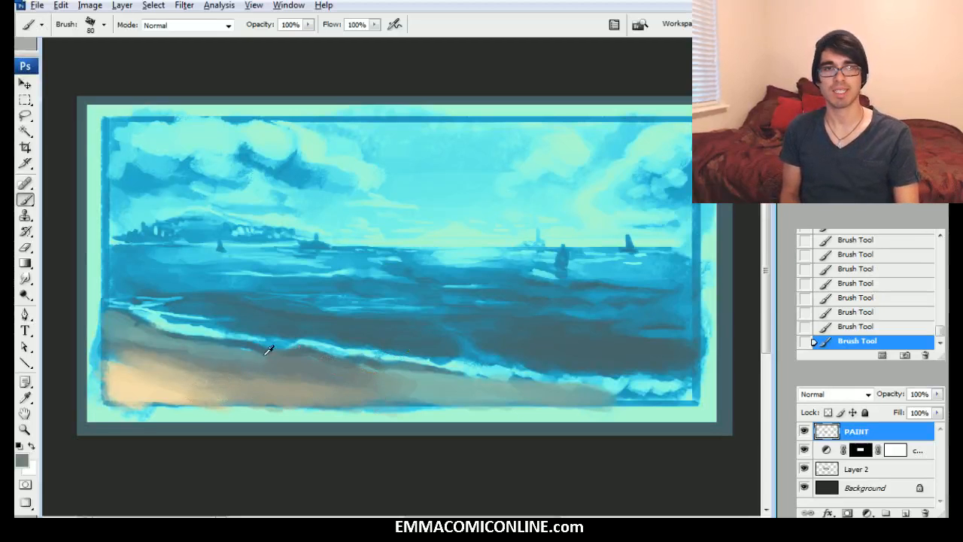
Step: Sample a blue from the water and shift the foreground color to a green-teal
key(bracketleft)
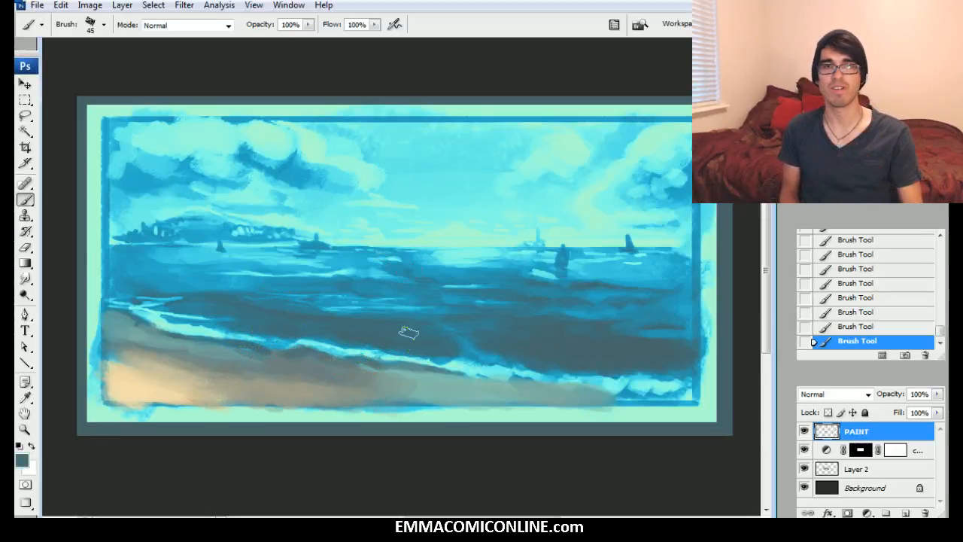
alt+click(332, 315)
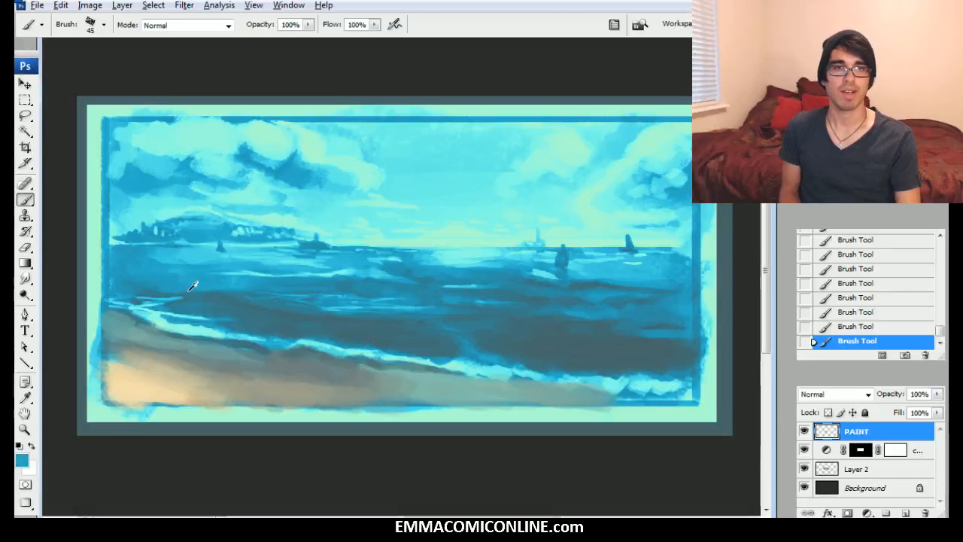
click(22, 461)
click(881, 401)
click(797, 334)
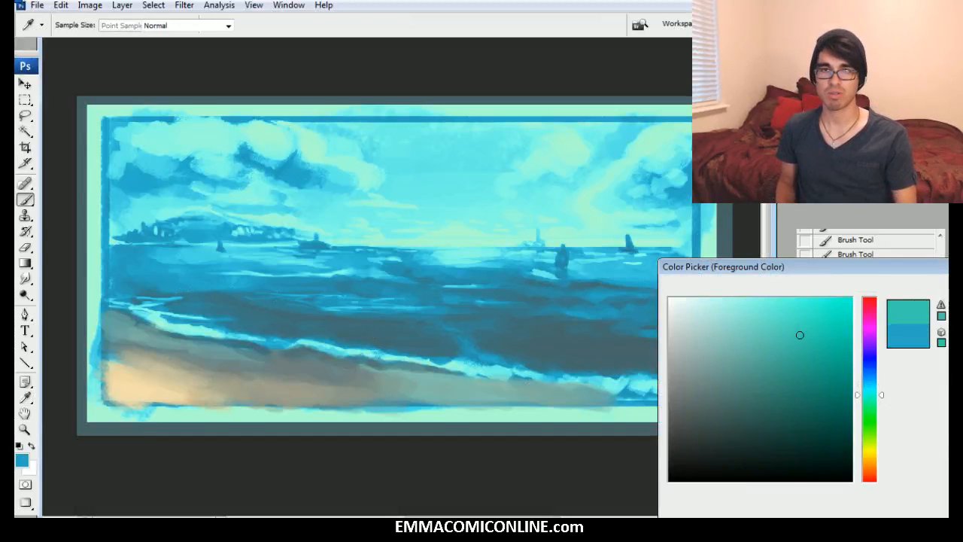
key(Return)
Step: Glaze green-teal patches over the water at the left and right sides of the sea, ending with a 90 px brush
key(bracketright)
key(bracketright)
key(bracketright)
drag(137, 281, 227, 287)
key(bracketleft)
key(bracketleft)
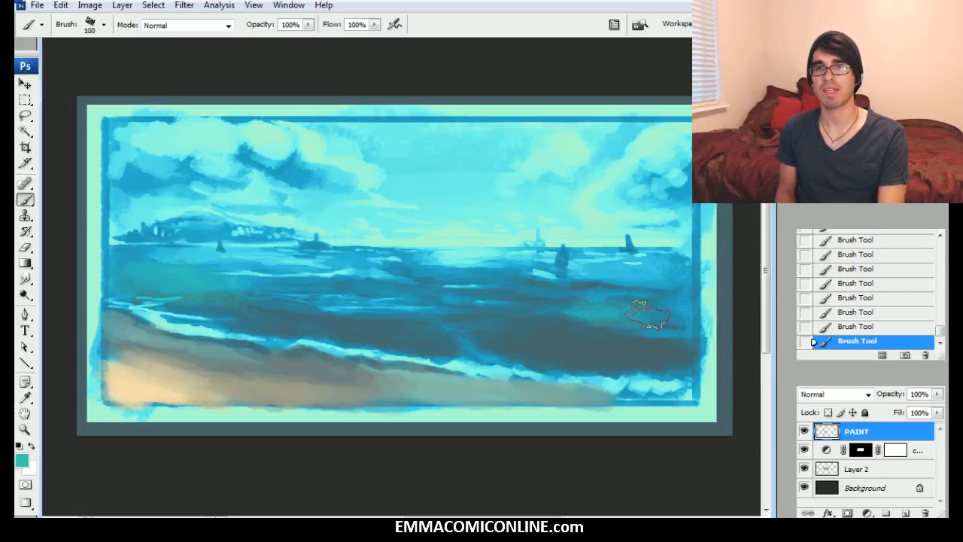
key(bracketleft)
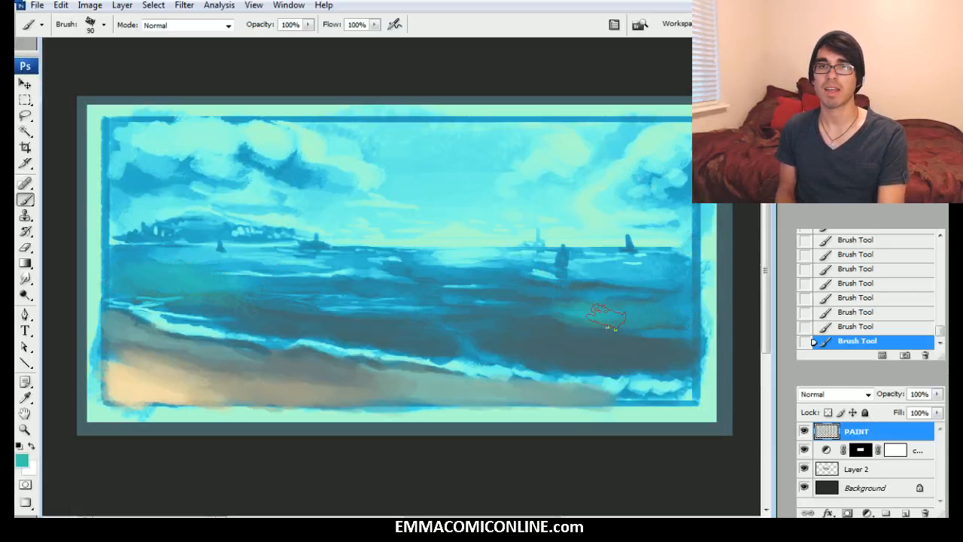
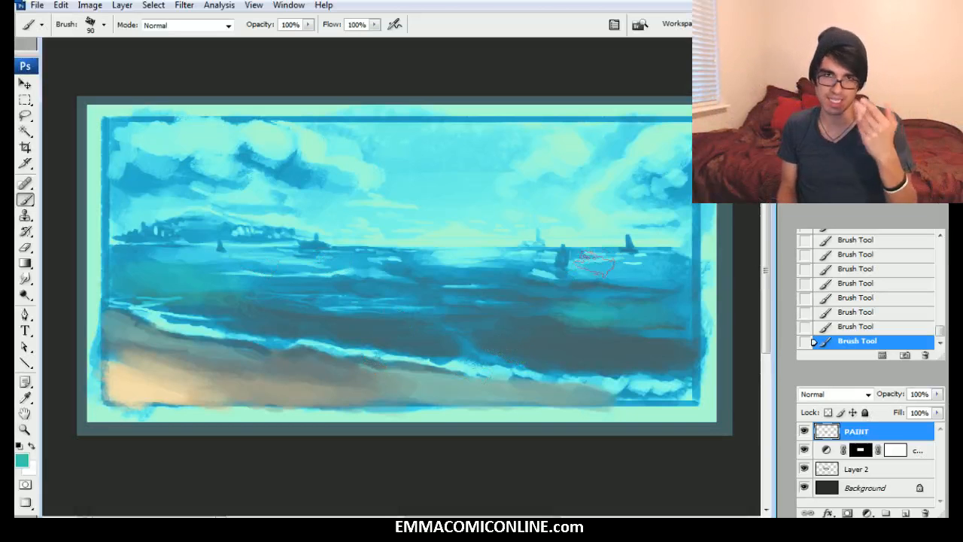
Step: Brush green-teal over the dark water at the right with a 60 px brush, enlarging it to glaze the water below the sailboats
key(bracketleft)
key(bracketleft)
key(bracketleft)
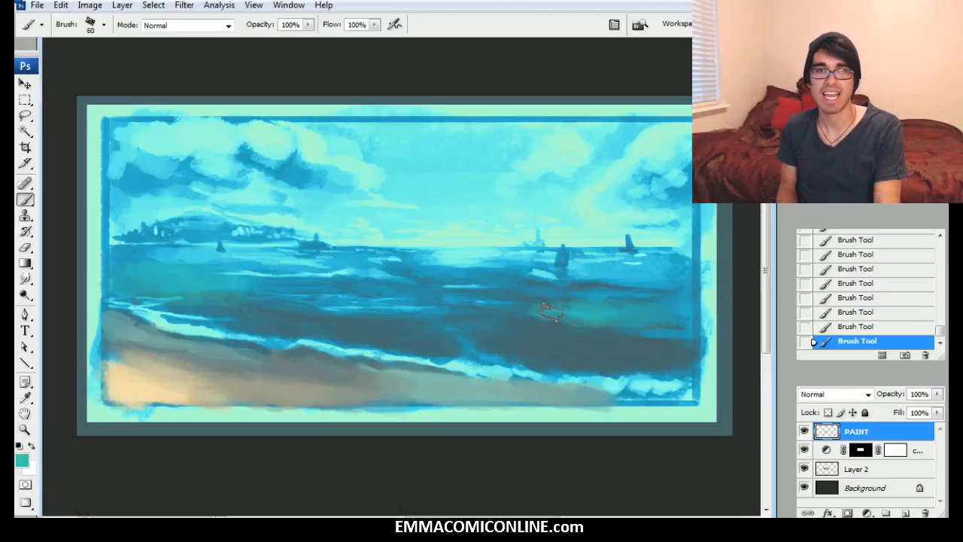
drag(606, 312, 660, 311)
key(bracketright)
key(bracketright)
key(bracketright)
drag(597, 283, 634, 271)
Step: Enlarge the brush to 125 px and glaze green-teal across the left and middle of the sea, ending at 90 px
key(bracketright)
key(bracketright)
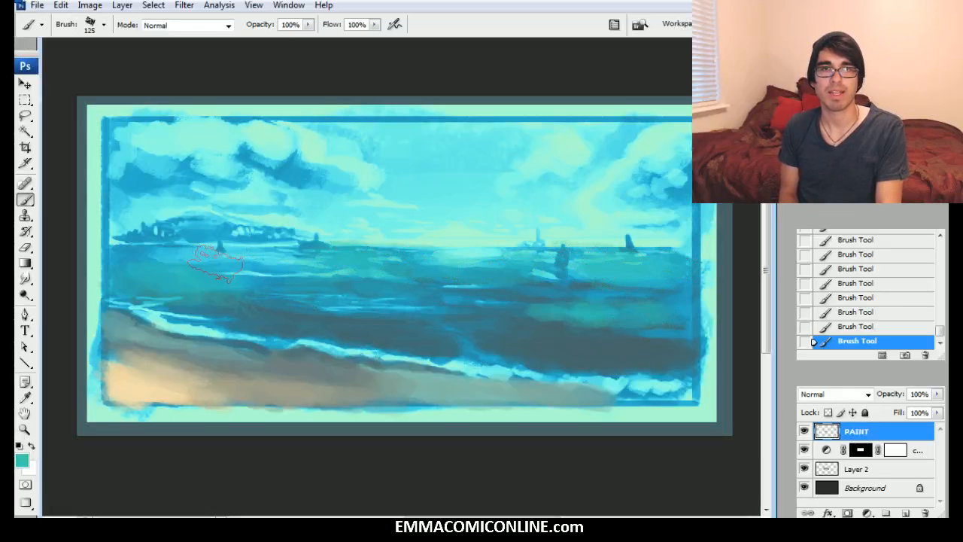
drag(295, 277, 361, 289)
key(bracketleft)
key(bracketleft)
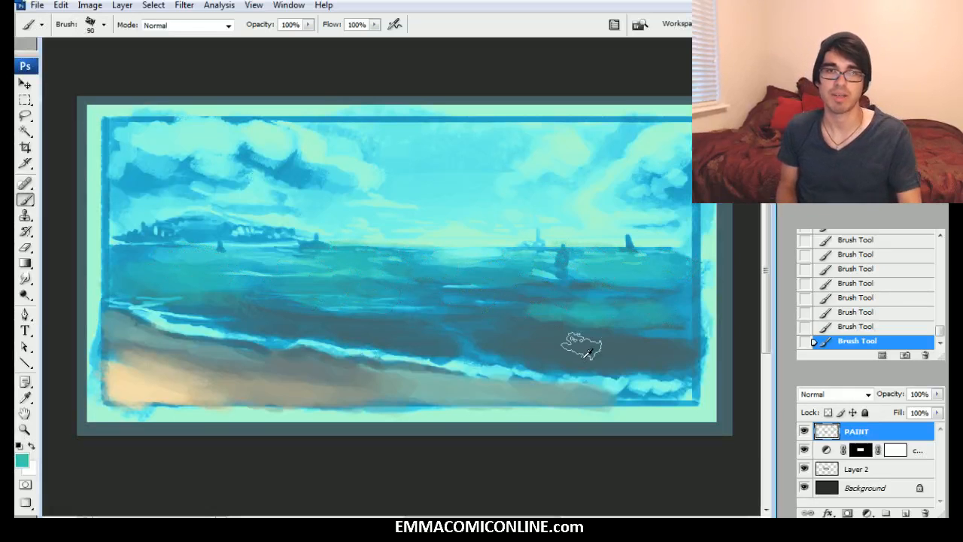
Step: Sample the dark water above the foam and shift the foreground color to a muted grey, about #626a6c
alt+click(581, 346)
click(27, 461)
click(704, 407)
key(Return)
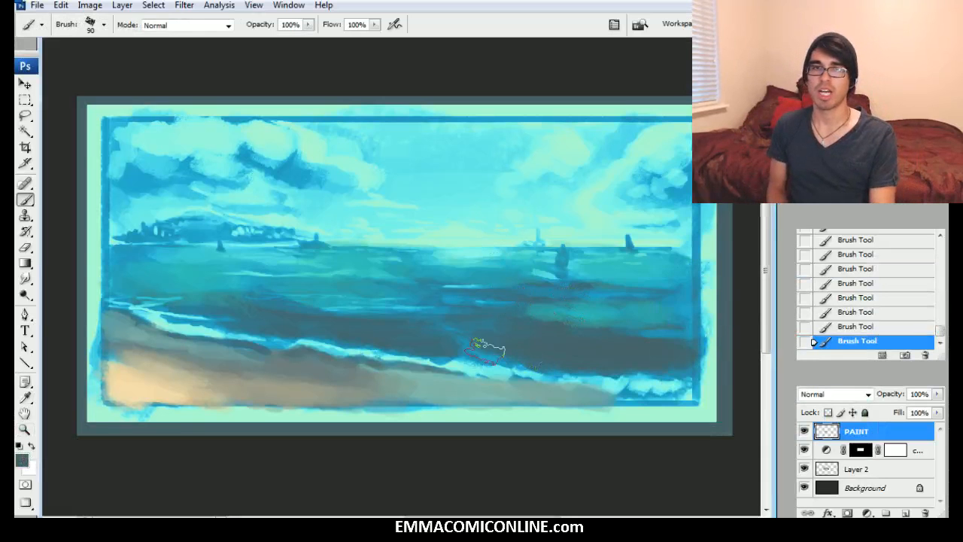
key(bracketright)
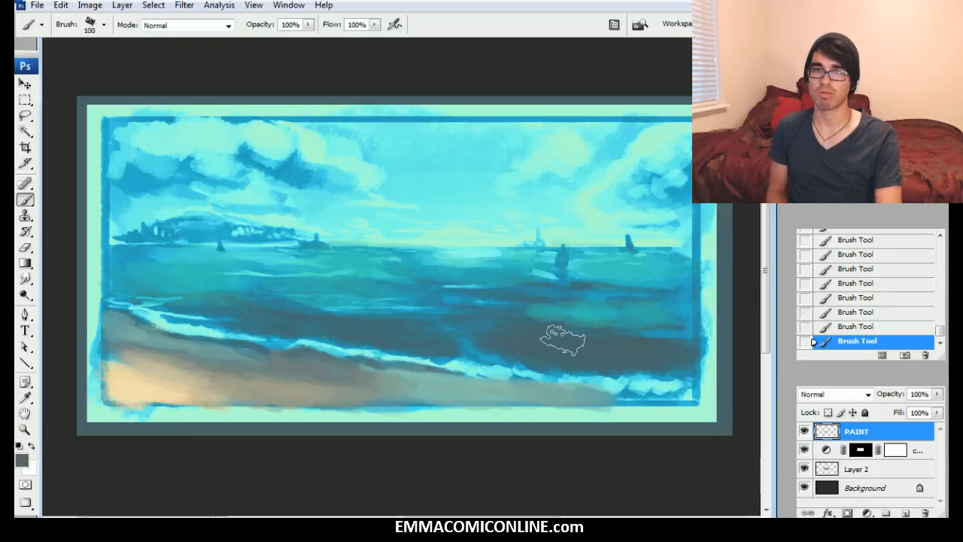
click(21, 460)
click(693, 404)
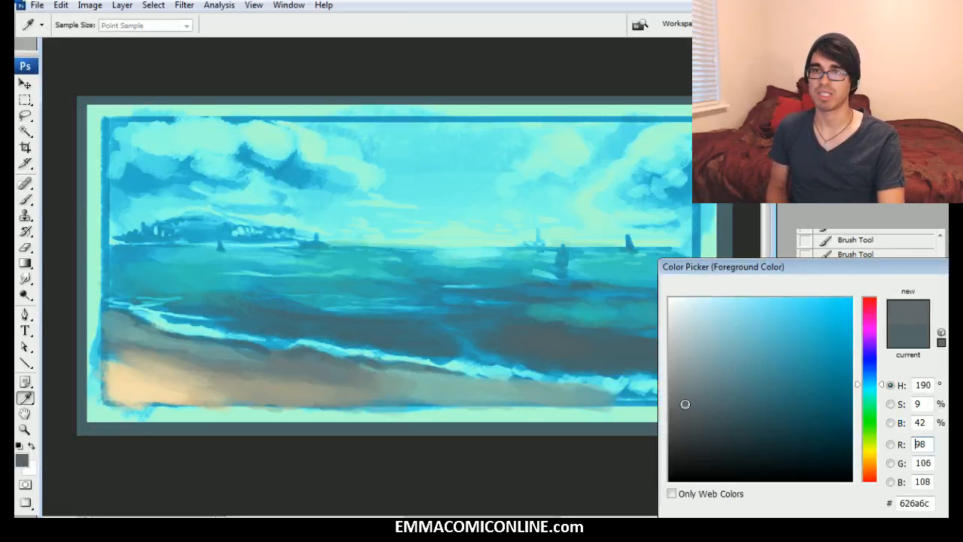
key(Return)
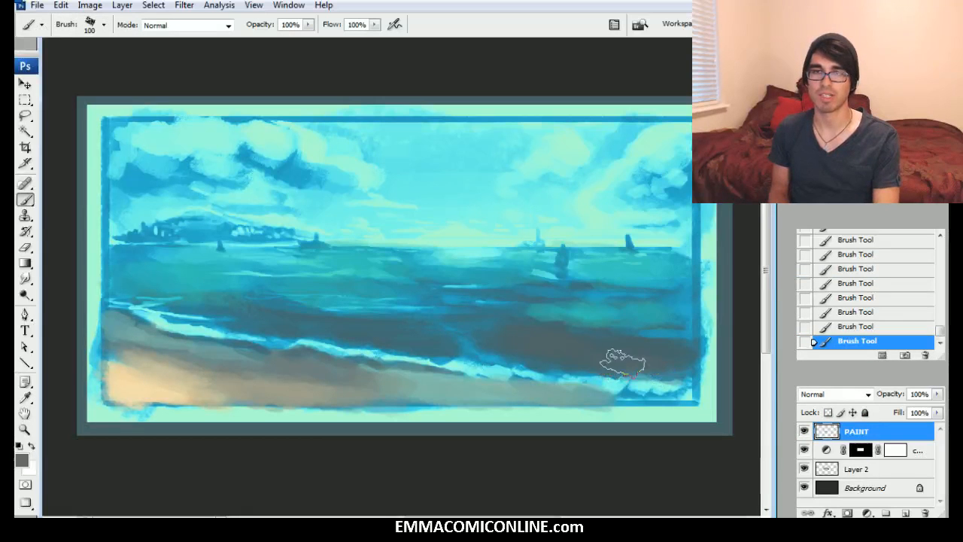
Step: Glaze muted grey over the dark water above the foam at 70 to 125 px, and blend in a sampled teal-blue
key(bracketleft)
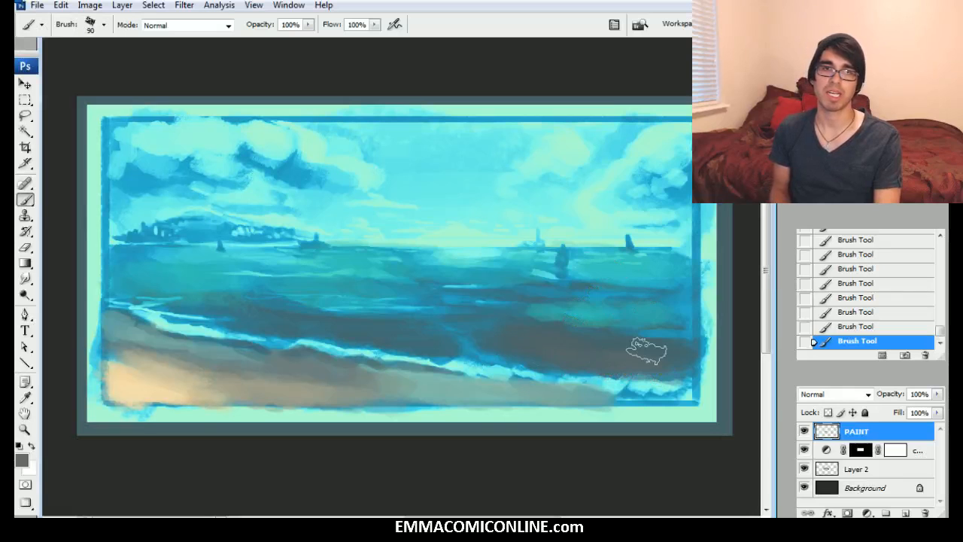
key(bracketleft)
key(bracketleft)
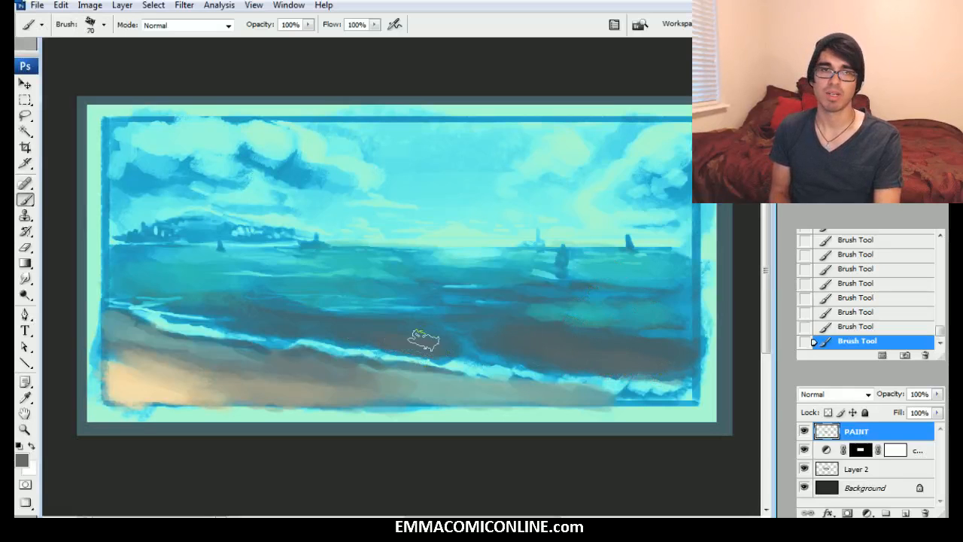
key(bracketright)
key(bracketright)
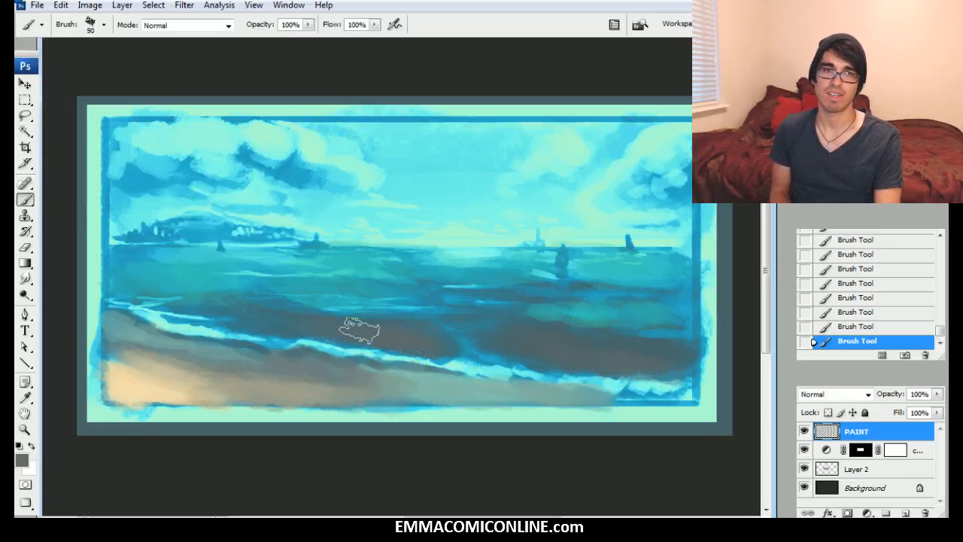
key(bracketright)
key(bracketright)
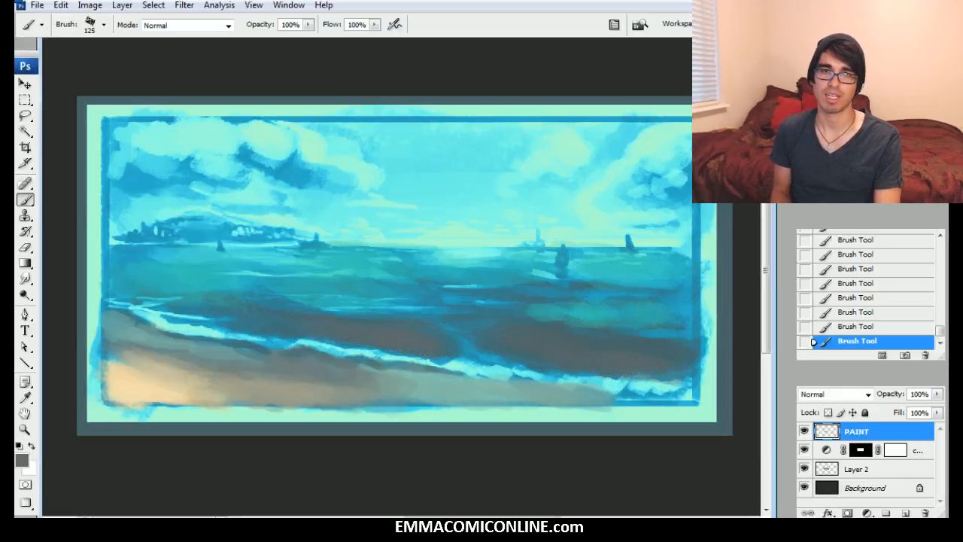
key(bracketleft)
key(bracketright)
alt+click(676, 338)
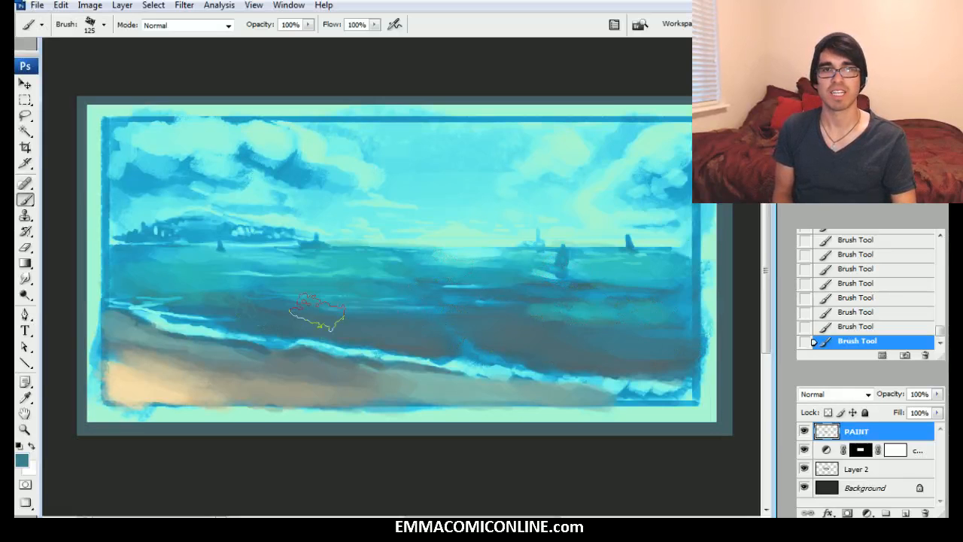
Step: Sample a bright blue from the foam's edge and add small blue accents in the water above it at 25 to 40 px
alt+click(493, 369)
key(bracketleft)
key(bracketleft)
key(bracketleft)
key(bracketleft)
key(bracketleft)
key(bracketleft)
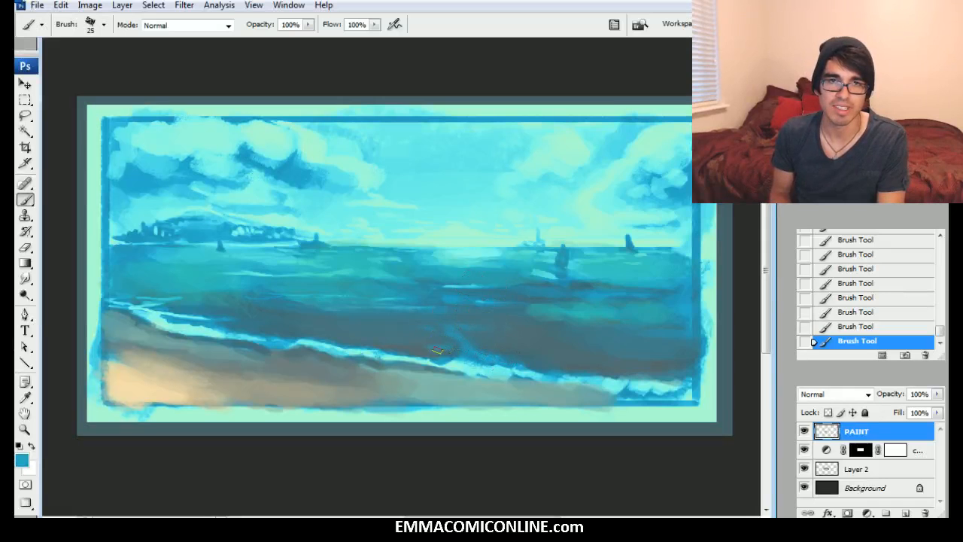
key(bracketright)
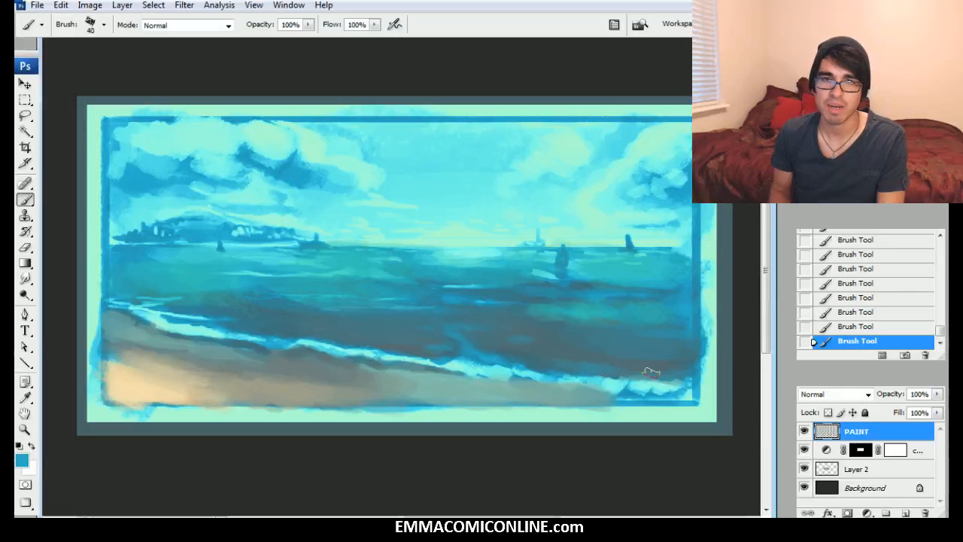
Step: Sample the foam's cyan and shift the foreground color to a paler sky blue, about #9ad4e9
alt+click(506, 373)
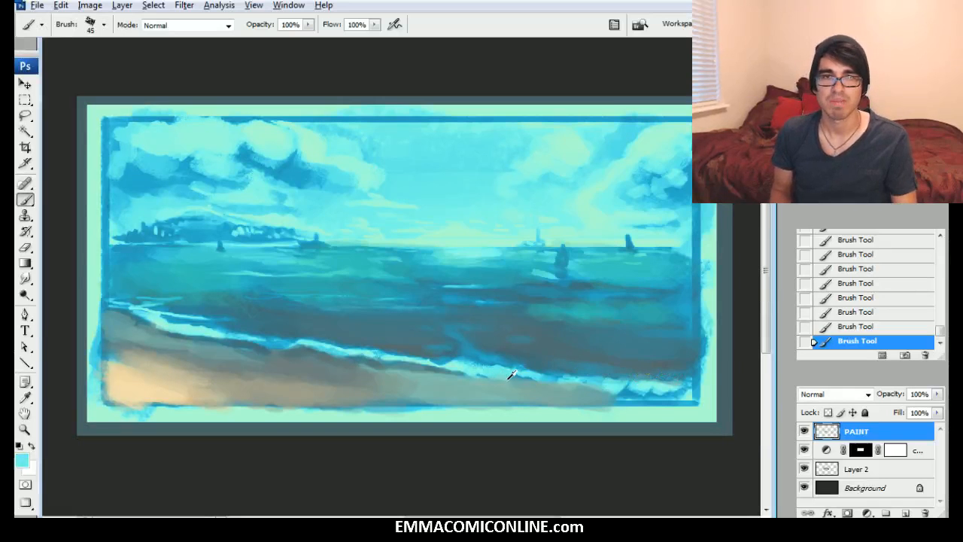
click(22, 462)
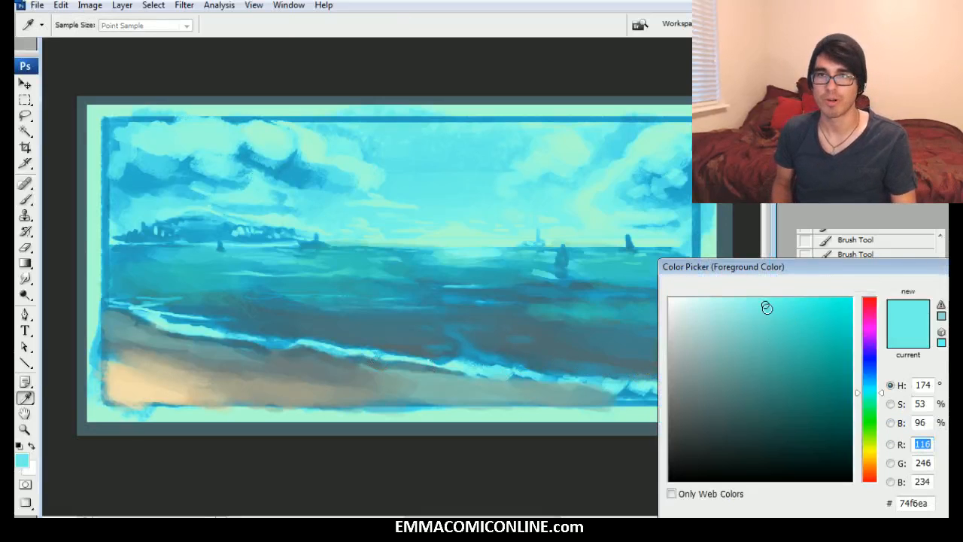
click(879, 382)
click(713, 314)
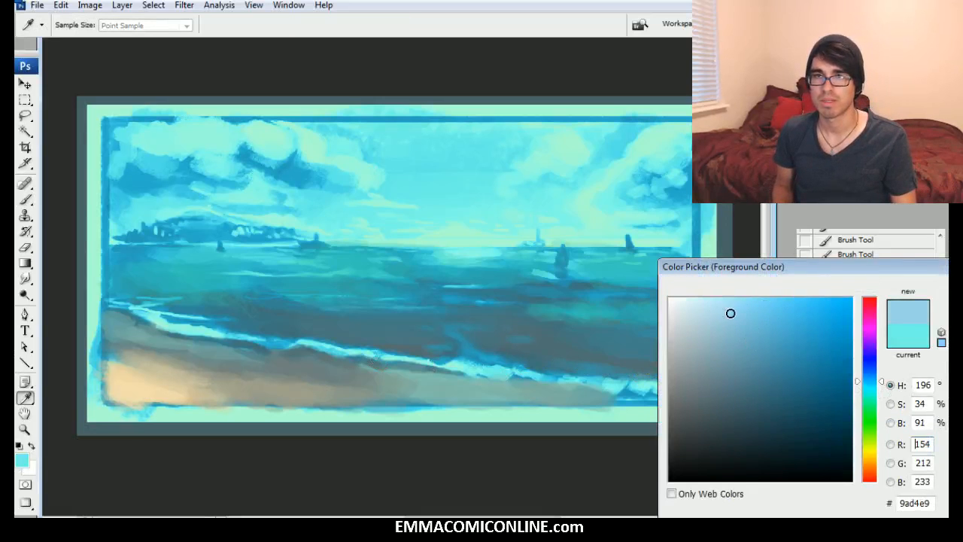
key(Return)
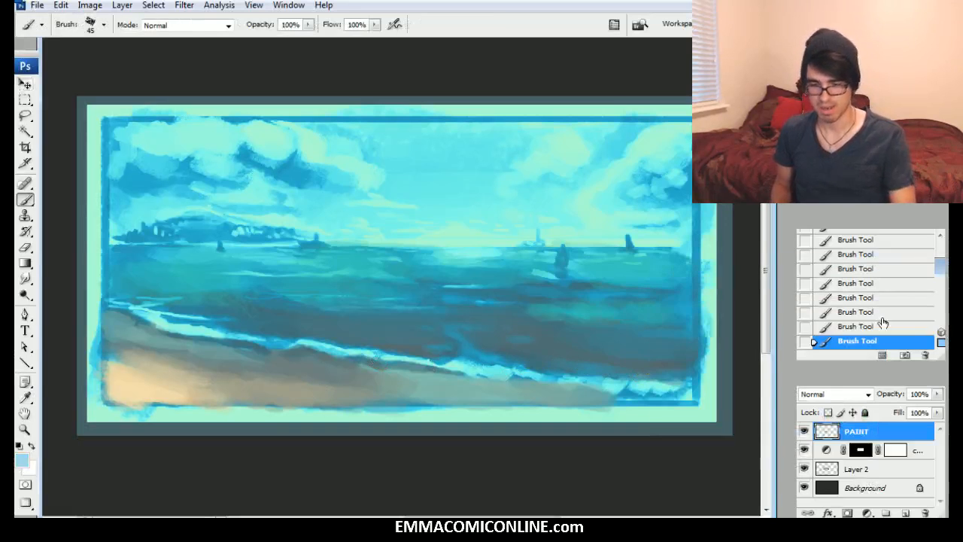
Step: Paint pale blue along the whole foam line from the right edge to the left, enlarging the brush to 125 px
key(bracketleft)
drag(444, 361, 505, 368)
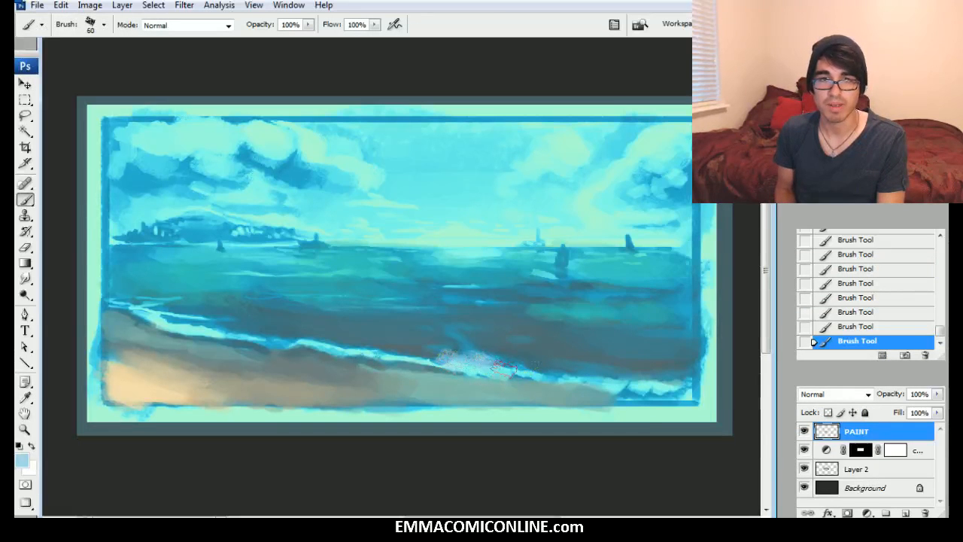
key(bracketright)
key(bracketright)
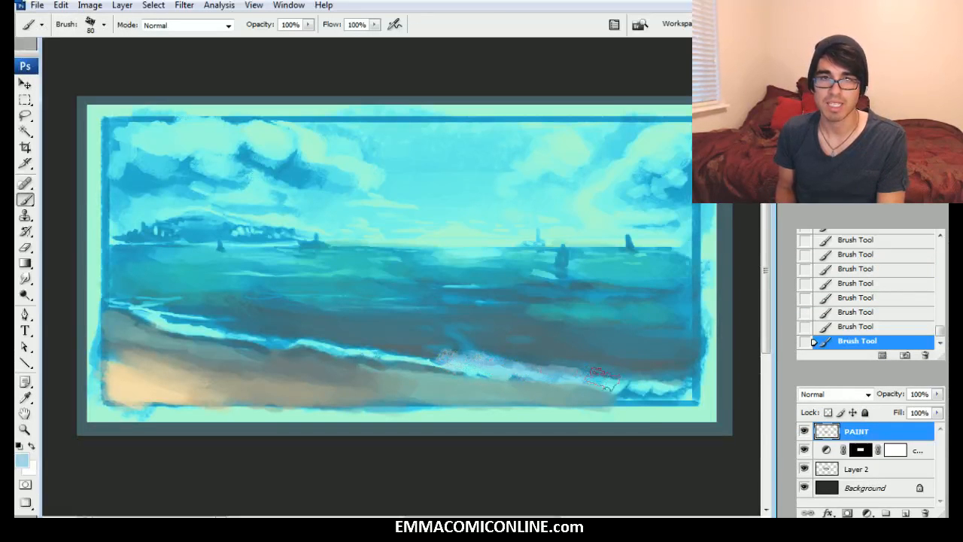
drag(580, 377, 671, 380)
key(bracketleft)
drag(458, 361, 450, 362)
mouse_move(685, 380)
mouse_down()
mouse_move(462, 363)
mouse_move(185, 325)
mouse_up()
key(bracketright)
key(bracketright)
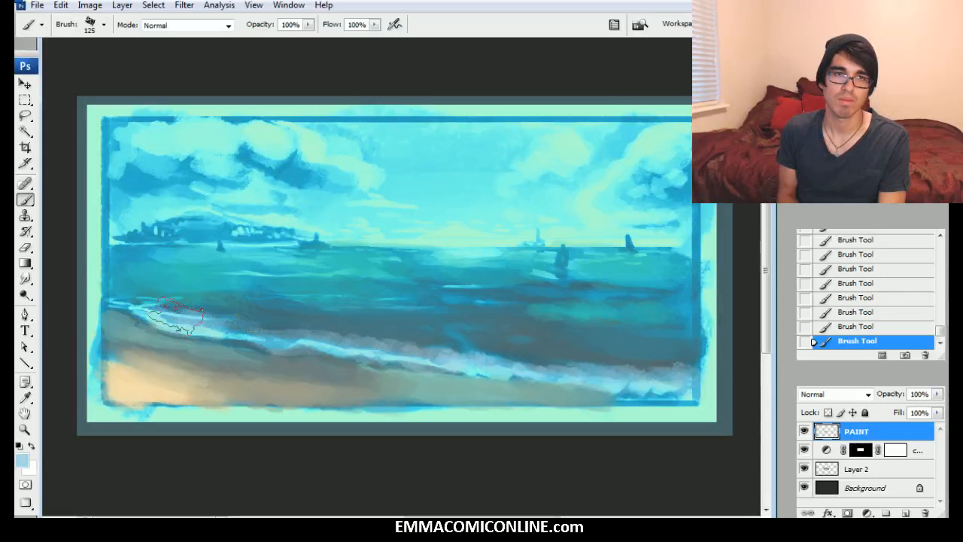
Step: Sample a grey-blue from the water and blend it along the foam's upper edge and across the sea at 125 px
alt+click(214, 314)
mouse_move(219, 308)
mouse_down()
mouse_move(188, 313)
mouse_move(124, 295)
mouse_move(169, 315)
mouse_up()
mouse_move(280, 308)
mouse_down()
mouse_move(248, 320)
mouse_move(407, 342)
mouse_move(395, 336)
mouse_move(444, 327)
mouse_move(583, 361)
mouse_move(538, 354)
mouse_move(661, 361)
mouse_move(694, 338)
mouse_up()
right_click(548, 208)
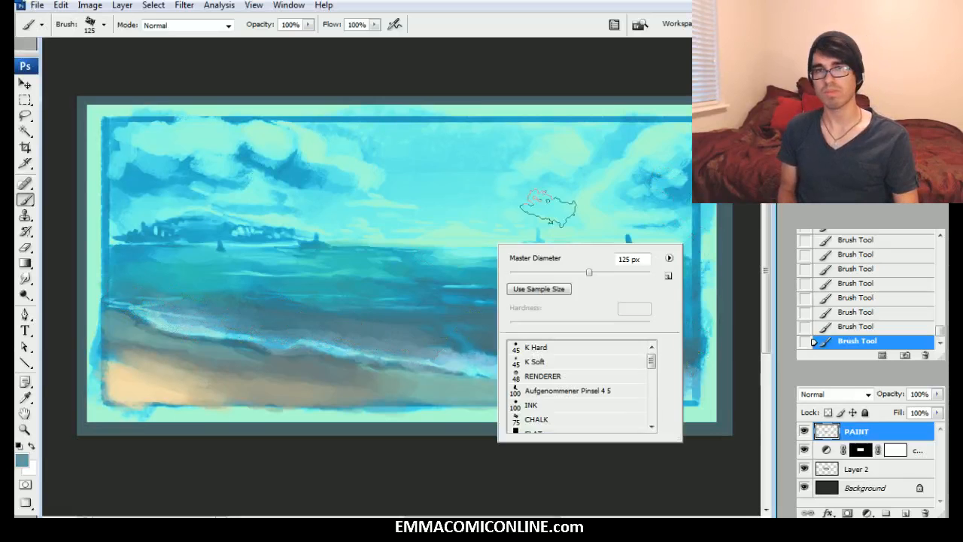
Step: Sample a blue from the water and set the foreground color to a deep teal, #0b5d71, for the Brush tool
alt+click(439, 341)
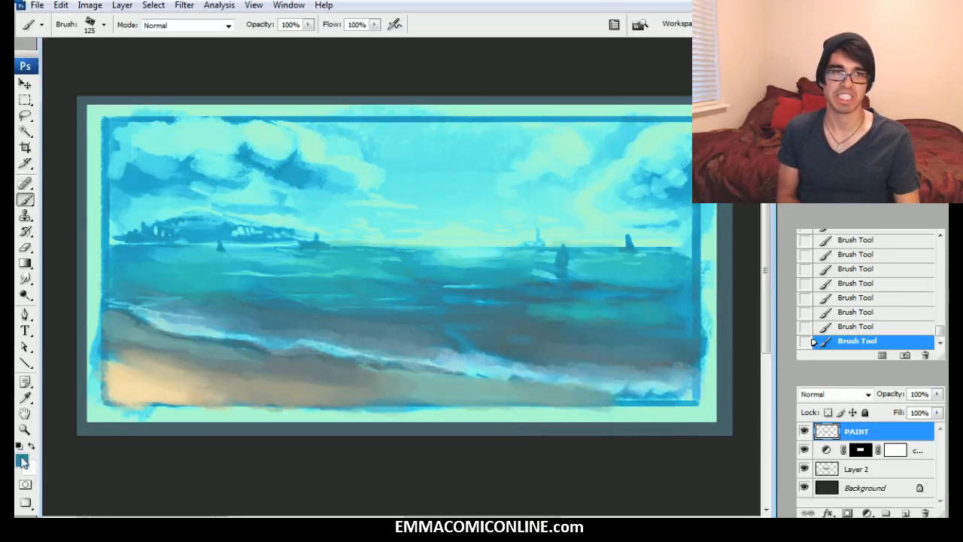
click(22, 462)
click(821, 392)
drag(886, 385, 887, 387)
click(834, 400)
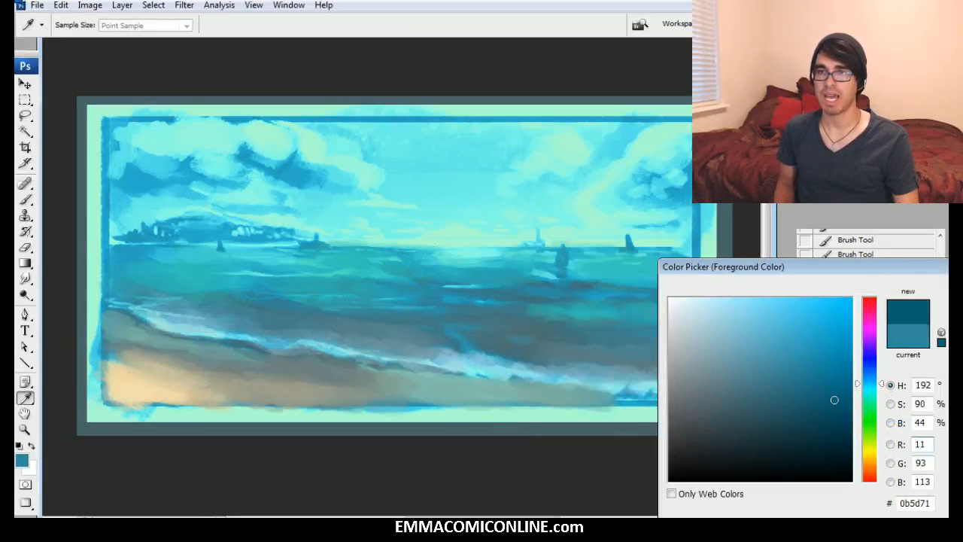
key(Return)
key(b)
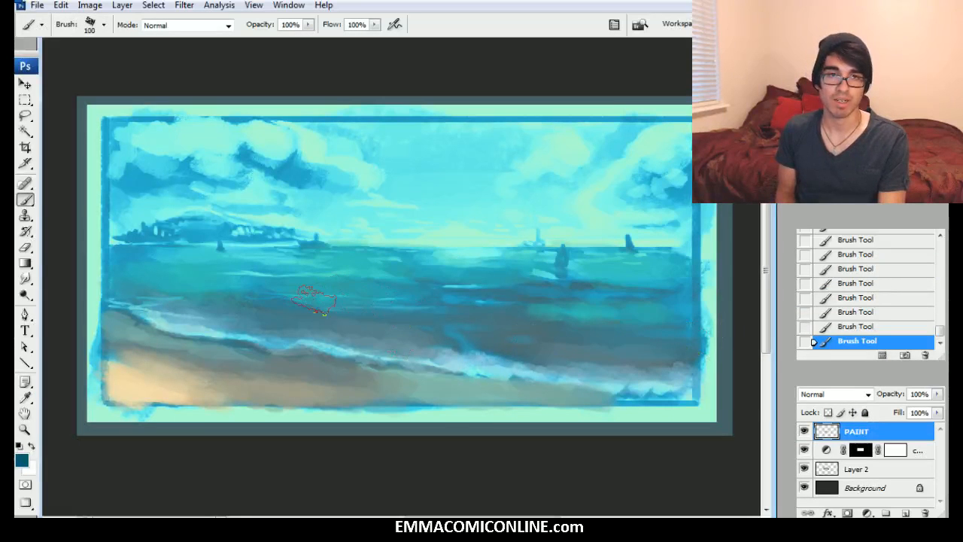
Step: Glaze deep teal over the middle band of the sea from left to right, using brush sizes between 80 and 125 px
key(bracketright)
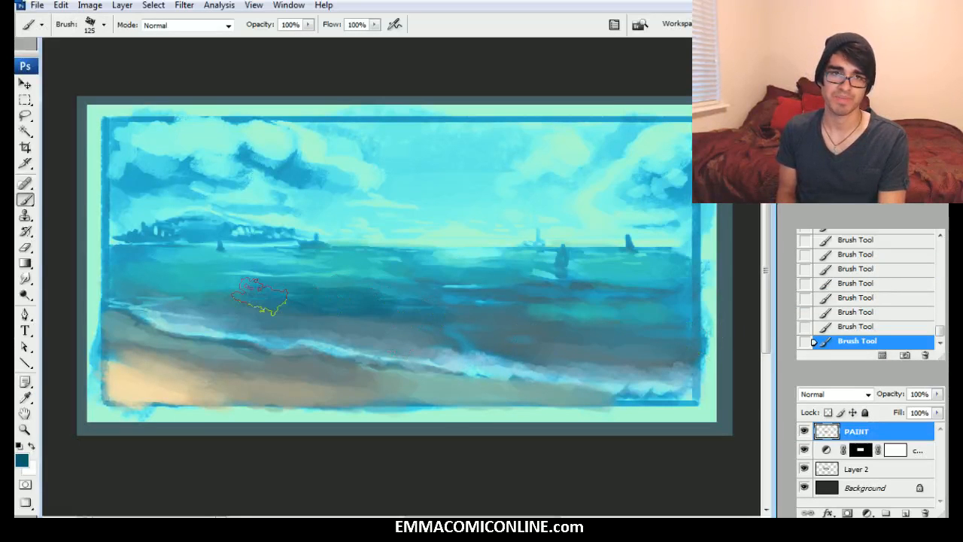
key(bracketleft)
key(bracketleft)
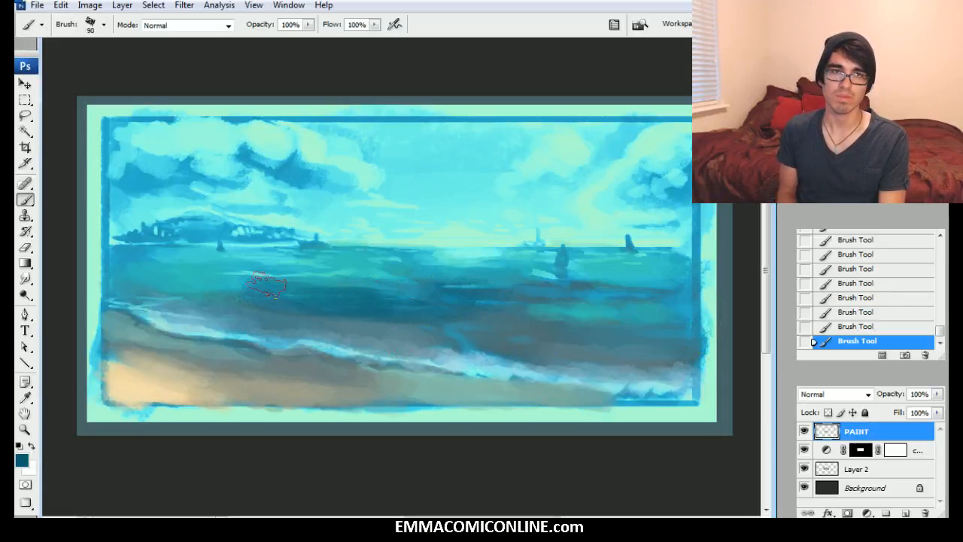
key(bracketright)
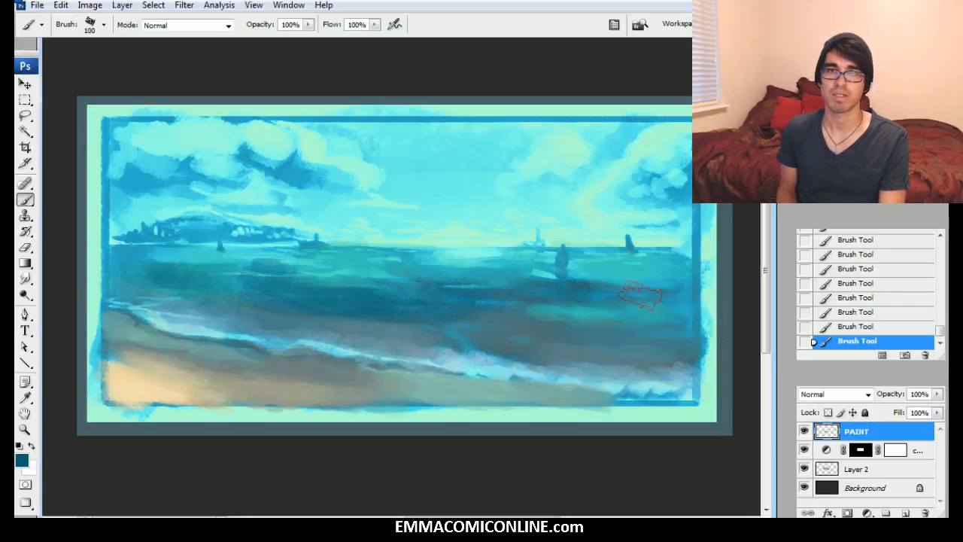
drag(546, 279, 641, 279)
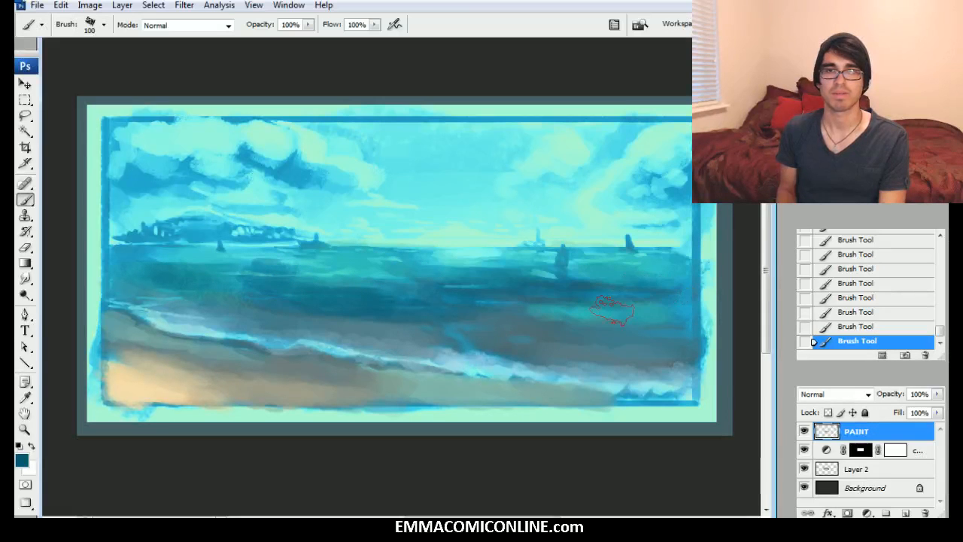
key(bracketleft)
key(bracketleft)
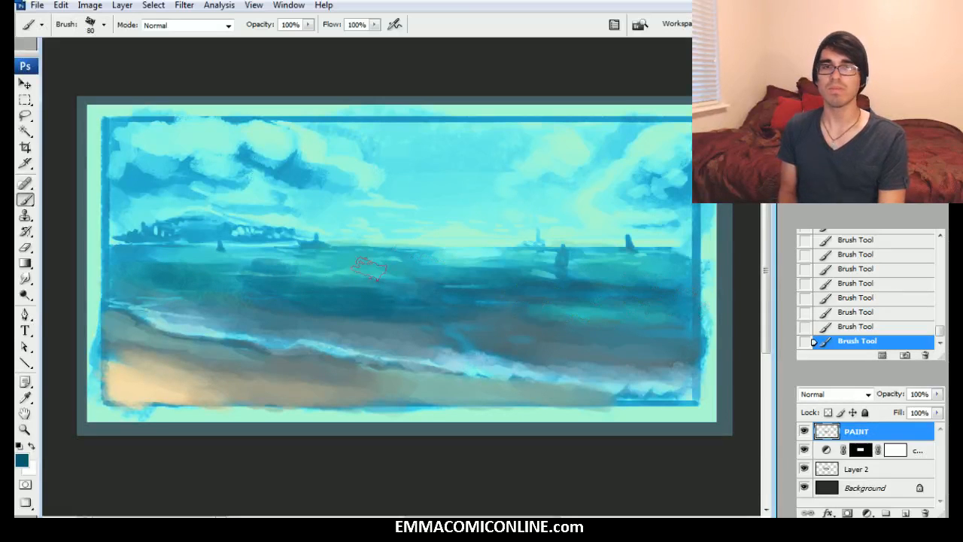
Step: Touch up the upper sea with a sampled lighter teal at 70 px and reduce the brush to 40 px
key(bracketleft)
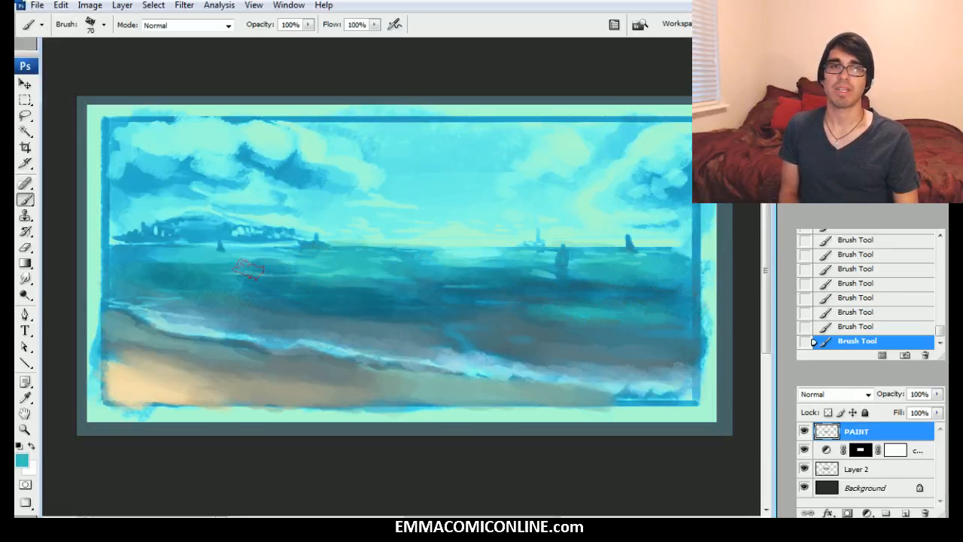
key(bracketleft)
key(bracketleft)
key(bracketleft)
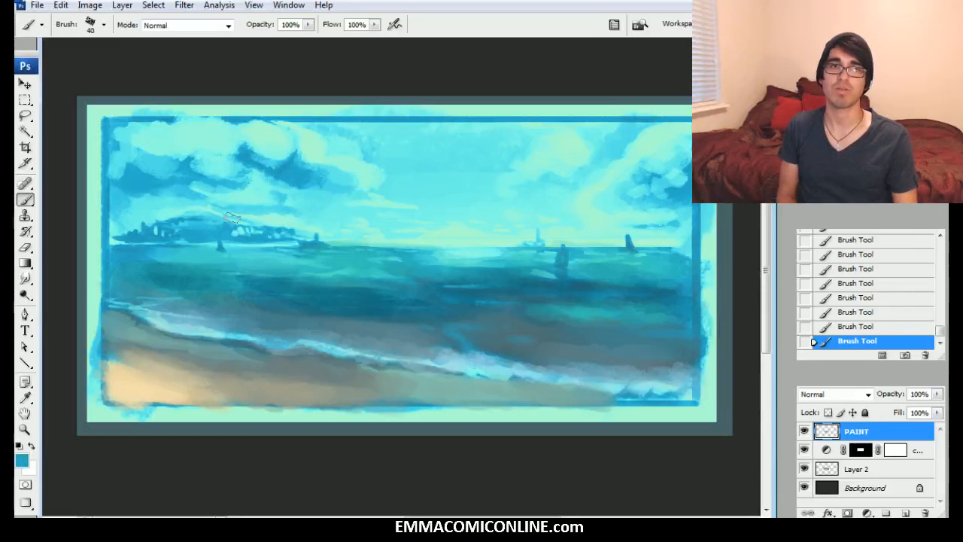
Step: Shift the foreground color to a muted warm brown and paint it over the distant island on the horizon
click(25, 459)
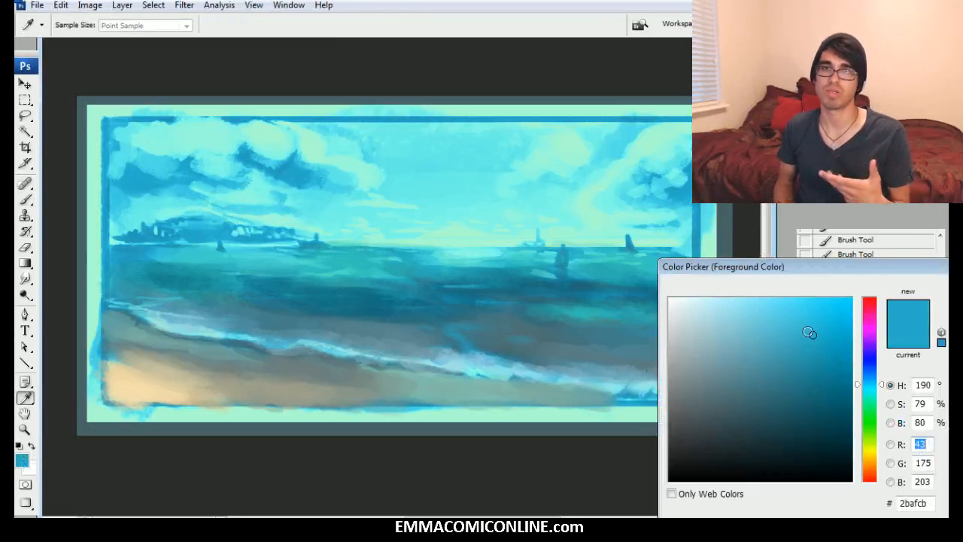
mouse_move(812, 335)
mouse_down()
mouse_move(765, 321)
mouse_move(727, 340)
mouse_up()
drag(888, 388, 867, 405)
drag(716, 346, 692, 367)
click(949, 311)
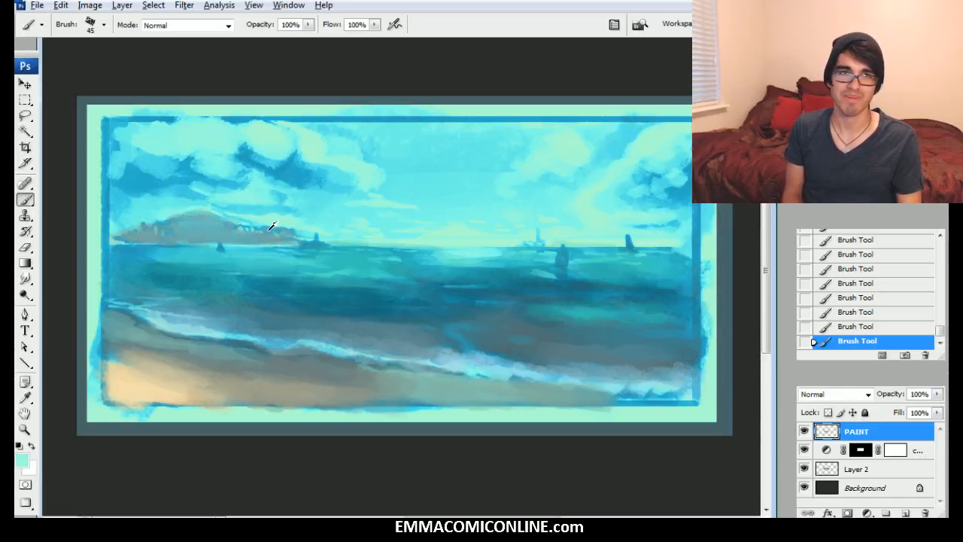
Step: Add small light cyan touches to the distant island, using brush sizes between 10 and 25 px
key(bracketleft)
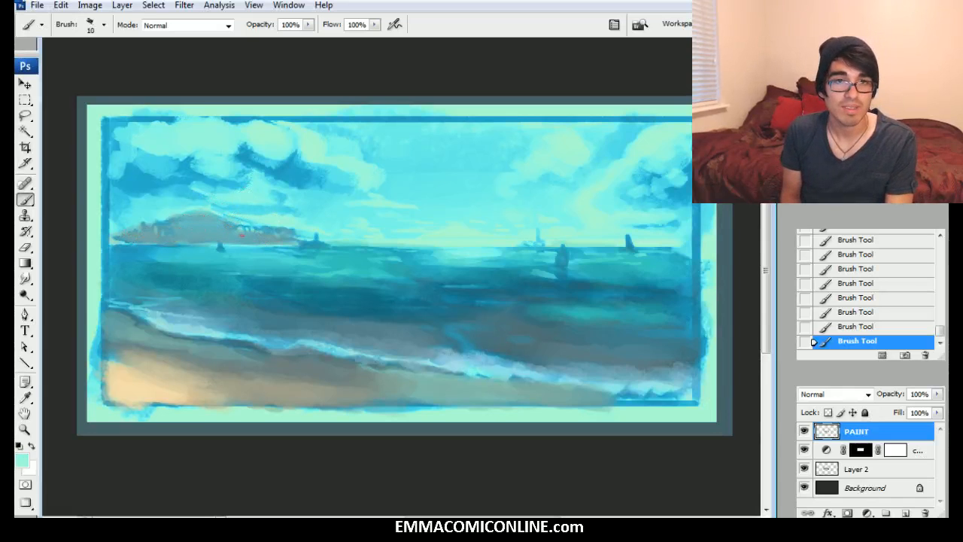
key(bracketright)
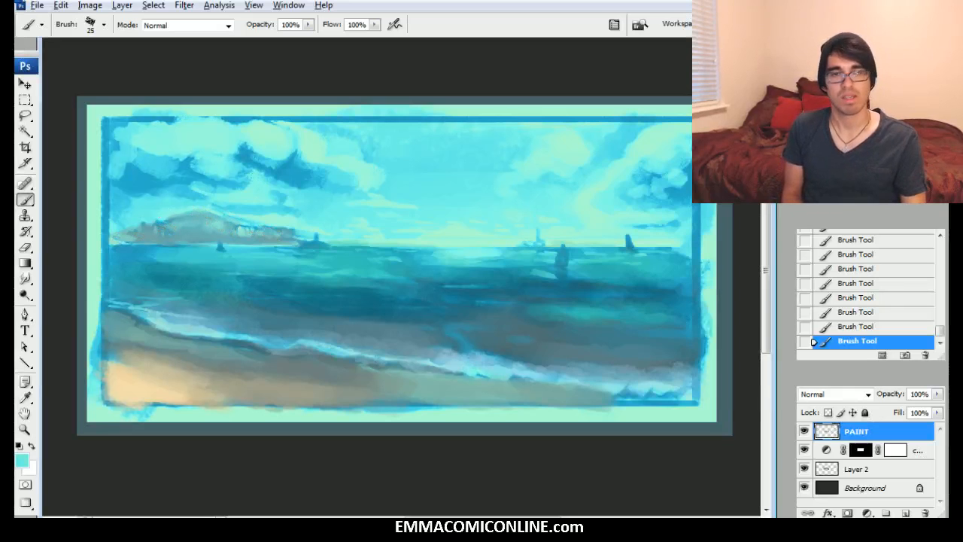
key(bracketright)
key(bracketright)
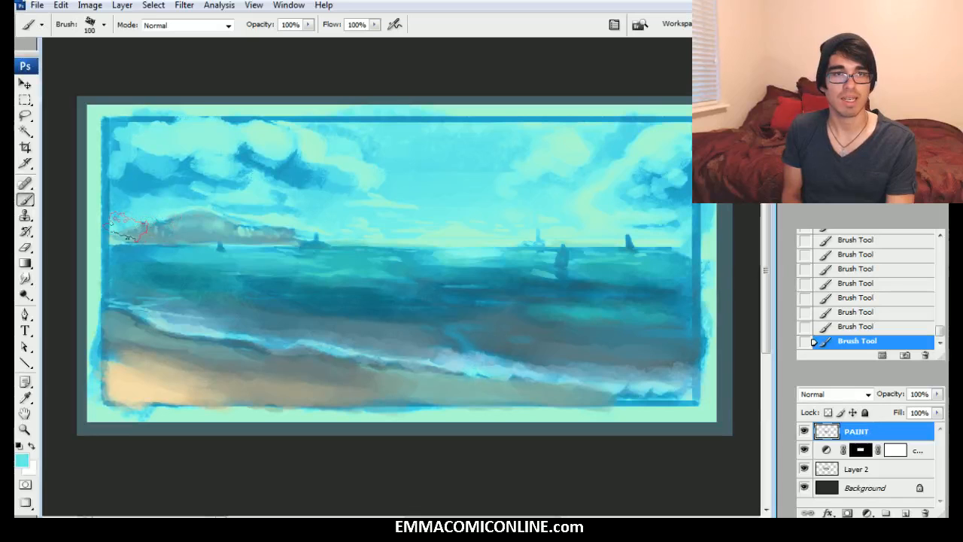
Step: Haze the island with light cyan at 100 px, undoing the last two strokes and repainting over its right slope
key(bracketright)
key(bracketright)
key(bracketright)
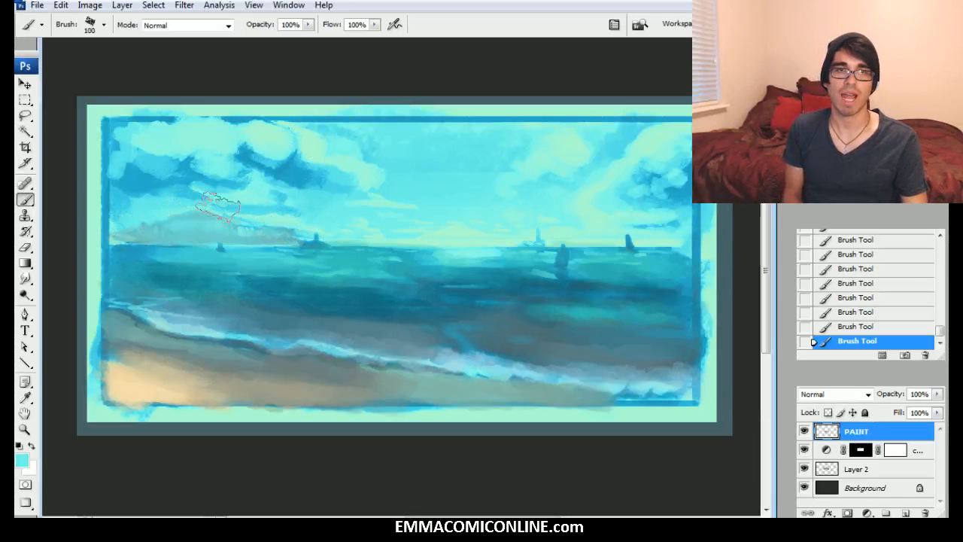
key(ctrl+alt+z)
key(ctrl+alt+z)
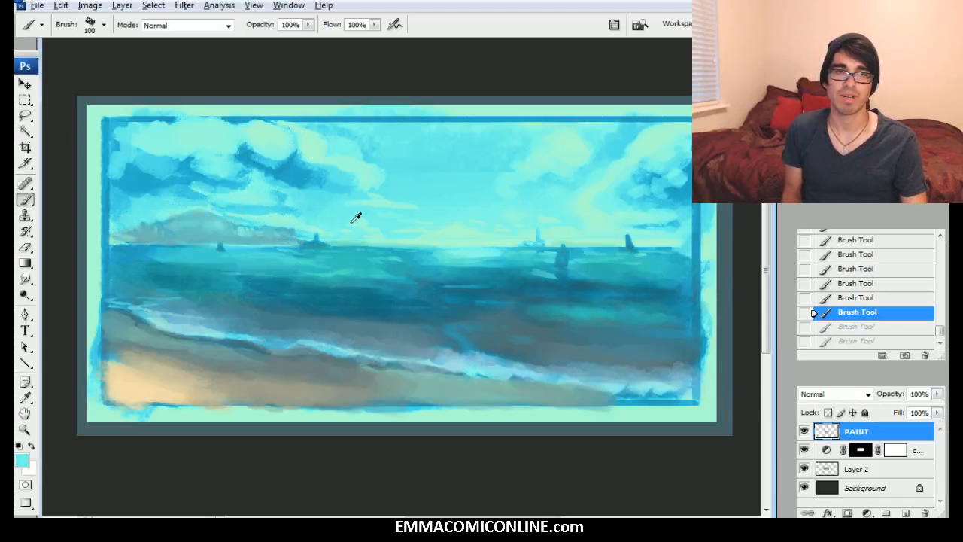
drag(258, 224, 304, 228)
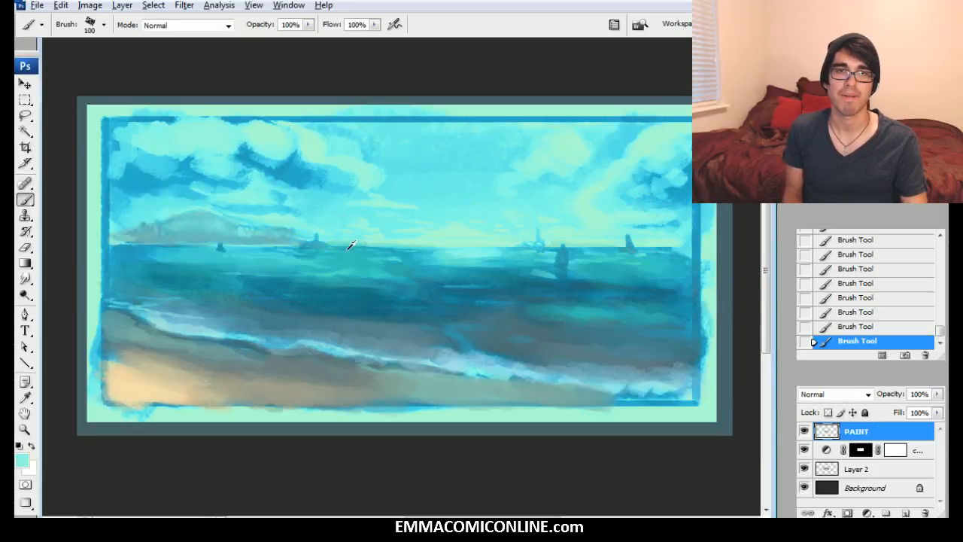
Step: Paint thin pale mint glints across the upper sea below the horizon, using brush sizes between 9 and 15 px
key(bracketleft)
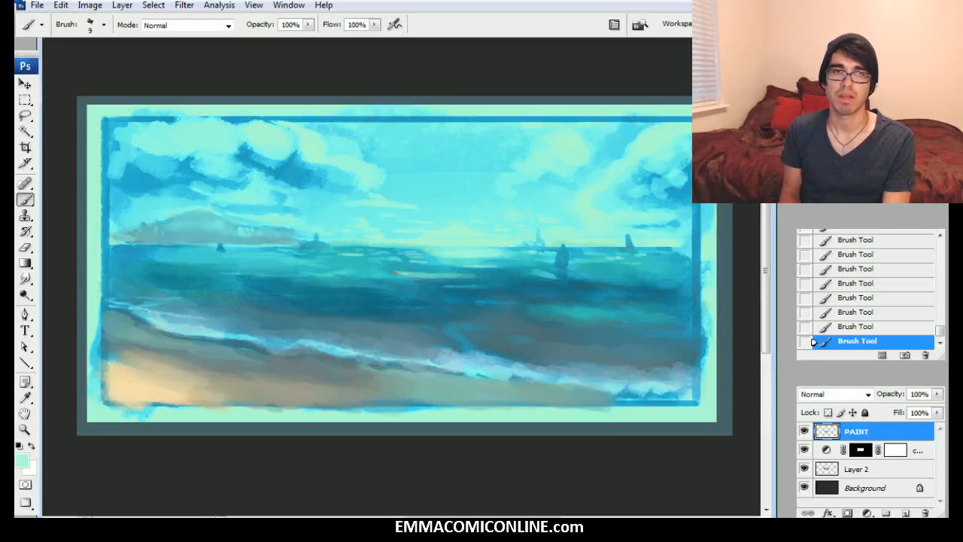
key(bracketright)
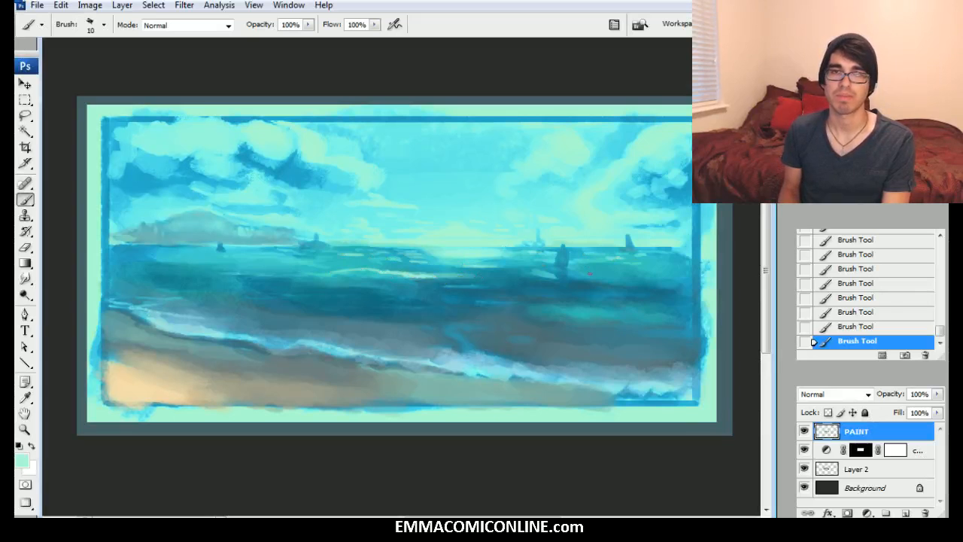
key(bracketright)
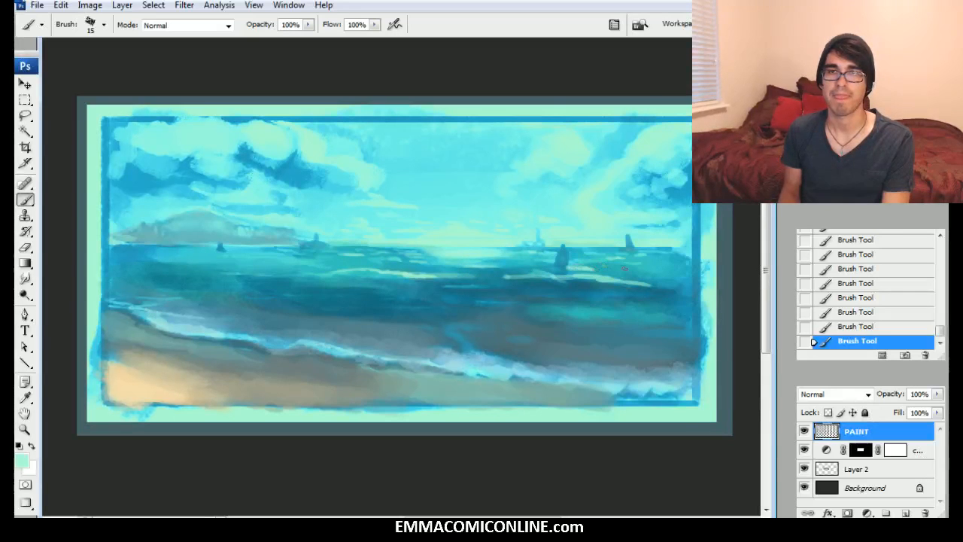
key(bracketleft)
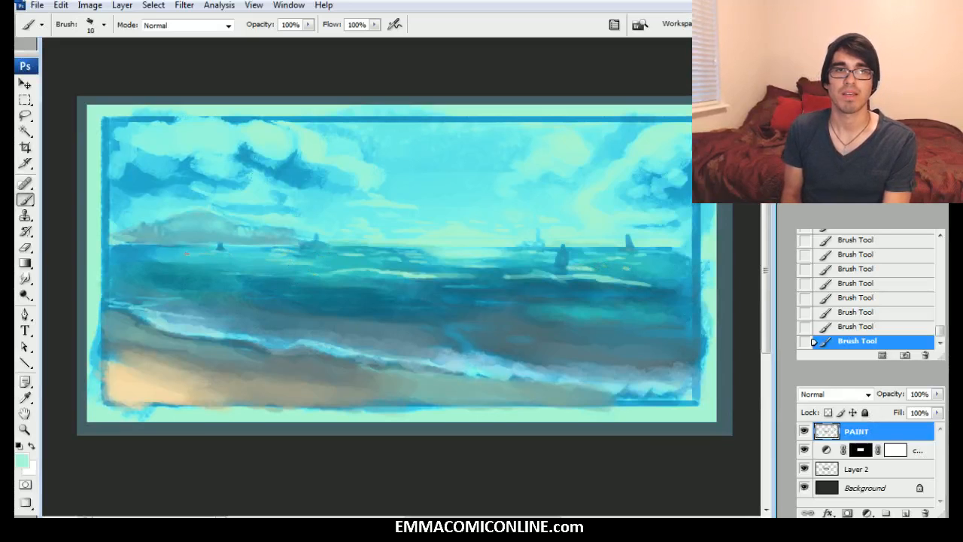
Step: Clean up the horizon and the island's left end with sampled blue and island colors, using brush sizes between 10 and 30 px
alt+click(124, 256)
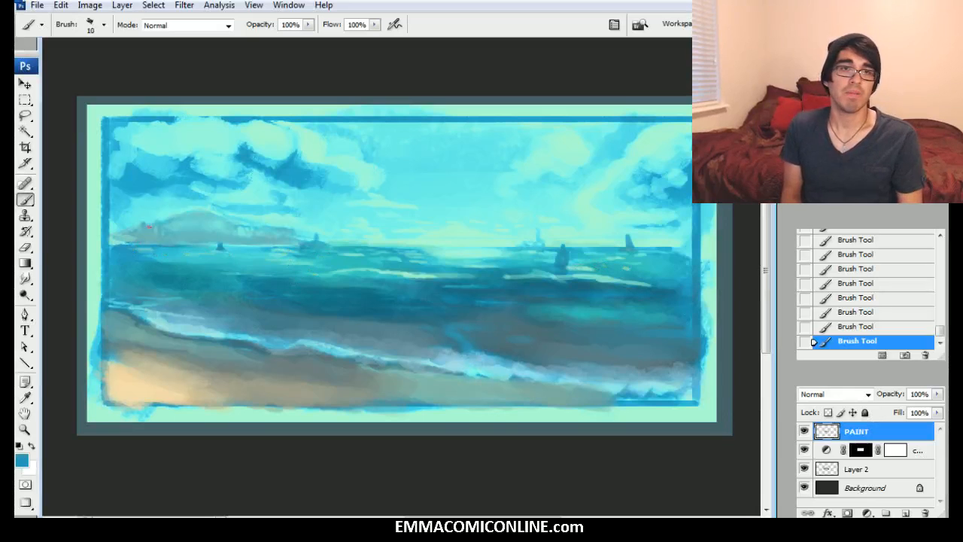
key(bracketright)
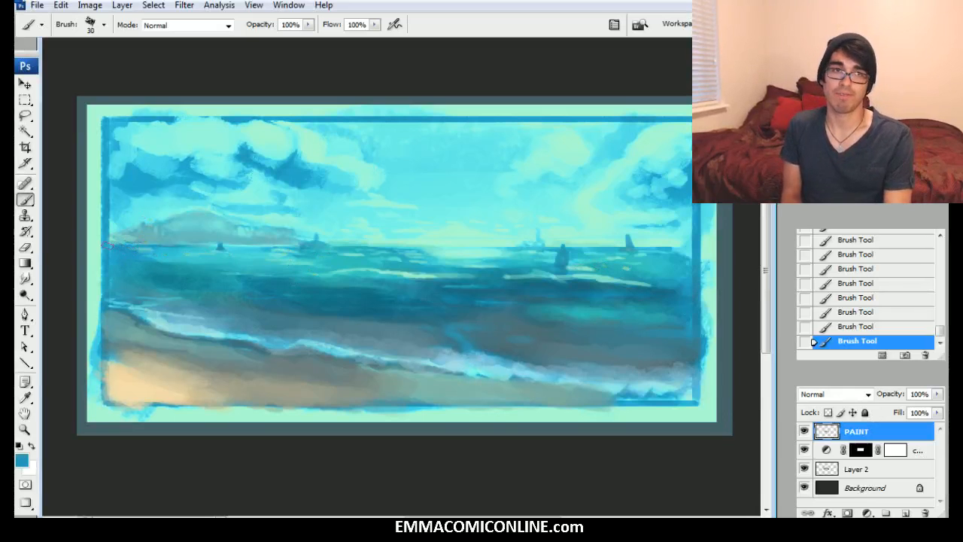
key(bracketleft)
alt+click(137, 241)
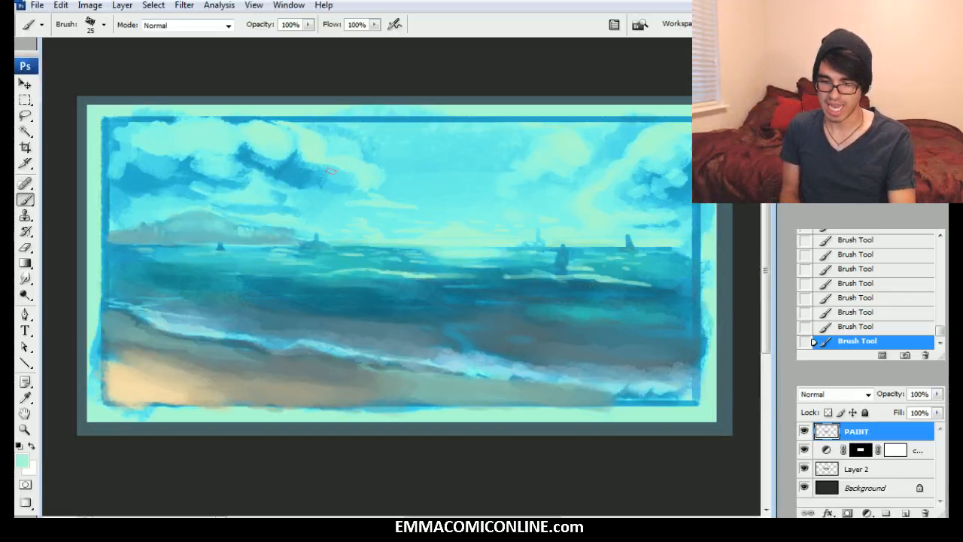
Step: Build up the light areas of the left cloud bank with pale mint, using brush sizes between 60 and 80 px
key(bracketright)
key(bracketright)
key(bracketright)
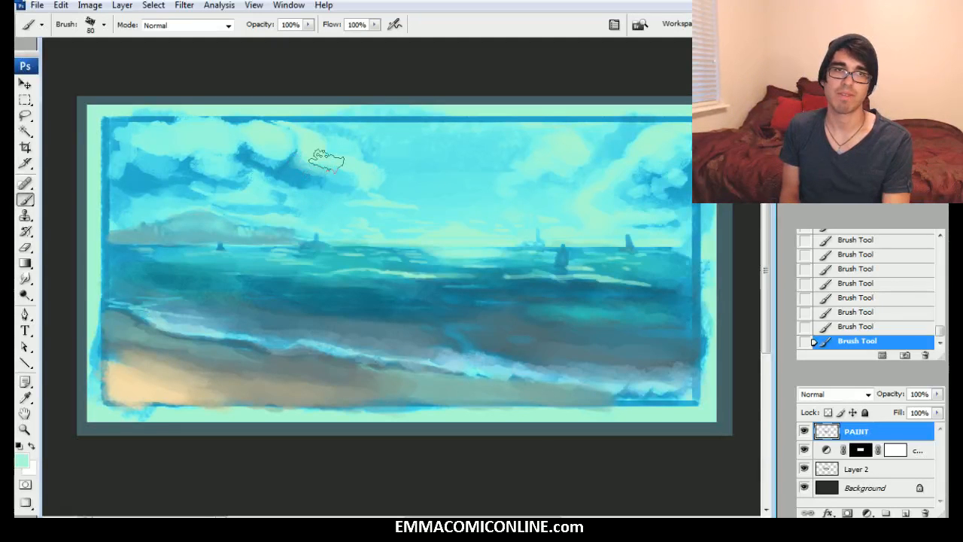
key(bracketright)
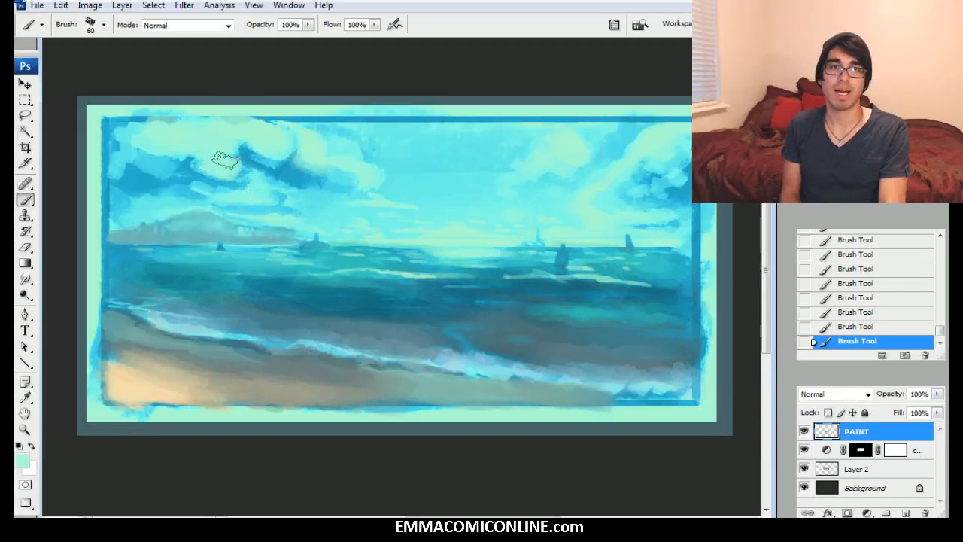
key(bracketright)
key(bracketright)
mouse_move(163, 151)
mouse_down()
mouse_move(144, 136)
mouse_move(182, 127)
mouse_up()
key(bracketleft)
key(bracketleft)
key(bracketleft)
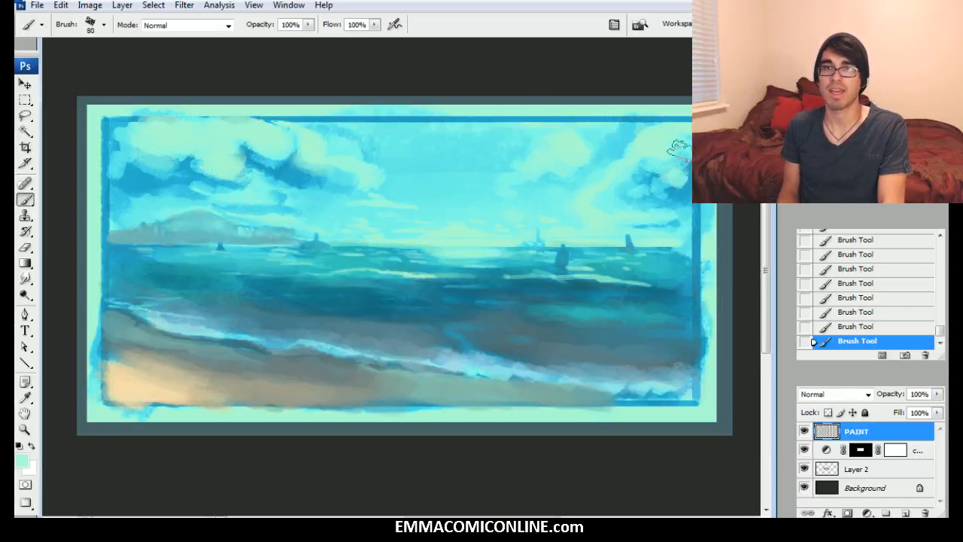
Step: Sample the blue beside the right clouds and change the foreground color to a muted cyan, #6bc2c3
alt+click(683, 204)
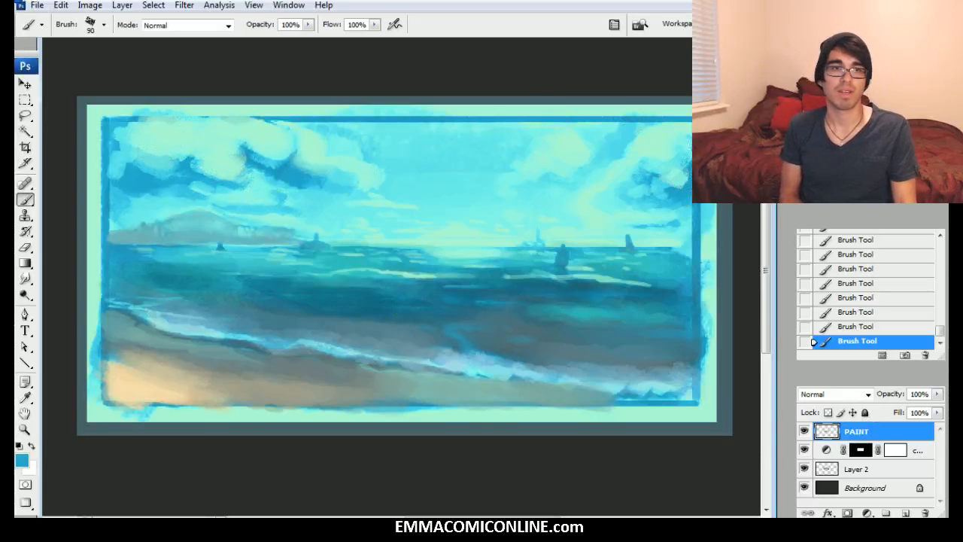
click(21, 460)
click(783, 331)
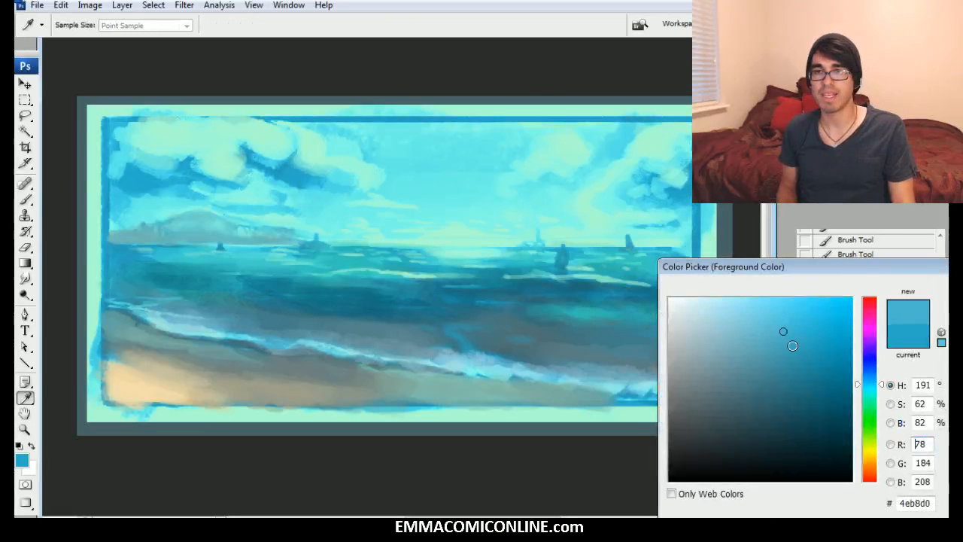
drag(883, 383, 883, 388)
drag(772, 332, 751, 341)
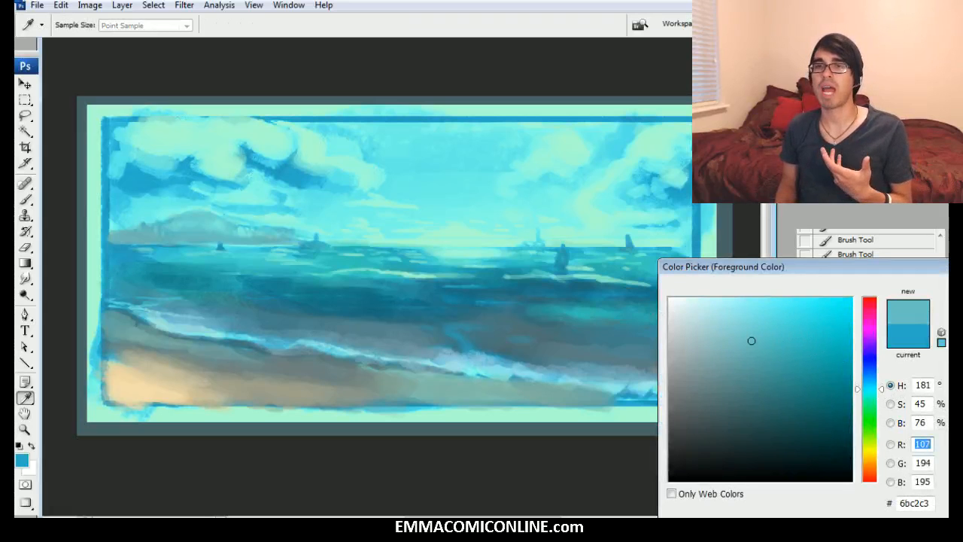
key(Return)
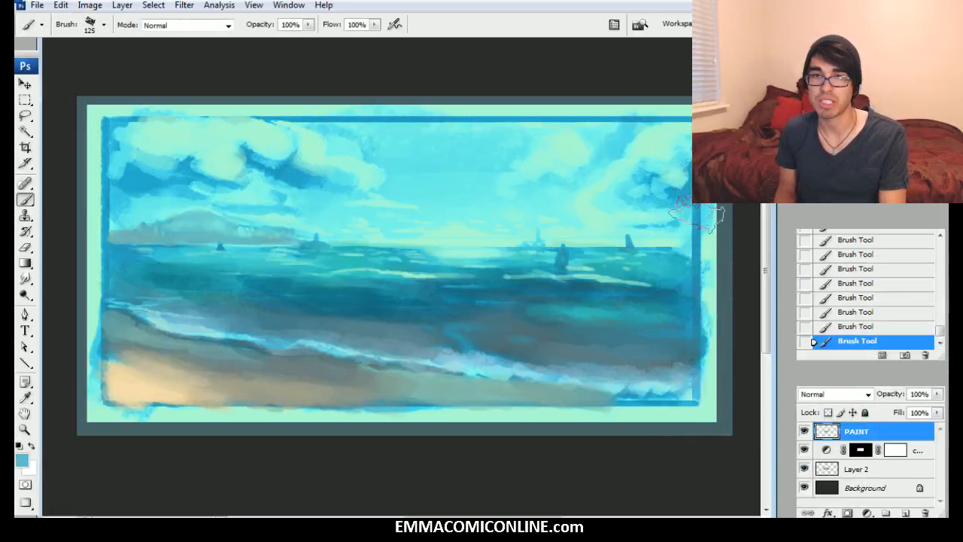
Step: Glaze muted cyan over the dark underside of the left cloud bank's right part, reducing the brush to 50 px
key(bracketleft)
key(bracketleft)
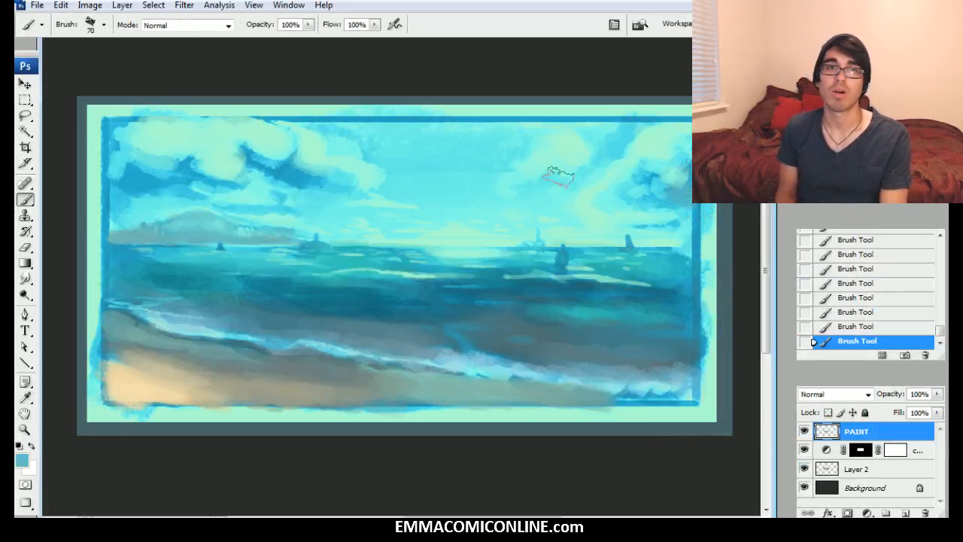
mouse_move(280, 172)
mouse_down()
mouse_move(307, 174)
mouse_move(295, 163)
mouse_move(320, 180)
mouse_up()
key(bracketleft)
key(bracketleft)
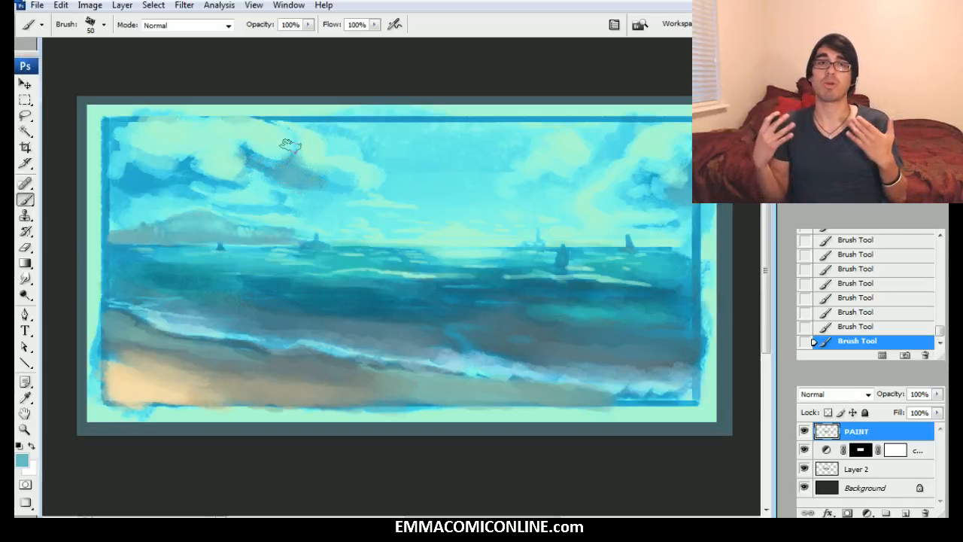
Step: Extend the muted cyan shading across the underside of the far-left clouds, using brush sizes between 90 and 50 px
key(bracketright)
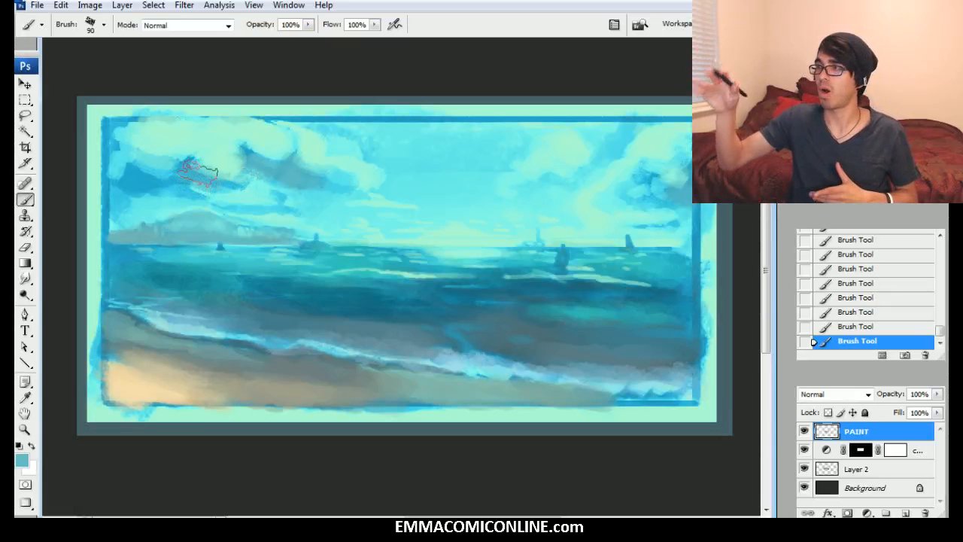
key(bracketleft)
key(bracketleft)
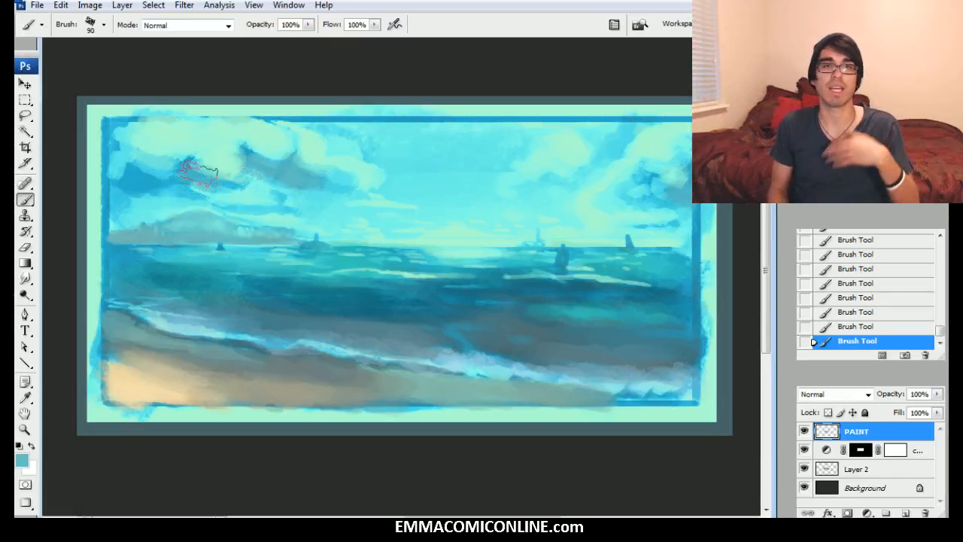
key(bracketleft)
key(bracketleft)
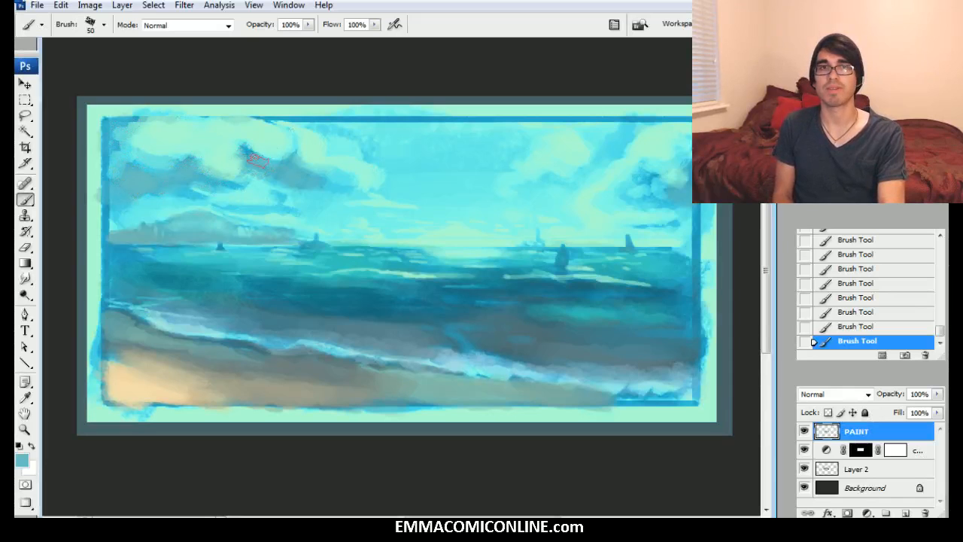
Step: Sample the cloud's pale mint and shift the foreground color to a very pale cyan with hue 186°
alt+click(263, 142)
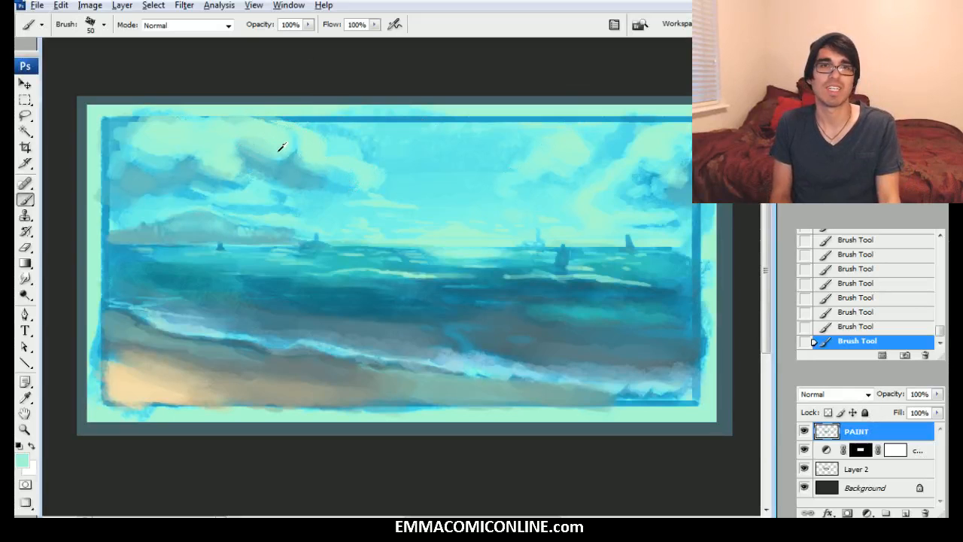
click(24, 461)
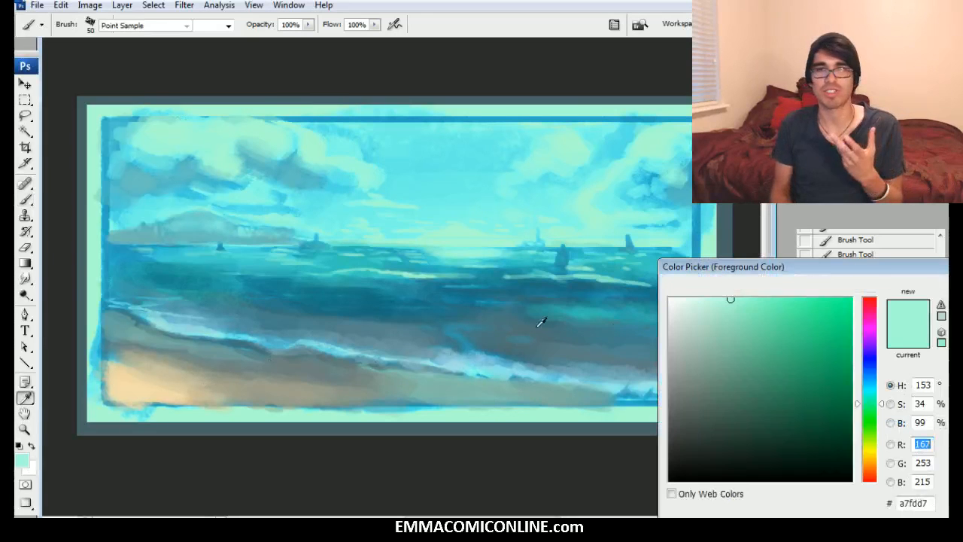
drag(880, 404, 881, 386)
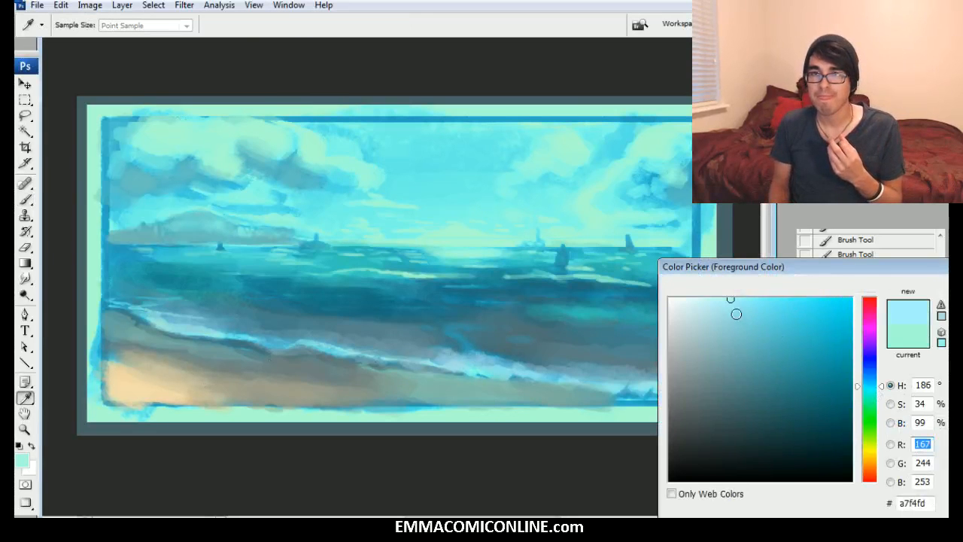
click(701, 300)
key(Return)
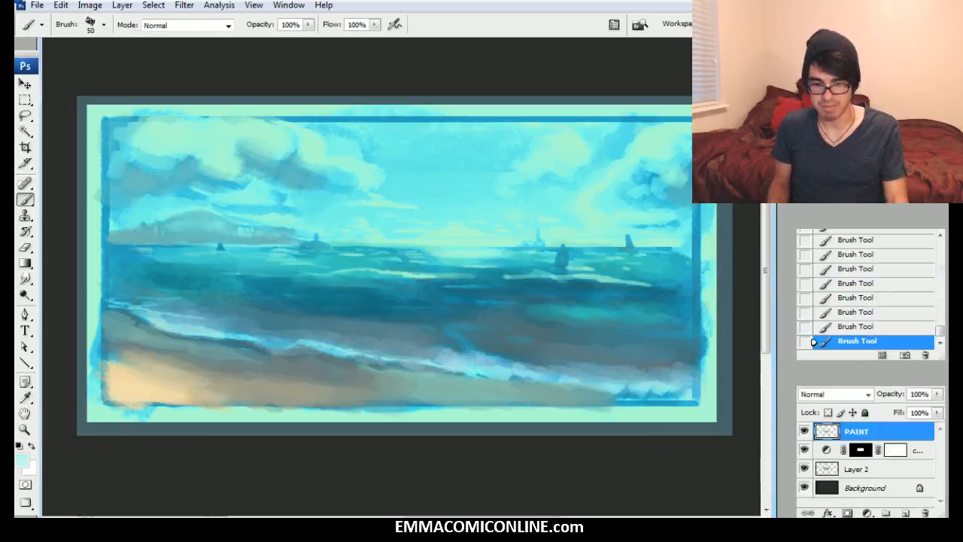
Step: Paint pale cyan highlights on the rounded masses of the left cloud bank with a brush of about 80 px
key(bracketright)
key(bracketright)
key(bracketright)
drag(219, 159, 214, 146)
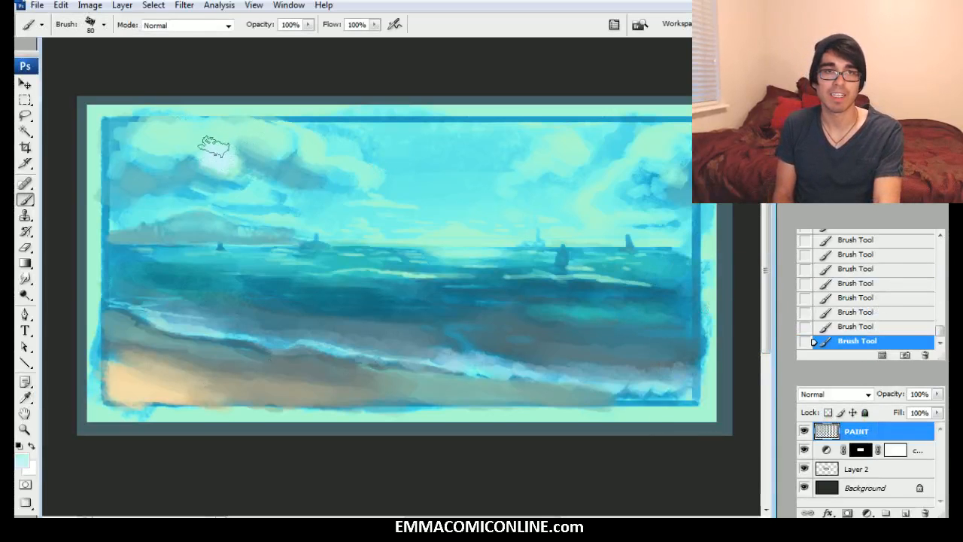
key(bracketright)
drag(155, 144, 156, 153)
Step: Resample the cloud highlight and spread it along the upper and right parts of the left cloud bank
alt+click(215, 141)
drag(218, 133, 280, 138)
key(bracketleft)
drag(342, 162, 373, 179)
mouse_move(314, 153)
mouse_down()
mouse_move(301, 140)
mouse_move(275, 139)
mouse_up()
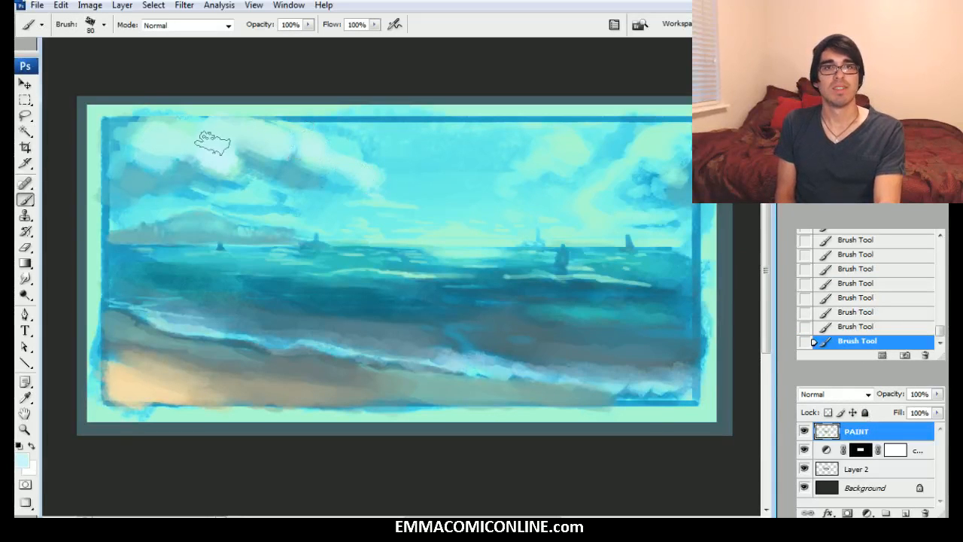
Step: Reduce the brush to 60 px and highlight the low cloud just above the island
key(bracketleft)
key(bracketleft)
key(bracketleft)
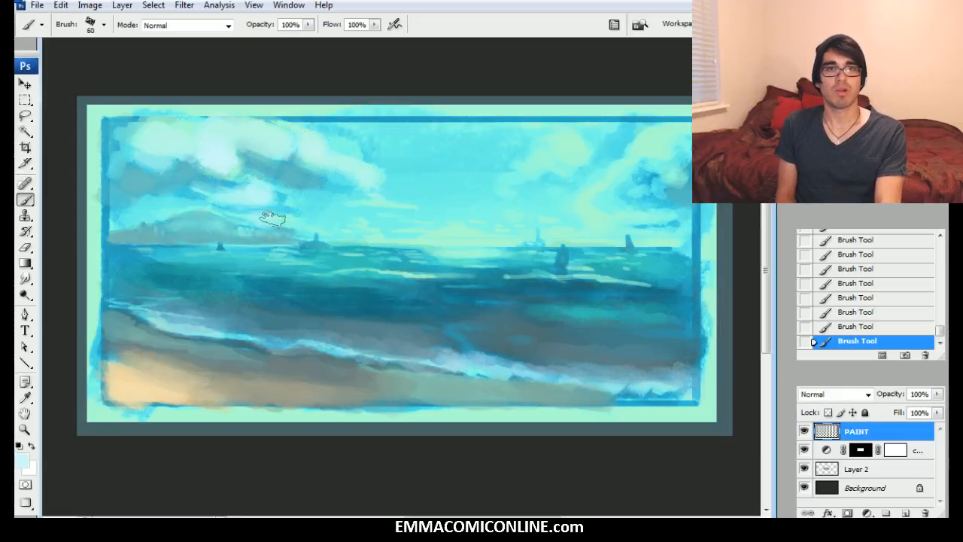
Step: Paint the pale cyan highlights onto the right-hand clouds at 80 px and reduce the brush to 70 px
key(bracketright)
key(bracketright)
key(bracketright)
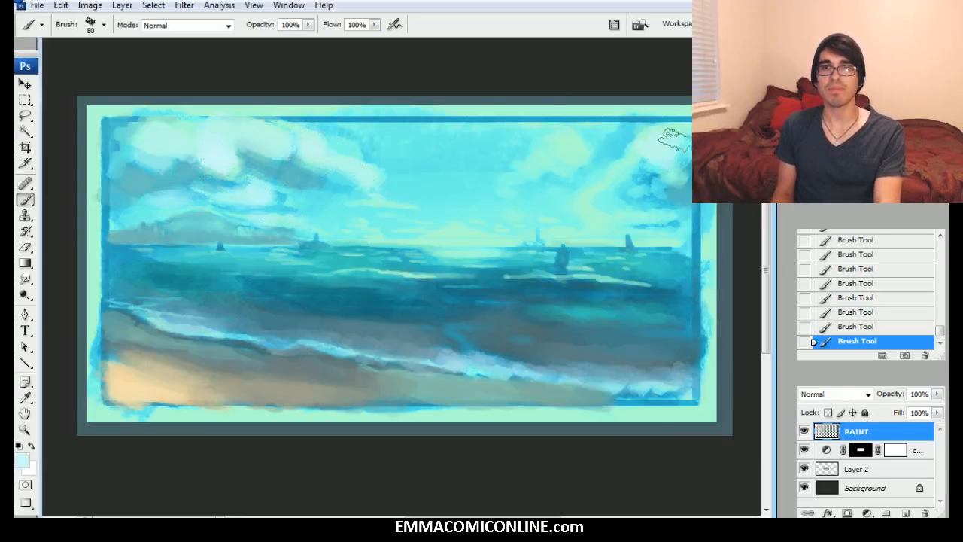
mouse_move(675, 134)
mouse_down()
mouse_move(590, 198)
mouse_move(604, 194)
mouse_up()
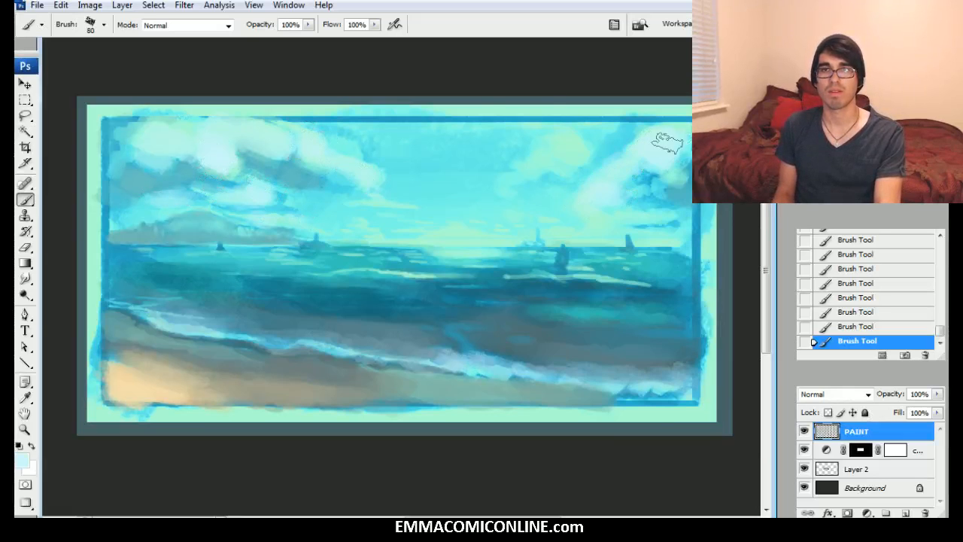
mouse_move(560, 155)
mouse_down()
mouse_move(577, 134)
mouse_move(537, 164)
mouse_up()
key(bracketleft)
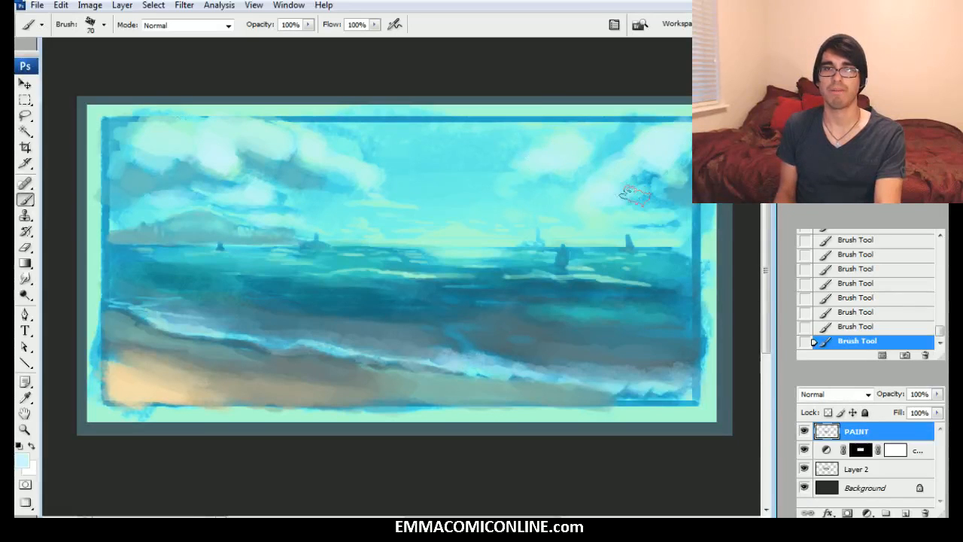
Step: Reduce the brush to 20 px and paint small pale wisps of cloud in the open sky between the cloud banks
key(bracketleft)
key(bracketleft)
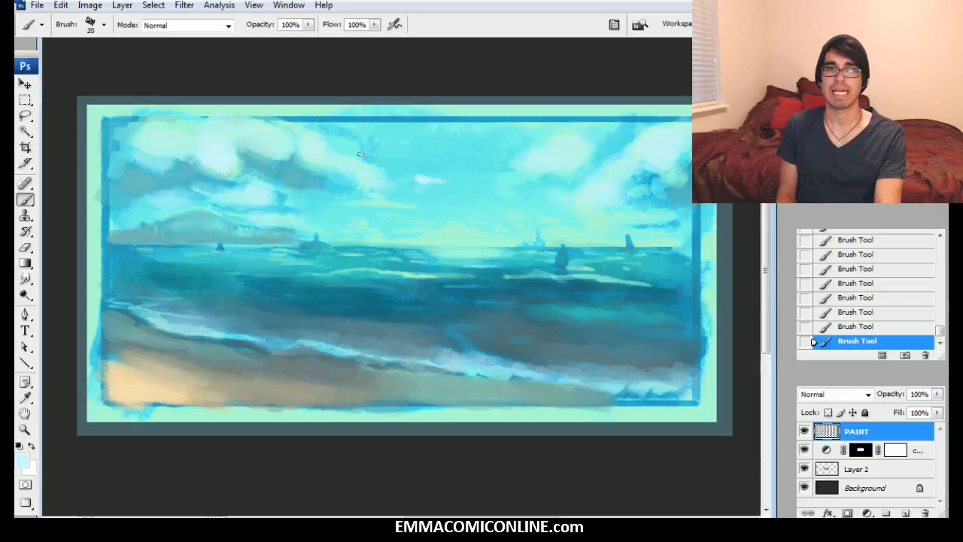
drag(509, 166, 471, 165)
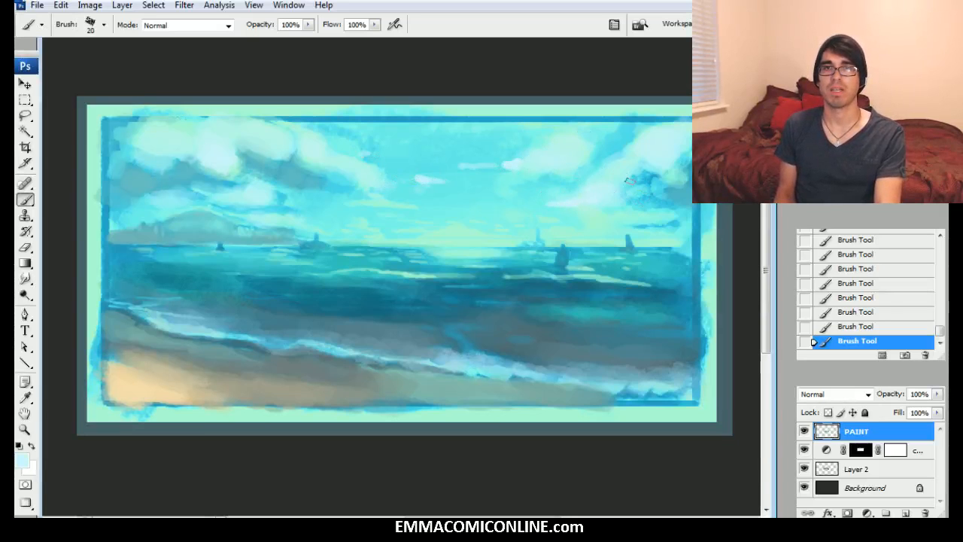
Step: Enlarge the brush to 70 px and broaden the pale highlights on the large cloud at the far right of the sky
key(bracketright)
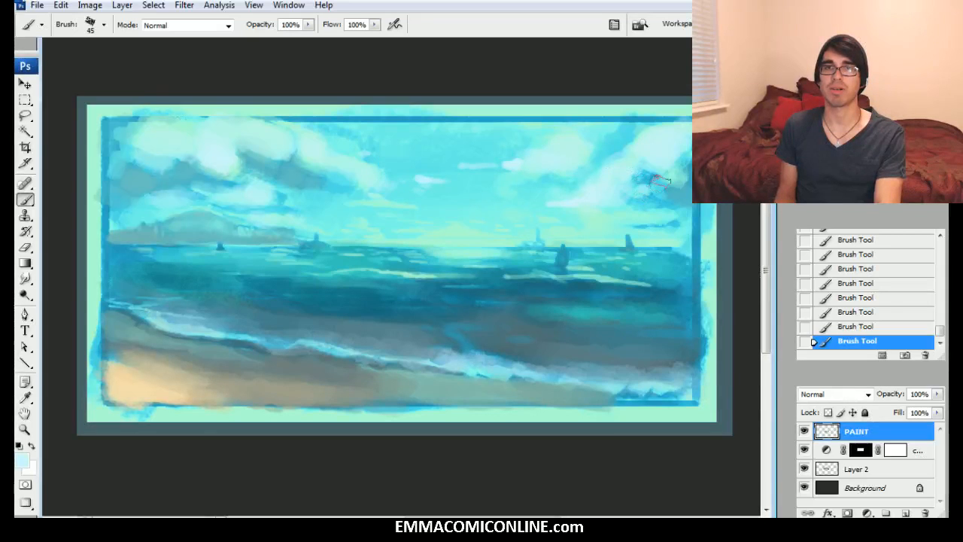
key(bracketright)
key(bracketright)
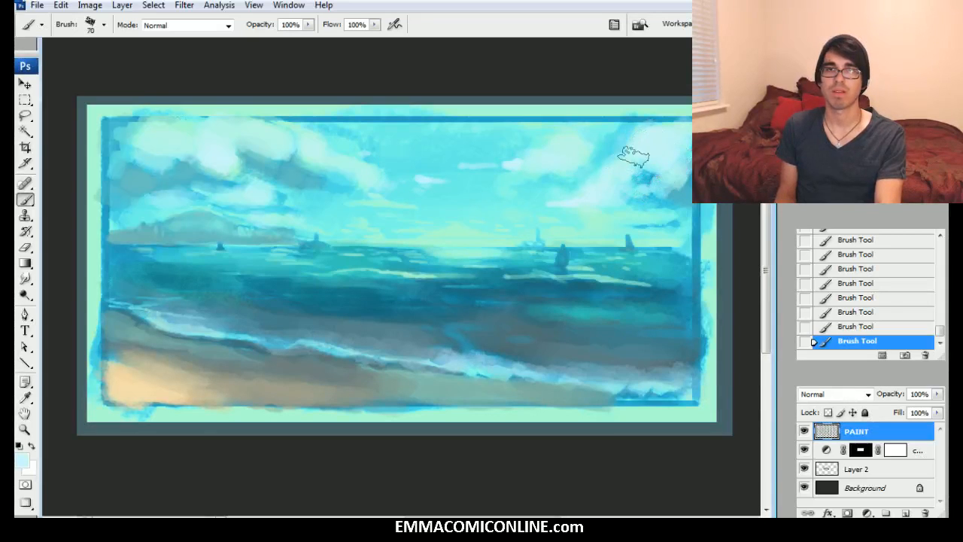
Step: Reduce the brush to between 20 and 30 px and add small pale highlights along the left cloud bank's upper edge and shaded underside
key(bracketleft)
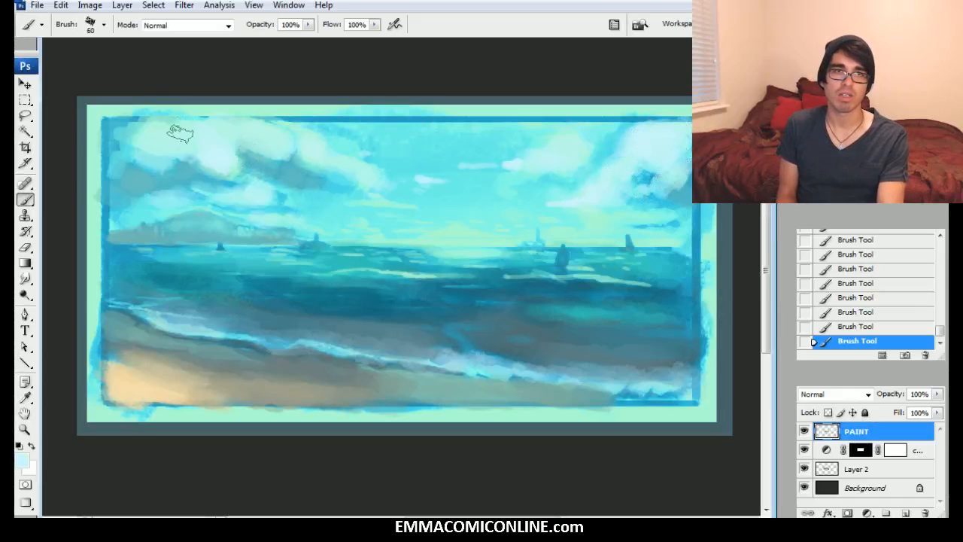
key(bracketleft)
key(bracketleft)
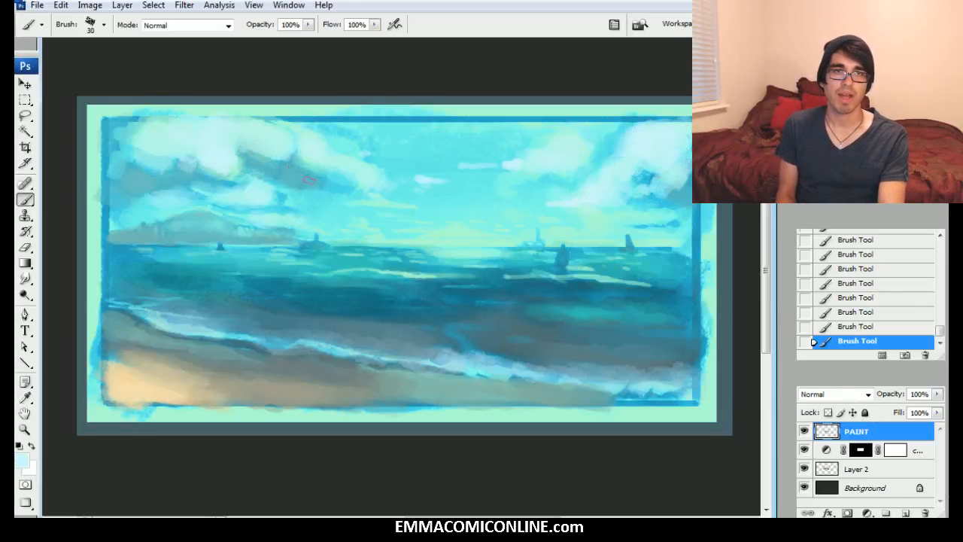
key(bracketright)
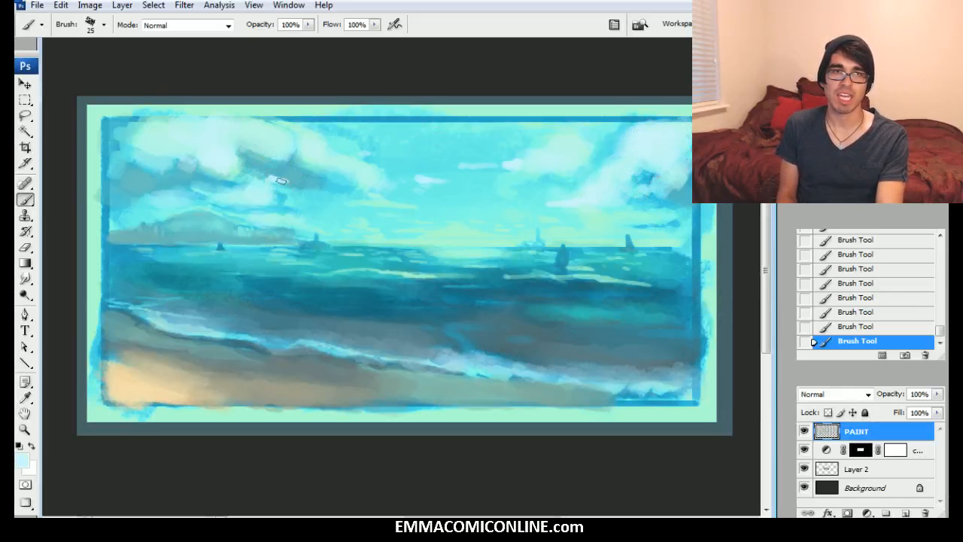
key(bracketleft)
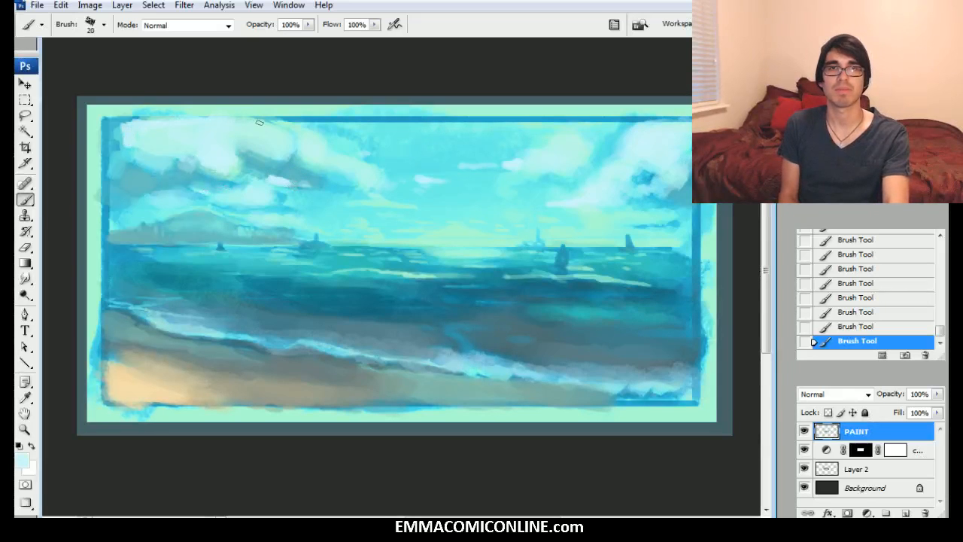
key(bracketright)
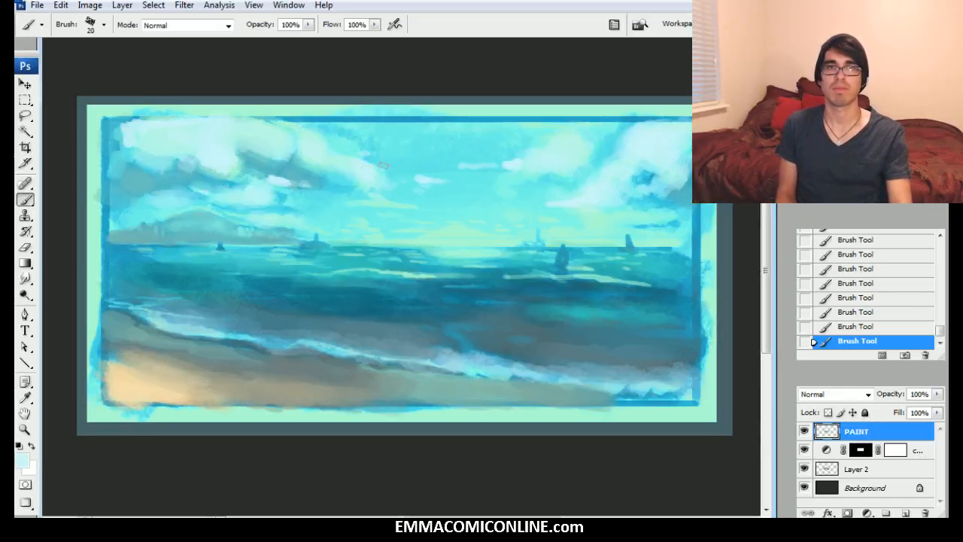
Step: Repaint the open sky between the clouds in blue #71caf4, based on a sampled sky colour, with a 150 px brush
alt+click(378, 159)
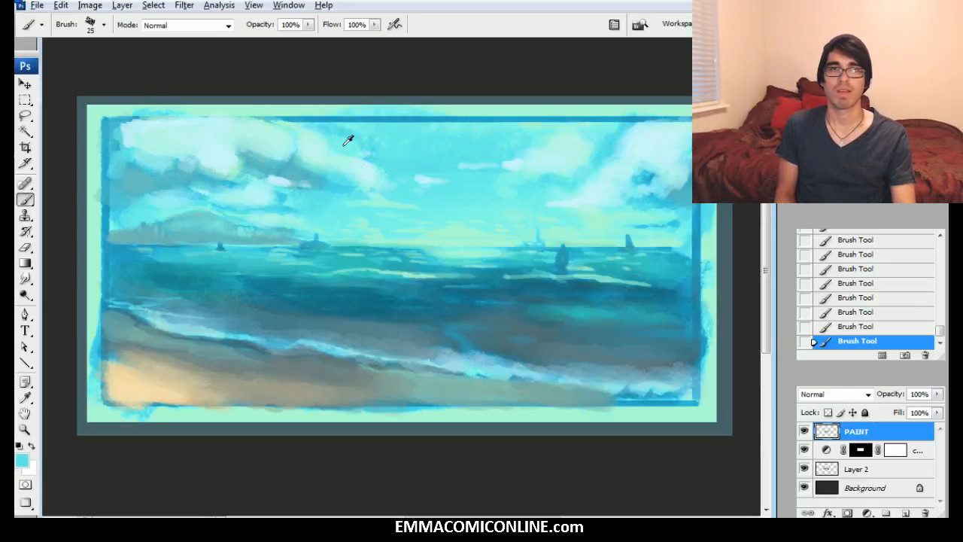
click(21, 460)
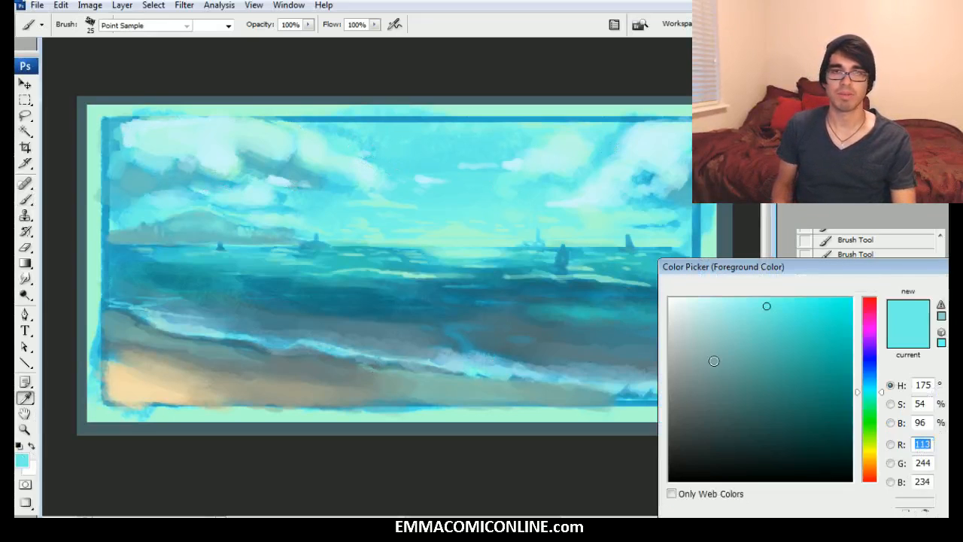
click(881, 381)
key(Return)
key(b)
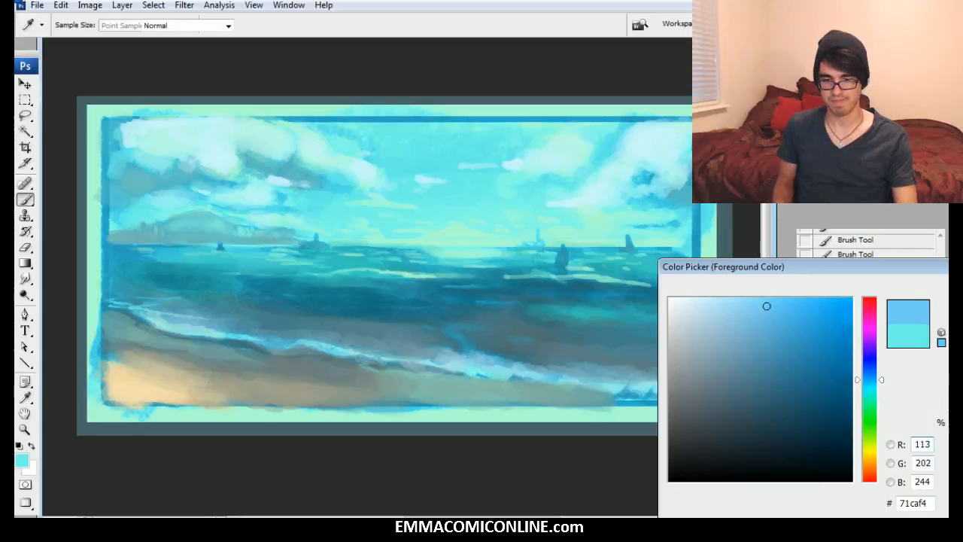
key(bracketright)
key(bracketright)
key(bracketright)
key(bracketright)
key(bracketright)
key(bracketright)
key(bracketright)
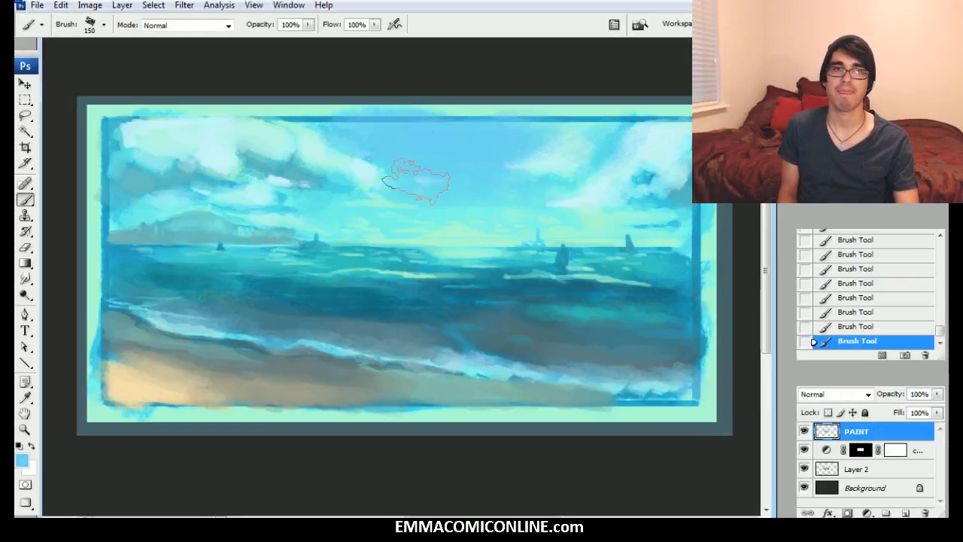
Step: Glaze sampled light blue over the distant sea below the horizon and compare the result with an earlier history state
alt+click(542, 207)
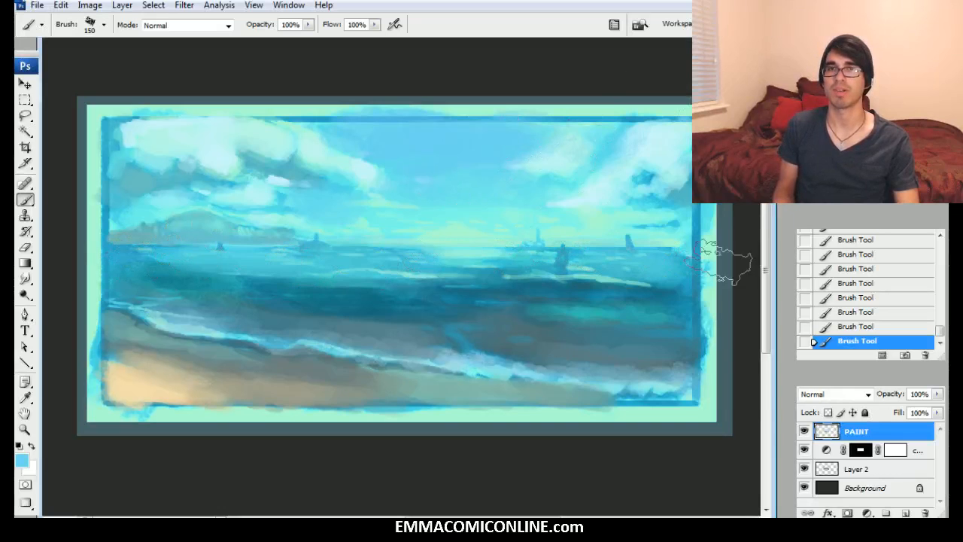
click(868, 283)
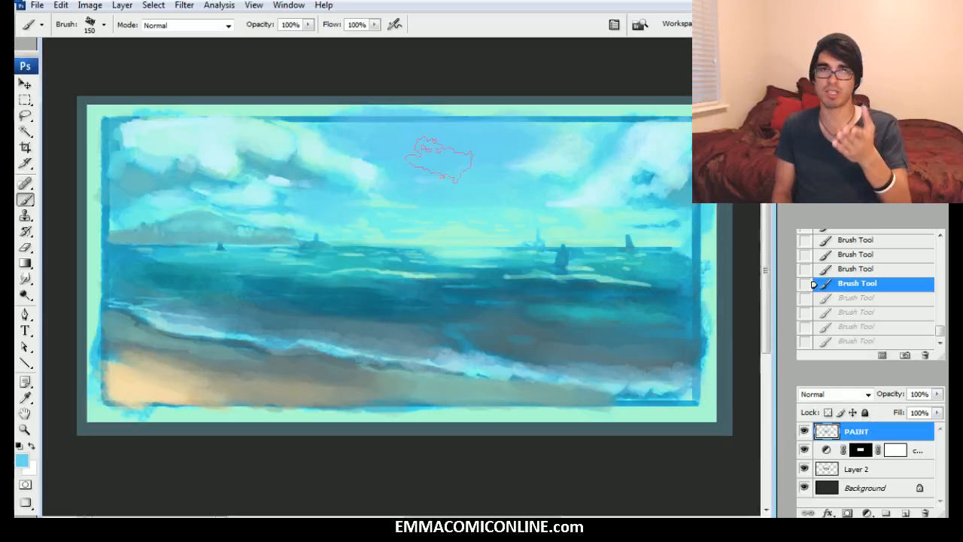
click(846, 342)
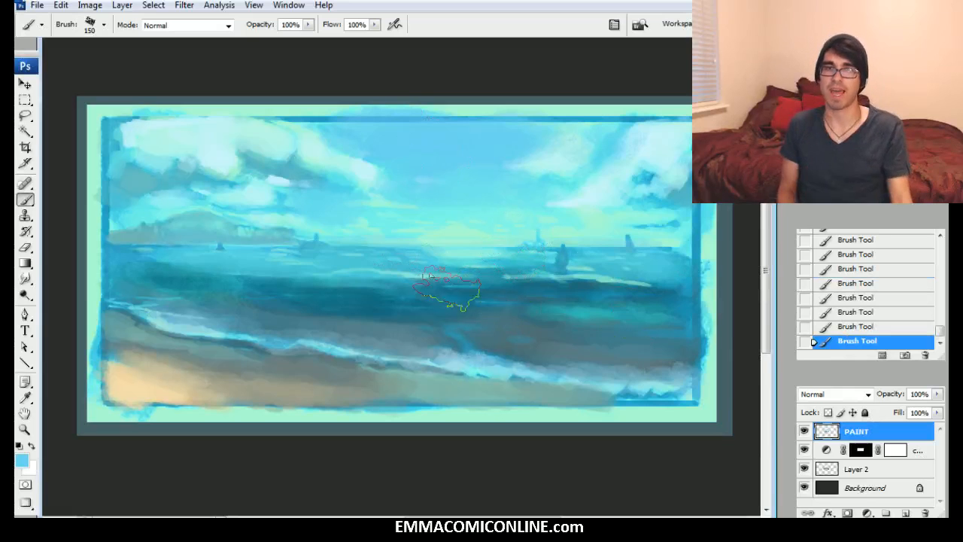
Step: Blend the middle band of the sea with teal tones sampled from the water, reducing the brush to 70 px
alt+click(358, 292)
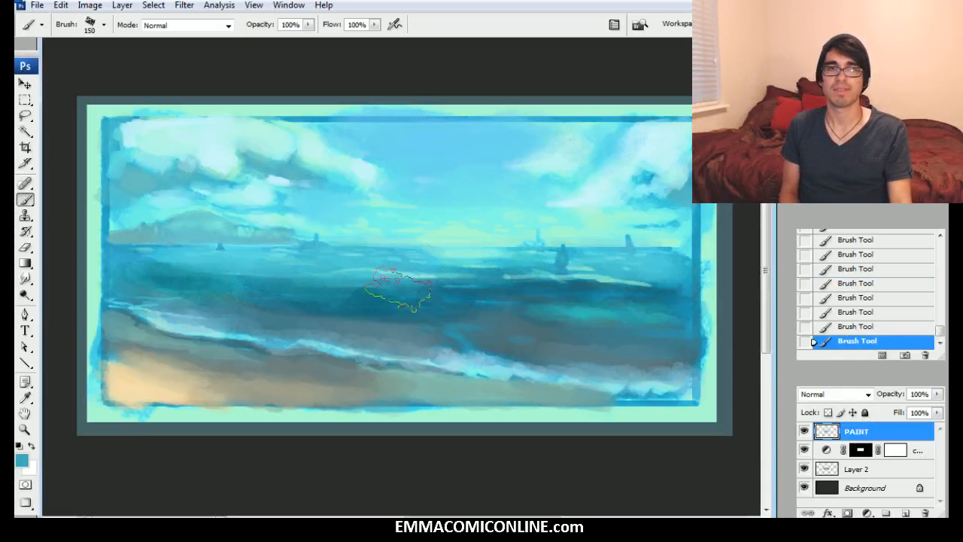
alt+click(589, 292)
key(bracketleft)
key(bracketleft)
key(bracketleft)
key(bracketleft)
key(bracketleft)
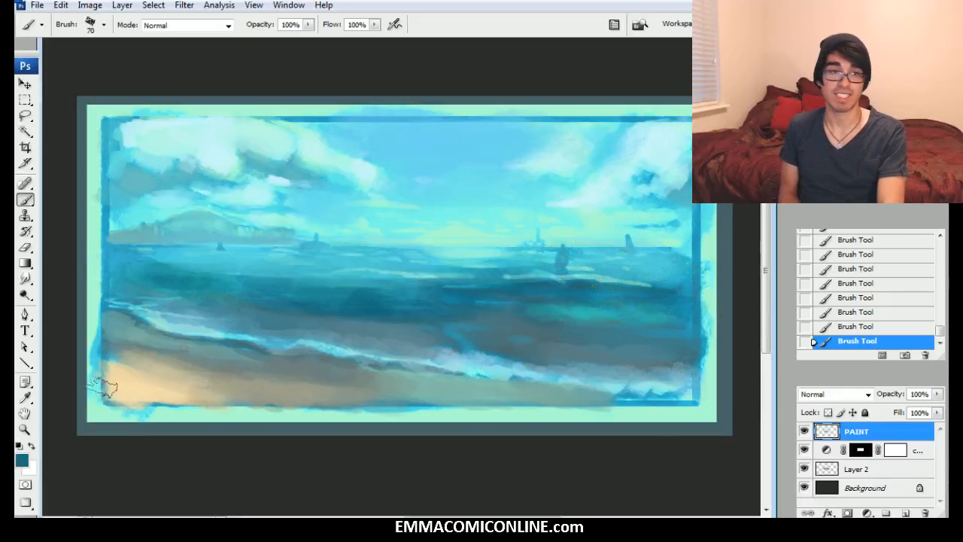
Step: Mix a muted colour from the dark teal and repaint the nearest boat in reddish brown with a 9 px brush
click(22, 459)
click(725, 392)
drag(884, 372, 885, 371)
click(715, 395)
key(Return)
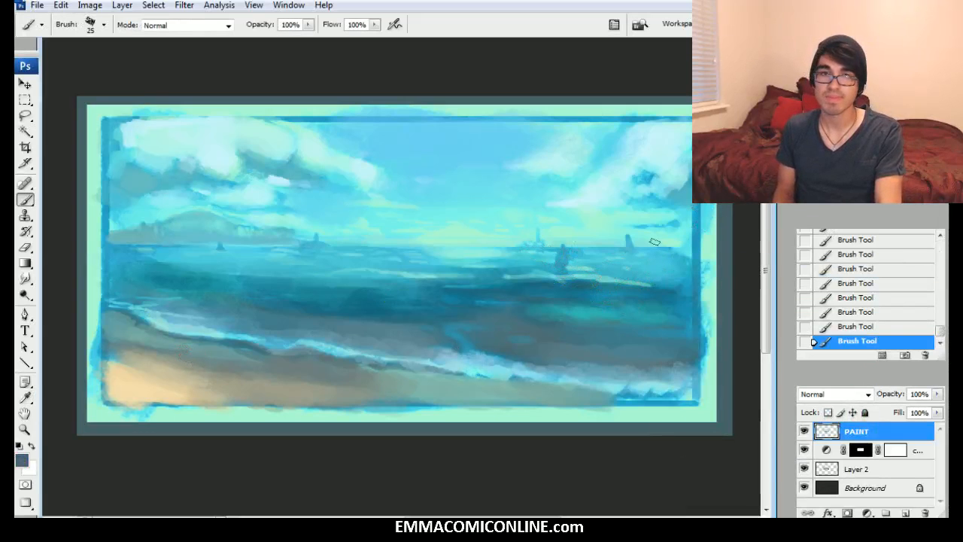
key(bracketleft)
key(bracketleft)
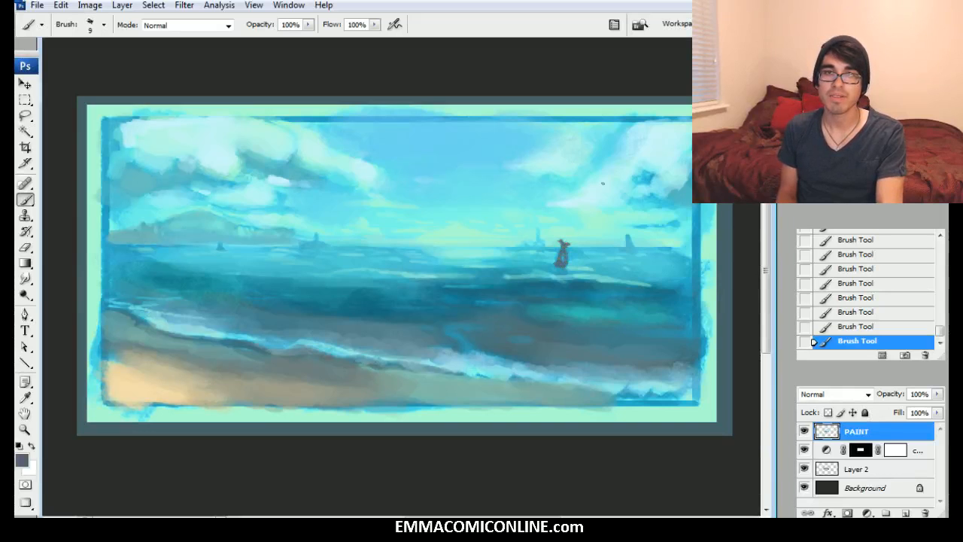
Step: Refine the reddish boat's base and the faint ship near the distant island using sampled colours and a 7 px brush
alt+click(564, 273)
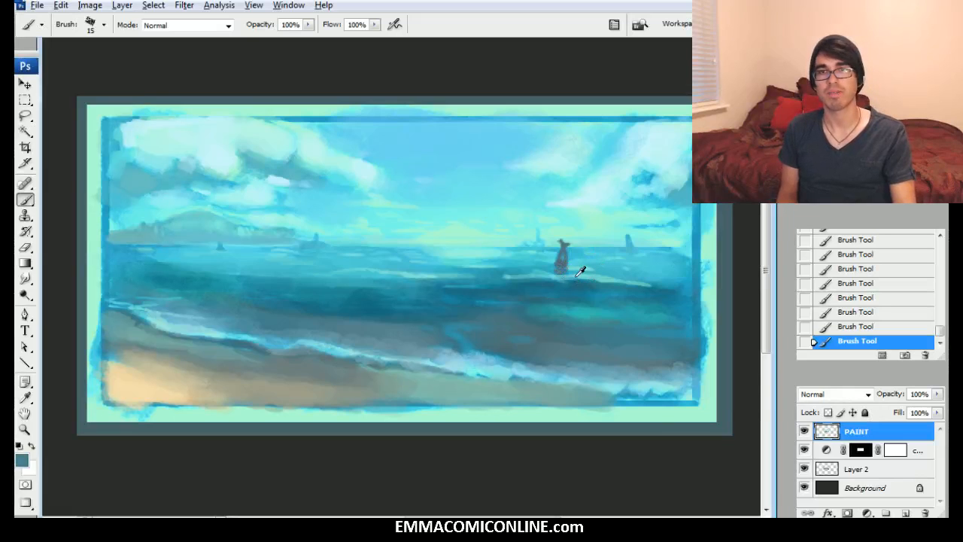
key(bracketleft)
key(bracketleft)
key(bracketleft)
key(bracketleft)
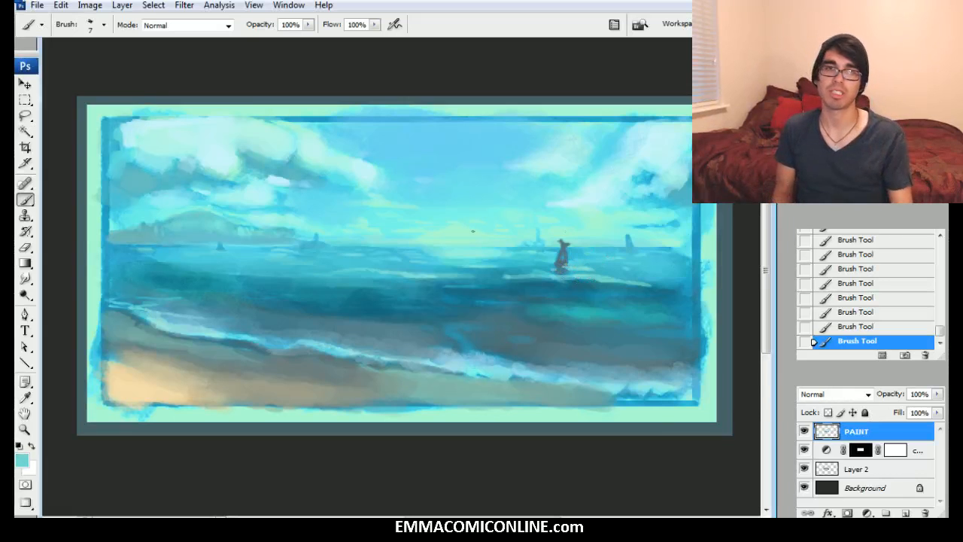
alt+click(313, 254)
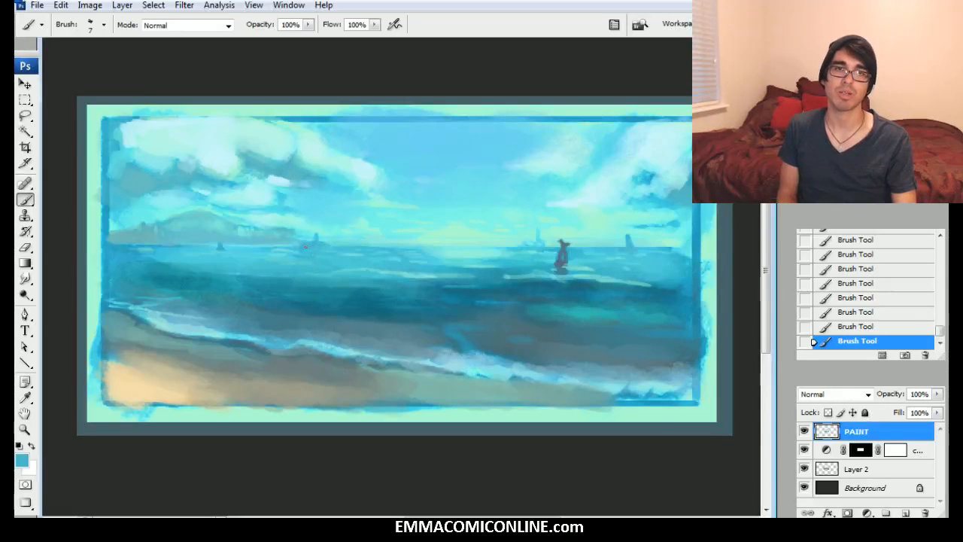
alt+click(331, 239)
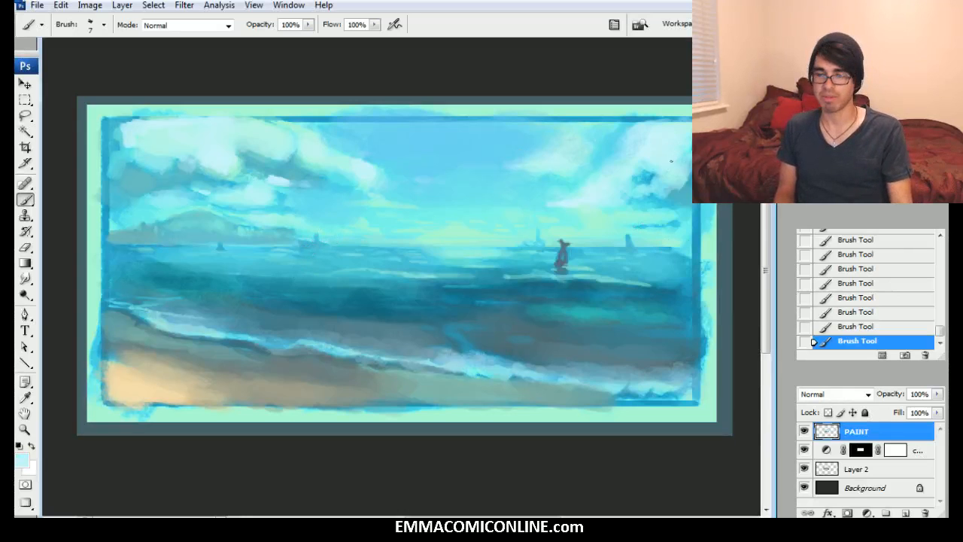
Step: Paint pale clouds low over the right horizon and refine the cloud edges around the open sky with a 40 px brush
key(bracketright)
key(bracketright)
key(bracketright)
key(bracketright)
key(bracketright)
key(bracketright)
key(bracketright)
alt+click(665, 217)
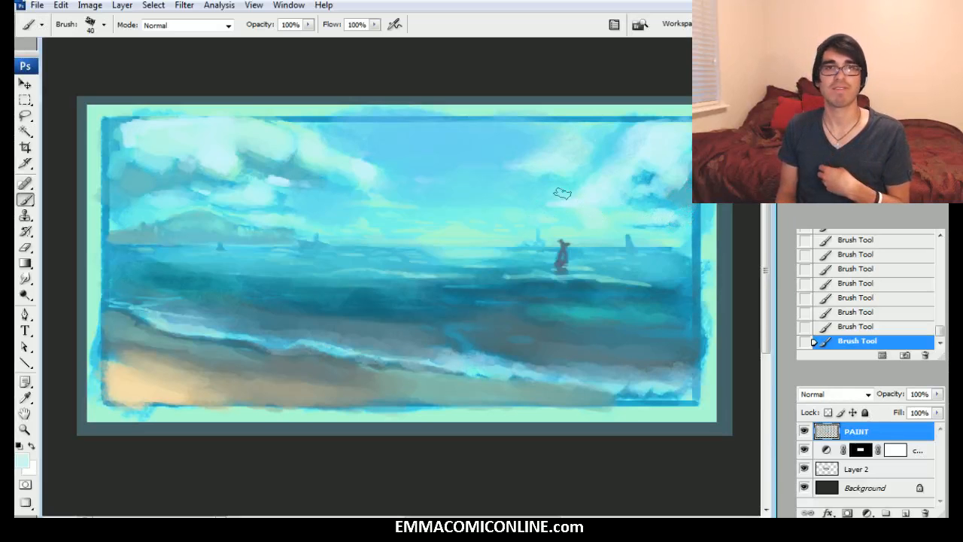
alt+click(514, 139)
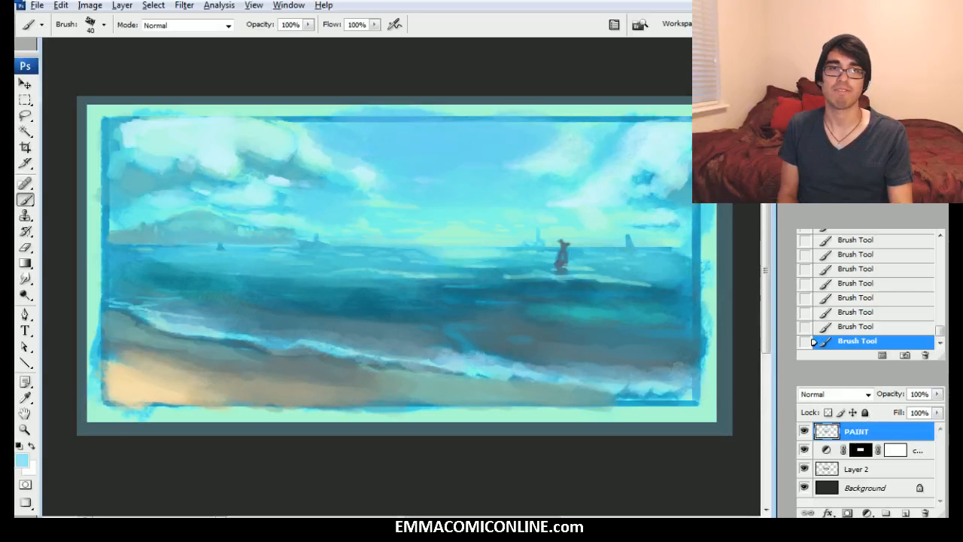
alt+click(366, 172)
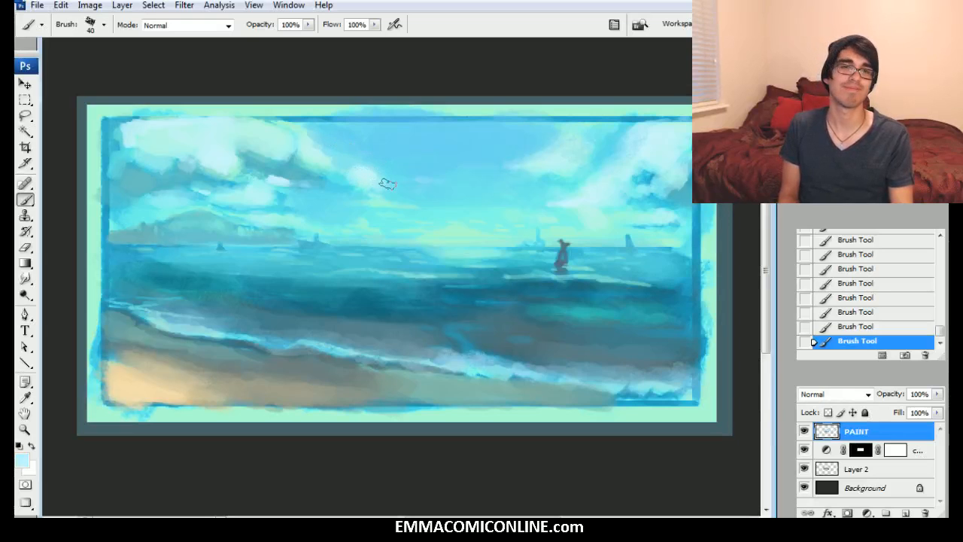
Step: Paint blue over the grey shadows of the left-hand clouds with a 100 px brush
alt+click(172, 185)
key(bracketright)
key(bracketright)
key(bracketright)
key(bracketright)
key(bracketright)
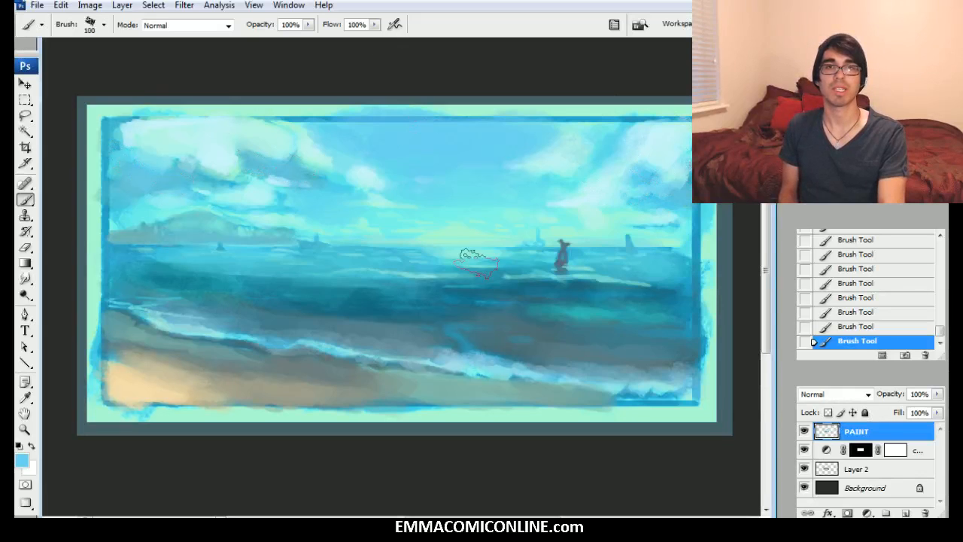
Step: Paint a faint blue strip along the horizon beside the far-right ship with a 9 px brush
key(bracketleft)
key(bracketleft)
key(bracketleft)
key(bracketleft)
key(bracketleft)
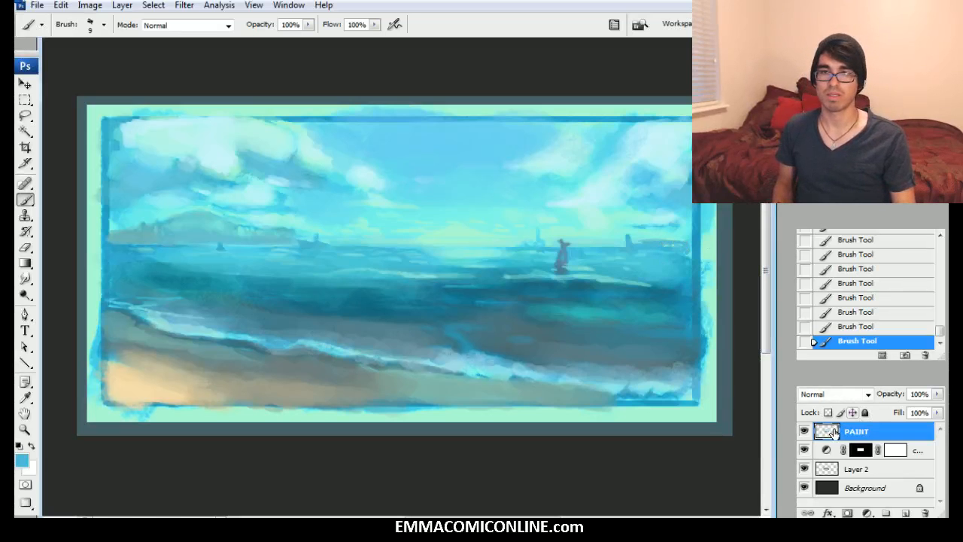
Step: Hide the PAINT layer and examine the underpainting's horizon and sky colours in the colour picker
click(804, 429)
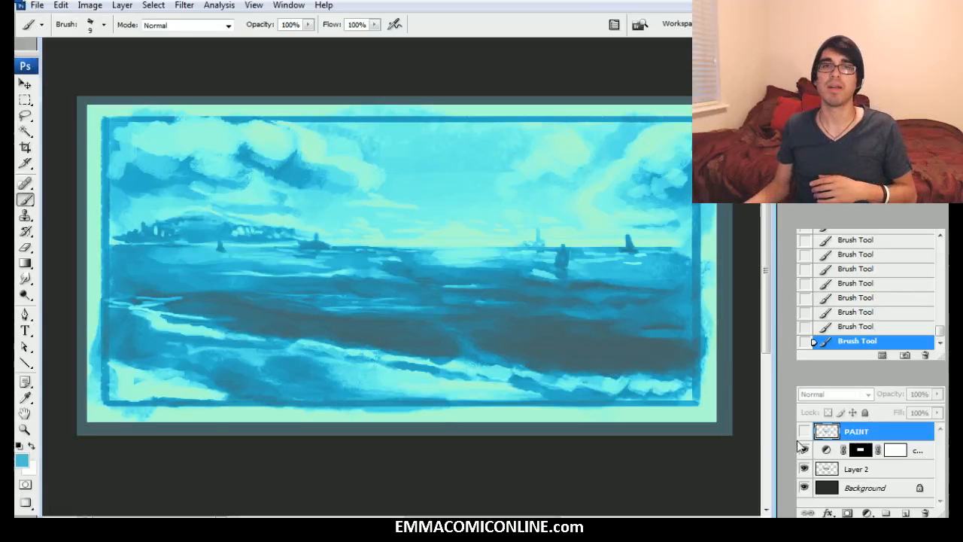
key(ctrl+plus)
key(ctrl+plus)
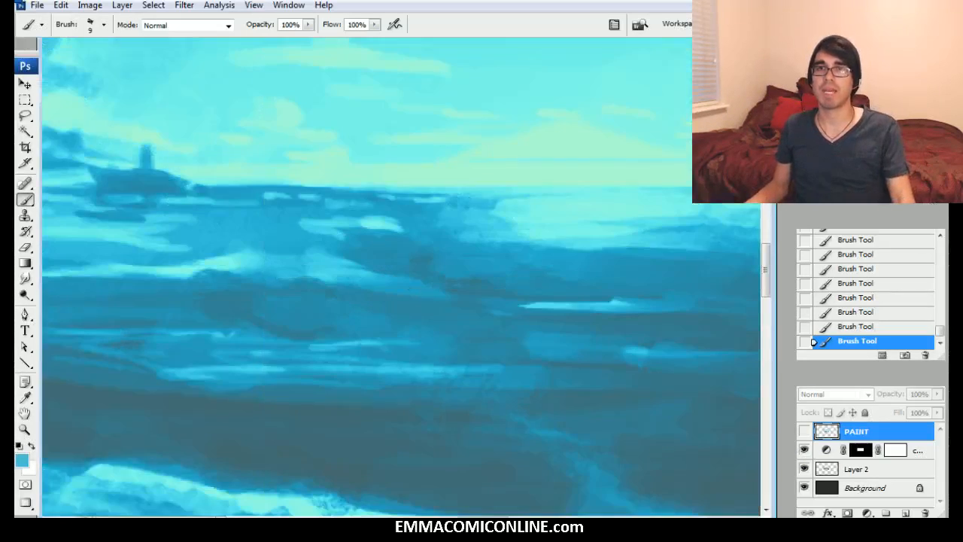
drag(472, 206, 331, 349)
alt+click(409, 295)
click(22, 461)
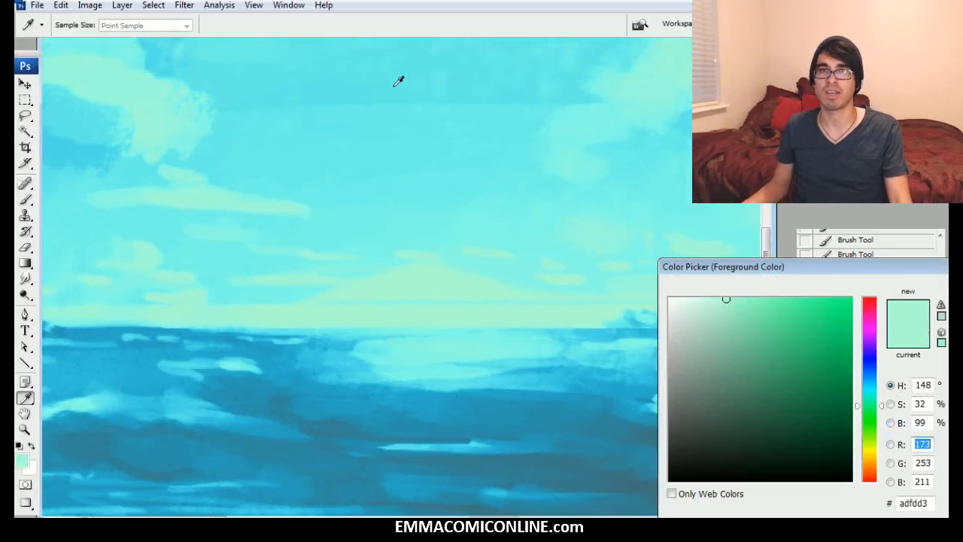
click(395, 94)
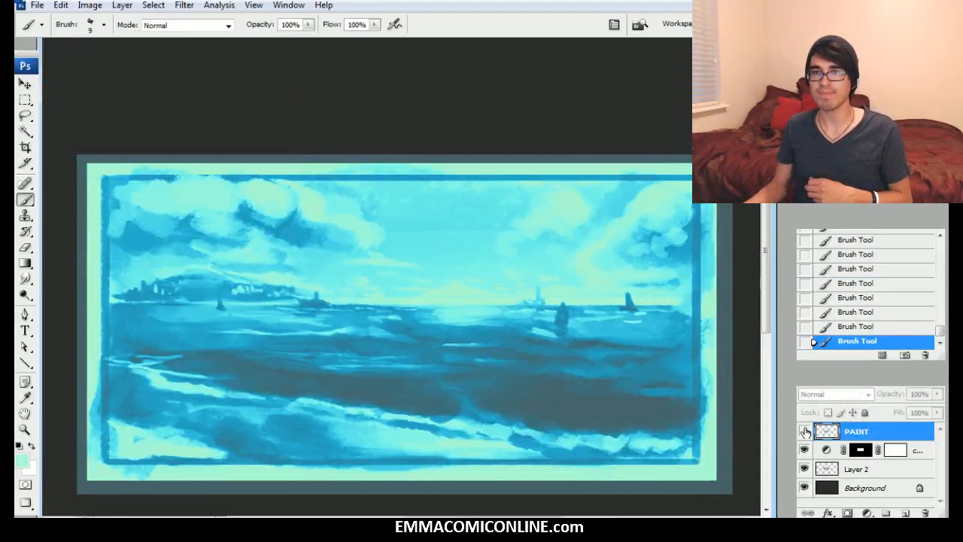
Step: Toggle the PAINT layer's visibility to compare the painting with the underpainting, leaving the layer shown
click(804, 431)
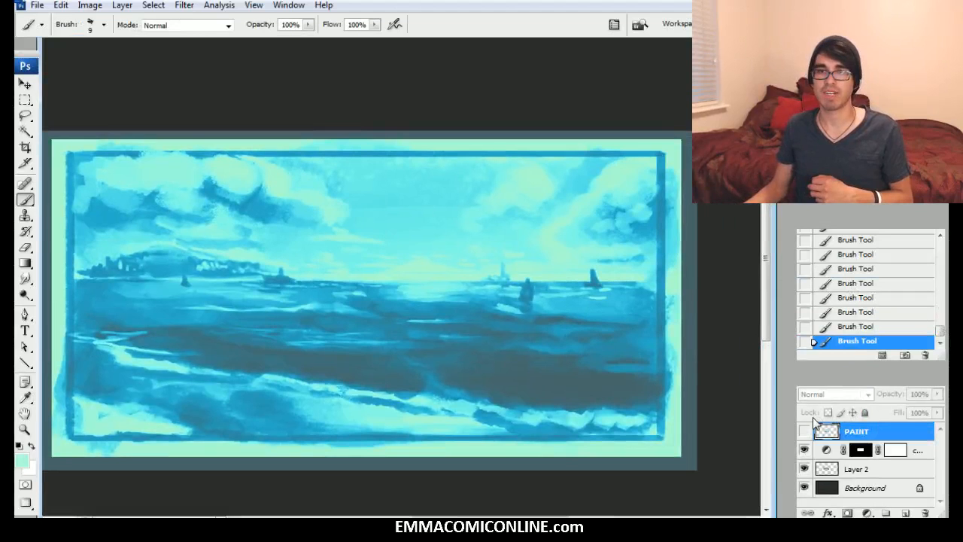
click(804, 431)
click(804, 431)
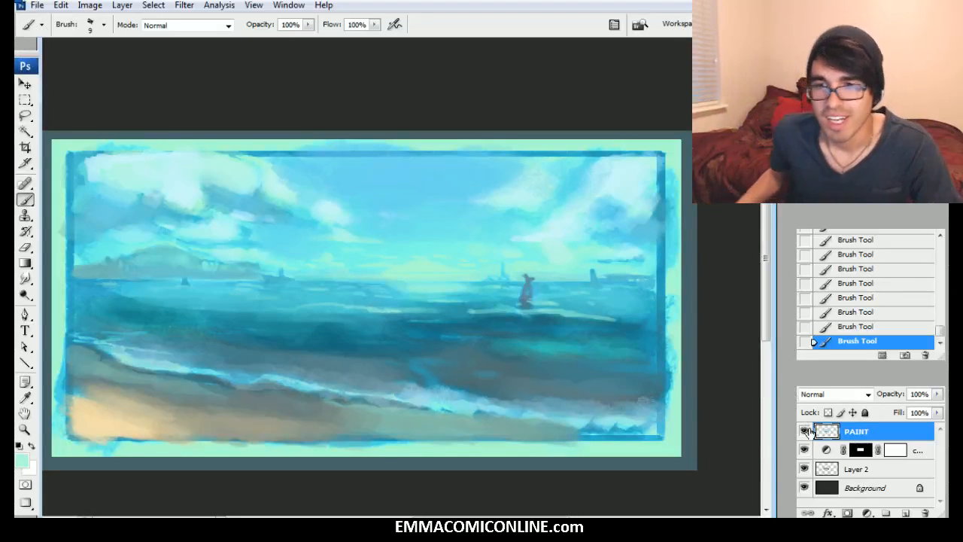
click(804, 431)
click(804, 431)
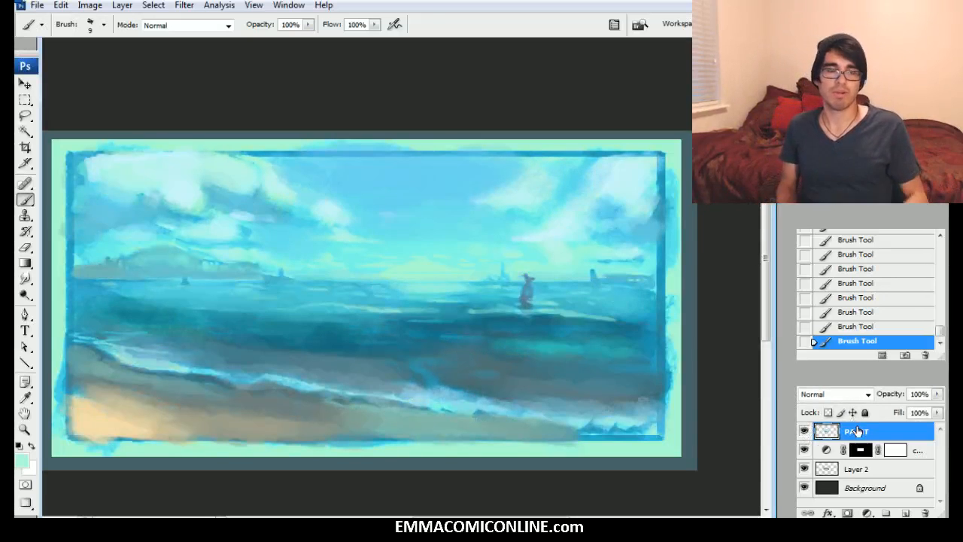
Step: Shift the foreground colour to pale sand and brighten the beach in the lower-left corner with a brush of up to 90 px
click(22, 461)
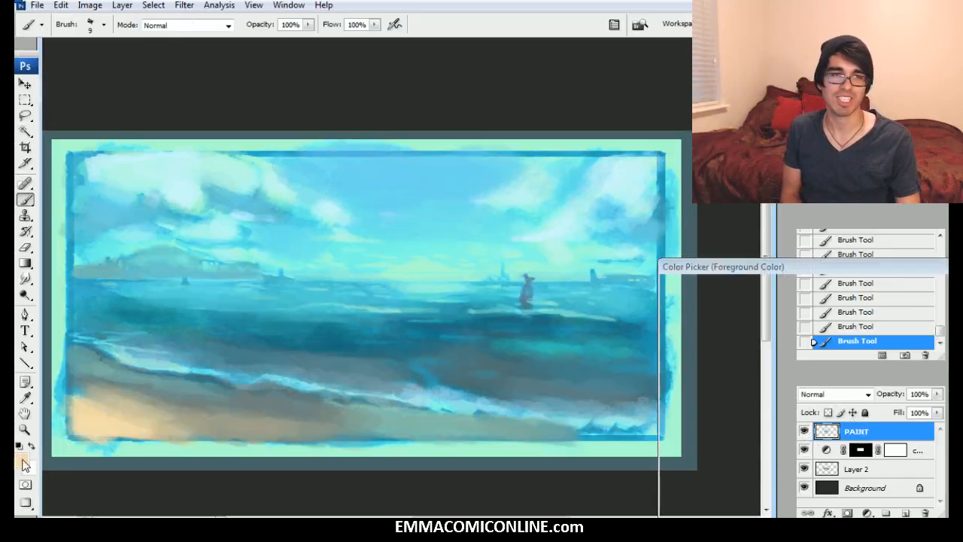
click(881, 459)
key(Return)
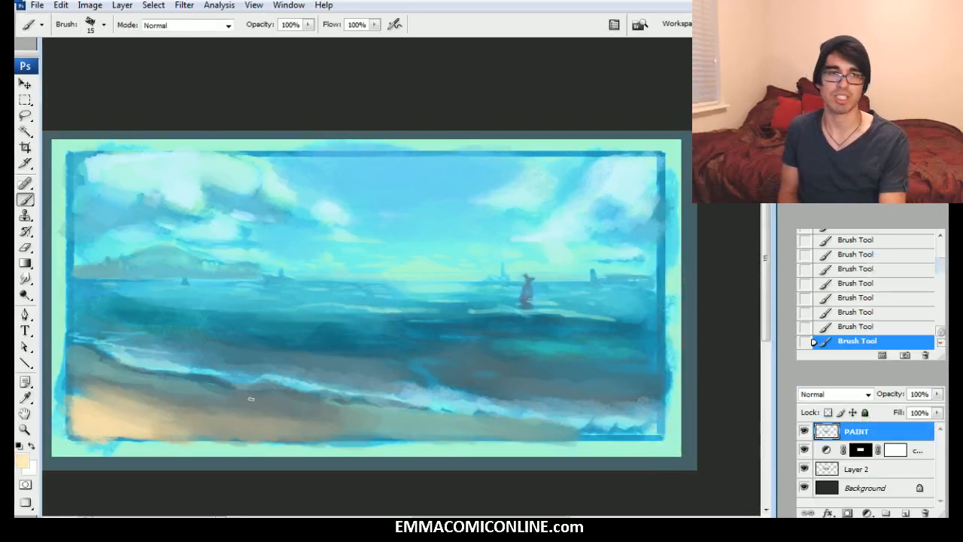
key(bracketright)
key(bracketright)
key(bracketright)
mouse_move(91, 420)
mouse_down()
mouse_move(123, 429)
mouse_move(145, 434)
mouse_move(122, 424)
mouse_move(132, 417)
mouse_move(106, 410)
mouse_move(229, 439)
mouse_up()
key(bracketright)
key(bracketright)
key(bracketright)
key(bracketright)
key(bracketleft)
key(bracketleft)
Step: Create a new layer named PO above the PAINT layer
right_click(886, 435)
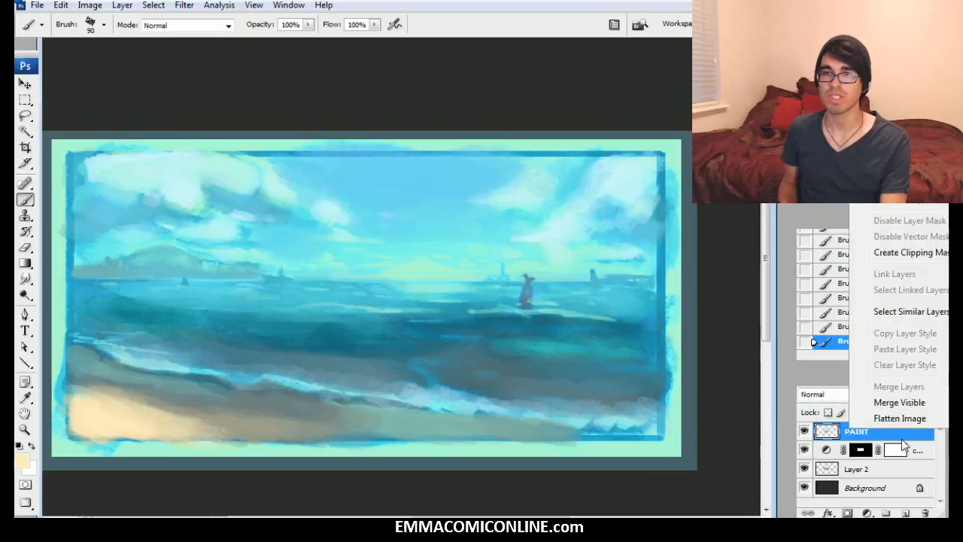
click(861, 436)
key(ctrl+shift+n)
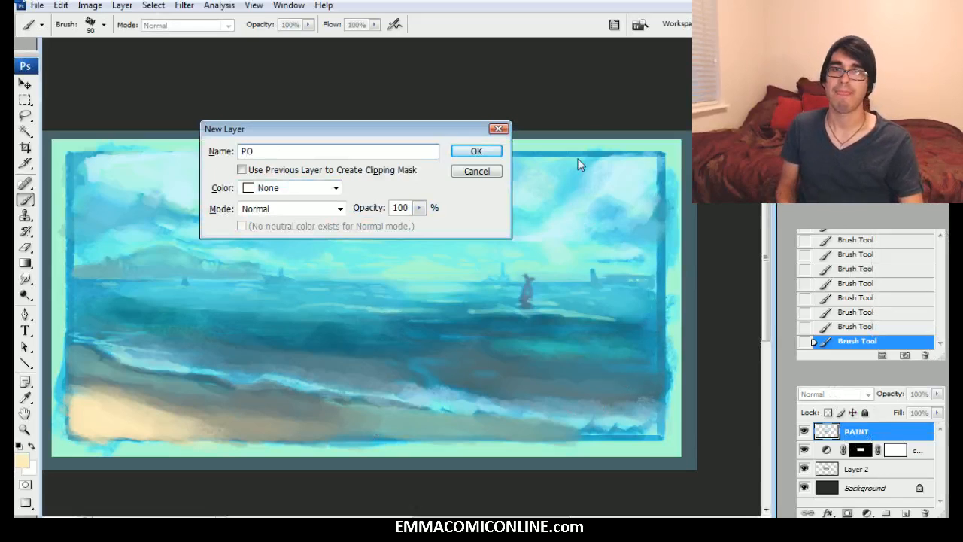
key(Return)
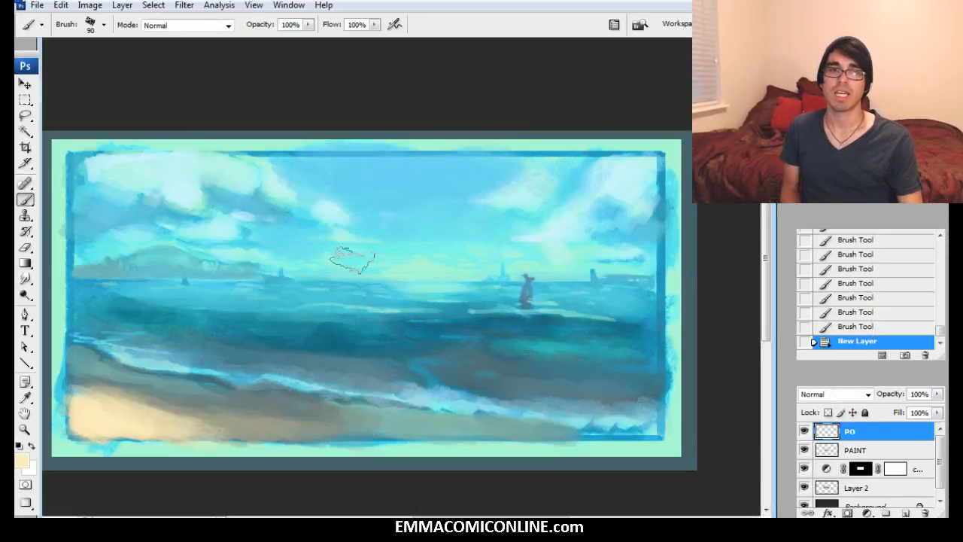
Step: Select the Aufgenommener Pinsel 4 5 brush preset for painting on the PO layer
right_click(354, 260)
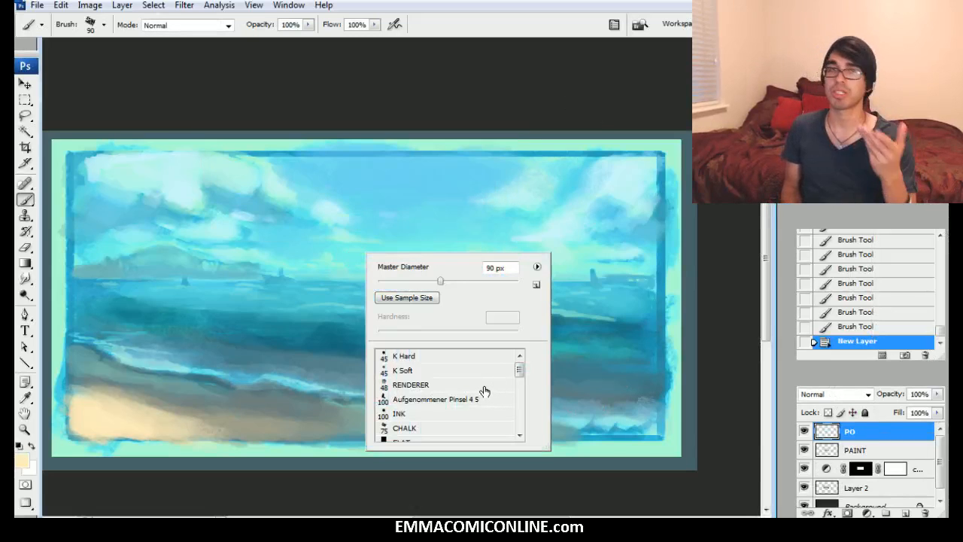
drag(518, 370, 518, 374)
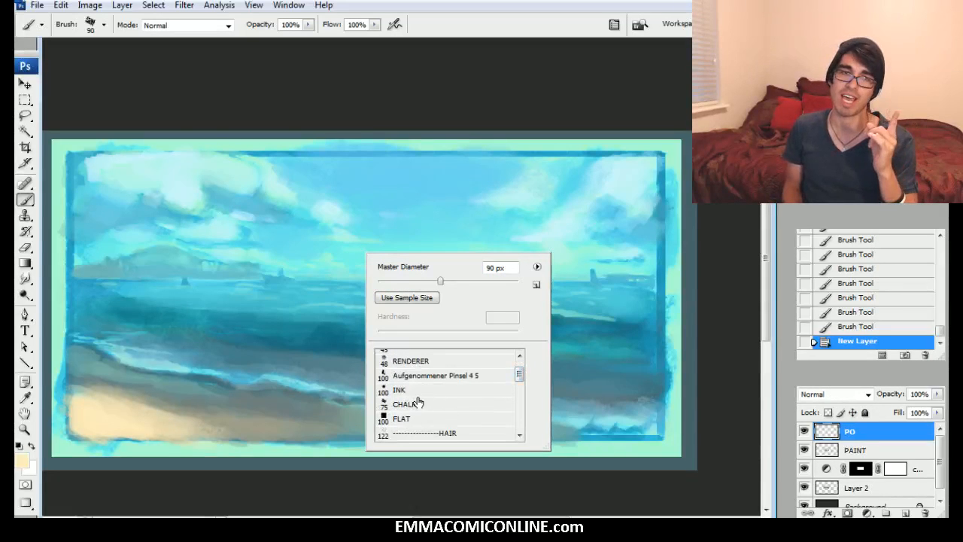
click(426, 376)
mouse_move(339, 331)
mouse_down()
mouse_move(363, 356)
mouse_move(350, 367)
mouse_move(350, 296)
mouse_move(386, 296)
mouse_up()
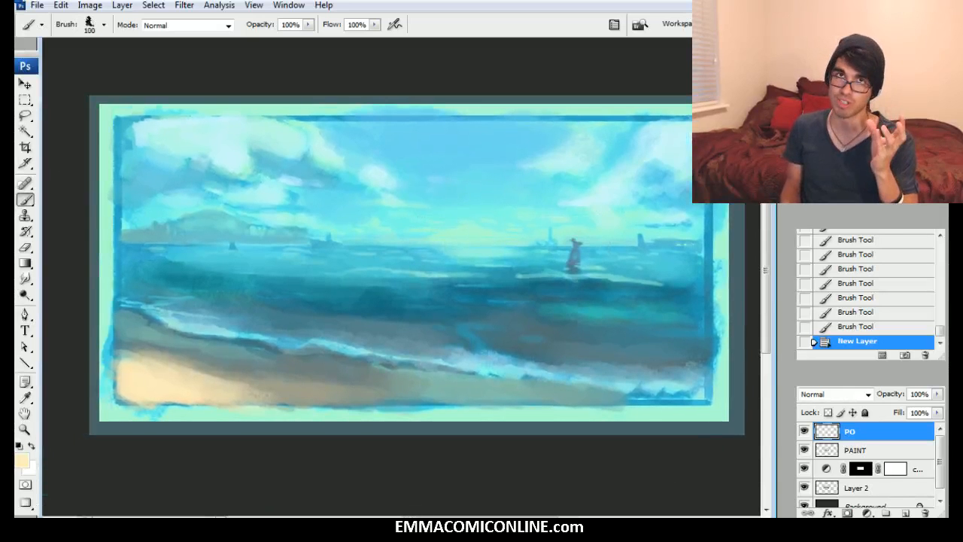
Step: Sample mint green from the painting's border and paint test strokes on the dark area above it with the brush at 100 px and smaller
key(ctrl+plus)
key(ctrl+plus)
key(ctrl+plus)
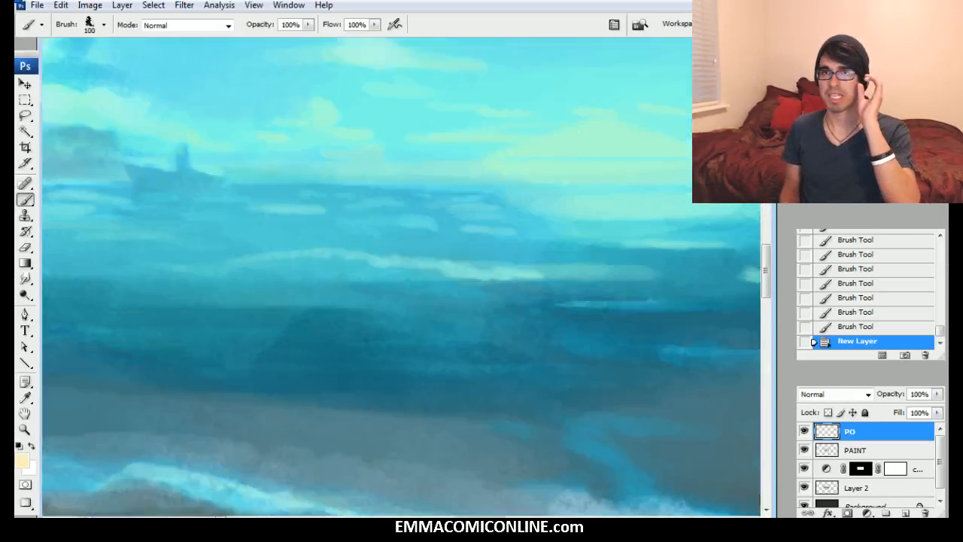
drag(527, 136, 279, 459)
drag(422, 226, 351, 403)
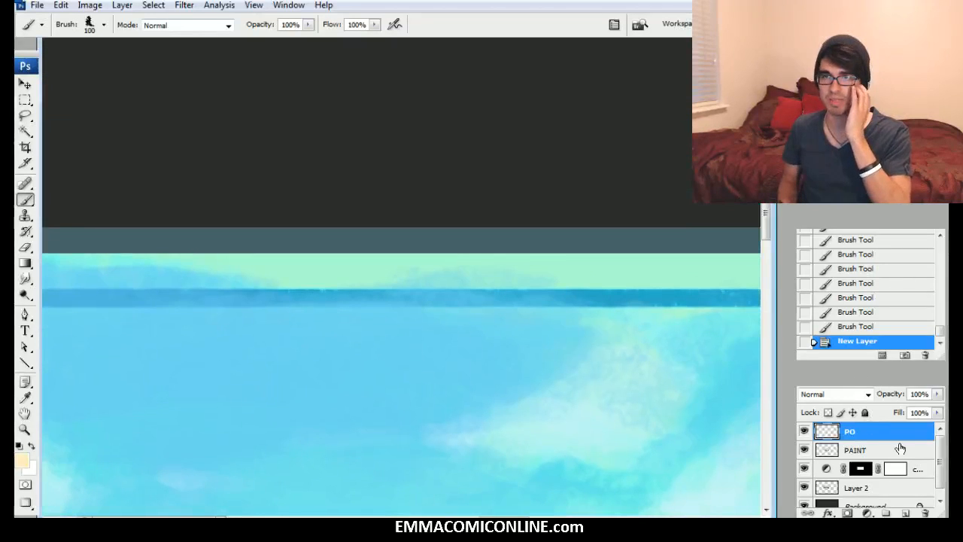
alt+click(663, 275)
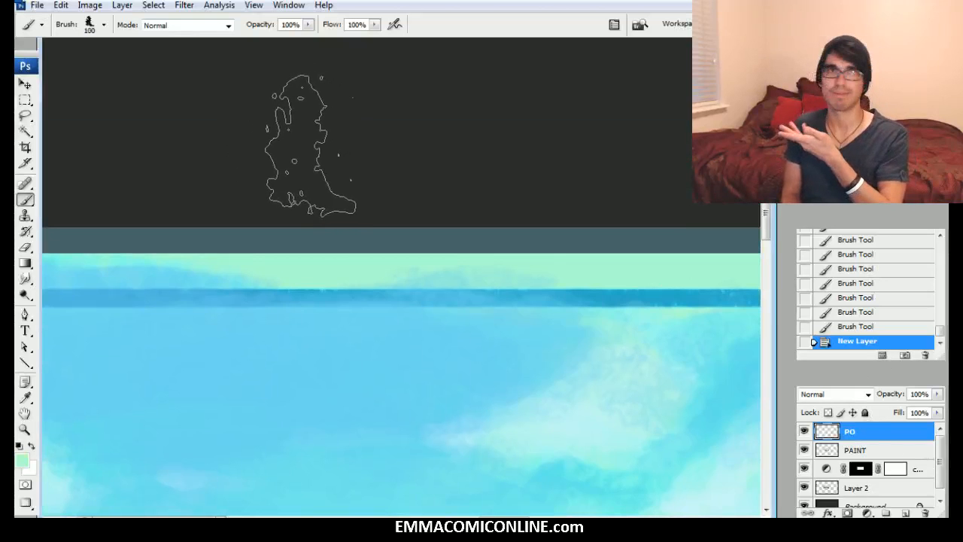
mouse_move(297, 143)
mouse_down()
mouse_move(313, 113)
mouse_move(291, 122)
mouse_move(329, 107)
mouse_move(509, 100)
mouse_move(643, 116)
mouse_up()
key(bracketleft)
key(bracketleft)
key(bracketleft)
key(bracketleft)
mouse_move(428, 116)
mouse_down()
mouse_move(204, 117)
mouse_move(218, 116)
mouse_up()
key(bracketright)
key(bracketright)
mouse_move(177, 144)
mouse_down()
mouse_move(285, 126)
mouse_move(498, 232)
mouse_up()
key(bracketleft)
key(bracketleft)
key(bracketleft)
Step: Choose a soft brush preset, enlarge it to 70 px and paint a soft mint test stroke above the border for comparison
right_click(346, 186)
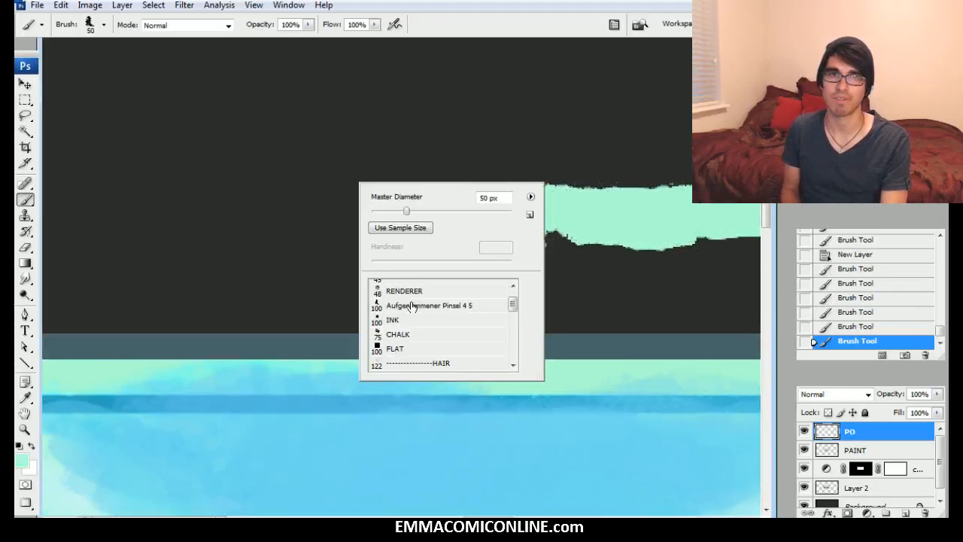
drag(513, 304, 515, 299)
click(423, 302)
click(242, 166)
key(bracketright)
key(bracketright)
key(bracketright)
mouse_move(225, 189)
mouse_down()
mouse_move(279, 145)
mouse_move(248, 206)
mouse_move(437, 136)
mouse_up()
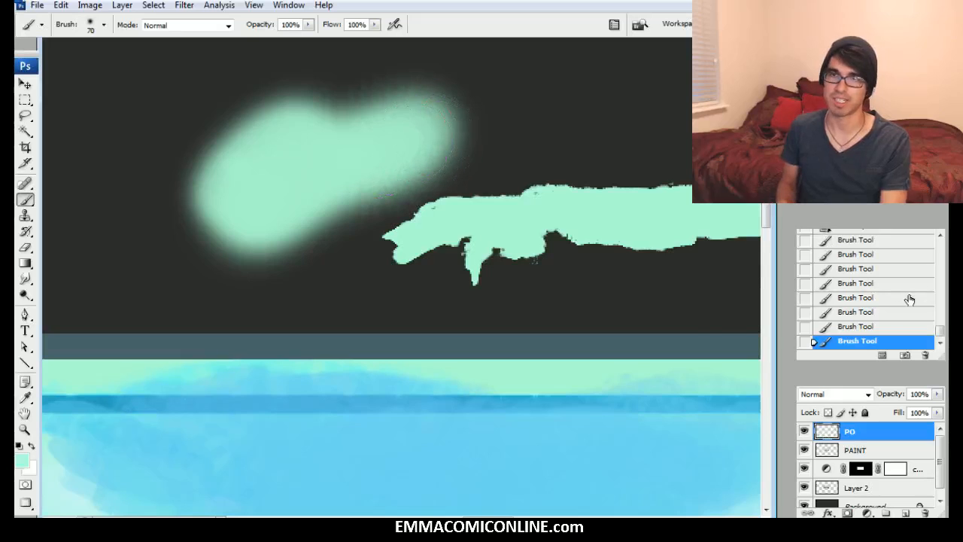
Step: Step back through the history to the New Layer state to remove all test strokes from the PO layer
click(870, 326)
click(866, 311)
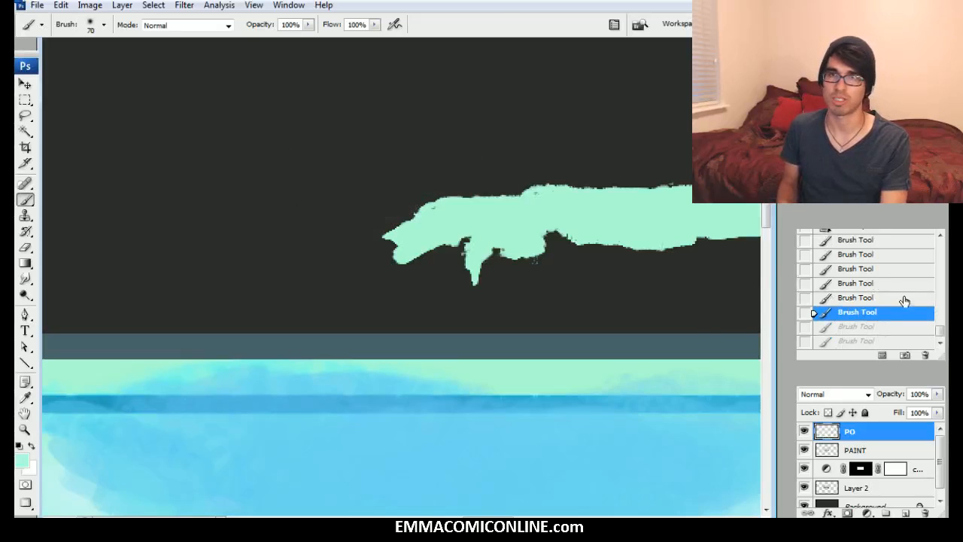
click(881, 297)
click(882, 283)
click(872, 269)
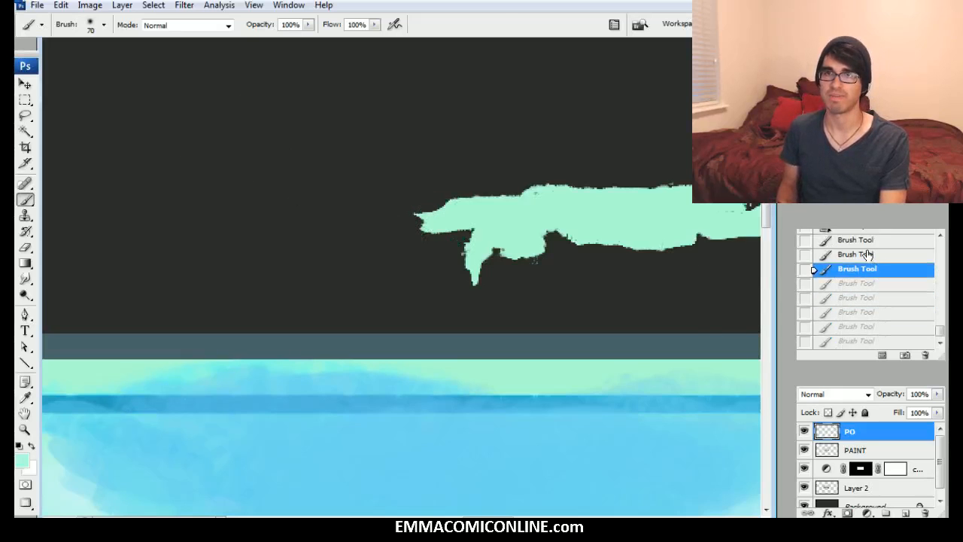
click(867, 255)
click(867, 242)
scroll(941, 331, up, 2)
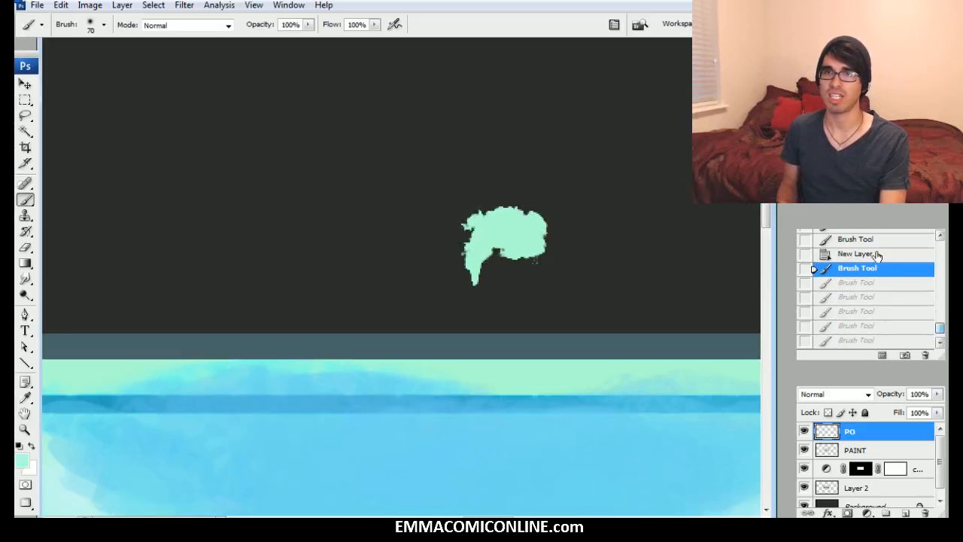
click(872, 253)
Step: Switch back to the Aufgenommener Pinsel 4 5 brush at 100 px and toggle the PO layer's visibility, leaving it shown
click(590, 471)
mouse_move(594, 466)
mouse_down()
mouse_move(453, 430)
mouse_move(346, 184)
mouse_up()
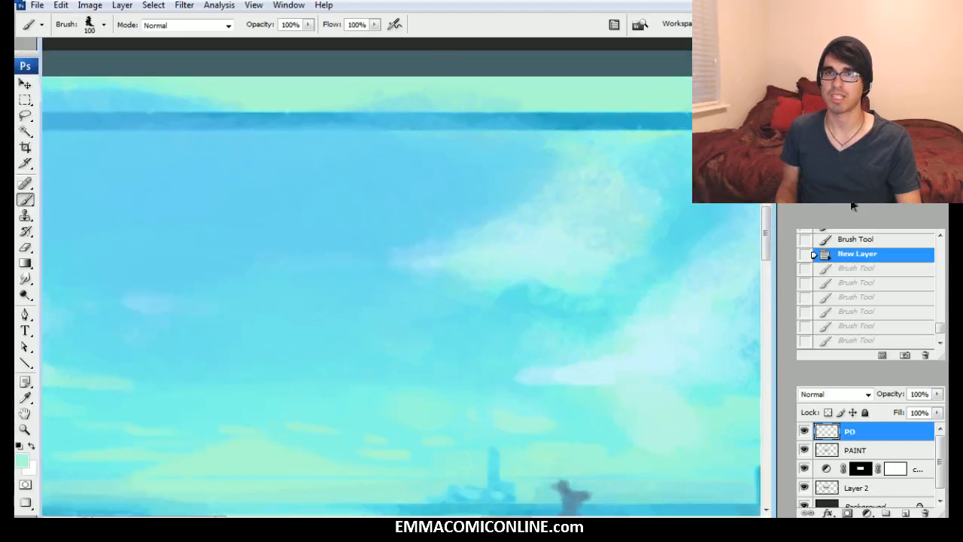
click(851, 202)
click(851, 202)
click(930, 202)
click(867, 143)
key(ctrl+minus)
mouse_move(293, 166)
mouse_down()
mouse_move(580, 389)
mouse_move(525, 425)
mouse_up()
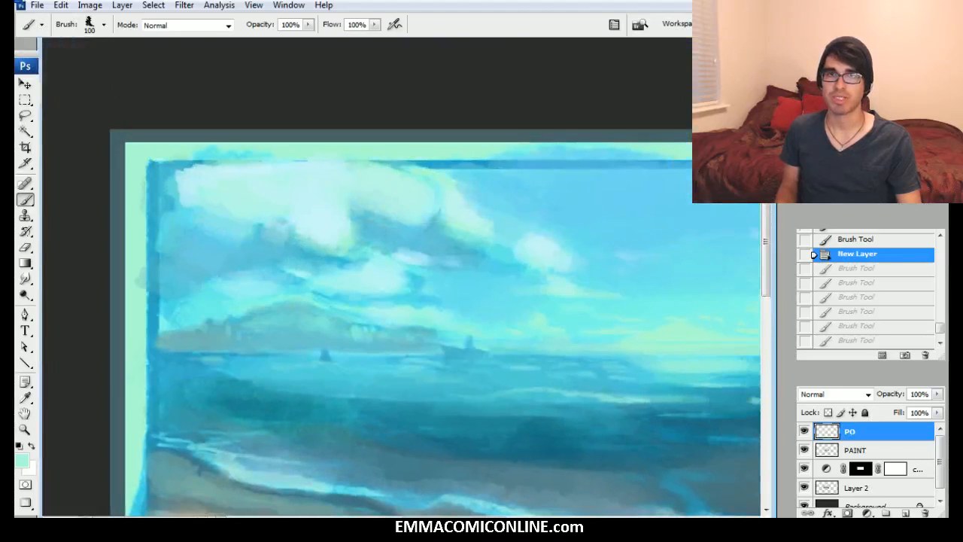
click(804, 431)
click(805, 431)
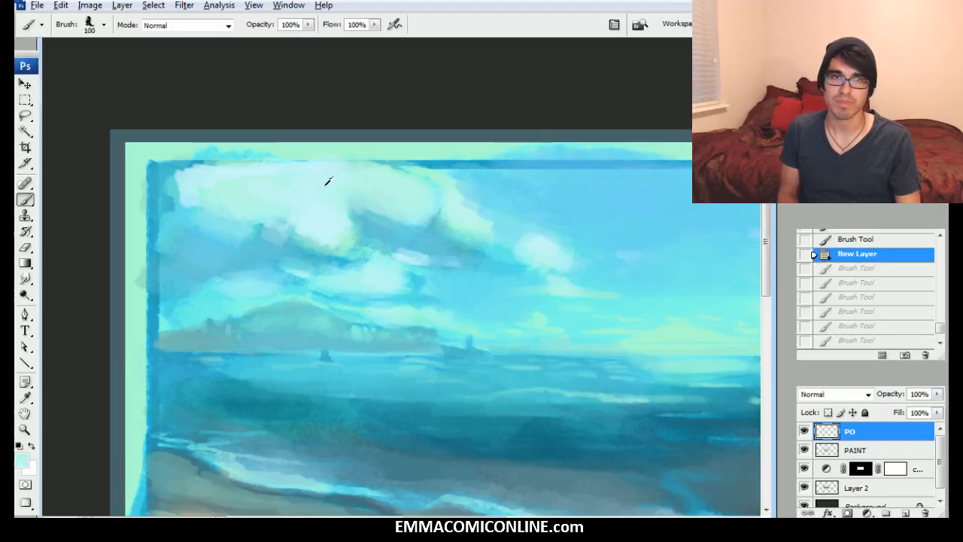
Step: Set the foreground colour to pale cyan #d2faff and paint highlights on the upper-left clouds with a 60 px brush
click(21, 460)
drag(882, 390, 881, 386)
drag(707, 304, 700, 297)
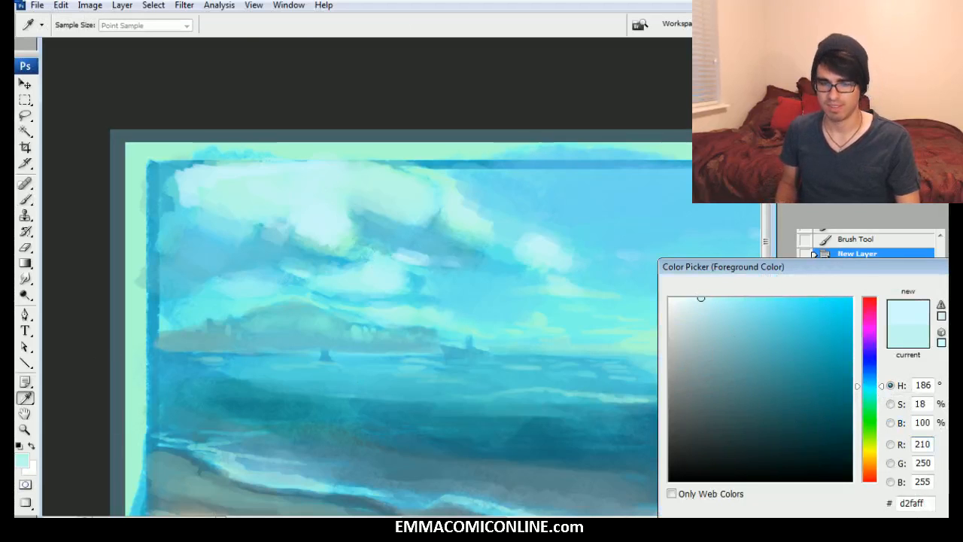
key(Return)
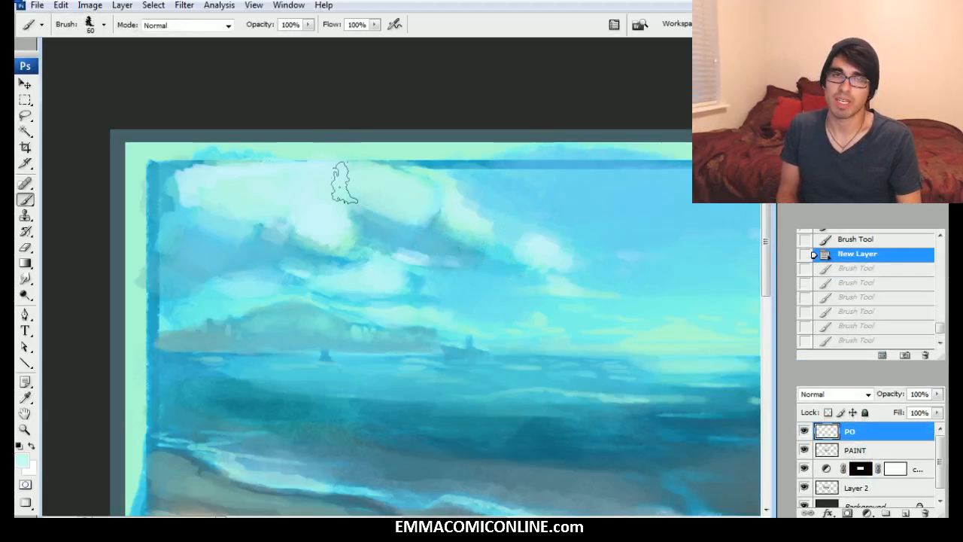
mouse_move(334, 197)
mouse_down()
mouse_move(307, 206)
mouse_move(331, 210)
mouse_up()
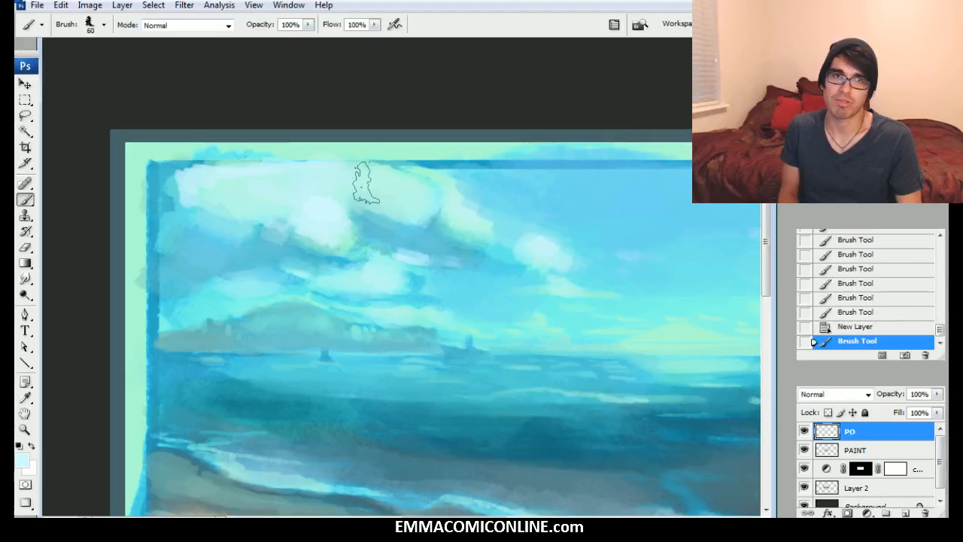
mouse_move(372, 181)
mouse_down()
mouse_move(467, 220)
mouse_move(374, 302)
mouse_move(323, 248)
mouse_up()
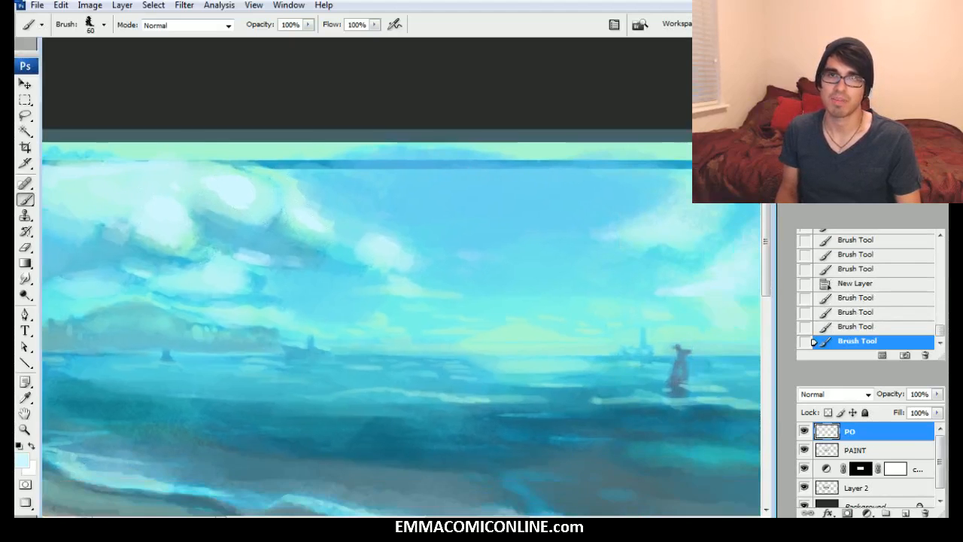
key(ctrl+plus)
mouse_move(225, 164)
mouse_down()
mouse_move(260, 164)
mouse_move(438, 234)
mouse_up()
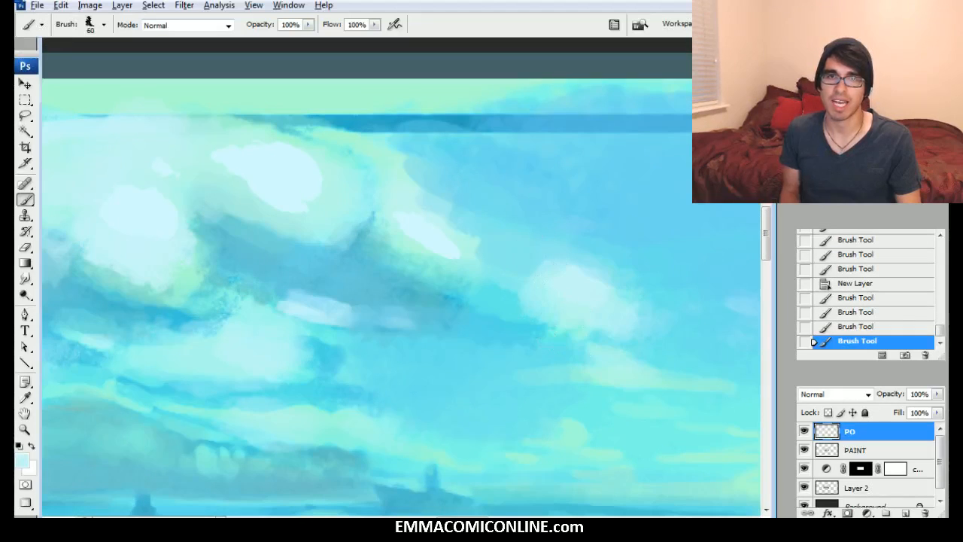
Step: Paint pale mint along the lower edges of the two large left clouds, and reduce the brush to 40 px
mouse_move(419, 265)
mouse_down()
mouse_move(451, 282)
mouse_move(388, 233)
mouse_move(376, 237)
mouse_move(393, 258)
mouse_move(451, 272)
mouse_up()
drag(179, 293, 188, 245)
mouse_move(121, 276)
mouse_down()
mouse_move(196, 295)
mouse_move(209, 294)
mouse_move(215, 270)
mouse_up()
key(bracketleft)
key(bracketleft)
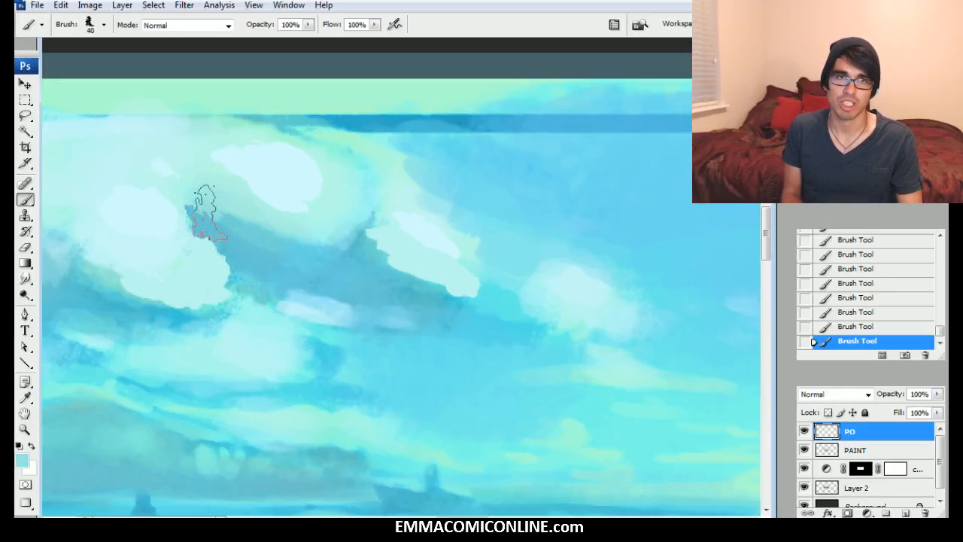
Step: Sample sky-blue and pale cloud tones to reshape the edges and upper rim of the large cloud beside the open sky at 40 px
alt+click(463, 294)
drag(467, 284, 467, 280)
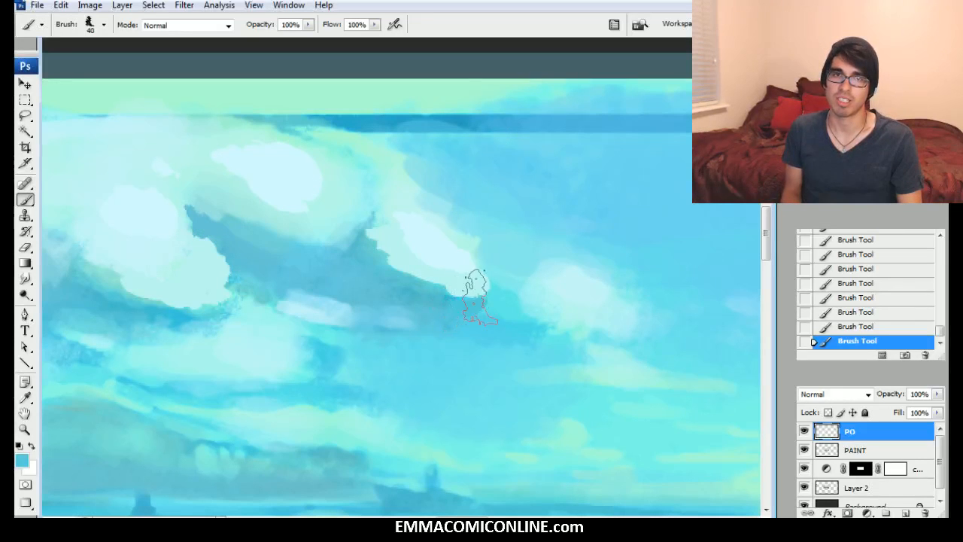
alt+click(457, 279)
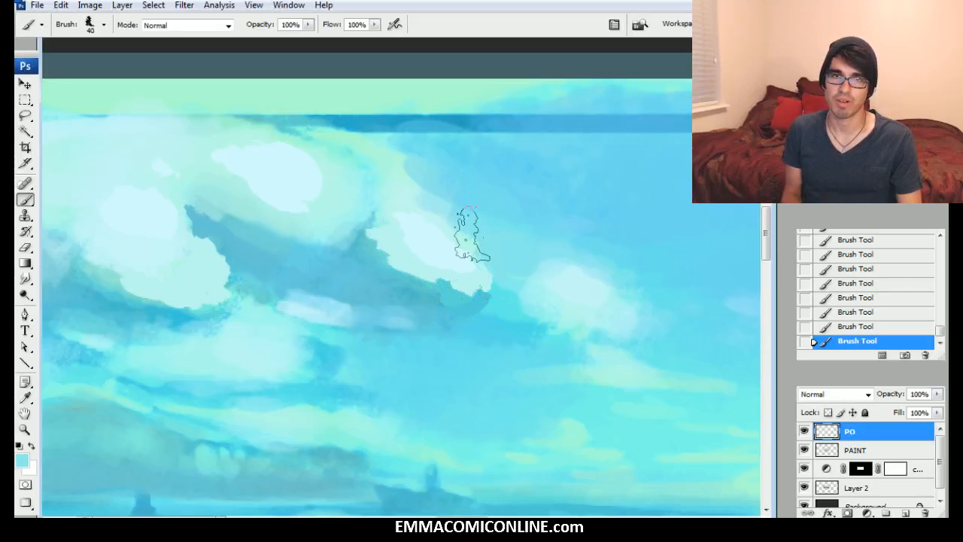
mouse_move(493, 257)
mouse_down()
mouse_move(465, 218)
mouse_move(489, 277)
mouse_up()
alt+click(479, 278)
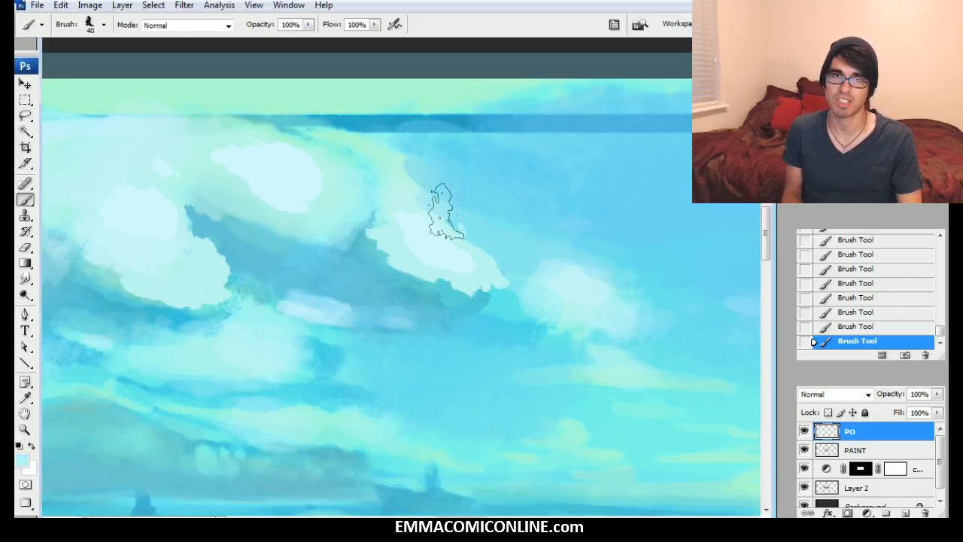
drag(440, 210, 433, 199)
alt+click(419, 177)
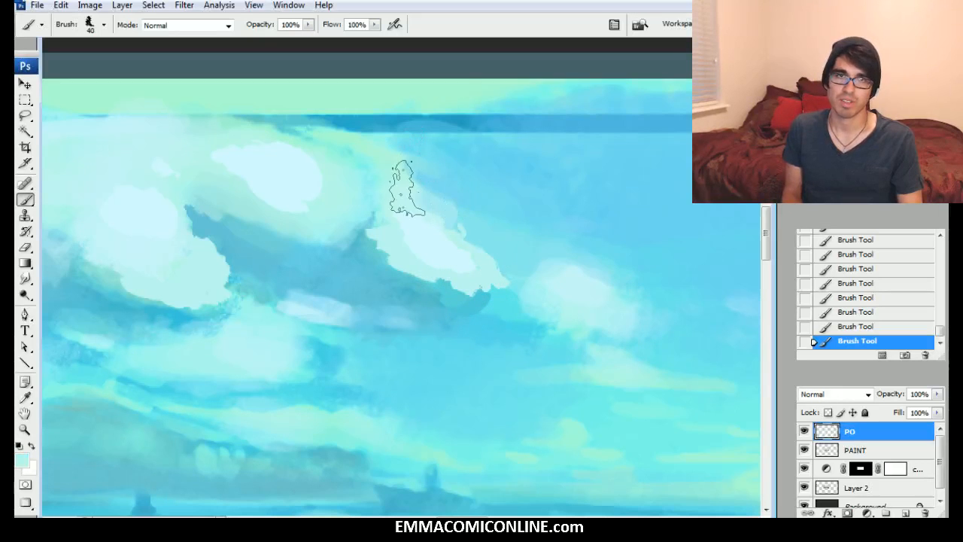
drag(362, 140, 332, 129)
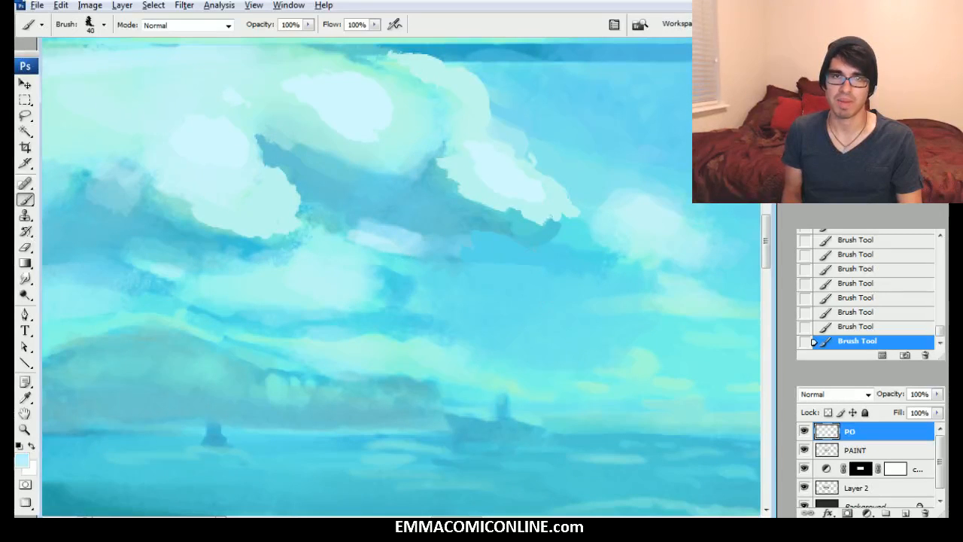
Step: Refine the small pale cloud beneath the dark cloud shadow with pale cyan and sampled blue, using a 30 px brush
key(bracketleft)
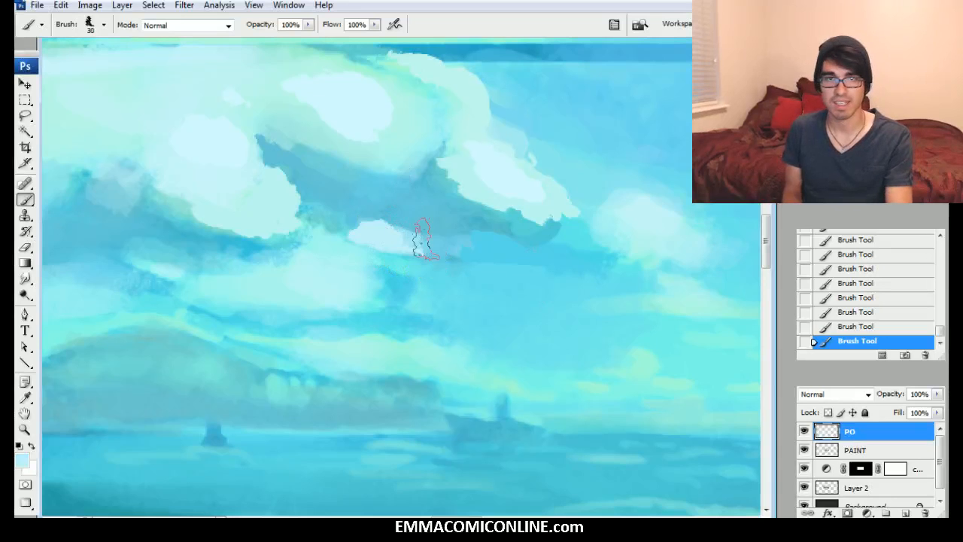
drag(329, 247, 339, 234)
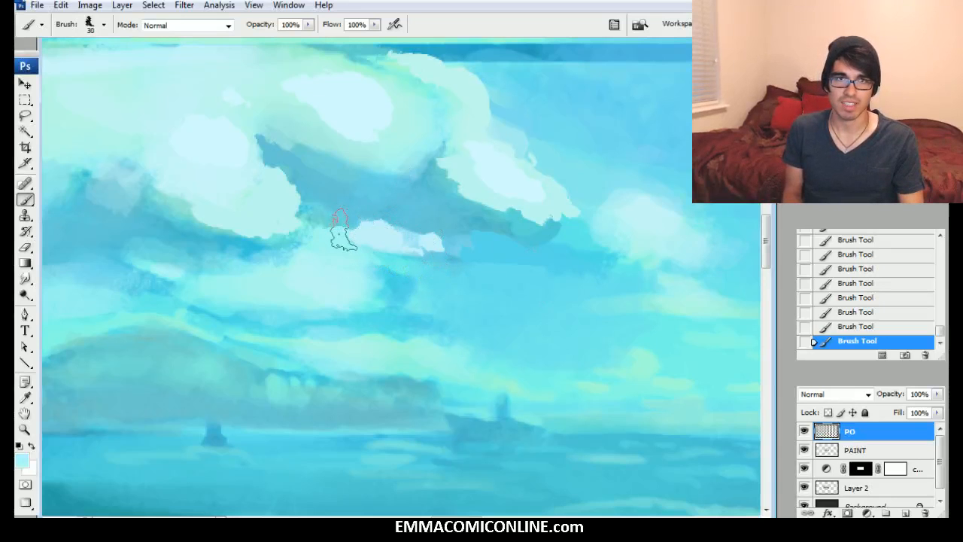
alt+click(348, 210)
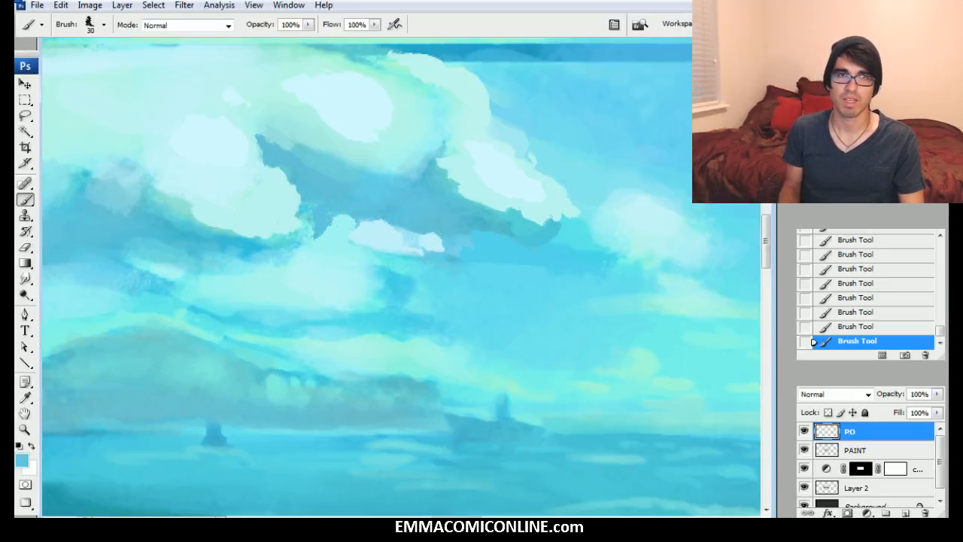
drag(408, 252, 463, 250)
Step: Define the base, tapered tip and connecting edge of the isolated cloud in the open sky with sampled cyan tones
mouse_move(702, 250)
mouse_down()
mouse_move(546, 248)
mouse_move(607, 252)
mouse_up()
alt+click(614, 269)
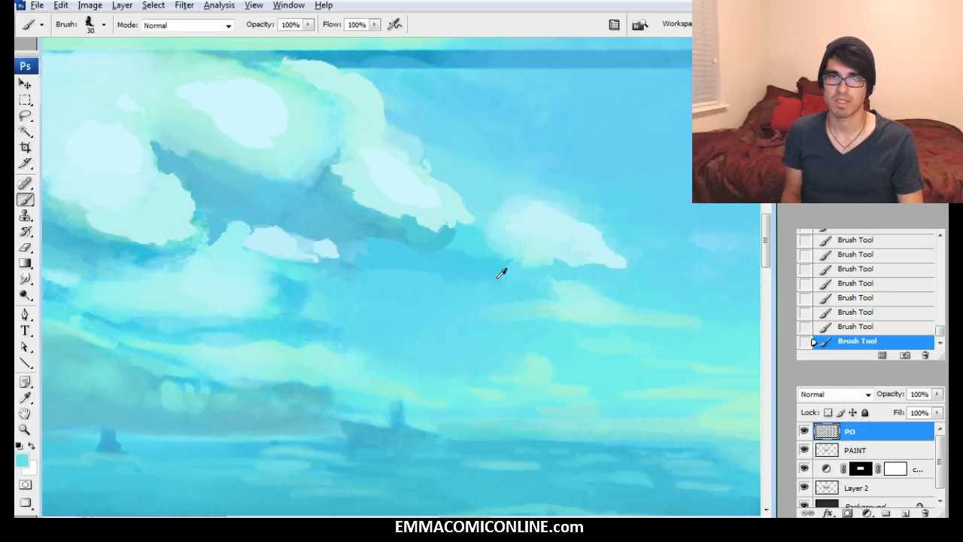
drag(491, 226, 459, 233)
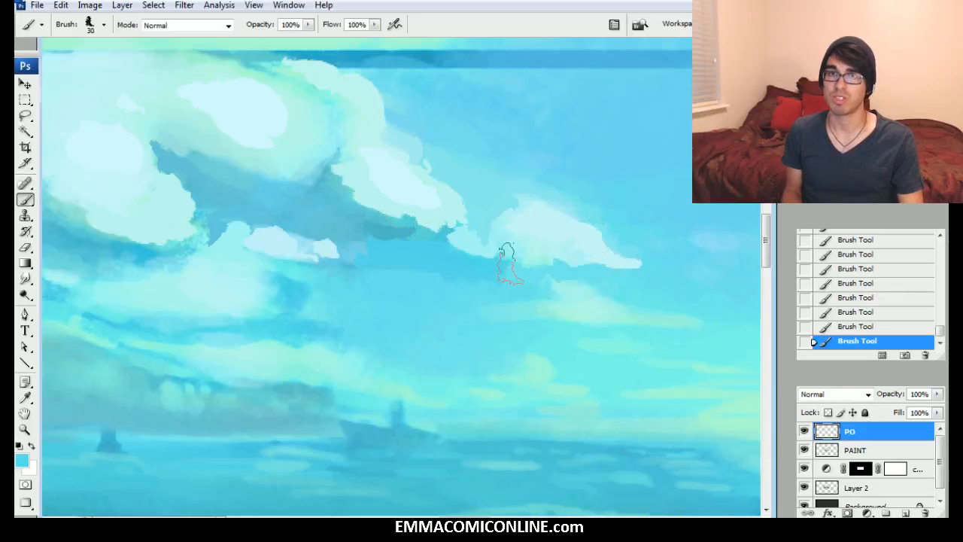
drag(701, 246, 627, 234)
Step: Shape the low streaky cloud with a blue underside and pale top, and touch up the shadow under the large cloud
drag(460, 307, 543, 313)
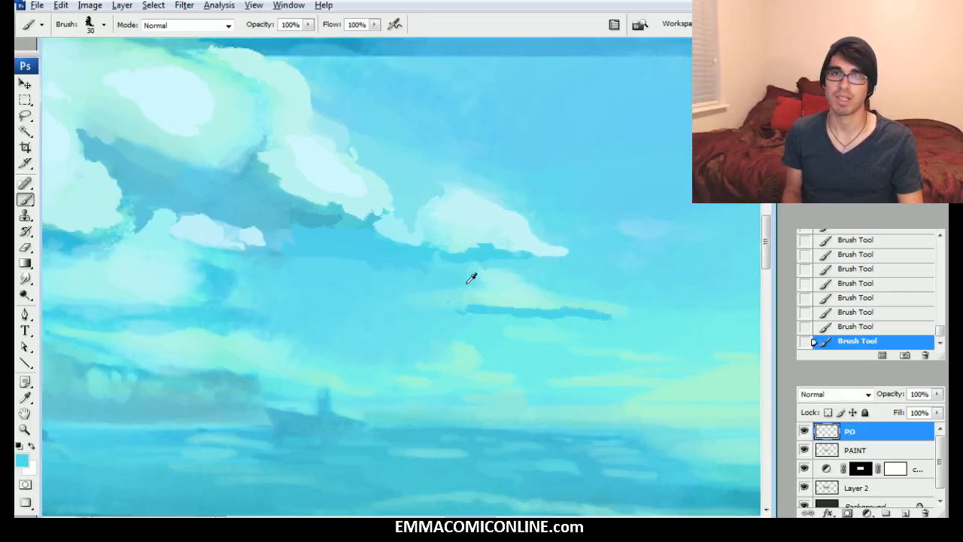
drag(532, 311, 602, 307)
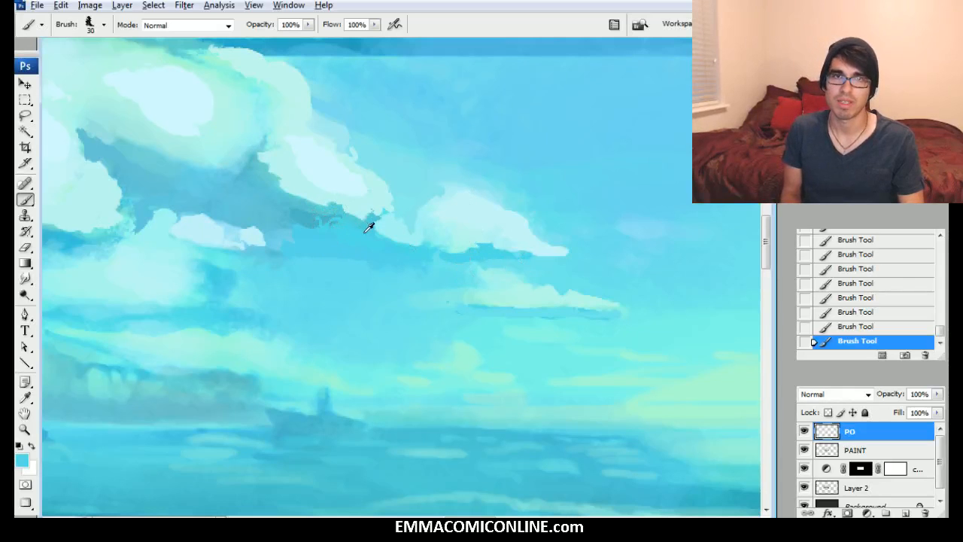
drag(316, 221, 359, 212)
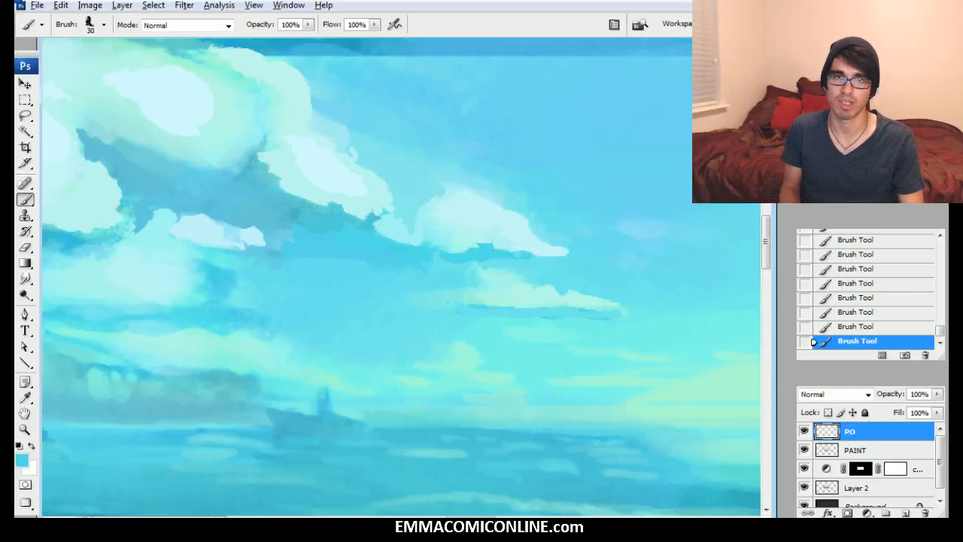
Step: Select the CHALK brush preset and work blue into the shadow beneath the large clouds with a brush of about 80 px
right_click(498, 235)
click(547, 394)
click(547, 407)
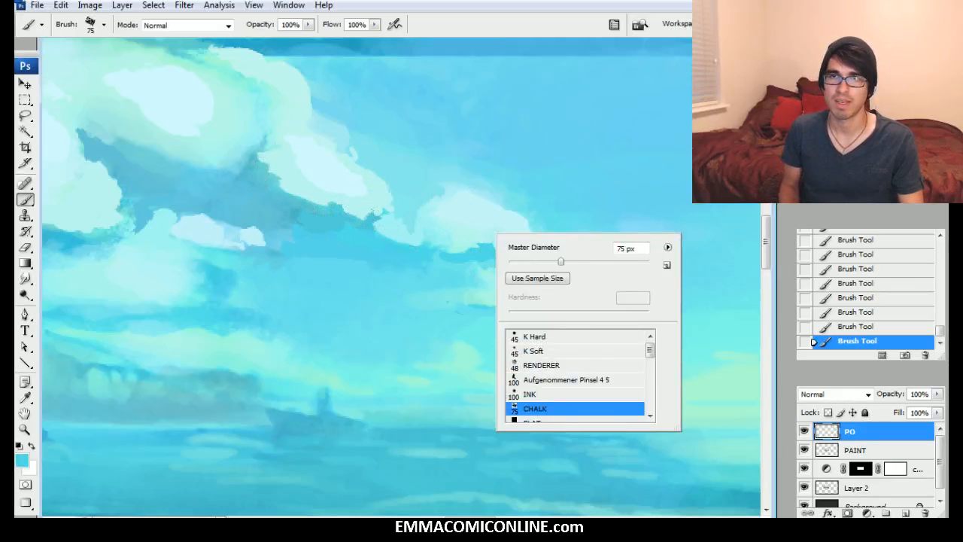
key(Return)
key([)
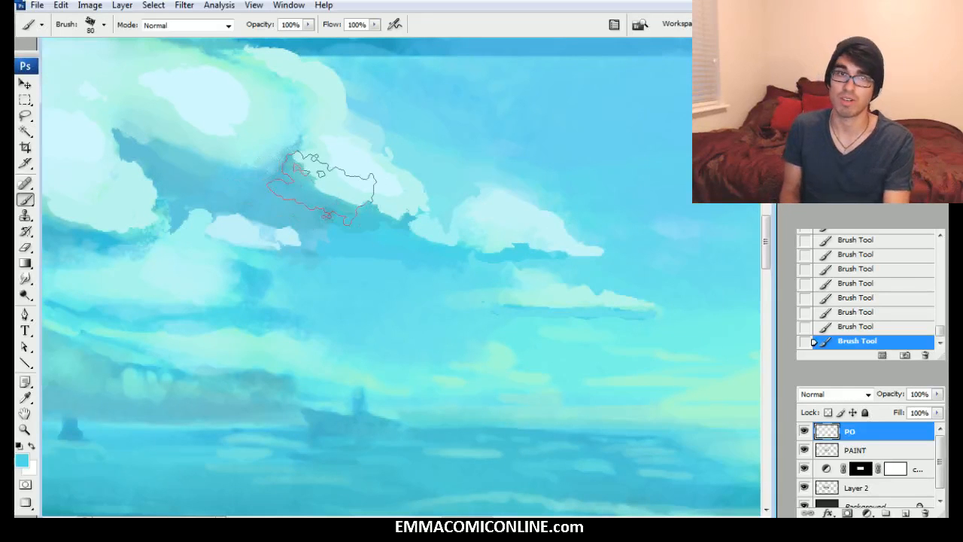
drag(322, 216, 327, 214)
key(])
mouse_move(379, 105)
mouse_down()
mouse_move(416, 104)
mouse_move(519, 70)
mouse_up()
Step: Reduce the CHALK brush to 50 and 35 px and cover the greyish patch in the left cloud shadow with blue
key([)
key([)
key([)
key([)
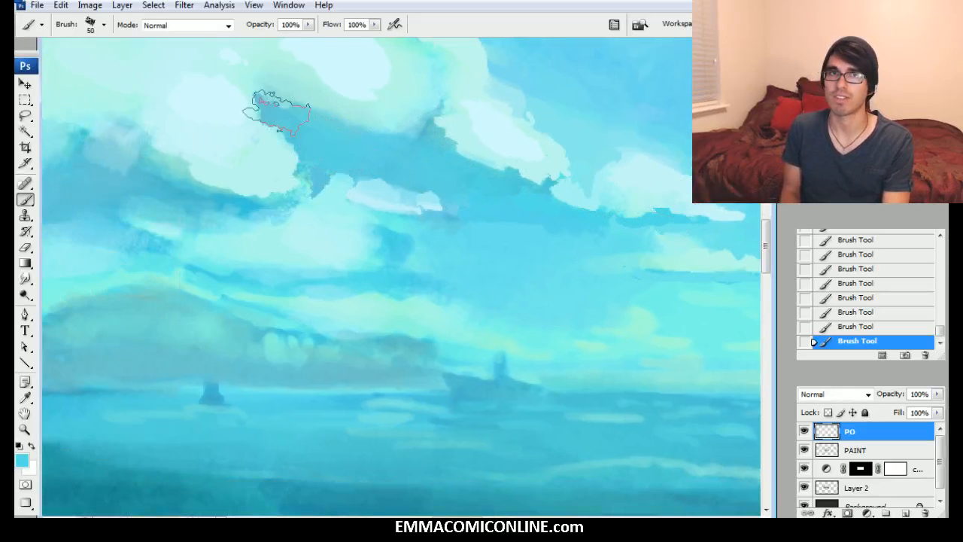
key(bracketright)
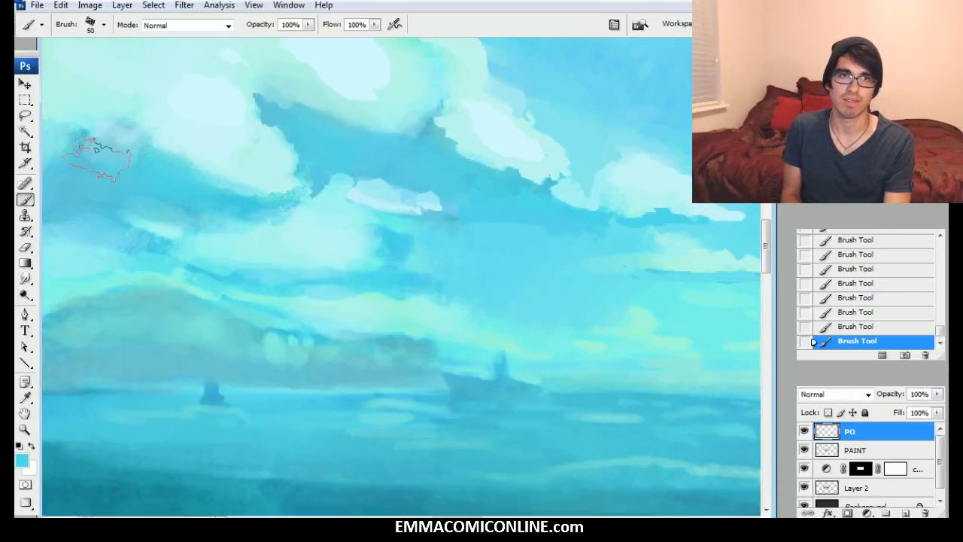
key(bracketleft)
key(bracketleft)
drag(255, 225, 324, 259)
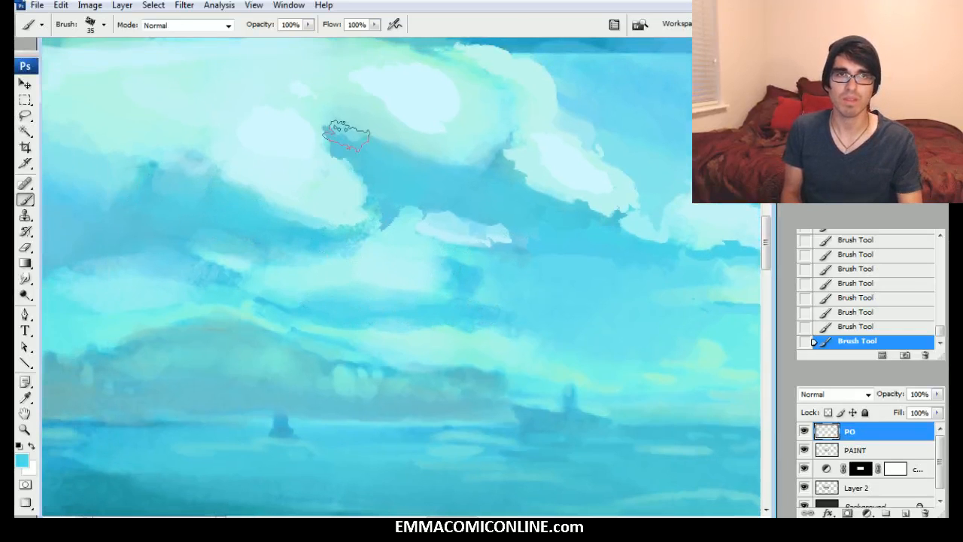
Step: Enlarge the brush to 60 px and paint pale cyan across the upper-left cloud and its outer edge
drag(209, 204, 329, 246)
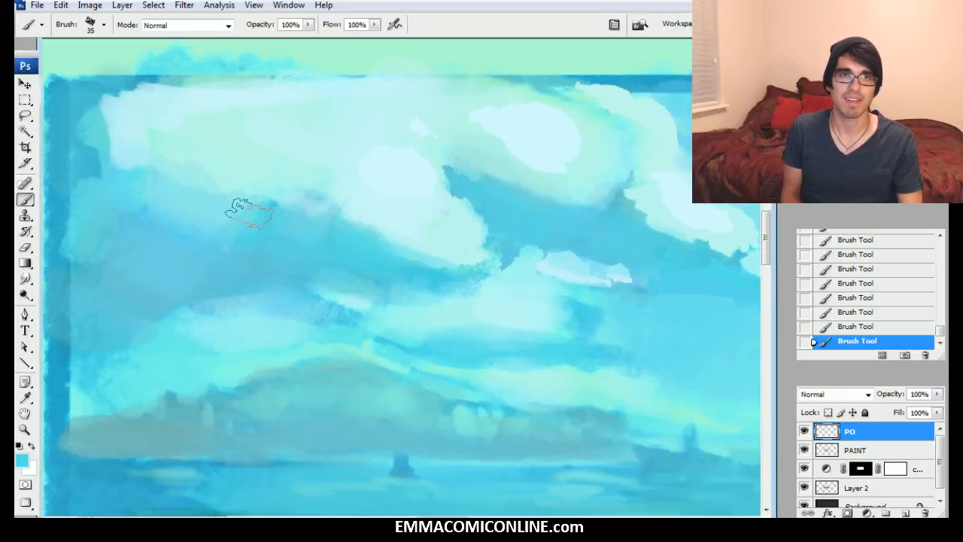
key(bracketright)
key(bracketright)
key(bracketright)
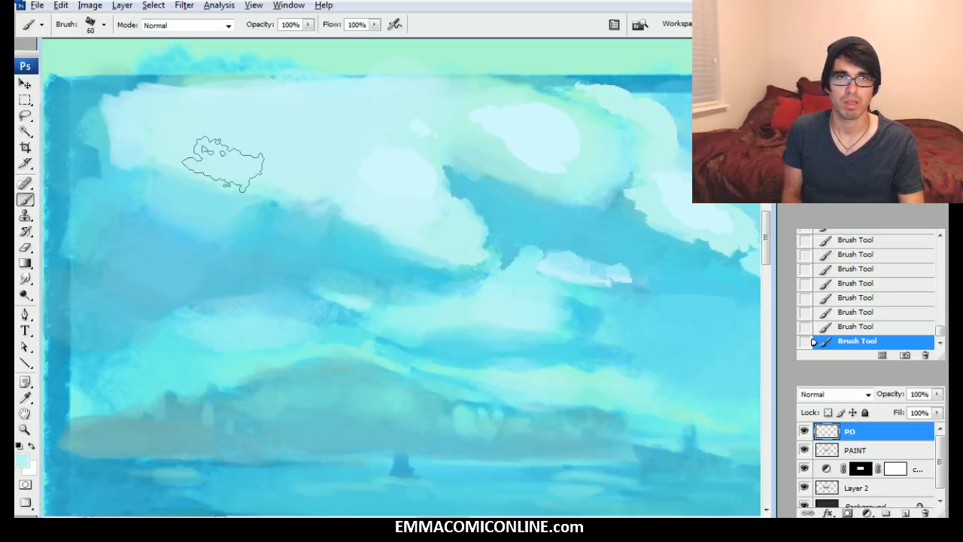
mouse_move(151, 104)
mouse_down()
mouse_move(103, 173)
mouse_move(214, 186)
mouse_up()
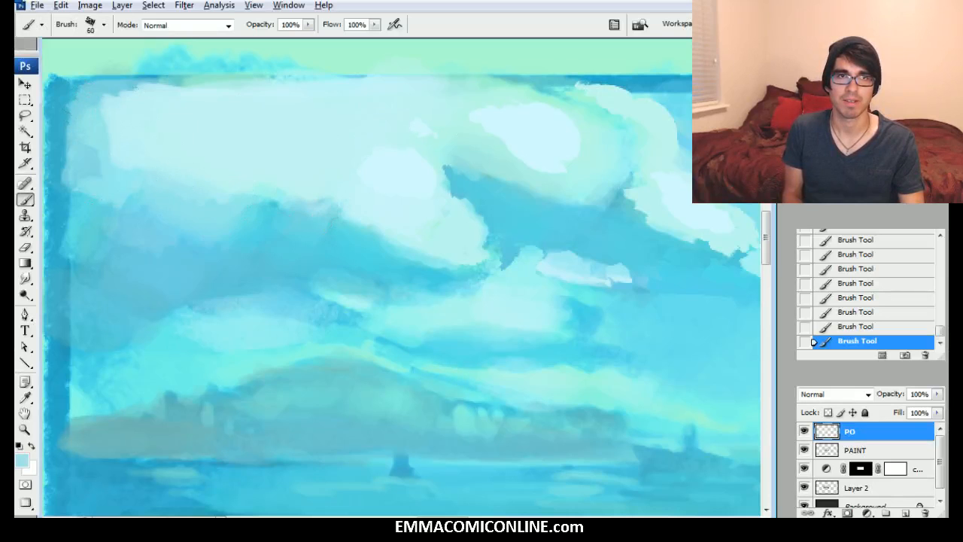
Step: Soften the bright highlight and mint edges of the central cloud with tones sampled from it
right_click(466, 200)
alt+click(542, 140)
mouse_move(541, 143)
mouse_down()
mouse_move(577, 168)
mouse_move(605, 118)
mouse_up()
alt+click(615, 133)
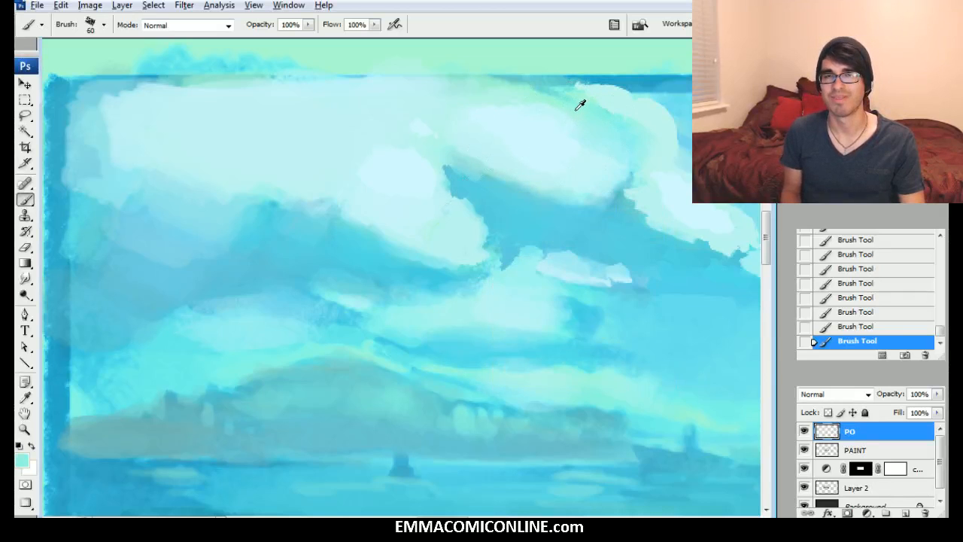
alt+click(549, 101)
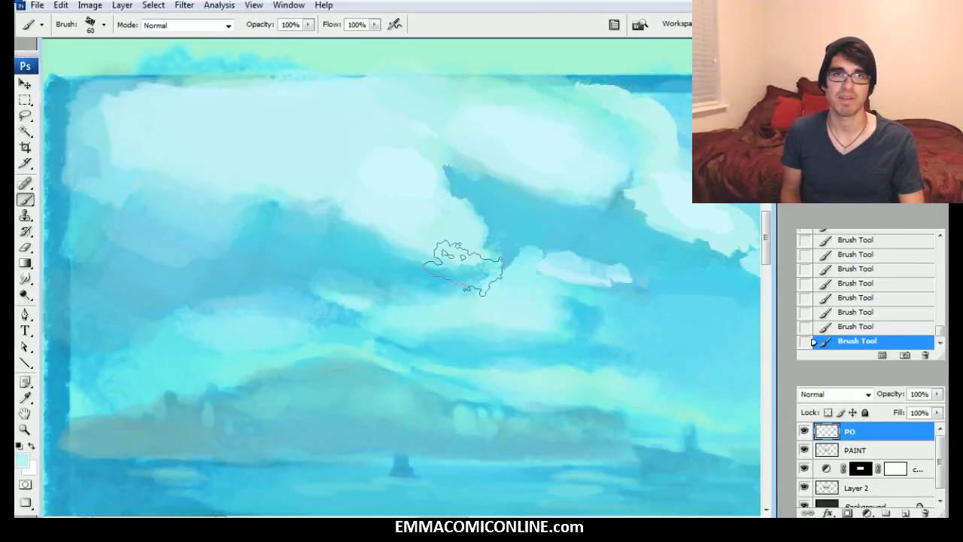
Step: Switch to another textured brush preset, reduce it to 35 px and paint a darker blue patch into the open sky
right_click(579, 181)
click(626, 326)
mouse_move(564, 331)
mouse_down()
mouse_move(355, 301)
mouse_move(244, 268)
mouse_move(140, 263)
mouse_up()
drag(607, 174, 396, 212)
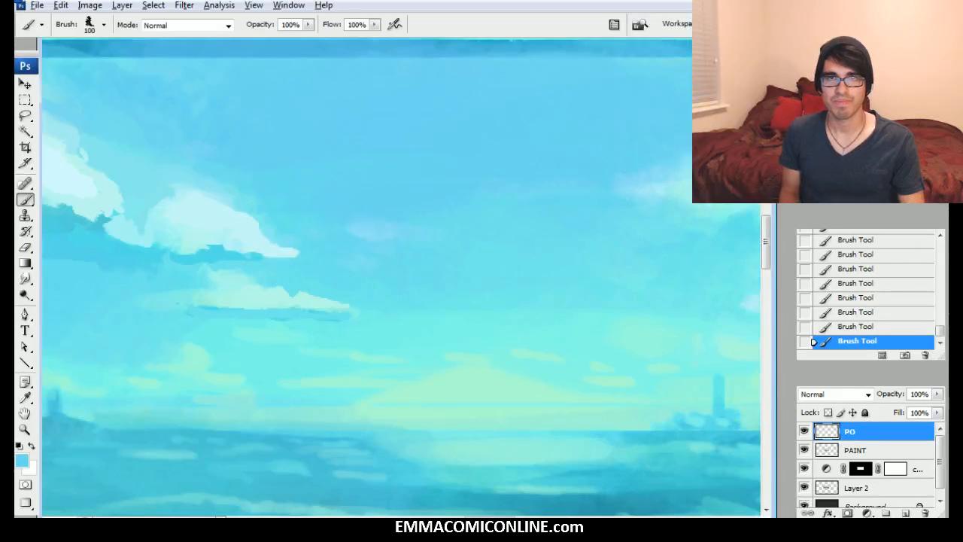
key(bracketleft)
key(bracketleft)
key(bracketleft)
key(bracketleft)
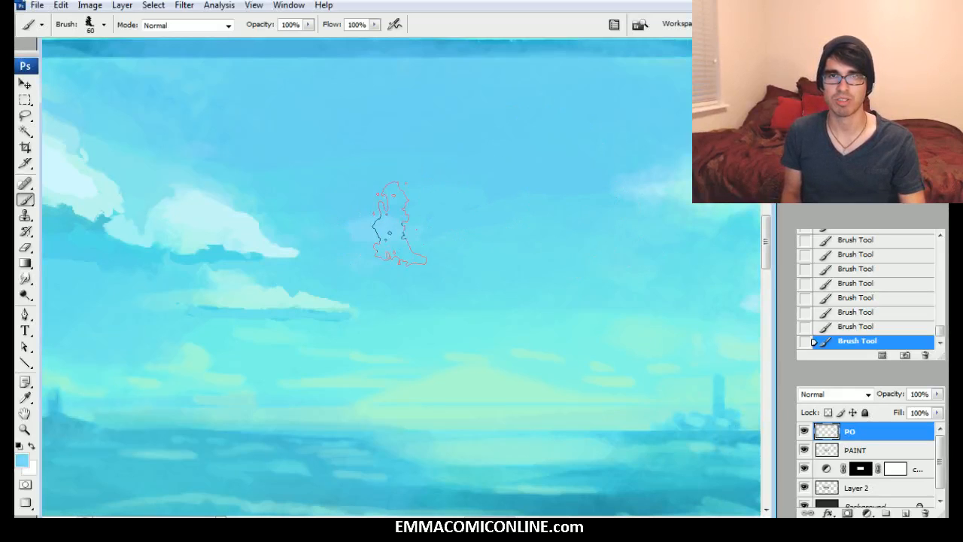
key(bracketleft)
key(bracketleft)
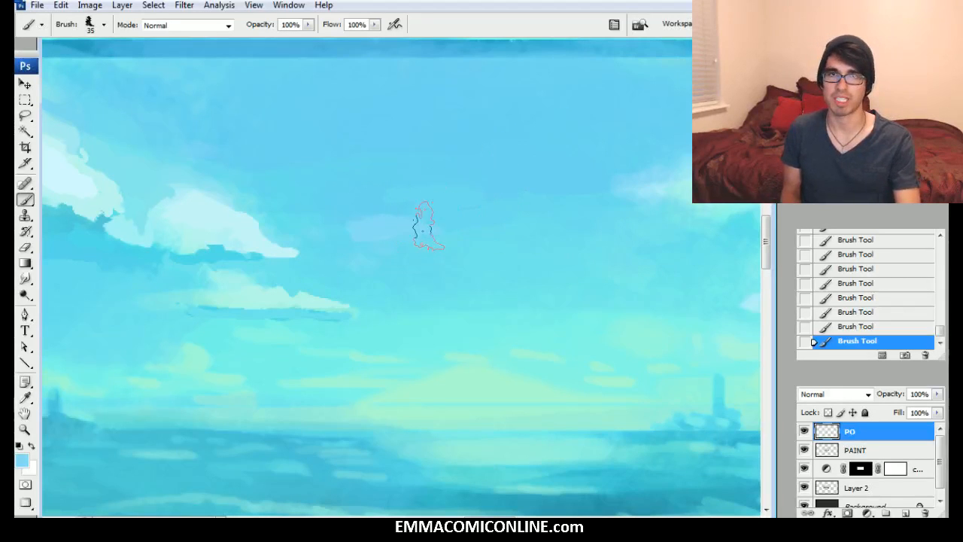
mouse_move(648, 219)
mouse_down()
mouse_move(564, 241)
mouse_move(595, 243)
mouse_move(612, 161)
mouse_move(333, 183)
mouse_move(564, 140)
mouse_up()
Step: Try cyan strokes over the blue patch in the open sky and step back through the history to remove them
alt+click(589, 286)
click(855, 297)
click(866, 283)
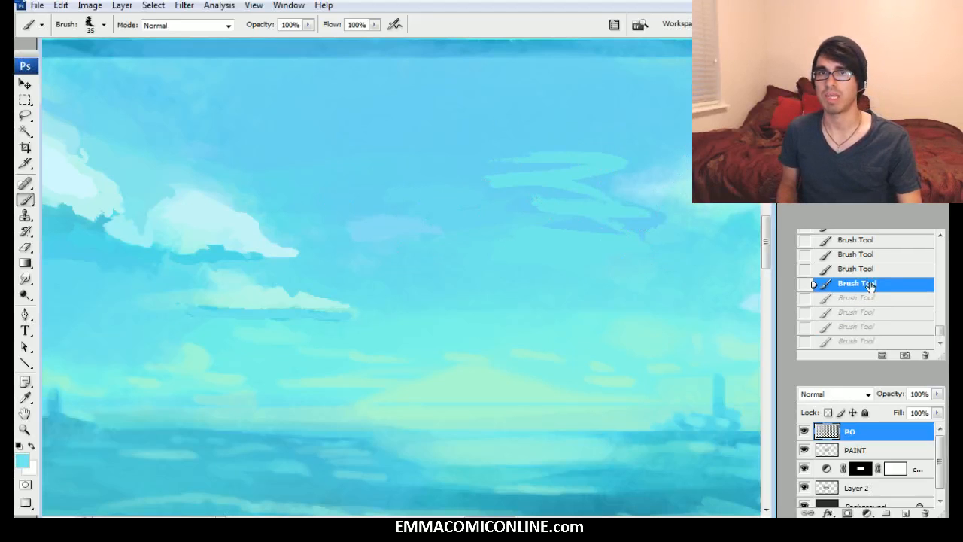
click(859, 256)
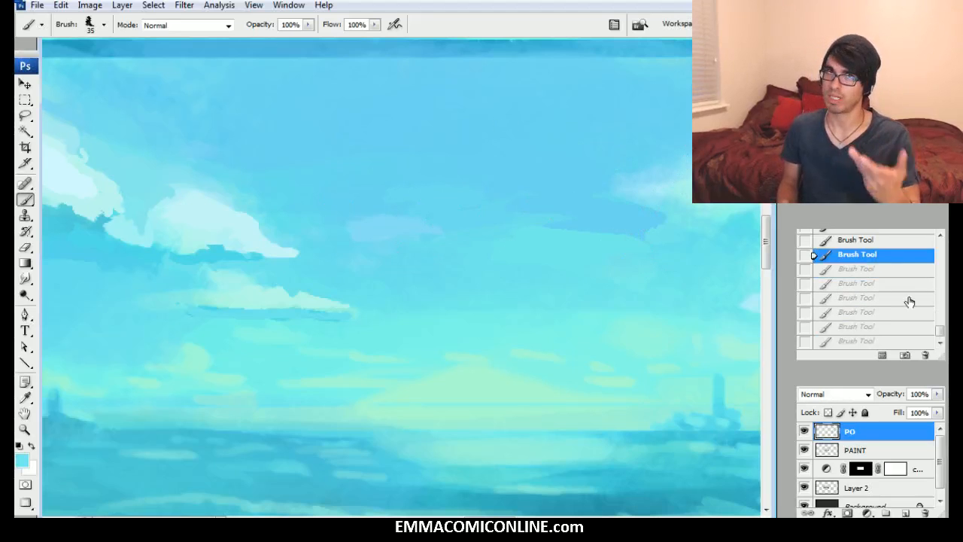
click(915, 297)
click(897, 256)
click(892, 296)
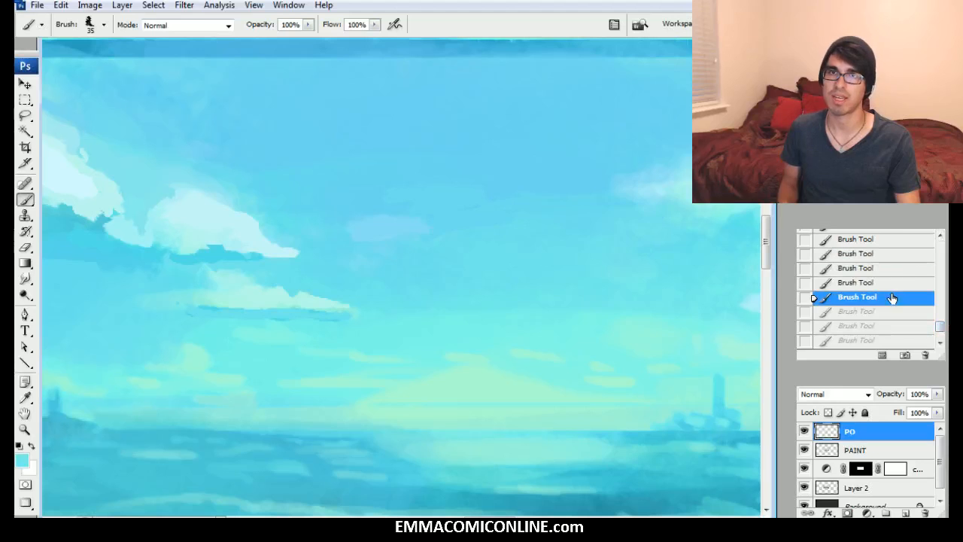
click(889, 282)
click(856, 254)
click(853, 282)
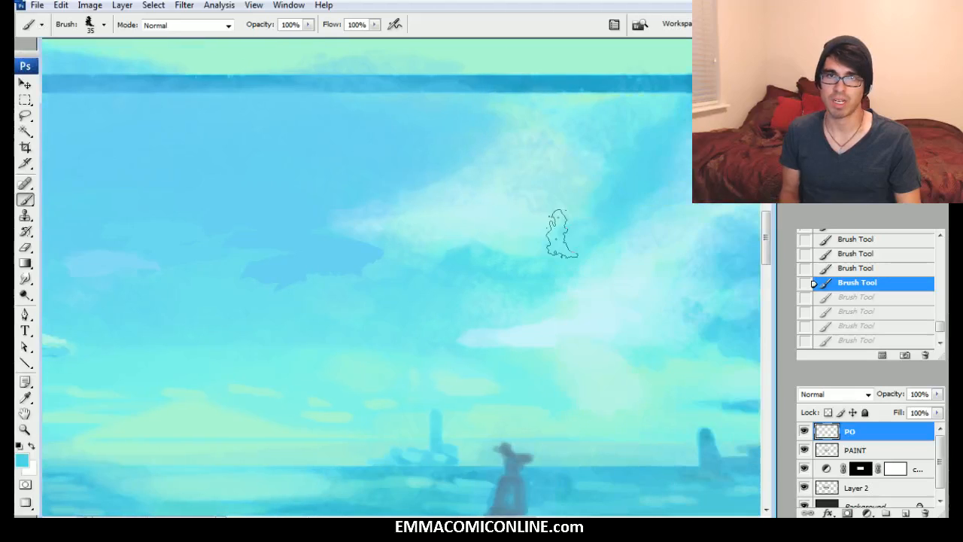
Step: Shape the cloud beside the open sky with a blue underside, pale highlights and a crisp sky-blue upper edge
mouse_move(487, 257)
mouse_down()
mouse_move(556, 254)
mouse_move(519, 254)
mouse_move(547, 251)
mouse_move(559, 226)
mouse_move(552, 224)
mouse_move(575, 224)
mouse_move(532, 237)
mouse_move(537, 219)
mouse_move(500, 228)
mouse_move(527, 225)
mouse_move(548, 193)
mouse_move(577, 185)
mouse_move(529, 168)
mouse_move(531, 151)
mouse_move(519, 158)
mouse_move(492, 145)
mouse_move(489, 129)
mouse_move(492, 142)
mouse_move(445, 185)
mouse_move(445, 170)
mouse_move(471, 161)
mouse_up()
alt+click(511, 245)
alt+click(491, 131)
alt+click(414, 184)
drag(424, 184, 449, 167)
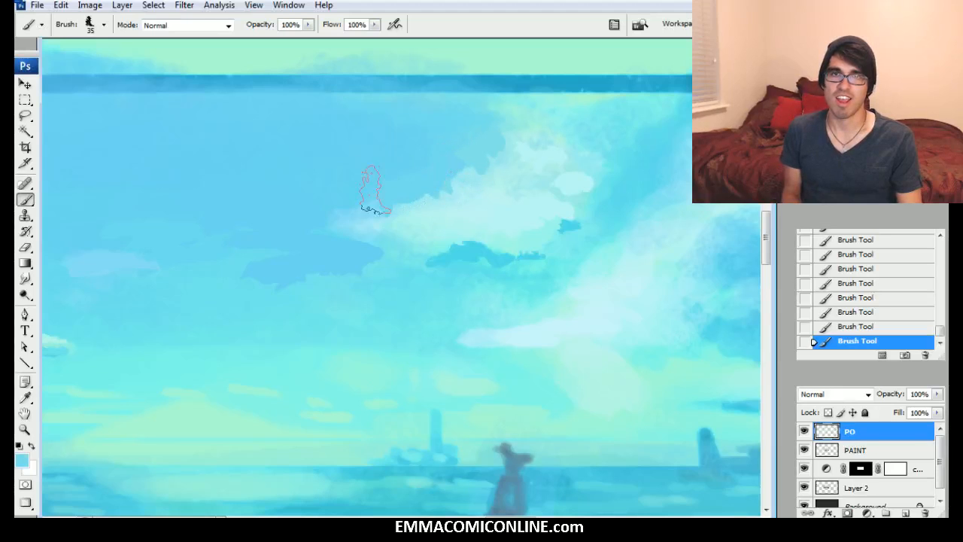
drag(495, 143, 542, 134)
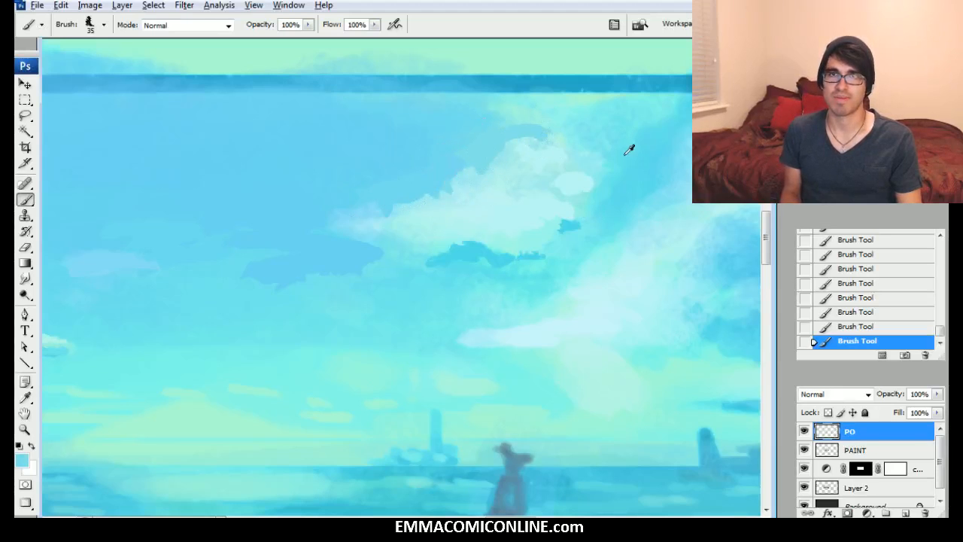
Step: Paint sampled blues into the sky gap between the mid-sized cloud and the large right cloud
alt+click(659, 104)
mouse_move(632, 123)
mouse_down()
mouse_move(642, 113)
mouse_move(626, 140)
mouse_up()
alt+click(662, 176)
drag(649, 172, 628, 178)
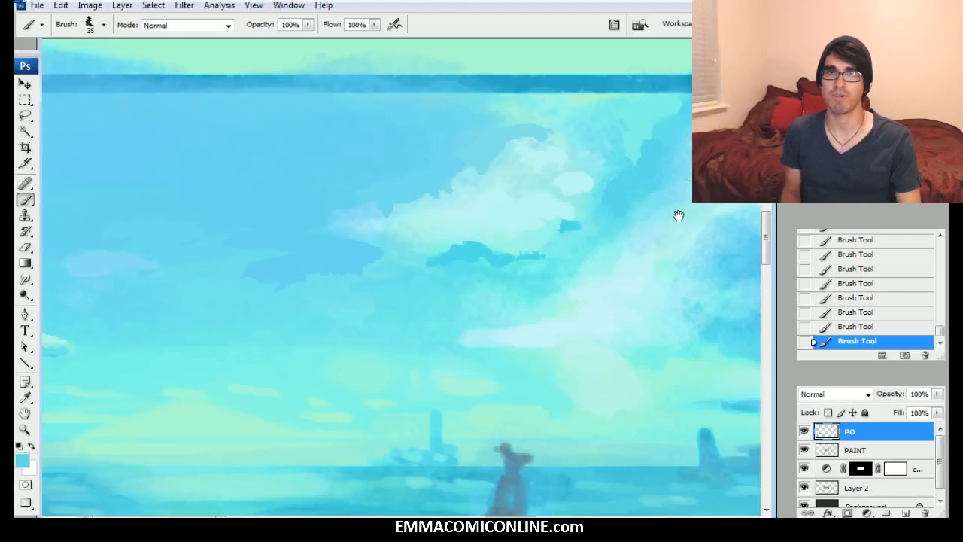
Step: Build up the outer upper edge of the large right cloud with a sampled pale blue
drag(677, 215, 559, 227)
alt+click(570, 216)
mouse_move(582, 181)
mouse_down()
mouse_move(614, 133)
mouse_move(600, 138)
mouse_up()
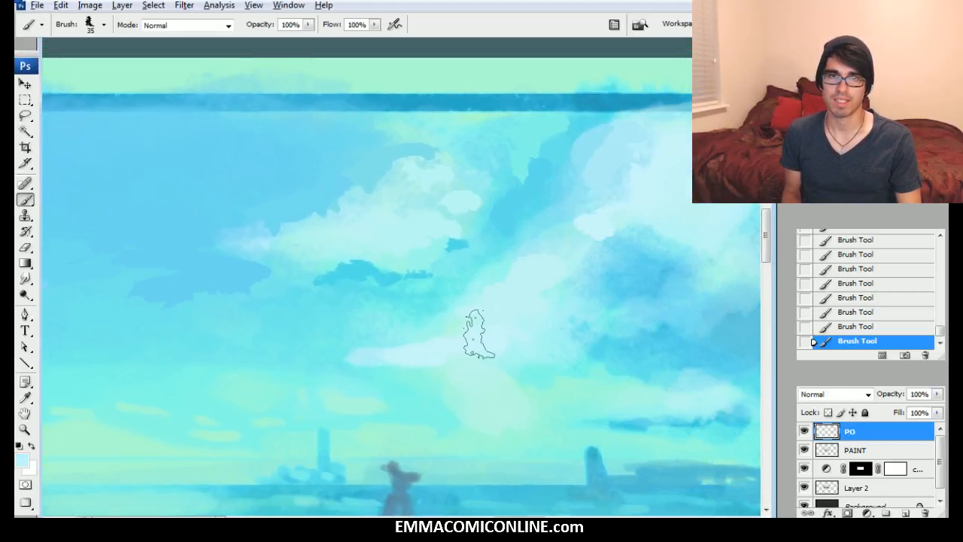
Step: Define the large cloud's long streaky tip with a tapered pale end and a blue shadow along its underside
mouse_move(438, 353)
mouse_down()
mouse_move(316, 356)
mouse_move(433, 367)
mouse_up()
alt+click(372, 349)
alt+click(316, 314)
mouse_move(312, 376)
mouse_down()
mouse_move(417, 371)
mouse_move(400, 387)
mouse_move(313, 368)
mouse_up()
alt+click(410, 393)
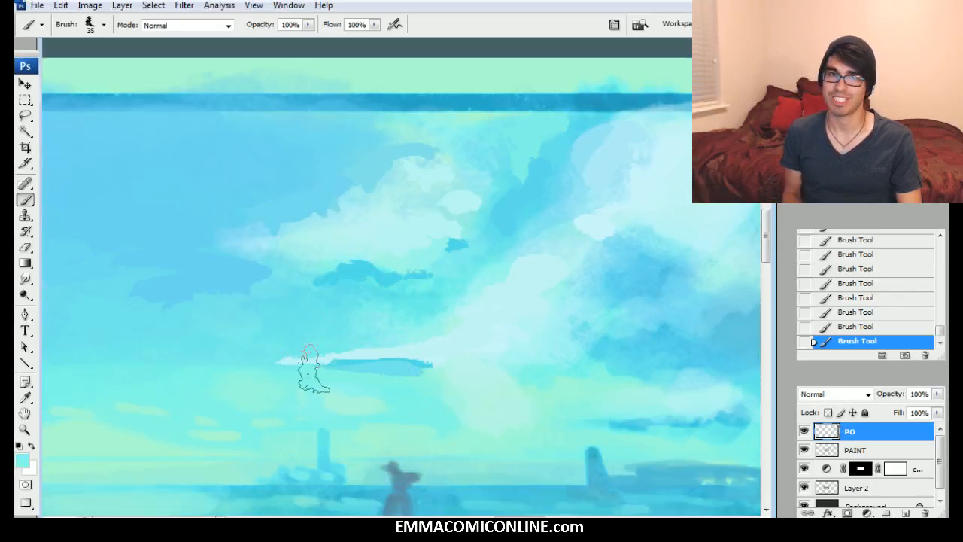
alt+click(430, 358)
drag(429, 355, 421, 356)
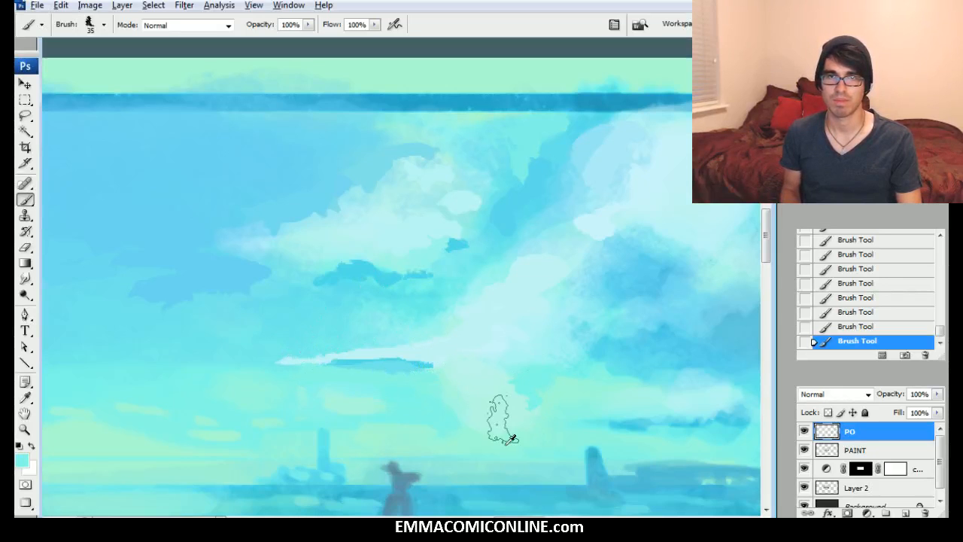
Step: Paint a ragged blue shadow edge beneath the dark part of the large right cloud using sampled tones
drag(645, 337, 508, 316)
alt+click(520, 333)
mouse_move(448, 341)
mouse_down()
mouse_move(496, 344)
mouse_move(442, 346)
mouse_up()
alt+click(520, 353)
alt+click(474, 325)
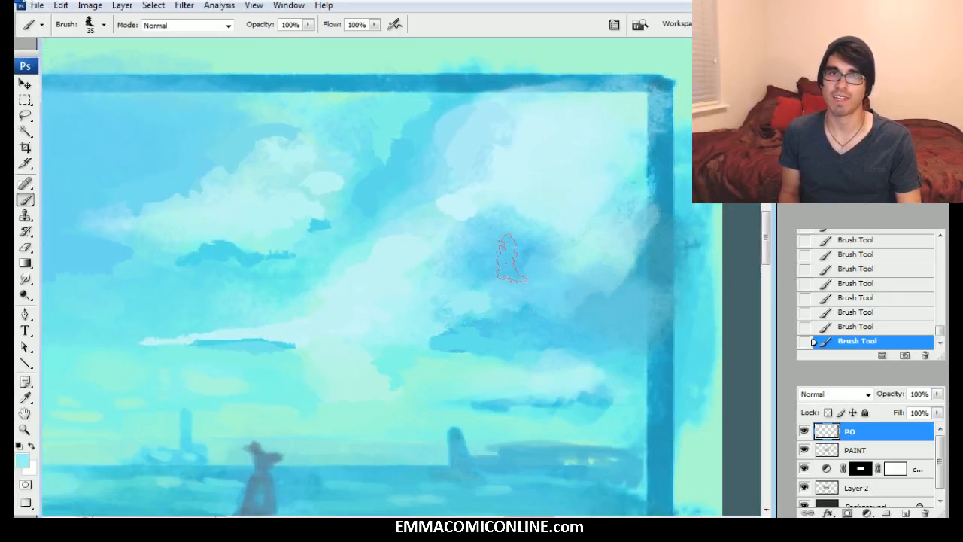
Step: Cut sampled cyan sky into the large cloud's inner edge to sharpen its outline
alt+click(332, 252)
mouse_move(365, 233)
mouse_down()
mouse_move(350, 243)
mouse_move(353, 255)
mouse_move(353, 246)
mouse_up()
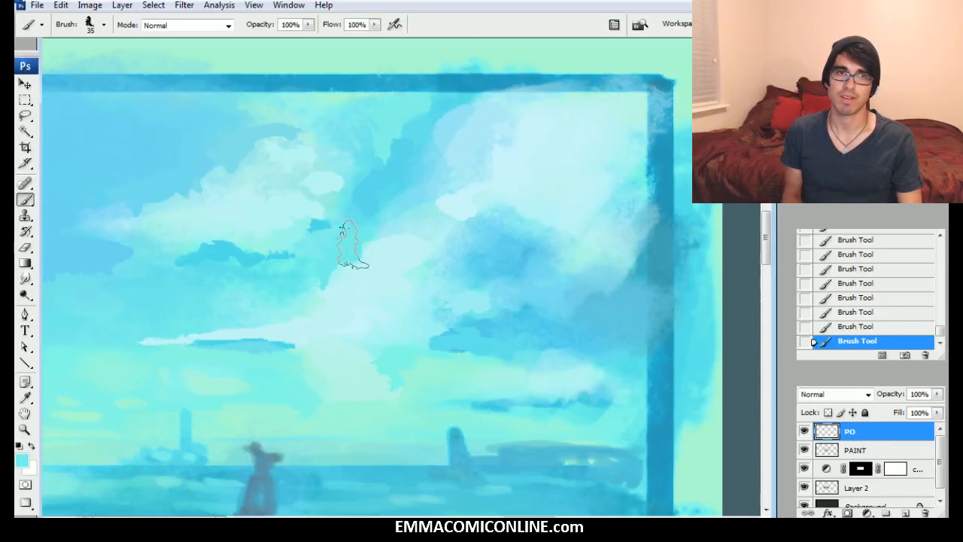
alt+click(479, 201)
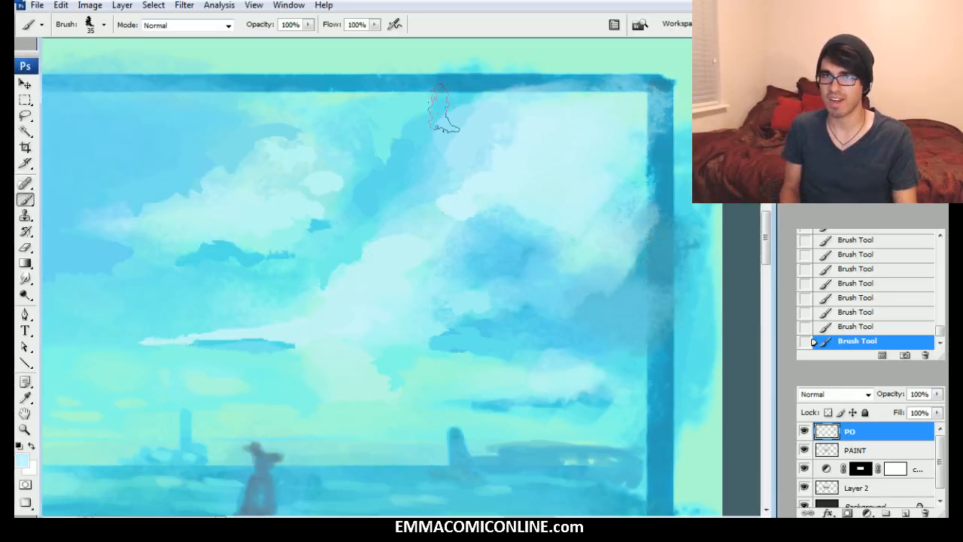
Step: Paint cyan sky around the small low cloud near the right frame and brighten its rounded top with a pale tone
alt+click(630, 371)
drag(631, 352, 615, 355)
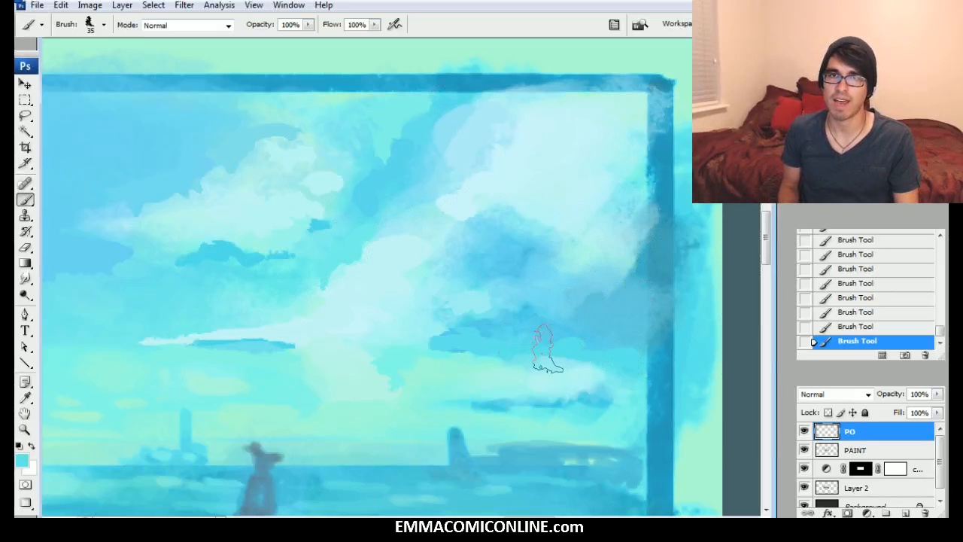
alt+click(569, 374)
drag(564, 377, 574, 384)
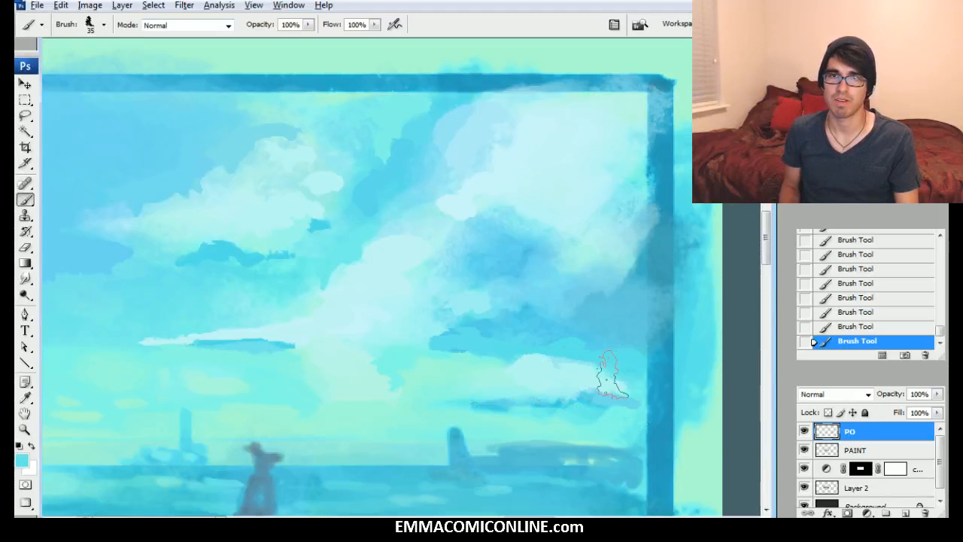
Step: Rework the large cloud's shadow and lit edge beside the right frame with sampled blue and pale tones
alt+click(603, 353)
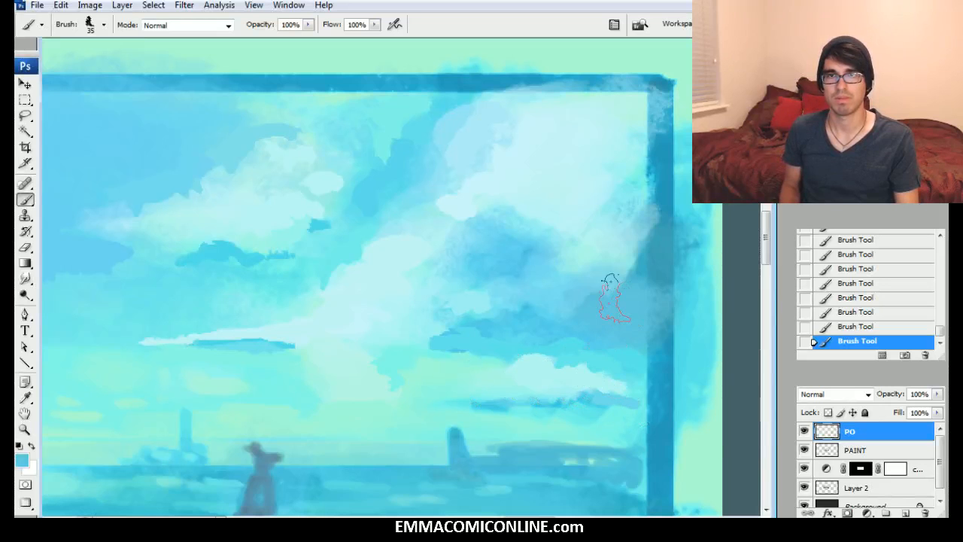
drag(615, 265, 618, 260)
alt+click(630, 203)
alt+click(602, 178)
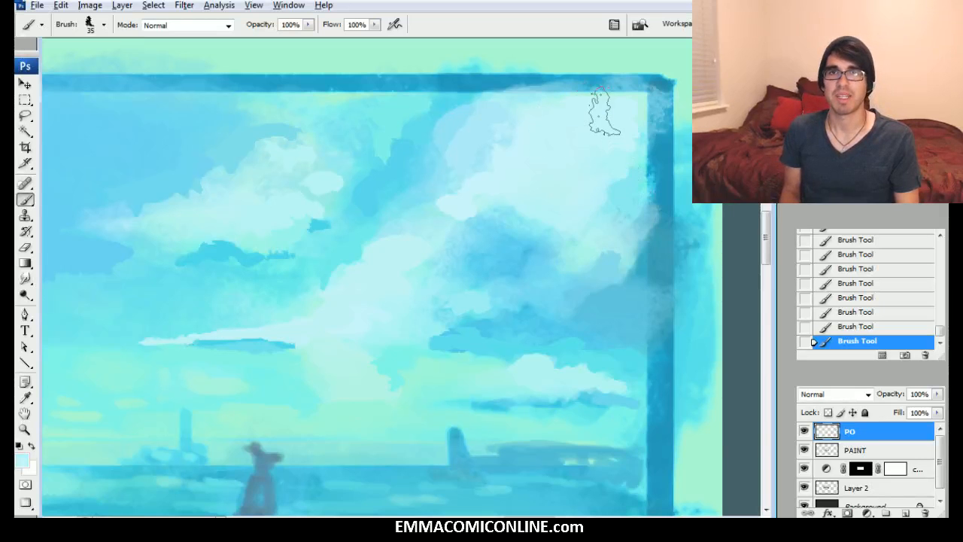
Step: Reduce the brush to 8 px and define the distant sea platform's deck, legs and tower in sampled blue
drag(444, 286, 605, 276)
mouse_move(512, 289)
mouse_down()
mouse_move(576, 273)
mouse_move(600, 240)
mouse_move(544, 228)
mouse_move(511, 189)
mouse_up()
alt+click(515, 345)
key(bracketleft)
key(bracketleft)
key(bracketleft)
key(bracketleft)
key(bracketleft)
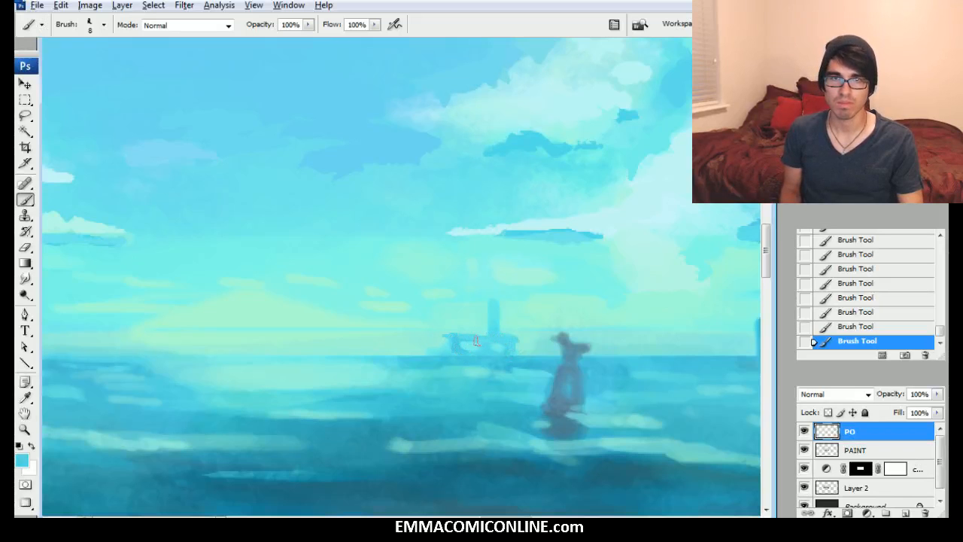
drag(513, 337, 516, 341)
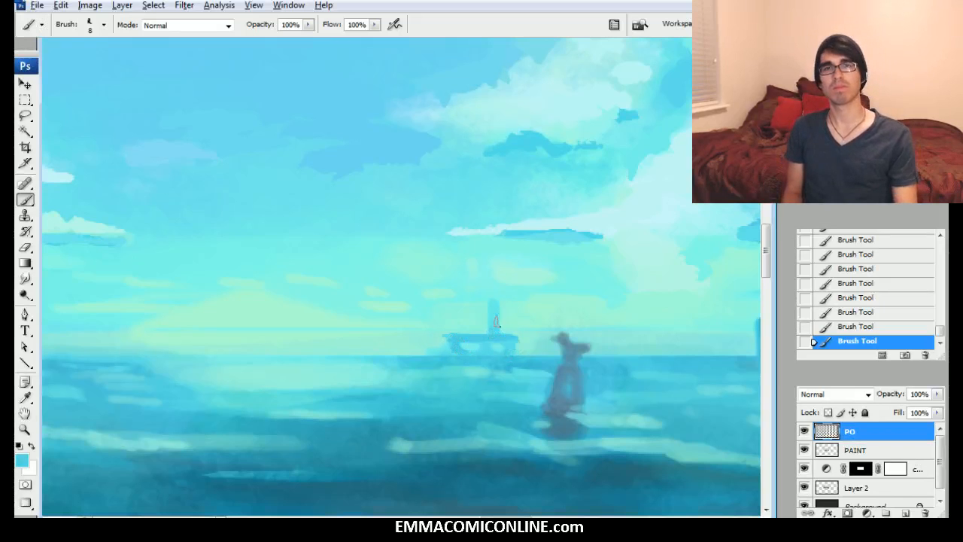
mouse_move(490, 308)
mouse_down()
mouse_move(468, 334)
mouse_move(501, 341)
mouse_move(473, 348)
mouse_up()
Step: Refine the silhouette of the bird perched on the buoy using sampled background and dark tones
alt+click(531, 333)
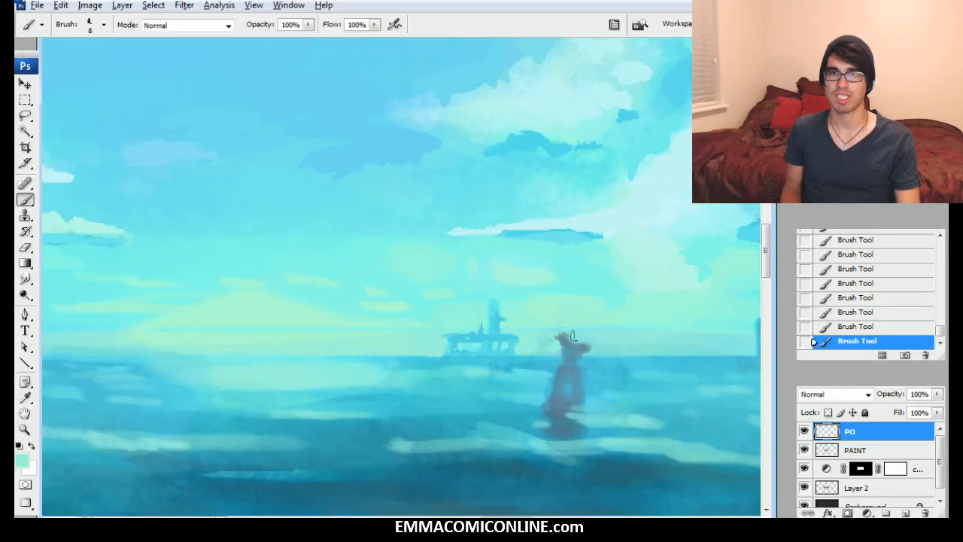
drag(583, 359, 585, 371)
alt+click(581, 385)
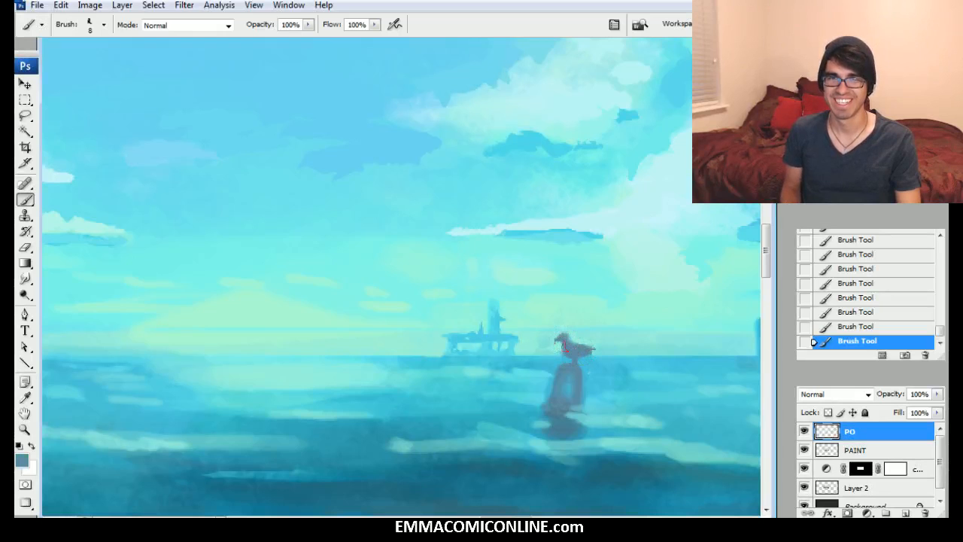
Step: Paint sea-blue openings into the buoy's frame and define its crossbars and base with a grey-blue
alt+click(593, 403)
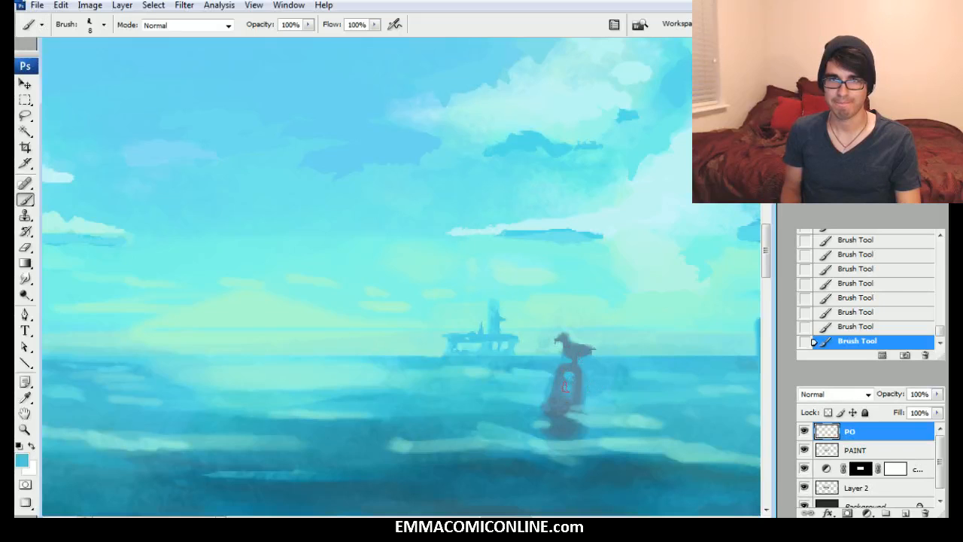
right_click(571, 386)
key(Escape)
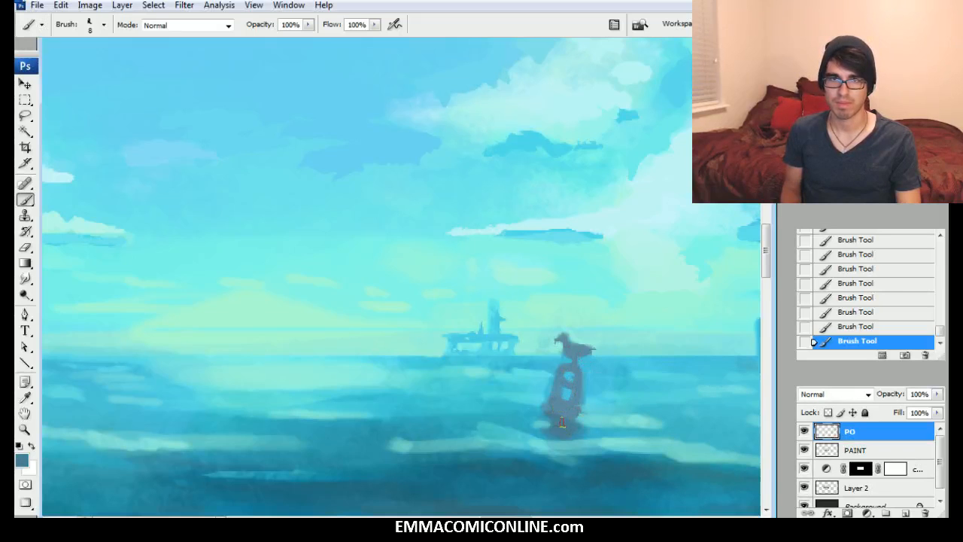
drag(552, 423, 553, 404)
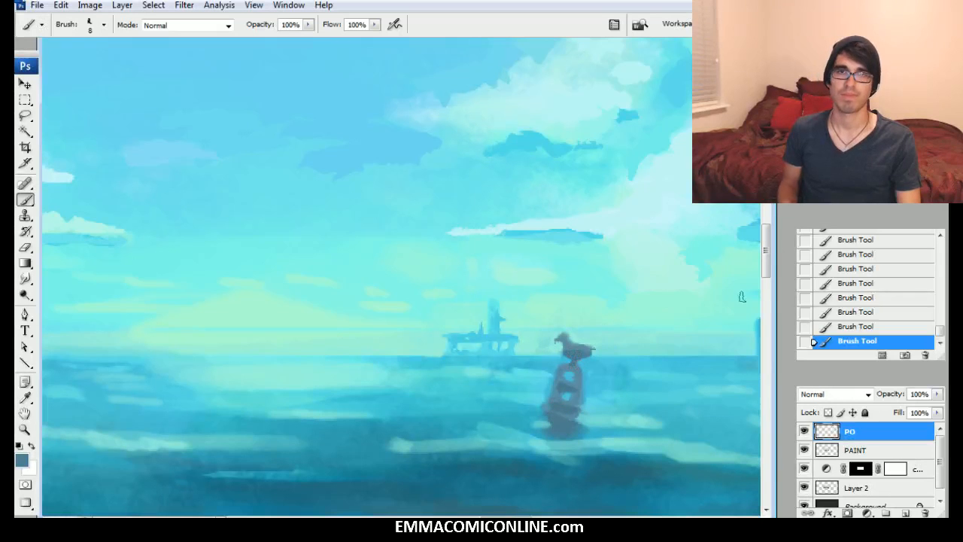
Step: Clean up the buoy's outer edge and openings with light blue sampled from the surrounding water
alt+click(545, 372)
alt+click(550, 391)
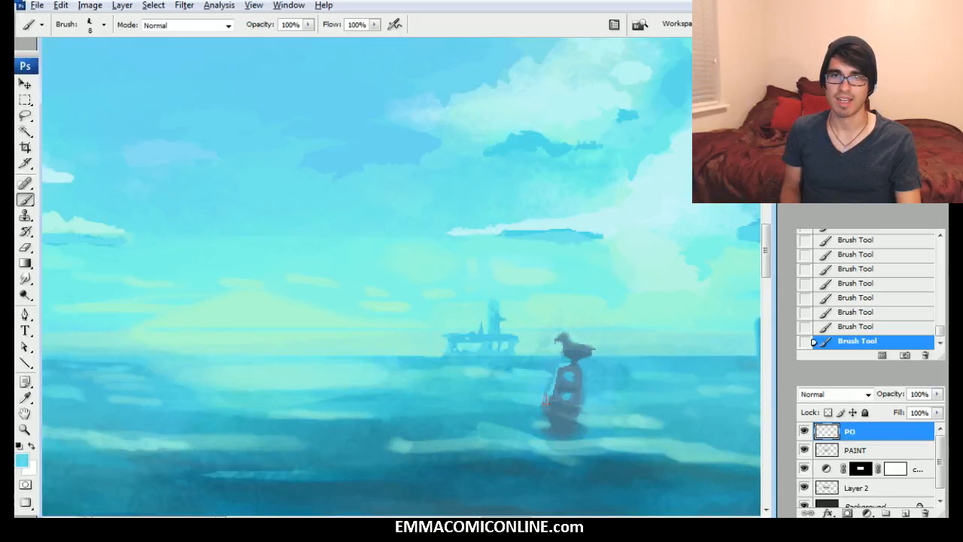
drag(555, 399, 571, 371)
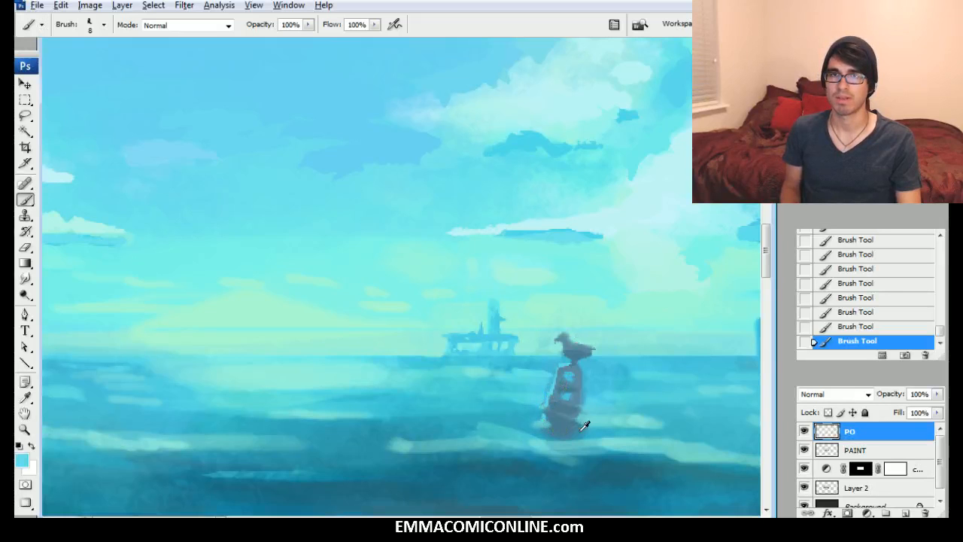
mouse_move(709, 281)
mouse_down()
mouse_move(659, 344)
mouse_move(516, 278)
mouse_up()
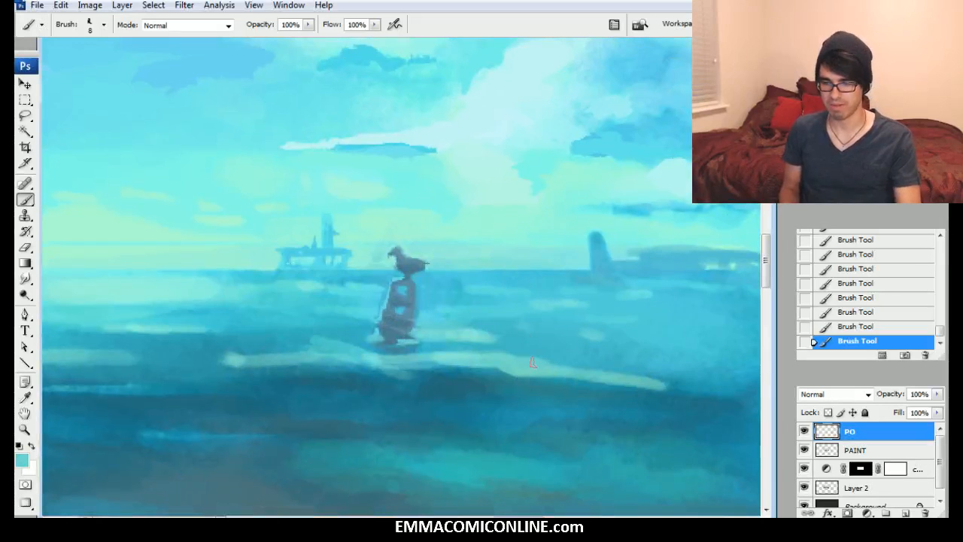
Step: Set the brush to 15 px and sharpen the pale foam crest to the right of the buoy
key(bracketright)
key(bracketright)
key(bracketright)
key(bracketright)
key(bracketleft)
key(bracketleft)
key(bracketleft)
mouse_move(522, 370)
mouse_down()
mouse_move(706, 392)
mouse_move(664, 384)
mouse_up()
alt+click(673, 379)
drag(438, 398, 488, 395)
drag(483, 343, 441, 353)
alt+click(491, 347)
Step: Paint dark blue beneath the wave crest and refine the buoy's base and the foam's left end with sampled water blues
alt+click(489, 374)
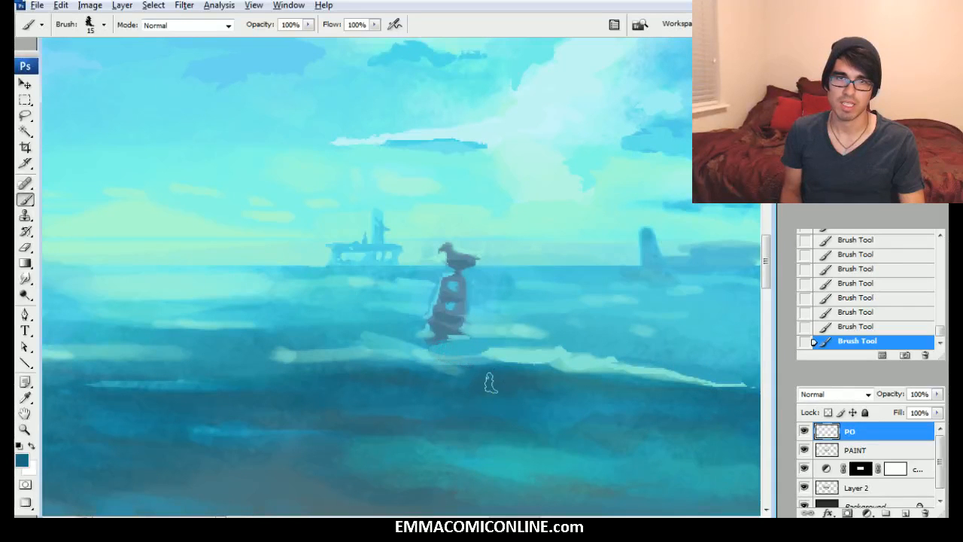
drag(519, 397, 553, 393)
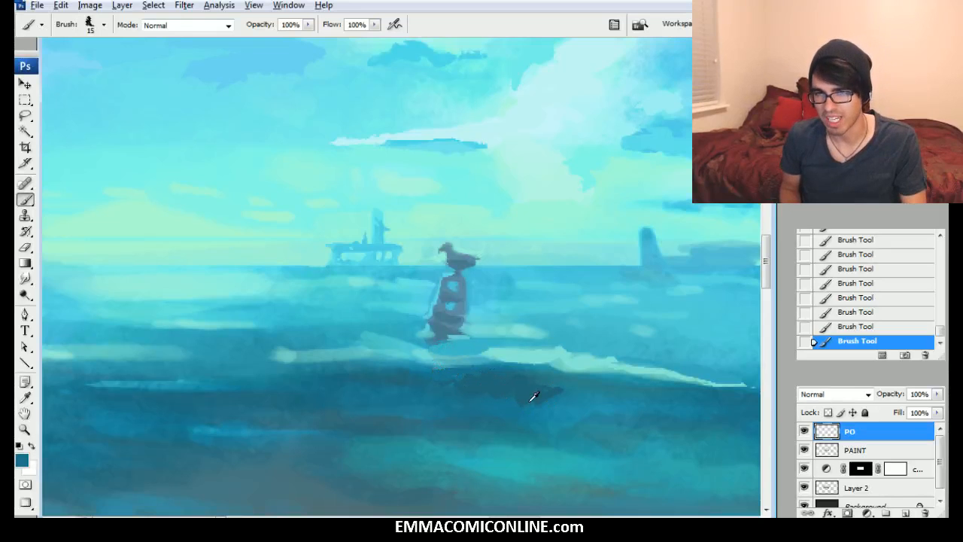
alt+click(457, 361)
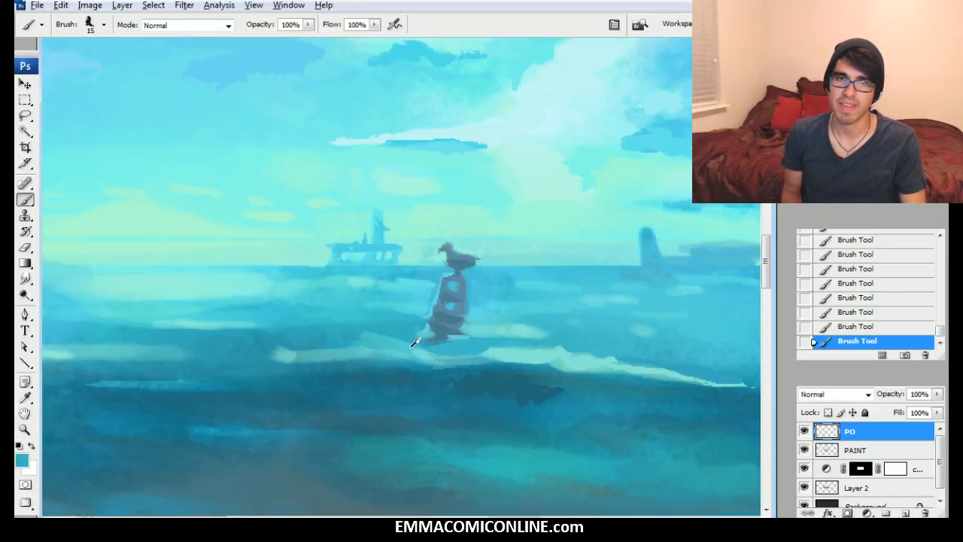
drag(465, 344, 439, 346)
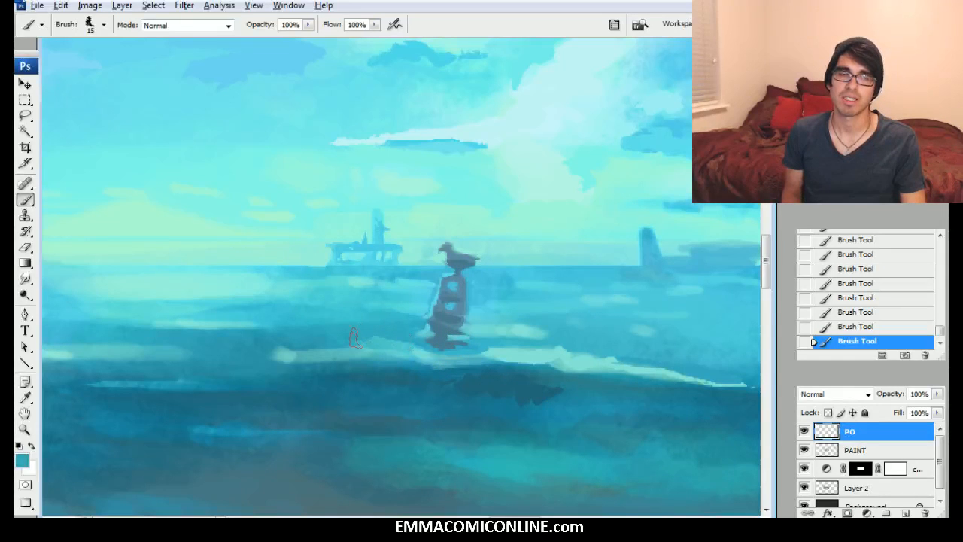
alt+click(294, 354)
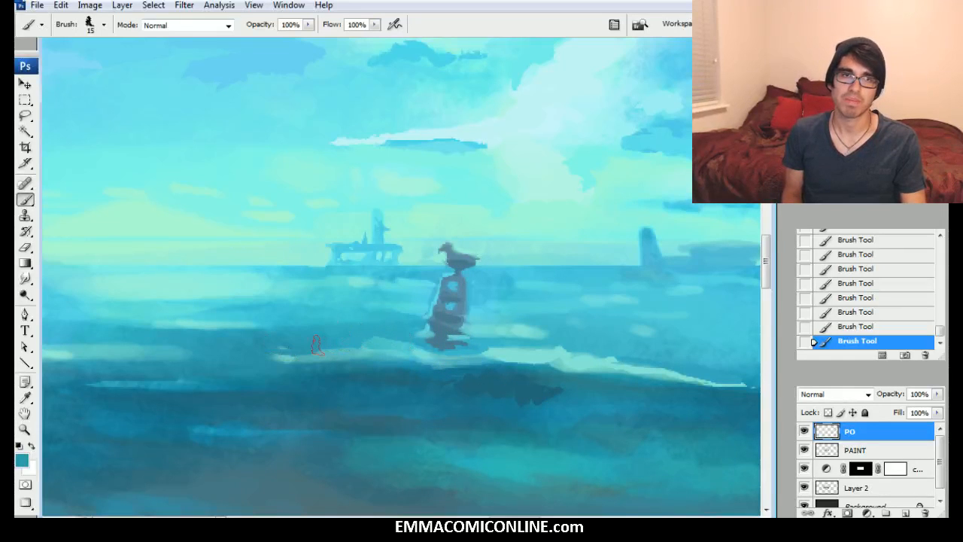
Step: Define the distant tower and the long pier at the far right with sampled blues, adding pale openings under the pier's deck
drag(638, 335, 489, 361)
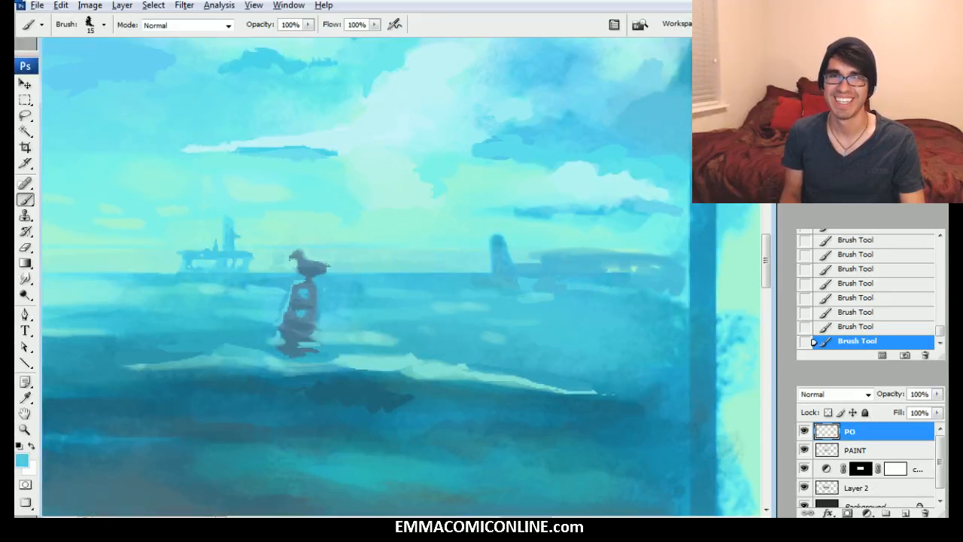
alt+click(615, 277)
click(614, 280)
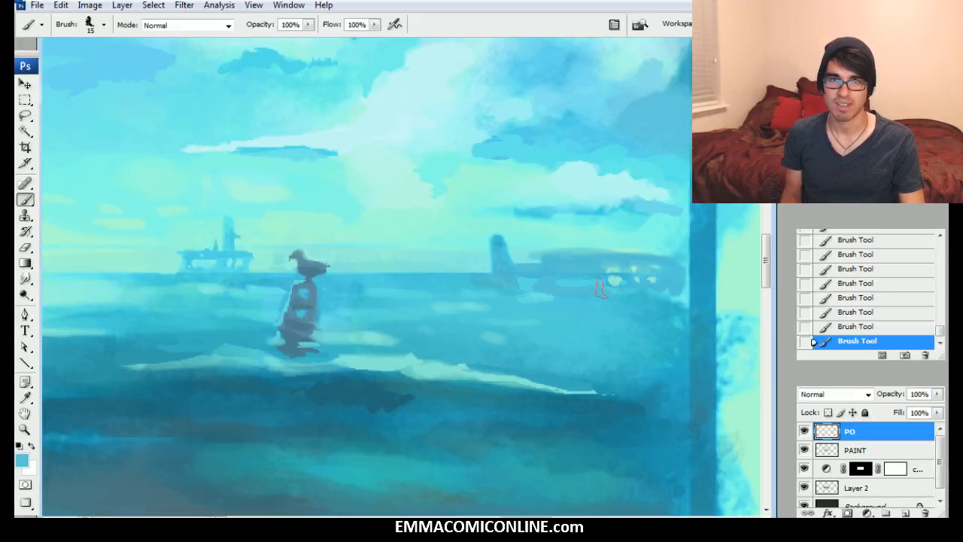
click(585, 280)
alt+click(603, 252)
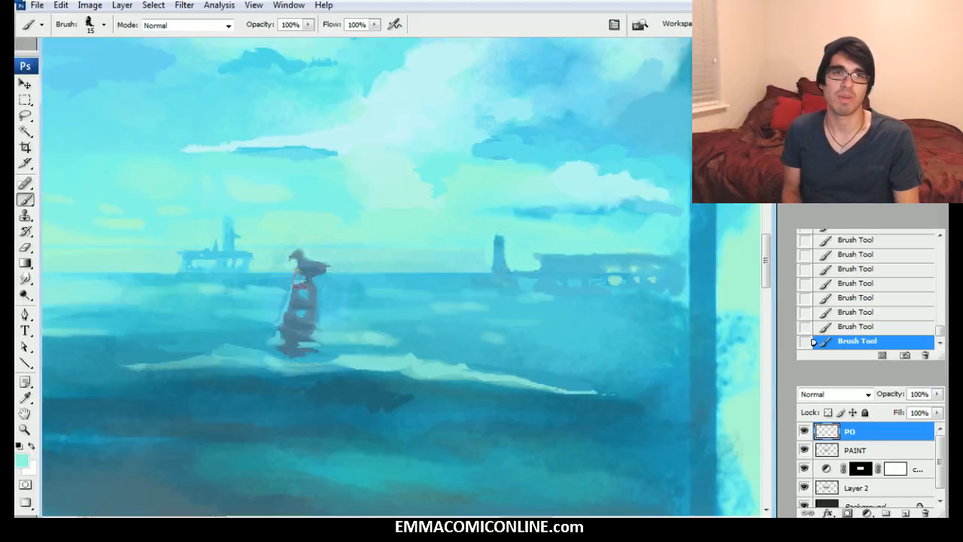
key(ctrl+plus)
key(ctrl+plus)
drag(372, 280, 538, 286)
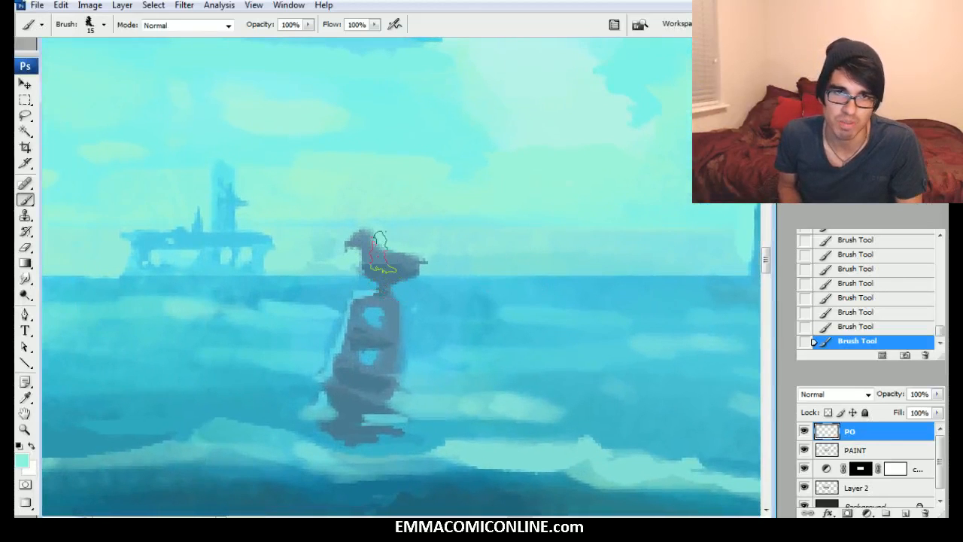
key(ctrl+minus)
key(ctrl+minus)
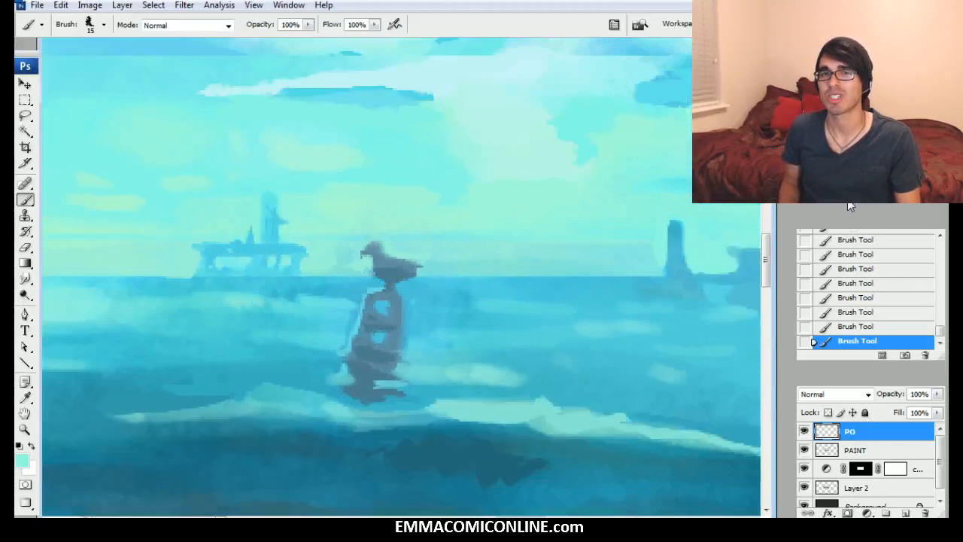
drag(368, 260, 368, 294)
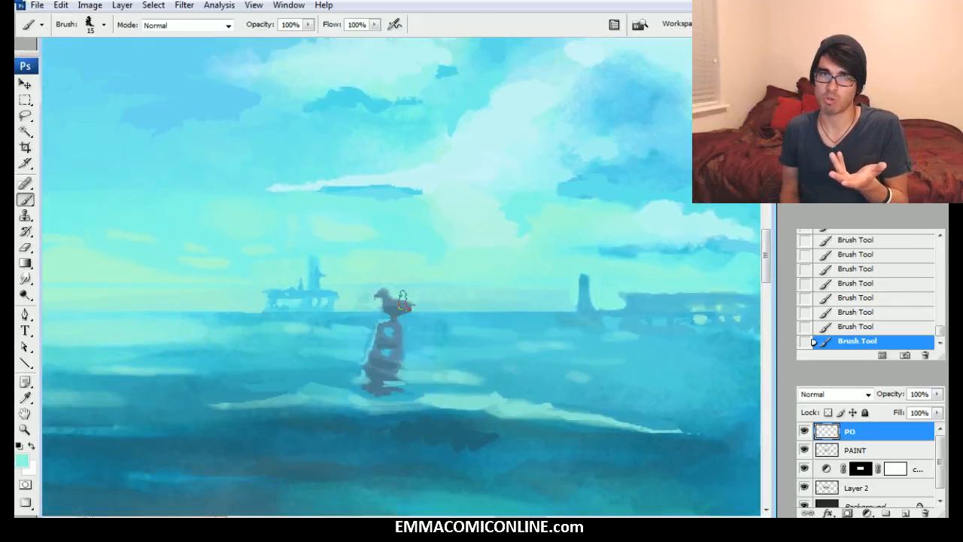
alt+click(150, 424)
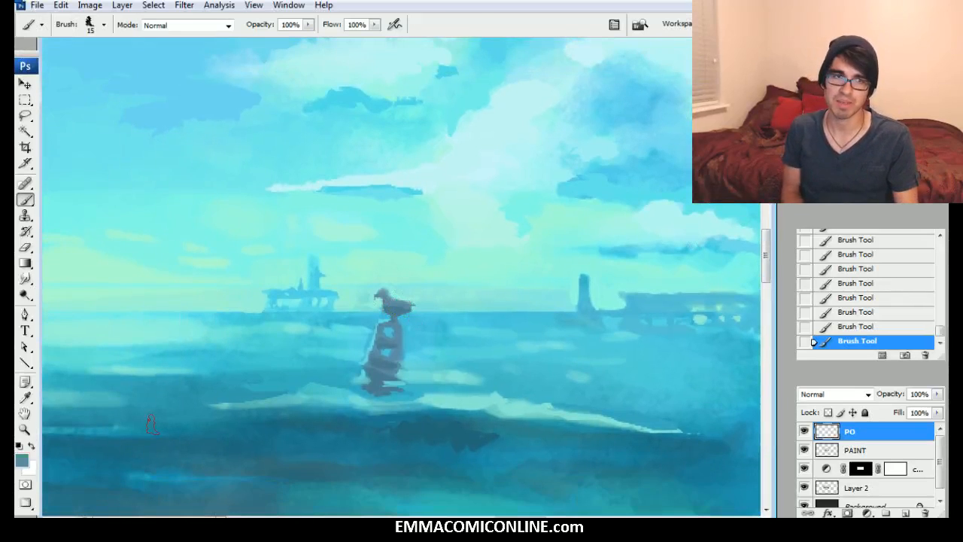
click(22, 462)
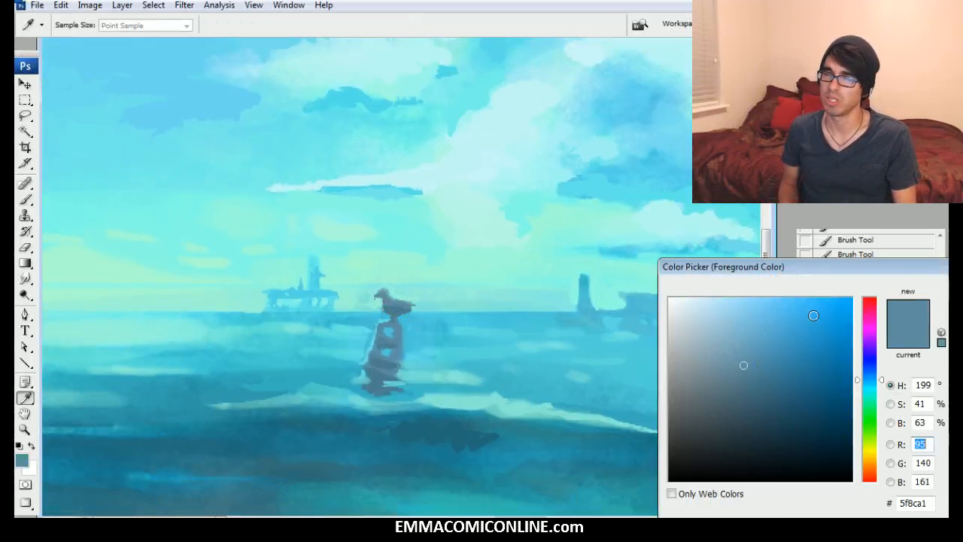
key(Return)
Step: Fill the body of the bird on the buoy with sampled pale teal, using a 9 px brush and leaving a dark outline
alt+click(470, 405)
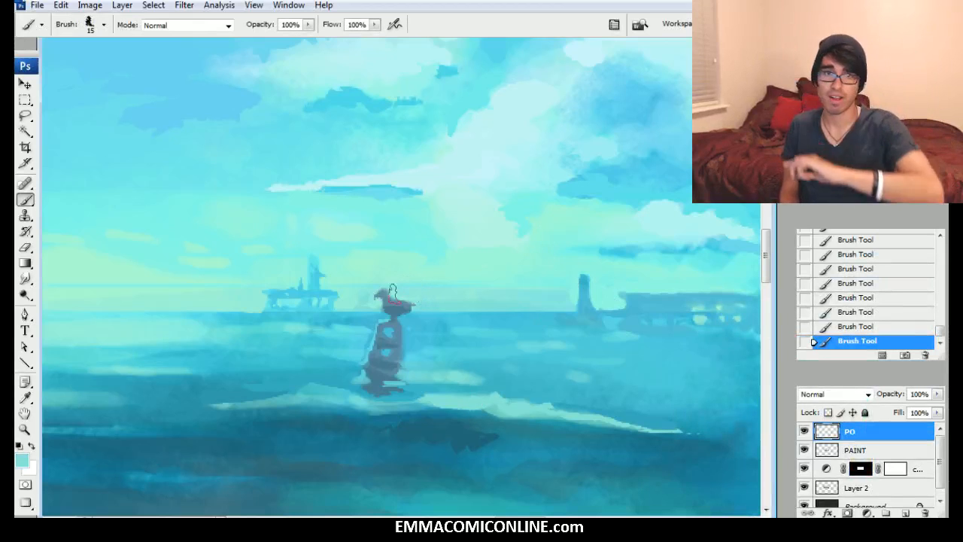
key(bracketleft)
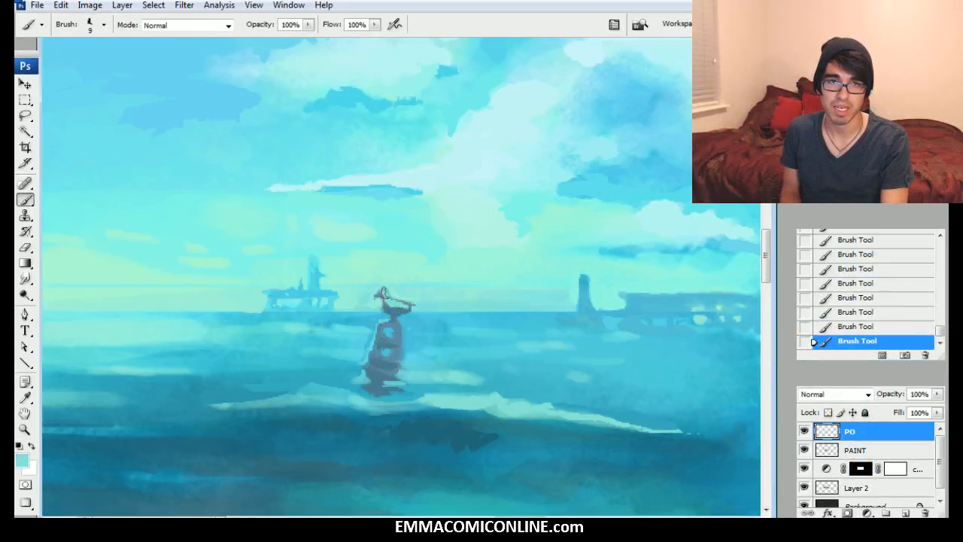
drag(388, 302, 407, 308)
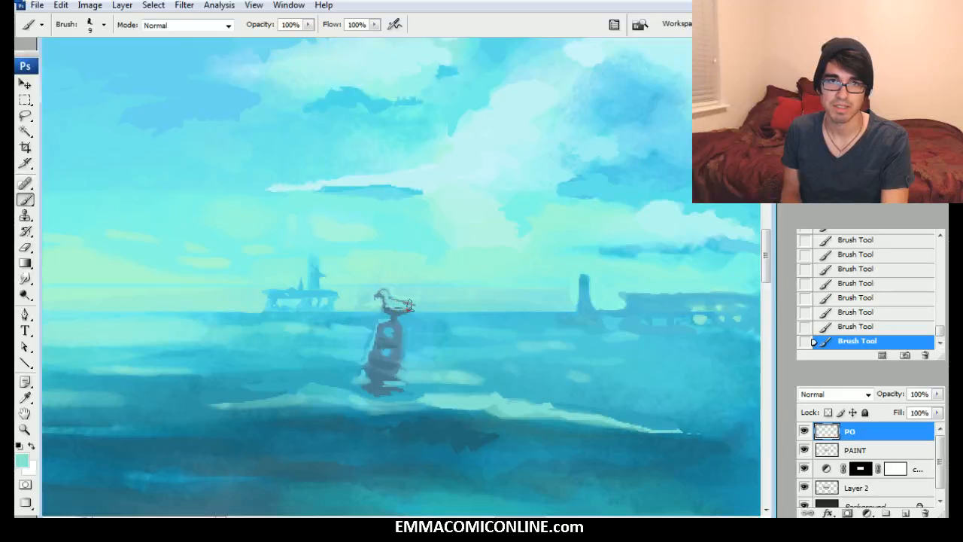
key(bracketright)
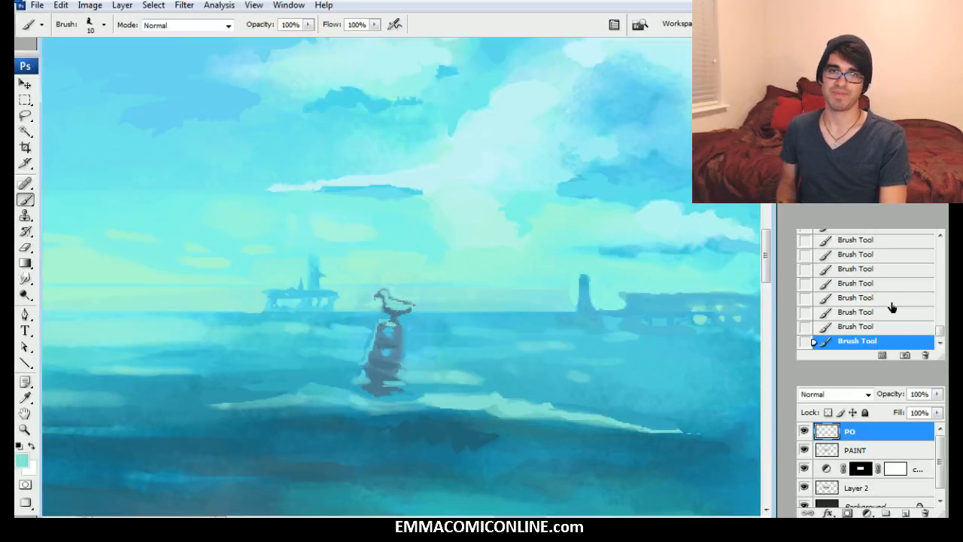
Step: Step back the last bird strokes and try a near-white fill for its body
click(865, 298)
mouse_move(371, 359)
mouse_down()
mouse_move(371, 323)
mouse_move(407, 323)
mouse_up()
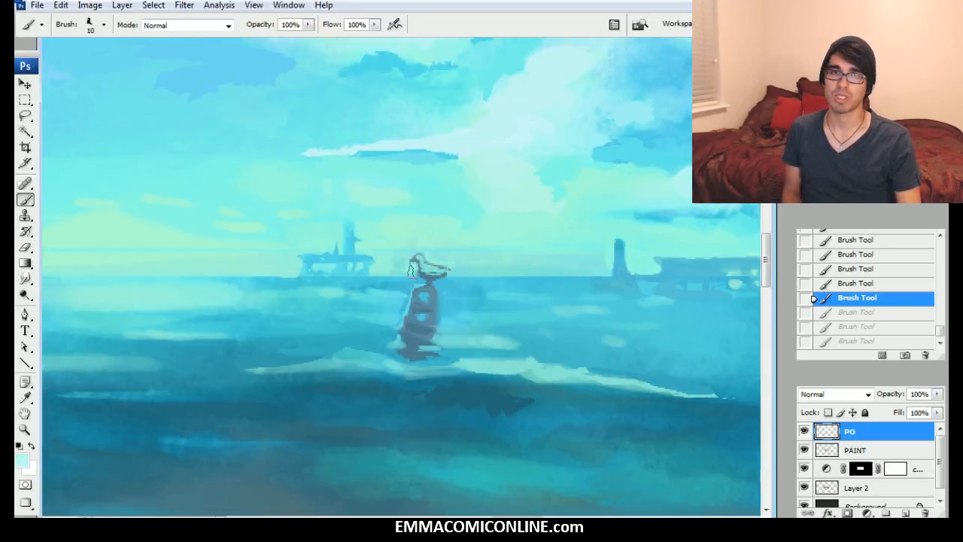
drag(813, 299, 813, 342)
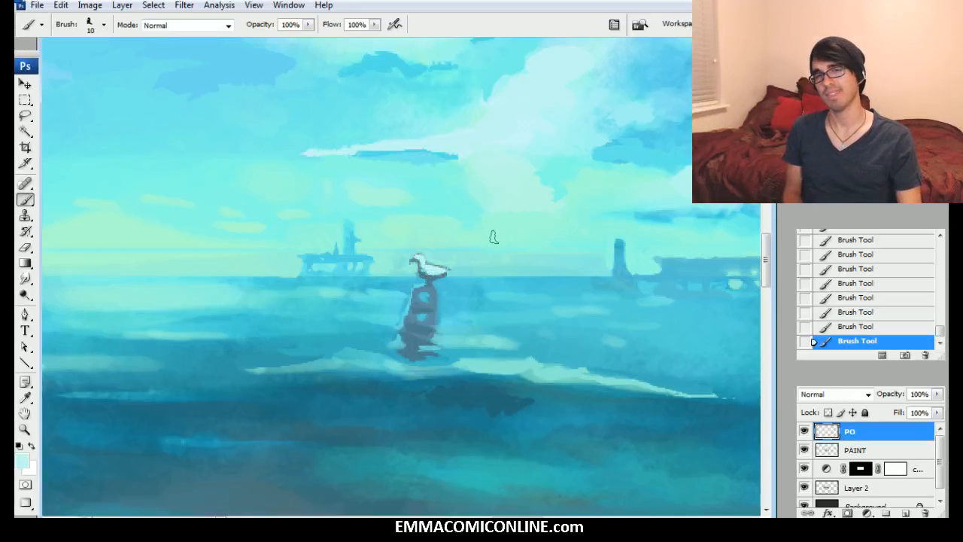
Step: Revert the bird's near-white fill and repaint its body in pale teal with a darker, rounded underside
click(857, 269)
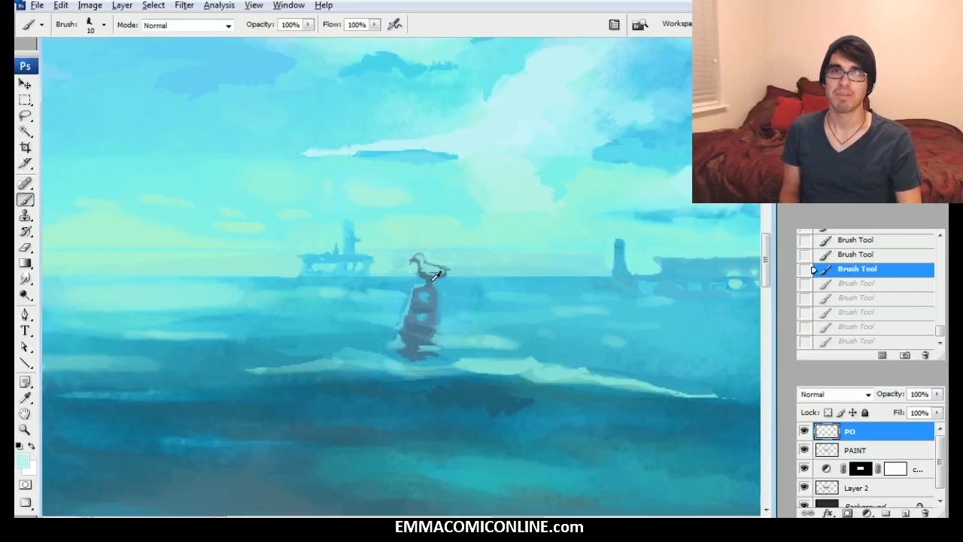
click(813, 342)
key(x)
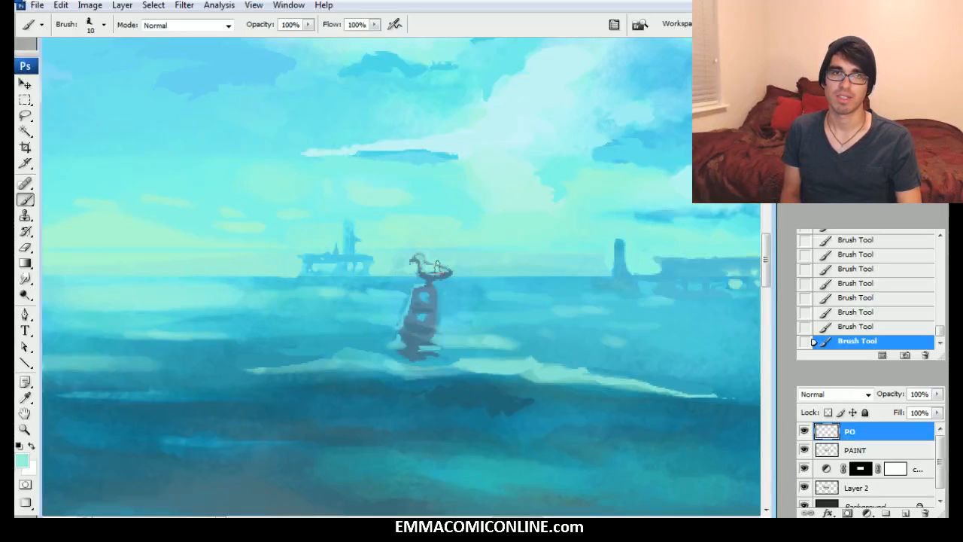
Step: Extend the distant pier to the frame's right border and break up the water beneath it with small blue and pale strokes
drag(865, 116, 872, 116)
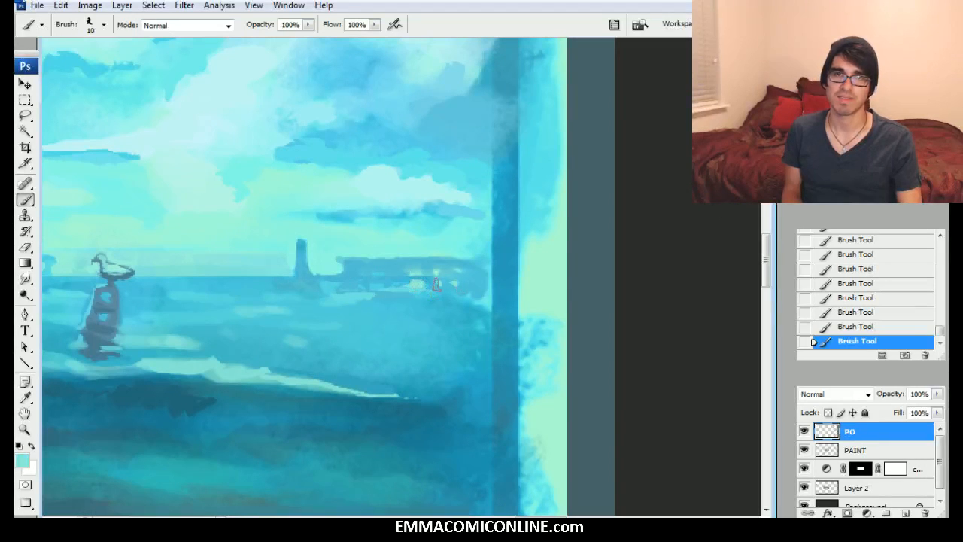
drag(475, 297, 485, 286)
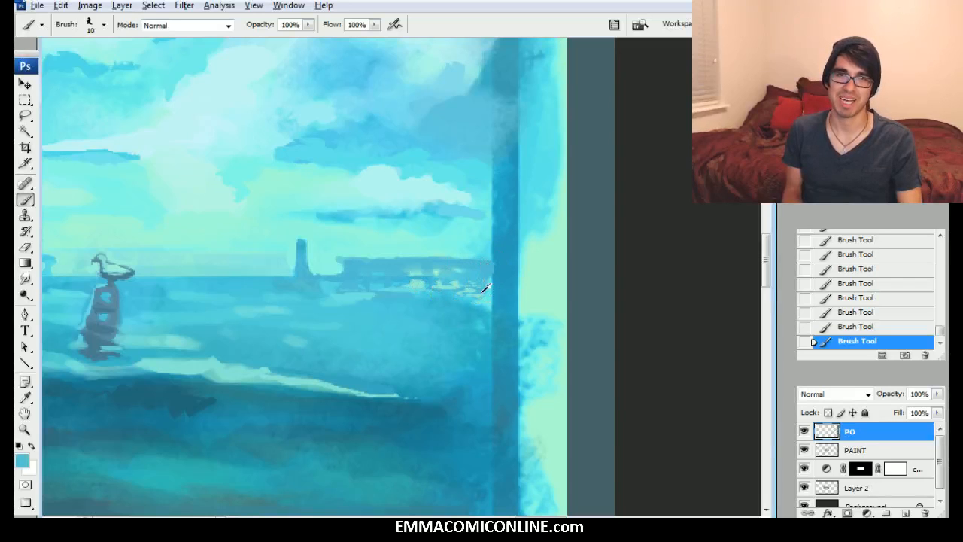
drag(489, 280, 482, 304)
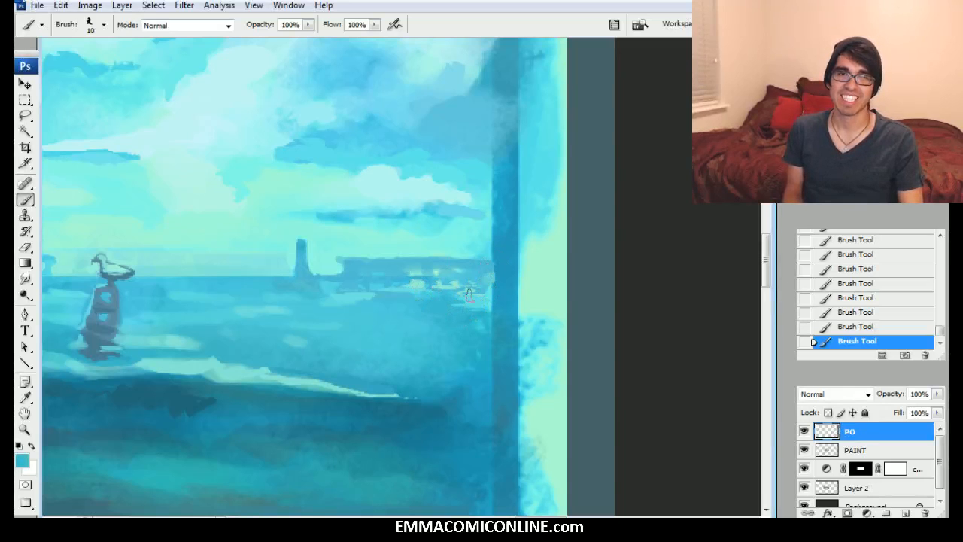
Step: Enlarge the brush to 30 px and paint sampled blue ripples into the sun's reflection near the horizon, left of the platform
drag(469, 294, 751, 223)
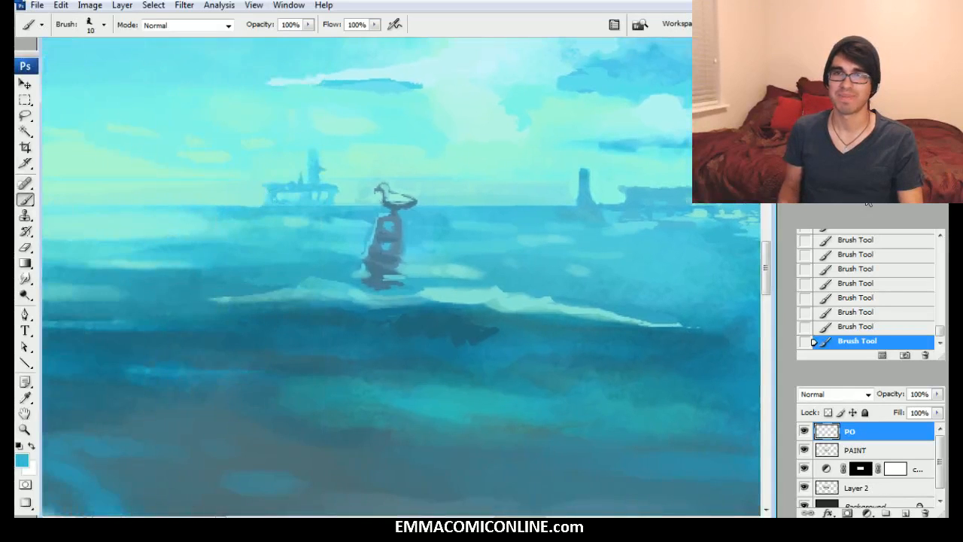
key(ctrl+0)
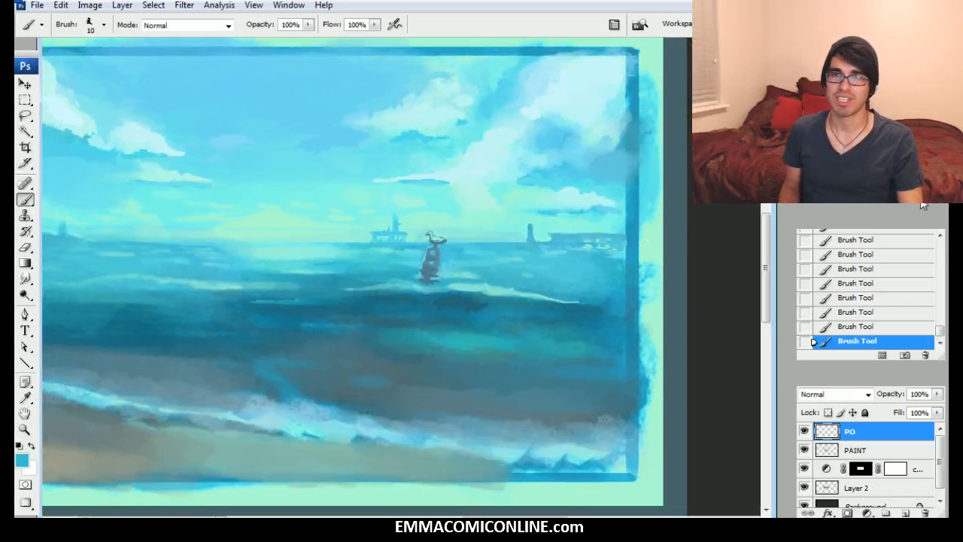
key(ctrl+plus)
key(ctrl+plus)
drag(511, 283, 651, 293)
drag(585, 290, 606, 284)
alt+click(538, 241)
key(bracketright)
key(bracketright)
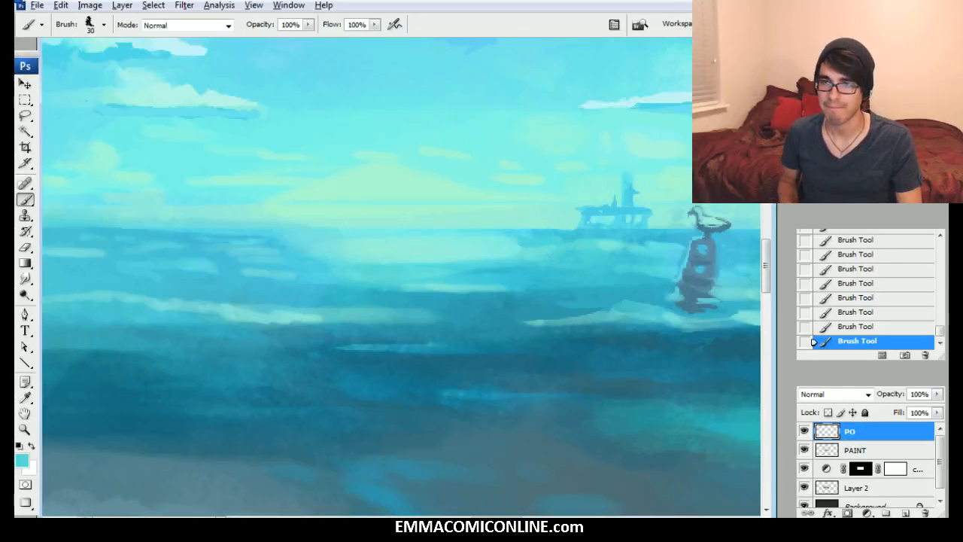
drag(530, 242, 466, 238)
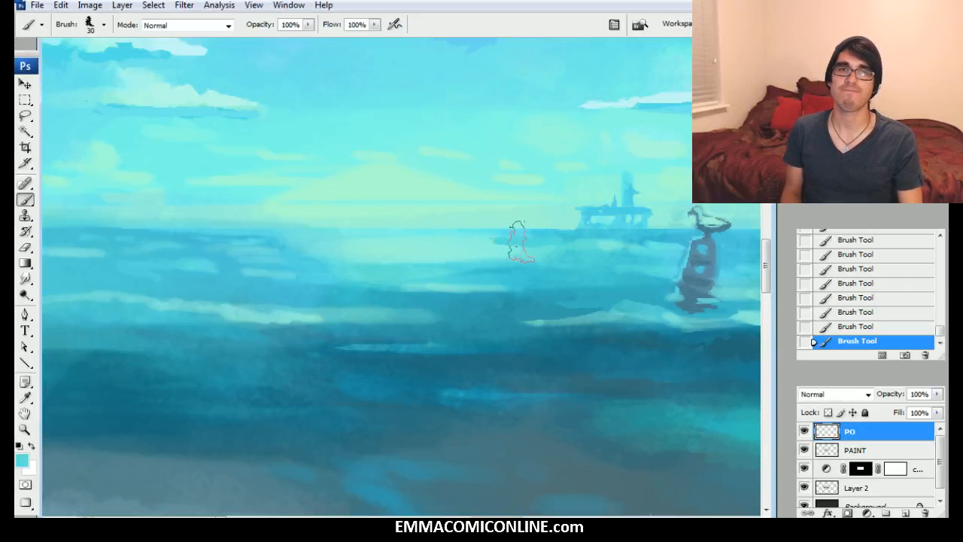
Step: Add small pale-green and turquoise highlights around the sun's reflection on the water, using 10 px and 15 px brushes
alt+click(456, 251)
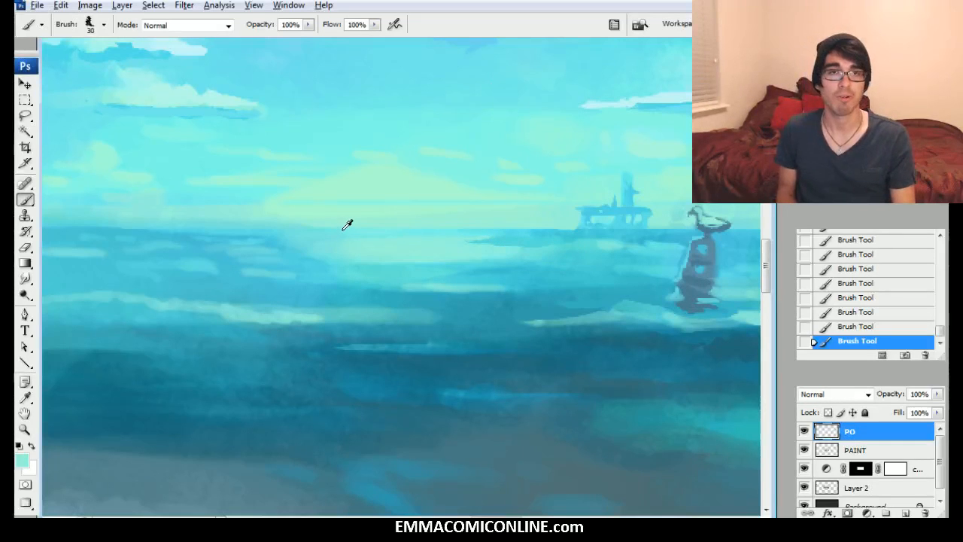
alt+click(301, 249)
key(bracketleft)
key(bracketleft)
key(bracketleft)
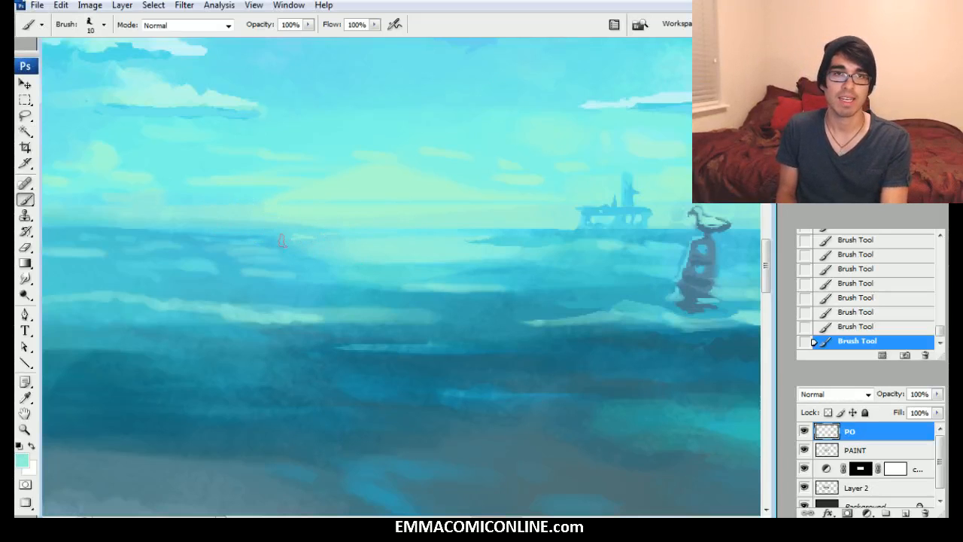
drag(298, 244, 313, 245)
key(bracketleft)
key(bracketleft)
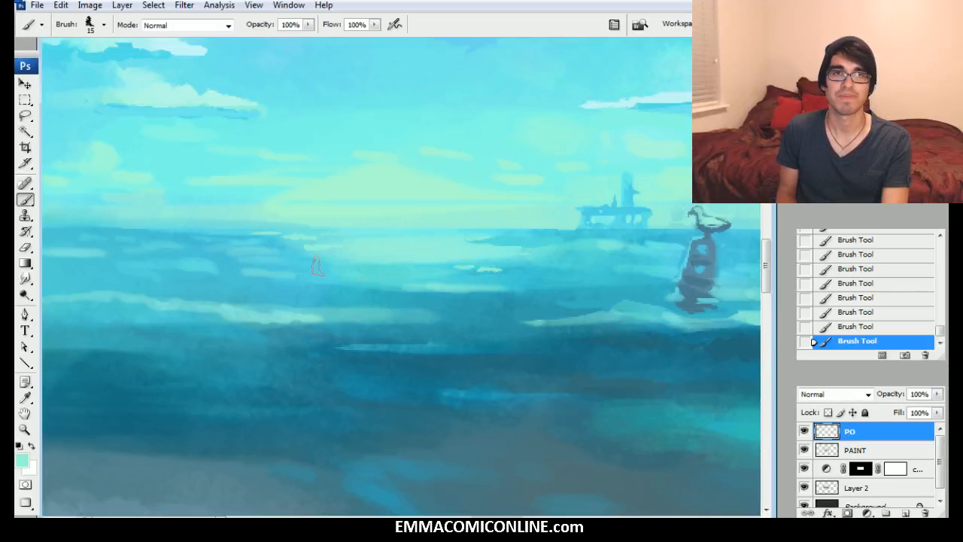
alt+click(528, 263)
drag(516, 254, 472, 253)
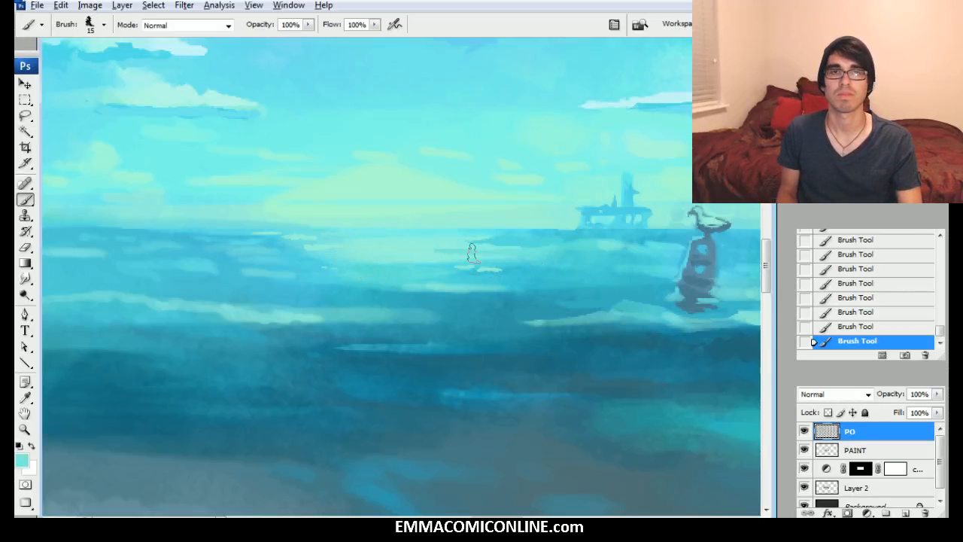
Step: Refine the distant ship's hull and superstructure on the left horizon and paint pale ripples along its waterline
mouse_move(331, 281)
mouse_down()
mouse_move(497, 265)
mouse_move(452, 267)
mouse_up()
alt+click(478, 256)
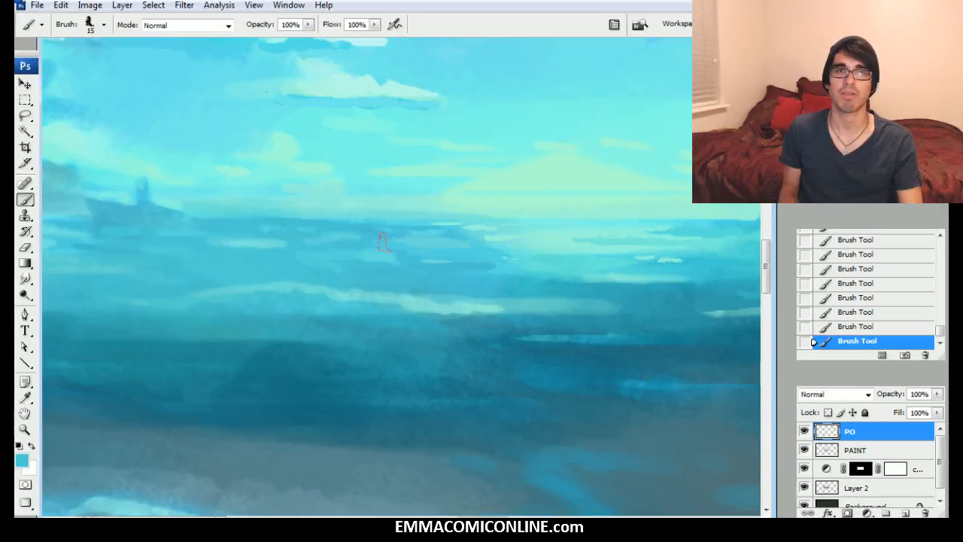
drag(318, 238, 539, 266)
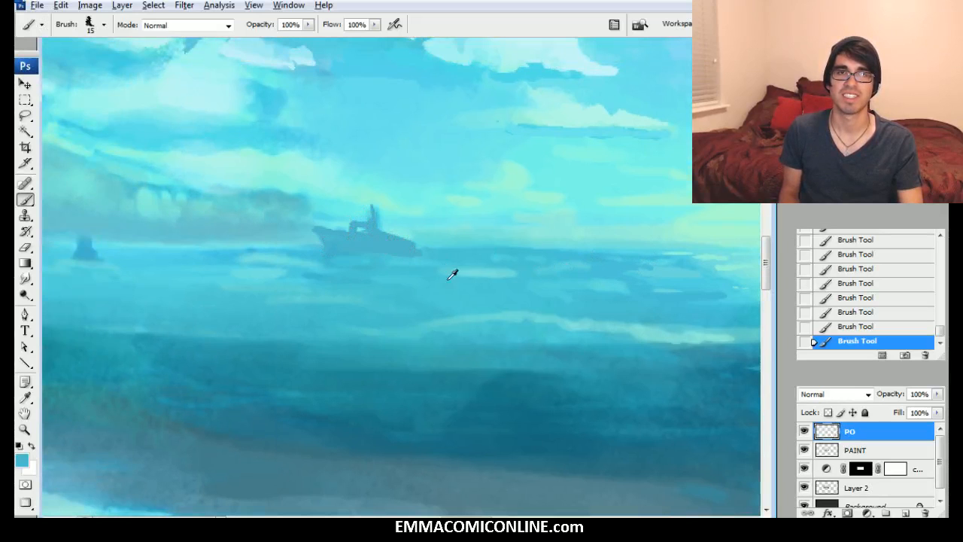
drag(392, 255, 433, 258)
alt+click(471, 285)
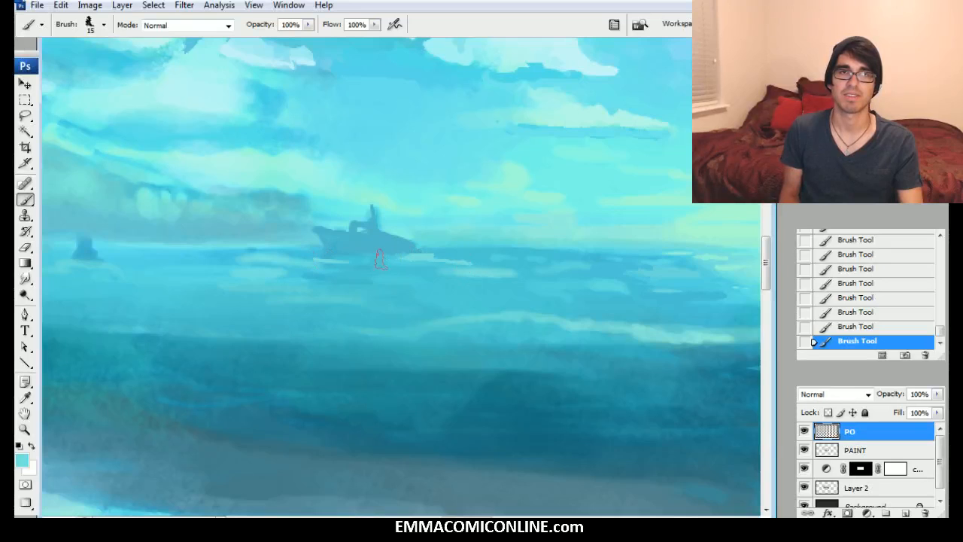
Step: Set the foreground colour to the muted teal #89ccc4 for repainting the distant hill near the frame's left border
drag(336, 247, 526, 252)
alt+click(284, 256)
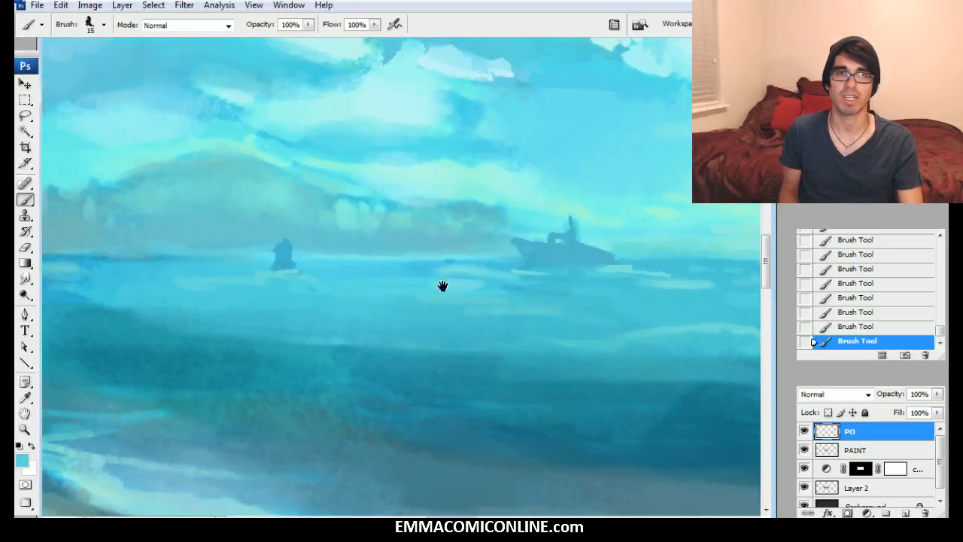
drag(337, 242, 453, 280)
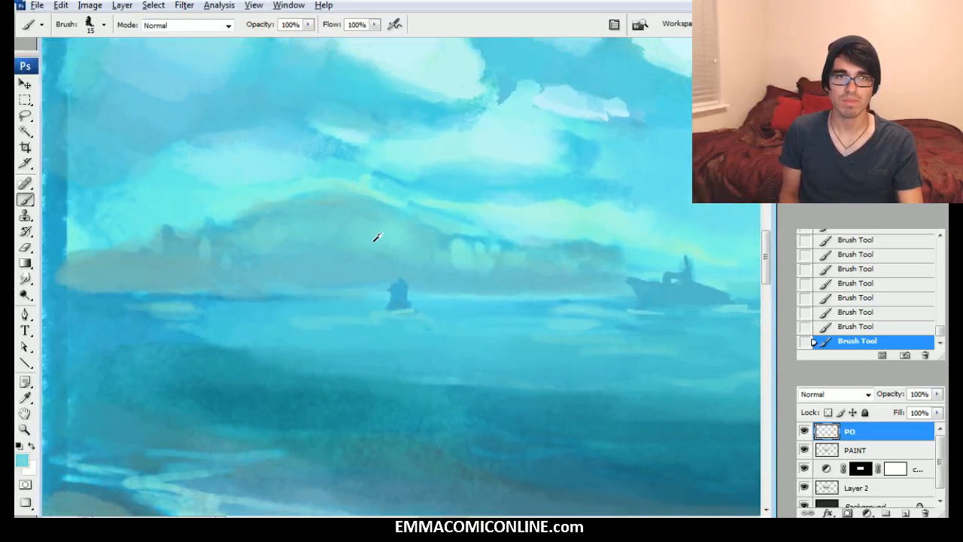
click(21, 459)
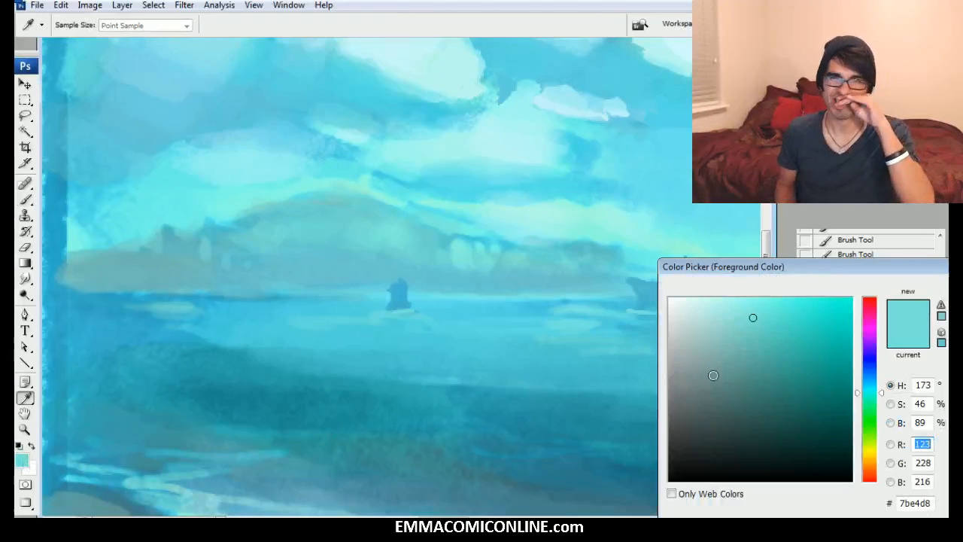
drag(752, 317, 729, 333)
key(Return)
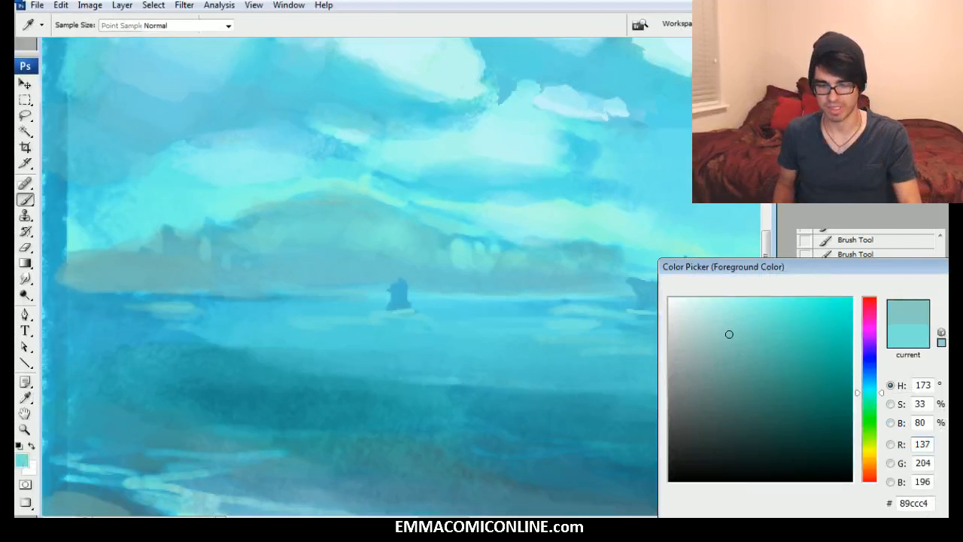
Step: Choose the CHALK brush, reduce it to 40 px, and smooth muted teal over the distant hill
right_click(425, 237)
click(490, 348)
click(490, 362)
click(487, 378)
click(489, 407)
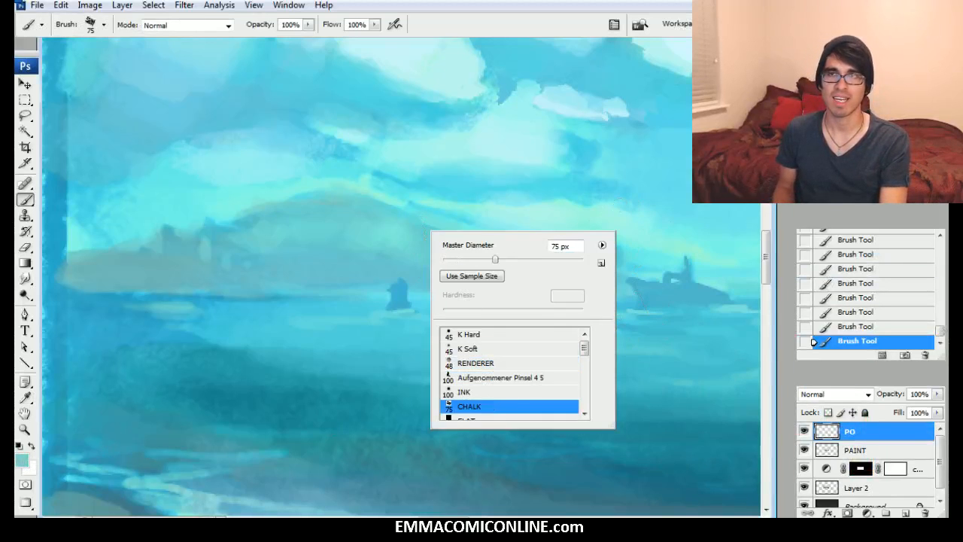
key(Return)
key([)
key([)
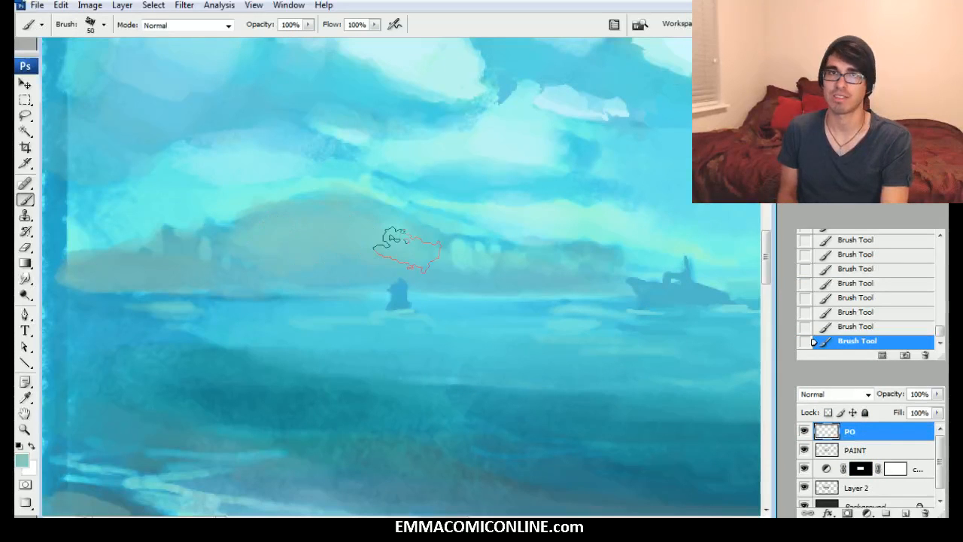
key([)
mouse_move(252, 270)
mouse_down()
mouse_move(238, 268)
mouse_move(232, 252)
mouse_up()
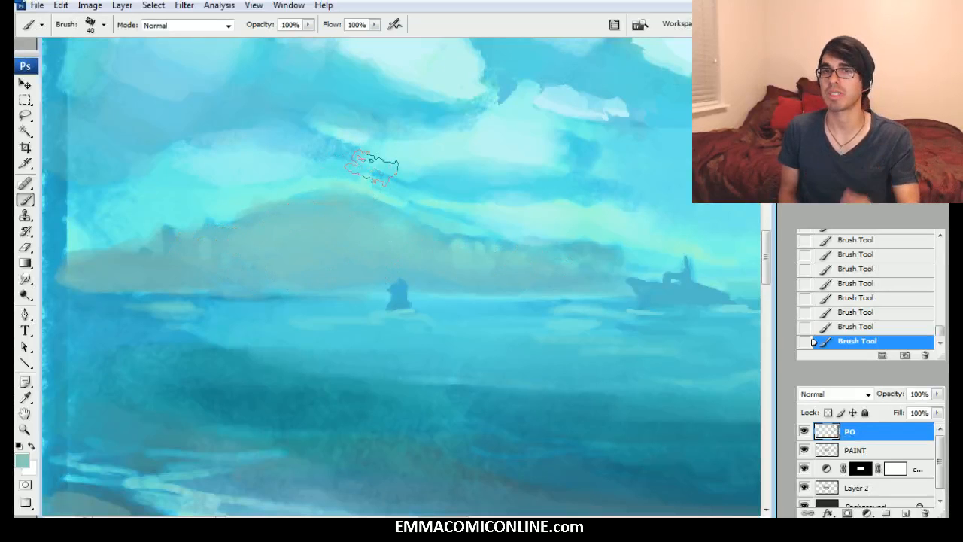
Step: Set the foreground colour to slate blue #6a7f91 and paint a darker patch below the hill's peak with a 50 px brush
click(22, 461)
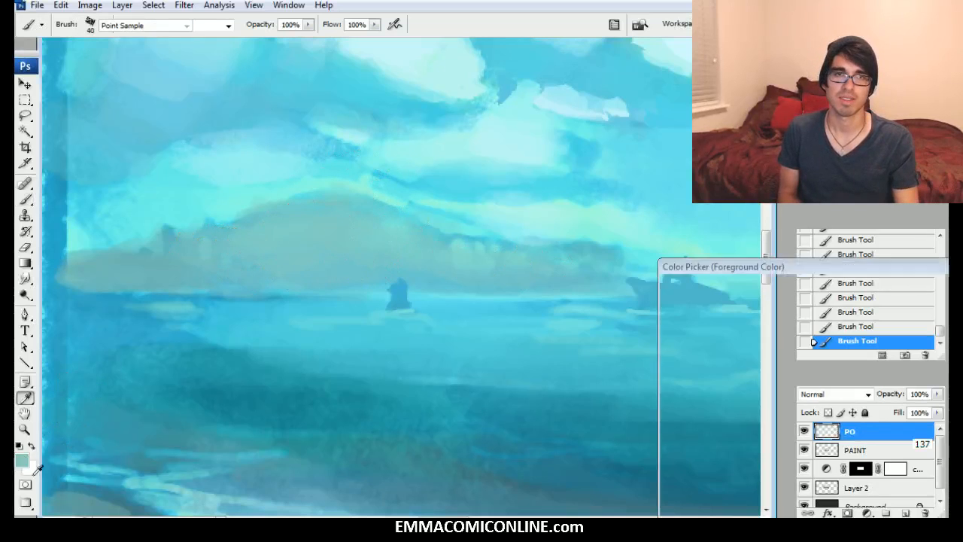
drag(880, 393, 883, 381)
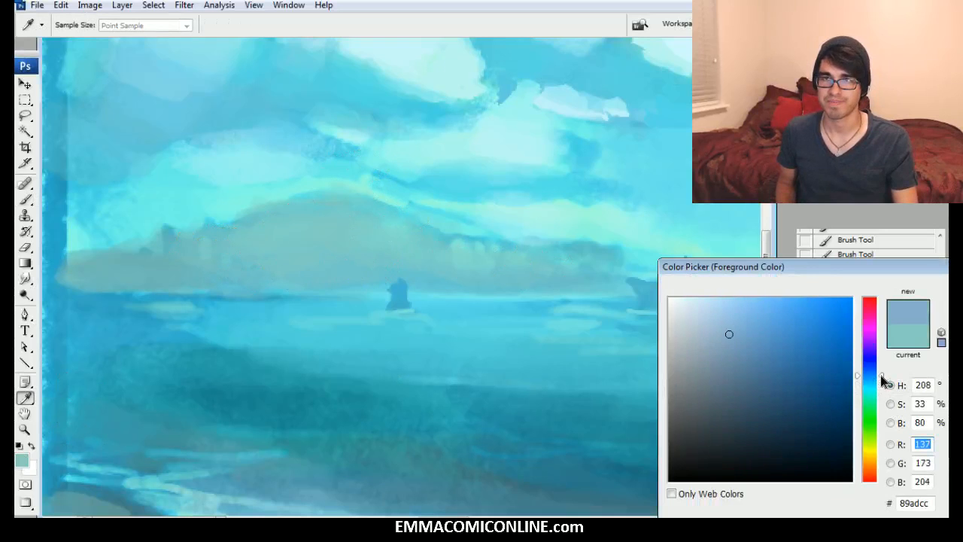
mouse_move(748, 374)
mouse_down()
mouse_move(735, 388)
mouse_move(719, 378)
mouse_up()
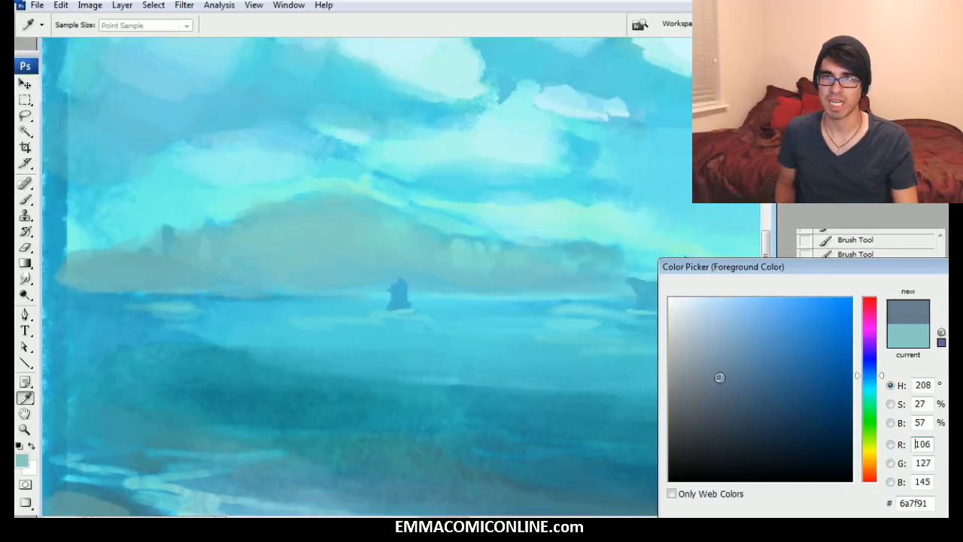
key(Return)
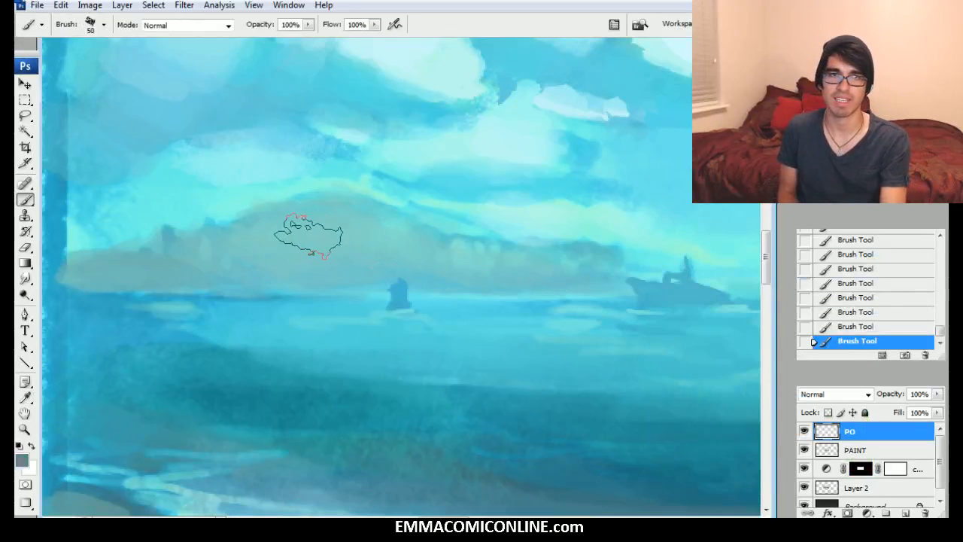
mouse_move(327, 219)
mouse_down()
mouse_move(347, 234)
mouse_move(362, 220)
mouse_move(366, 252)
mouse_up()
Step: Blend the dark patch into the hill's slopes using sampled grey-teals at 35 px, and adjust the foreground colour to #7aa1a7
key(bracketleft)
key(bracketleft)
key(bracketleft)
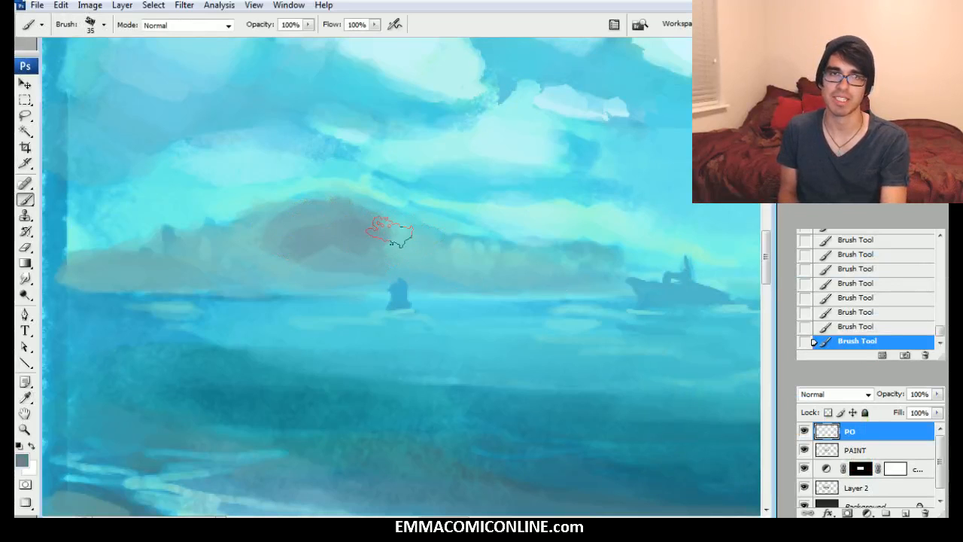
alt+click(319, 220)
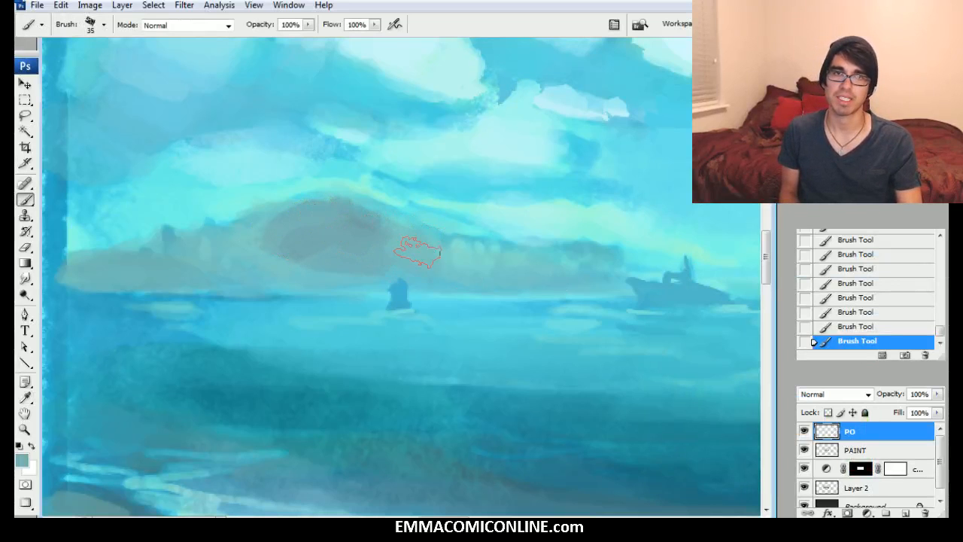
mouse_move(400, 268)
mouse_down()
mouse_move(493, 264)
mouse_move(353, 257)
mouse_move(319, 265)
mouse_move(287, 252)
mouse_move(289, 233)
mouse_move(210, 253)
mouse_move(234, 243)
mouse_up()
mouse_move(335, 231)
mouse_down()
mouse_move(370, 234)
mouse_move(314, 262)
mouse_move(379, 255)
mouse_move(339, 233)
mouse_up()
alt+click(370, 235)
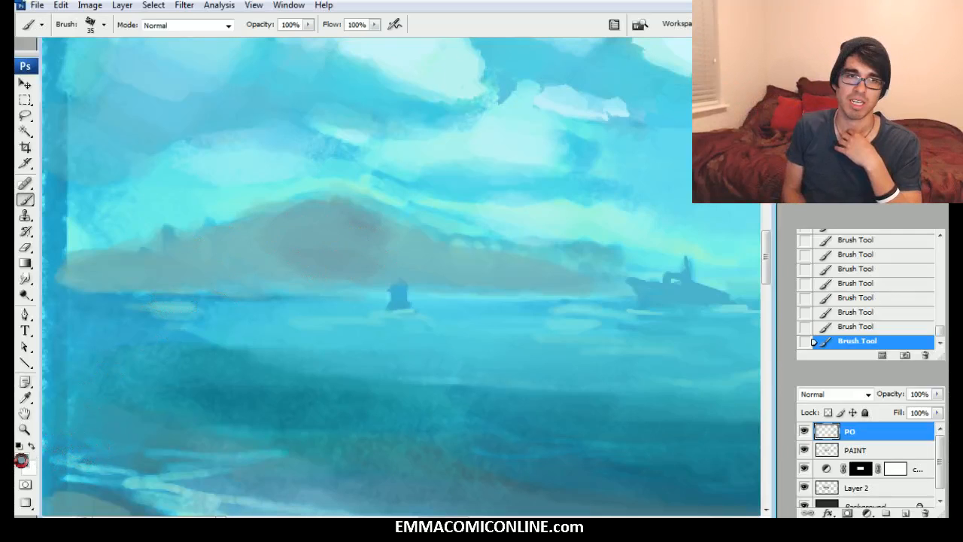
click(21, 460)
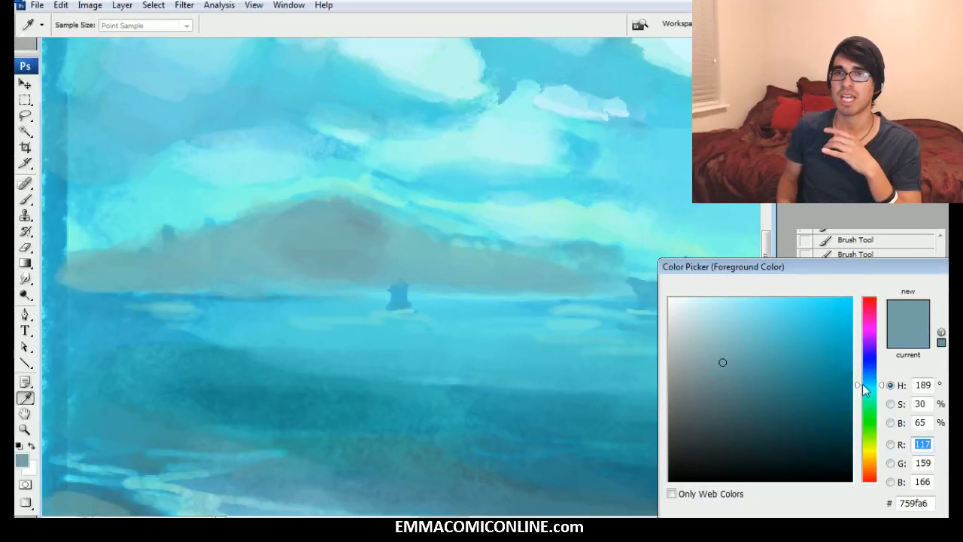
mouse_move(725, 362)
mouse_down()
mouse_move(707, 357)
mouse_move(719, 361)
mouse_up()
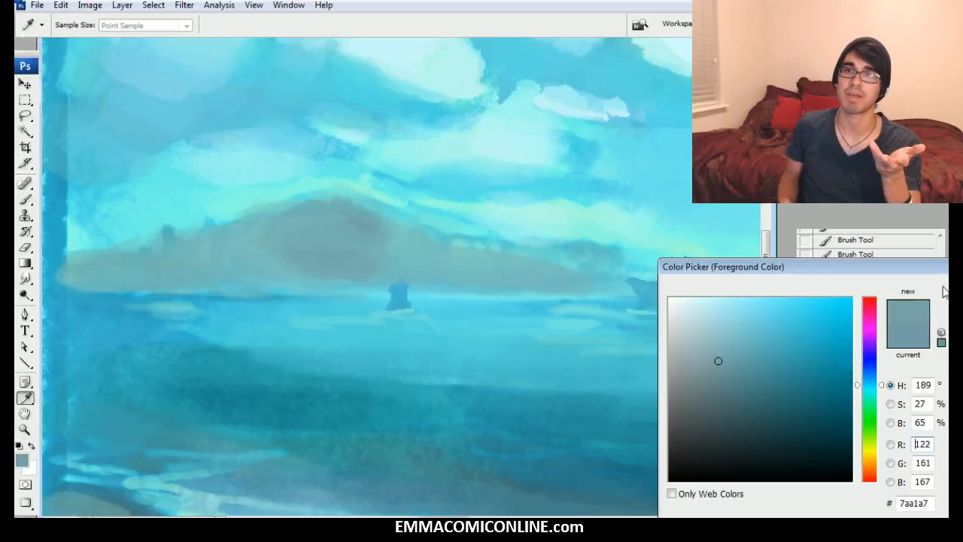
key(Return)
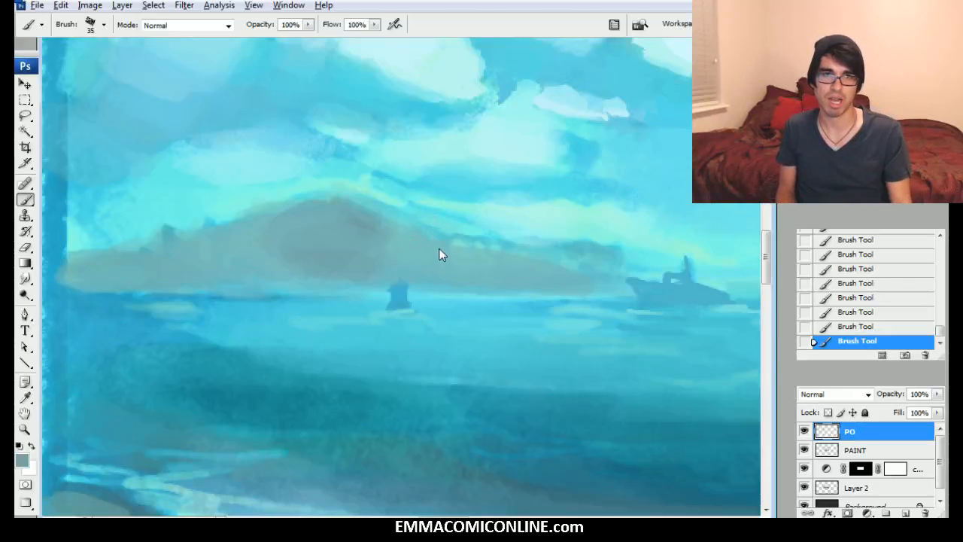
Step: Paint sampled turquoise sky over the yellowish edge above the hill's peak with a 30 px brush
alt+click(347, 178)
key([)
drag(366, 183, 387, 192)
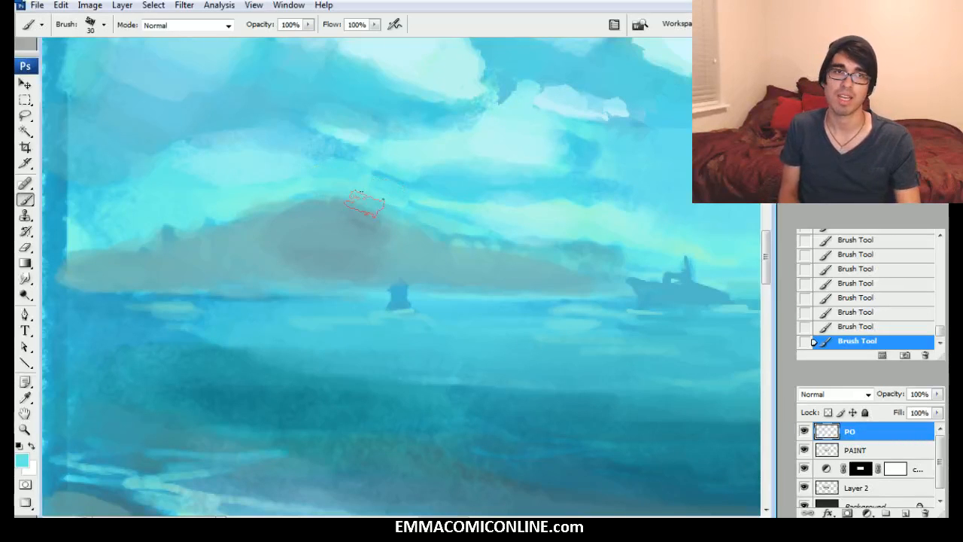
alt+click(329, 235)
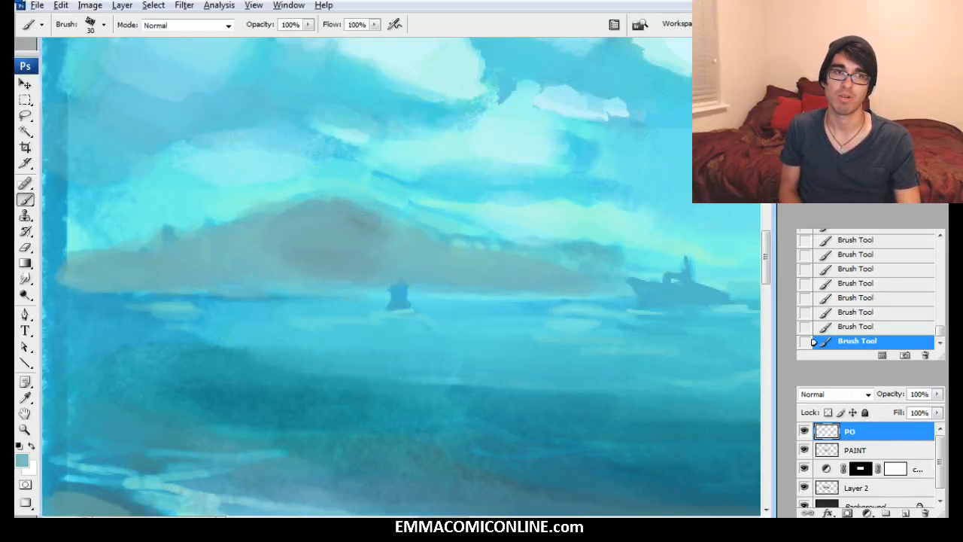
click(21, 462)
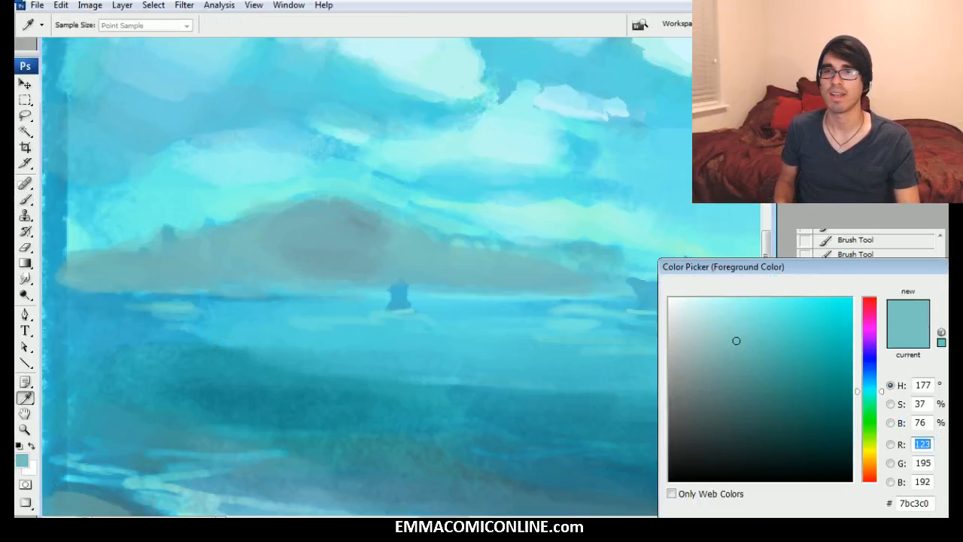
key(Return)
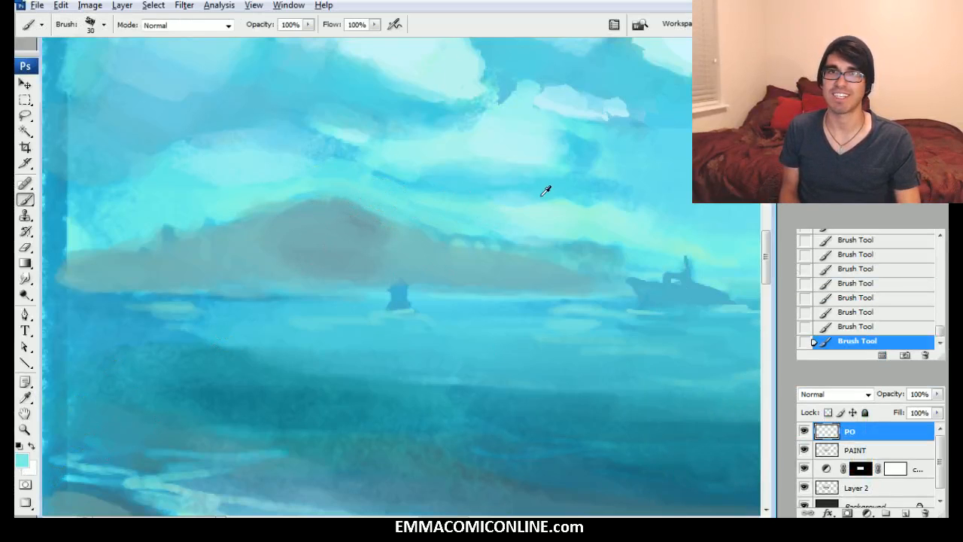
Step: Repaint the sky along the hill's whole ridge in light blue with an enlarged chalk brush, then reduce it to 20 px
key(bracketright)
key(bracketright)
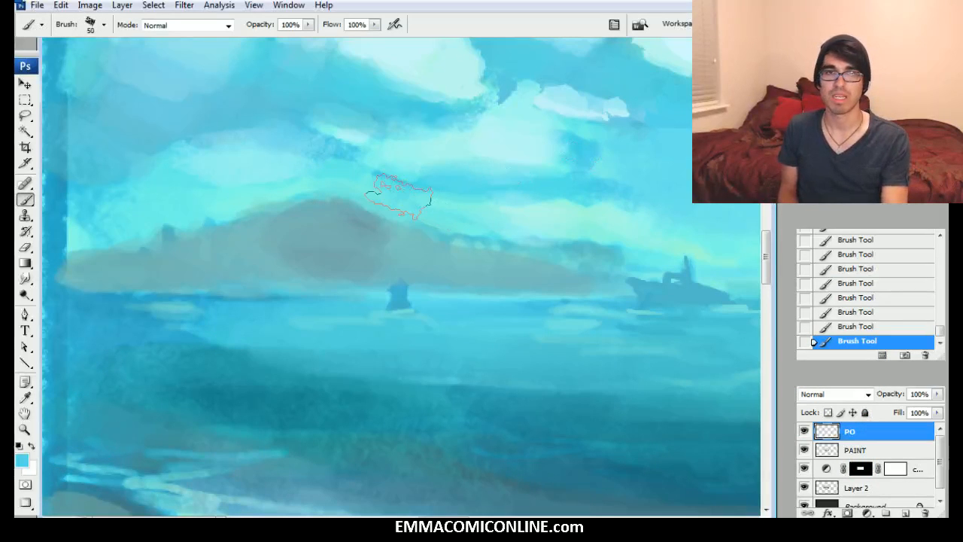
key(bracketleft)
mouse_move(358, 186)
mouse_down()
mouse_move(280, 179)
mouse_move(288, 190)
mouse_move(188, 208)
mouse_move(198, 207)
mouse_move(150, 179)
mouse_move(129, 203)
mouse_move(155, 215)
mouse_move(102, 219)
mouse_up()
key(bracketleft)
key(bracketleft)
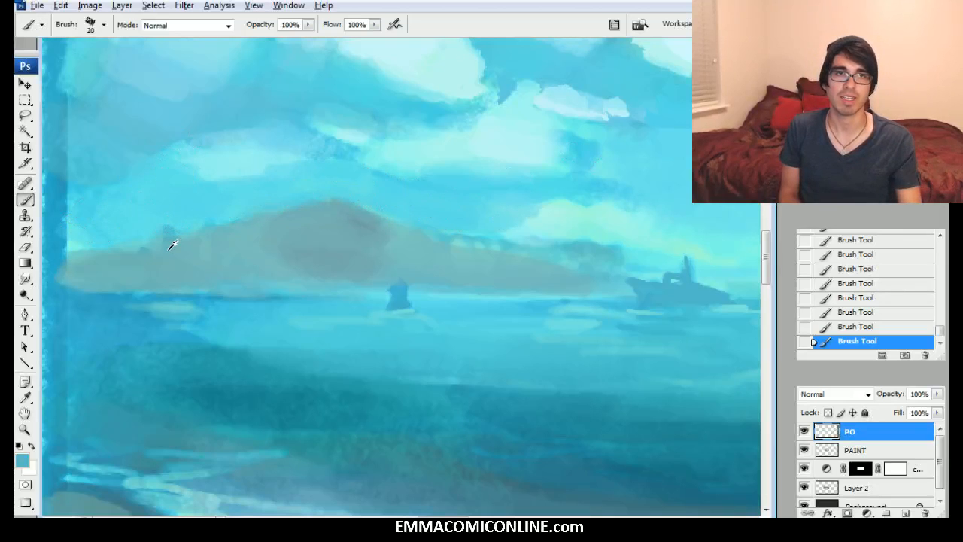
Step: Switch to the Aufgenommener Pinsel 4 5 brush, reduce it to between 10 and 20 px, and sharpen the hill's left slope against the sky
key(bracketleft)
key(bracketleft)
key(bracketleft)
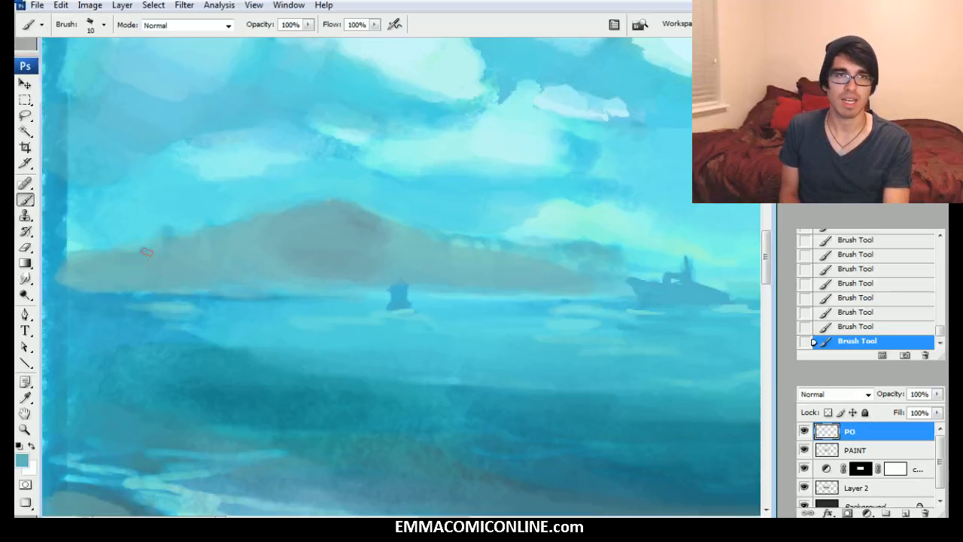
right_click(288, 280)
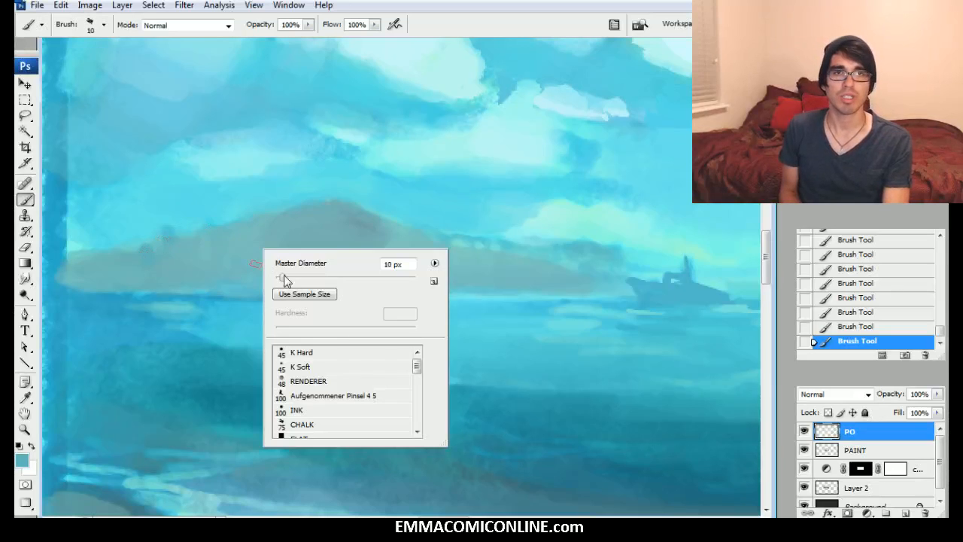
click(334, 395)
key(Return)
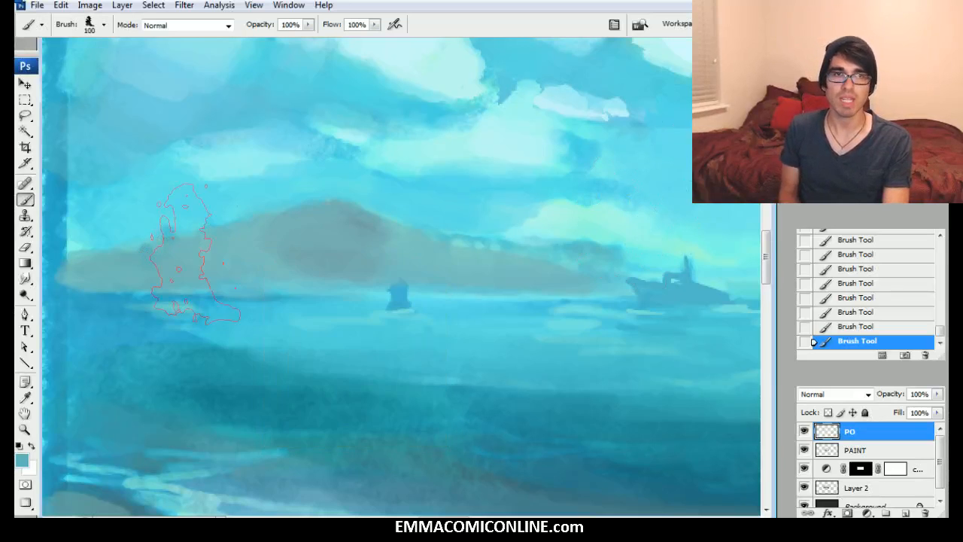
key(bracketleft)
key(bracketleft)
key(bracketleft)
key(bracketleft)
key(bracketleft)
key(bracketleft)
key(bracketleft)
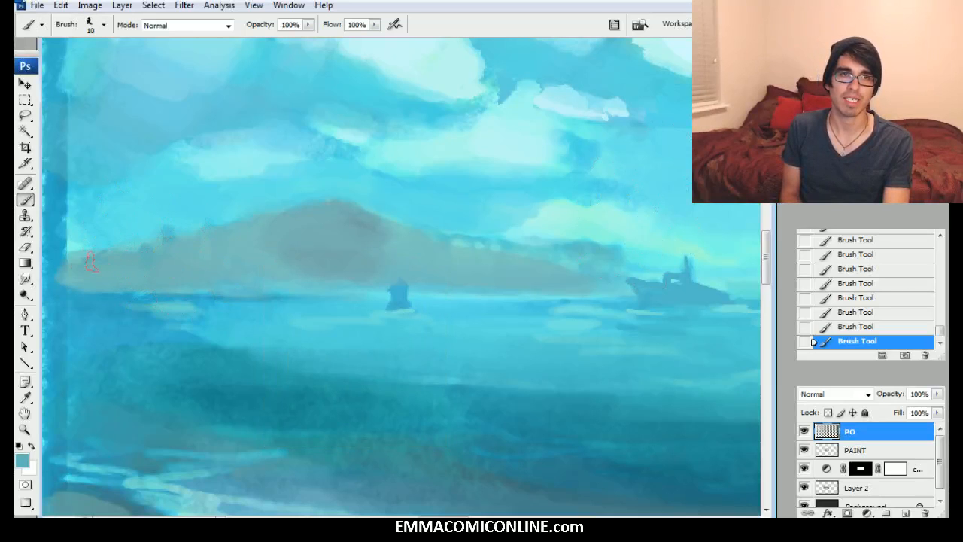
key(bracketright)
alt+click(104, 240)
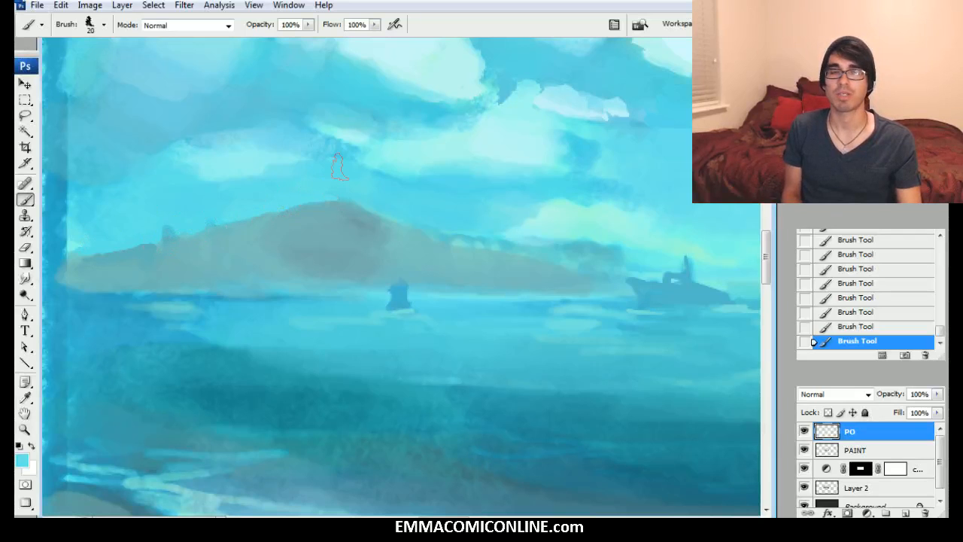
Step: Add darker strokes and small pale building shapes to the hill's right slope, and trim its ridge with sampled sky colour
alt+click(456, 253)
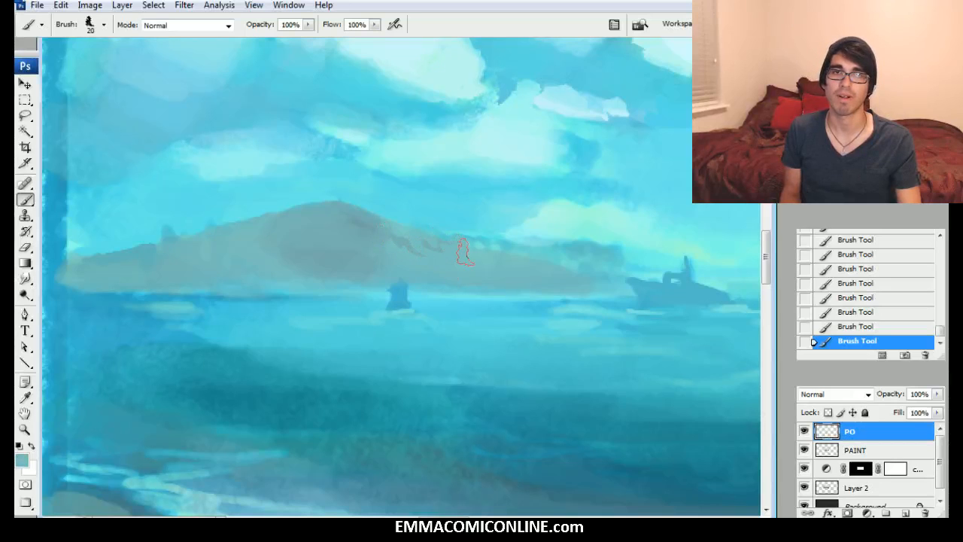
mouse_move(409, 260)
mouse_down()
mouse_move(470, 264)
mouse_move(478, 247)
mouse_move(509, 265)
mouse_up()
alt+click(482, 253)
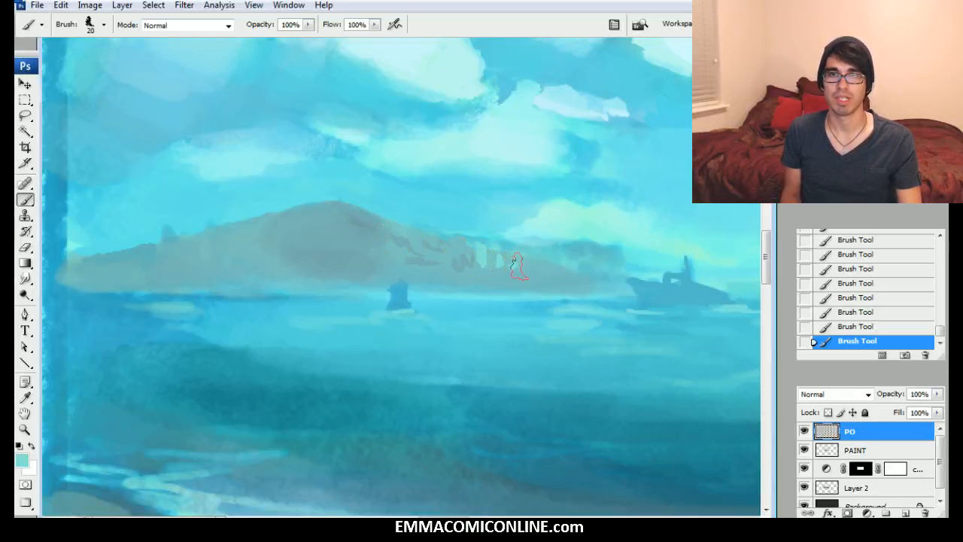
alt+click(532, 257)
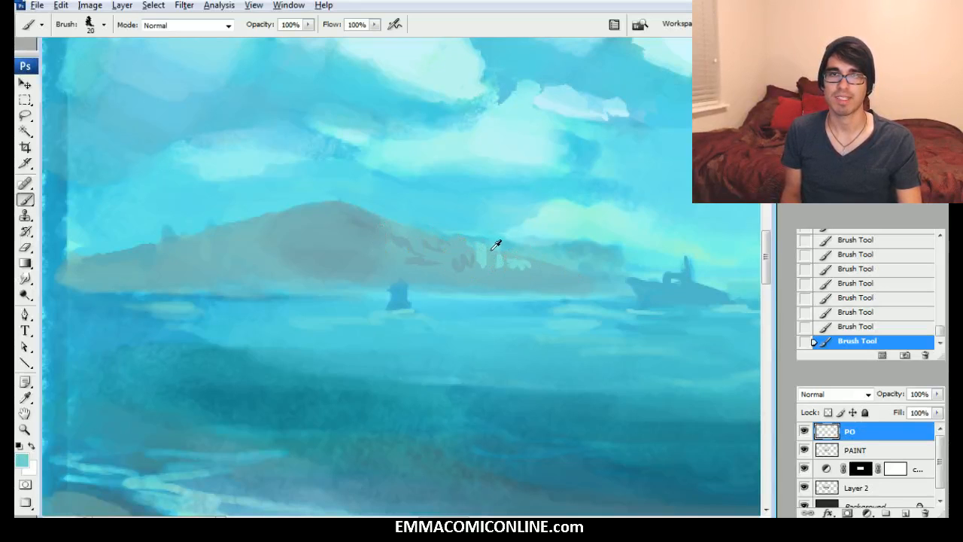
alt+click(631, 270)
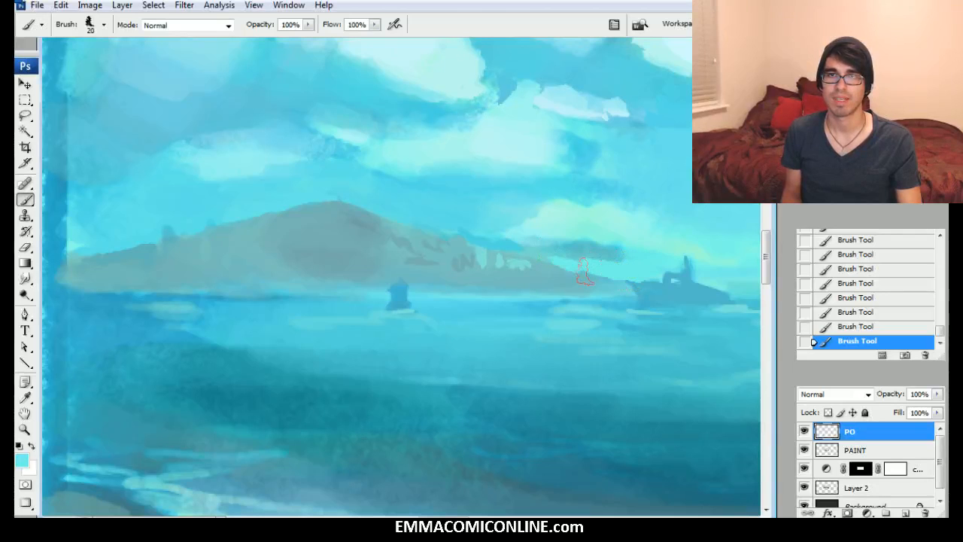
Step: Paint pale building shapes, a columned temple and a light shoreline along the foot of the hill with the 20 px brush
alt+click(491, 240)
drag(498, 242, 476, 226)
drag(480, 267, 522, 277)
mouse_move(446, 274)
mouse_down()
mouse_move(448, 260)
mouse_move(431, 261)
mouse_up()
mouse_move(169, 263)
mouse_down()
mouse_move(336, 269)
mouse_move(322, 280)
mouse_move(312, 259)
mouse_move(331, 277)
mouse_move(340, 255)
mouse_move(301, 268)
mouse_move(392, 282)
mouse_up()
mouse_move(304, 285)
mouse_down()
mouse_move(352, 258)
mouse_move(313, 256)
mouse_move(278, 278)
mouse_move(210, 279)
mouse_up()
mouse_move(100, 284)
mouse_down()
mouse_move(139, 271)
mouse_move(130, 260)
mouse_up()
Step: Reshape the small dark tower in front of the hill using sampled blue and paint its reflection and ripples on the water
alt+click(400, 290)
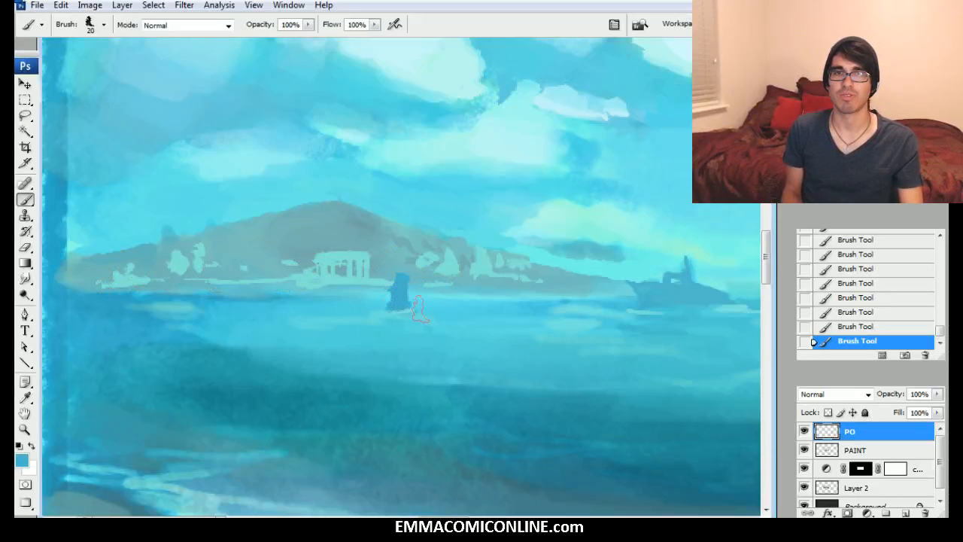
drag(384, 322, 406, 309)
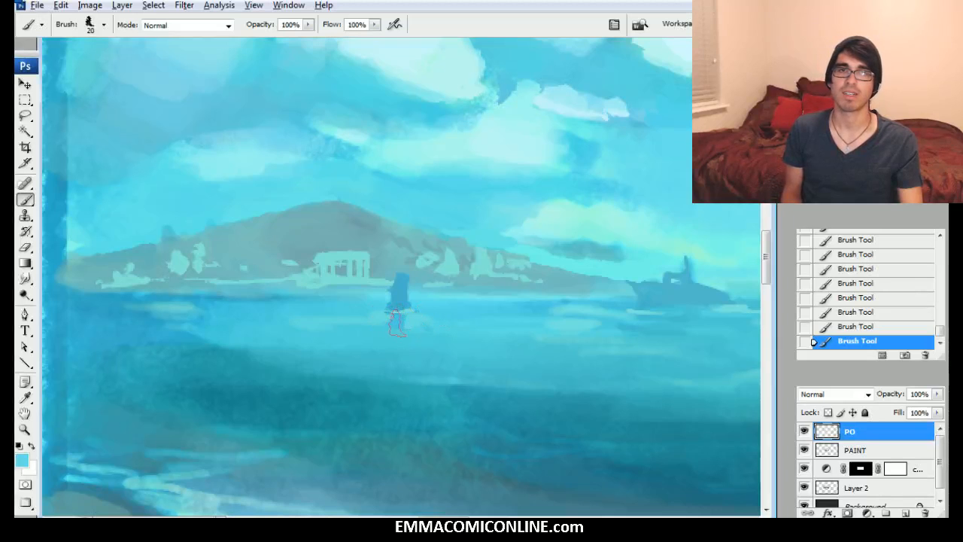
drag(328, 308, 382, 310)
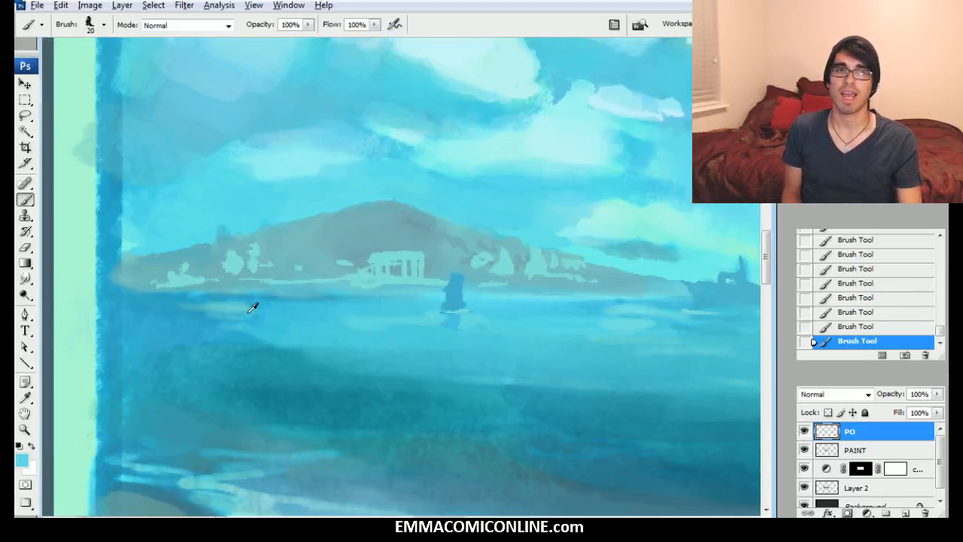
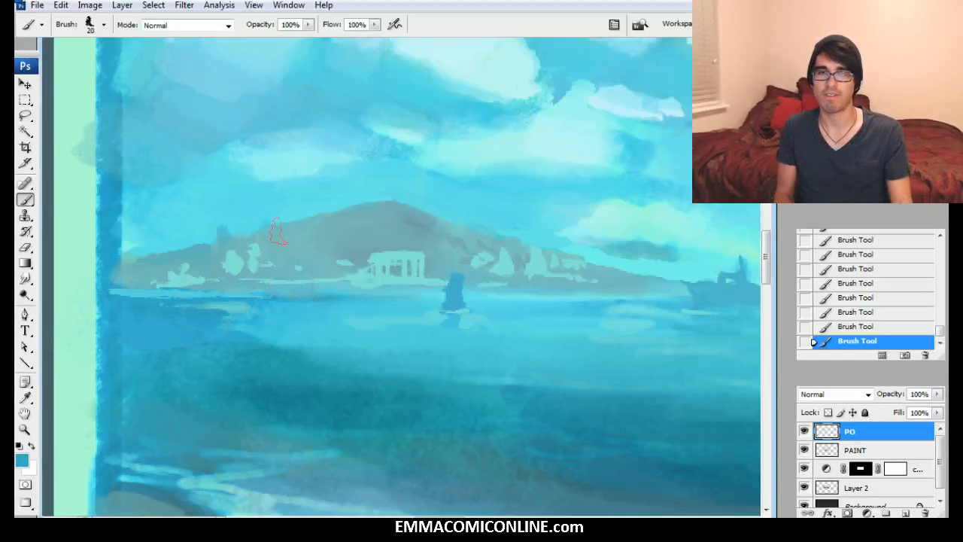
Step: Paint small ripples in sampled blue on the water below the hill's left foot
alt+click(268, 335)
drag(170, 328, 228, 329)
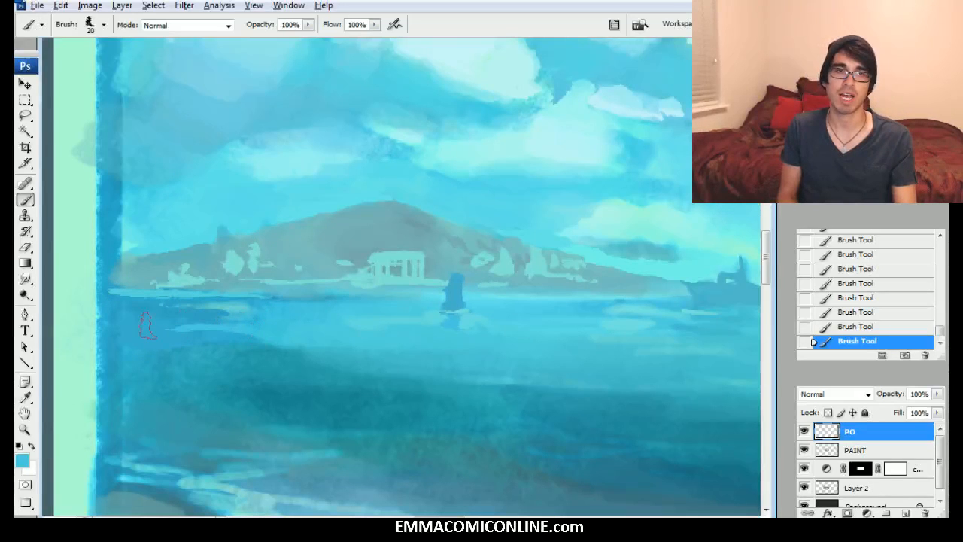
mouse_move(608, 267)
mouse_down()
mouse_move(418, 293)
mouse_move(380, 310)
mouse_up()
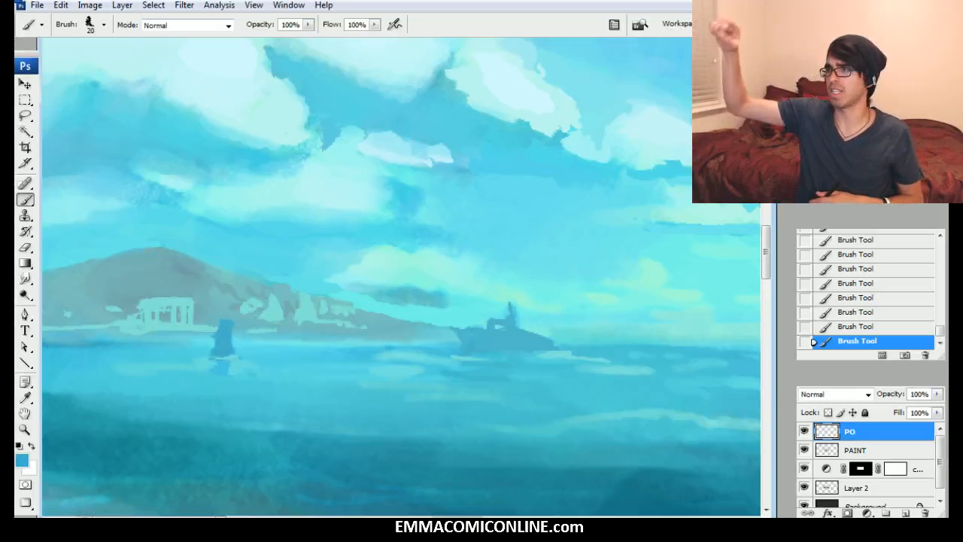
Step: Try a reddish-brown patch over the middle of the hill and undo it
click(23, 460)
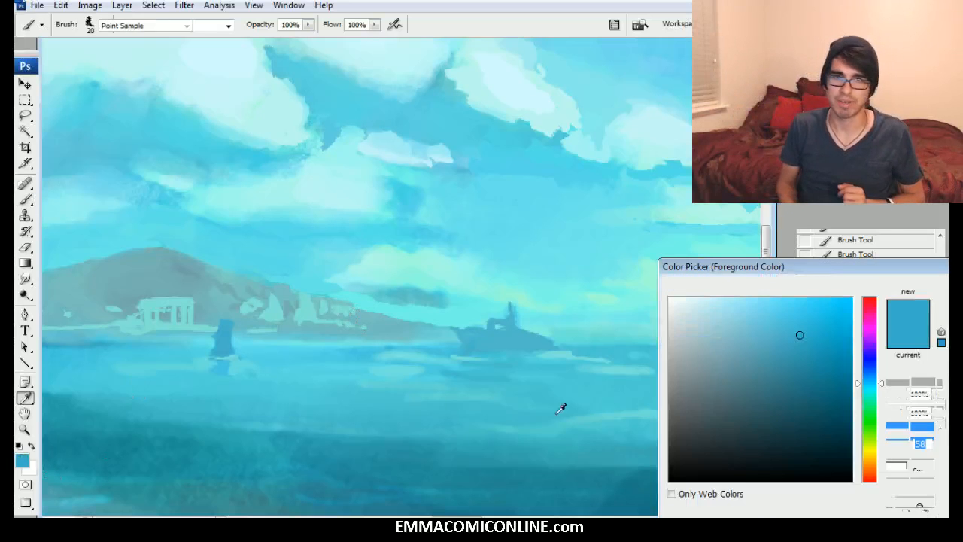
drag(877, 474, 877, 469)
drag(819, 382, 799, 398)
click(797, 389)
click(947, 304)
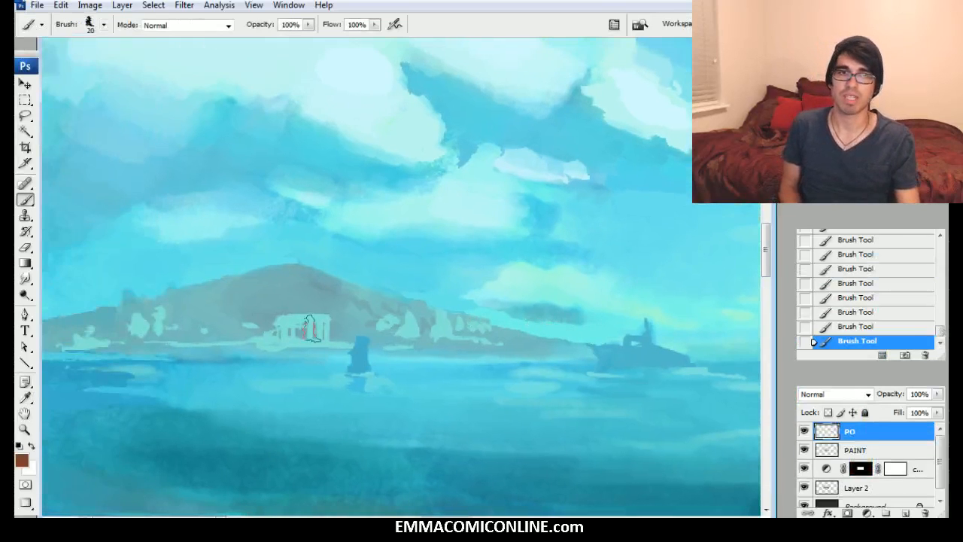
mouse_move(241, 297)
mouse_down()
mouse_move(301, 289)
mouse_move(291, 307)
mouse_move(346, 316)
mouse_up()
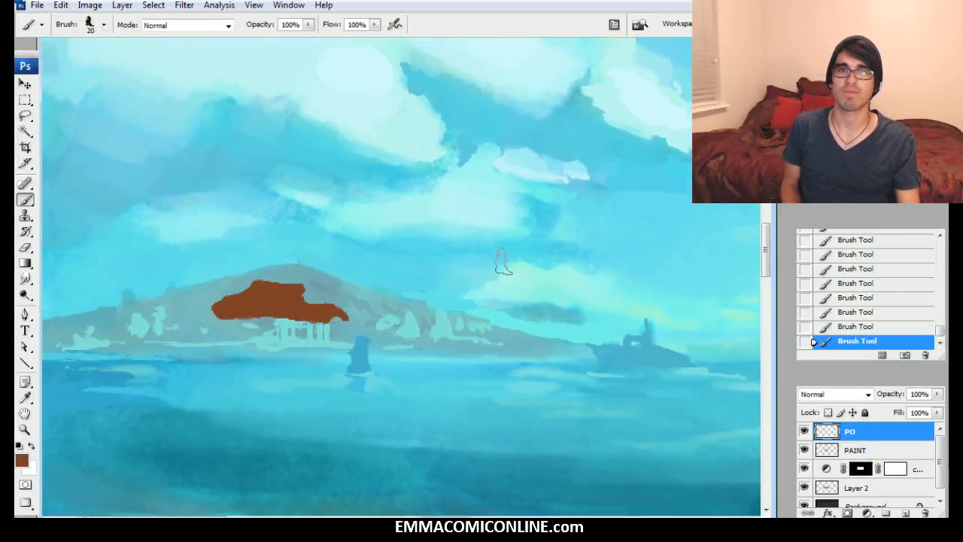
click(870, 327)
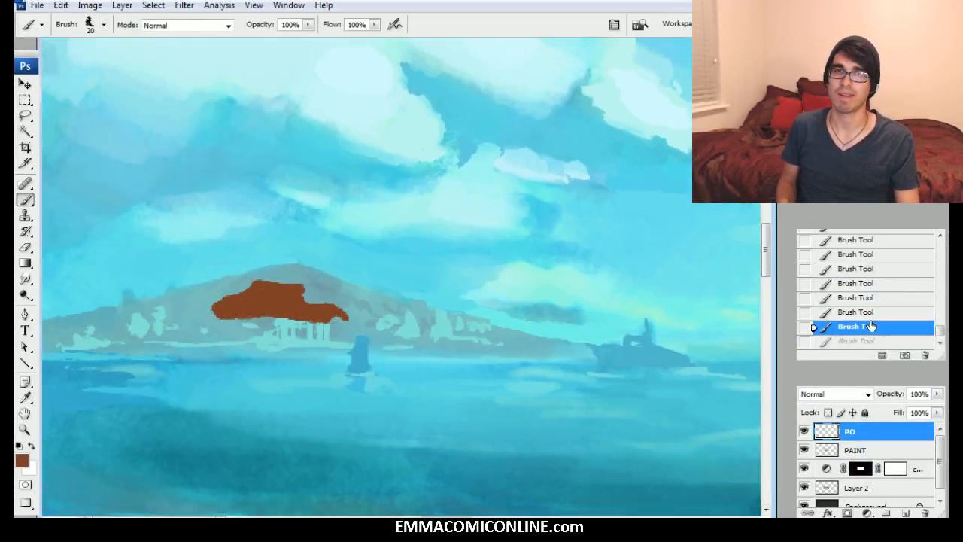
Step: Paint thin pale-blue ripple streaks across the darker mid-water with the brush between 10 and 20 px
alt+click(299, 295)
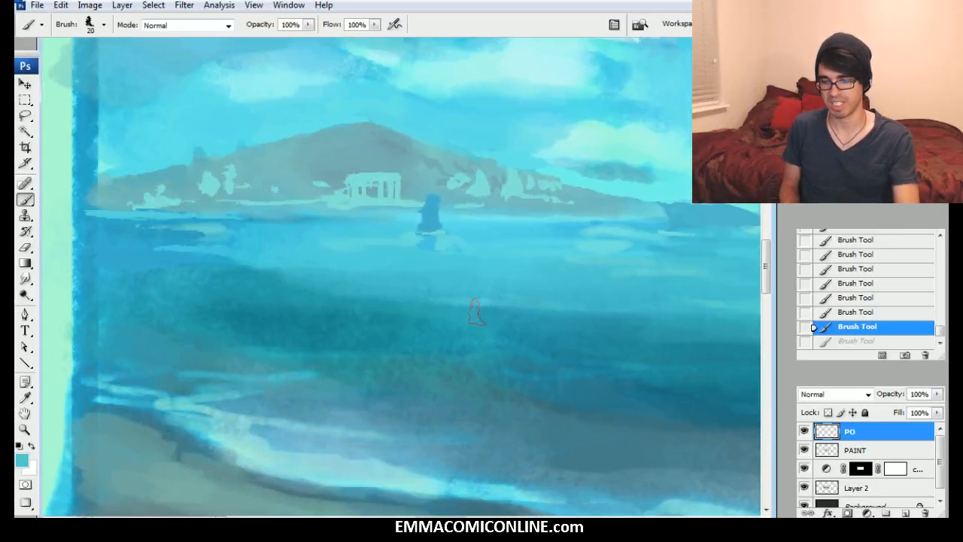
key(bracketleft)
key(bracketright)
key(bracketright)
mouse_move(470, 300)
mouse_down()
mouse_move(497, 303)
mouse_move(428, 301)
mouse_move(495, 314)
mouse_up()
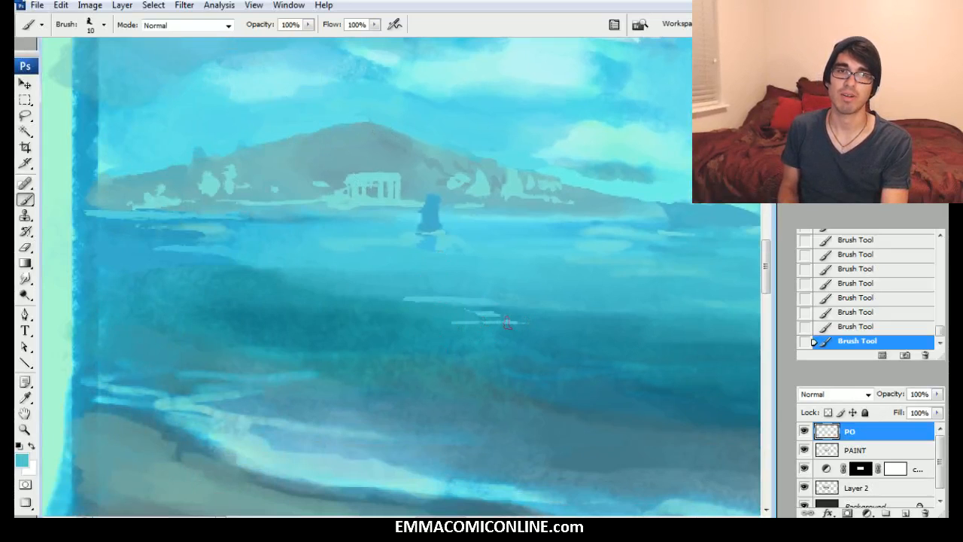
mouse_move(553, 316)
mouse_down()
mouse_move(404, 309)
mouse_move(394, 319)
mouse_move(411, 307)
mouse_move(317, 299)
mouse_move(380, 294)
mouse_move(265, 289)
mouse_move(288, 287)
mouse_up()
key(bracketright)
drag(269, 280, 290, 282)
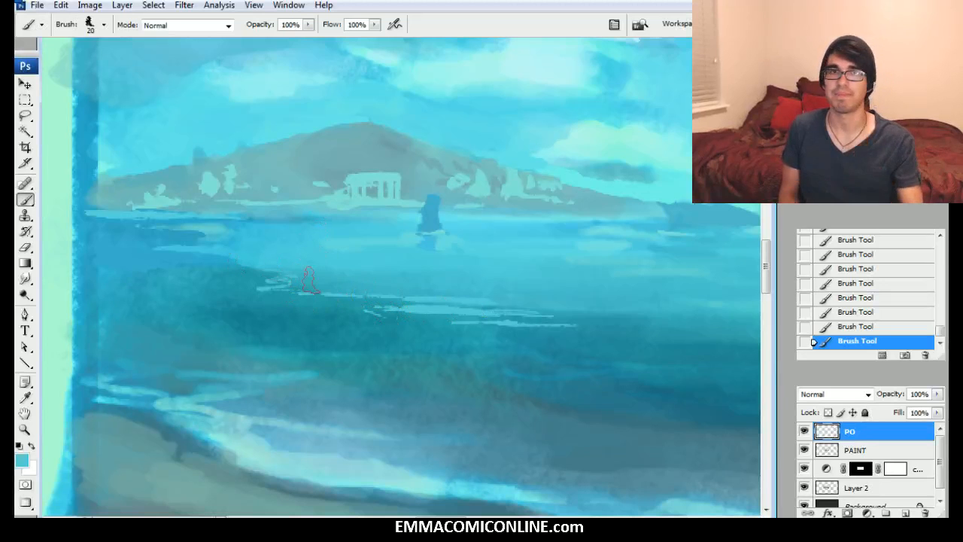
Step: Paint pale zigzag reflections on the water beneath the temple and deepen the darker water with sampled teal
drag(373, 259, 322, 261)
alt+click(531, 85)
mouse_move(382, 258)
mouse_down()
mouse_move(398, 228)
mouse_move(367, 218)
mouse_move(398, 218)
mouse_up()
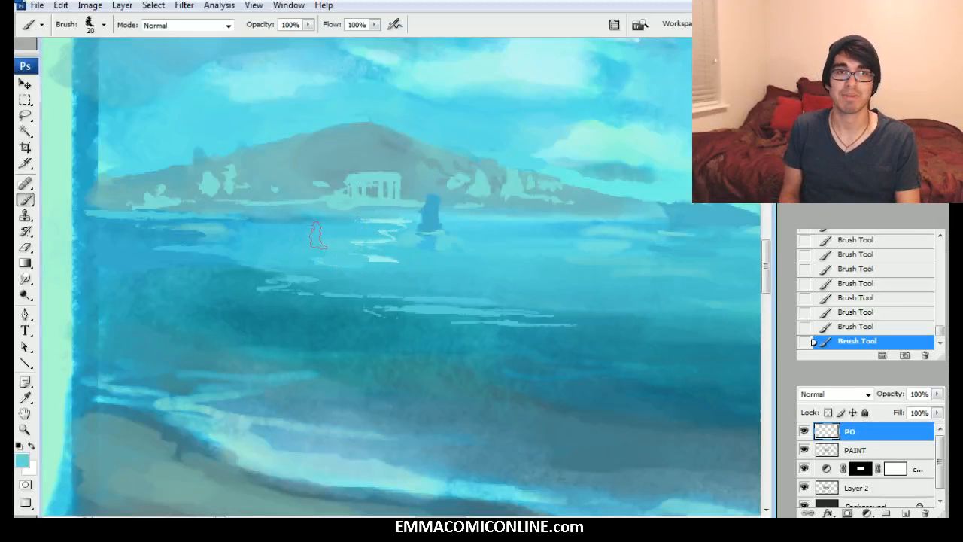
alt+click(231, 269)
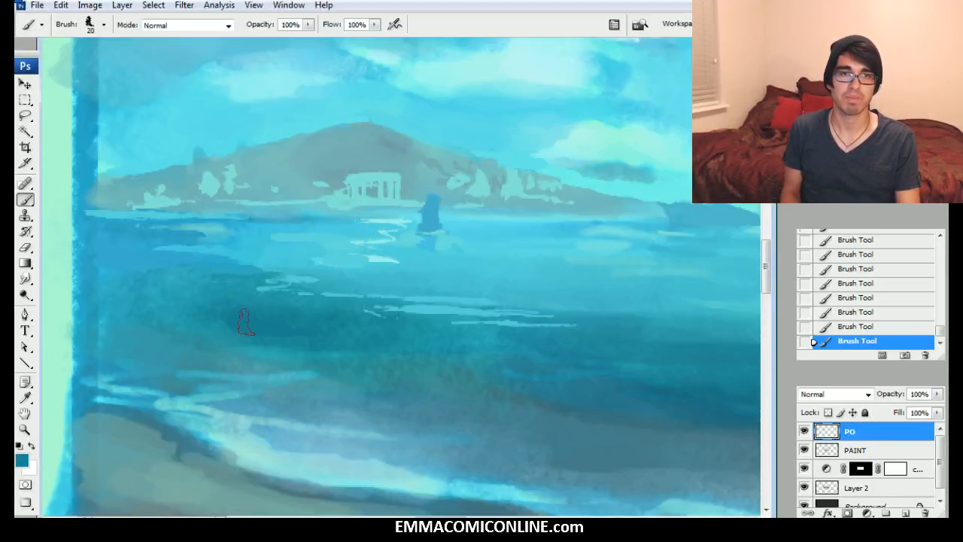
Step: Paint blue-grey patches and pale highlights into the shore foam with sampled colours
alt+click(283, 469)
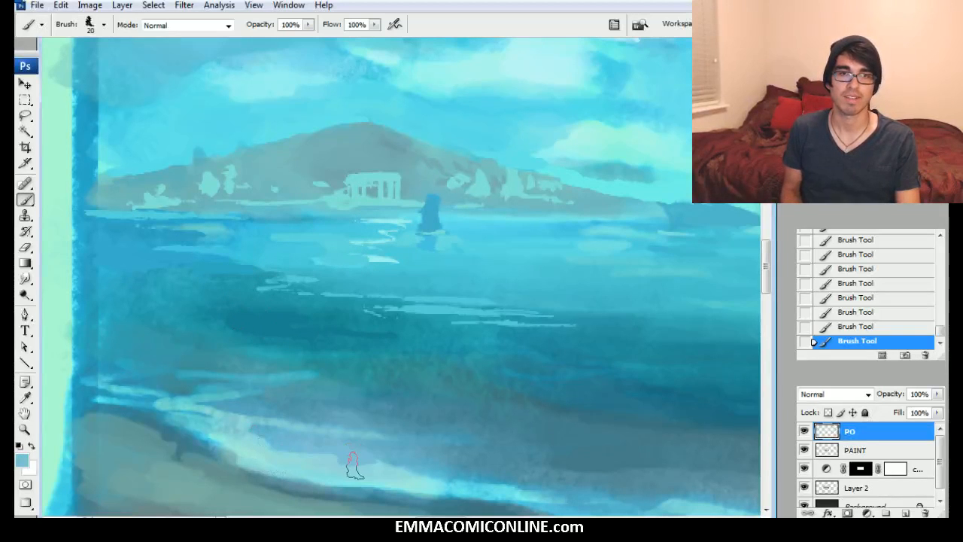
mouse_move(401, 455)
mouse_down()
mouse_move(449, 459)
mouse_move(407, 463)
mouse_move(425, 473)
mouse_move(463, 465)
mouse_move(313, 450)
mouse_up()
alt+click(382, 465)
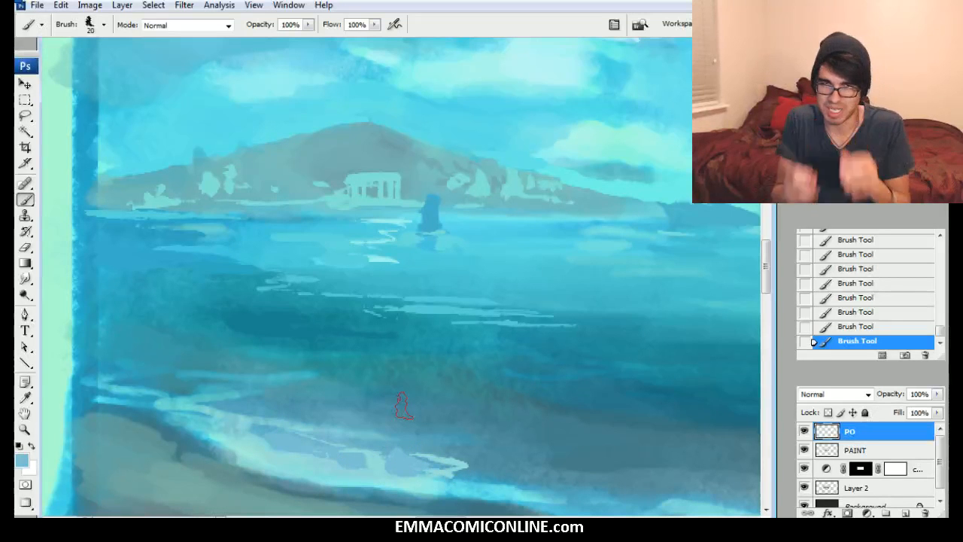
Step: Outline the foam at the shoreline's left end with pale curling strokes and brighten its edge against the sand
drag(483, 364, 484, 321)
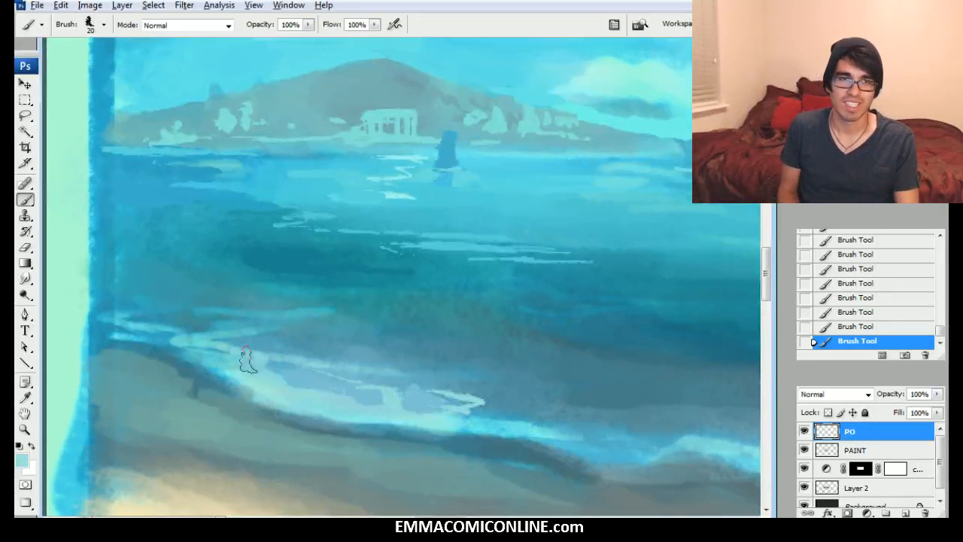
mouse_move(226, 352)
mouse_down()
mouse_move(297, 344)
mouse_move(237, 343)
mouse_move(226, 352)
mouse_move(179, 328)
mouse_move(245, 329)
mouse_up()
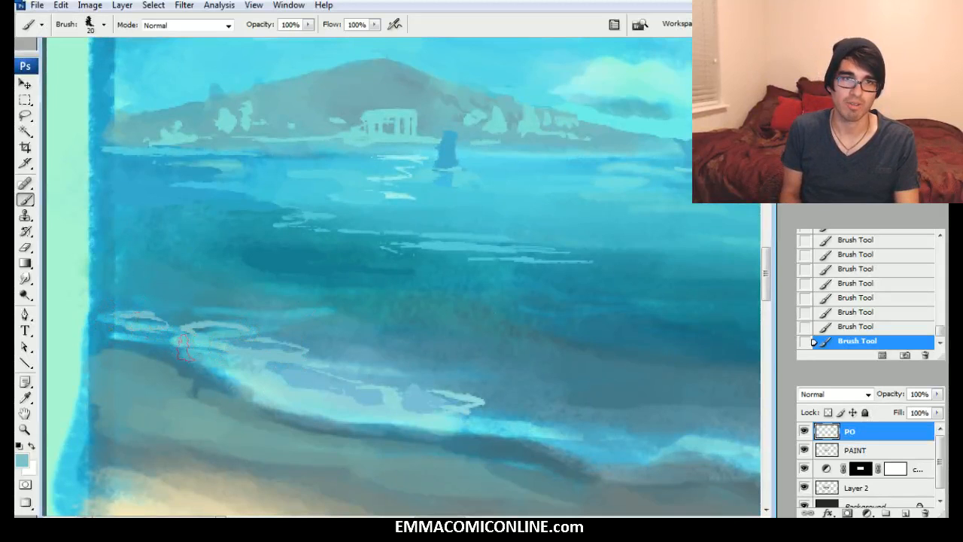
alt+click(246, 380)
mouse_move(246, 380)
mouse_down()
mouse_move(188, 356)
mouse_move(222, 374)
mouse_move(188, 342)
mouse_move(154, 340)
mouse_up()
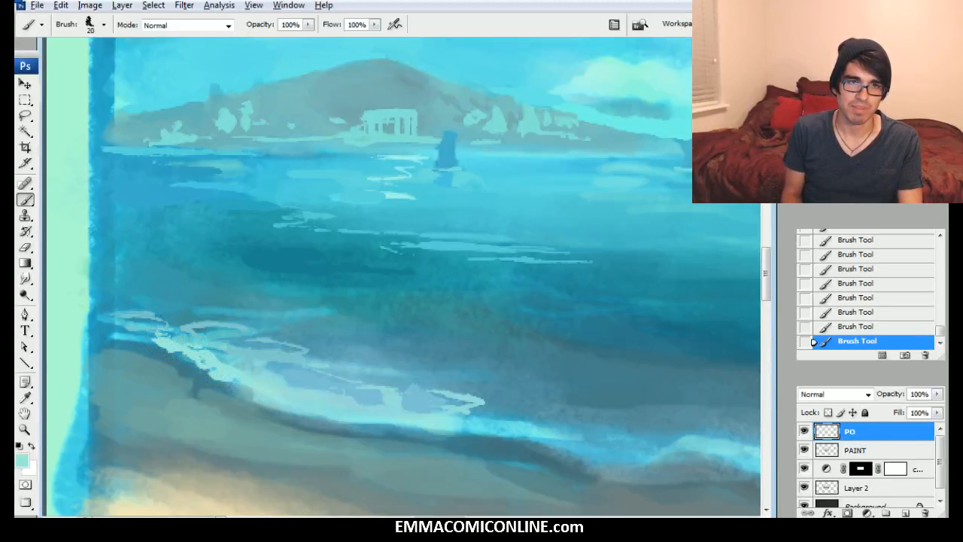
drag(149, 334, 98, 331)
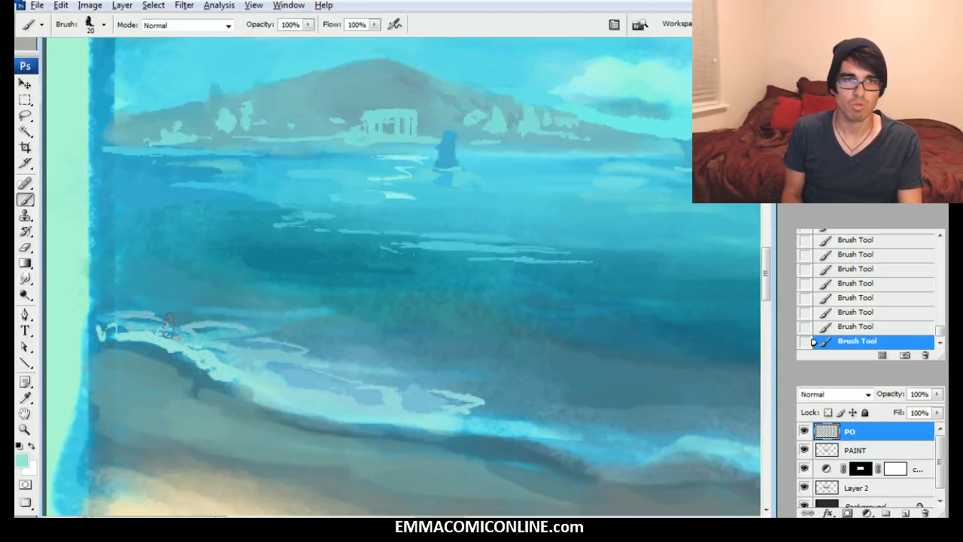
drag(194, 336, 226, 342)
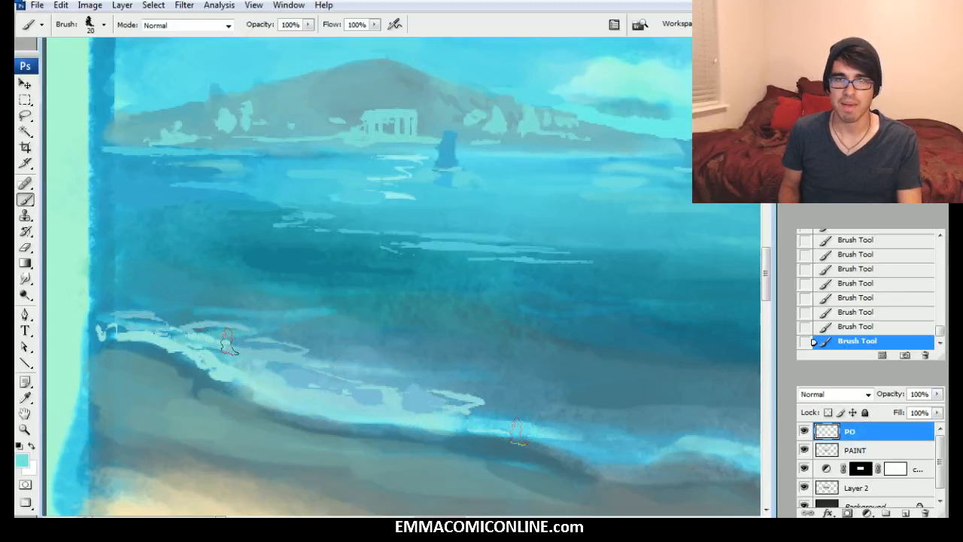
Step: Extend the foam along the middle of the shoreline with bright aqua outlines, sampling water and foam colours
mouse_move(645, 445)
mouse_down()
mouse_move(503, 398)
mouse_move(496, 386)
mouse_move(435, 396)
mouse_move(520, 409)
mouse_up()
mouse_move(526, 404)
mouse_down()
mouse_move(557, 408)
mouse_move(383, 364)
mouse_move(510, 385)
mouse_move(532, 373)
mouse_move(442, 355)
mouse_move(512, 357)
mouse_move(510, 346)
mouse_move(584, 374)
mouse_up()
alt+click(533, 371)
drag(584, 374, 465, 366)
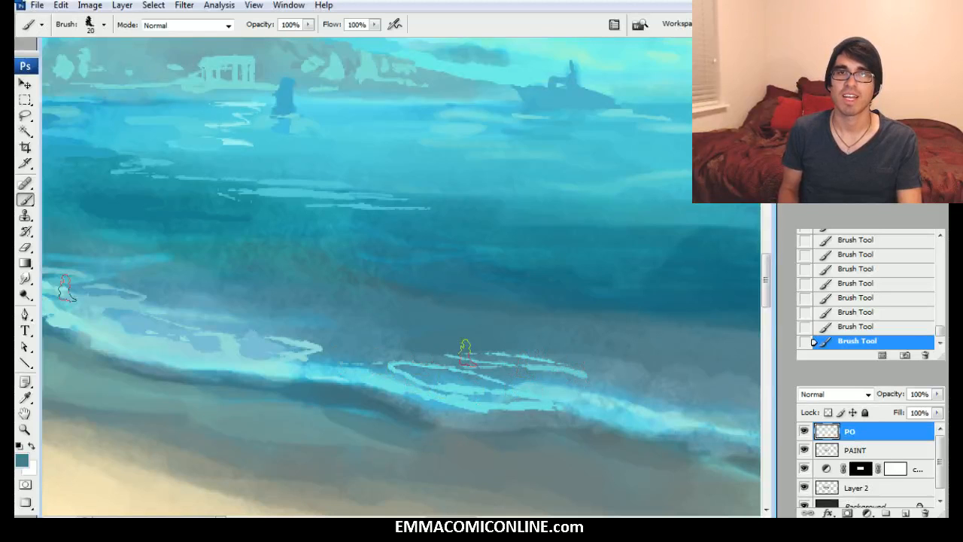
alt+click(574, 401)
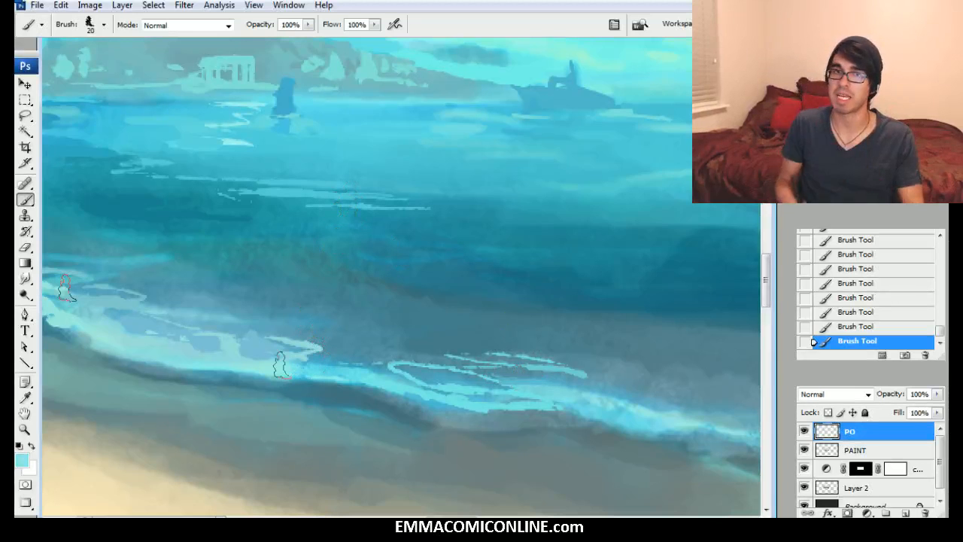
Step: Try the RENDERER brush with pale test strokes on the open water at reduced sizes and undo them
right_click(443, 284)
click(452, 401)
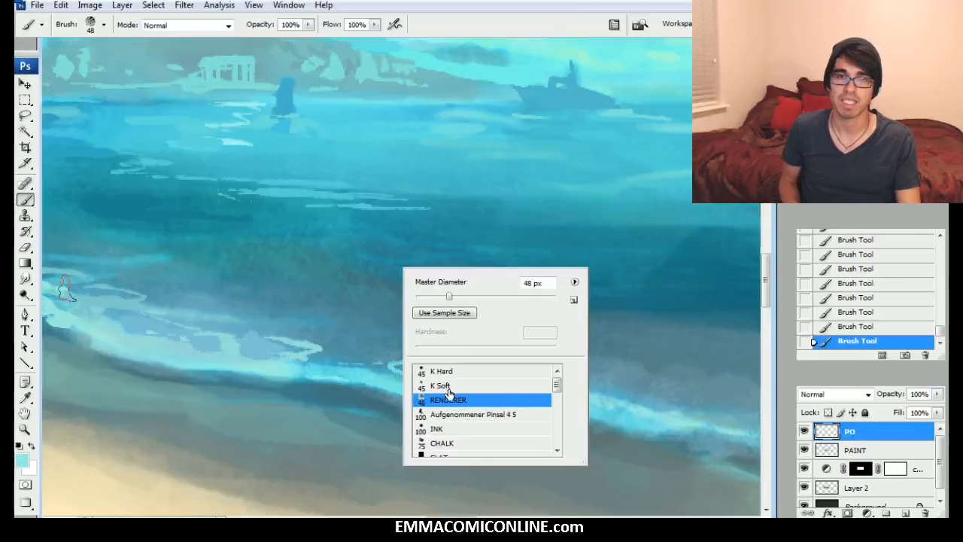
click(66, 289)
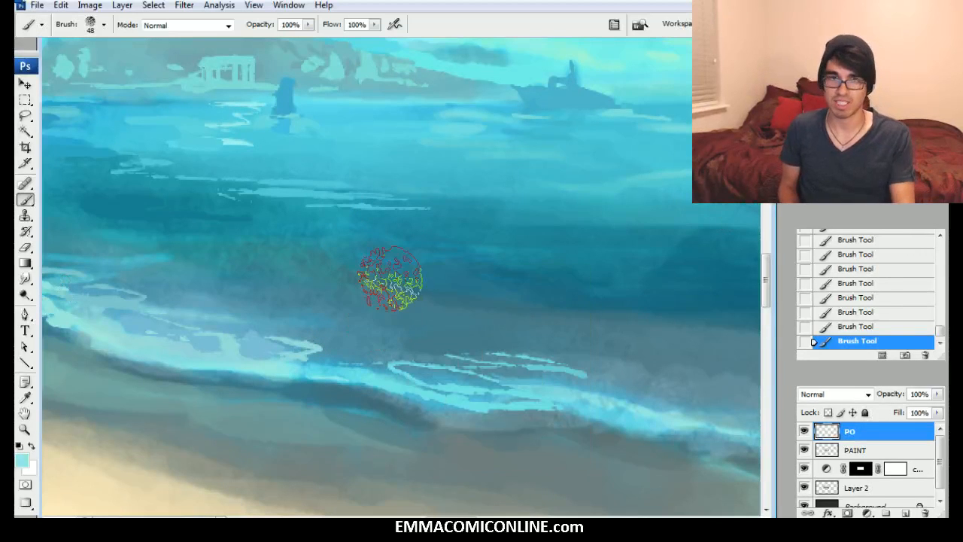
key(bracketleft)
key(bracketleft)
drag(316, 259, 448, 227)
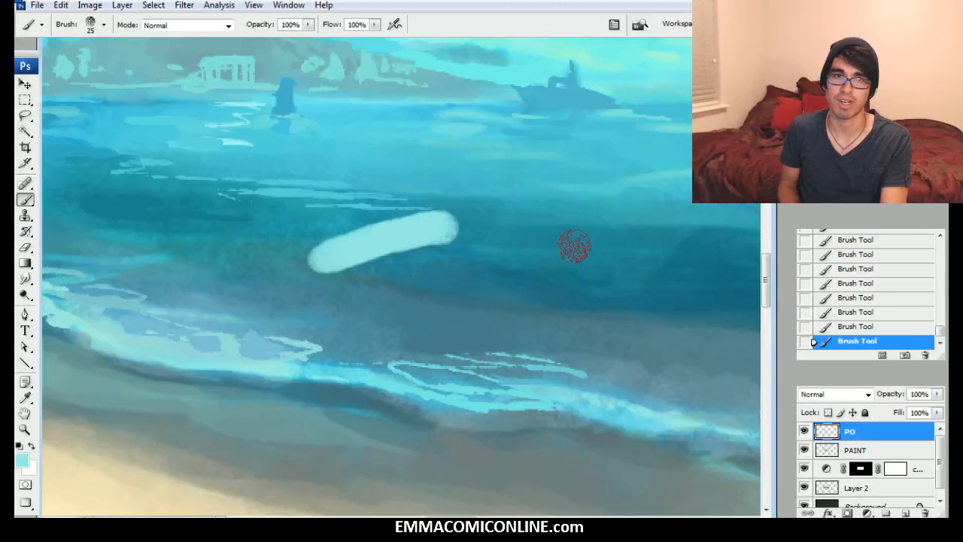
click(848, 326)
key(bracketleft)
mouse_move(335, 258)
mouse_down()
mouse_move(467, 187)
mouse_move(453, 190)
mouse_move(450, 236)
mouse_move(407, 302)
mouse_move(329, 315)
mouse_move(437, 344)
mouse_move(578, 341)
mouse_move(507, 312)
mouse_move(526, 296)
mouse_move(523, 260)
mouse_move(462, 248)
mouse_up()
click(850, 326)
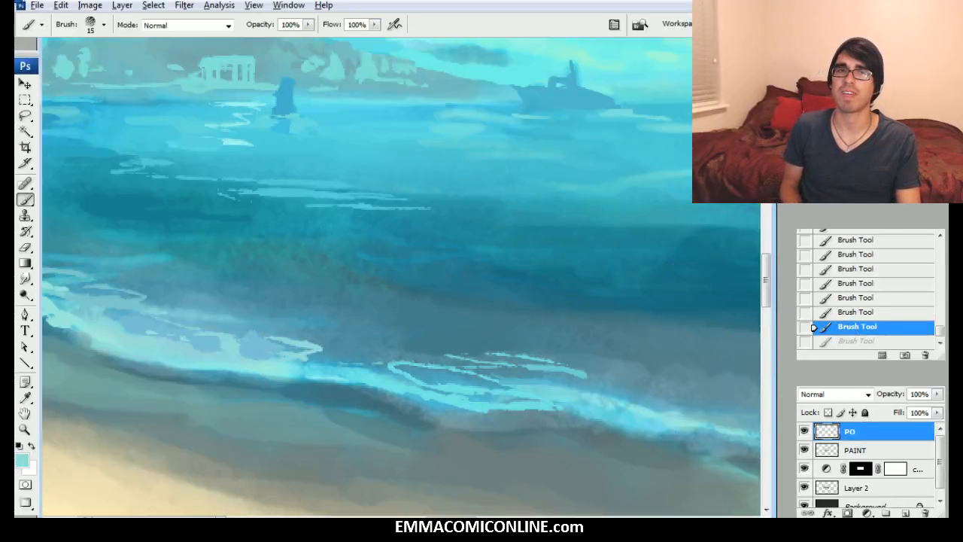
Step: Switch to the Aufgenommener Pinsel 4 5 brush at 45 px and broaden the bright foam along the middle shoreline
right_click(348, 351)
click(425, 482)
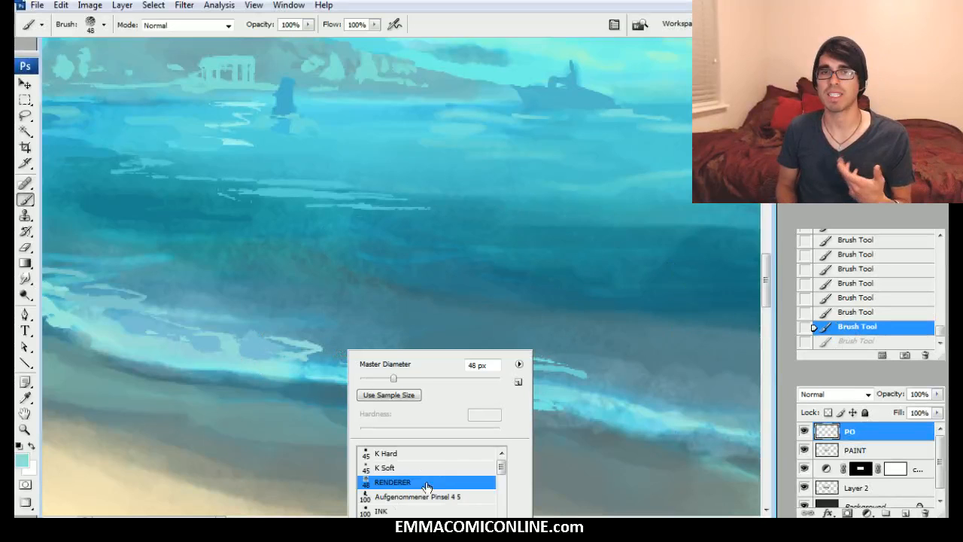
click(420, 497)
key(Return)
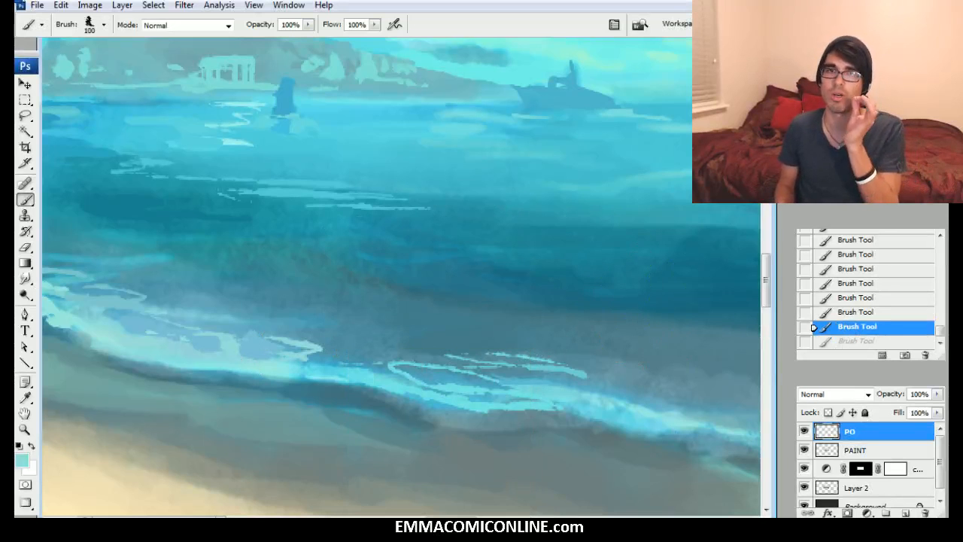
drag(578, 360, 539, 351)
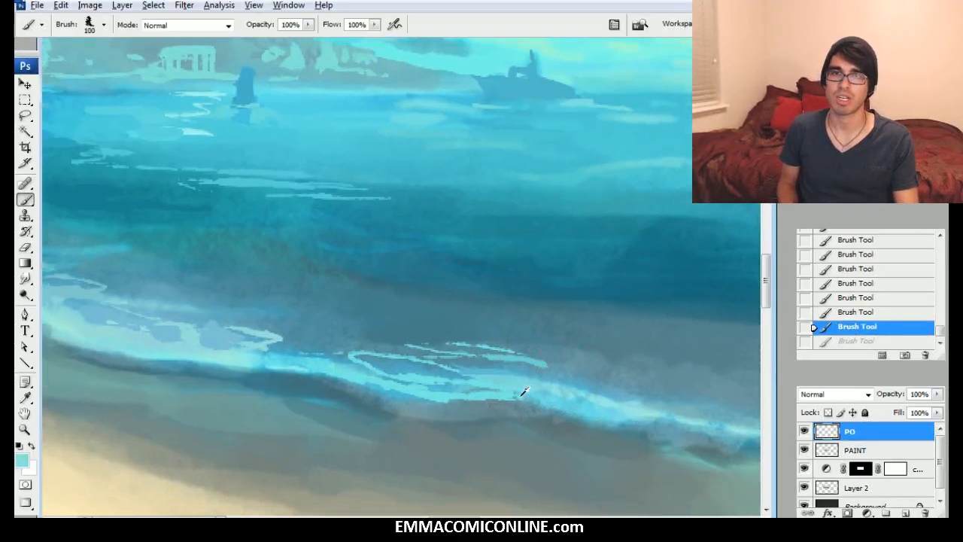
key(bracketleft)
key(bracketleft)
key(bracketleft)
key(bracketleft)
key(bracketleft)
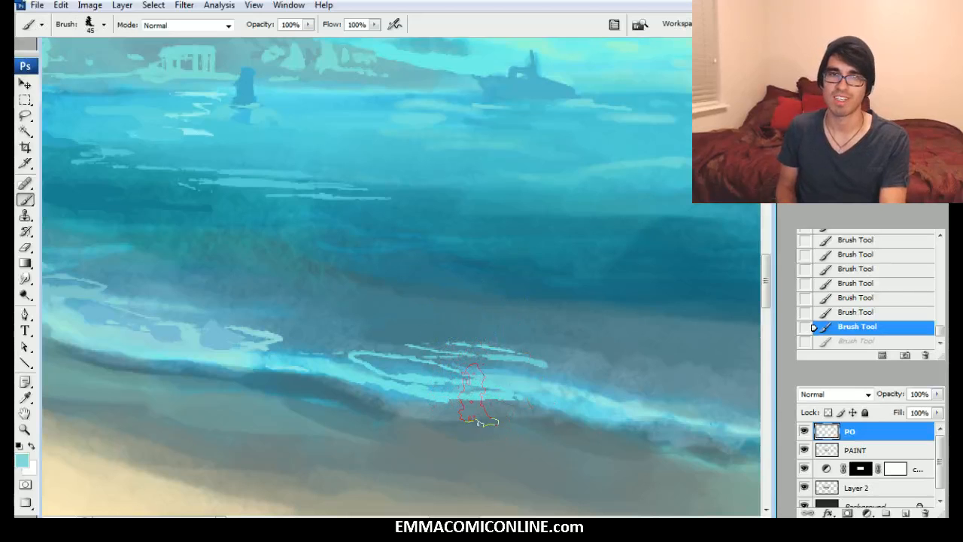
drag(510, 395, 527, 397)
Step: Reduce the brush from 30 to 20 px and continue the foam accents and thin streaks rightward along the shoreline
key(bracketleft)
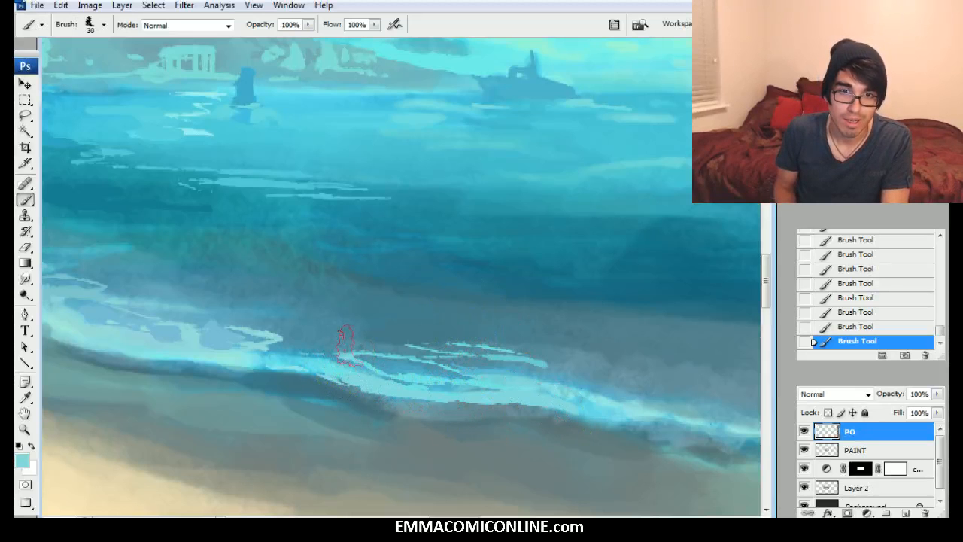
key(bracketleft)
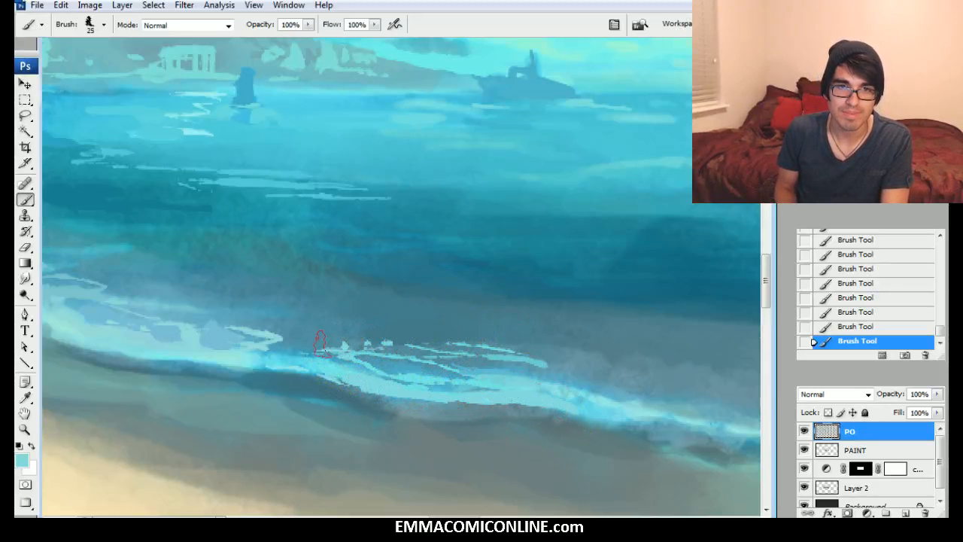
mouse_move(636, 368)
mouse_down()
mouse_move(337, 334)
mouse_move(394, 388)
mouse_move(444, 395)
mouse_move(442, 387)
mouse_move(461, 388)
mouse_move(464, 358)
mouse_move(472, 360)
mouse_move(334, 359)
mouse_move(400, 352)
mouse_move(613, 374)
mouse_move(664, 385)
mouse_move(619, 394)
mouse_move(641, 404)
mouse_move(586, 391)
mouse_move(665, 399)
mouse_move(674, 390)
mouse_move(534, 385)
mouse_move(691, 409)
mouse_move(735, 406)
mouse_move(593, 389)
mouse_up()
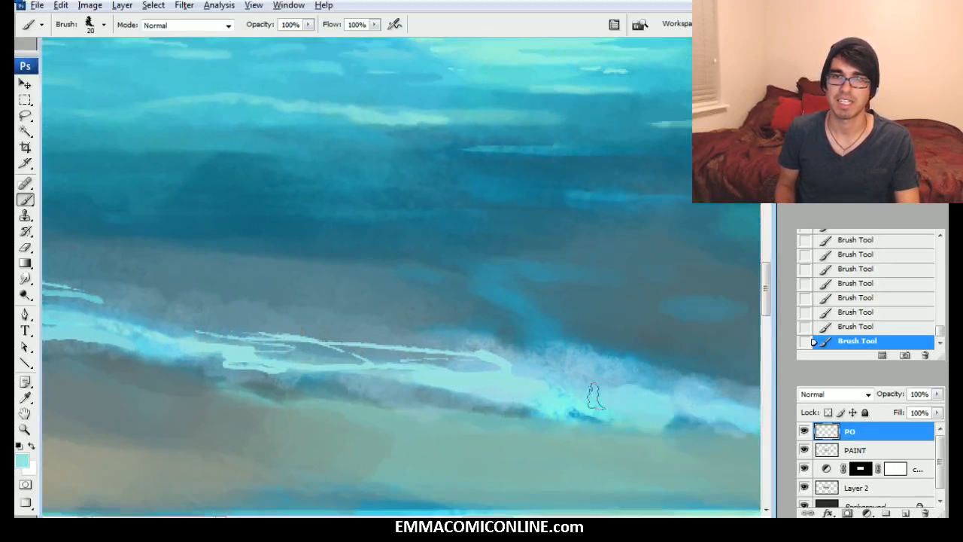
mouse_move(679, 386)
mouse_down()
mouse_move(503, 344)
mouse_move(651, 349)
mouse_move(562, 370)
mouse_move(702, 368)
mouse_up()
drag(685, 374, 416, 354)
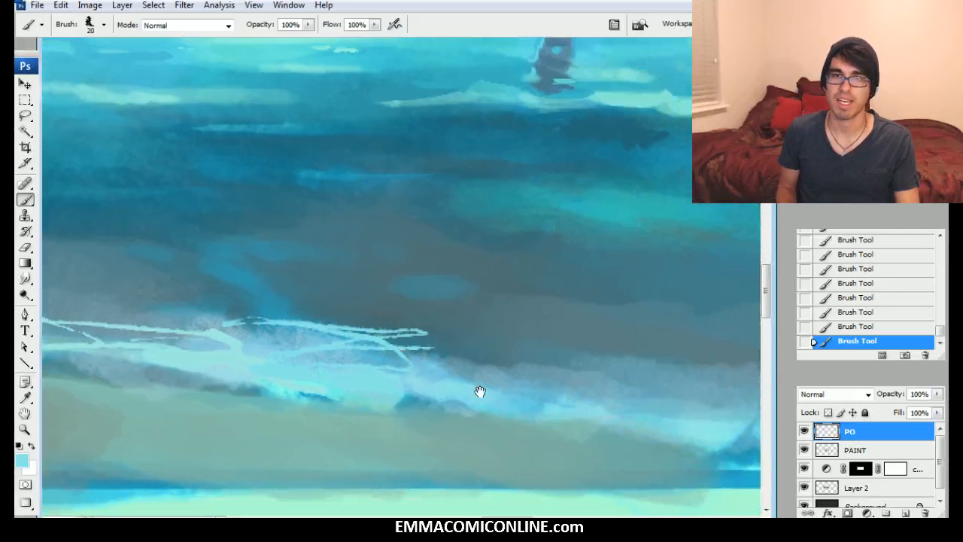
mouse_move(494, 394)
mouse_down()
mouse_move(636, 392)
mouse_move(518, 378)
mouse_up()
Step: Paint a dark edge beneath the foam with a sampled grey-blue and a blue strip along the lower right shore
alt+click(418, 406)
alt+click(214, 392)
mouse_move(219, 387)
mouse_down()
mouse_move(410, 399)
mouse_move(582, 430)
mouse_up()
drag(599, 419, 724, 448)
mouse_move(724, 406)
mouse_down()
mouse_move(469, 386)
mouse_move(459, 395)
mouse_up()
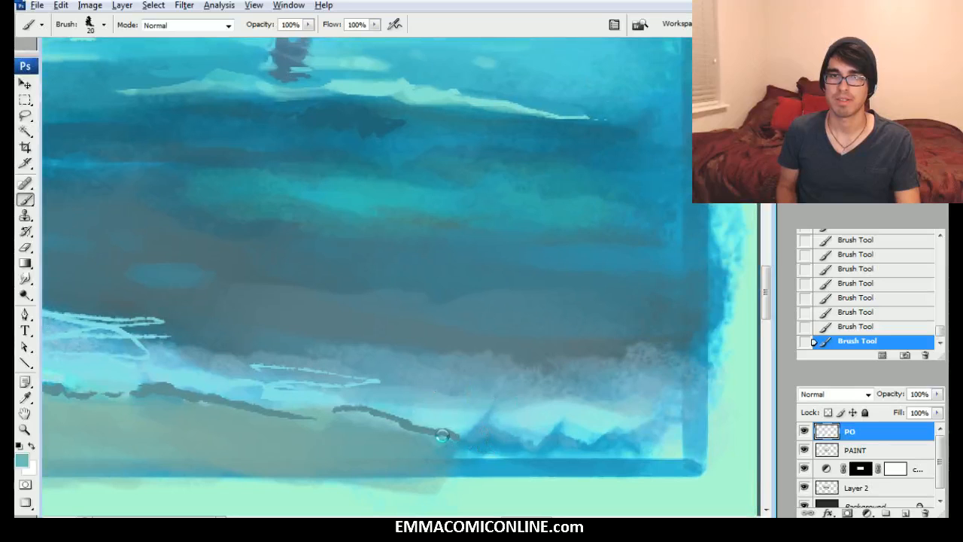
drag(448, 436, 516, 437)
drag(445, 461, 679, 450)
Step: Fill the right end of the shoreline with pale foam and splash shapes in a sampled light colour
alt+click(590, 428)
mouse_move(619, 423)
mouse_down()
mouse_move(586, 422)
mouse_move(608, 393)
mouse_move(481, 397)
mouse_move(445, 373)
mouse_move(586, 382)
mouse_move(564, 395)
mouse_move(649, 397)
mouse_move(668, 414)
mouse_up()
drag(439, 409, 448, 393)
key(space)
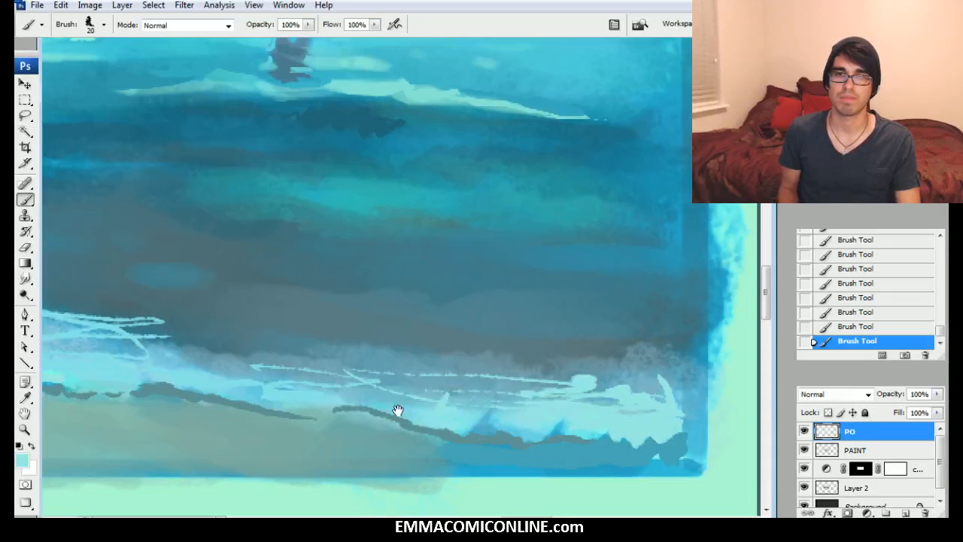
Step: Paint further foam accents along the middle-right shoreline at 20 px in a sampled pale blue
drag(398, 410, 572, 423)
drag(467, 409, 500, 382)
key(space)
drag(397, 394, 596, 415)
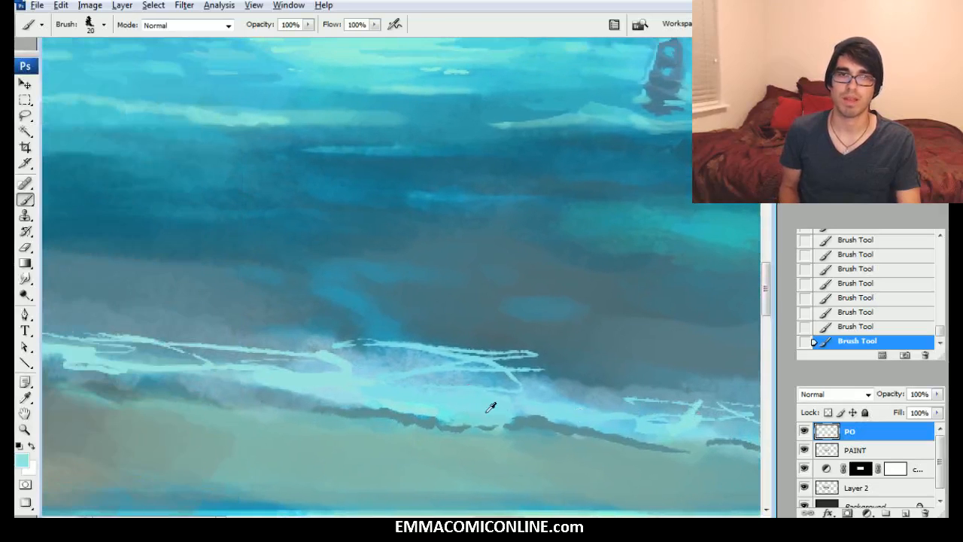
alt+click(543, 395)
mouse_move(537, 393)
mouse_down()
mouse_move(548, 368)
mouse_move(521, 385)
mouse_up()
Step: Refine the left stretch of shoreline foam with short strokes in sampled light and grey-blue tones
key(space)
drag(454, 391, 694, 416)
drag(400, 387, 413, 376)
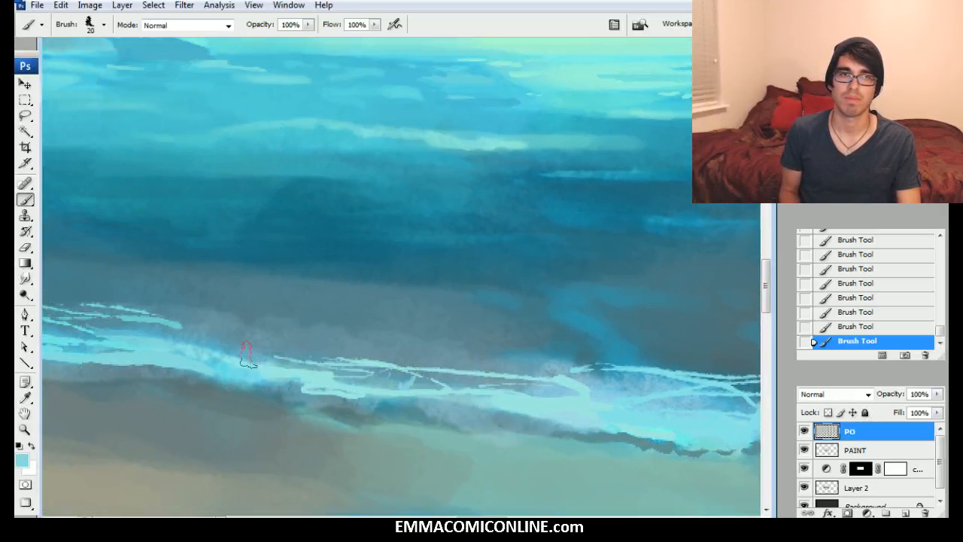
alt+click(248, 360)
drag(261, 366, 301, 337)
alt+click(301, 353)
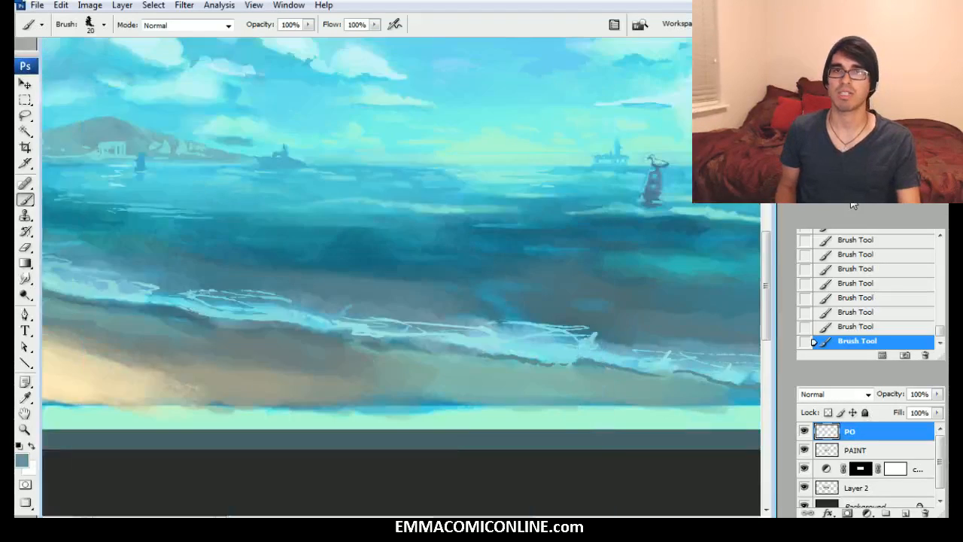
Step: Compare the whole painting with and without the PO layer, leaving the layer visible
key(ctrl+minus)
key(ctrl+plus)
drag(741, 211, 713, 309)
mouse_move(406, 286)
mouse_down()
mouse_move(441, 250)
mouse_move(513, 267)
mouse_up()
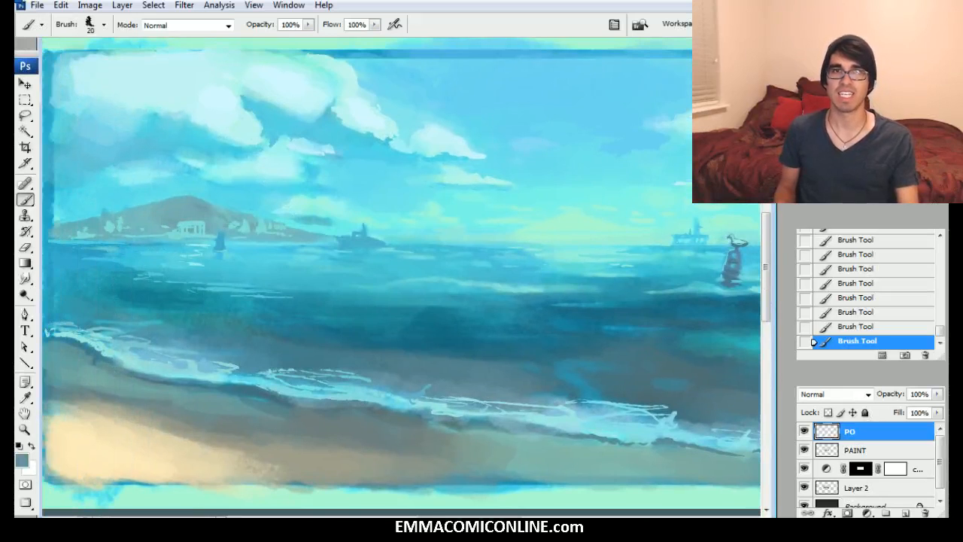
click(805, 432)
drag(451, 263, 421, 285)
key(ctrl+minus)
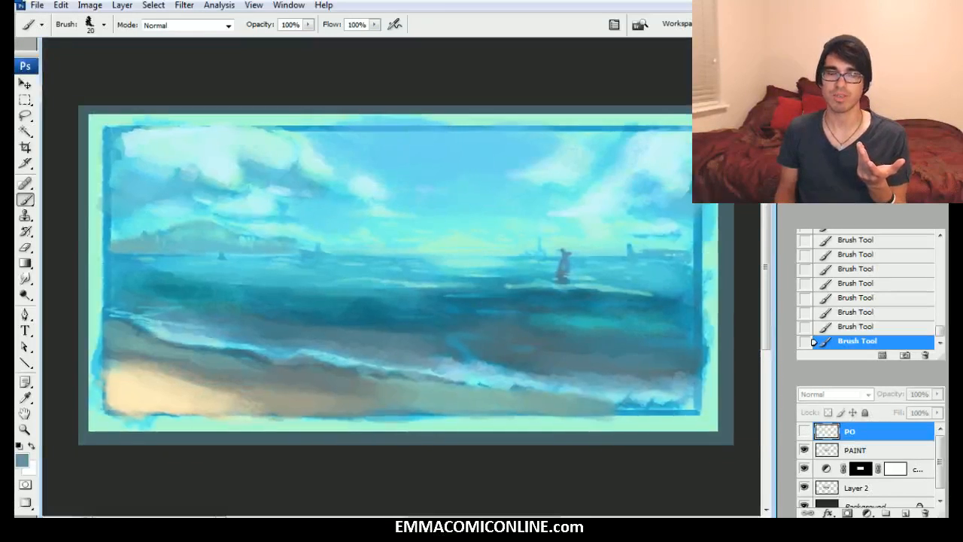
click(805, 431)
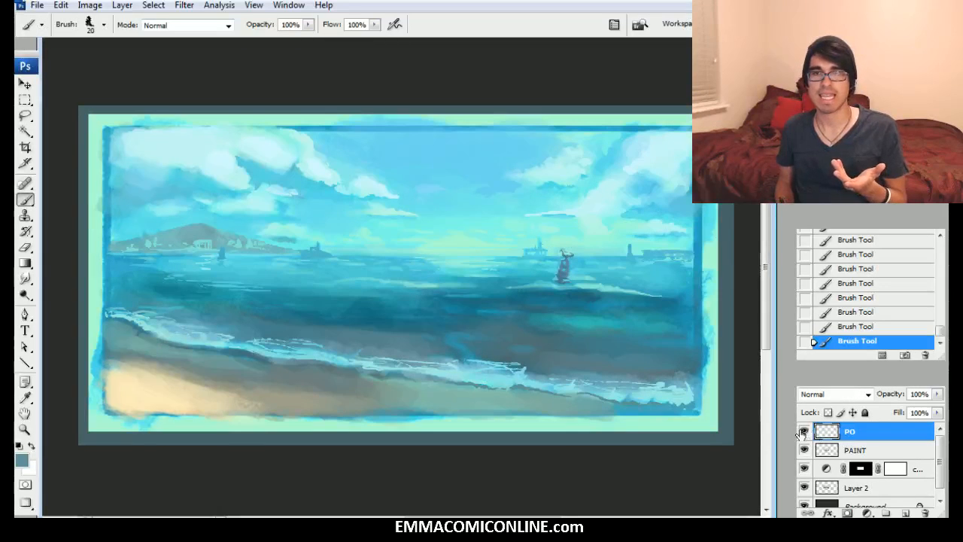
click(803, 431)
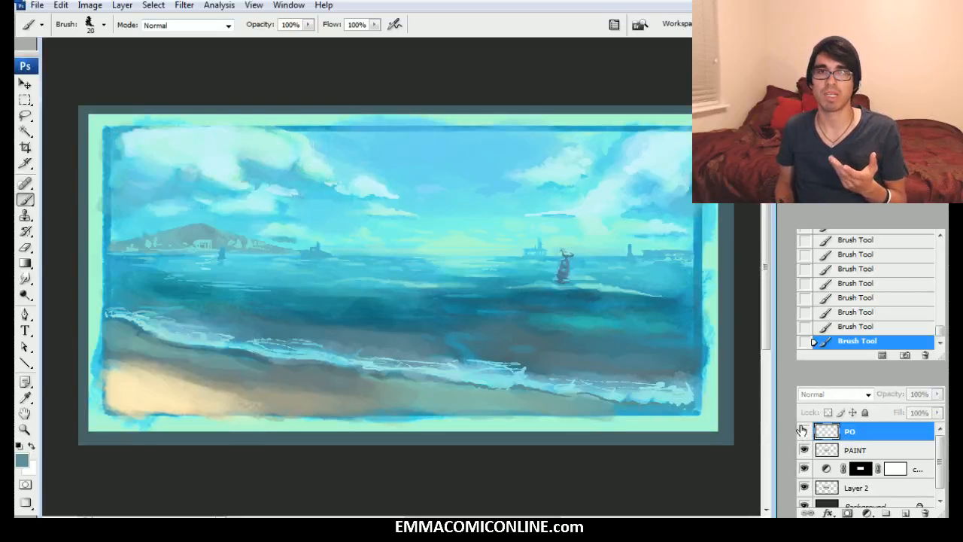
click(803, 431)
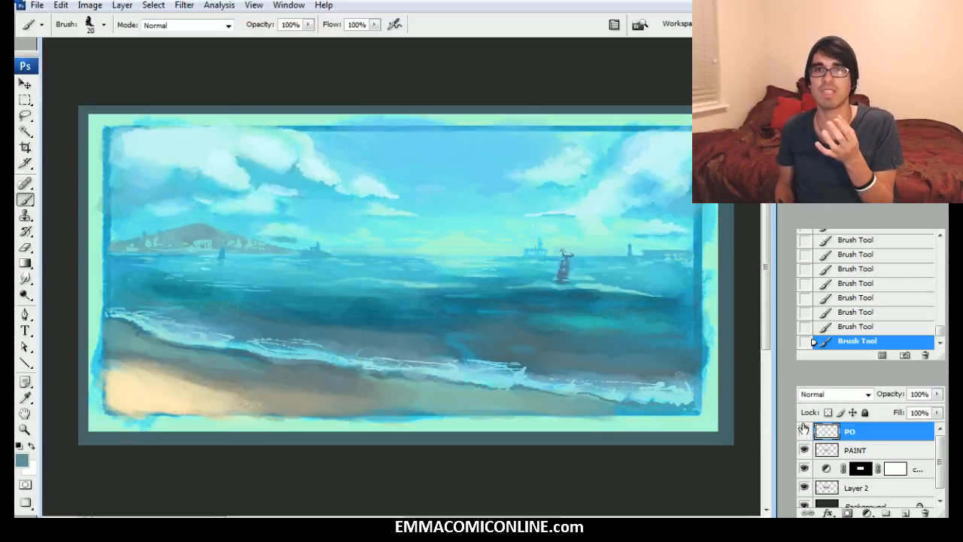
click(803, 431)
click(804, 430)
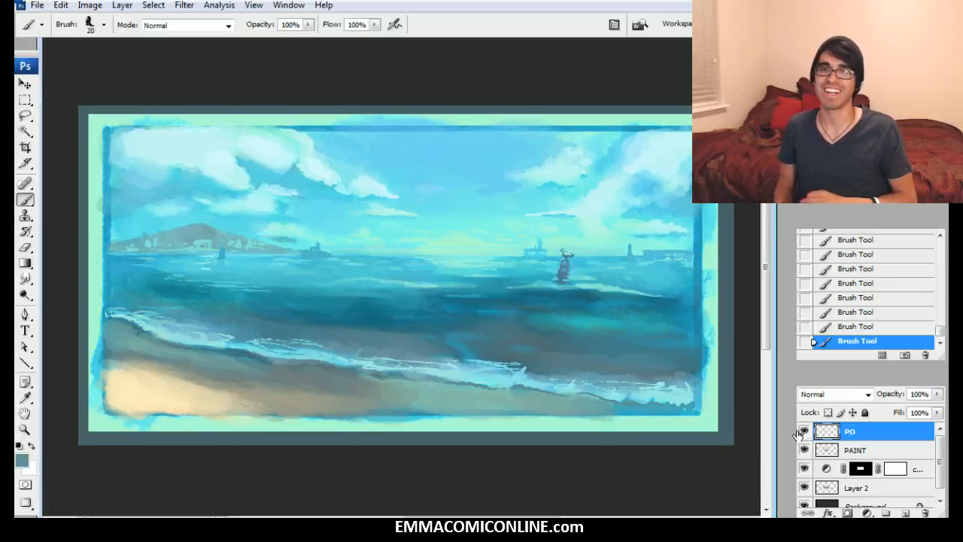
click(804, 431)
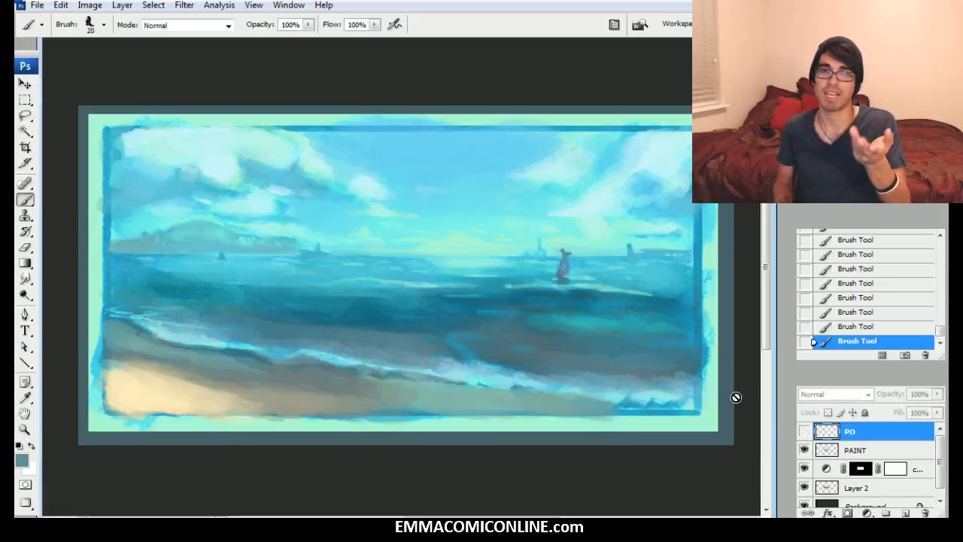
click(804, 431)
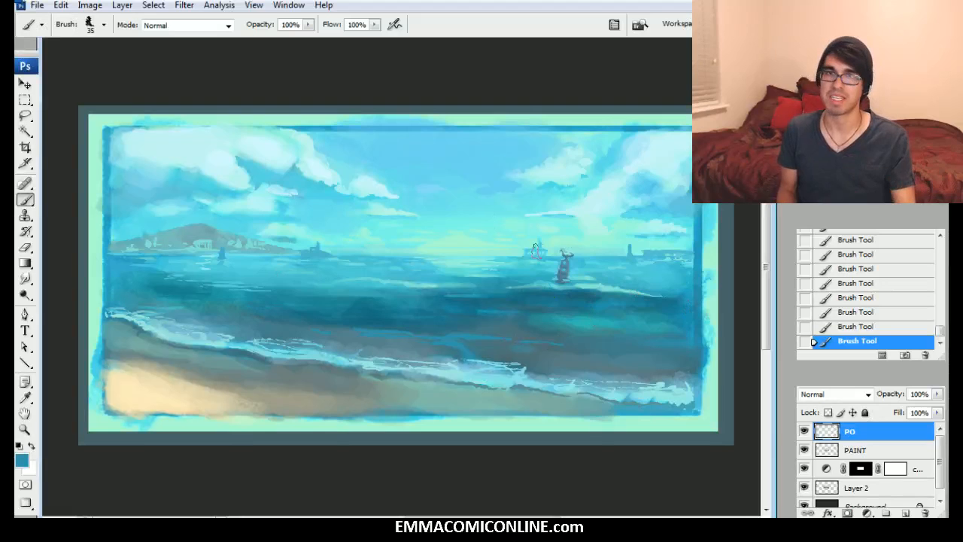
Step: Add sampled blue streaks across the dark central water and touch up the water at the far right with a 35 px brush
alt+click(471, 332)
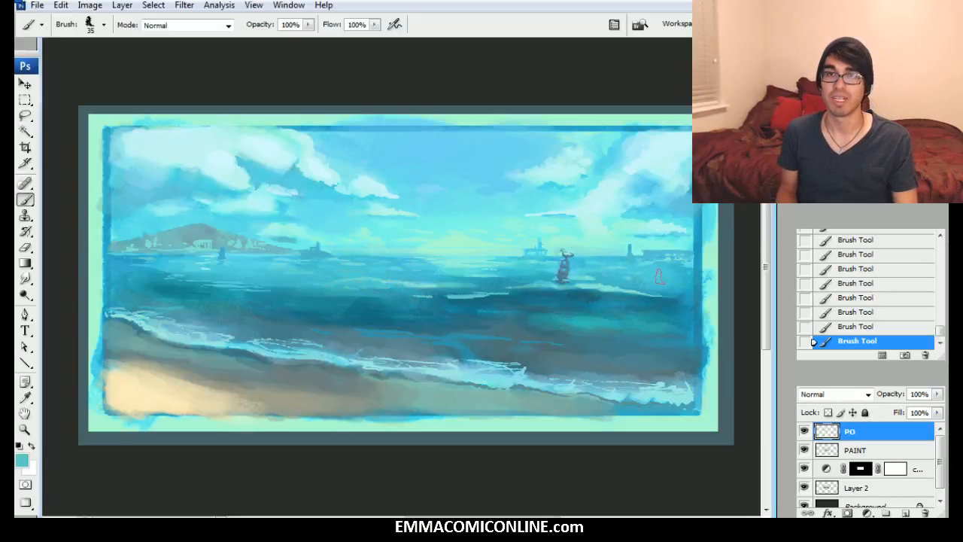
alt+click(694, 275)
alt+click(689, 285)
drag(672, 273, 649, 271)
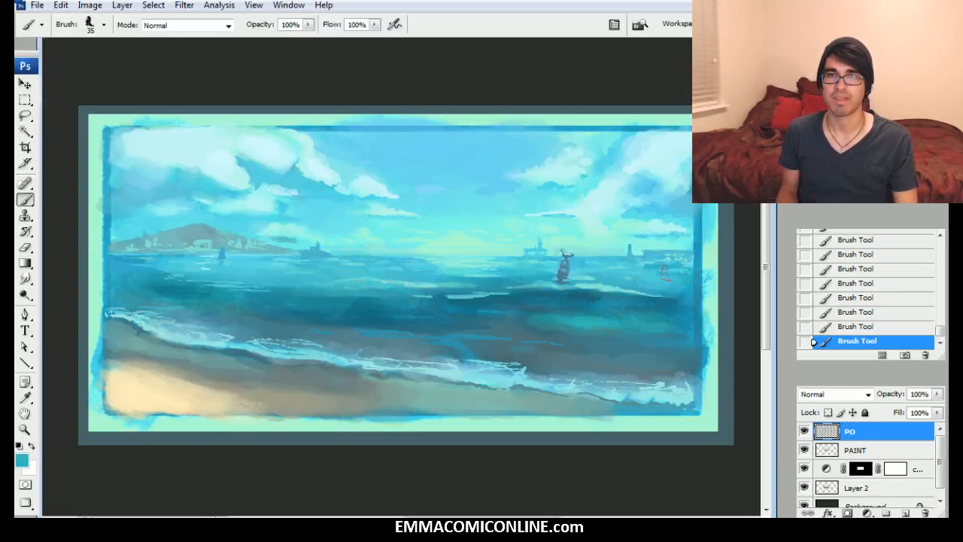
Step: Soften the wave edge and dark water to the right of the buoy with sampled blues
alt+click(661, 300)
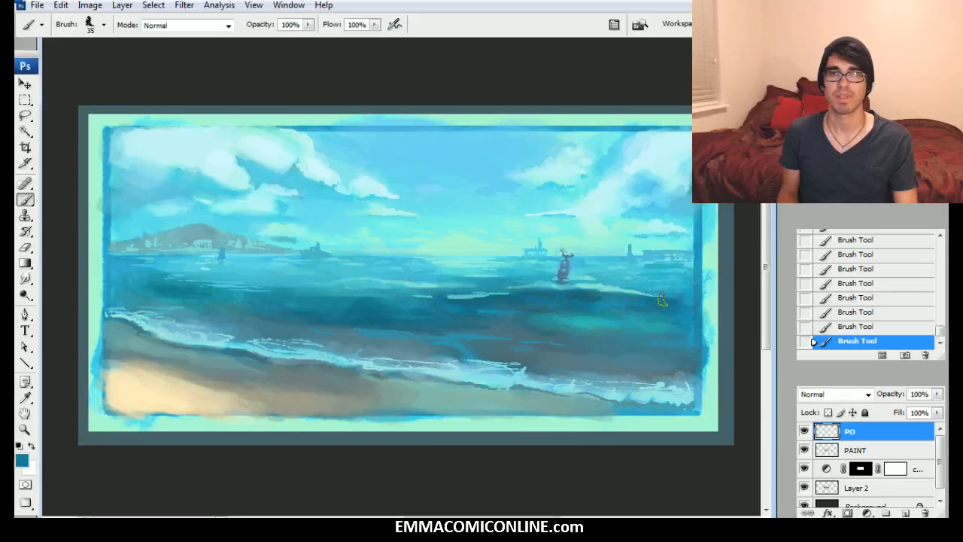
alt+click(668, 295)
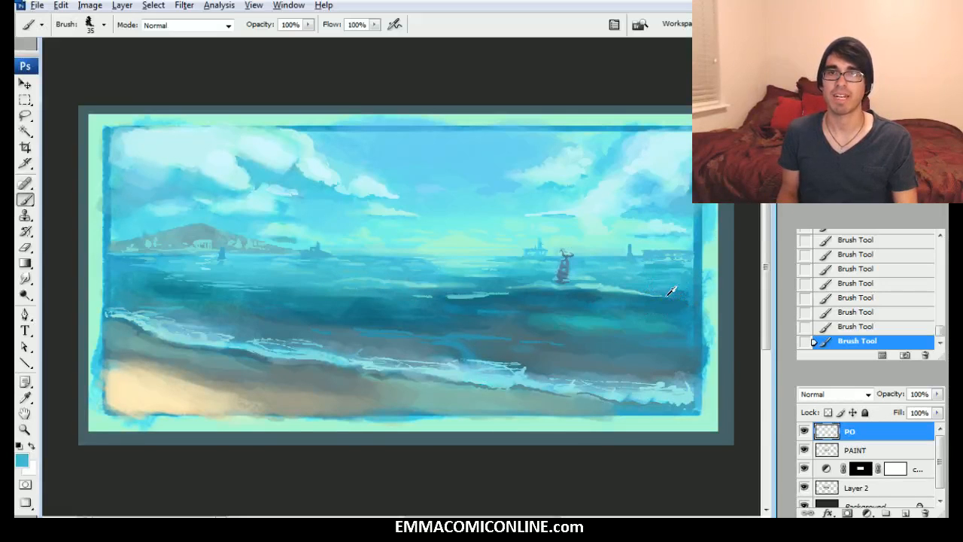
alt+click(683, 325)
alt+click(676, 314)
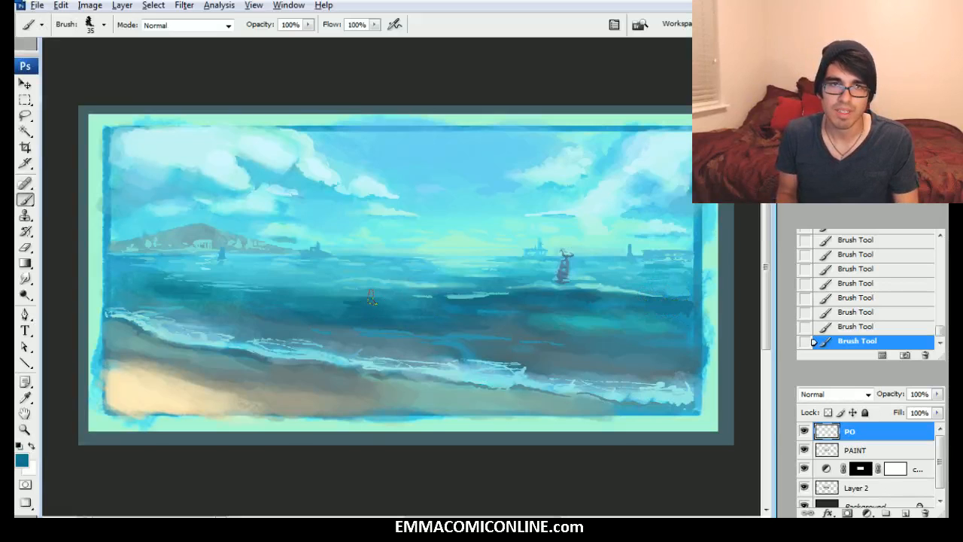
Step: Touch up the dark water with a sampled tone and paint a light grey-green strip on the wet sand below the middle foam
alt+click(358, 298)
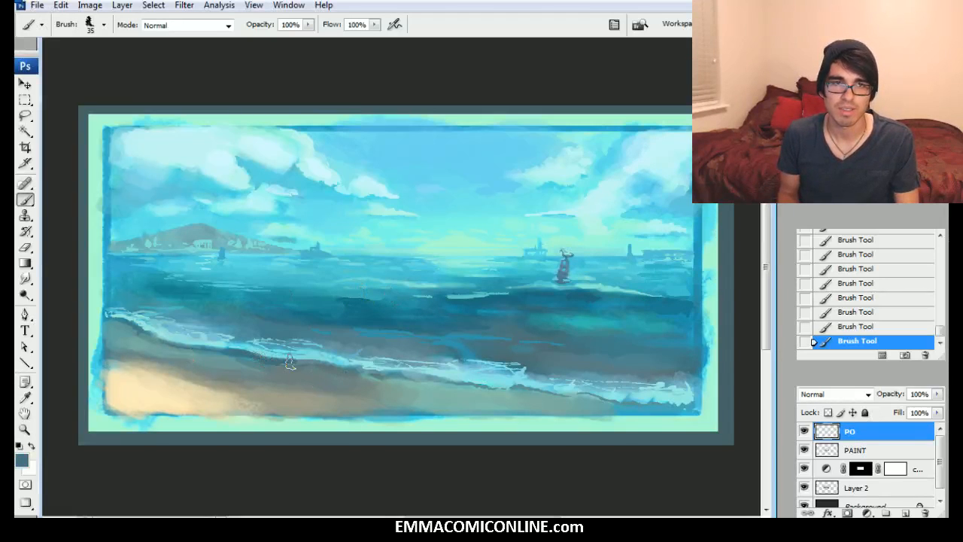
alt+click(439, 388)
drag(371, 371, 373, 380)
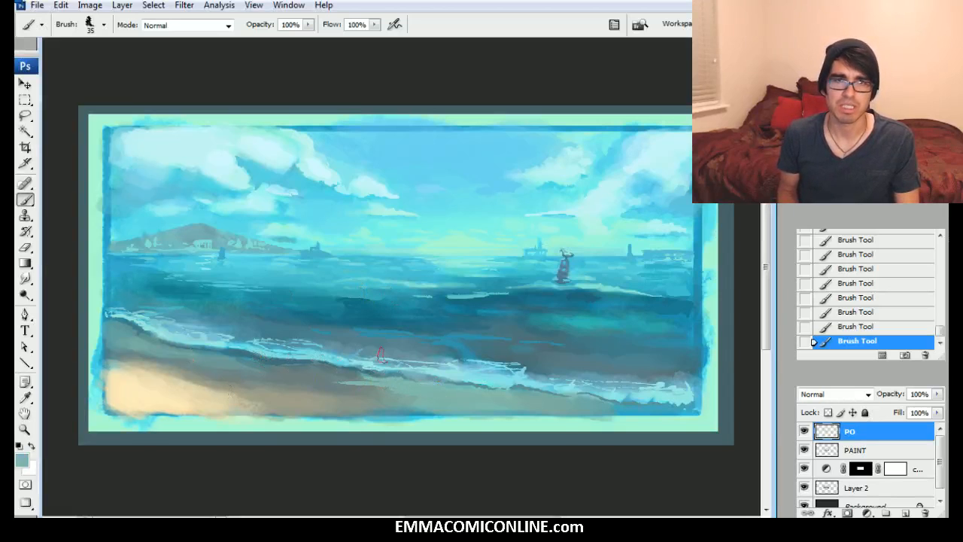
Step: Switch to a spatter brush at 125 px and scatter speckles over the beach in a sampled sand colour
right_click(440, 395)
drag(533, 480, 533, 499)
click(489, 498)
click(733, 278)
alt+click(237, 411)
key(bracketright)
key(bracketright)
key(bracketright)
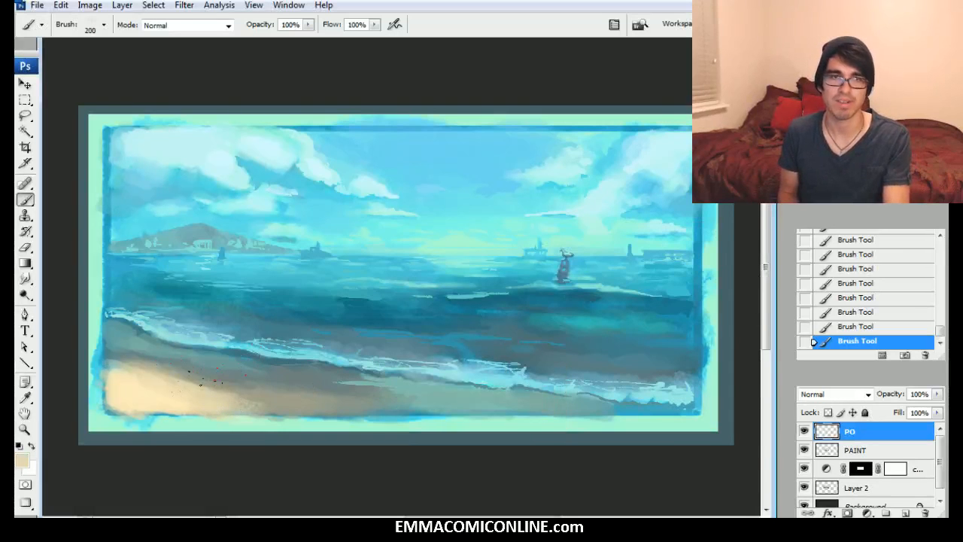
key(bracketleft)
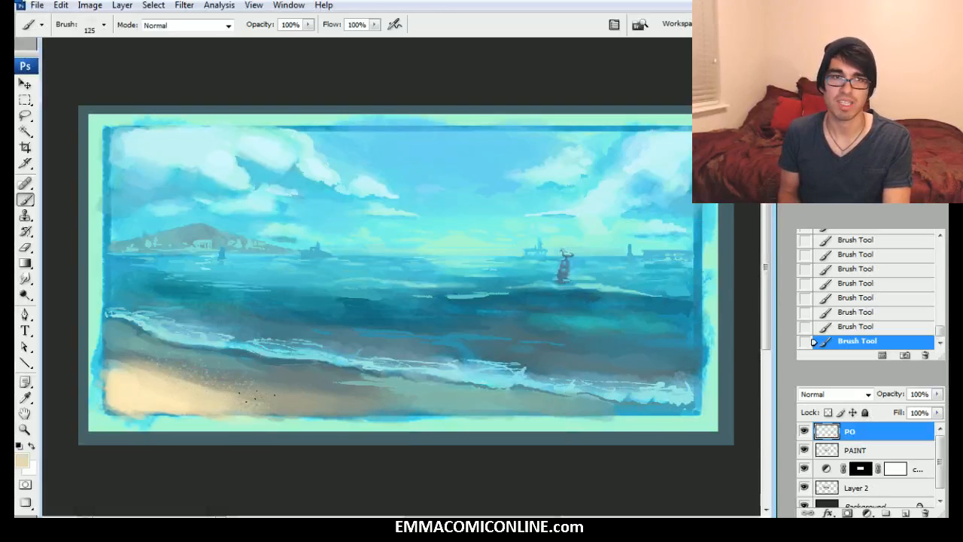
drag(242, 386, 353, 395)
Step: Extend the speckles across the right side of the beach in sampled tones, reducing the brush to 80 px
alt+click(429, 397)
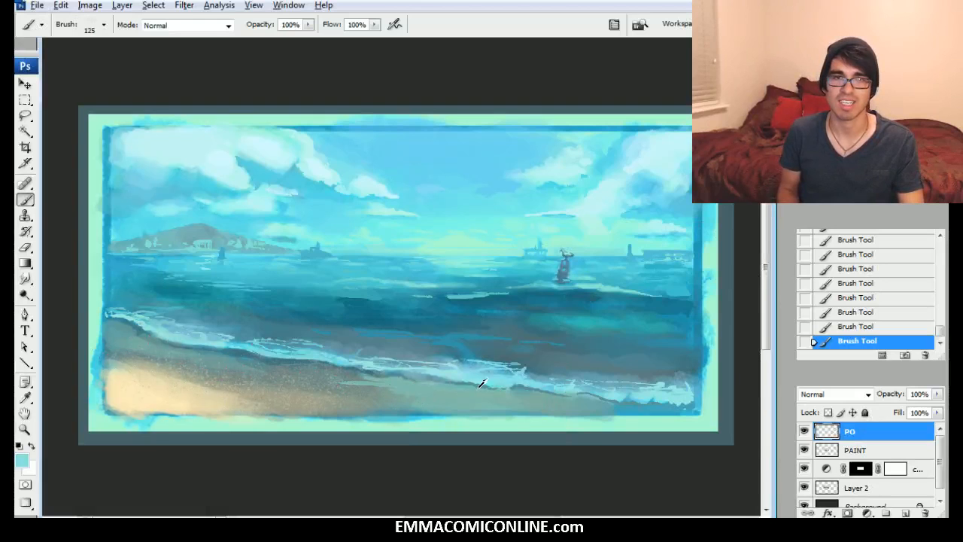
key(bracketleft)
key(bracketleft)
key(bracketleft)
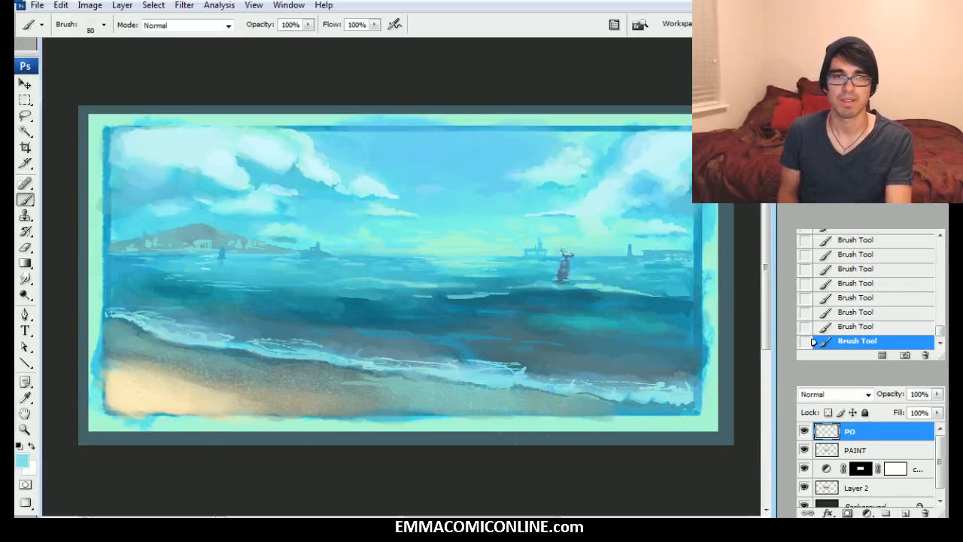
Step: Try pale spatter along the shoreline at 125 px and undo the last few strokes
key(bracketright)
key(bracketright)
alt+click(141, 385)
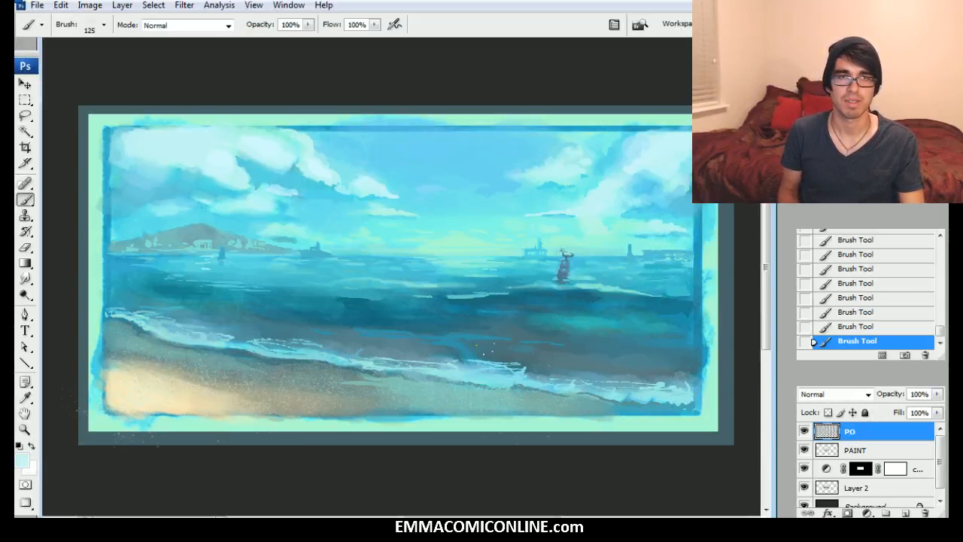
click(862, 325)
click(853, 310)
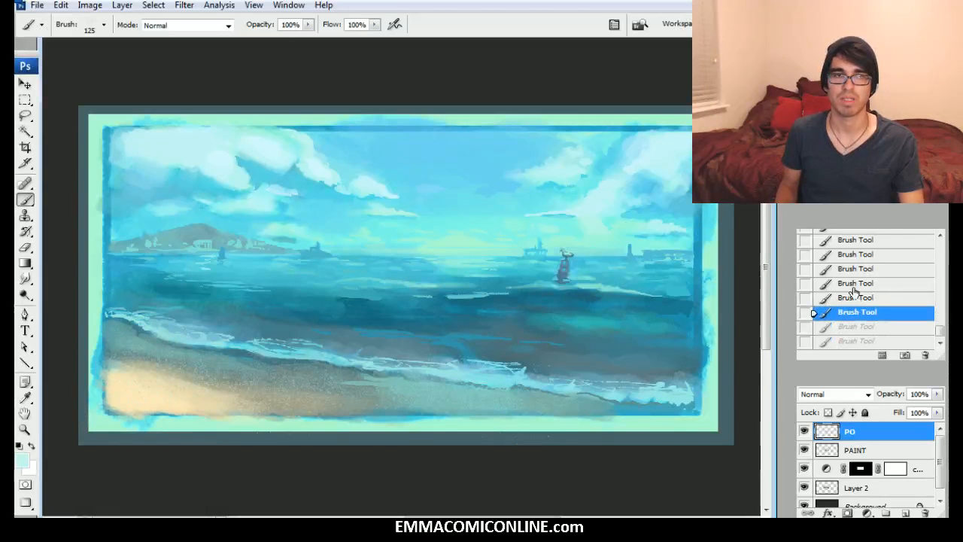
click(854, 284)
Step: Switch to the CHALK brush at 80 px and blend the grey-green strip on the wet sand with sampled tones
key(ctrl+plus)
mouse_move(376, 331)
mouse_down()
mouse_move(553, 209)
mouse_move(552, 239)
mouse_move(411, 274)
mouse_move(447, 257)
mouse_move(342, 256)
mouse_up()
mouse_move(431, 276)
mouse_down()
mouse_move(589, 256)
mouse_move(608, 275)
mouse_up()
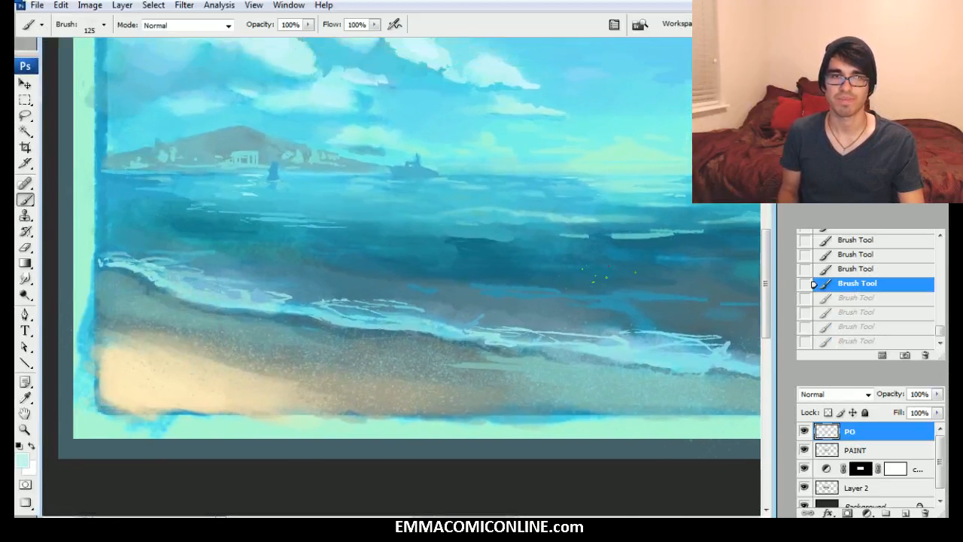
right_click(373, 370)
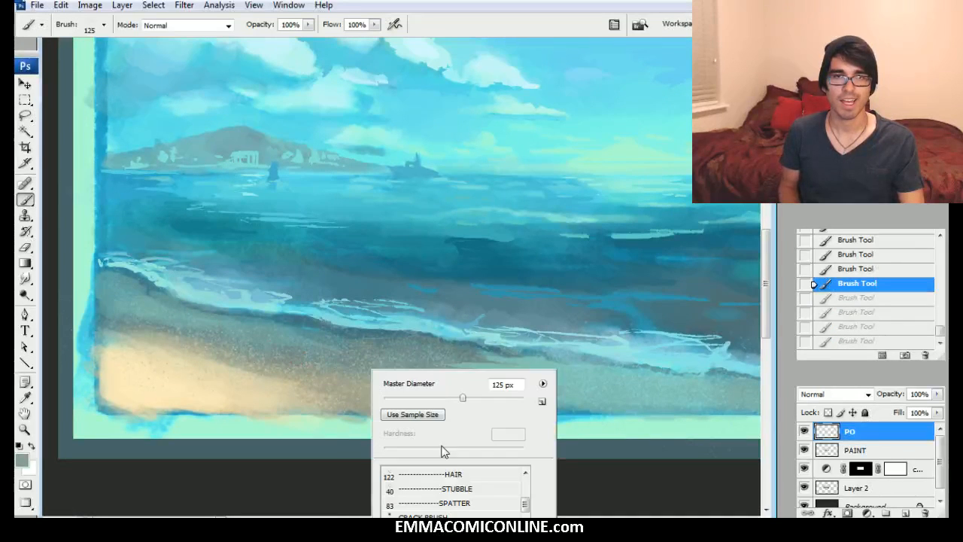
mouse_move(526, 510)
mouse_down()
mouse_move(524, 486)
mouse_move(516, 499)
mouse_up()
click(437, 501)
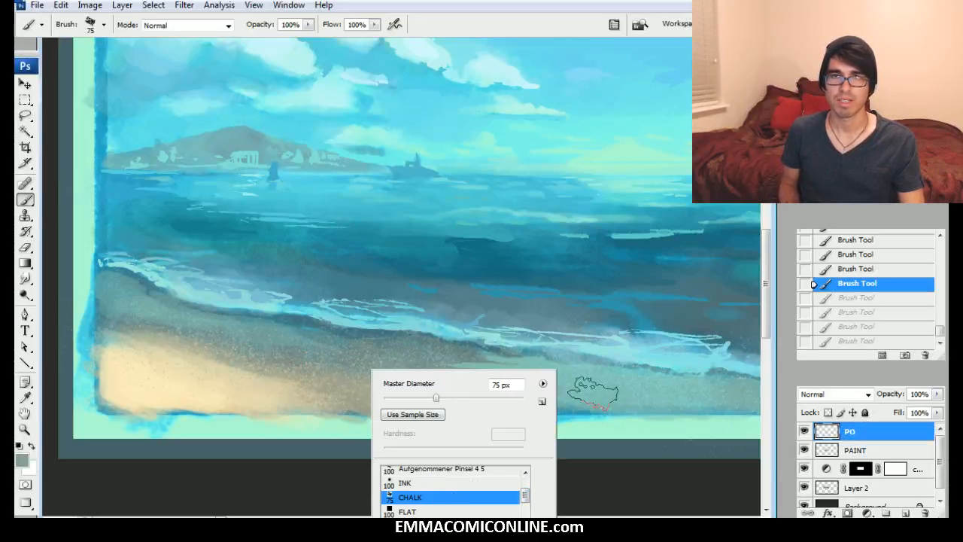
key(Return)
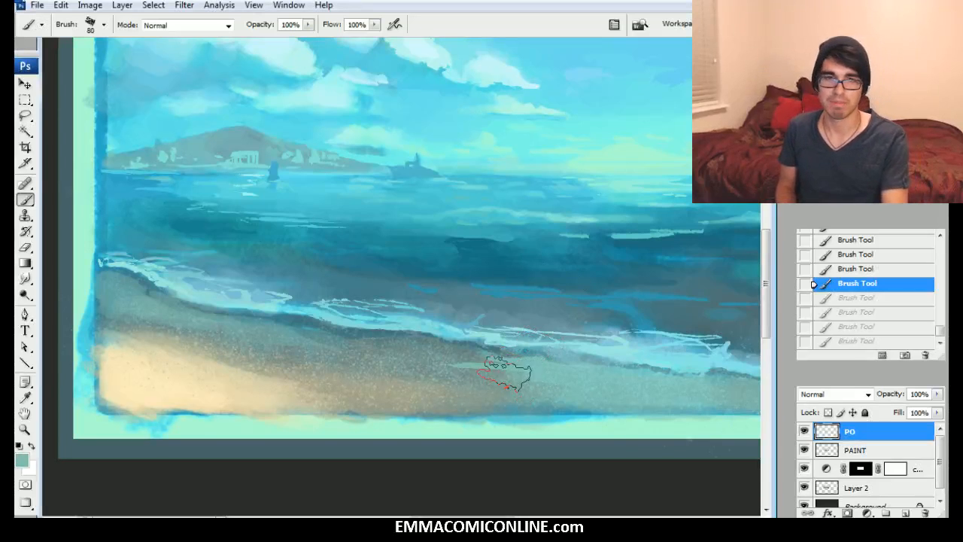
key(])
drag(468, 367, 512, 375)
alt+click(427, 365)
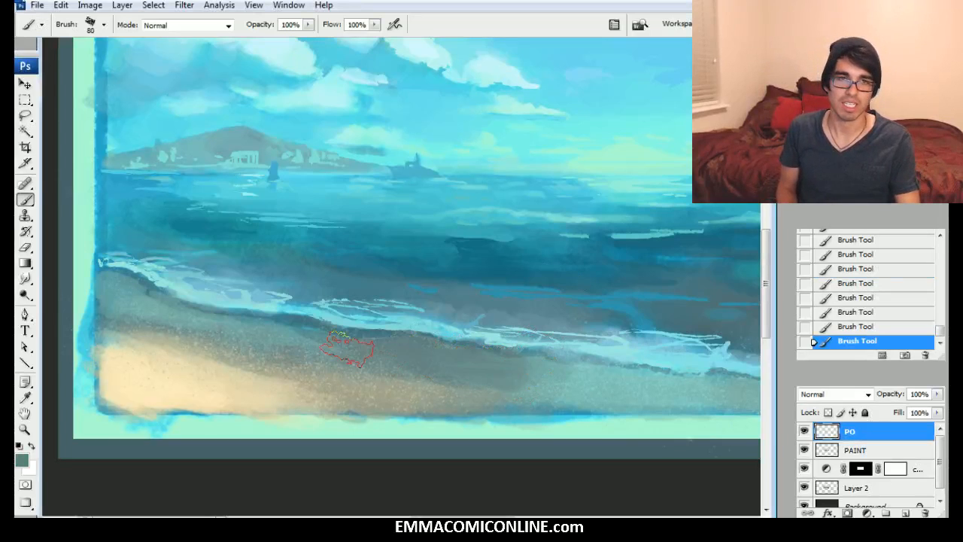
Step: Switch to the Aufgenommener Pinsel 4 5 brush at 100 px
right_click(478, 337)
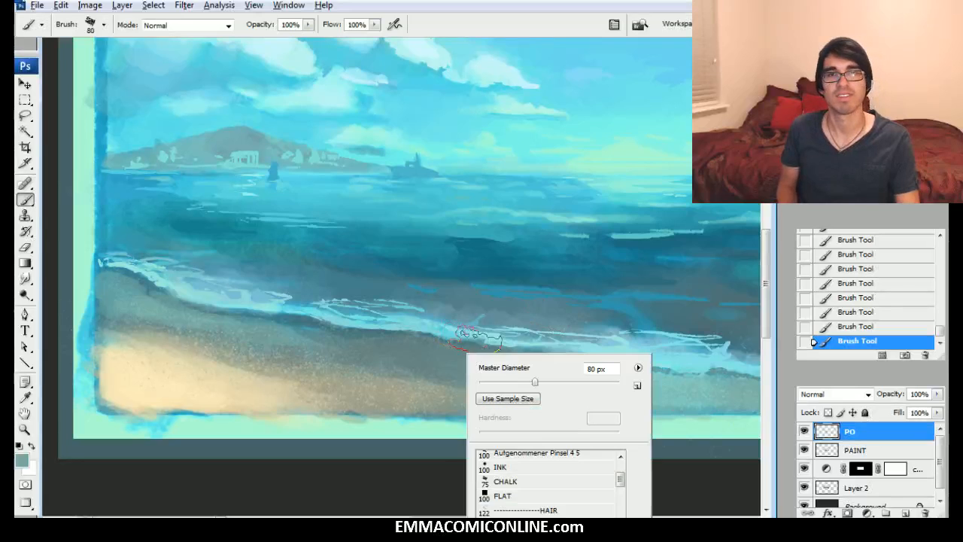
scroll(622, 482, up, 1)
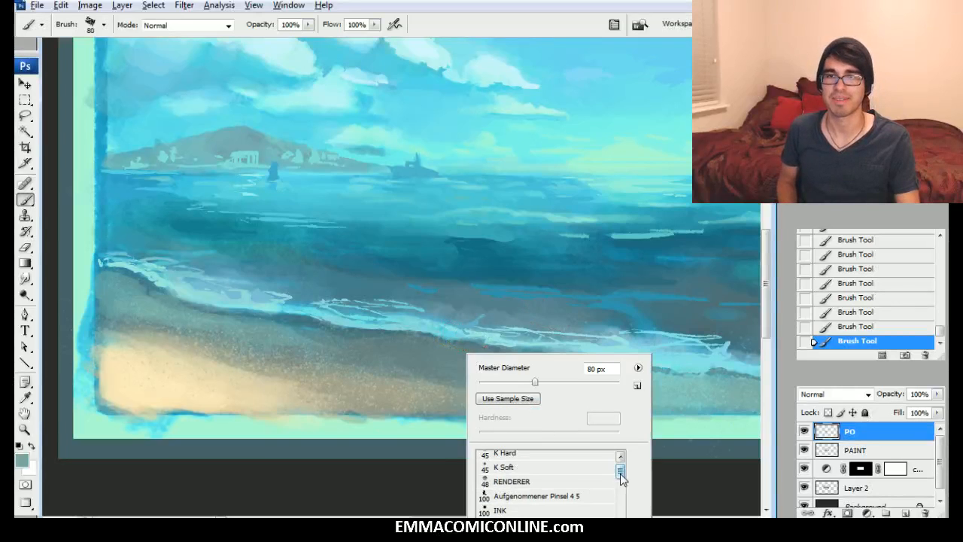
click(554, 495)
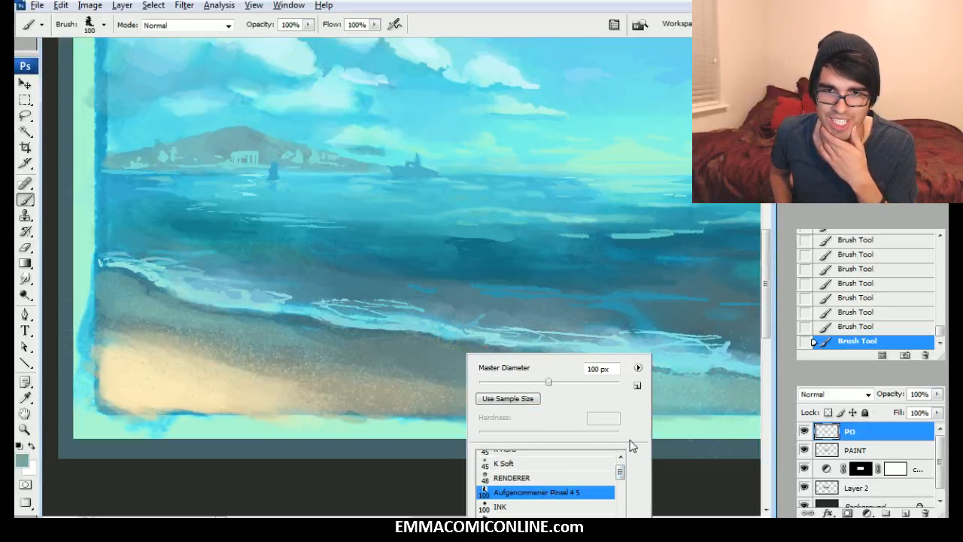
key(Return)
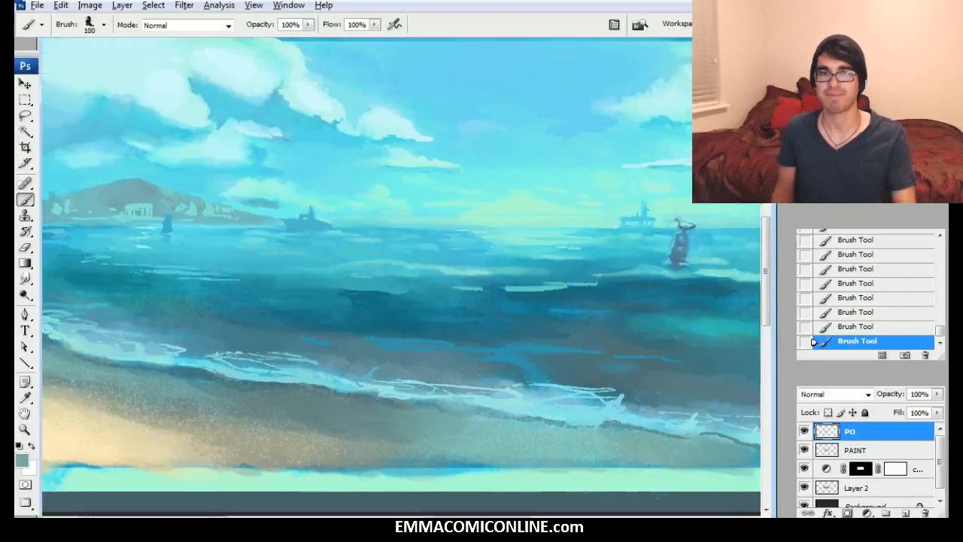
scroll(401, 277, down, 1)
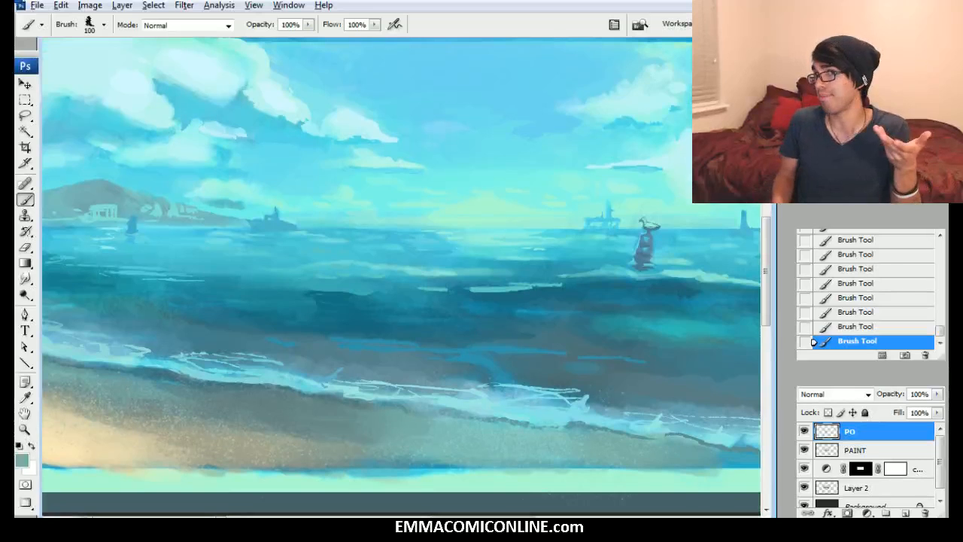
Step: Switch to the CHALK brush and enlarge it to 125 px
right_click(575, 392)
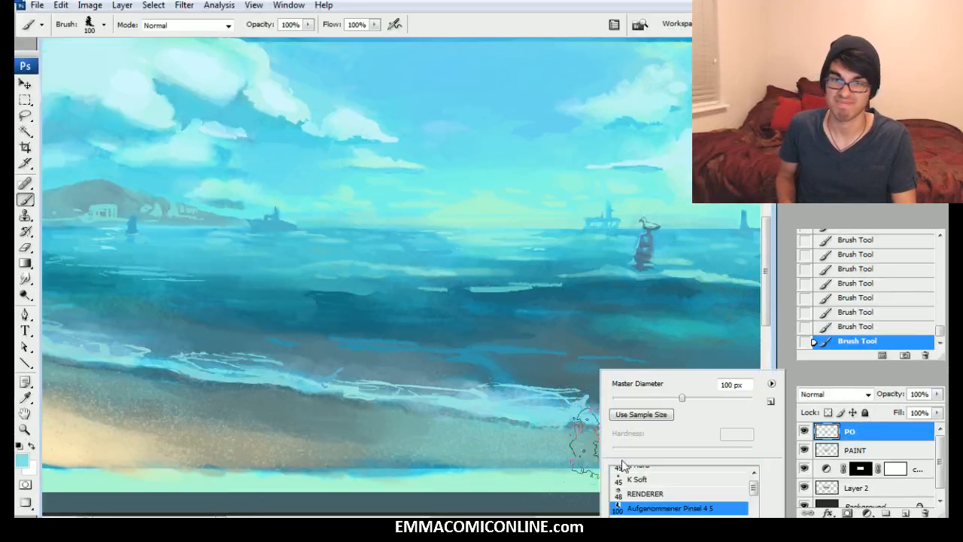
click(656, 513)
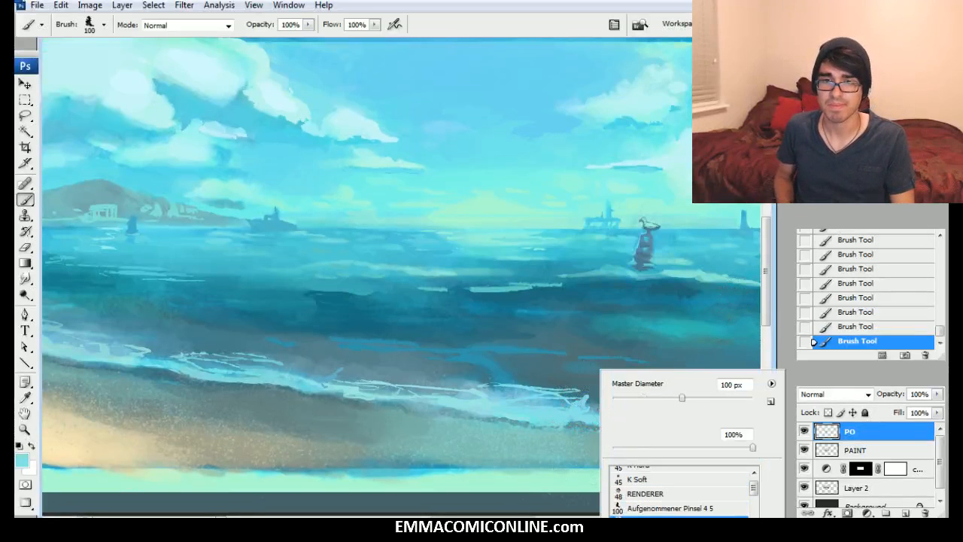
key(Return)
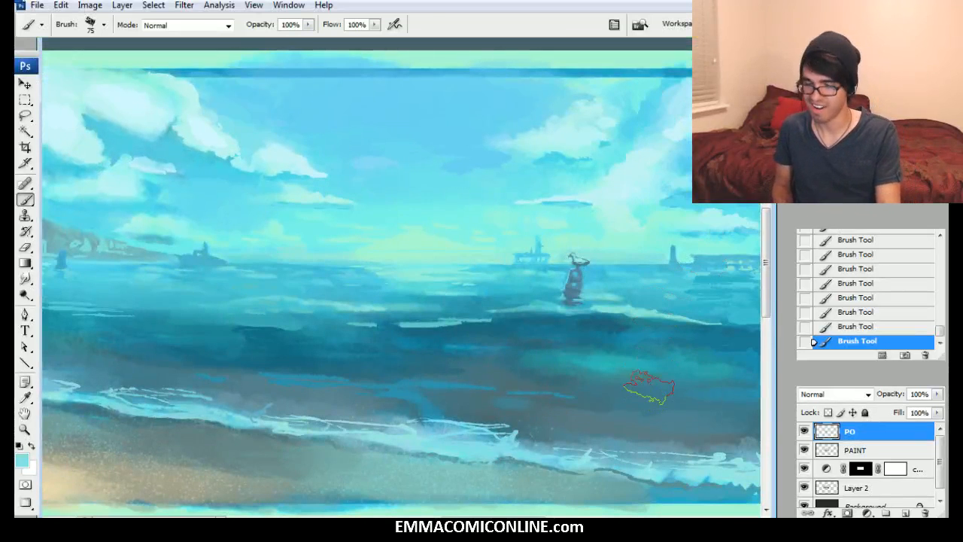
key(bracketright)
key(bracketright)
key(bracketright)
key(bracketright)
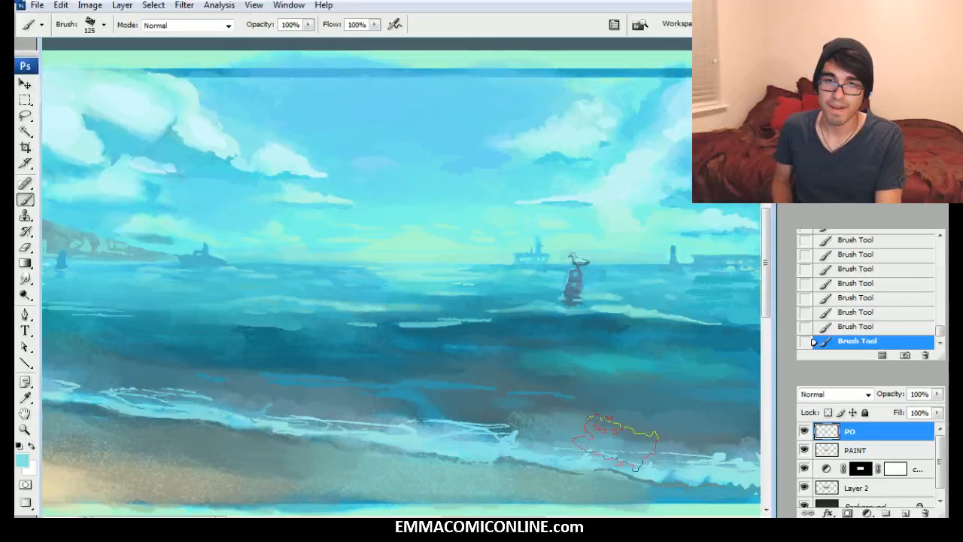
Step: Paint over the dark water below the buoy in teal tones sampled from the sea
alt+click(634, 417)
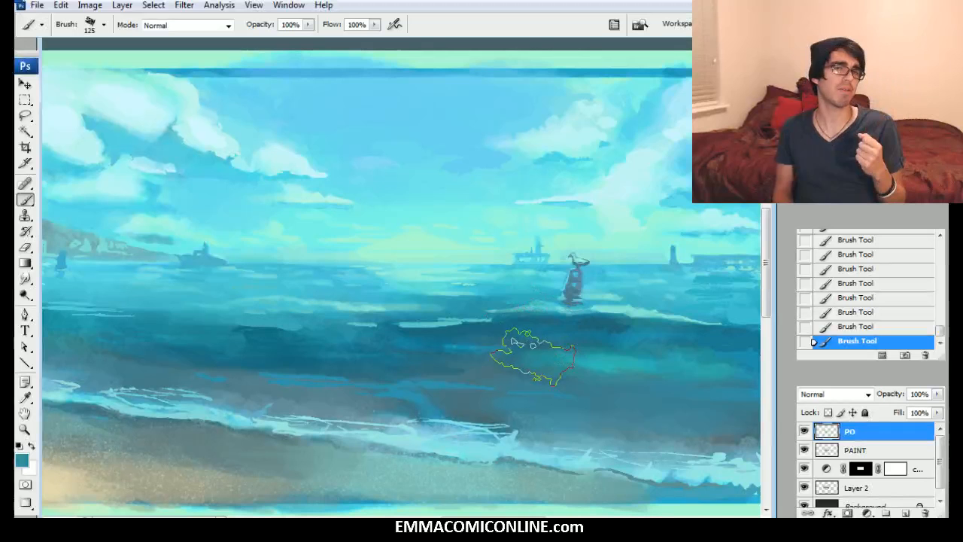
drag(537, 354, 626, 335)
alt+click(566, 380)
key(ctrl+minus)
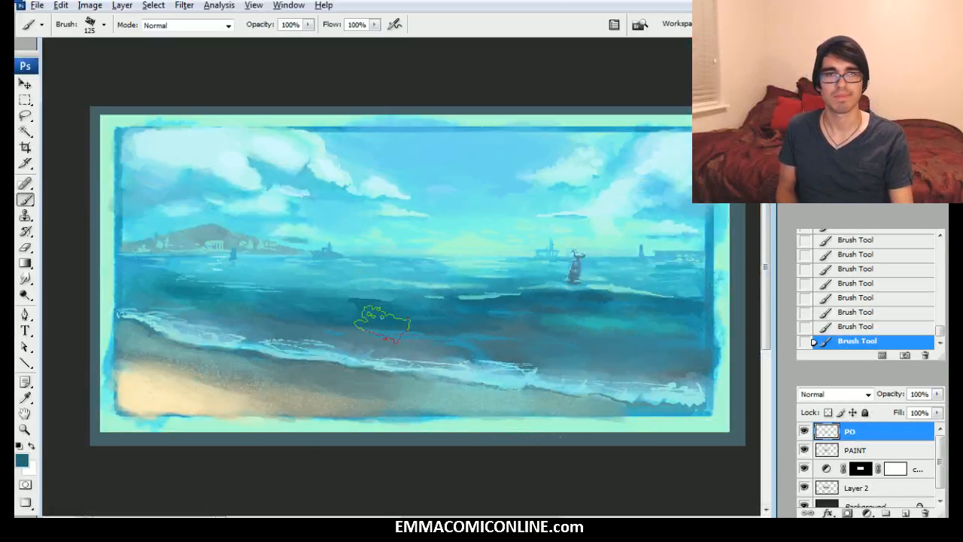
Step: Mix a more saturated teal-blue and paint it across the open water, varying the brush from 150 px to 90 px
click(22, 460)
drag(834, 370, 839, 363)
key(Return)
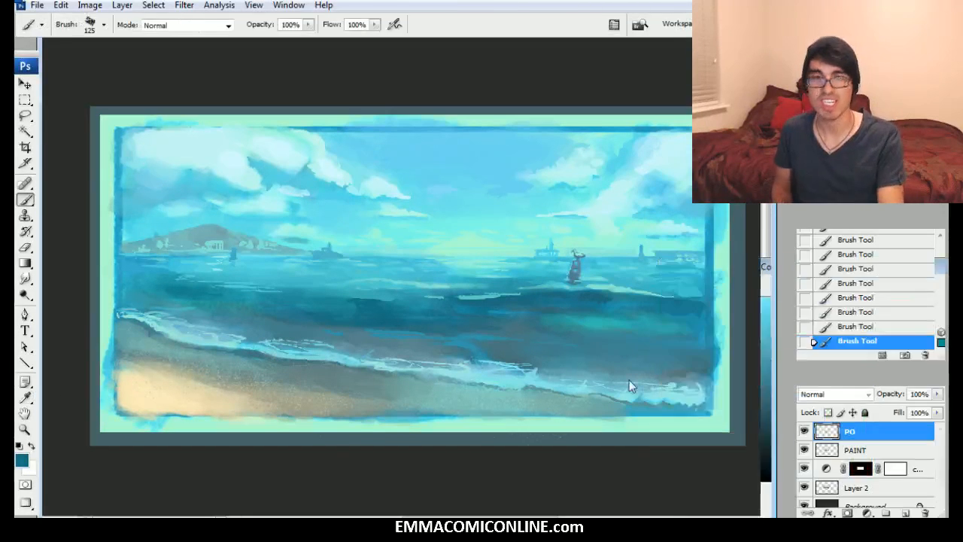
key(bracketleft)
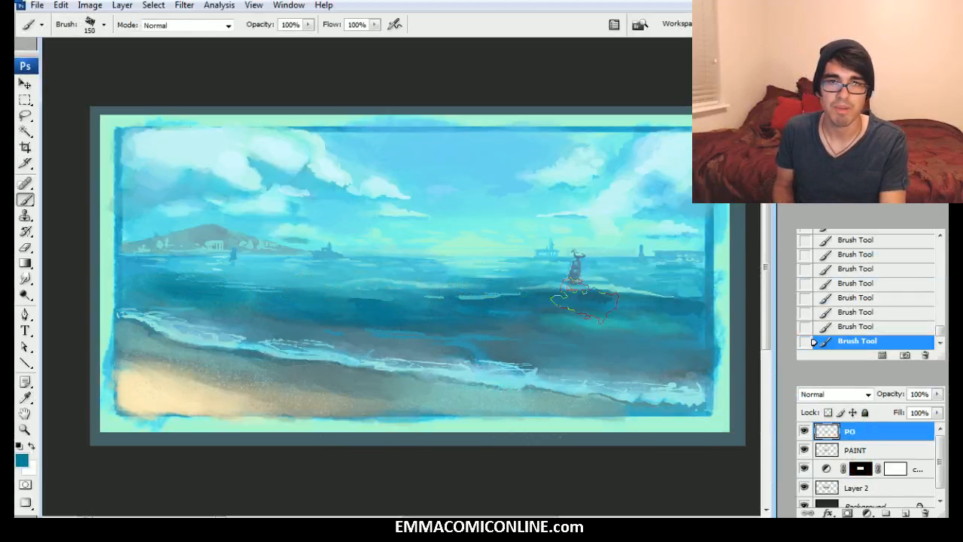
key(bracketright)
key(bracketleft)
key(bracketleft)
key(bracketleft)
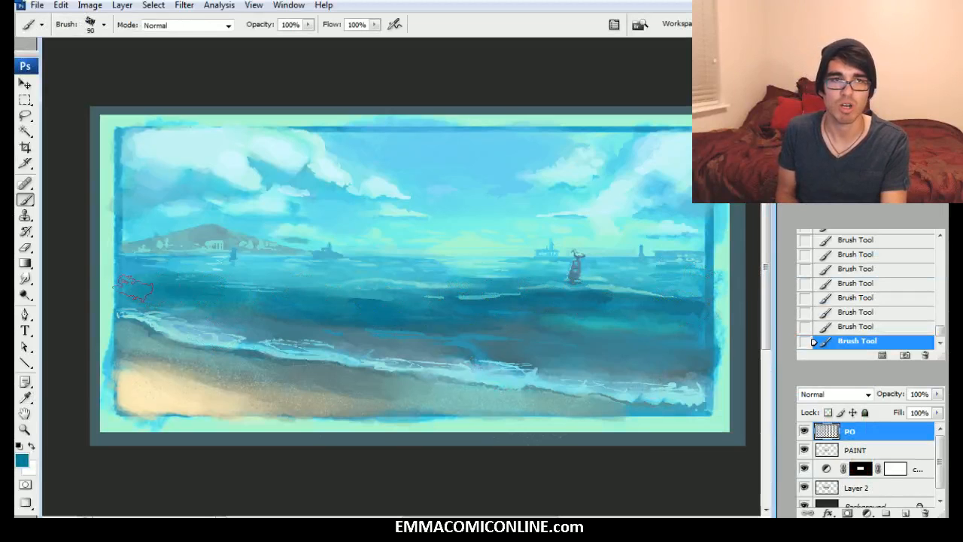
Step: Paint the distant water in a brighter blue of hue 191° at 90 to 100 px and undo the last stroke
click(22, 460)
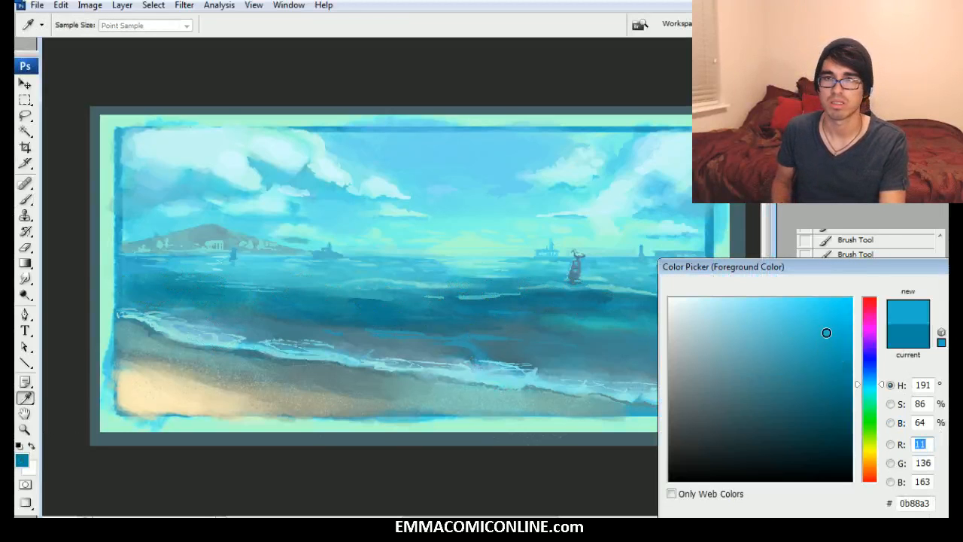
key(Return)
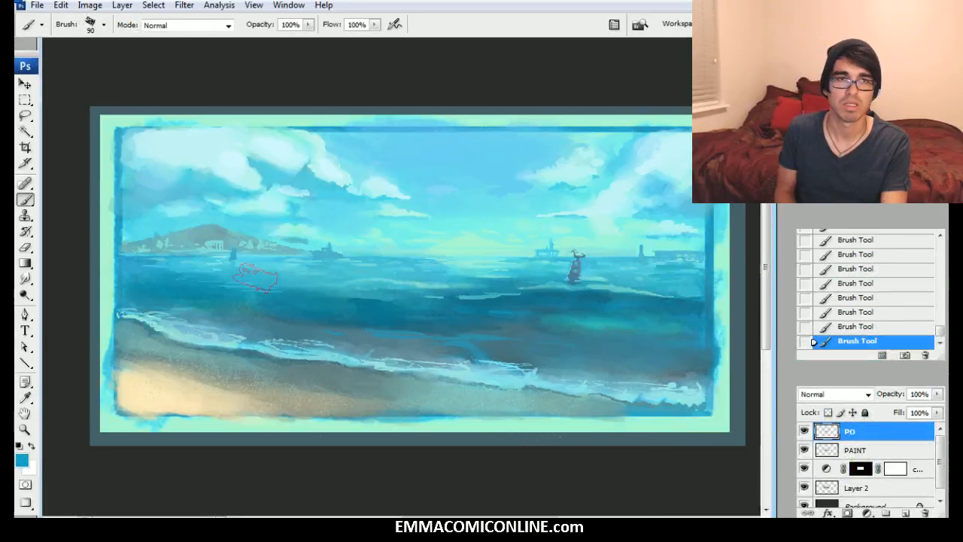
key(bracketright)
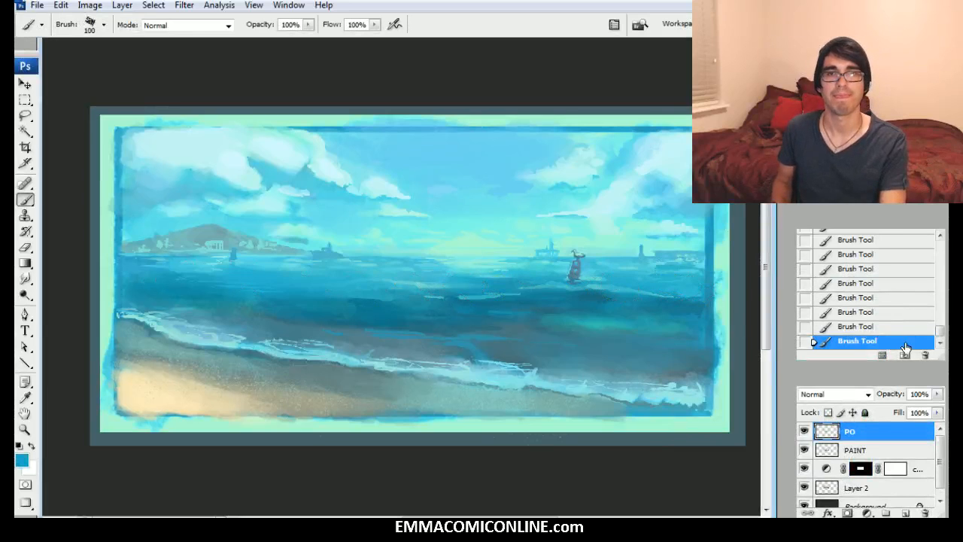
click(869, 326)
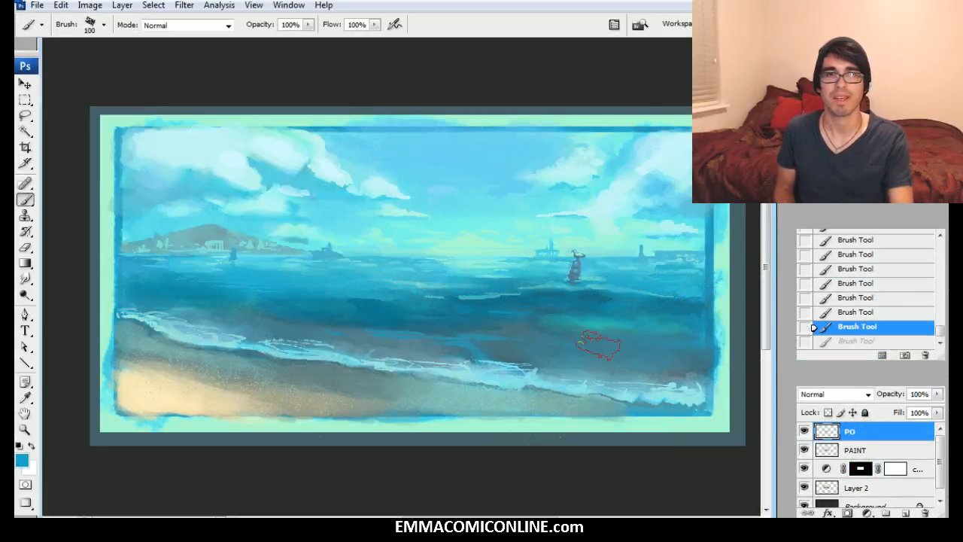
Step: Mix a muted dark blue of hue 198° and shade the wet sand under the foam line, enlarging the brush to 150 px
click(21, 459)
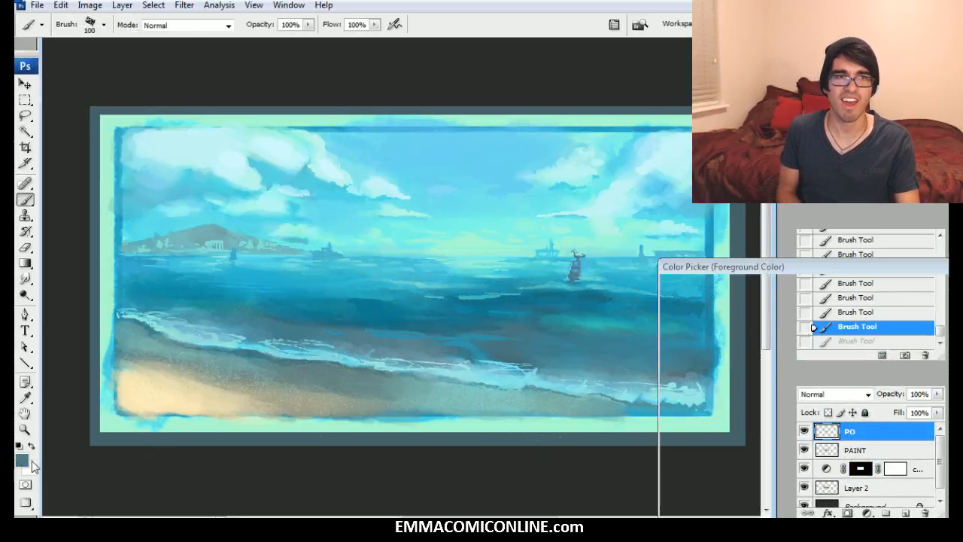
click(881, 371)
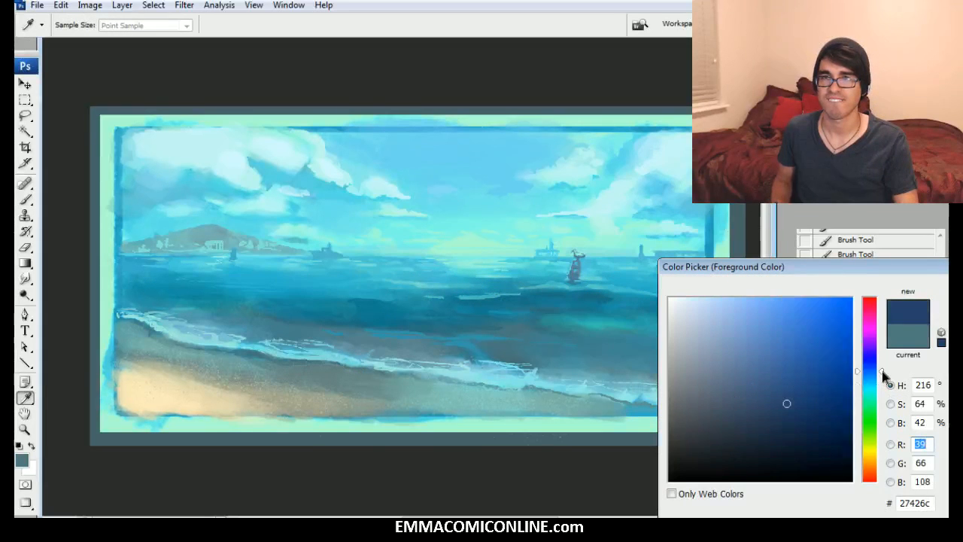
drag(888, 375, 878, 379)
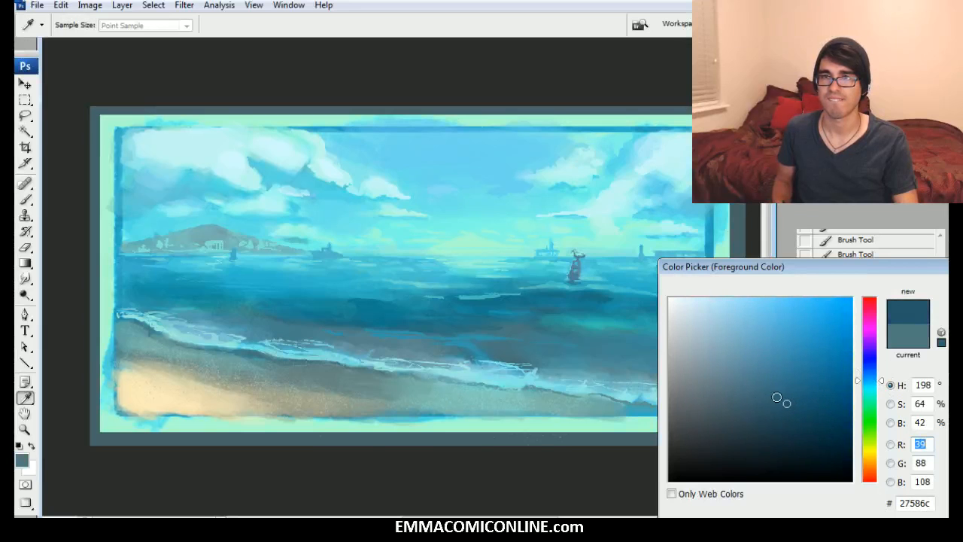
click(781, 391)
key(Return)
mouse_move(136, 327)
mouse_down()
mouse_move(226, 353)
mouse_move(189, 349)
mouse_move(471, 388)
mouse_up()
mouse_move(594, 404)
mouse_down()
mouse_move(720, 408)
mouse_move(519, 386)
mouse_up()
key(bracketright)
key(bracketright)
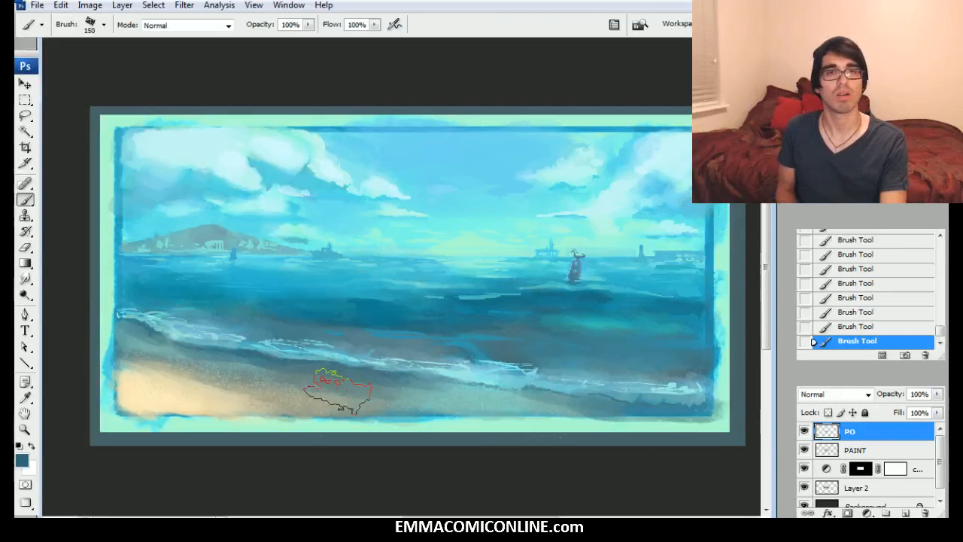
Step: Shift a sampled beach tone to a darker blue-grey of hue 198° and paint it over the wet sand, reducing the brush to 125 px
alt+click(291, 388)
click(21, 461)
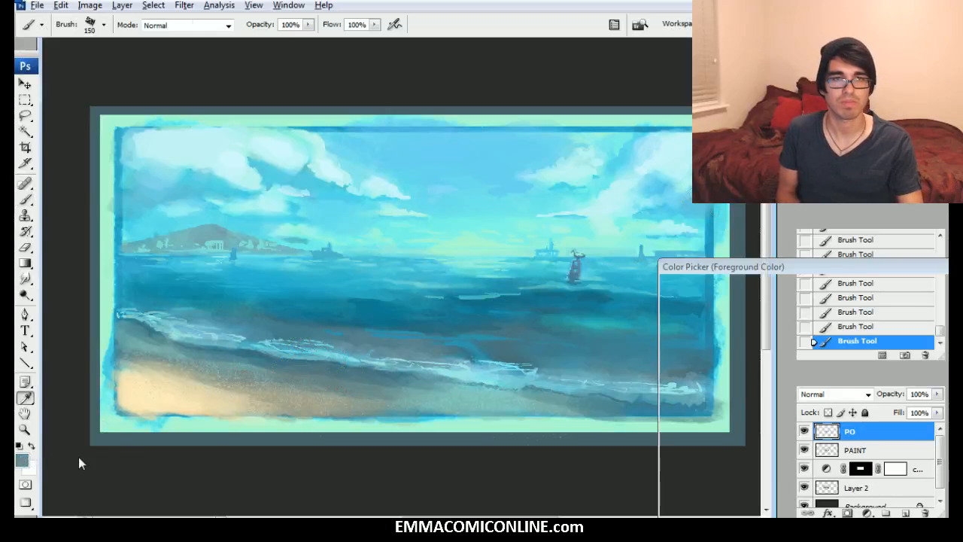
drag(884, 401, 884, 383)
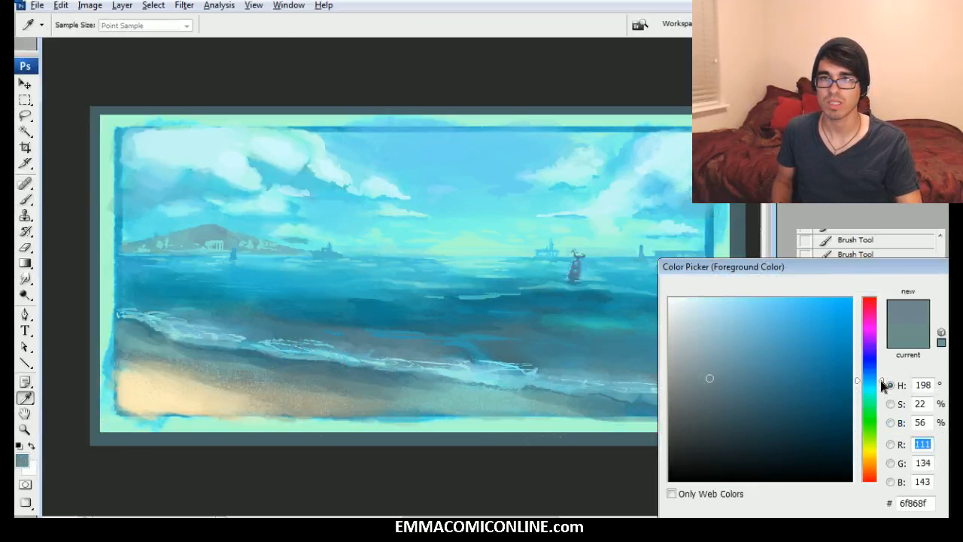
click(713, 405)
key(Return)
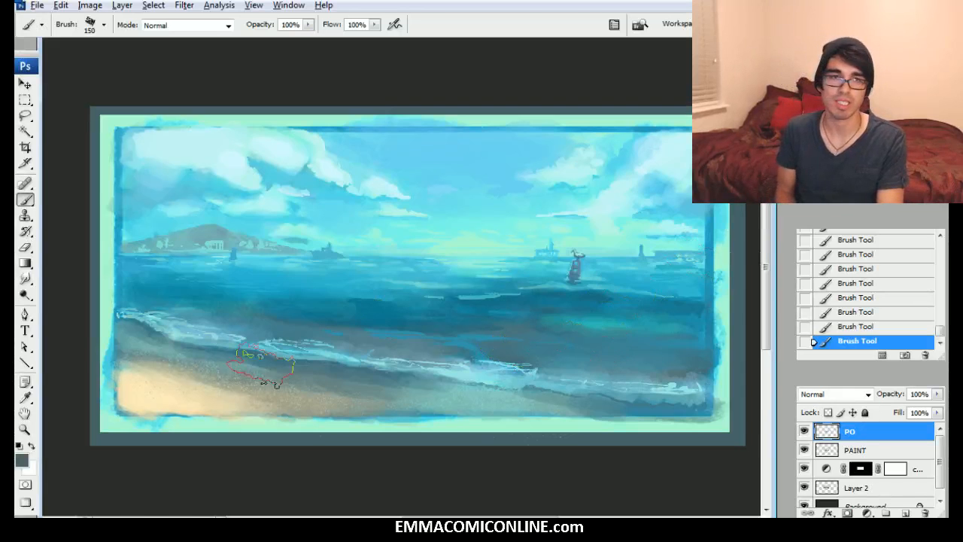
key(bracketleft)
drag(158, 334, 242, 358)
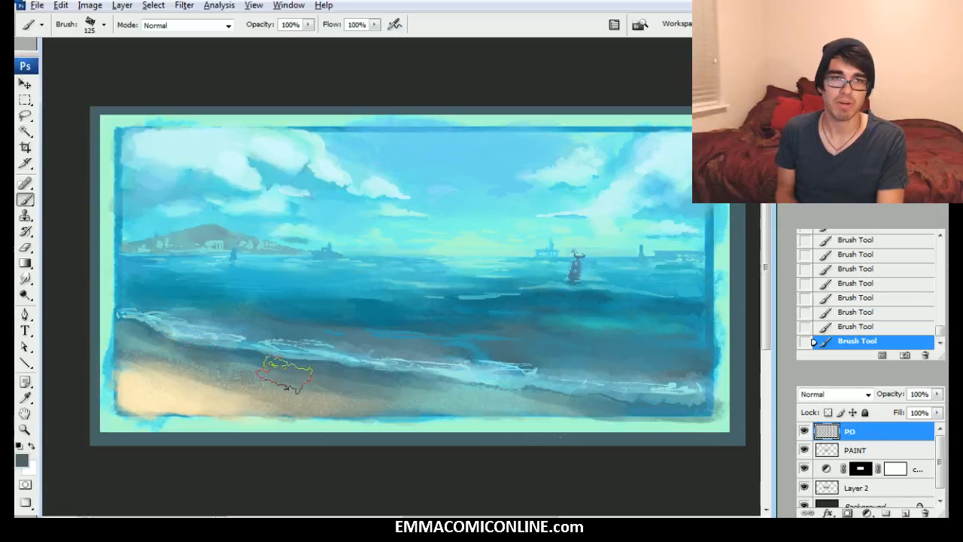
Step: Blend the wet sand into the dry beach with sampled grey and sand tones, reducing the brush to 100 px
key(bracketright)
key(bracketright)
key(bracketleft)
key(bracketleft)
key(bracketleft)
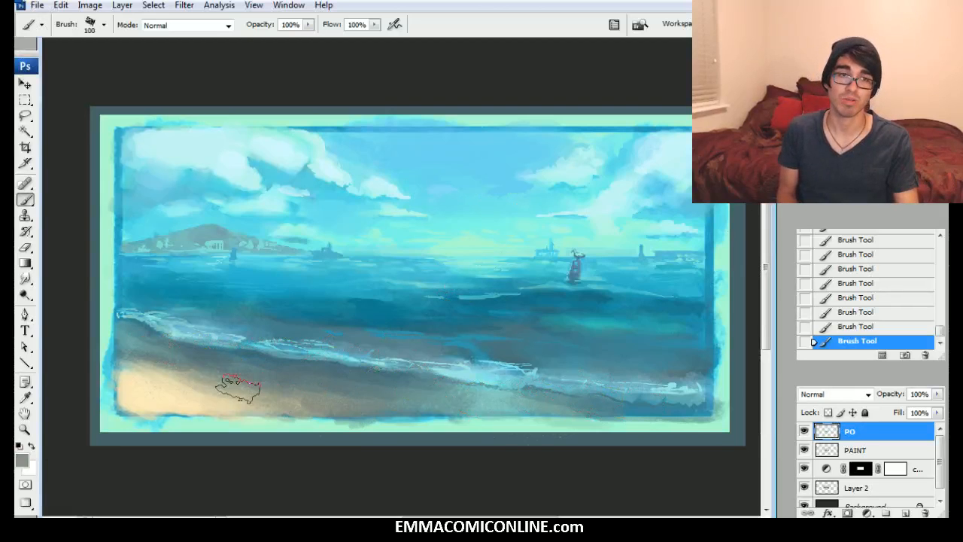
alt+click(201, 406)
alt+click(245, 388)
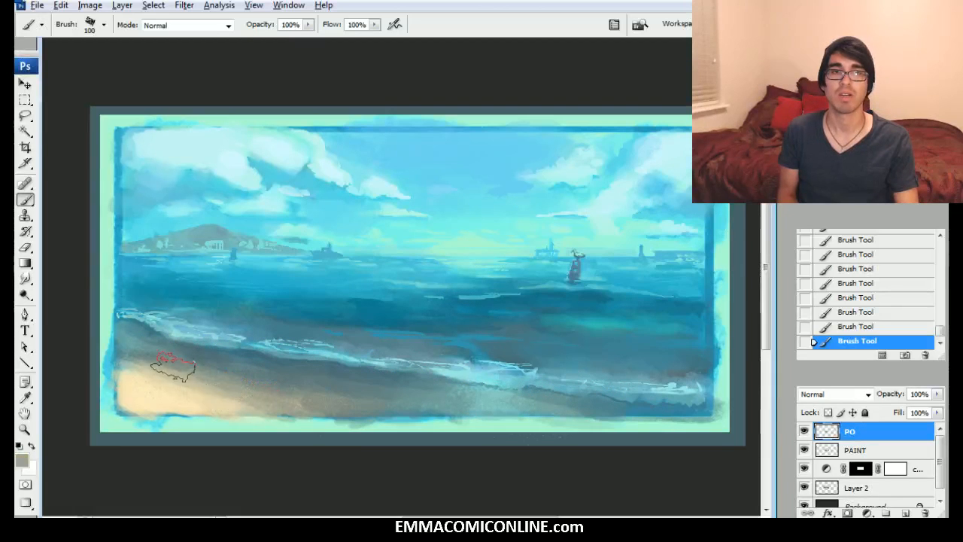
Step: Mix a muted brown foreground colour with a hue of 27°
click(21, 460)
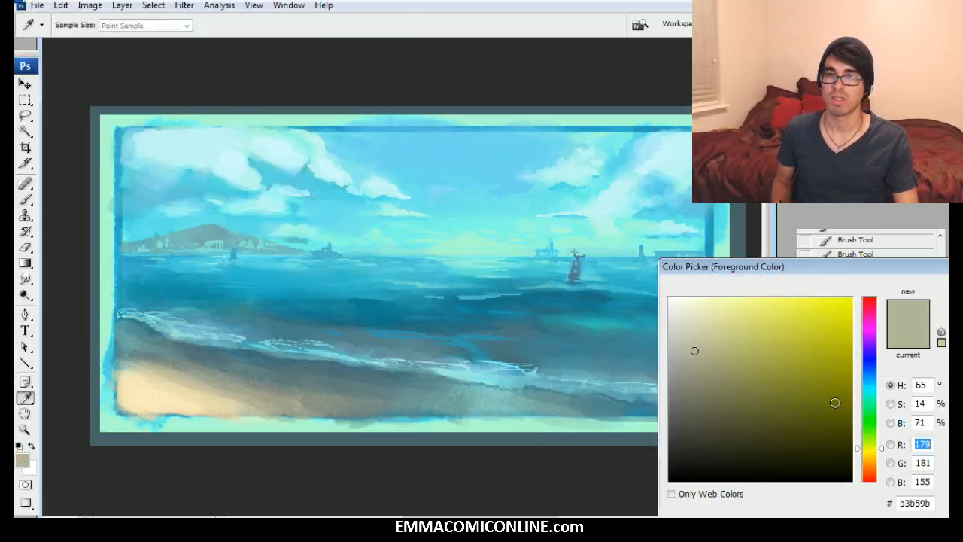
click(883, 471)
click(778, 396)
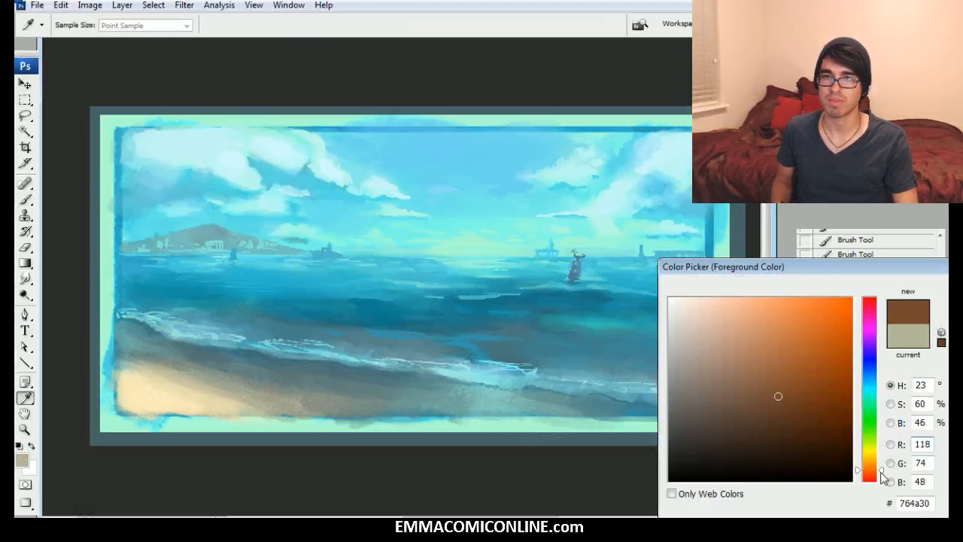
drag(880, 471, 878, 475)
drag(776, 402, 736, 401)
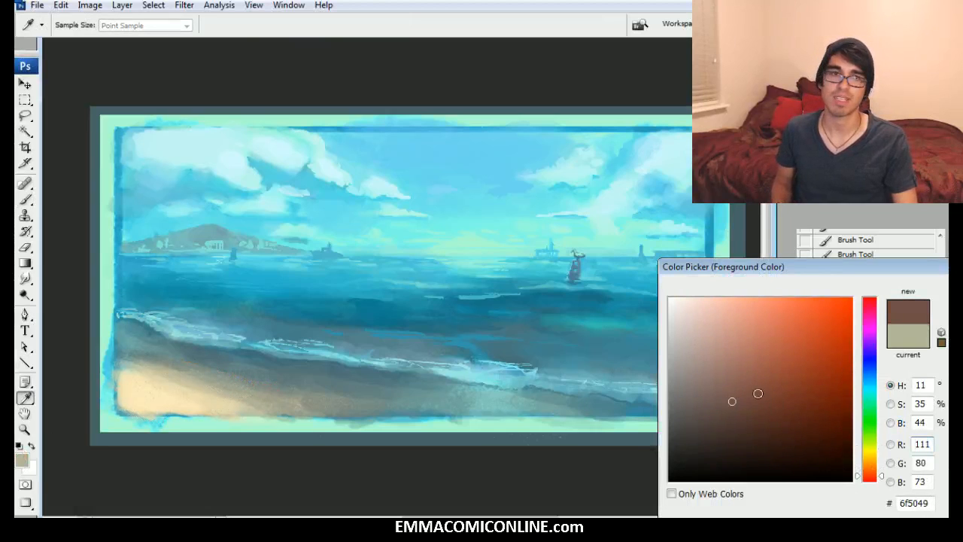
drag(882, 479, 882, 465)
click(752, 388)
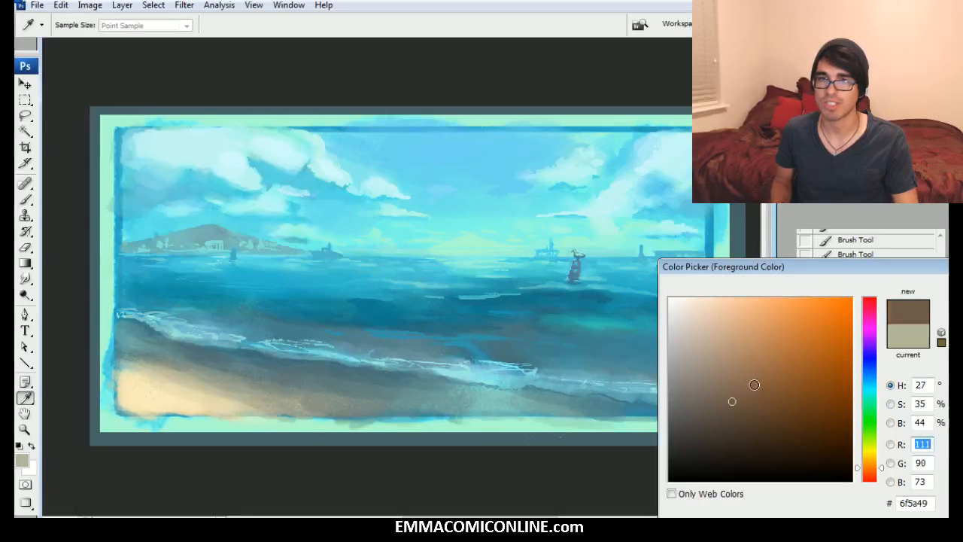
click(942, 301)
Step: Paint the brown across the middle of the beach at 175 and 150 px and soften it with a sampled sand tone
drag(149, 362, 336, 407)
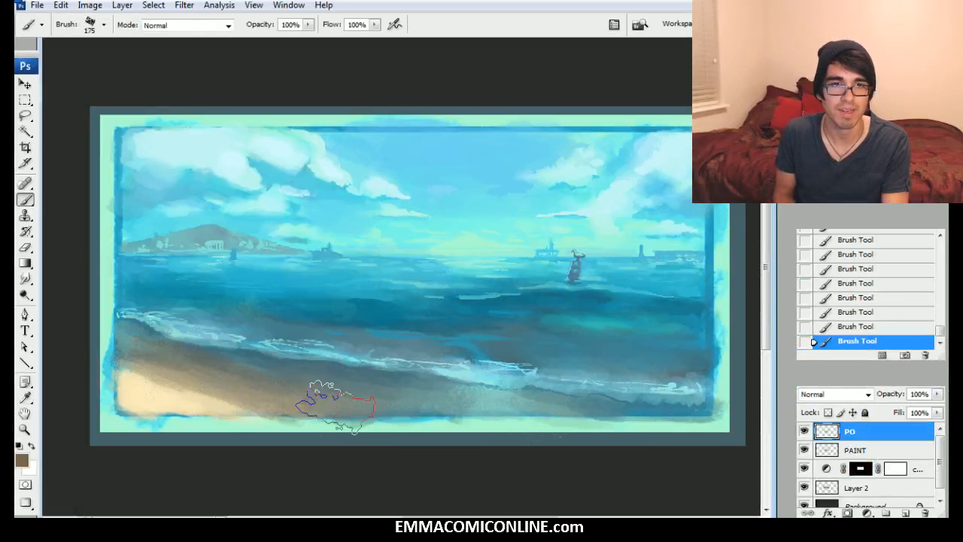
key(bracketleft)
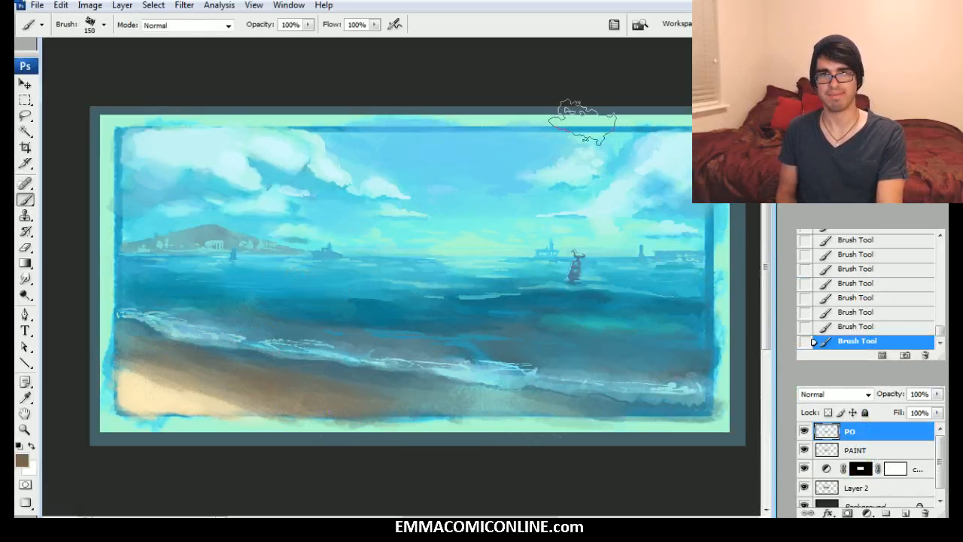
alt+click(228, 401)
alt+click(228, 401)
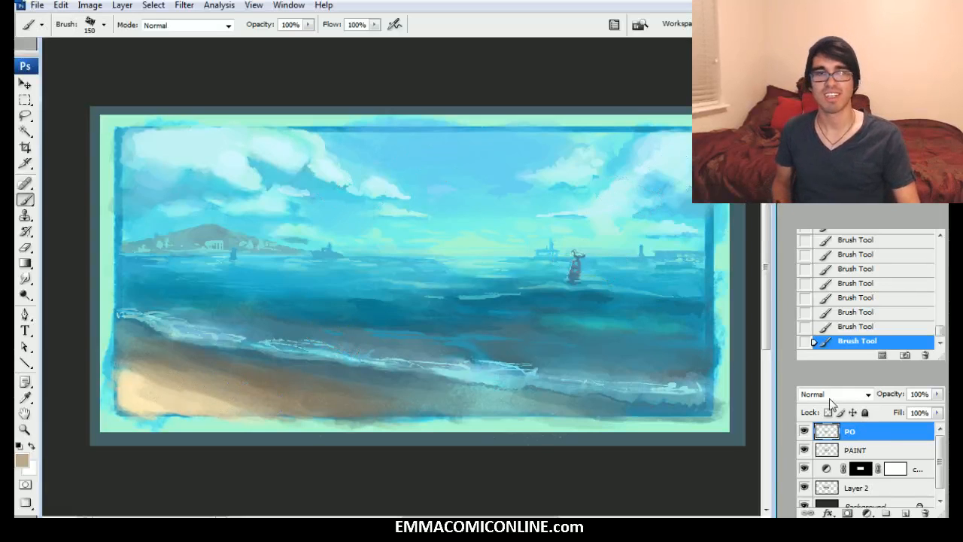
Step: Add a new layer above the PO layer and mix a dark muted green foreground colour
mouse_move(482, 271)
mouse_down()
mouse_move(457, 272)
mouse_move(470, 282)
mouse_up()
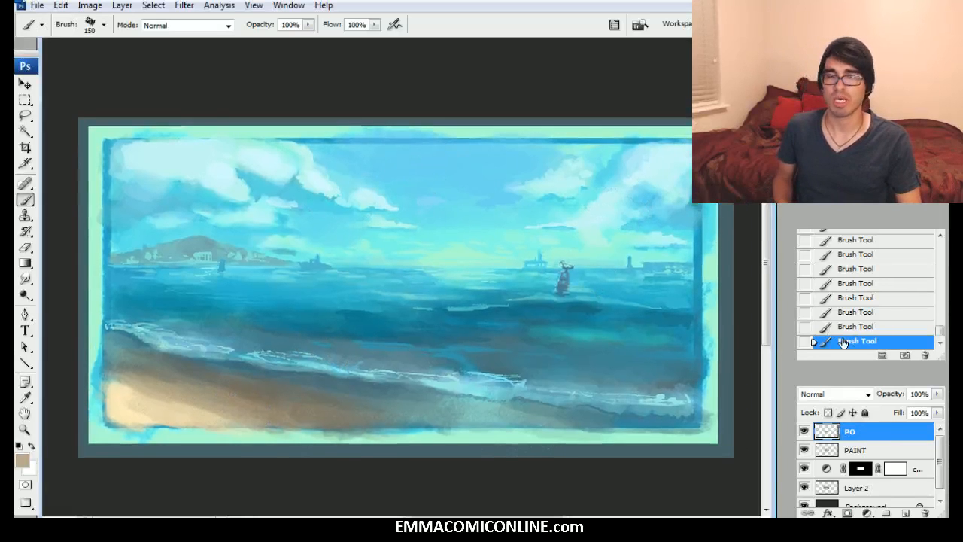
key(ctrl+shift+n)
key(Return)
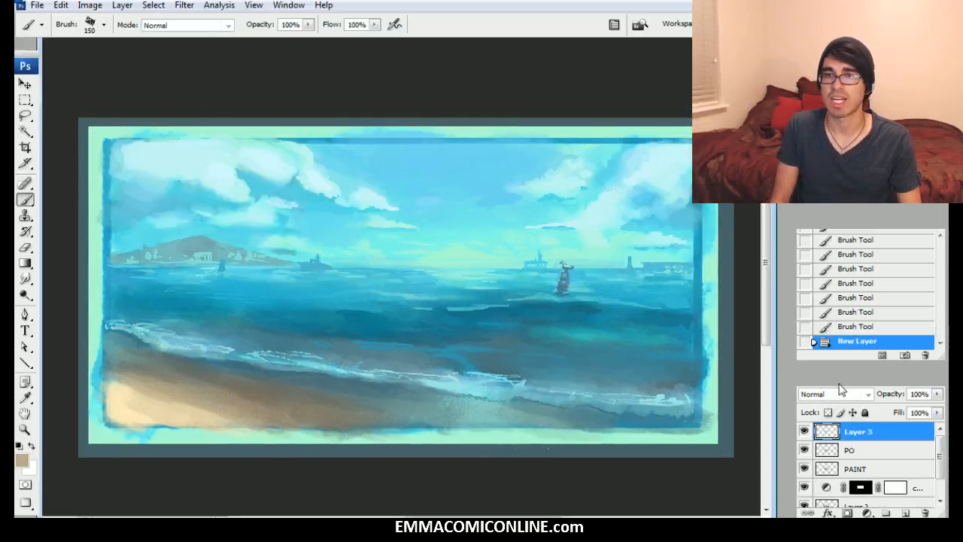
click(21, 461)
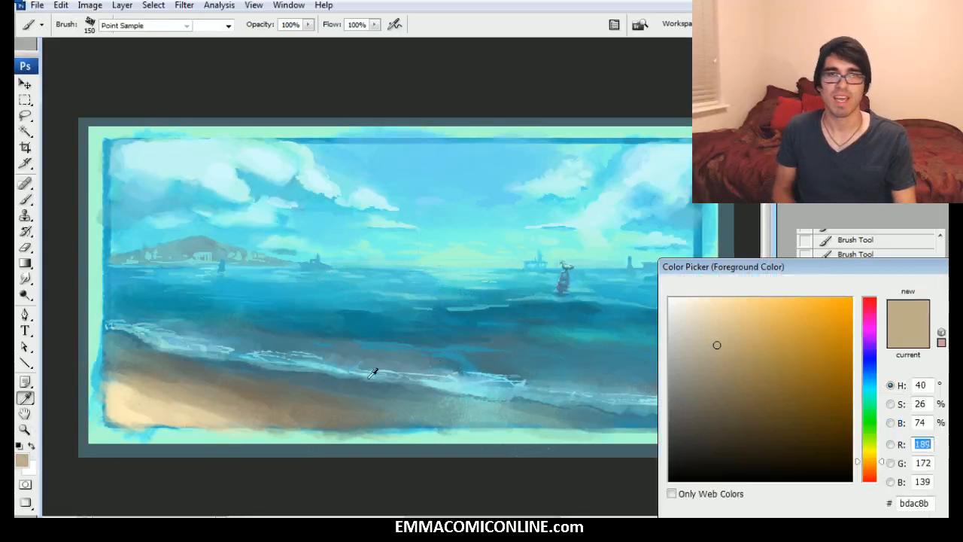
click(874, 415)
mouse_move(779, 362)
mouse_down()
mouse_move(776, 409)
mouse_move(747, 425)
mouse_up()
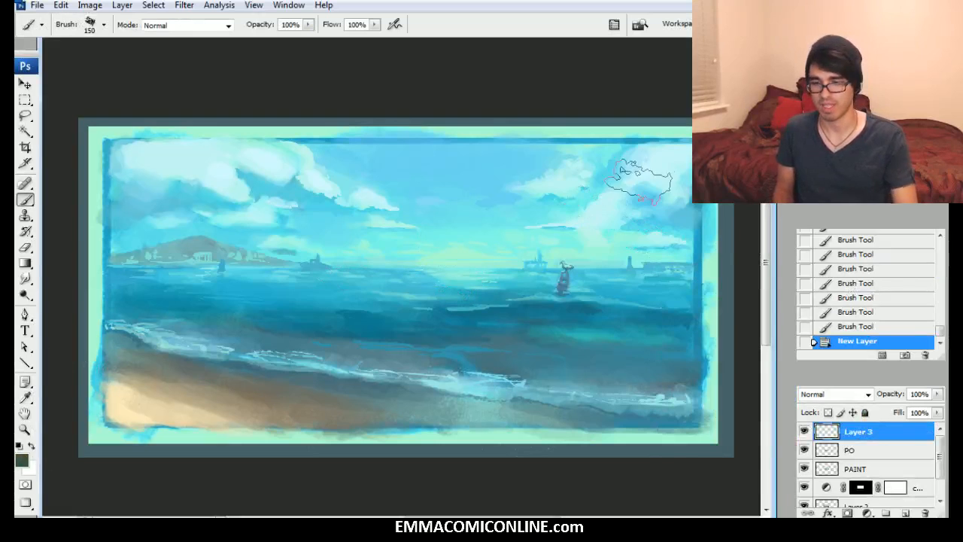
Step: Paint the thick part of a tree branch reaching into the sky from the canvas's right edge, starting with a 90 px brush
key(bracketleft)
key(bracketleft)
key(bracketleft)
key(bracketleft)
key(bracketleft)
key(bracketleft)
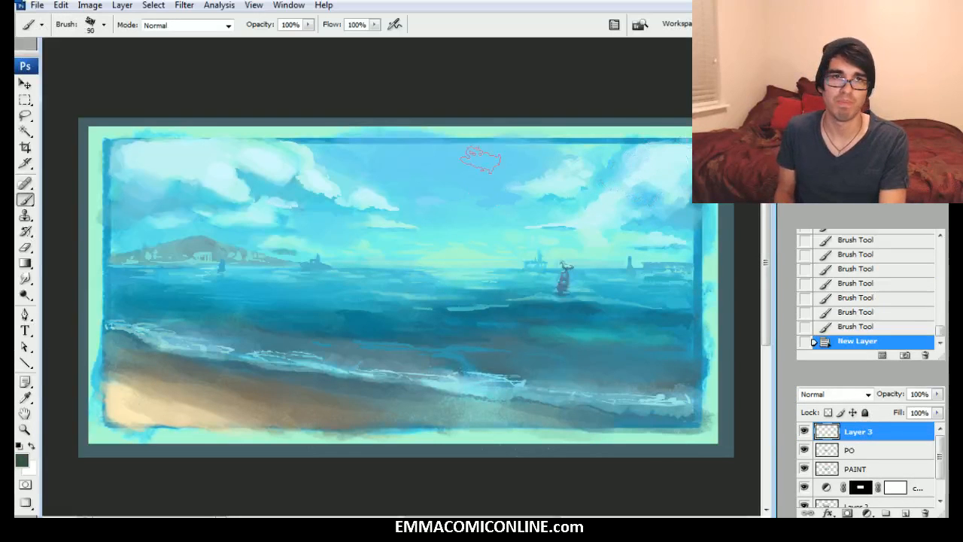
drag(691, 149, 670, 162)
mouse_move(686, 152)
mouse_down()
mouse_move(663, 171)
mouse_move(599, 186)
mouse_up()
mouse_move(625, 185)
mouse_down()
mouse_move(558, 183)
mouse_move(535, 198)
mouse_move(665, 155)
mouse_move(625, 208)
mouse_move(608, 184)
mouse_move(559, 191)
mouse_move(561, 181)
mouse_move(498, 208)
mouse_up()
Step: Taper the branch tip with a 20 px brush and paint a second thin branch lower down at 10 px
key(bracketleft)
key(bracketleft)
key(bracketleft)
key(bracketleft)
drag(588, 185, 489, 207)
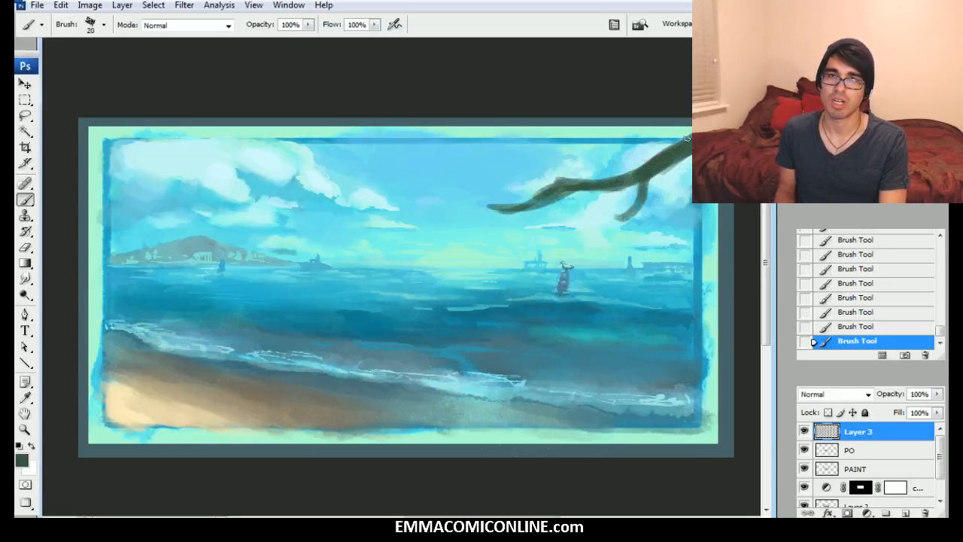
key(bracketleft)
mouse_move(720, 241)
mouse_down()
mouse_move(667, 254)
mouse_move(743, 224)
mouse_up()
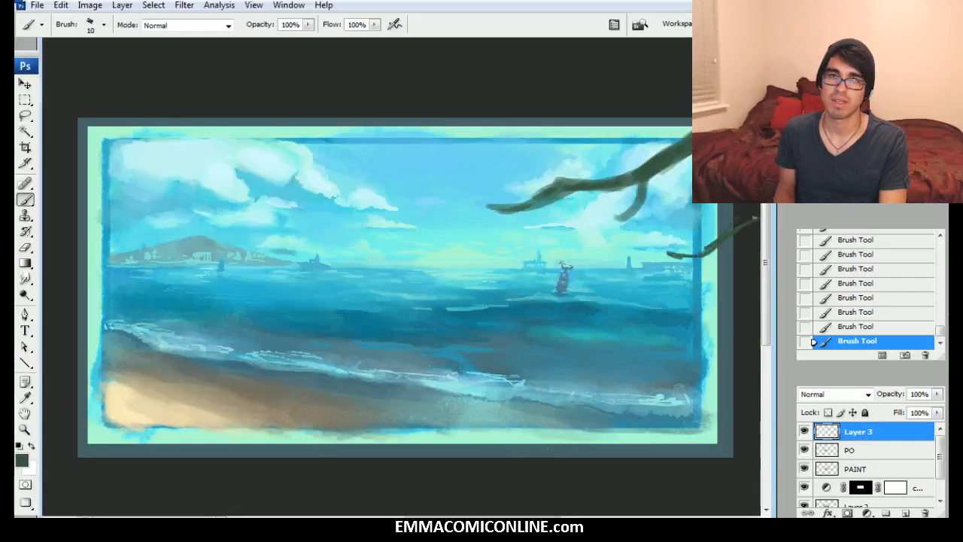
Step: Thicken the branch and dab loose dark green leaf clusters around its tip, starting with a 45 px brush
key(bracketright)
drag(581, 192, 562, 185)
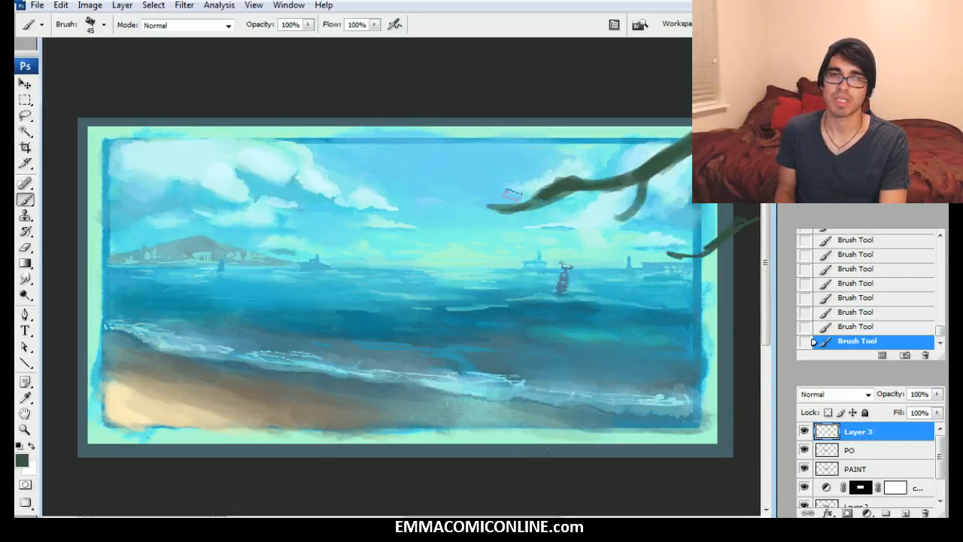
mouse_move(499, 181)
mouse_down()
mouse_move(522, 188)
mouse_move(505, 177)
mouse_move(507, 185)
mouse_move(475, 194)
mouse_move(468, 174)
mouse_move(486, 166)
mouse_up()
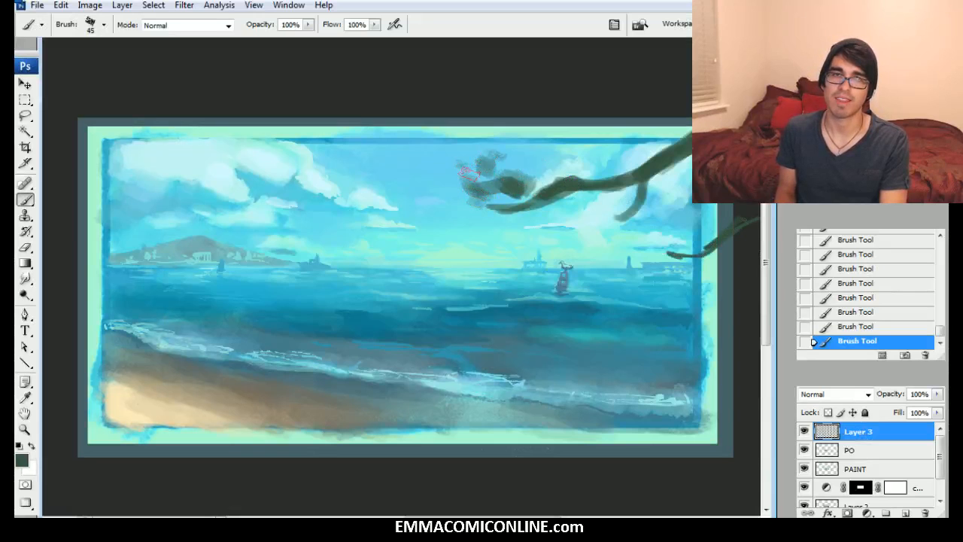
click(449, 192)
click(449, 213)
key(bracketright)
key(bracketright)
click(493, 236)
click(516, 224)
Step: Compare the scene with and without the tree layer by toggling its visibility
click(805, 430)
click(805, 431)
click(805, 430)
click(806, 430)
click(806, 429)
click(806, 429)
Step: Fill in the foliage mass around the branch tip with dark green, using a smaller and then a larger brush
key(bracketleft)
key(bracketleft)
mouse_move(513, 191)
mouse_down()
mouse_move(473, 190)
mouse_move(484, 166)
mouse_move(492, 218)
mouse_move(480, 215)
mouse_move(541, 215)
mouse_move(548, 199)
mouse_move(529, 204)
mouse_move(550, 184)
mouse_move(527, 178)
mouse_move(497, 220)
mouse_move(549, 175)
mouse_move(565, 184)
mouse_move(542, 189)
mouse_move(528, 216)
mouse_move(559, 213)
mouse_move(531, 173)
mouse_up()
click(484, 165)
click(544, 214)
key(bracketright)
key(bracketright)
key(bracketright)
key(bracketright)
key(bracketright)
mouse_move(561, 219)
mouse_down()
mouse_move(561, 162)
mouse_move(546, 217)
mouse_up()
Step: Paint a second dark green foliage clump hanging below the branch and add foliage to the lower branch
key(bracketleft)
key(bracketleft)
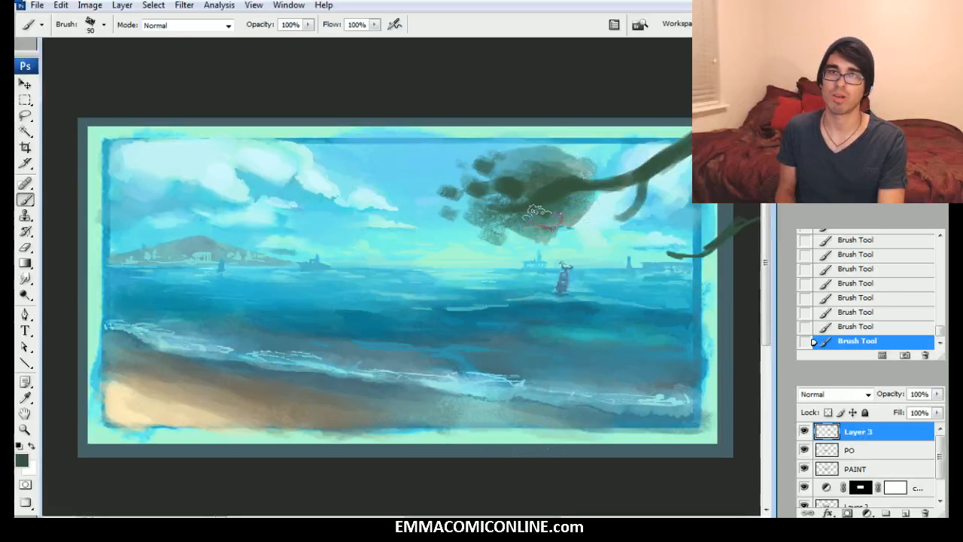
key(bracketright)
key(bracketright)
mouse_move(622, 195)
mouse_down()
mouse_move(617, 233)
mouse_move(637, 222)
mouse_move(647, 234)
mouse_move(629, 218)
mouse_move(608, 229)
mouse_up()
key(bracketleft)
key(bracketleft)
key(bracketleft)
drag(677, 260, 692, 258)
mouse_move(659, 201)
mouse_down()
mouse_move(652, 149)
mouse_move(612, 232)
mouse_move(642, 213)
mouse_move(593, 208)
mouse_move(620, 223)
mouse_move(611, 224)
mouse_move(619, 203)
mouse_move(617, 233)
mouse_move(637, 230)
mouse_move(654, 205)
mouse_move(626, 242)
mouse_up()
Step: Make the main foliage mass denser with dark green strokes at 30 and 35 px
key(bracketleft)
key(bracketleft)
key(bracketleft)
key(bracketleft)
key(bracketleft)
drag(523, 210, 536, 221)
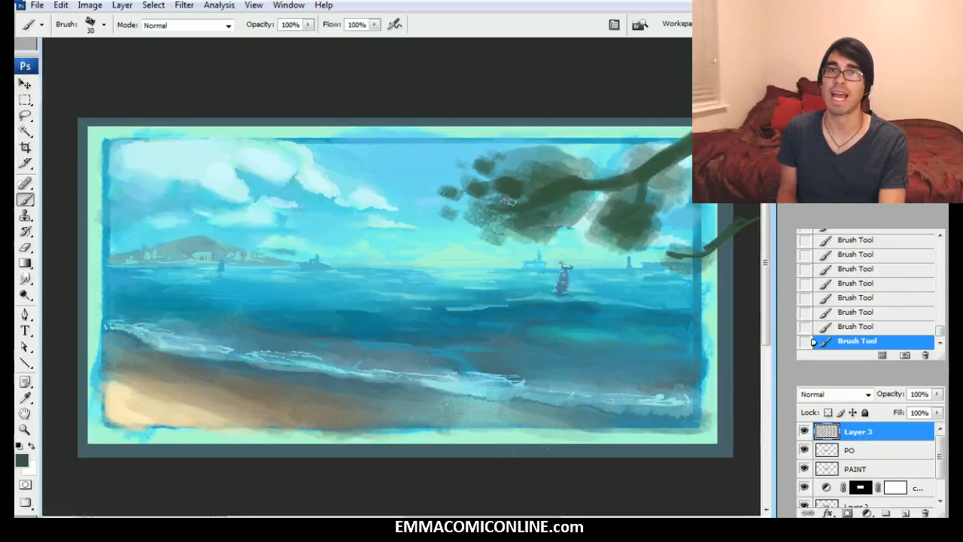
drag(550, 168, 502, 171)
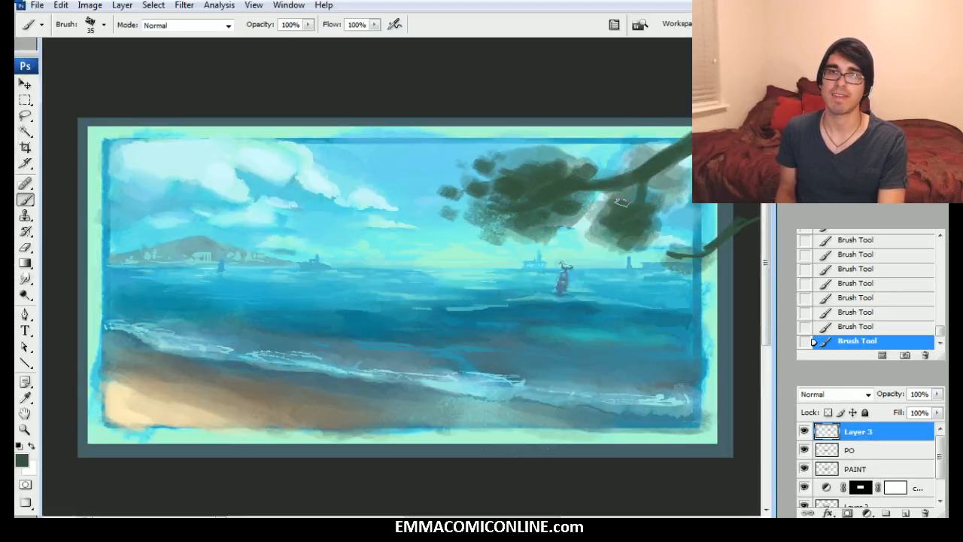
Step: Darken the foreground green to near black and shade the main branch and its offshoot at 35 and 30 px
click(21, 459)
drag(733, 436, 707, 443)
key(Return)
drag(540, 198, 687, 143)
key(bracketleft)
drag(651, 176, 624, 208)
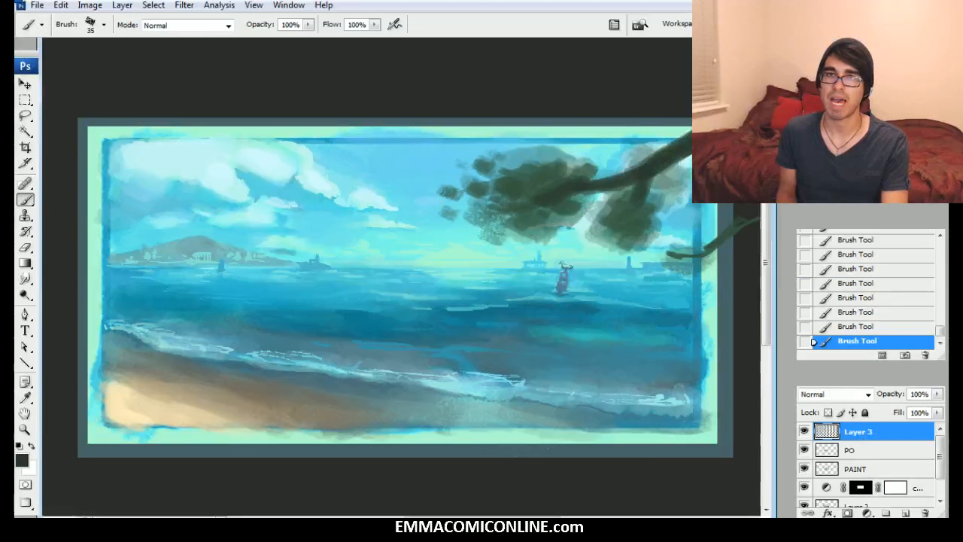
key(bracketleft)
drag(550, 199, 519, 211)
Step: Mix a light leaf green with hue 109°, saturation 50% and brightness 71% for the brush
alt+click(521, 198)
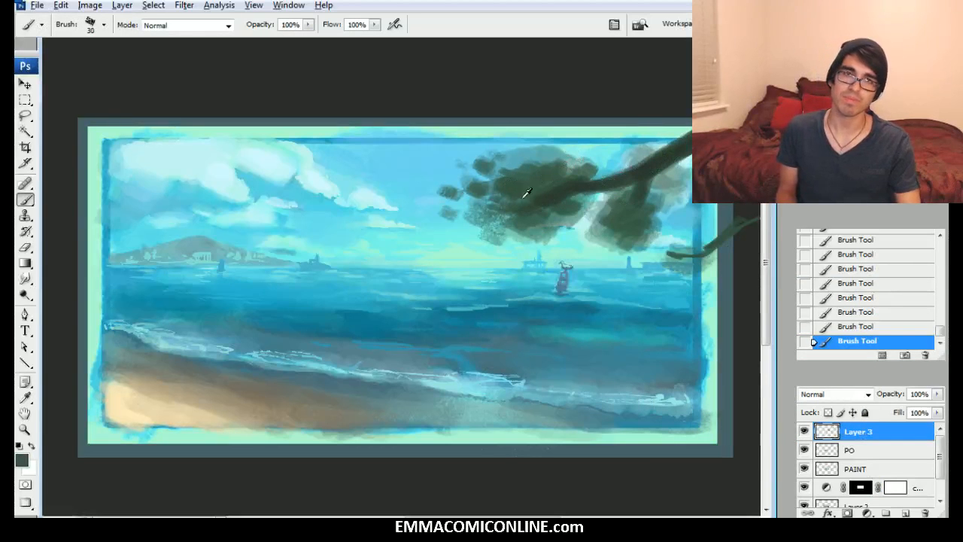
click(28, 466)
drag(765, 385, 775, 326)
click(884, 415)
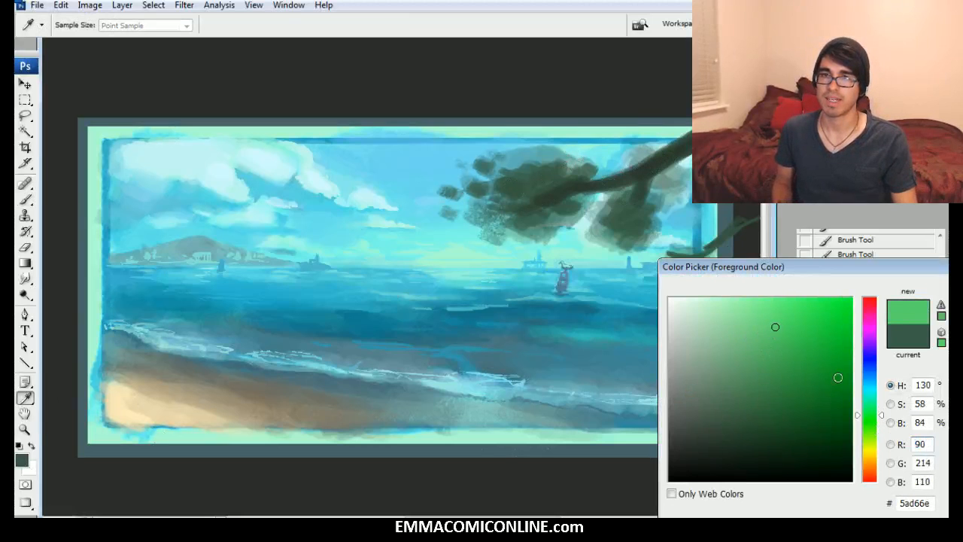
drag(881, 413, 881, 426)
click(775, 346)
drag(775, 346, 760, 349)
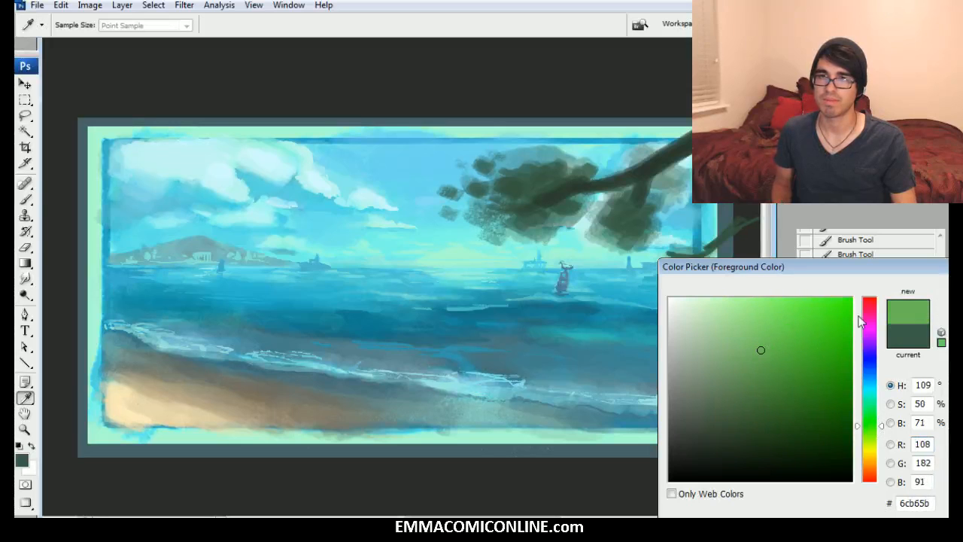
key(Return)
key(b)
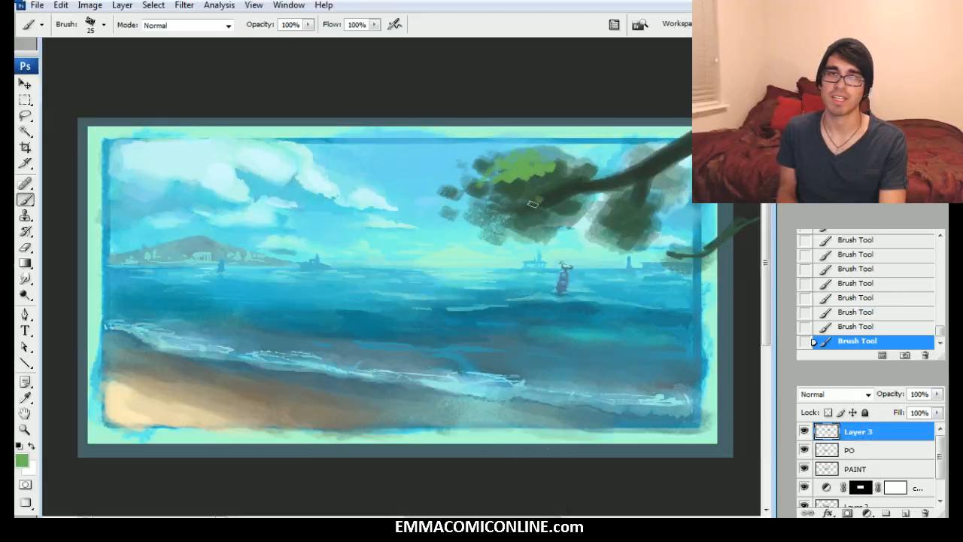
Step: Dab light green leaf highlights over both foliage clumps with a brush of about 25 to 30 px
drag(539, 204, 558, 195)
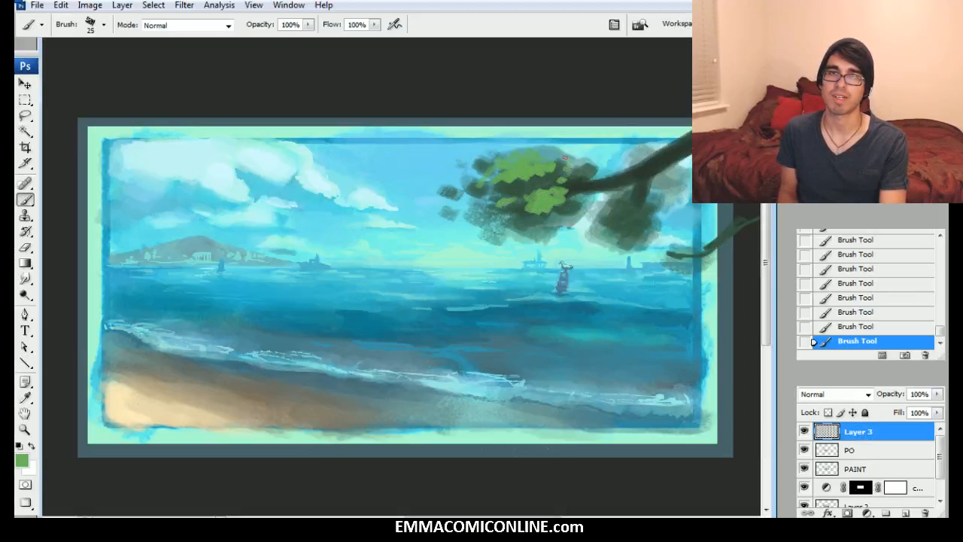
key(bracketleft)
drag(550, 181, 529, 190)
key(bracketright)
key(bracketright)
key(bracketright)
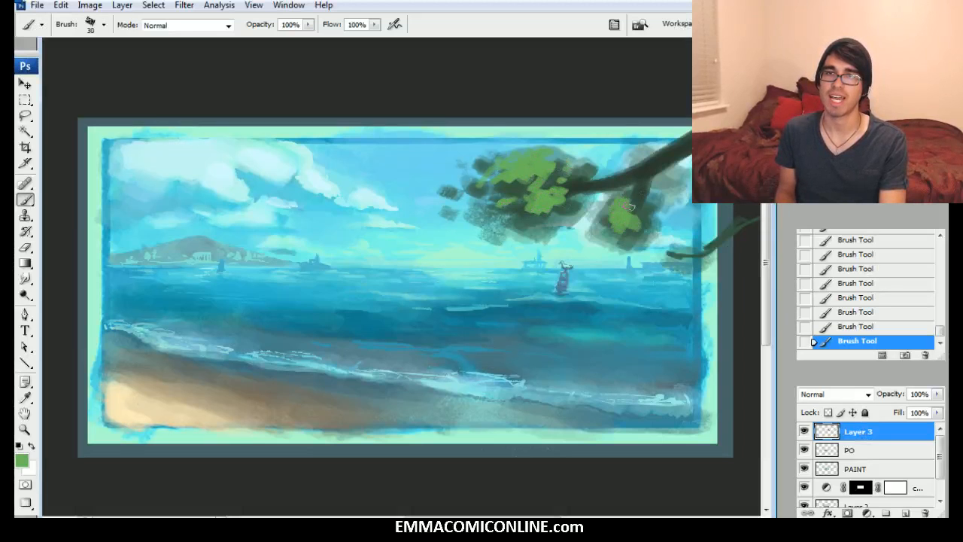
Step: Sample the dark foliage green and break up the light patches in both clumps at 25 px
alt+click(645, 198)
mouse_move(638, 206)
mouse_down()
mouse_move(620, 231)
mouse_move(645, 226)
mouse_up()
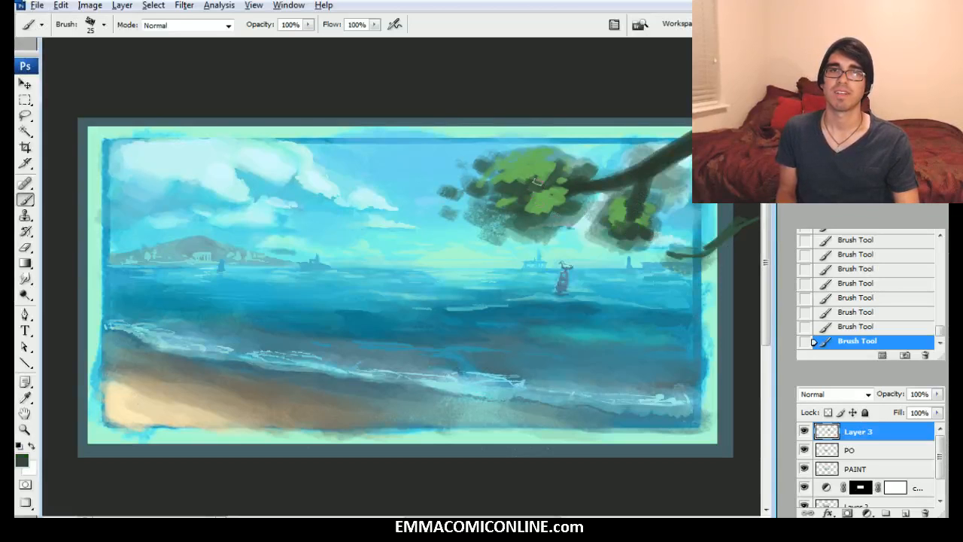
drag(509, 195, 475, 198)
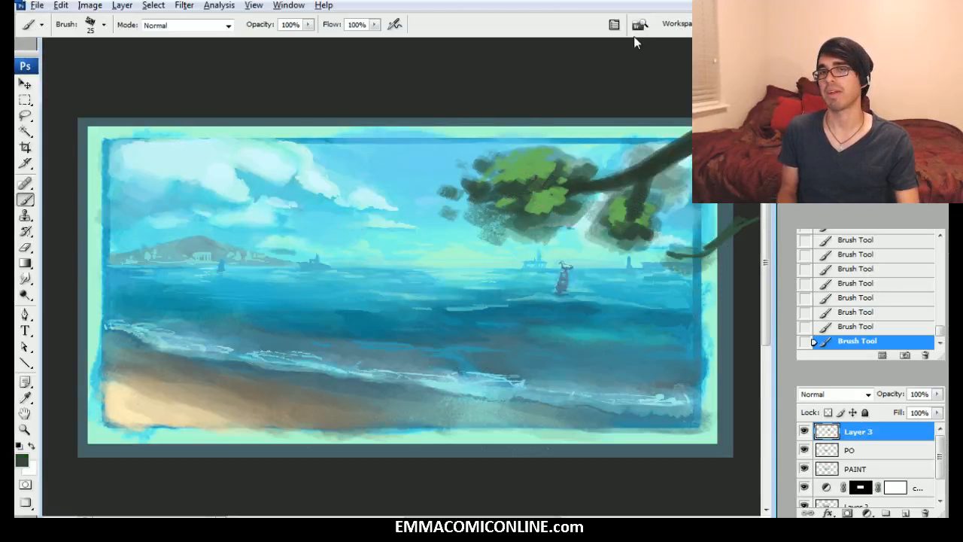
Step: Sample a pale aqua from the sky and switch to the Aufgenommener Pinsel 4 5 brush preset
alt+click(606, 255)
right_click(658, 313)
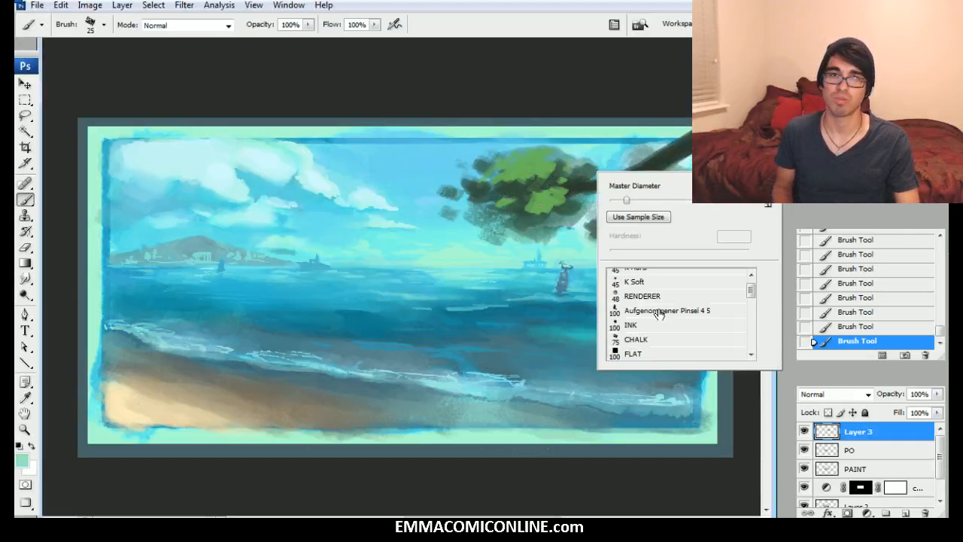
click(647, 339)
click(647, 310)
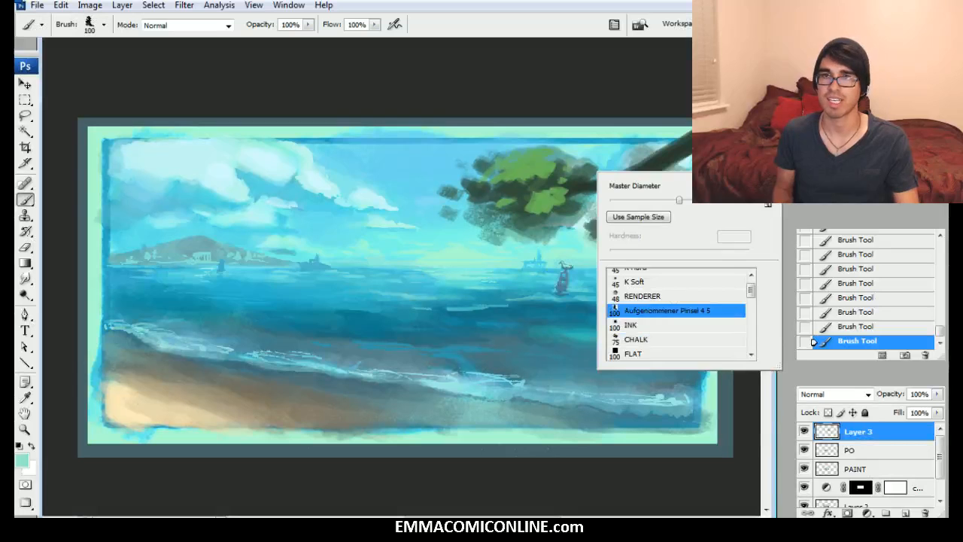
key(Return)
Step: Reduce the brush to 40 px and cut into the underside and left edge of the foliage with sampled sky tones
click(927, 203)
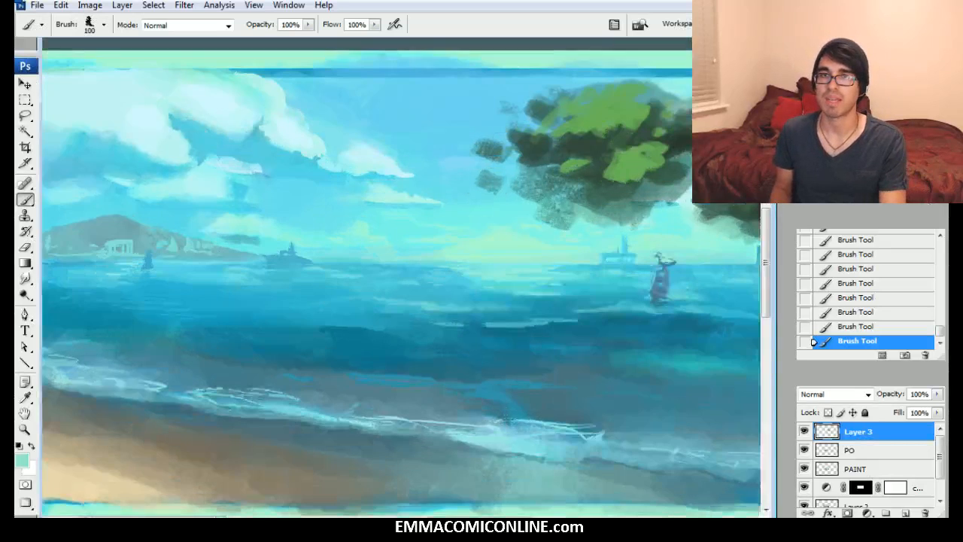
click(876, 139)
alt+click(580, 240)
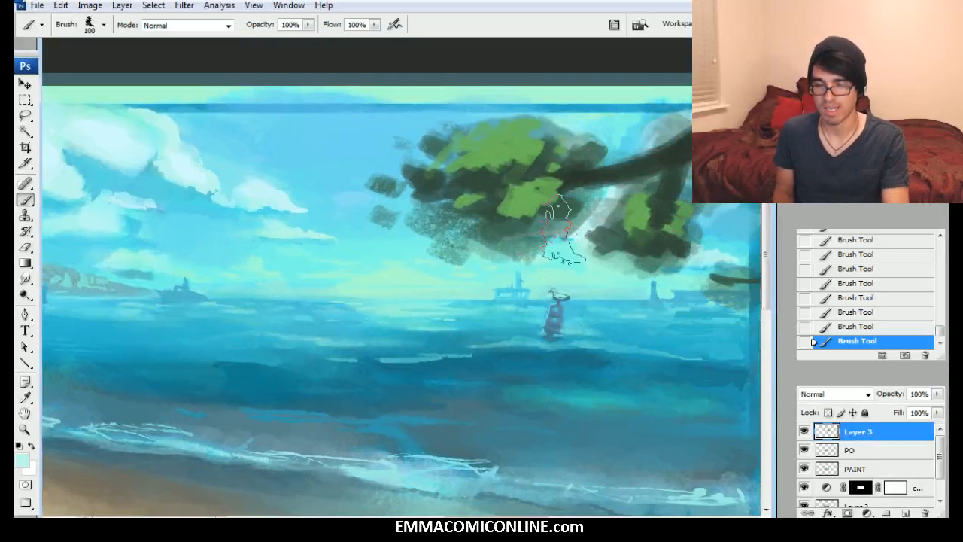
key(bracketleft)
key(bracketleft)
key(bracketleft)
key(bracketleft)
key(bracketleft)
key(bracketleft)
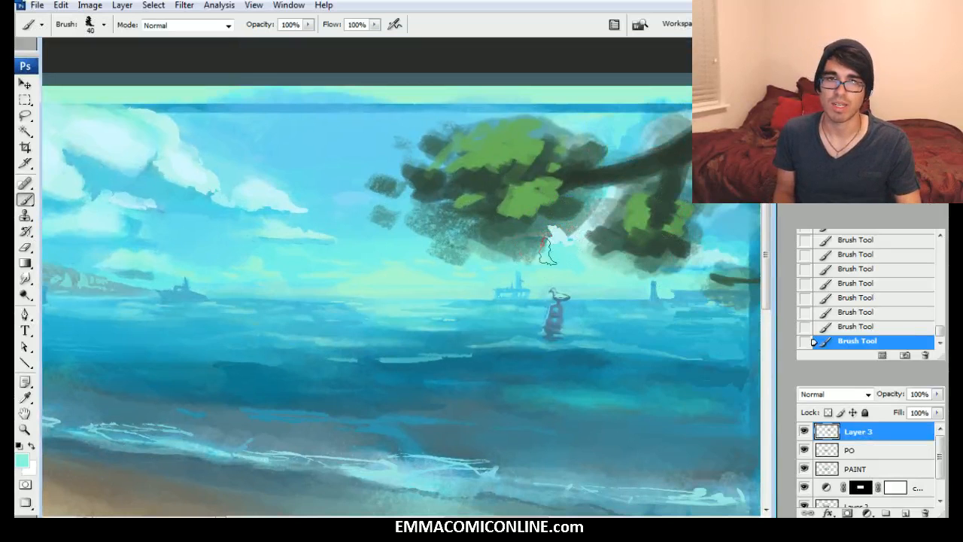
mouse_move(458, 242)
mouse_down()
mouse_move(486, 224)
mouse_move(465, 264)
mouse_move(464, 245)
mouse_move(423, 250)
mouse_move(463, 217)
mouse_move(419, 239)
mouse_move(434, 216)
mouse_move(446, 217)
mouse_move(423, 212)
mouse_move(422, 235)
mouse_move(425, 199)
mouse_move(405, 207)
mouse_move(427, 212)
mouse_up()
Step: Reshape the foliage's lower left edge into leafy forms, alternating sampled light green, dark green and sky colours
alt+click(514, 213)
alt+click(479, 234)
alt+click(424, 254)
alt+click(436, 218)
alt+click(423, 234)
alt+click(407, 210)
alt+click(421, 184)
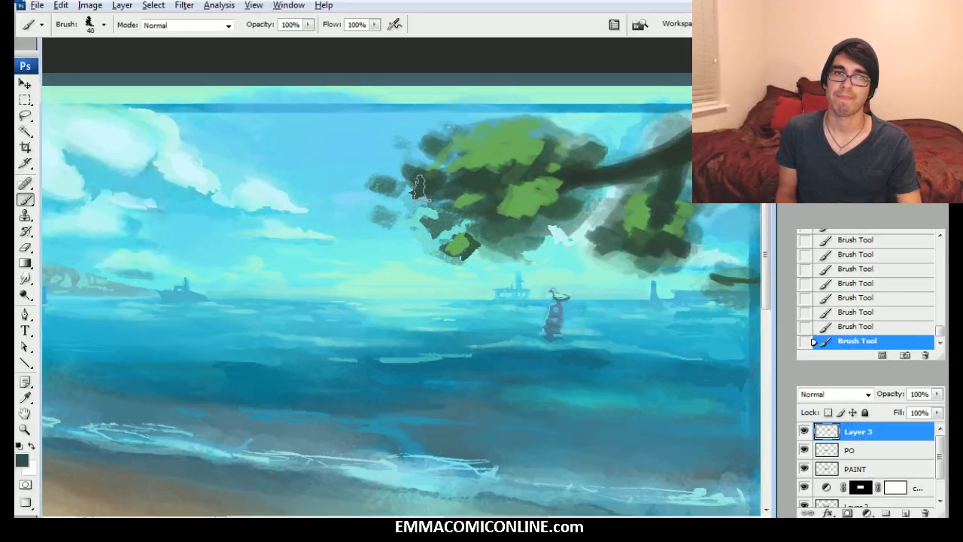
Step: Define the outer left leaf cluster with sampled greens and add pointed dark leaves above it
alt+click(385, 186)
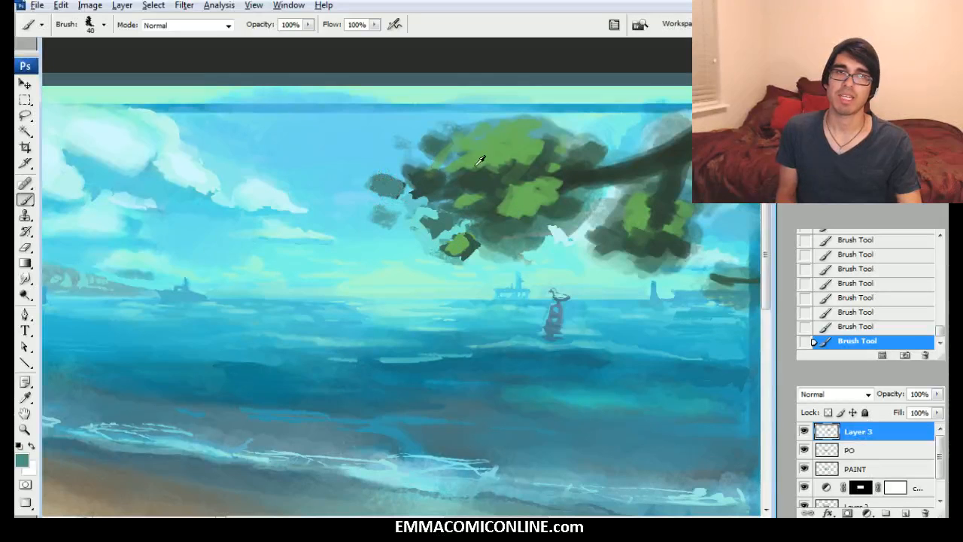
click(388, 186)
alt+click(426, 188)
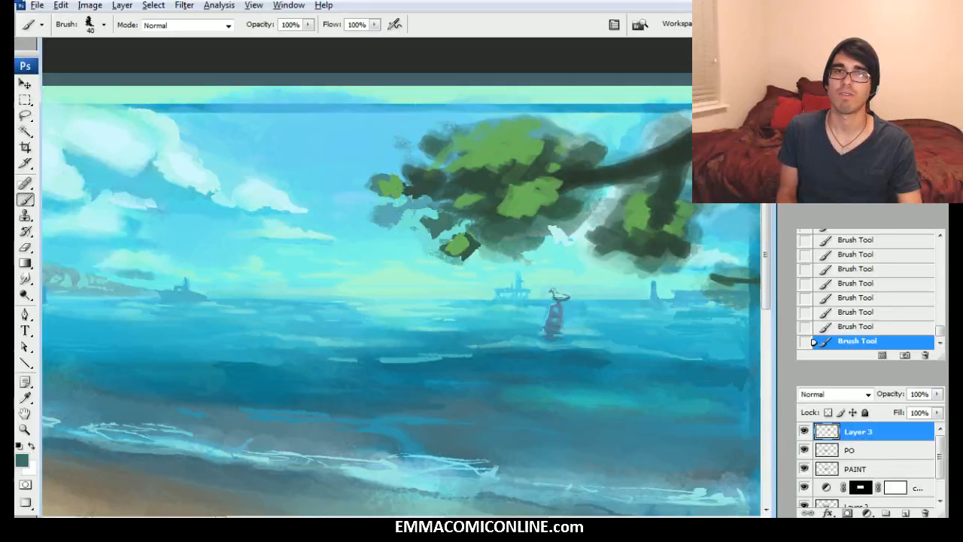
drag(414, 160, 430, 137)
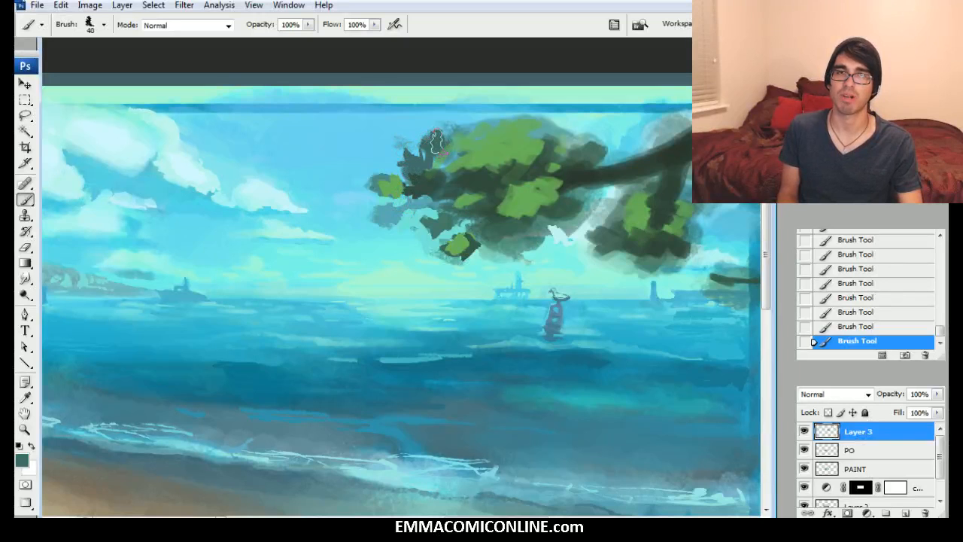
Step: Paint light green leaf shapes across the top and upper left of the main foliage with a sampled green
alt+click(476, 148)
mouse_move(431, 146)
mouse_down()
mouse_move(436, 167)
mouse_move(473, 172)
mouse_move(481, 188)
mouse_move(493, 177)
mouse_up()
alt+click(470, 120)
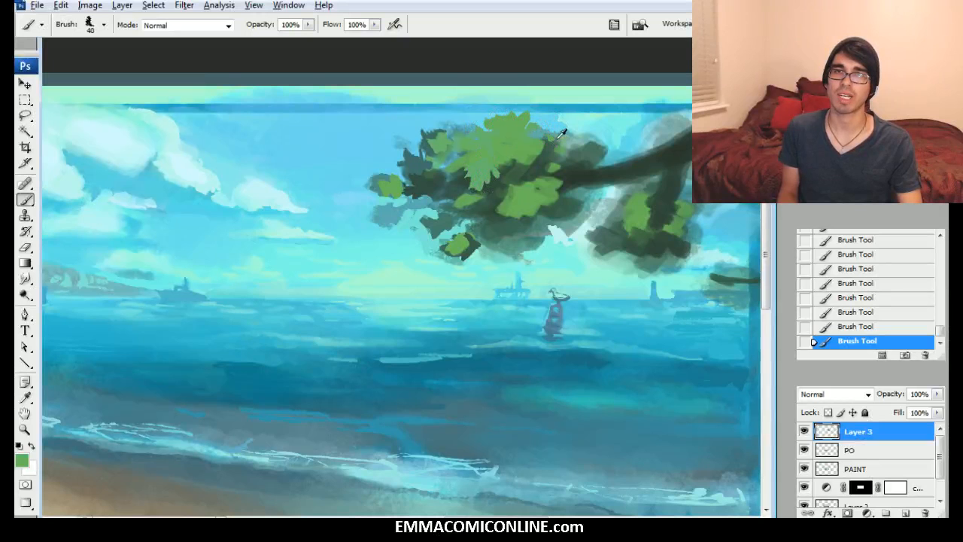
Step: Refine the leaves in both clumps with sampled dark and light greens and paint pale sky into the gap between them
alt+click(511, 141)
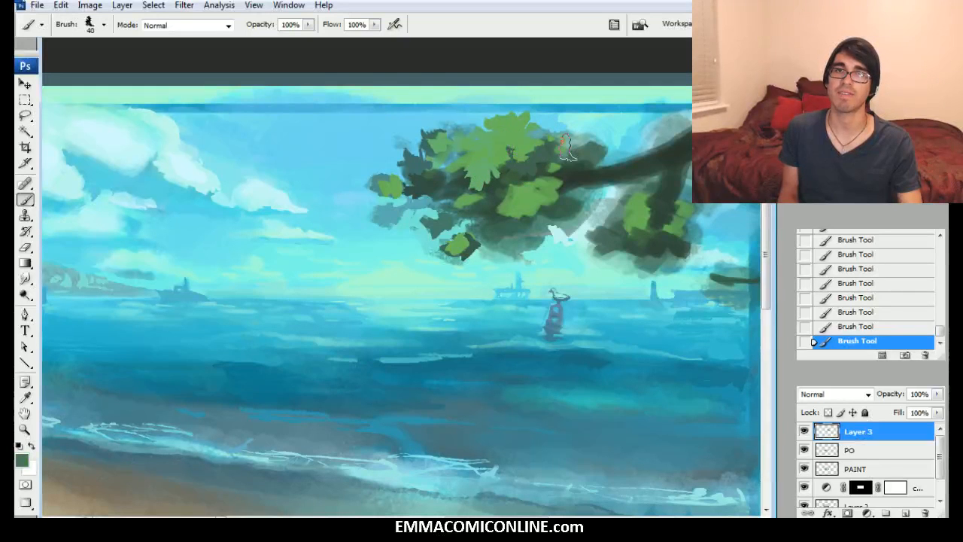
alt+click(496, 147)
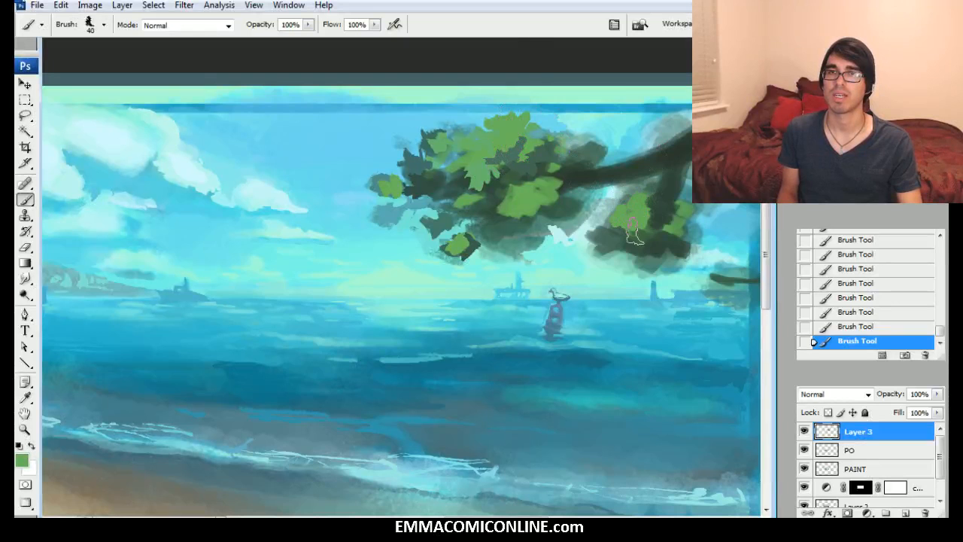
alt+click(657, 242)
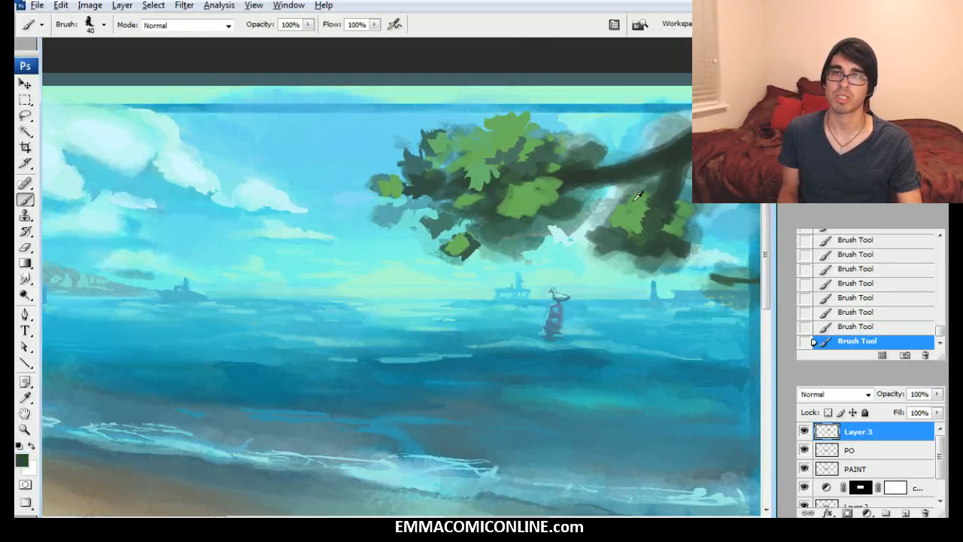
mouse_move(614, 194)
mouse_down()
mouse_move(633, 188)
mouse_move(585, 214)
mouse_move(592, 201)
mouse_up()
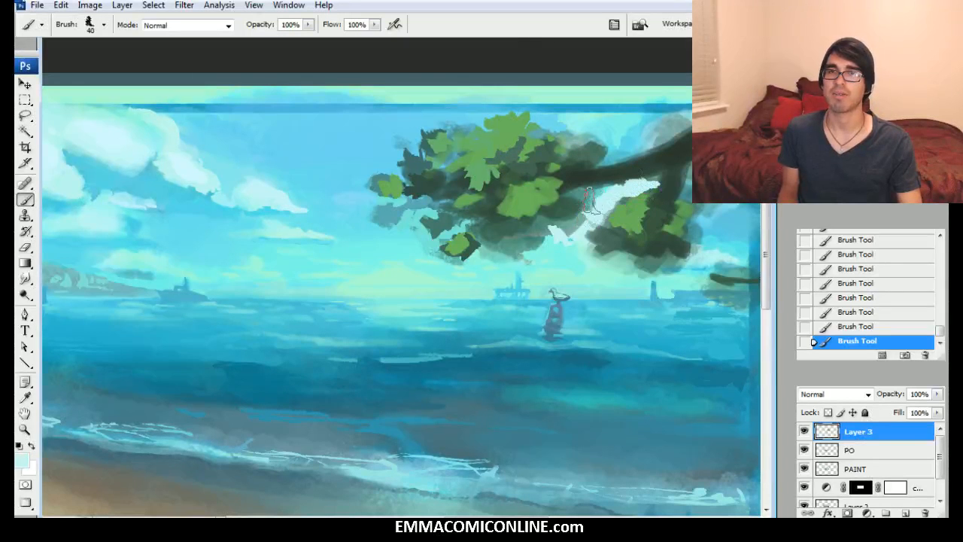
Step: Refine the gap between the two foliage clumps with sampled sky blues and dark green, adding a small leaf beneath the branch
alt+click(620, 140)
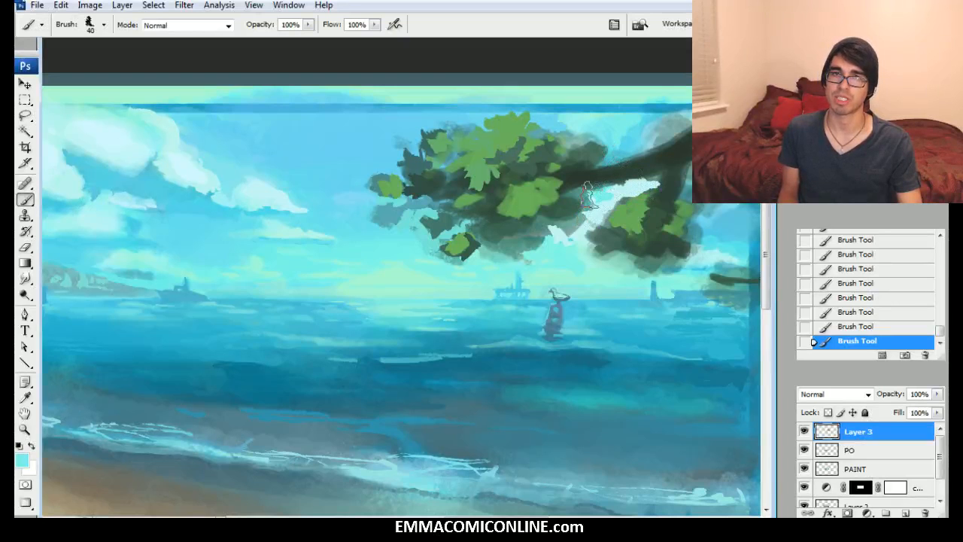
mouse_move(587, 197)
mouse_down()
mouse_move(560, 235)
mouse_move(594, 202)
mouse_up()
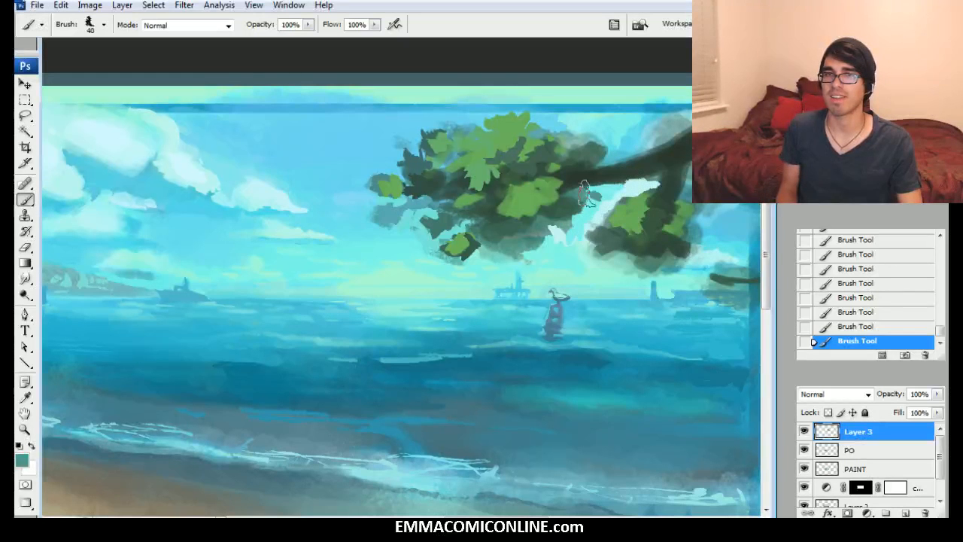
alt+click(599, 186)
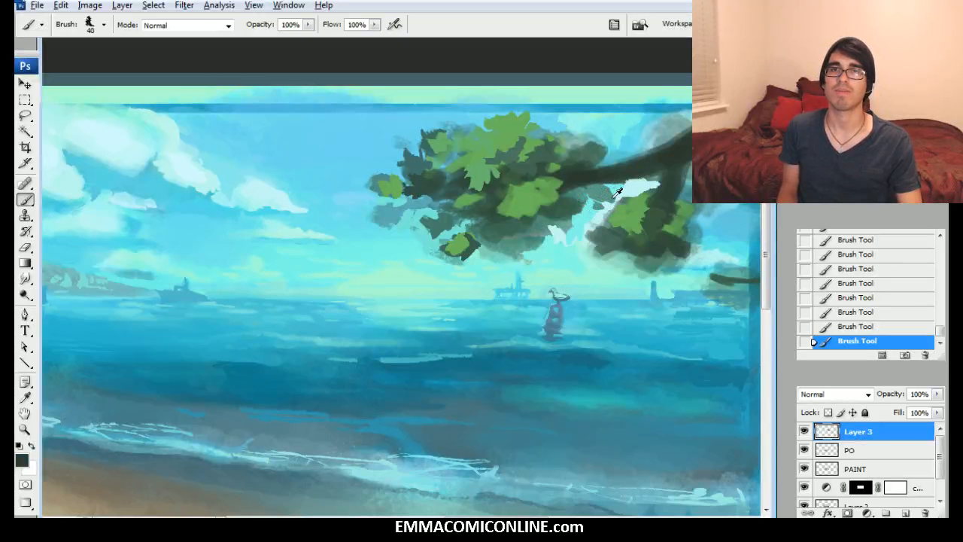
alt+click(611, 186)
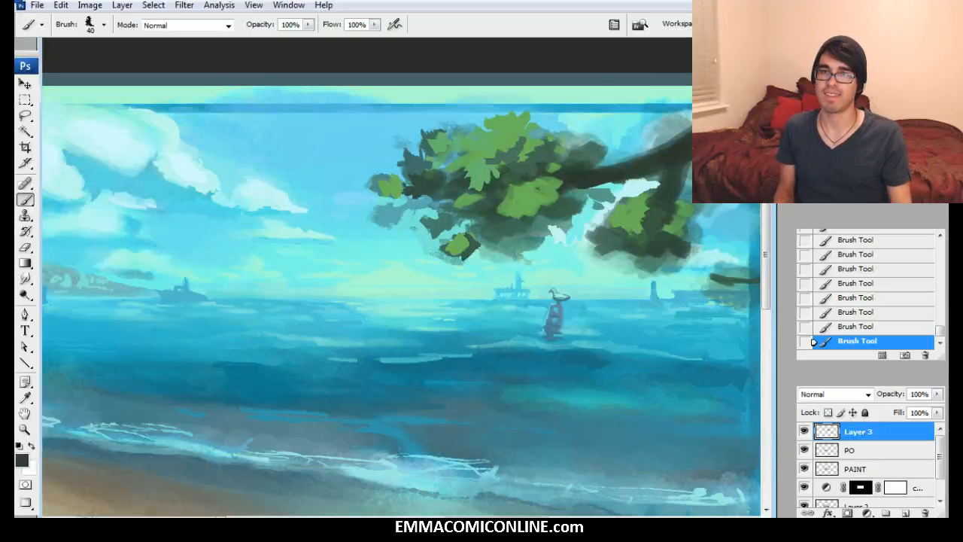
alt+click(727, 231)
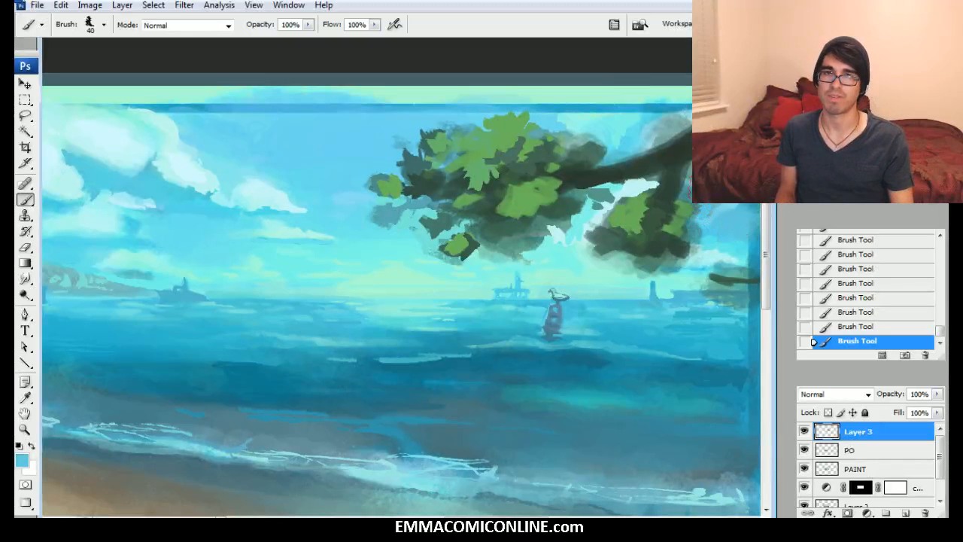
alt+click(655, 187)
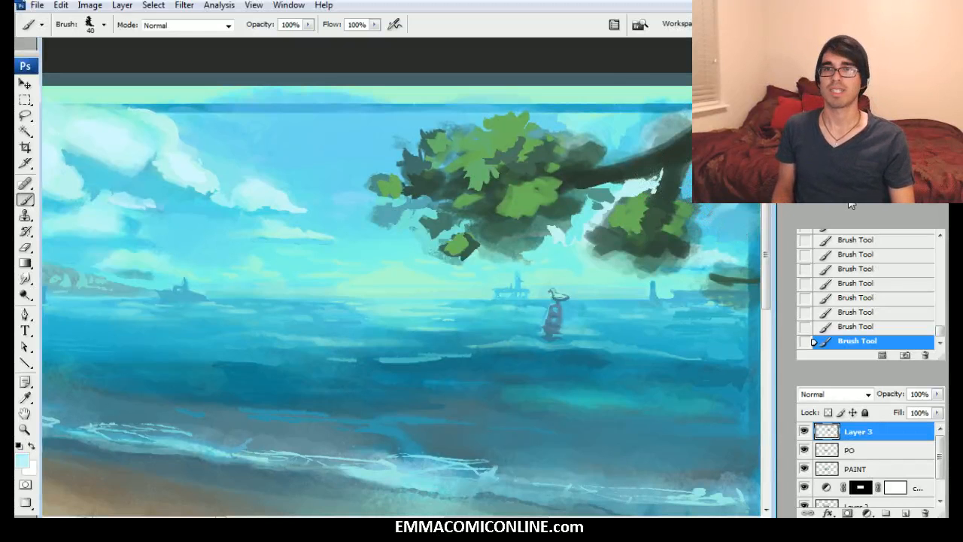
Step: Hide the tree branch layer, Layer 3, leaving the seascape without the foliage
key(ctrl+minus)
key(ctrl+minus)
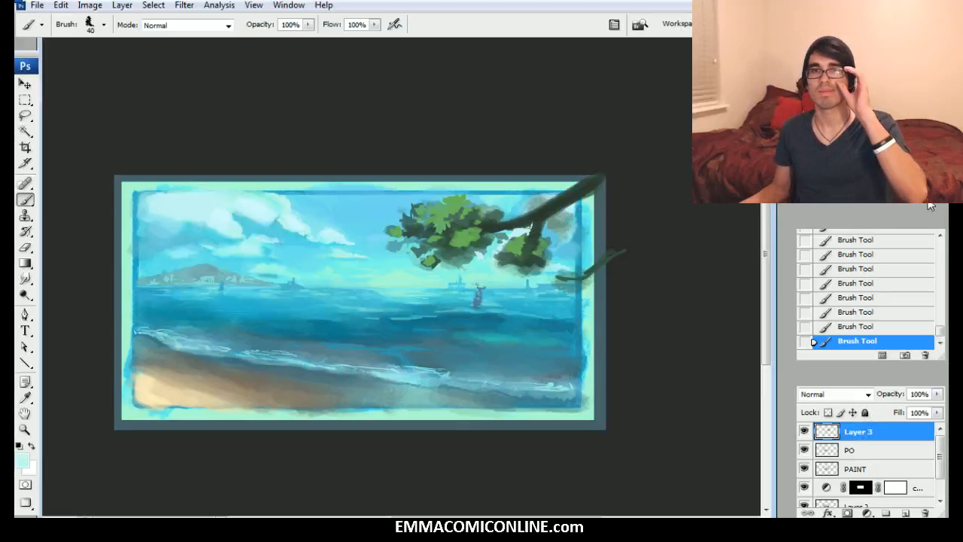
key(ctrl+plus)
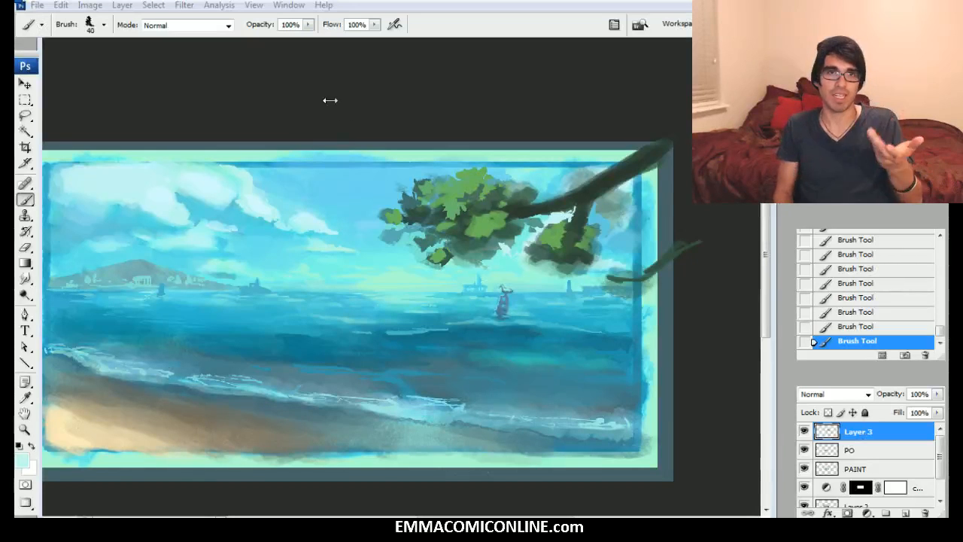
scroll(401, 311, left, 3)
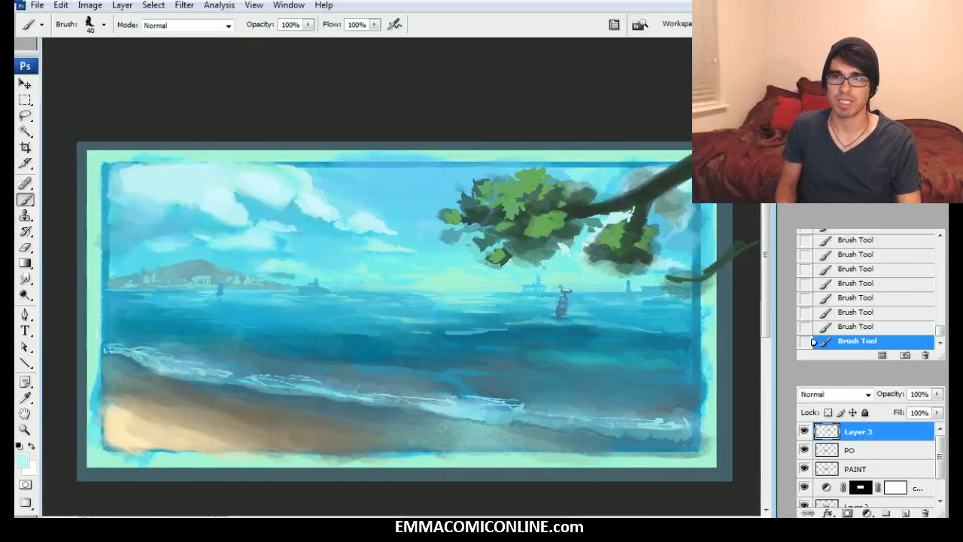
click(804, 431)
Step: Group the layers from PO down to Layer 2, leaving out the Background layer
click(847, 449)
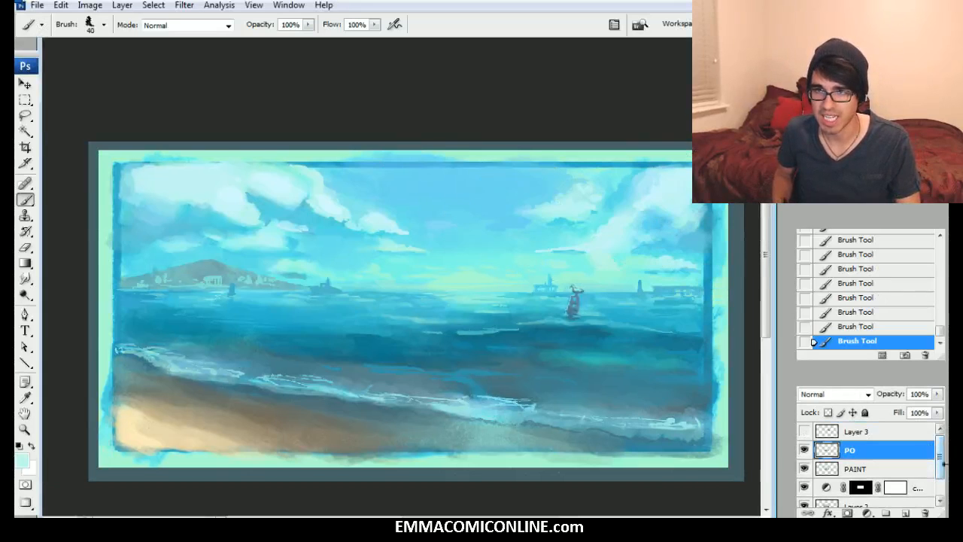
scroll(945, 474, down, 2)
shift+click(894, 495)
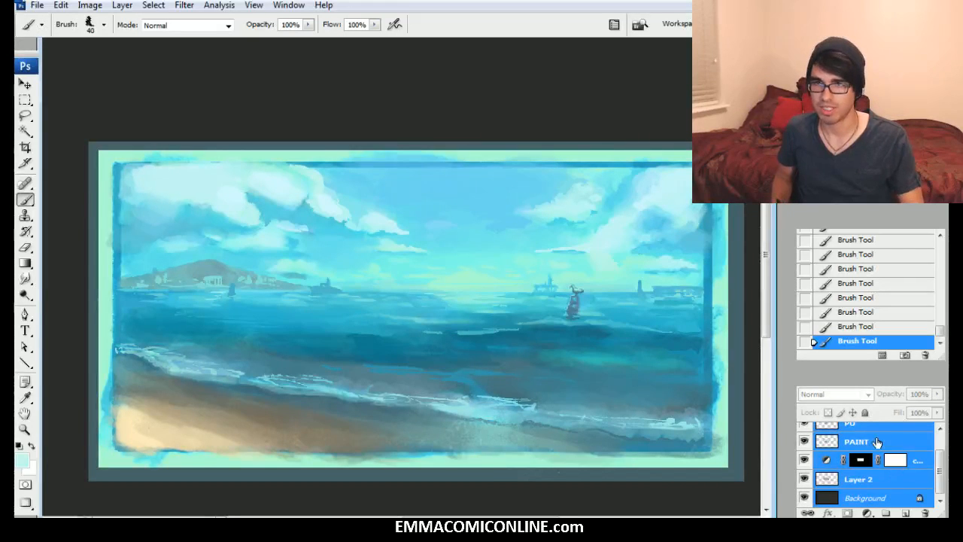
click(880, 483)
mouse_move(940, 469)
mouse_down()
mouse_move(941, 456)
mouse_move(942, 481)
mouse_move(939, 451)
mouse_up()
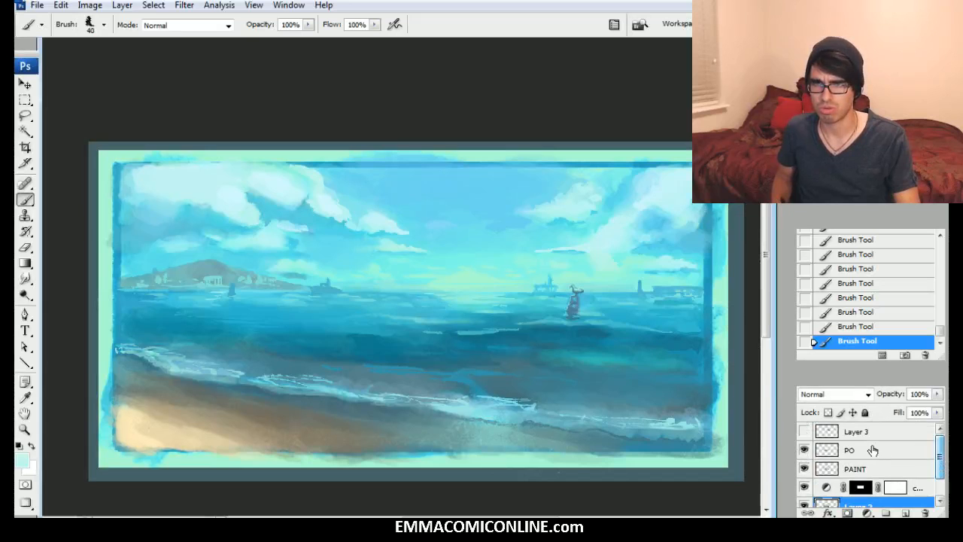
shift+click(873, 450)
key(ctrl+g)
Step: Duplicate Group 1 and merge the copy into a single layer
right_click(874, 456)
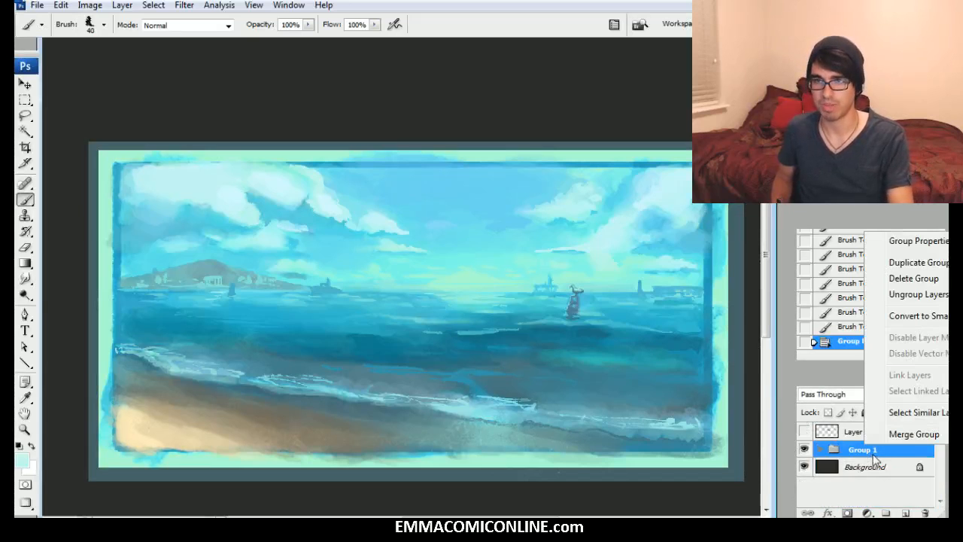
click(902, 263)
key(Return)
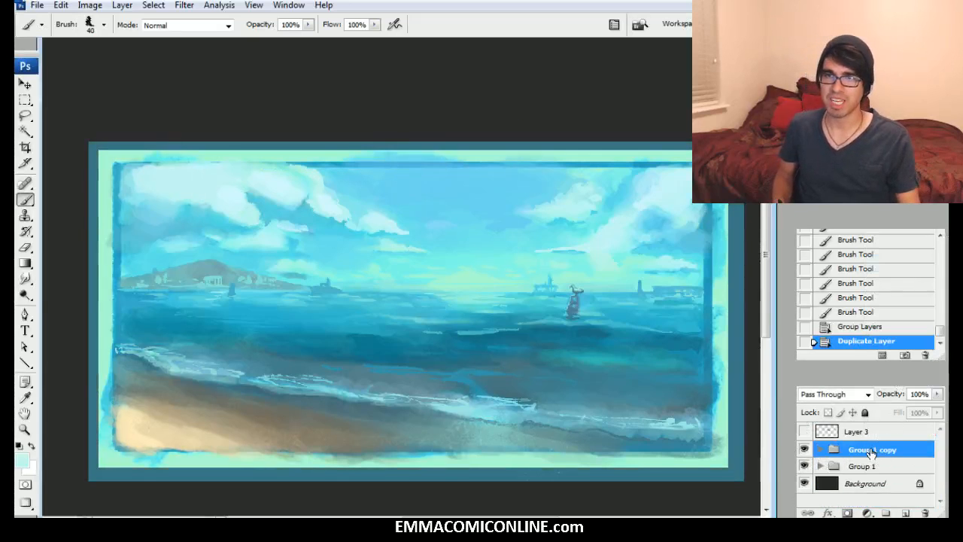
right_click(871, 455)
click(912, 456)
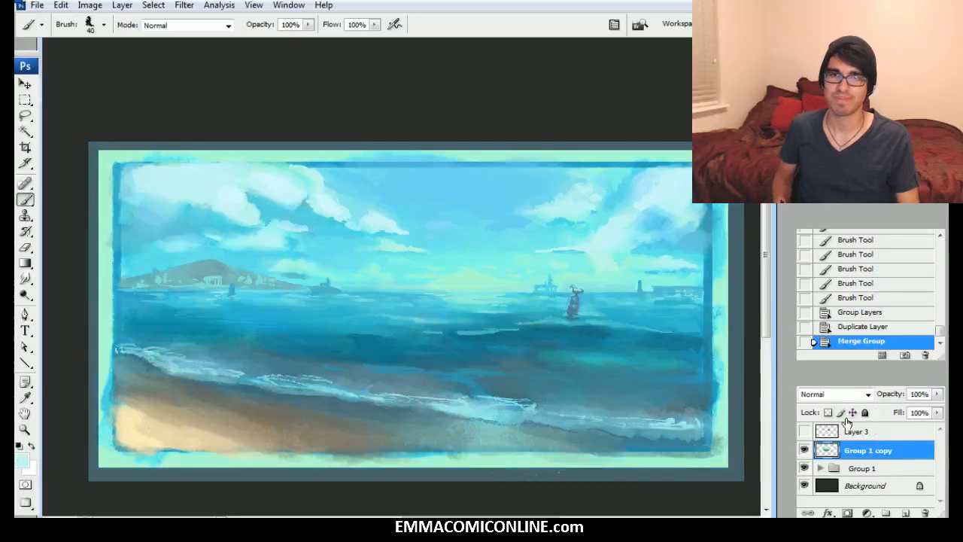
Step: Shift the merged copy's hue with Hue/Saturation to turn the blue seascape into orange and pink sunset tones
key(ctrl+u)
mouse_move(867, 158)
mouse_down()
mouse_move(898, 158)
mouse_move(805, 158)
mouse_up()
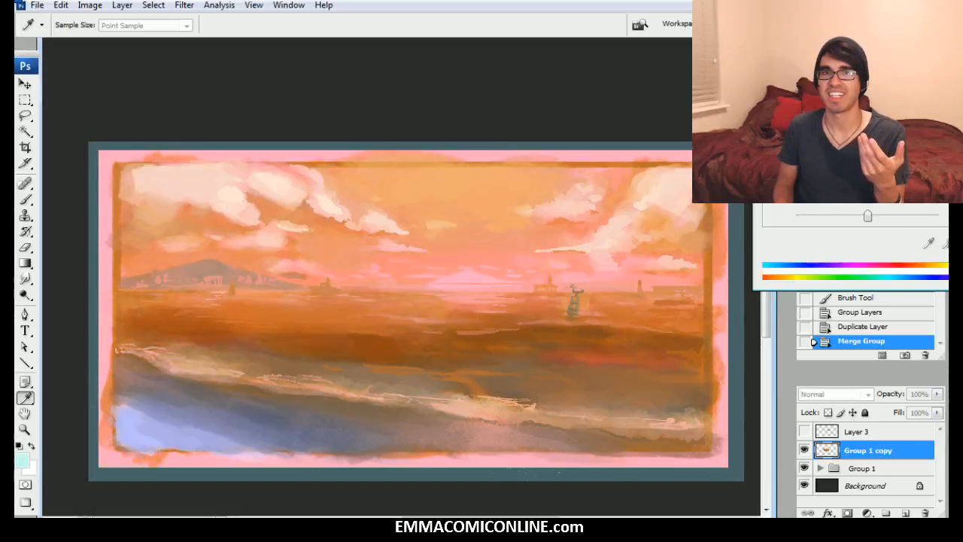
key(Return)
Step: Choose the CHALK brush preset at 75 px for painting
key(b)
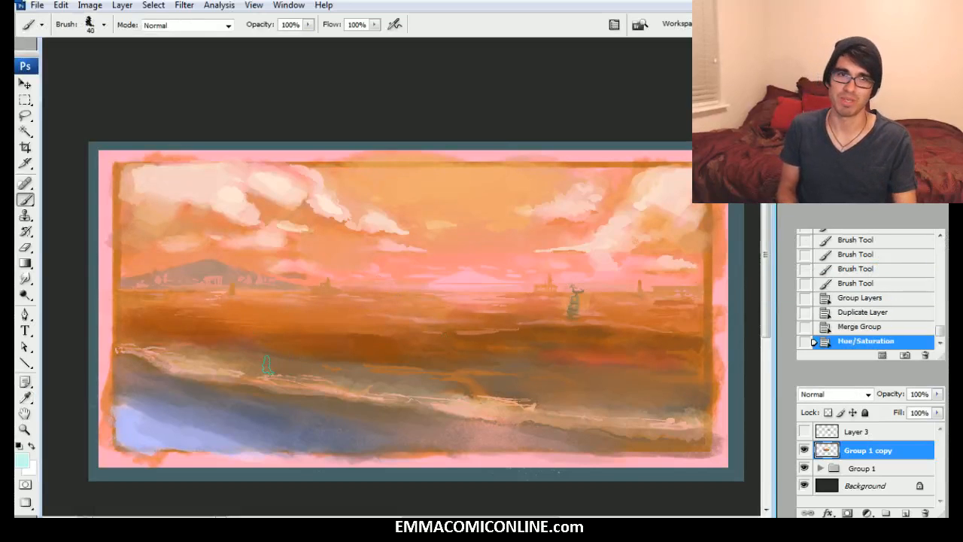
right_click(372, 253)
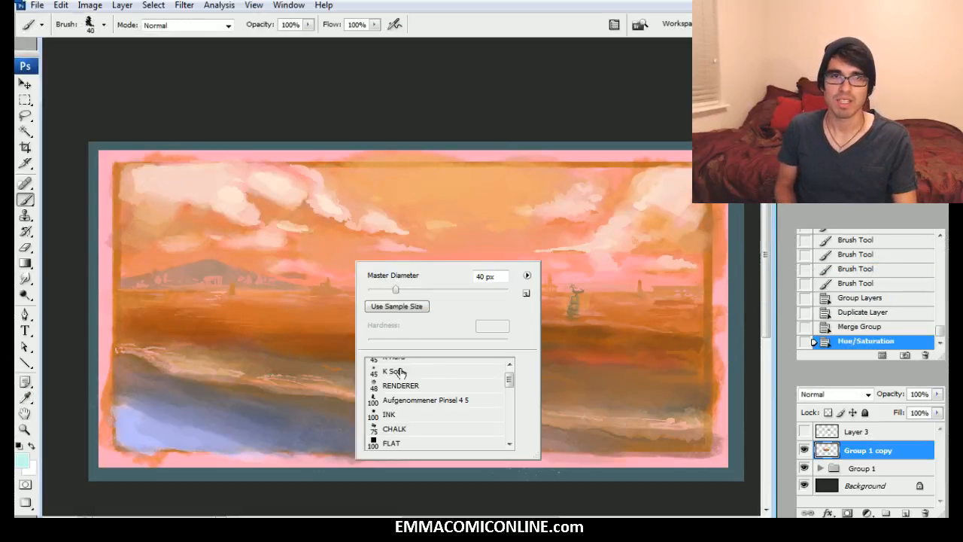
click(388, 413)
click(394, 428)
key(Return)
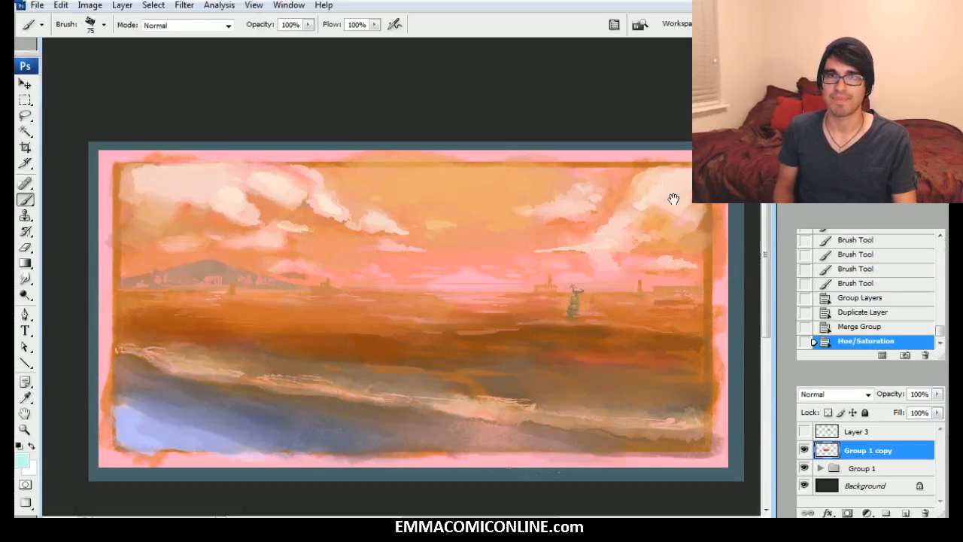
Step: Set the foreground colour to pale yellow-orange #fde0ad for the sun
click(22, 462)
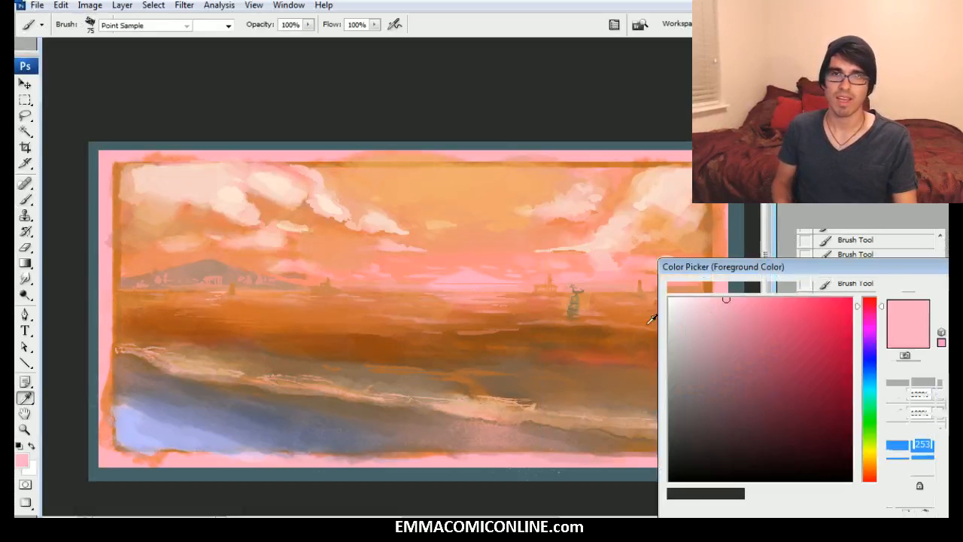
click(881, 458)
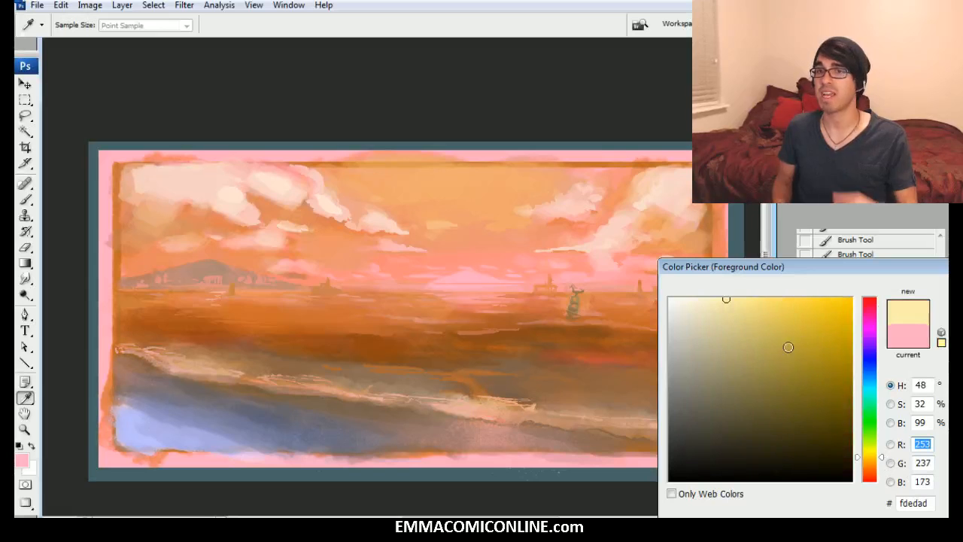
click(881, 462)
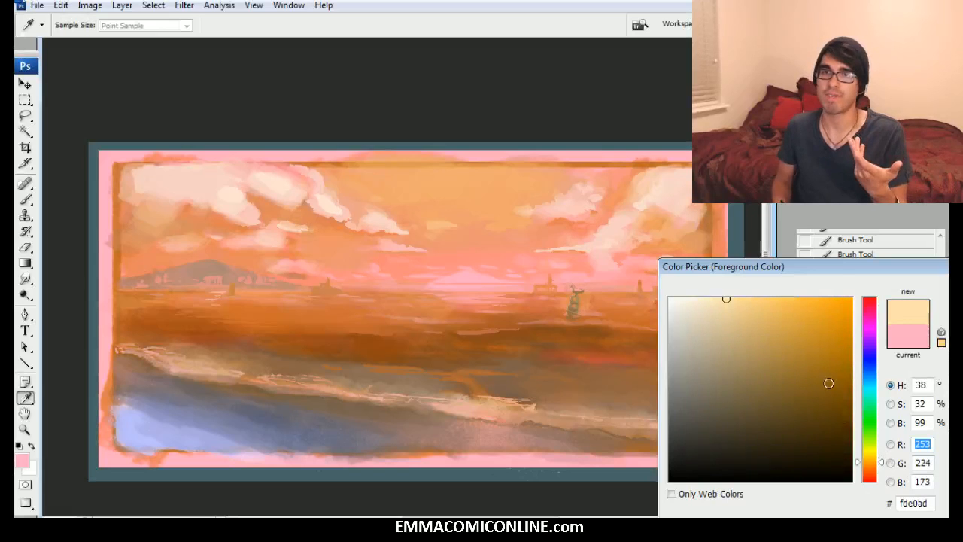
key(Return)
key(b)
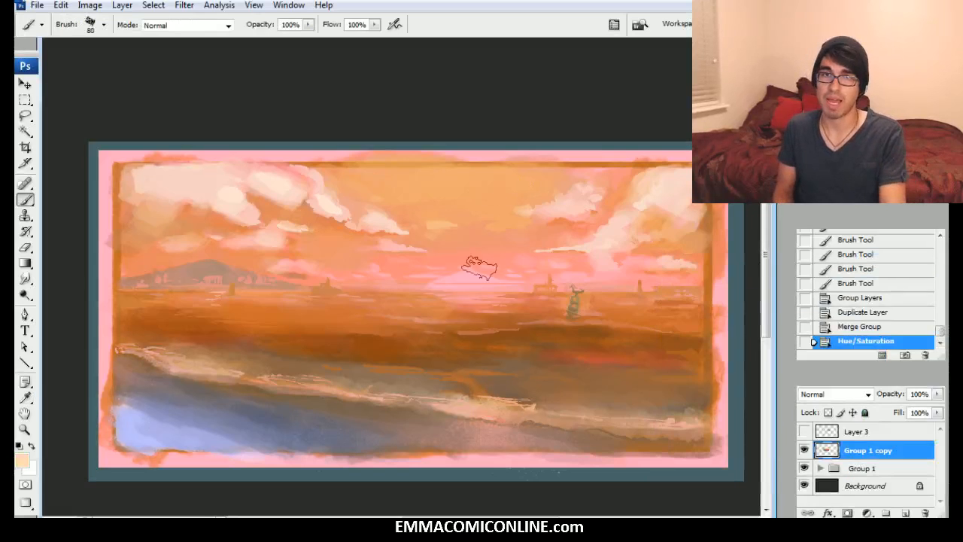
Step: Paint a pale glowing sun at the centre of the horizon and spread its glow sideways with the brush enlarged to 100 px
drag(451, 279, 482, 278)
mouse_move(444, 280)
mouse_down()
mouse_move(493, 272)
mouse_move(482, 277)
mouse_up()
drag(451, 280, 500, 272)
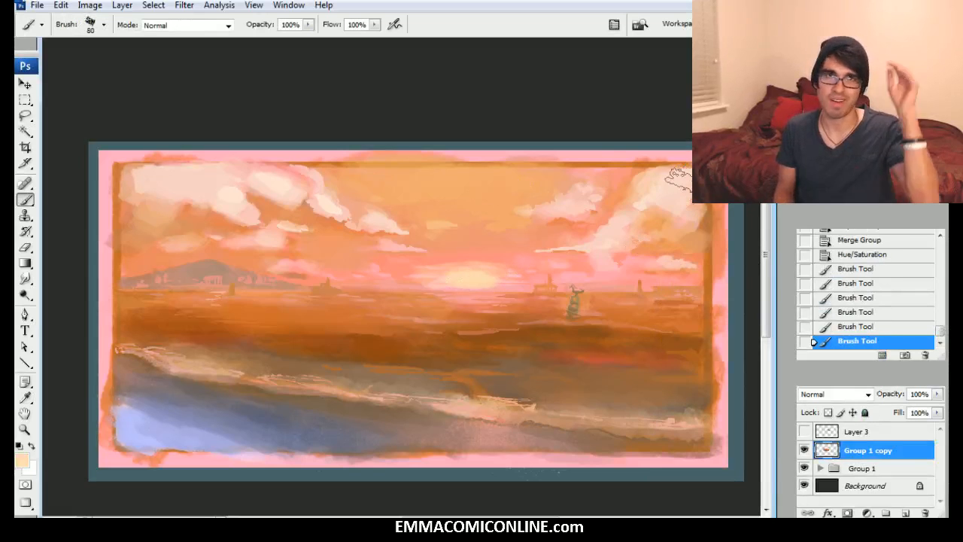
key(bracketright)
key(bracketright)
alt+click(493, 279)
drag(506, 277, 538, 279)
drag(527, 279, 541, 279)
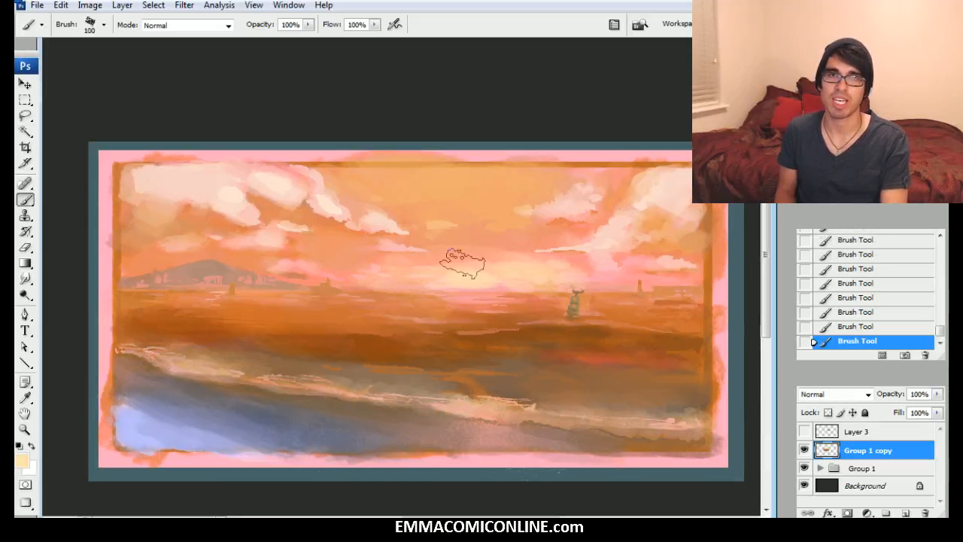
Step: Sample the orange sky and change the foreground colour to a deep red, #c33829
alt+click(501, 225)
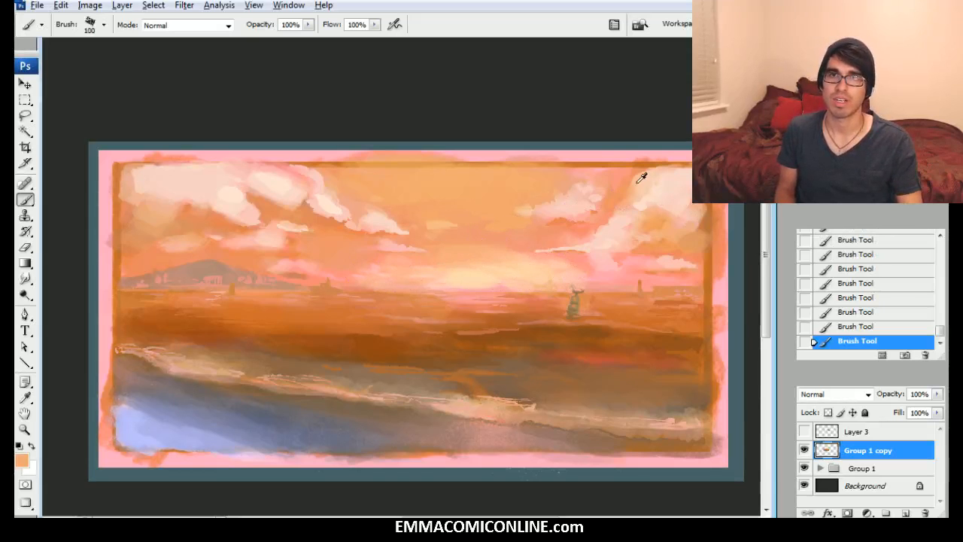
click(21, 459)
click(877, 479)
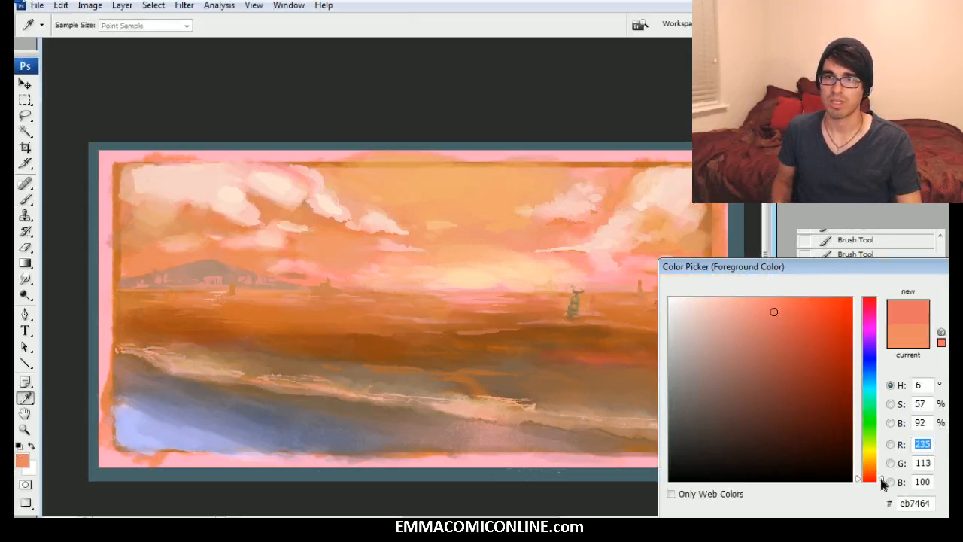
click(804, 347)
drag(804, 347, 814, 340)
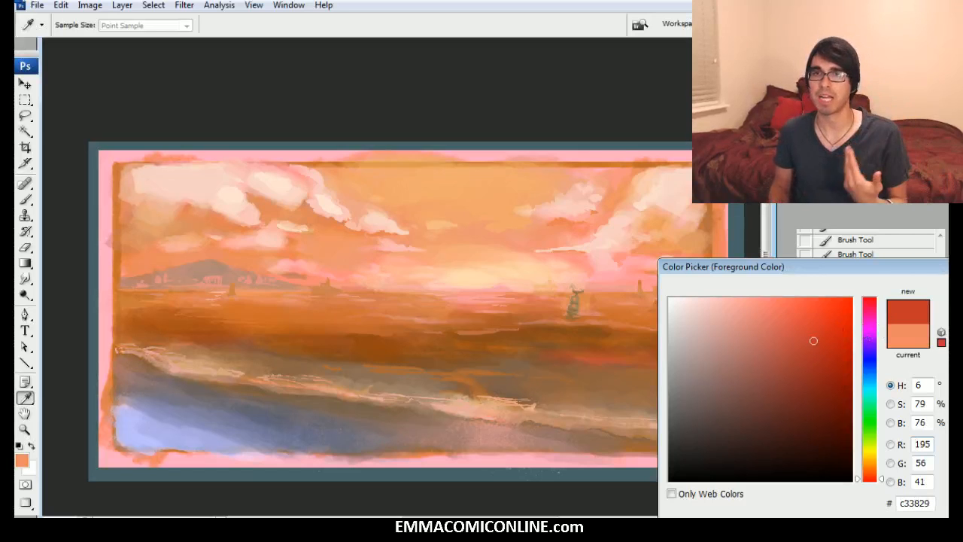
key(Return)
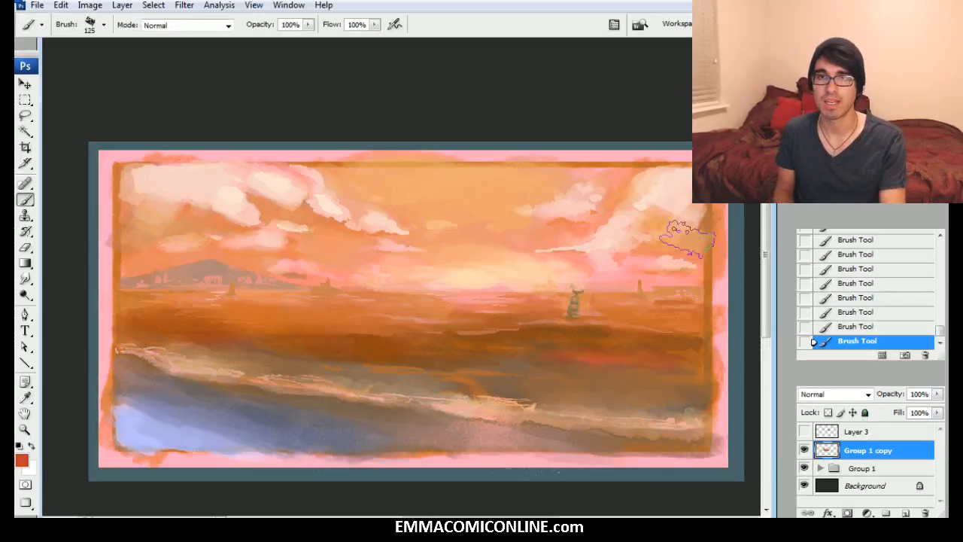
Step: Cover the upper clouds on the right side of the sky with deep red, reducing the brush size for the smaller cloud
drag(675, 195, 621, 229)
key(bracketleft)
key(bracketleft)
key(bracketleft)
key(bracketleft)
mouse_move(520, 213)
mouse_down()
mouse_move(586, 195)
mouse_move(566, 207)
mouse_move(593, 200)
mouse_up()
mouse_move(676, 182)
mouse_down()
mouse_move(662, 189)
mouse_move(690, 220)
mouse_move(647, 193)
mouse_move(621, 218)
mouse_up()
Step: Block in the large clouds on the left side of the sky with deep red, varying the brush size
key(bracketright)
key(bracketright)
mouse_move(208, 202)
mouse_down()
mouse_move(164, 185)
mouse_move(234, 211)
mouse_move(297, 183)
mouse_move(350, 217)
mouse_move(402, 226)
mouse_up()
key(bracketleft)
mouse_move(308, 187)
mouse_down()
mouse_move(217, 173)
mouse_move(159, 209)
mouse_move(252, 235)
mouse_move(295, 232)
mouse_up()
mouse_move(180, 222)
mouse_down()
mouse_move(145, 192)
mouse_move(214, 180)
mouse_up()
key(bracketright)
Step: Extend the deep red over the lower right clouds and fill the left clouds' remaining edges with a brush reduced to 50 px
mouse_move(575, 208)
mouse_down()
mouse_move(681, 260)
mouse_move(651, 257)
mouse_up()
key(bracketleft)
key(bracketleft)
key(bracketleft)
drag(592, 248, 541, 247)
drag(383, 246, 402, 245)
key(bracketleft)
key(bracketleft)
mouse_move(359, 214)
mouse_down()
mouse_move(327, 211)
mouse_move(237, 163)
mouse_move(130, 184)
mouse_up()
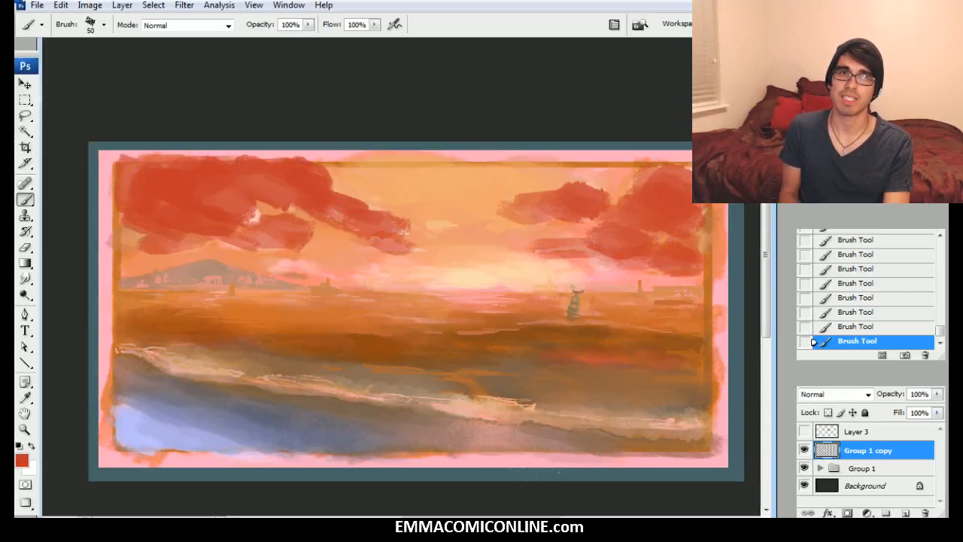
Step: Sample the sky above the mountain and change the foreground colour to a warmer orange, #f29a4c
alt+click(339, 252)
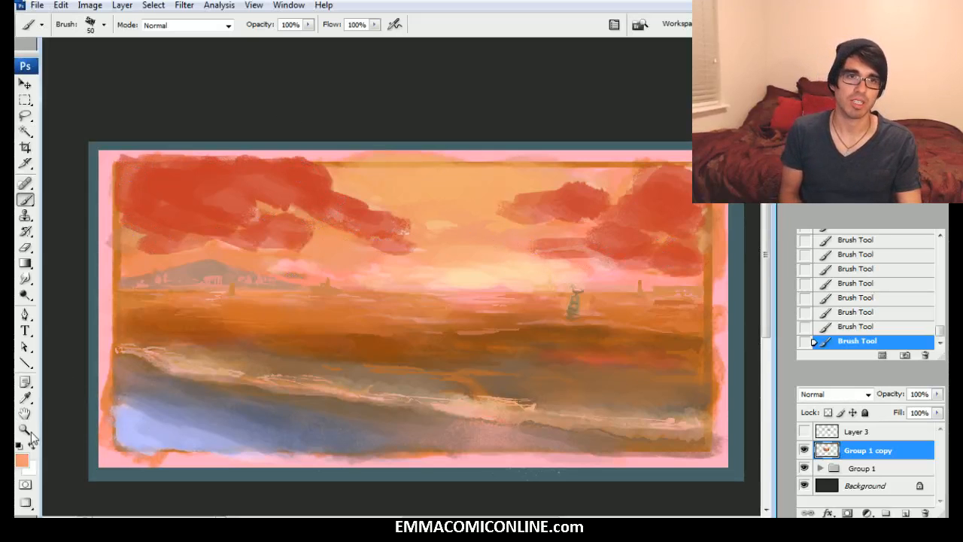
click(21, 460)
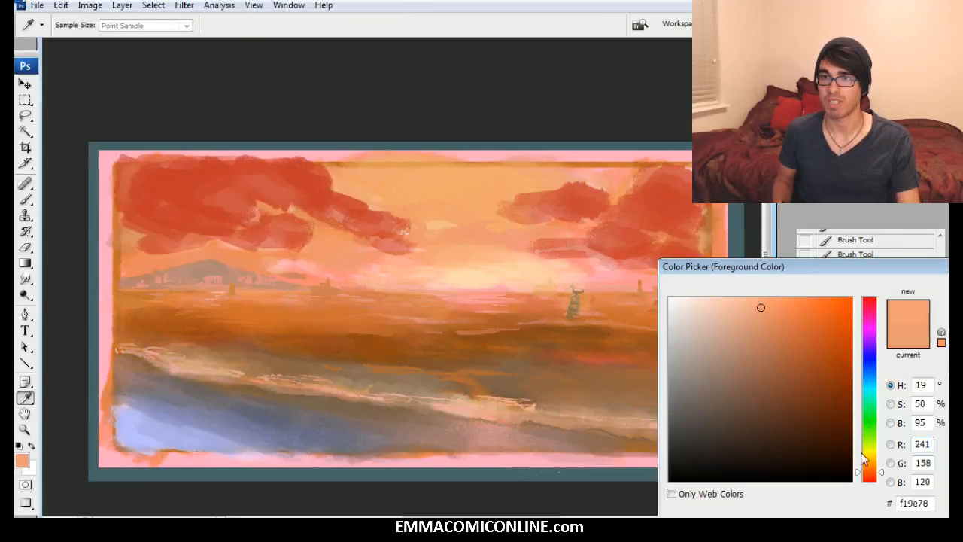
drag(881, 474, 871, 464)
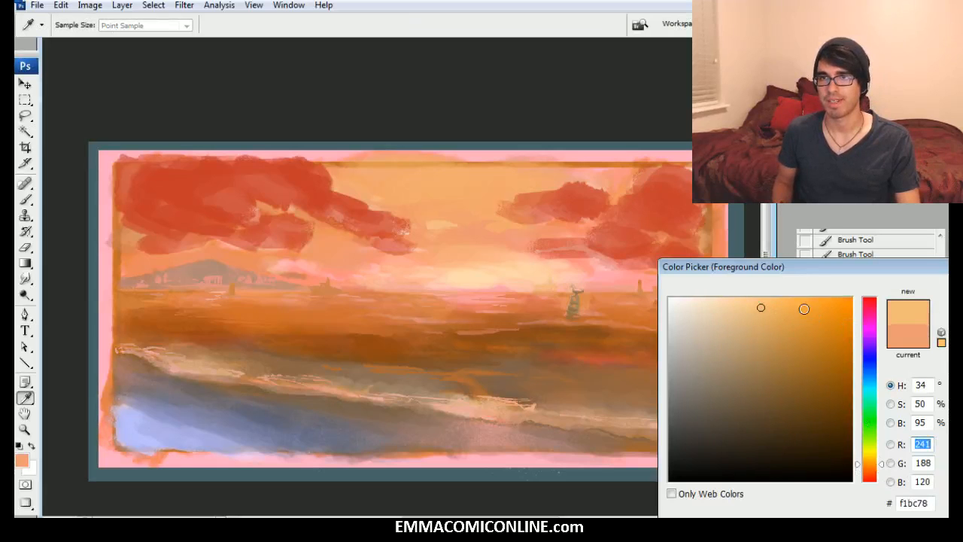
click(795, 307)
click(881, 467)
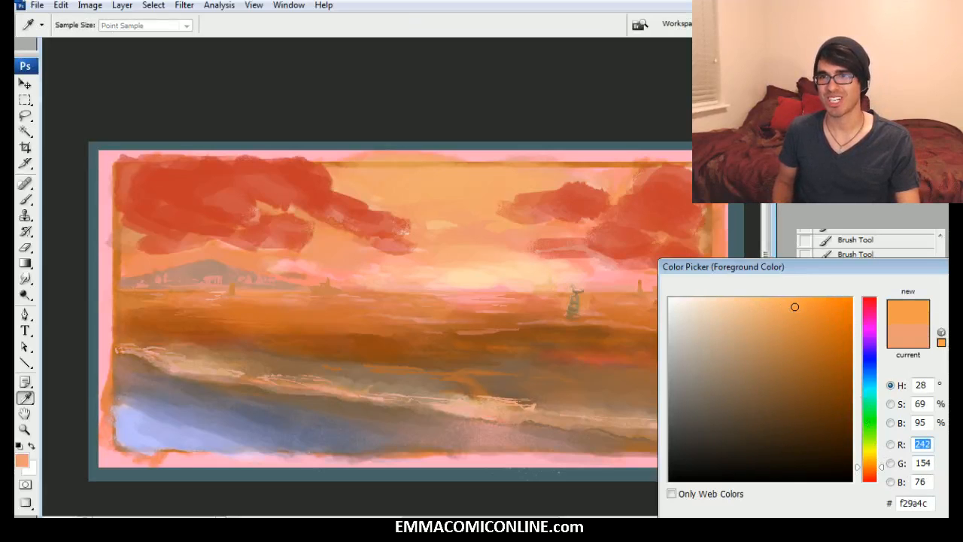
key(Return)
key(b)
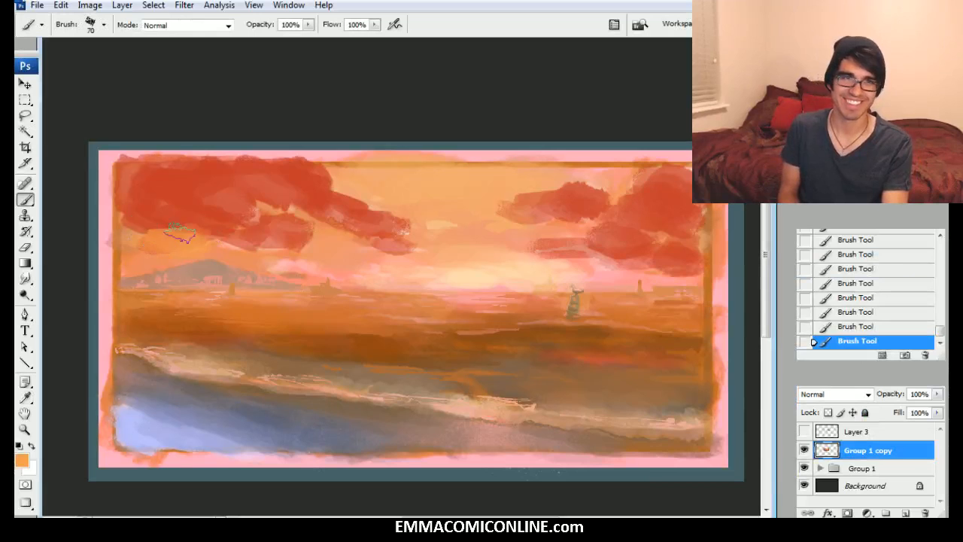
Step: Paint warm orange along the undersides of the left and right red clouds with the brush reduced to 45 px
key(bracketleft)
key(bracketleft)
key(bracketleft)
mouse_move(286, 208)
mouse_down()
mouse_move(389, 245)
mouse_move(335, 215)
mouse_up()
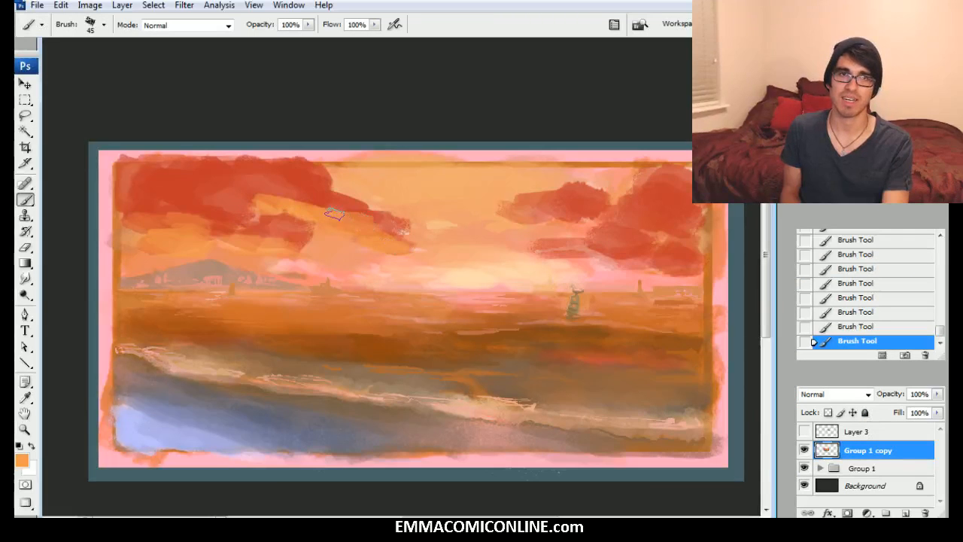
mouse_move(557, 218)
mouse_down()
mouse_move(524, 218)
mouse_move(577, 217)
mouse_move(602, 254)
mouse_up()
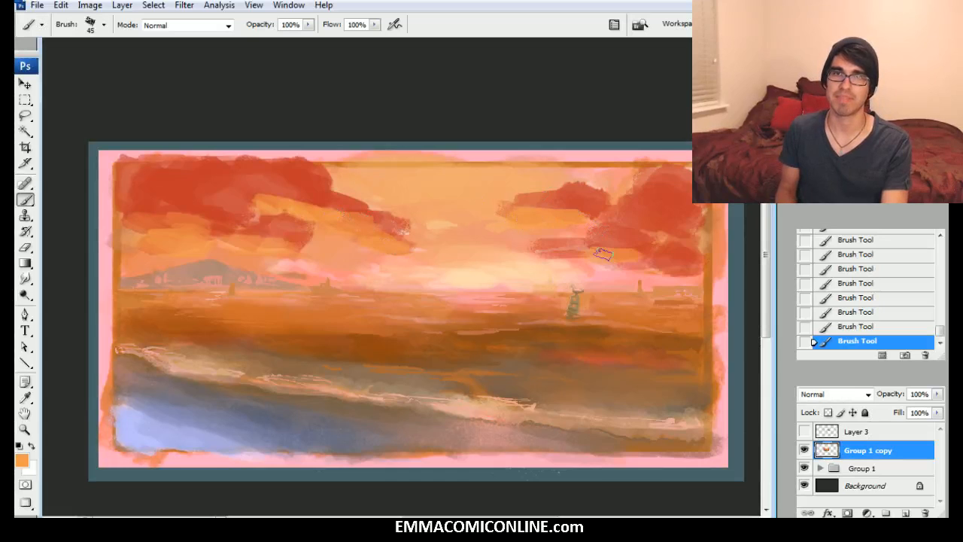
Step: Sample the pale orange sky near the centre and paint lighter patches beneath the left clouds with a 60 px brush
key(bracketright)
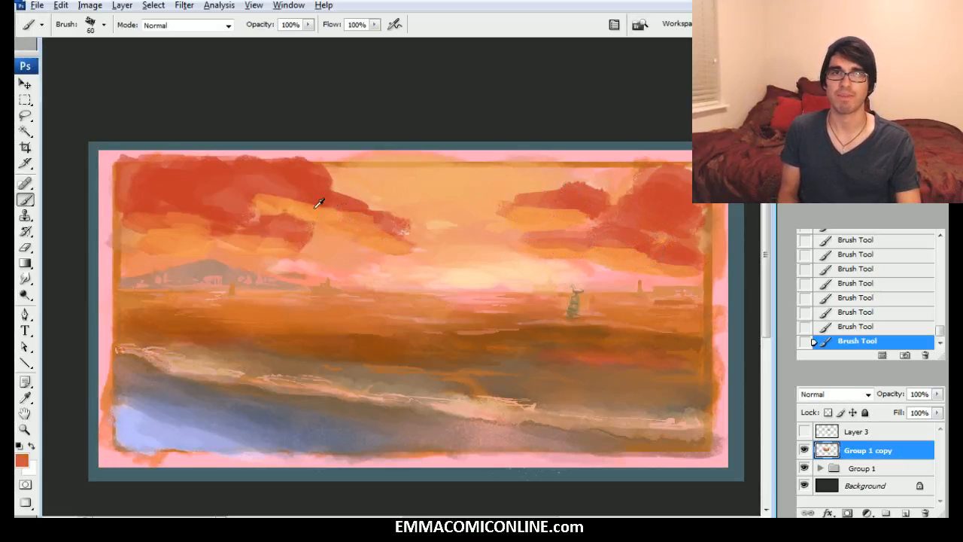
alt+click(419, 242)
drag(380, 234, 306, 218)
mouse_move(266, 247)
mouse_down()
mouse_move(315, 248)
mouse_move(210, 243)
mouse_up()
Step: Sample the left cloud's red and fill in the upper right clouds with the brush enlarged to 100 px
alt+click(267, 193)
key(bracketright)
key(bracketright)
key(bracketright)
key(bracketright)
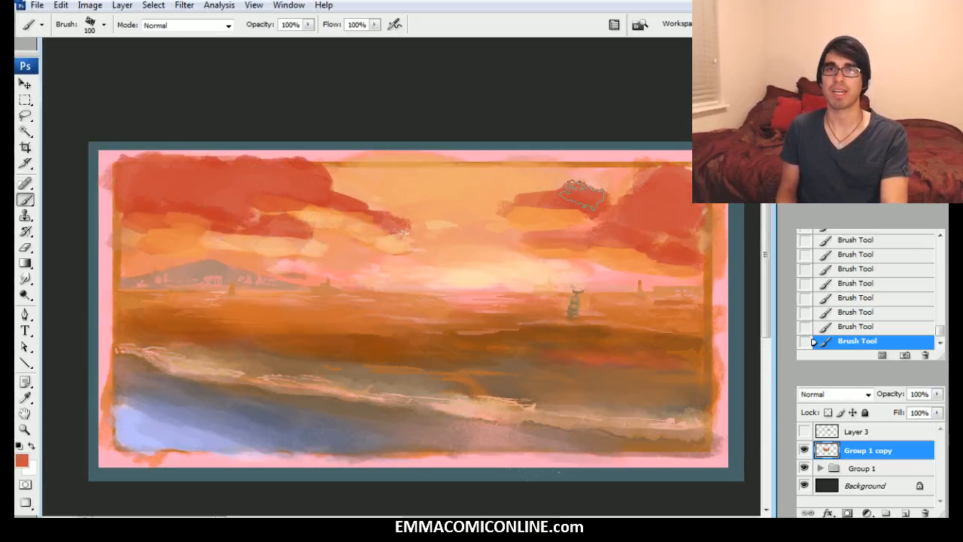
drag(583, 195, 677, 188)
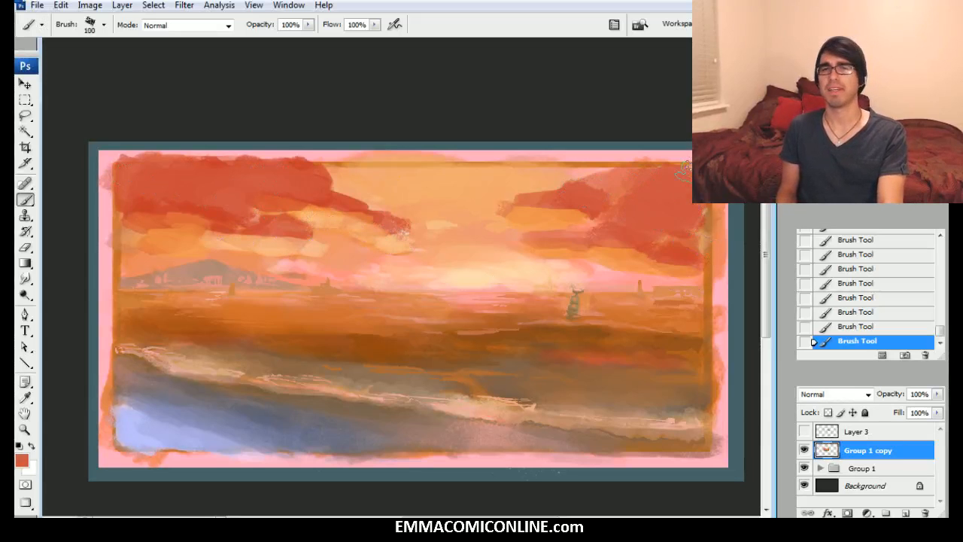
Step: Hide the Group 1 copy layer to reveal the original blue seascape
click(804, 449)
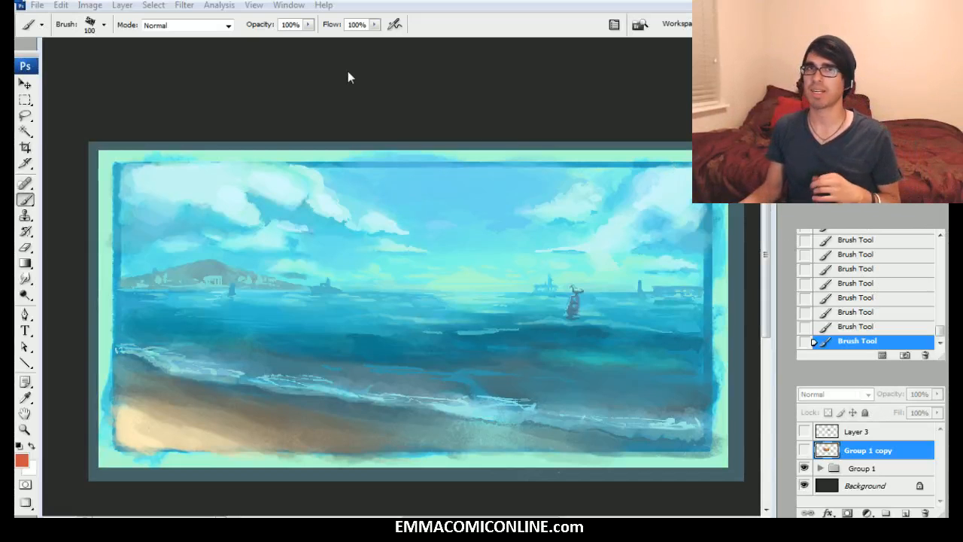
click(439, 94)
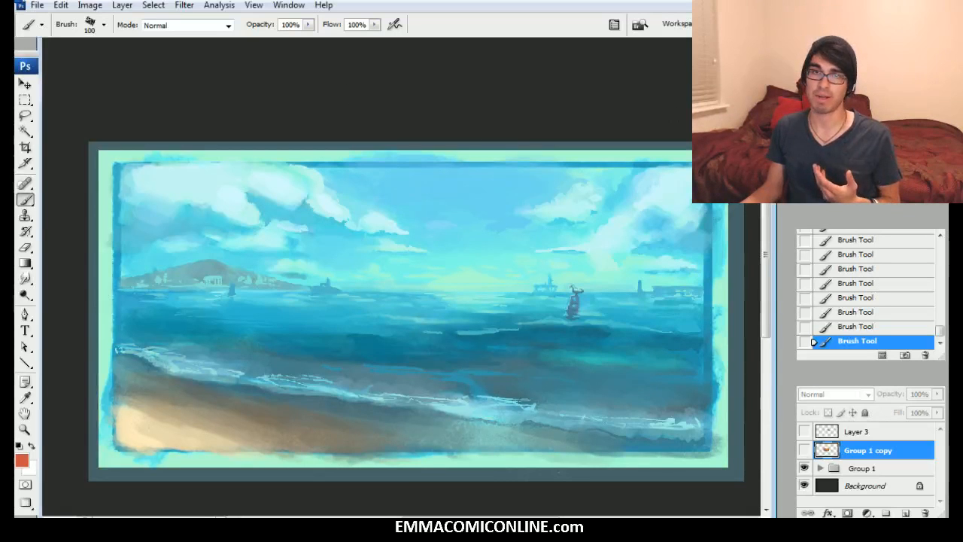
drag(439, 94, 414, 94)
scroll(392, 301, down, 2)
scroll(392, 301, left, 3)
scroll(392, 301, right, 2)
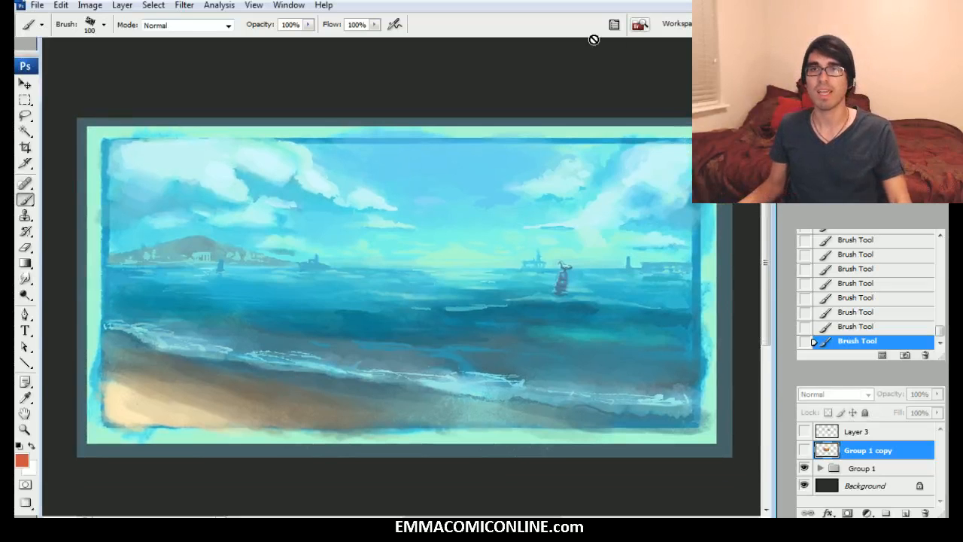
scroll(392, 301, right, 1)
scroll(392, 301, left, 3)
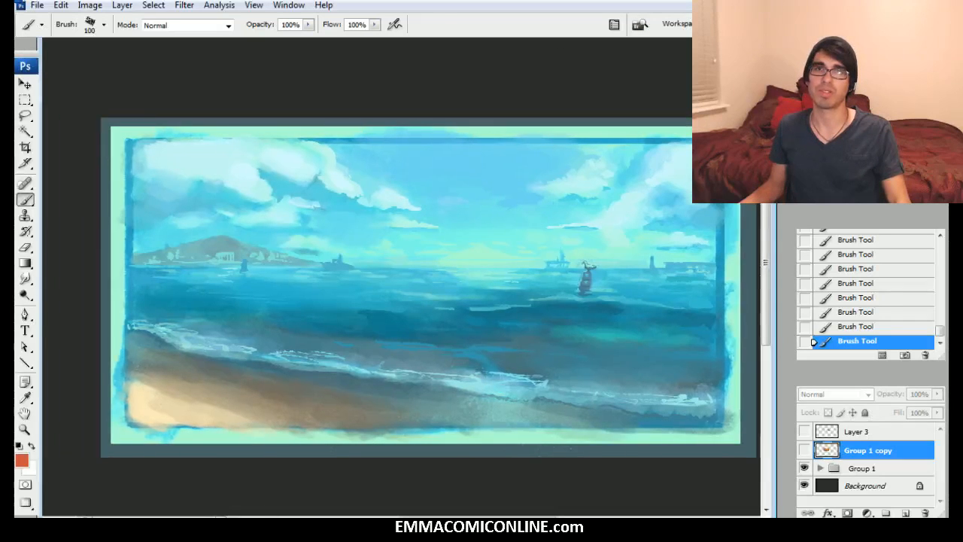
scroll(392, 301, right, 2)
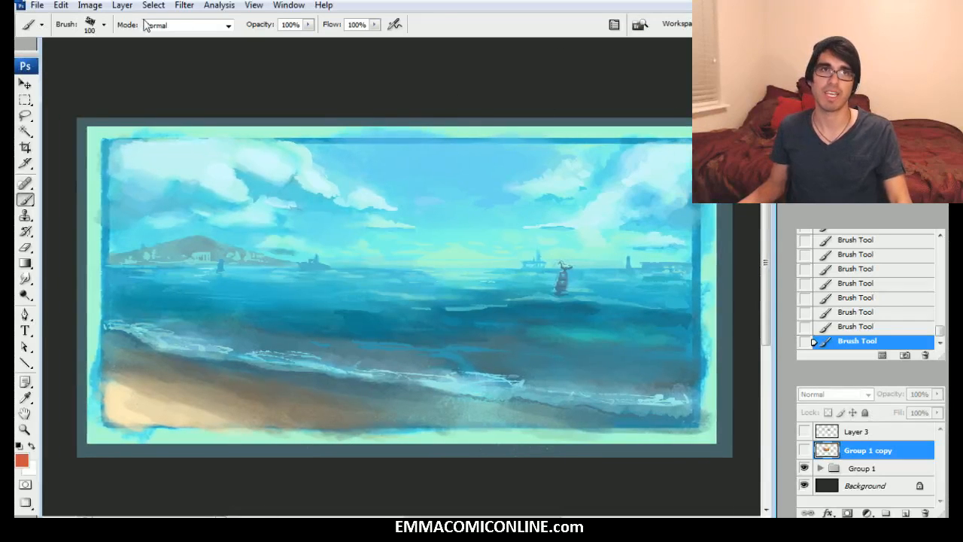
click(36, 5)
click(381, 4)
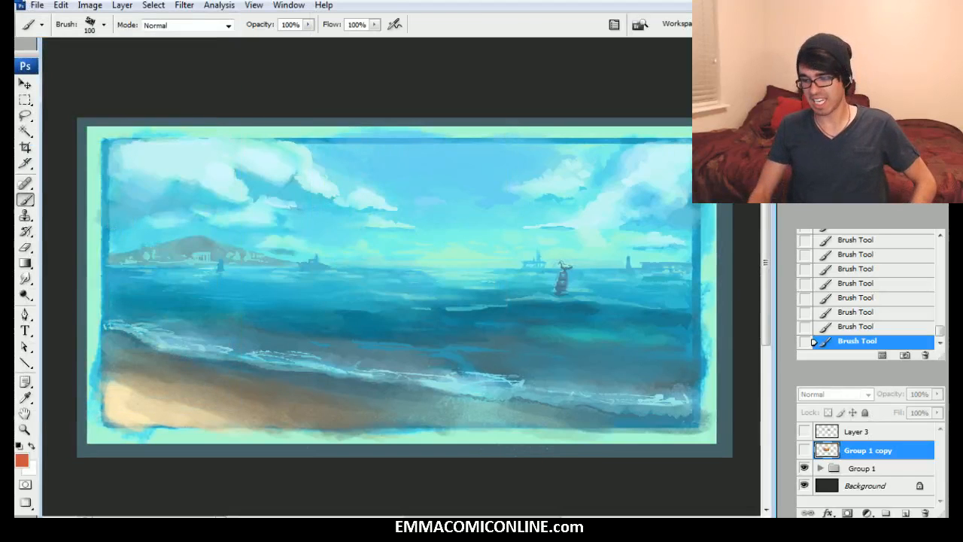